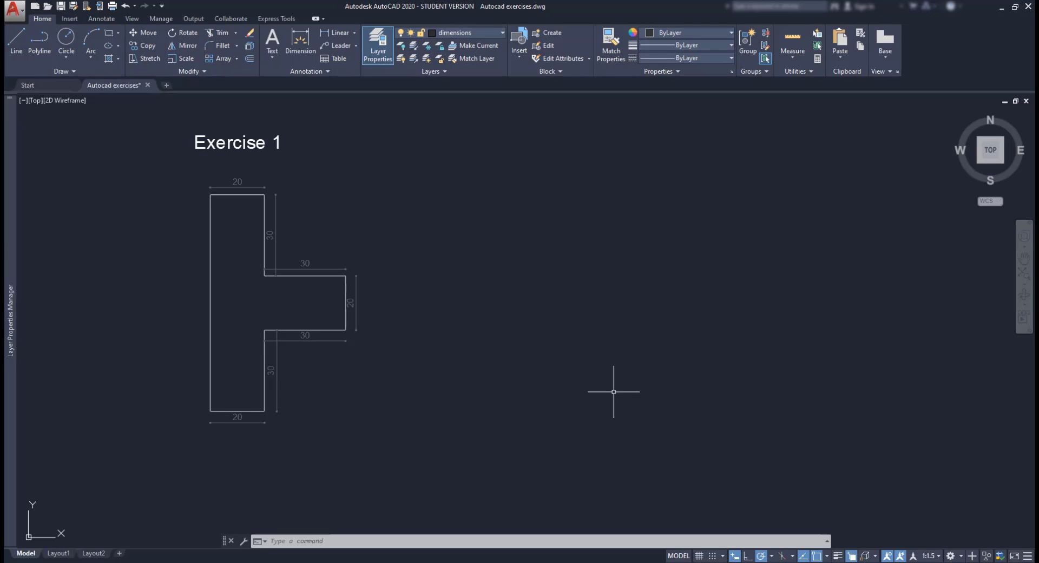
Step: On the lines layer, start a polyline beside the reference shape, level with its base, drawing 20 right, 30 up and 30 right
click(491, 32)
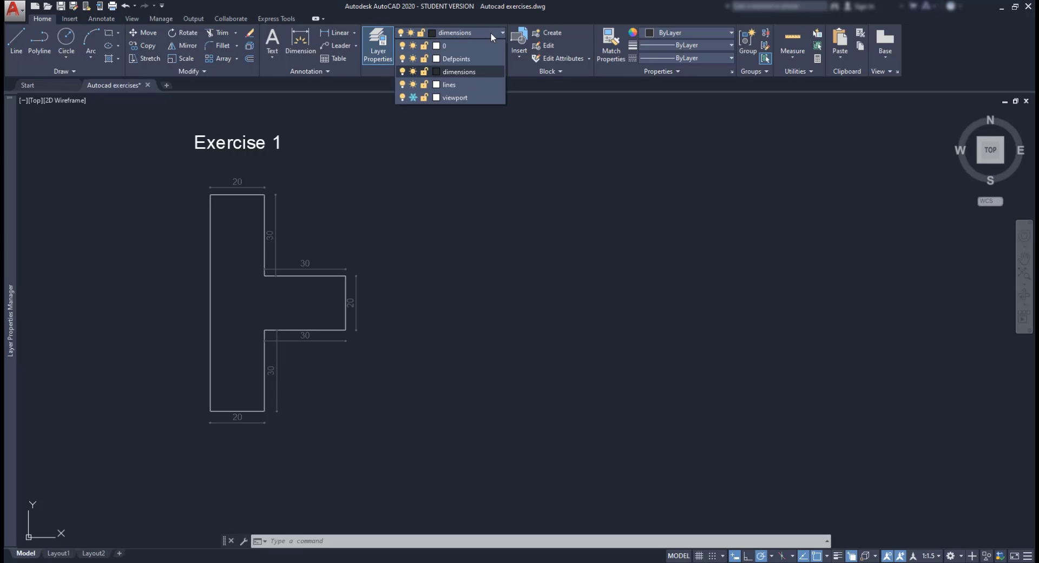
click(479, 85)
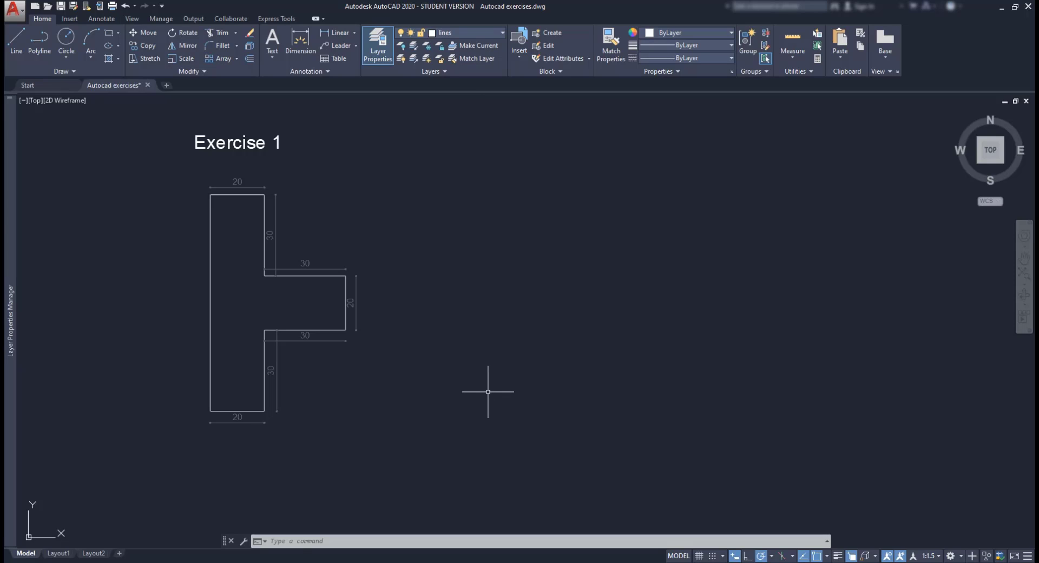
click(37, 40)
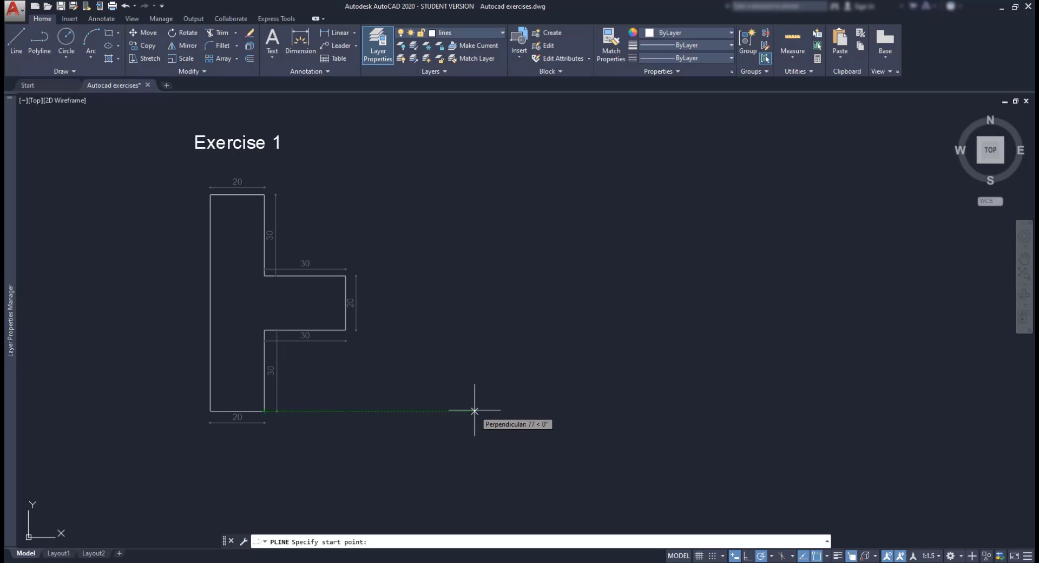
click(489, 412)
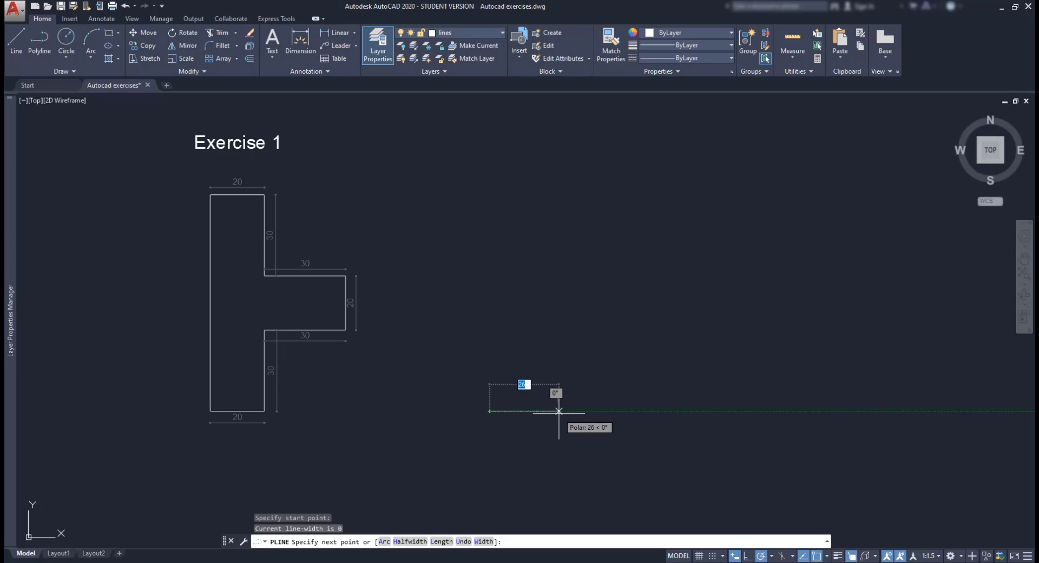
text(20)
key(Return)
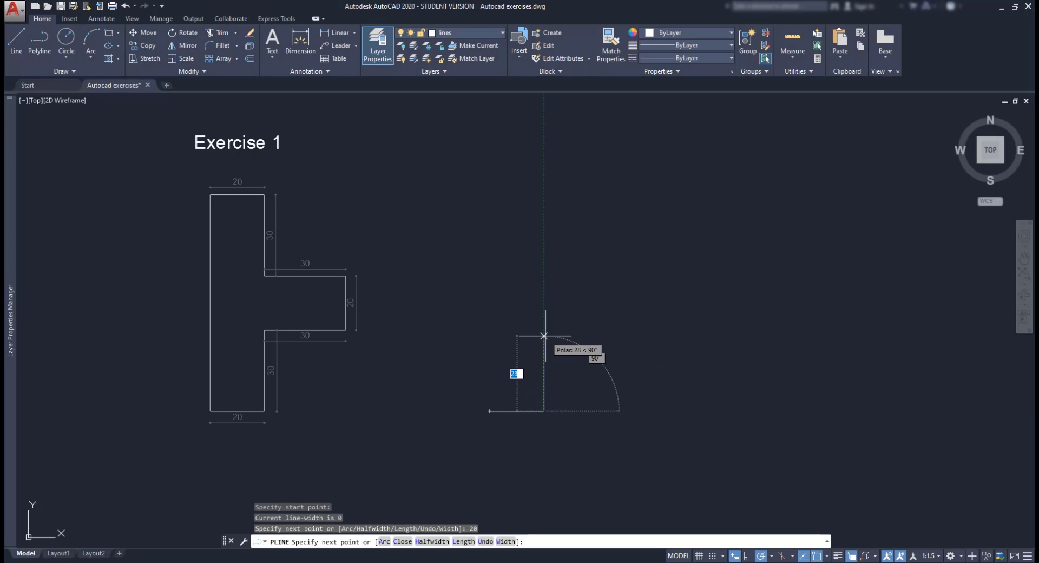
text(30)
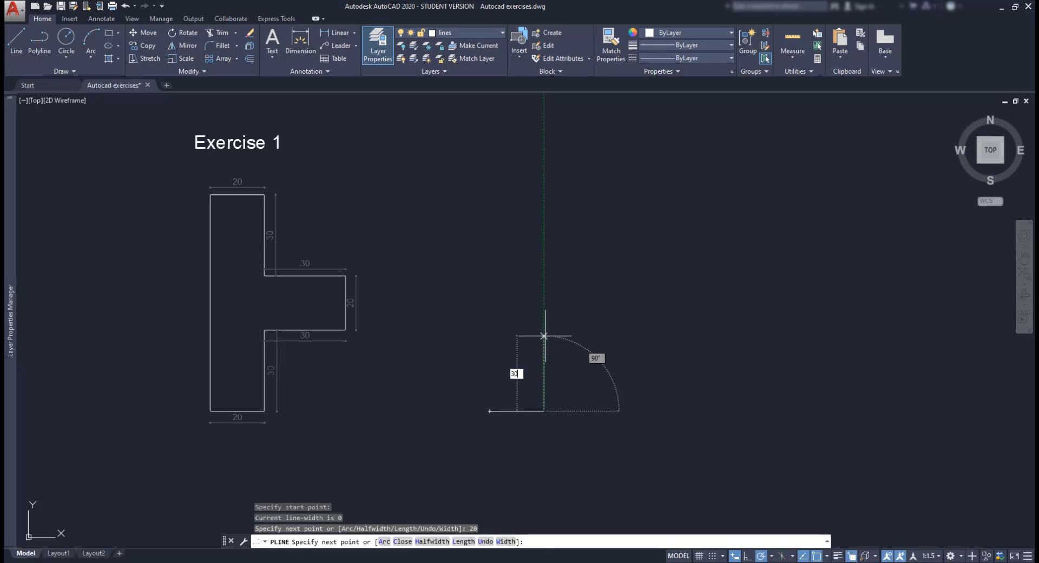
key(Return)
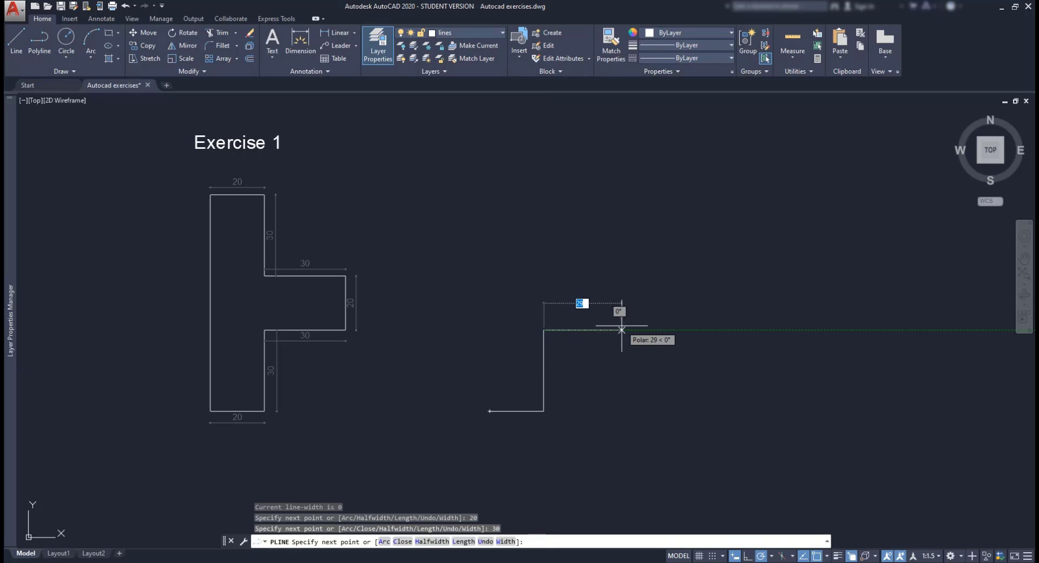
text(30)
key(Return)
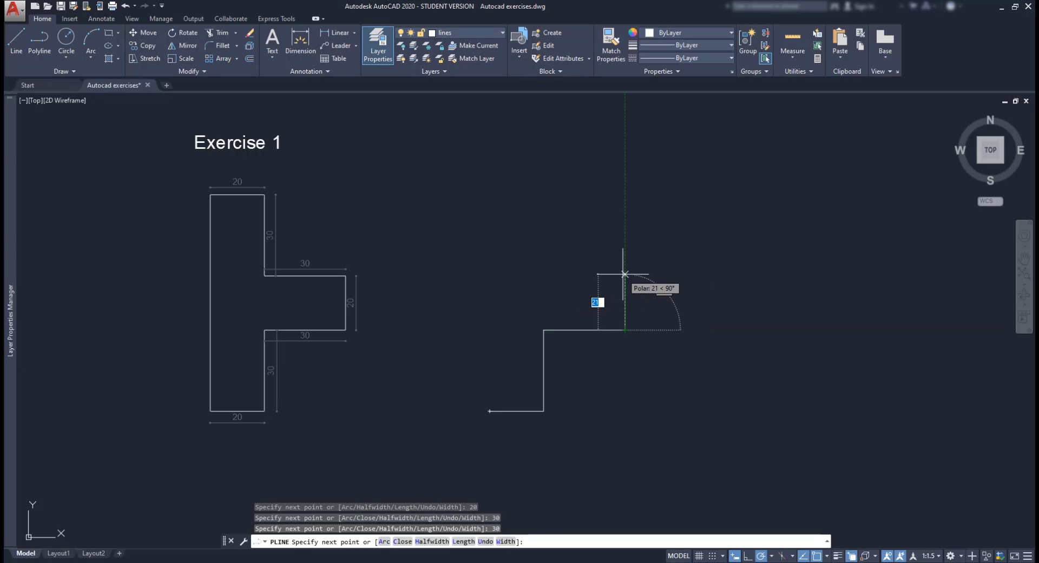
Step: Continue the polyline 20 up, 30 left, 30 up and 20 left, and close it back to its start point
text(20)
key(Return)
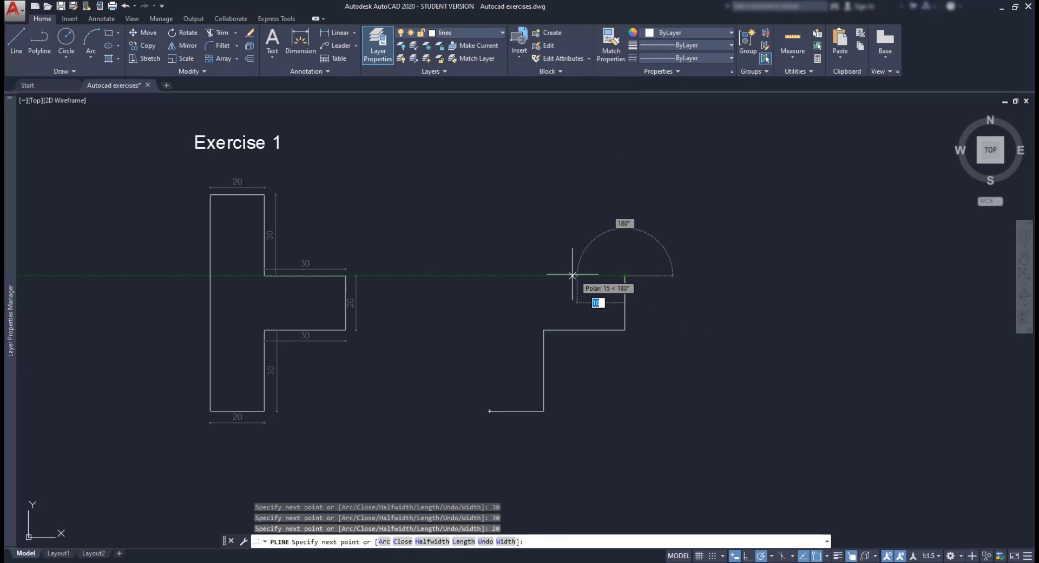
text(30)
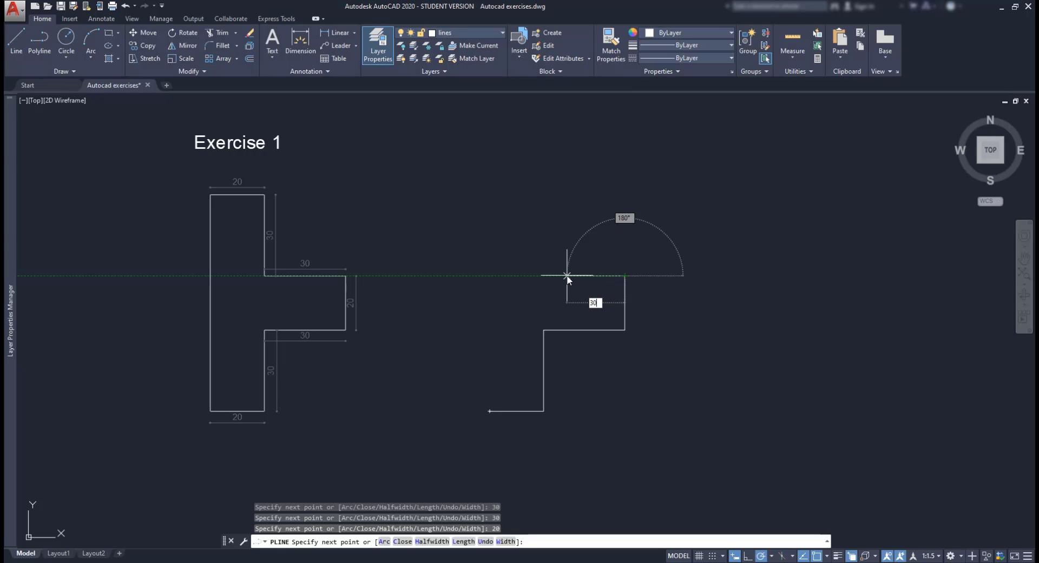
key(Return)
text(30)
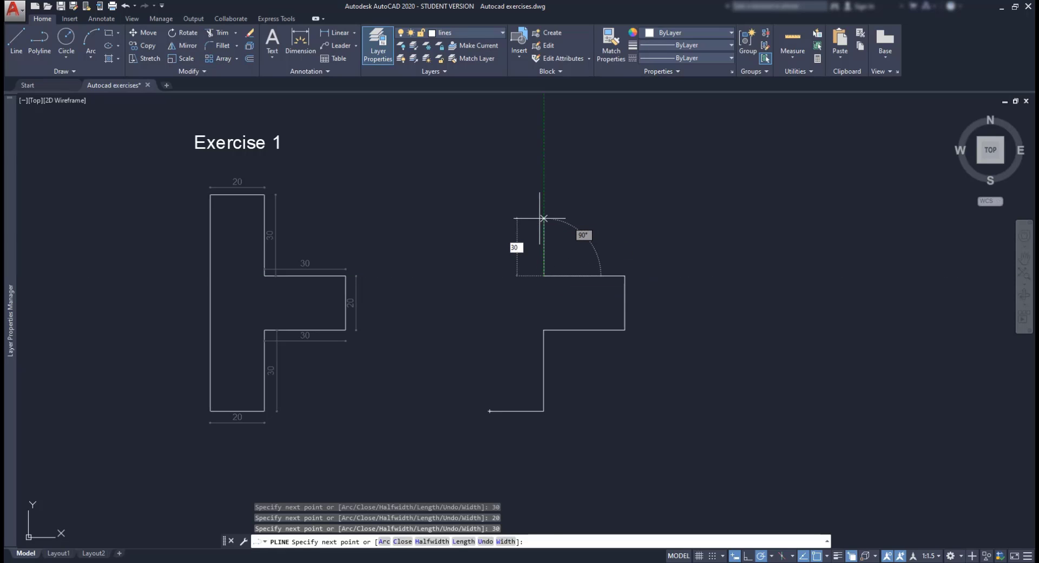
key(Return)
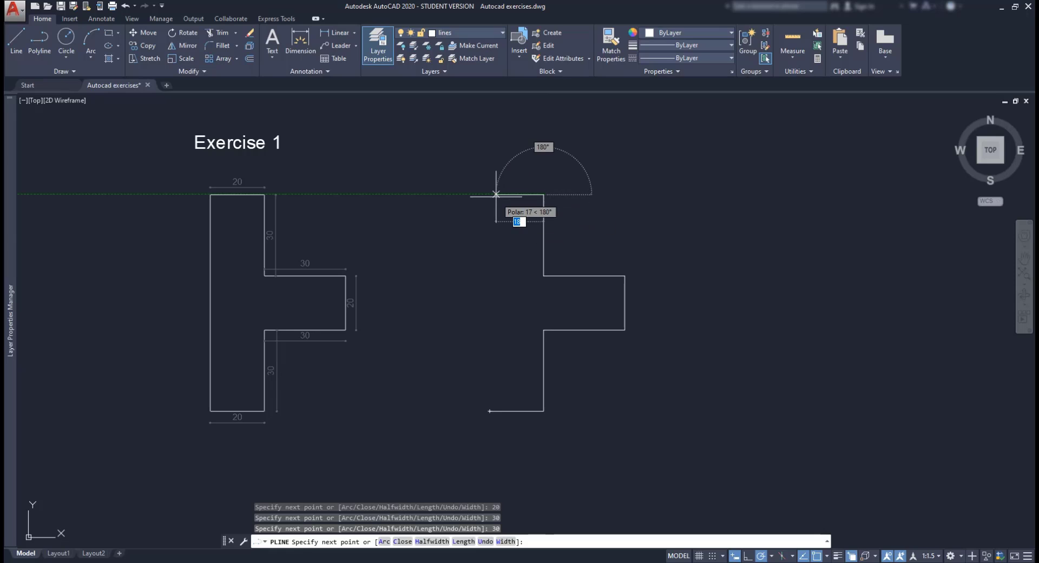
text(20)
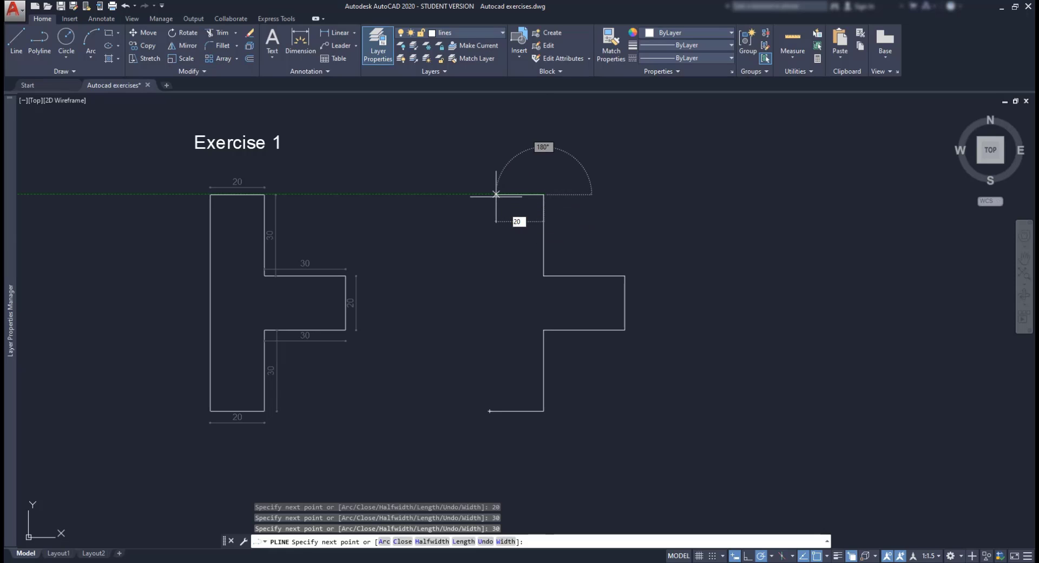
key(Return)
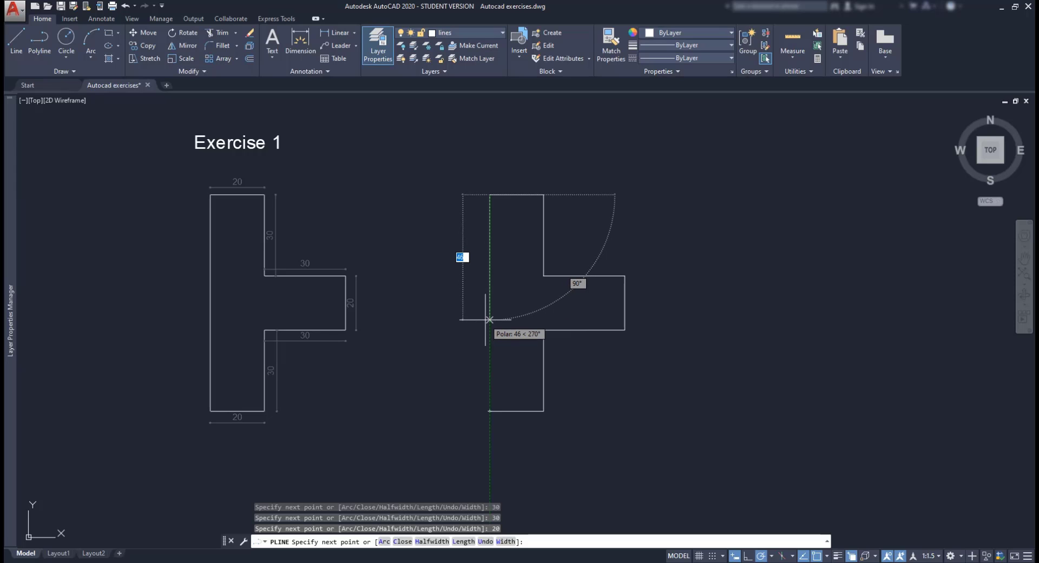
text(cl)
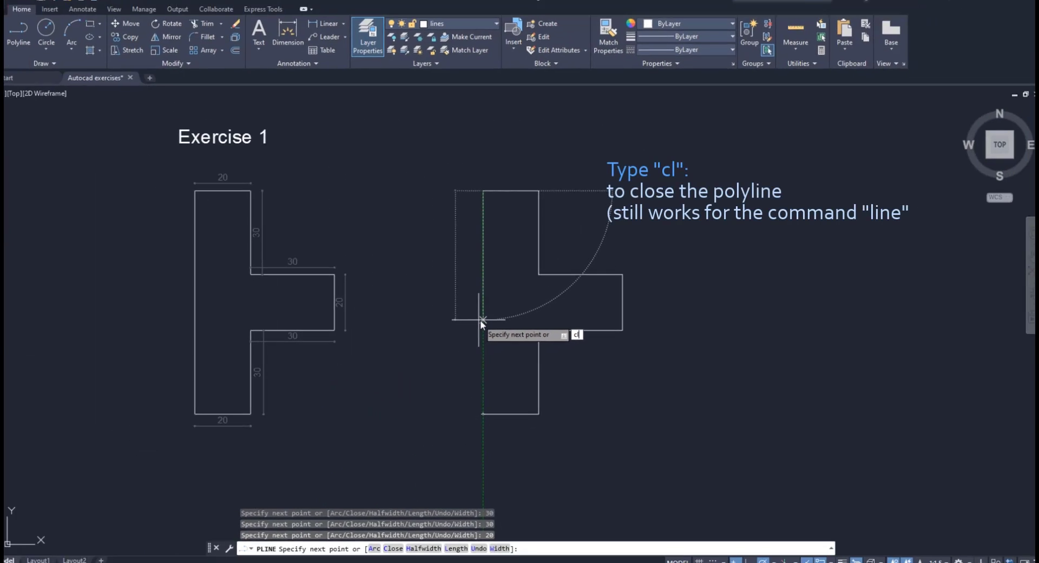
key(Return)
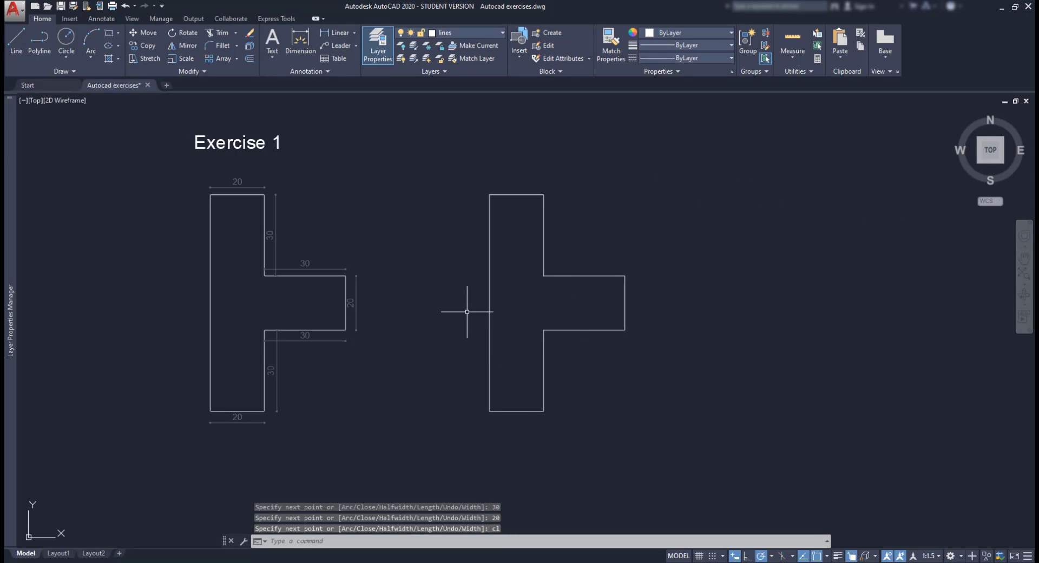
mouse_move(489, 307)
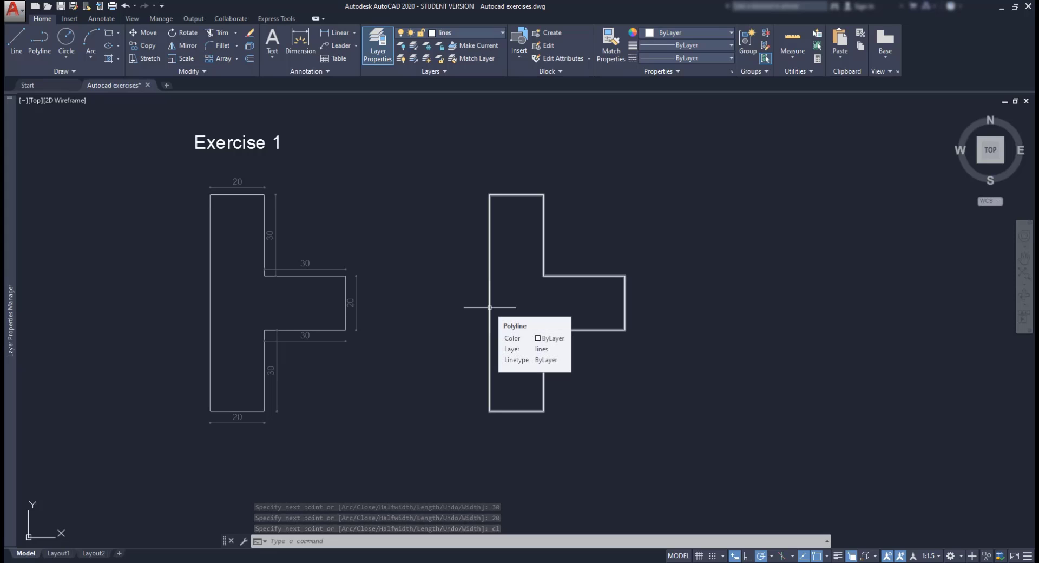
click(489, 307)
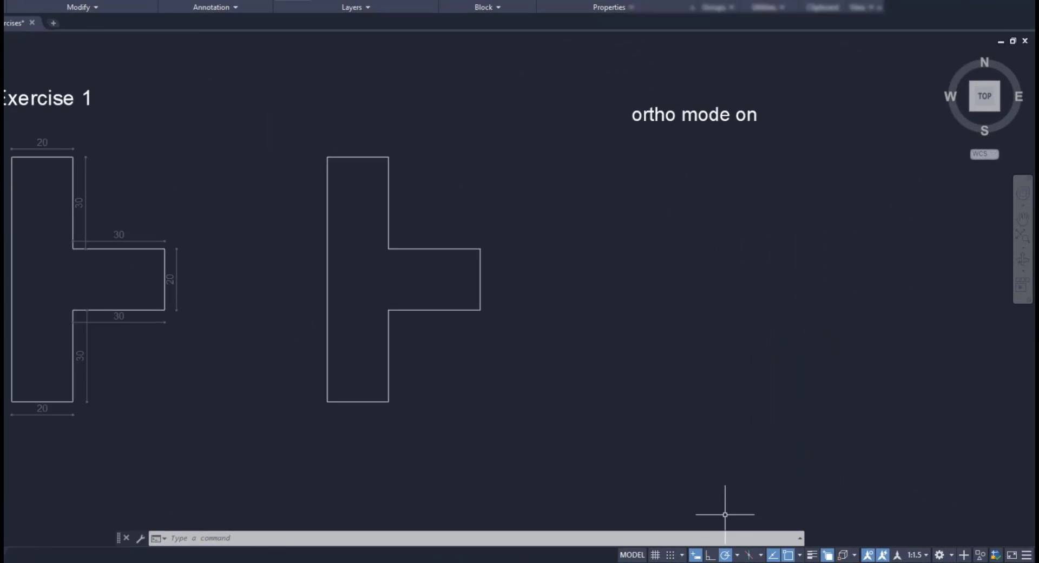
Step: Turn on ortho mode and start a second polyline beside the finished copy, level with its base, drawing 20 right and 30 up
click(557, 552)
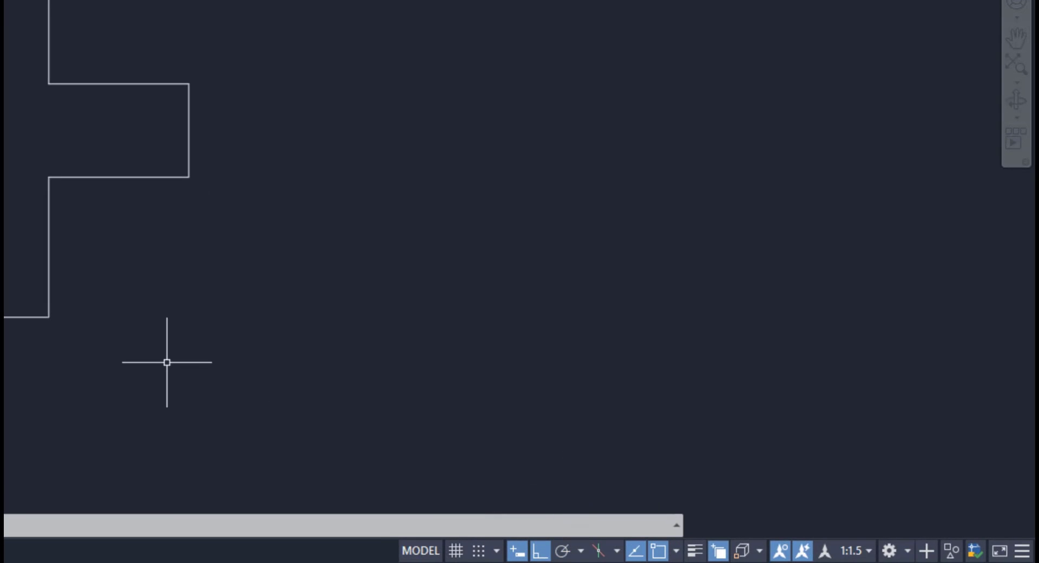
text(pl)
key(Return)
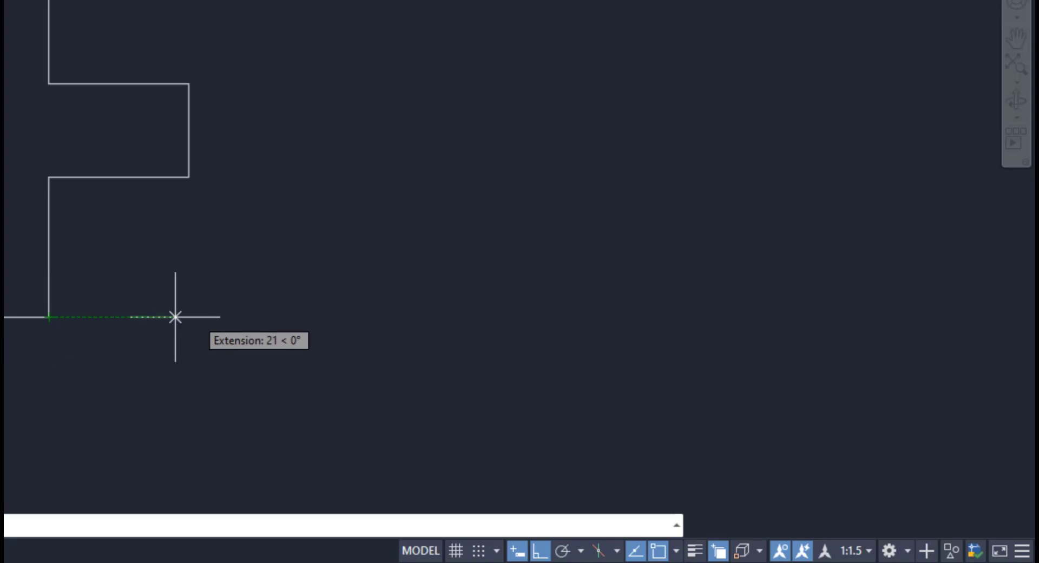
click(405, 317)
text(2)
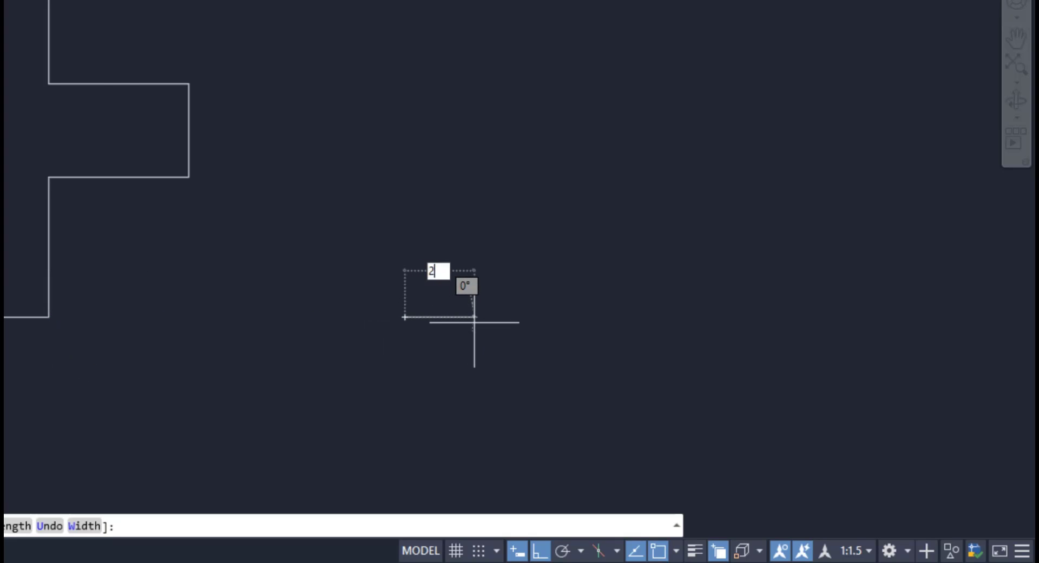
text(0)
key(Return)
text(30)
key(Return)
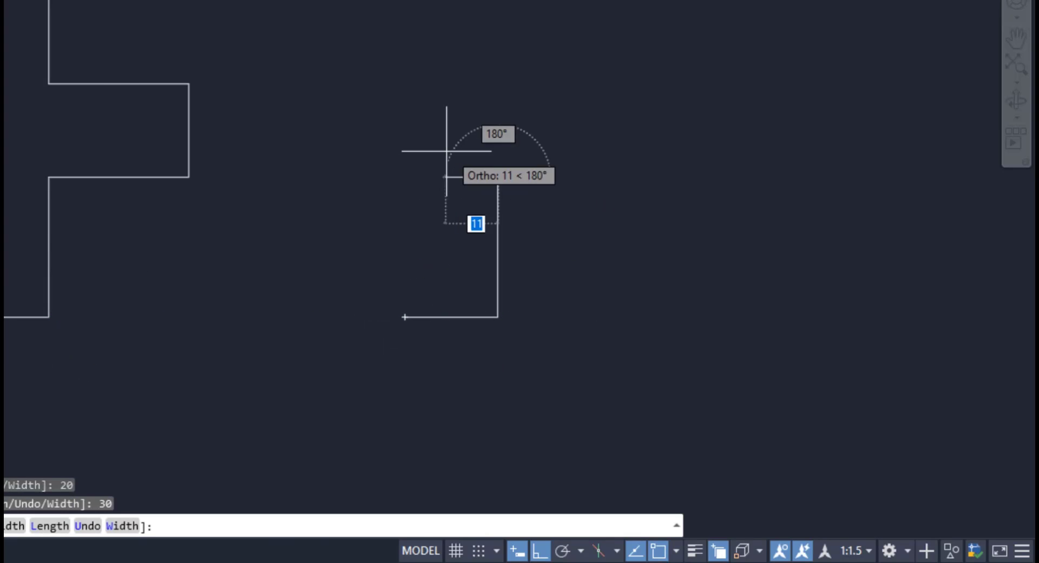
Step: Continue the ortho polyline with segments 30 right, 20 up and 30 left
text(30)
key(Return)
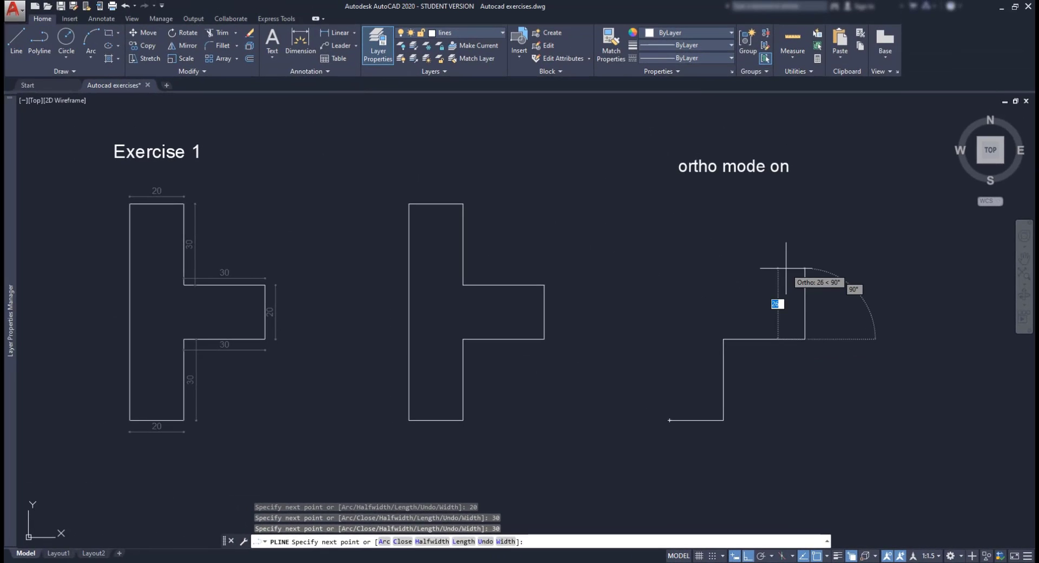
text(20)
key(Return)
text(30)
key(Return)
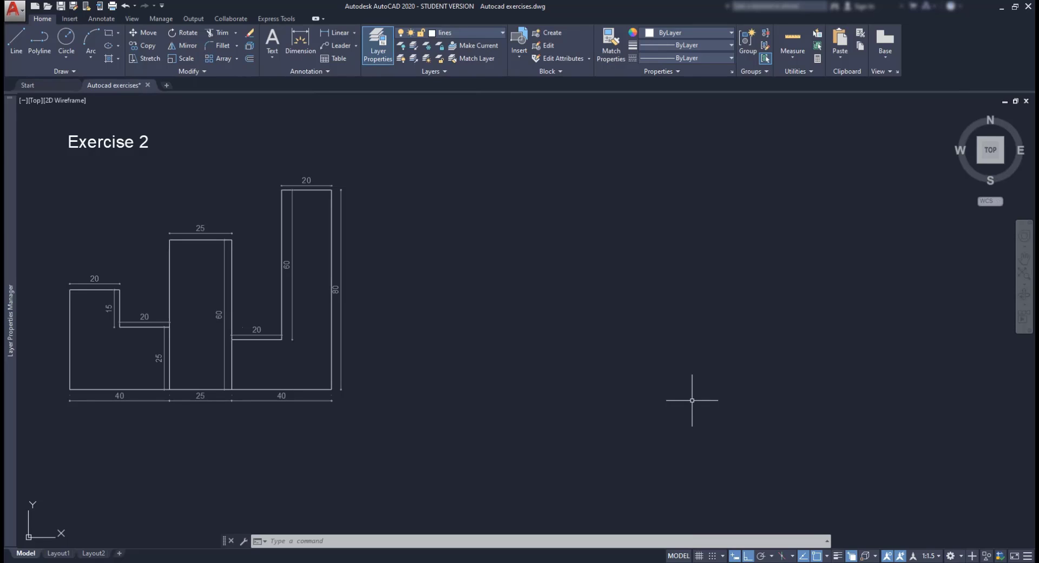
Step: Start a line outline beside the Exercise 2 reference, level with its base, drawing 40 right and 25 up
text(l)
key(Return)
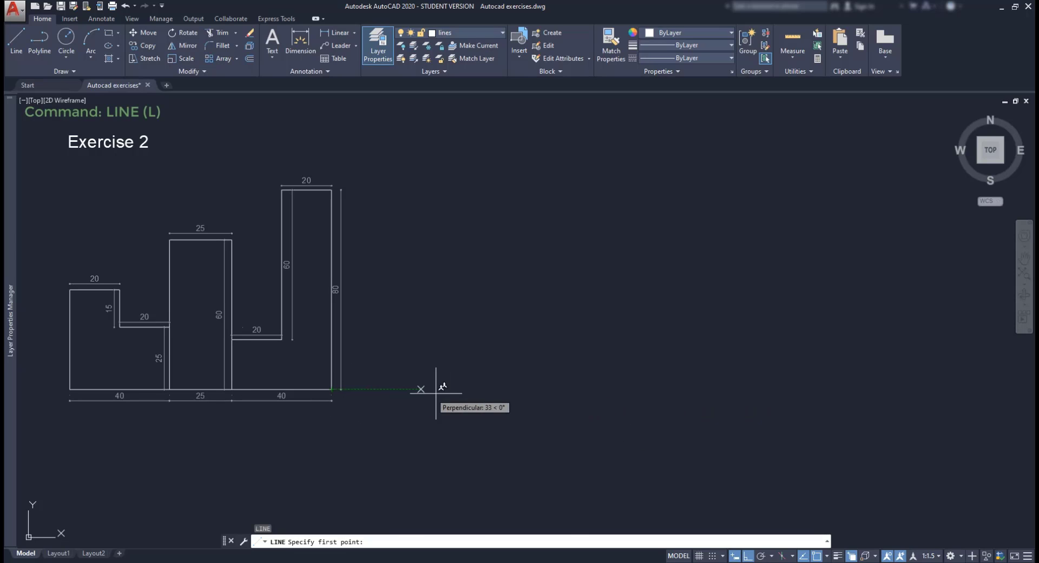
click(497, 388)
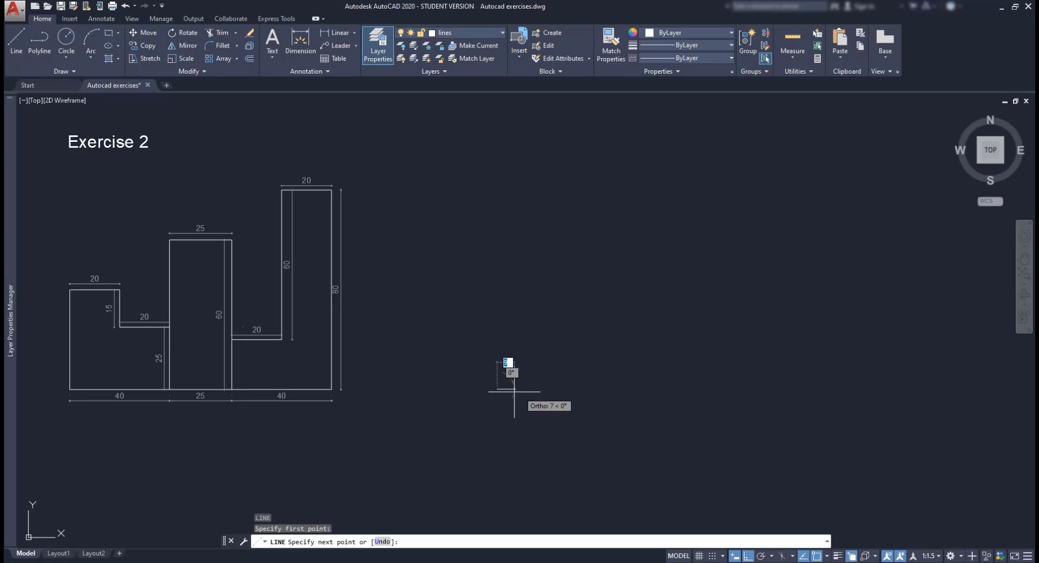
text(40)
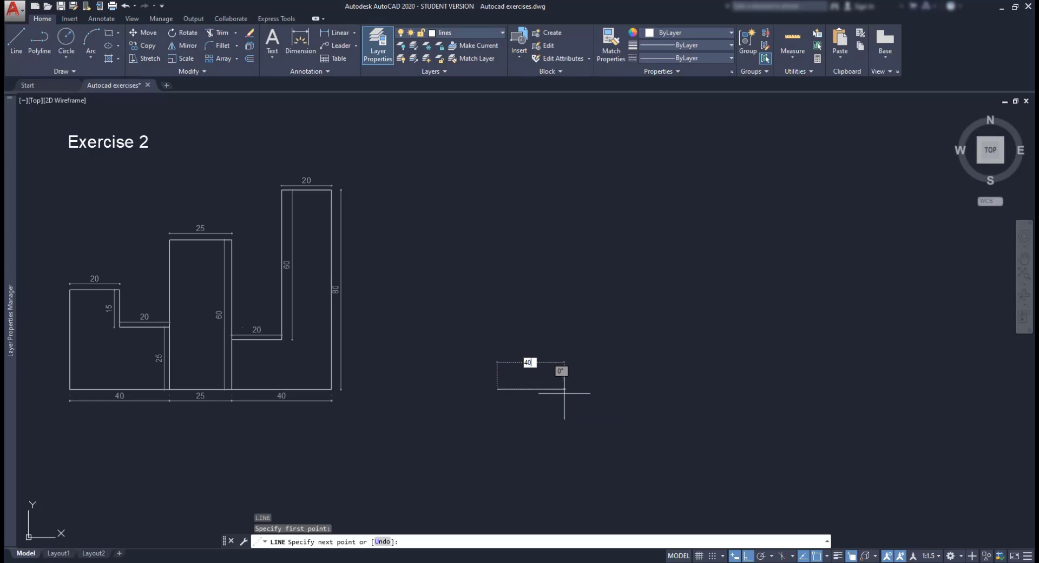
key(Return)
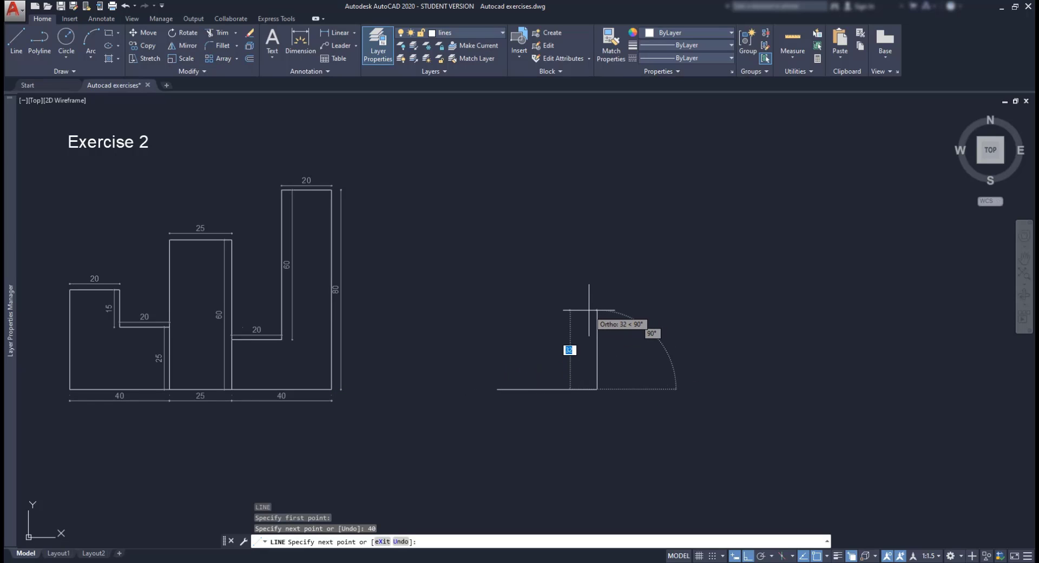
text(25)
key(Return)
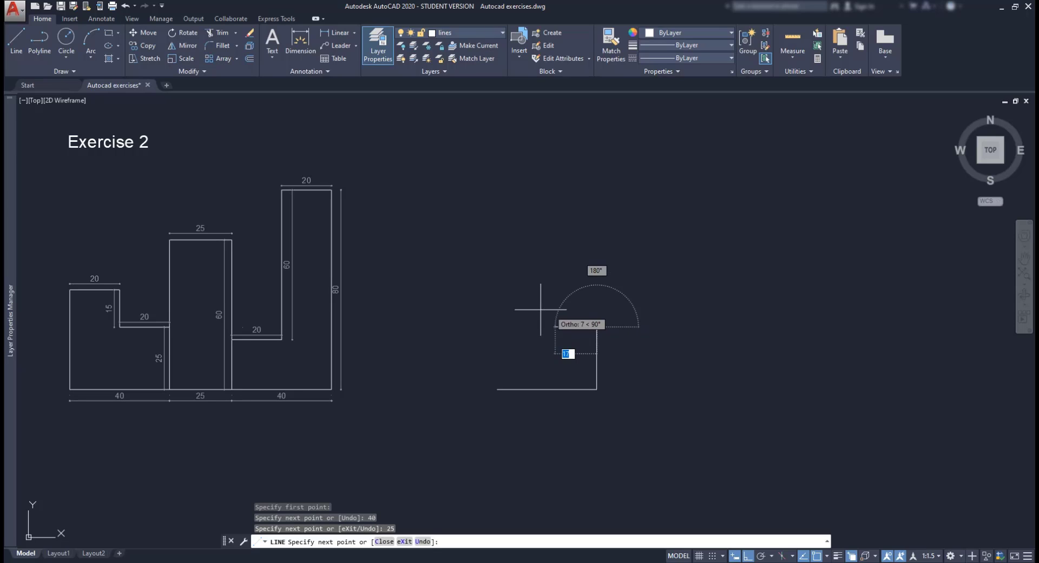
Step: Complete the stepped outline with lines 20 left, 15 up and 20 left, and a final line down to the start point
text(20)
key(Return)
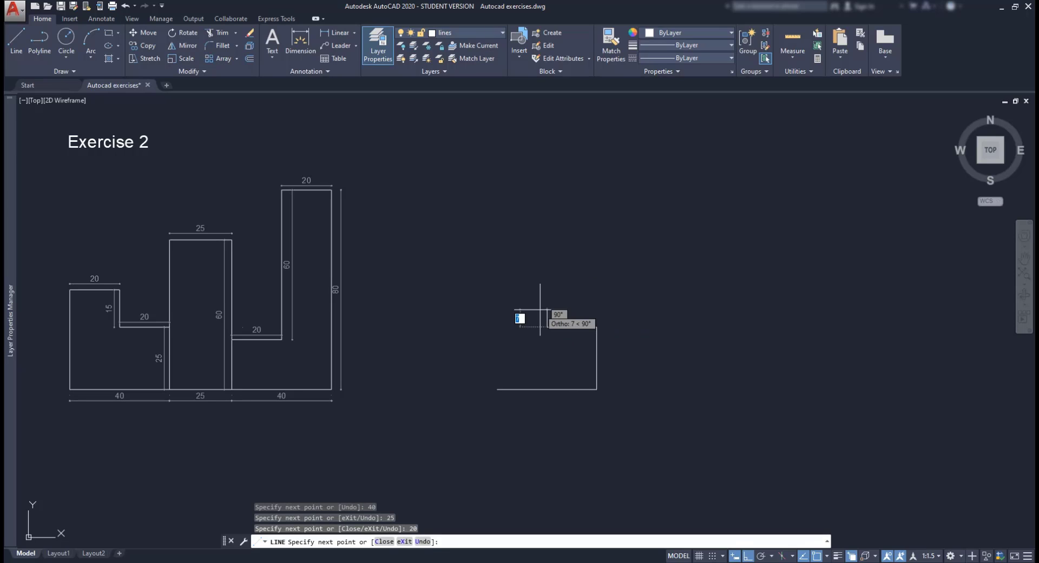
text(15)
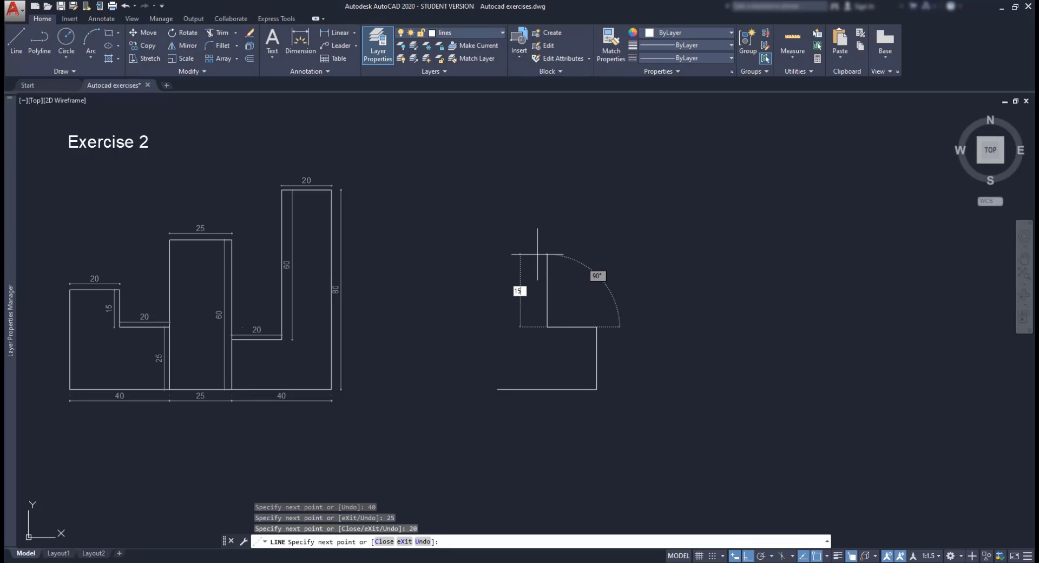
key(Return)
text(20)
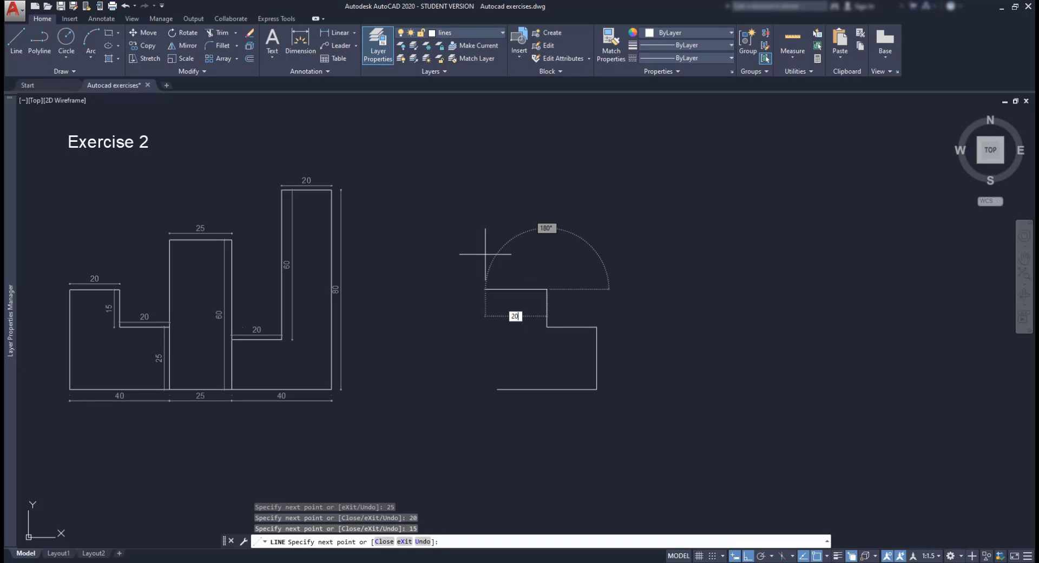
key(Return)
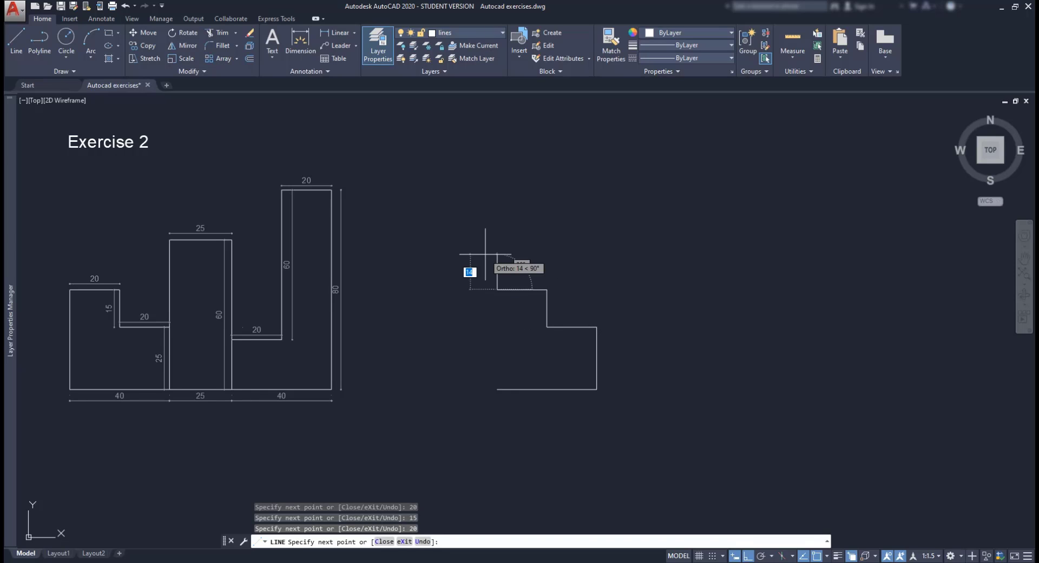
click(498, 389)
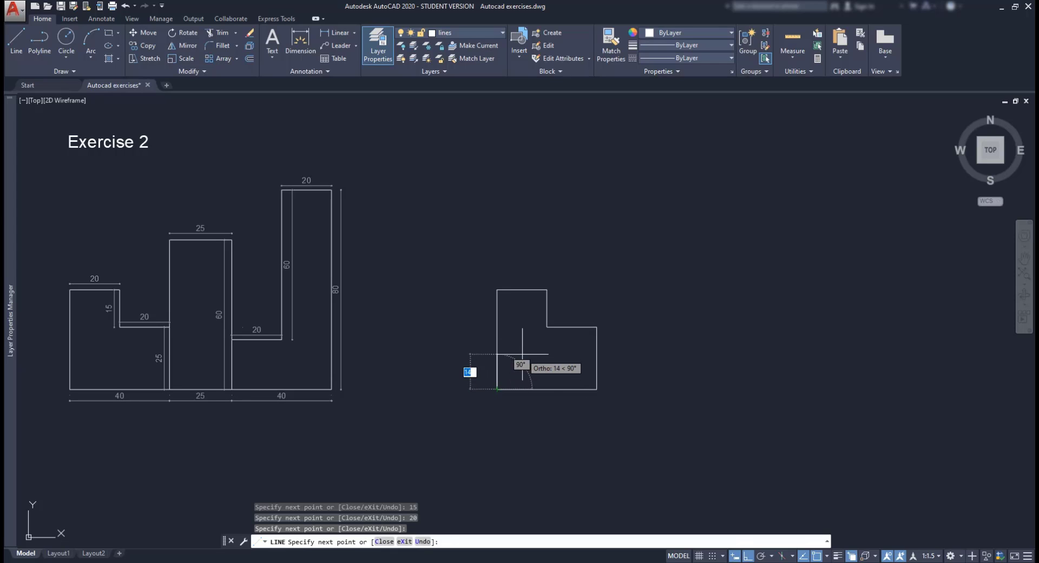
key(Escape)
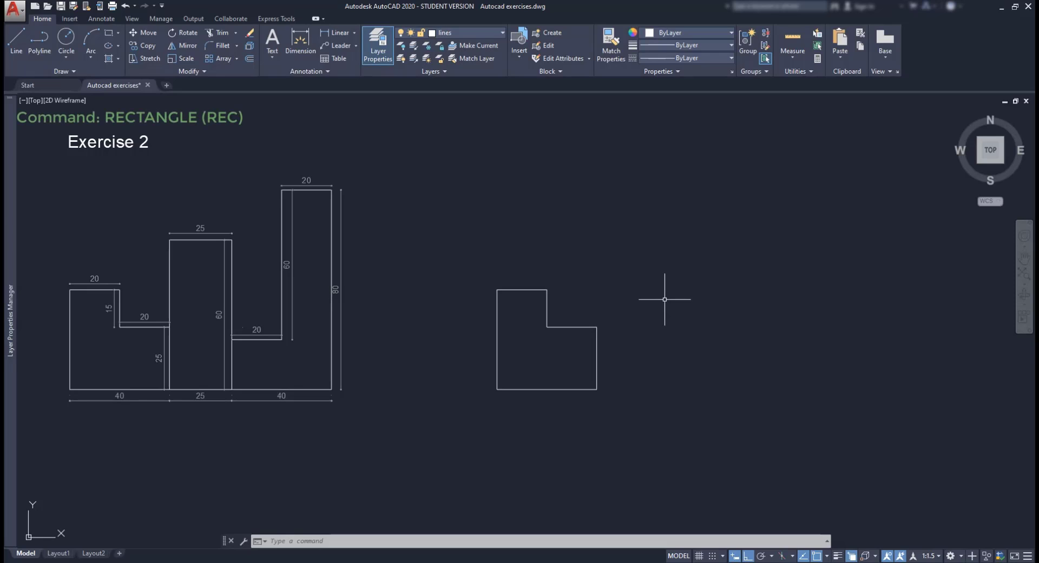
Step: Draw a rectangle 25 wide and 60 high from the stepped outline's lower-right corner
text(REC)
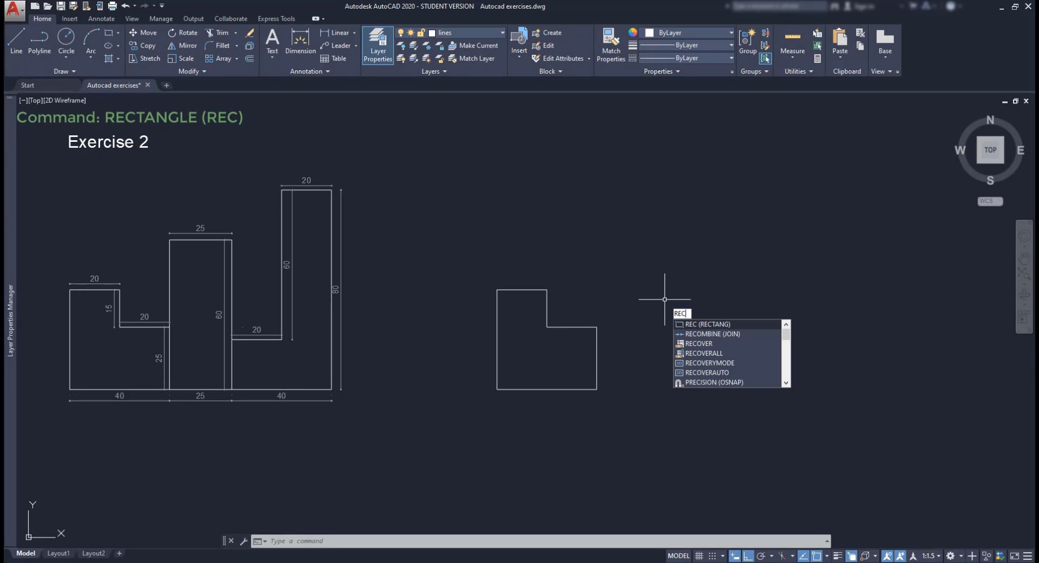
key(Return)
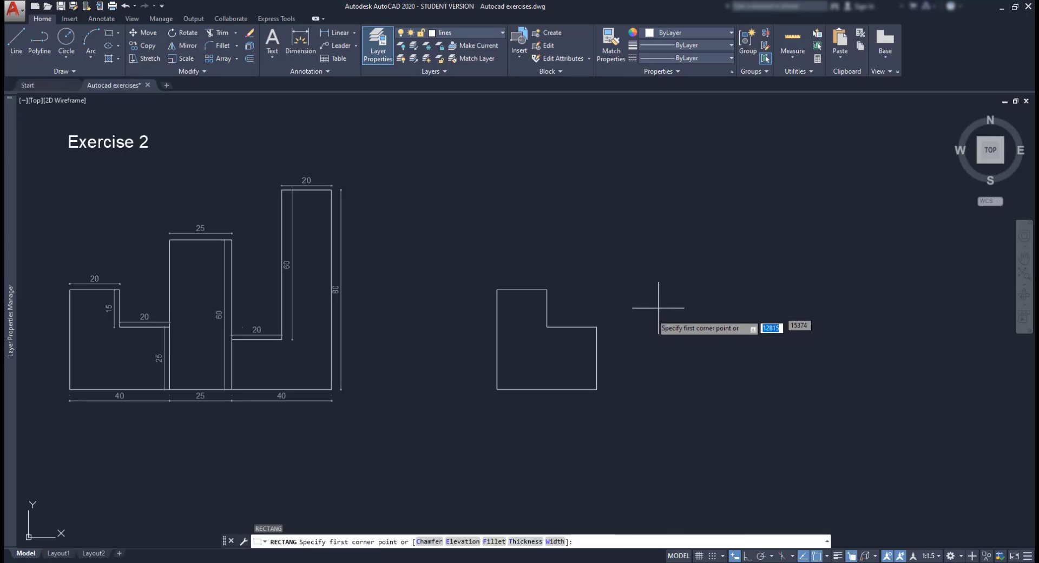
click(597, 389)
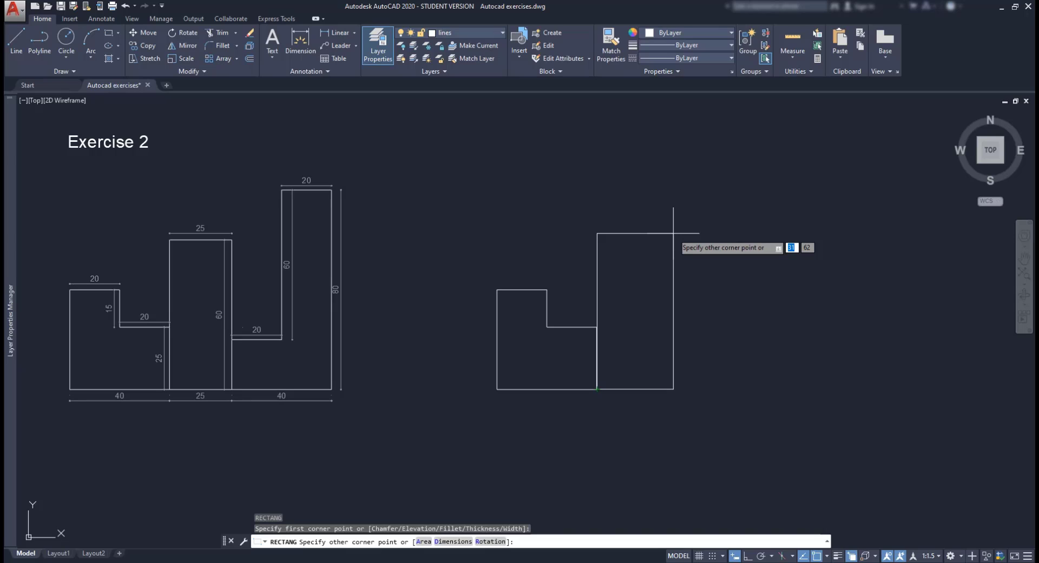
text(25)
key(Tab)
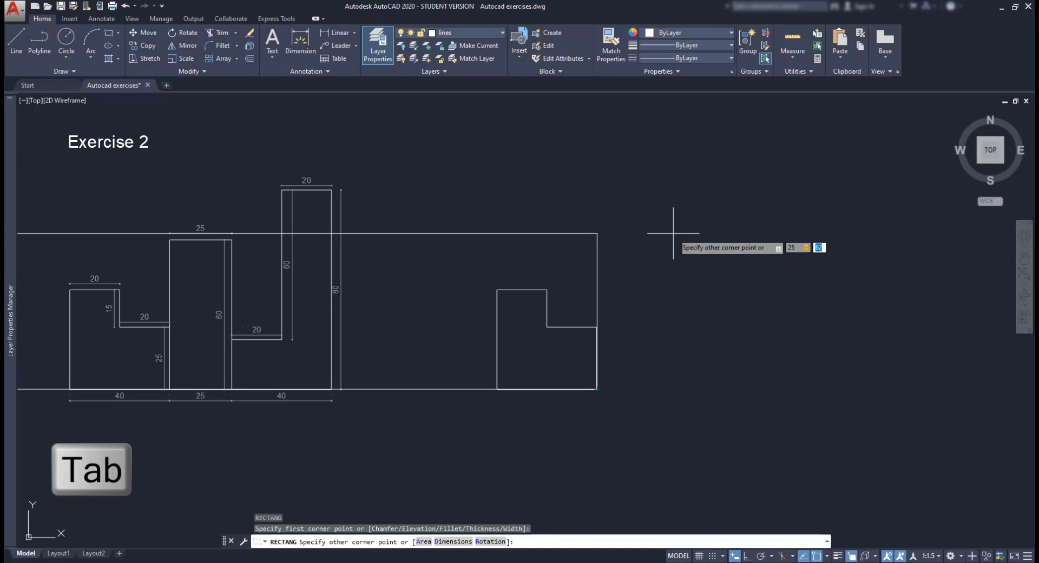
text(60)
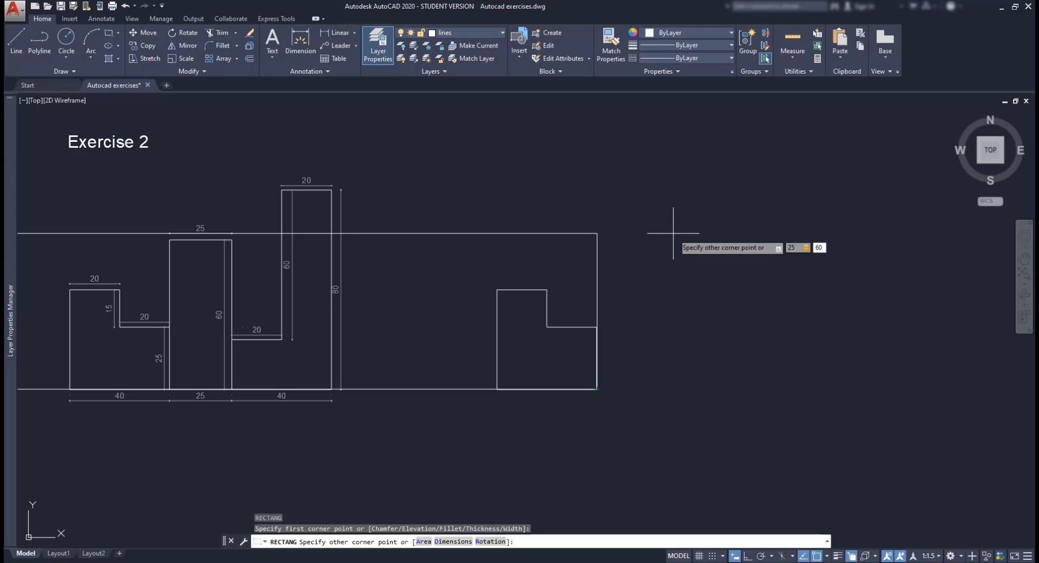
key(Return)
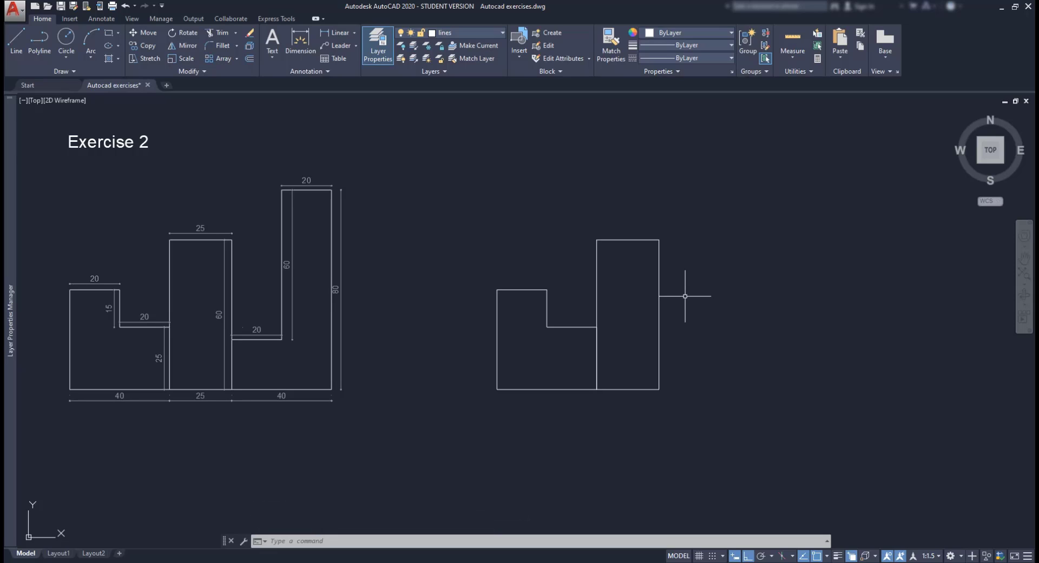
Step: Start a polyline at the rectangle's lower-right corner with segments 40 right and 80 up
text(PL)
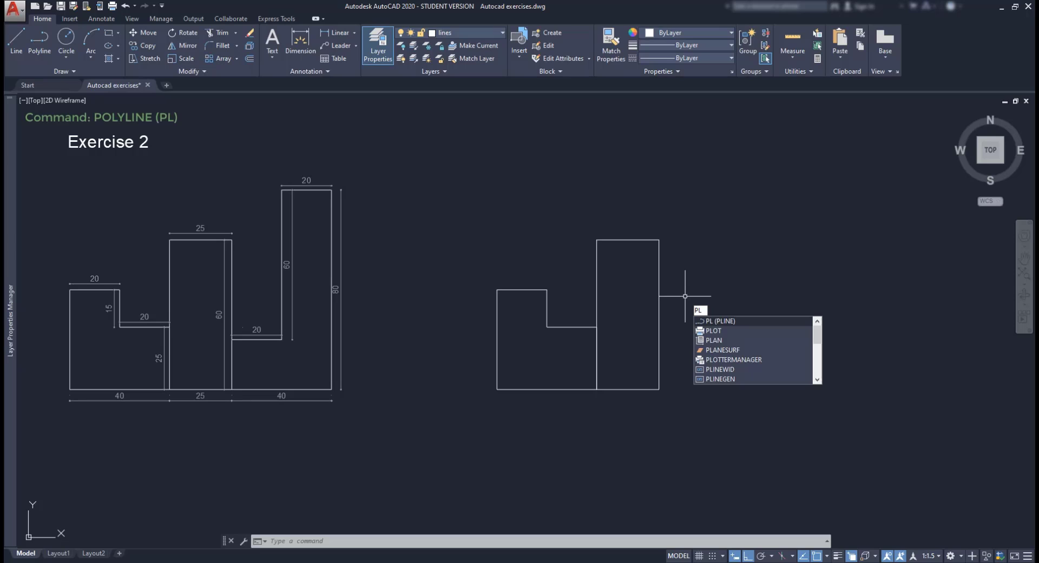
key(Return)
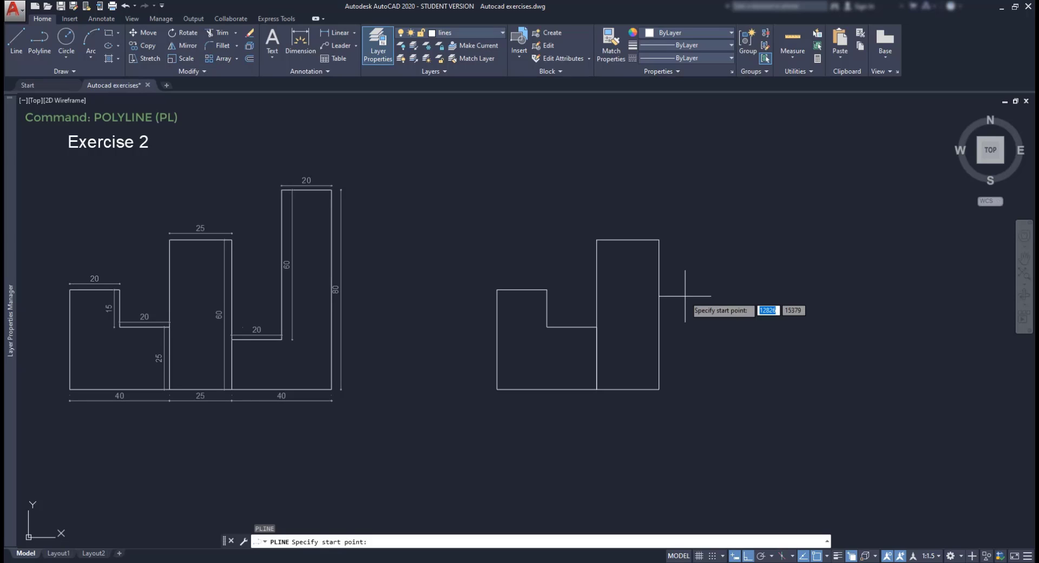
click(659, 389)
text(40)
key(Return)
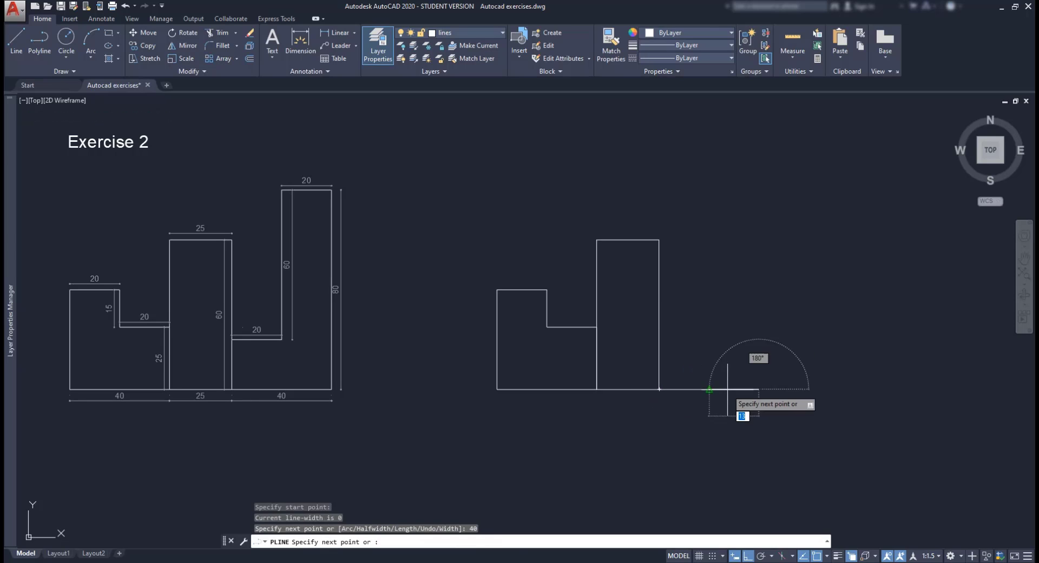
text(80)
key(Return)
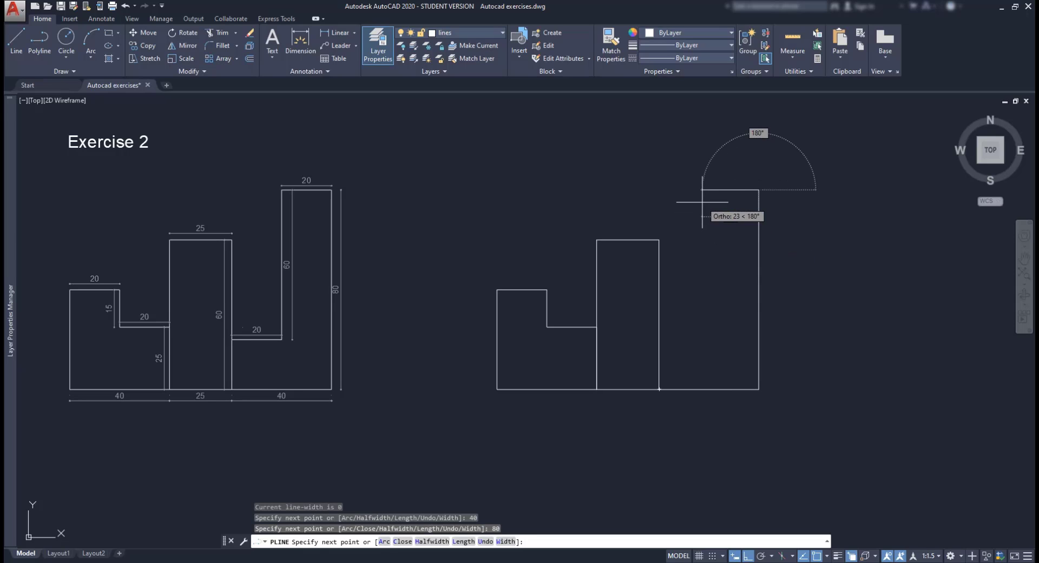
Step: Continue the polyline 20 left, 60 down and 20 left to meet the rectangle's right side
text(20)
key(Return)
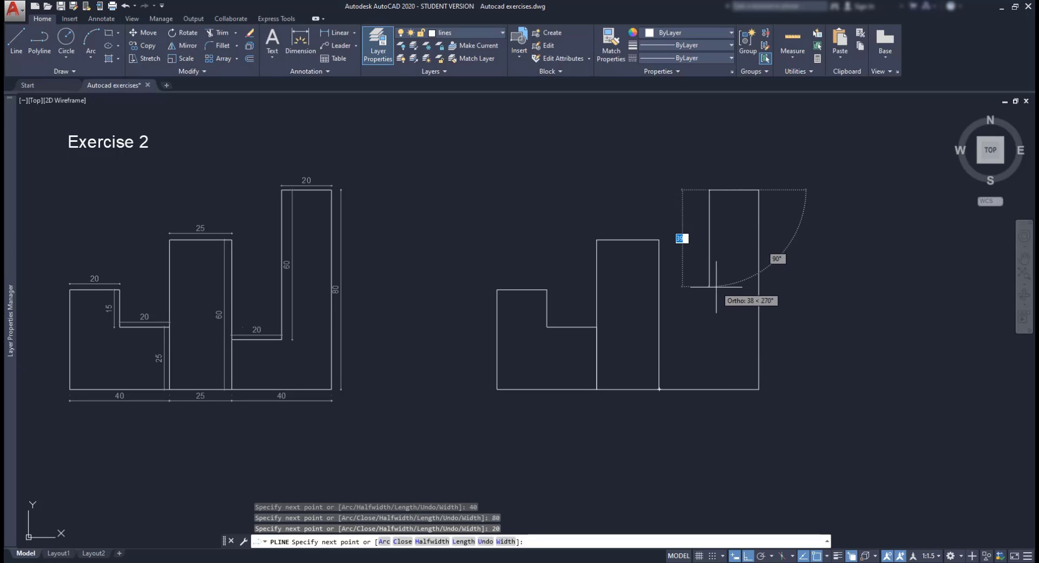
text(60)
key(Return)
text(20)
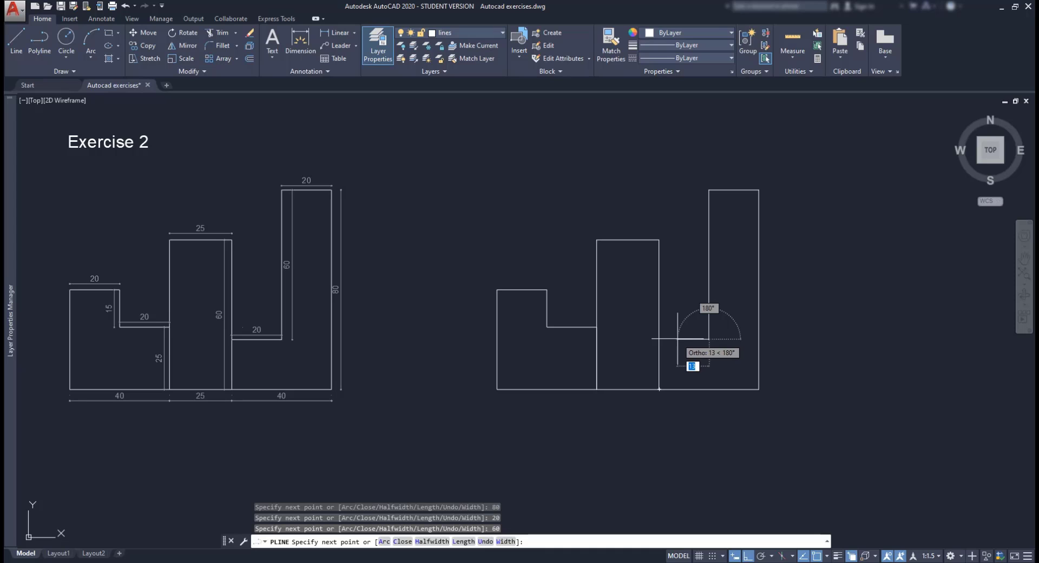
key(Return)
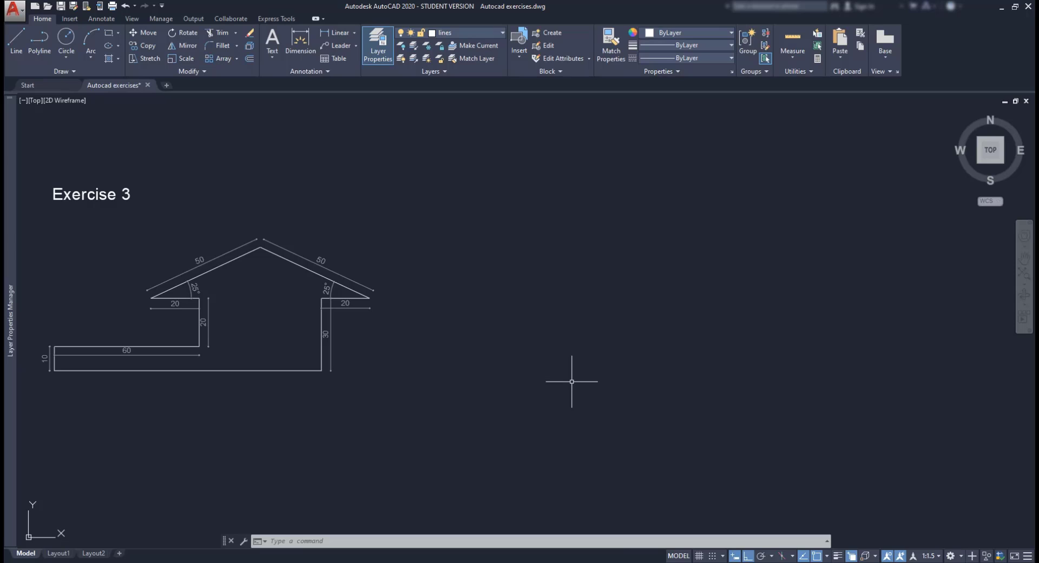
Step: Start a polyline beside the Exercise 3 reference, level with its base, drawing 10 up and 60 right
click(39, 45)
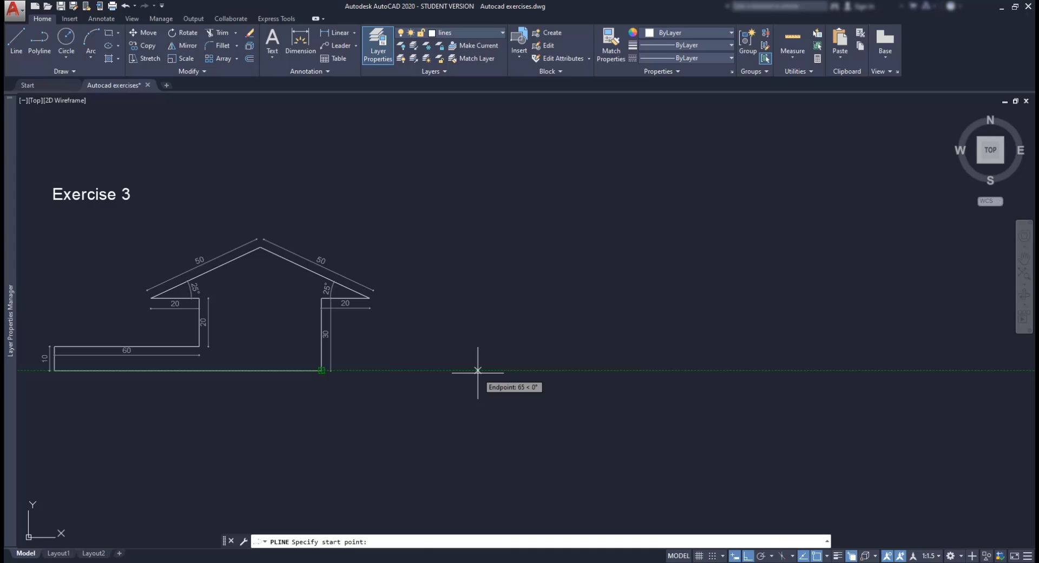
click(478, 371)
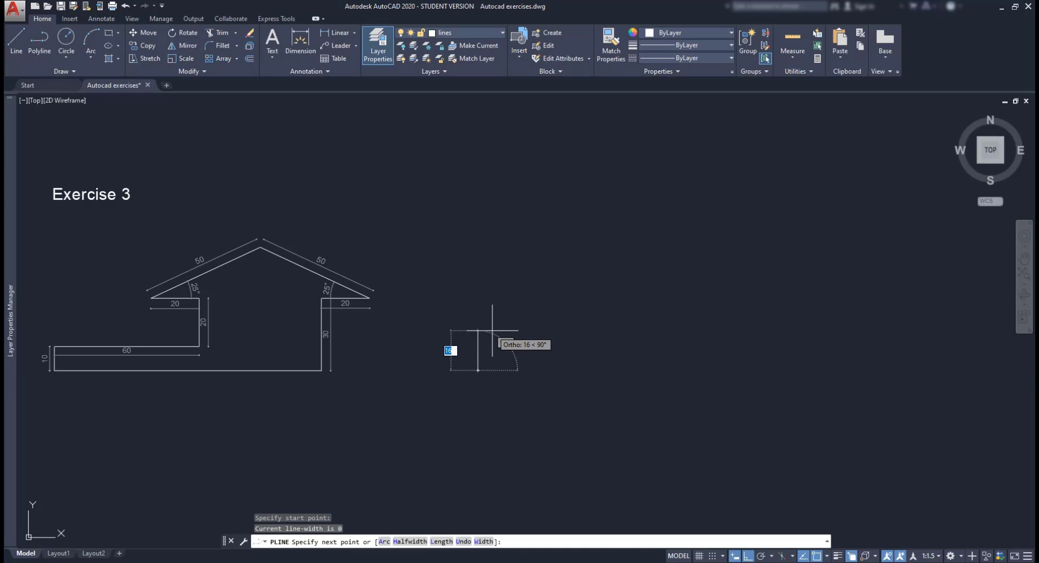
text(10)
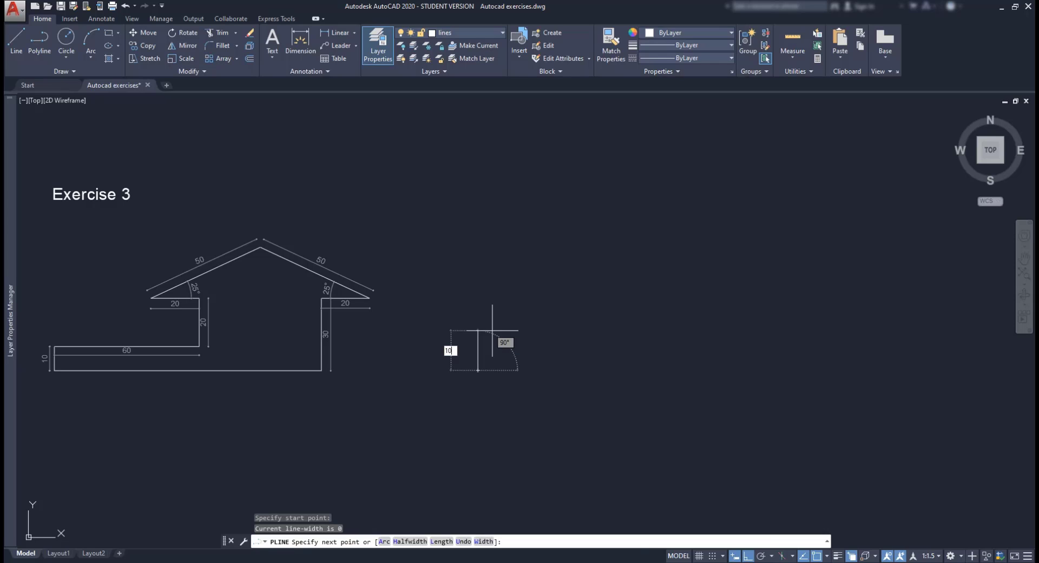
key(Return)
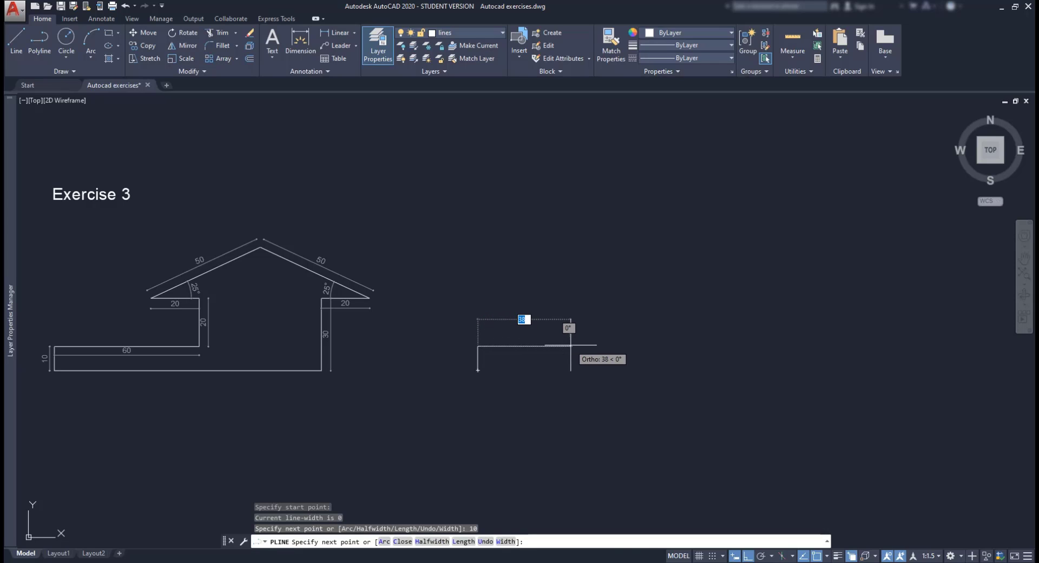
text(60)
key(Return)
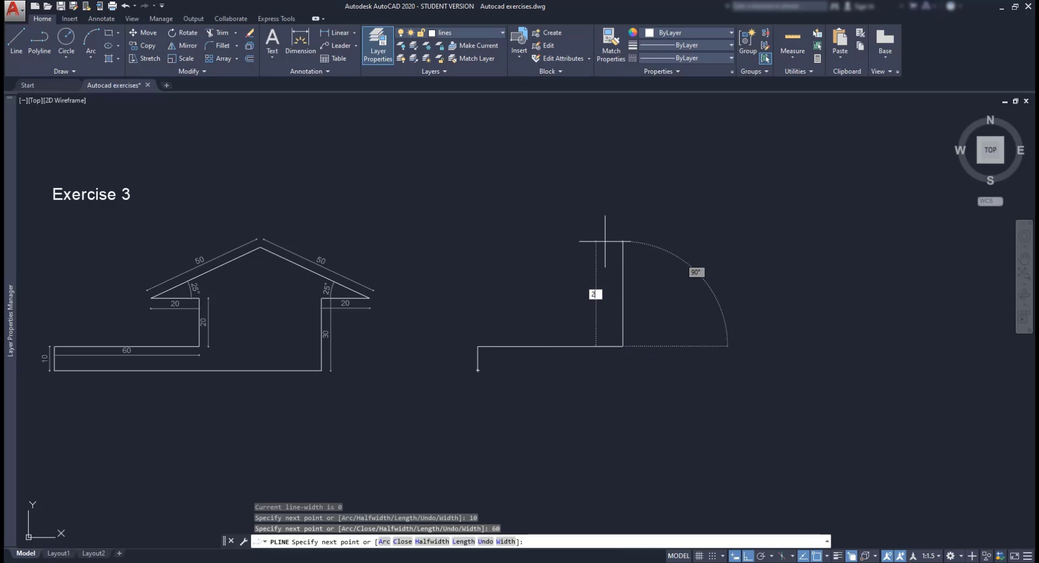
Step: Continue the house polyline with segments 20 up and 20 left to form the left eave
text(20)
key(Return)
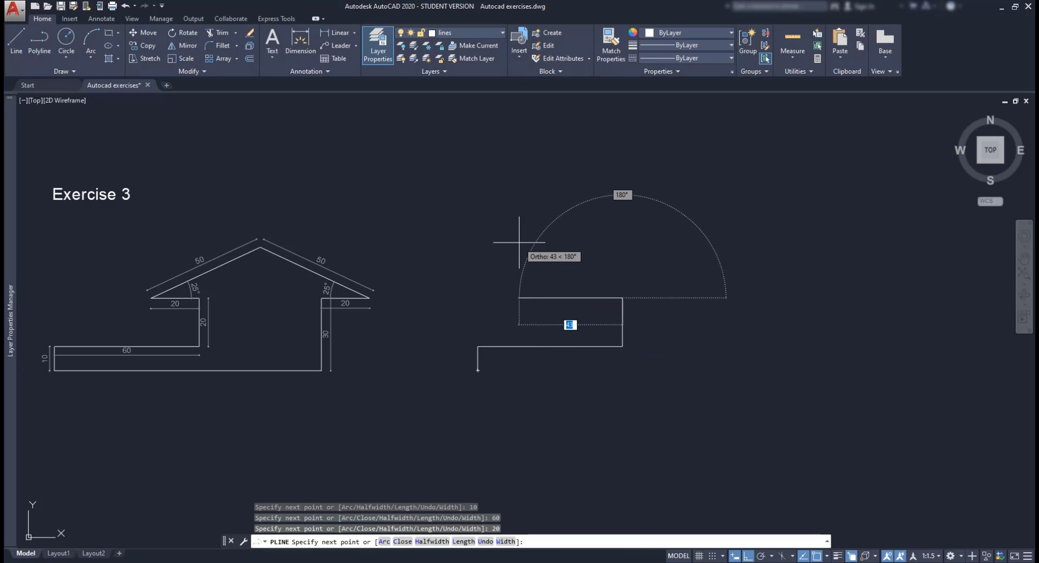
text(20)
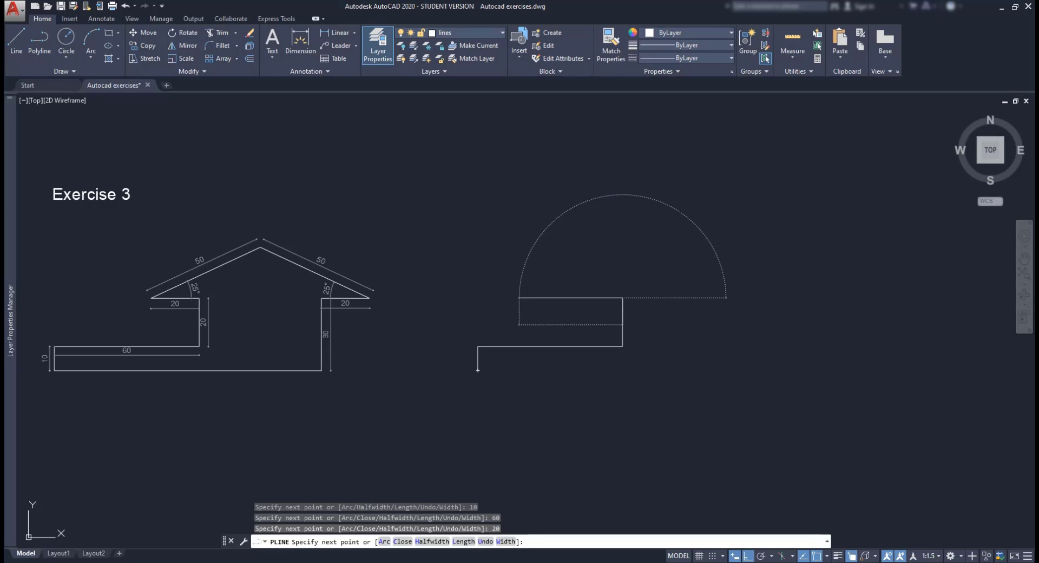
key(Return)
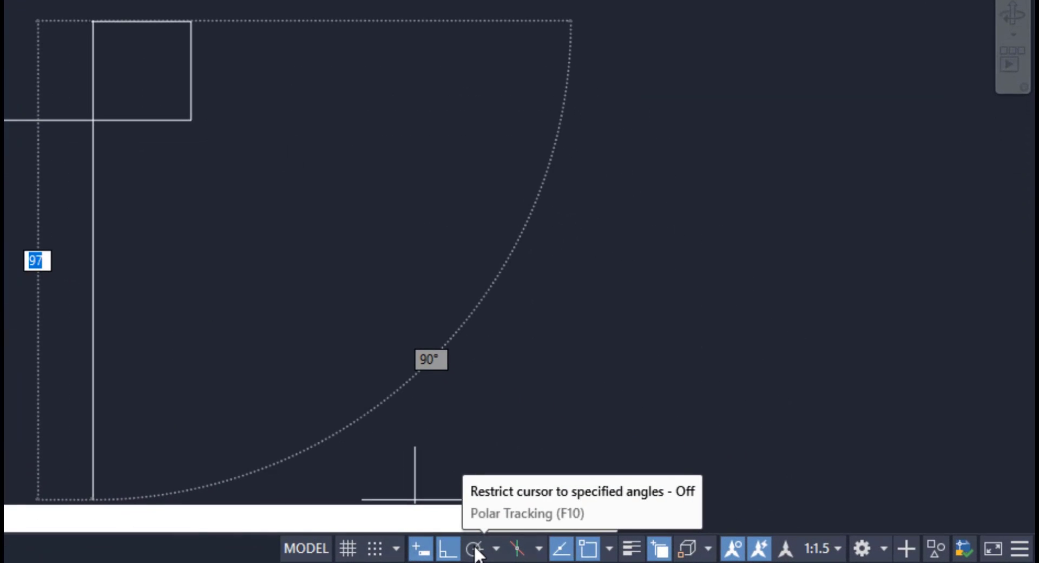
Step: Turn on polar tracking and draw the left roof slope 50 long, rising to the right at 25°
click(476, 548)
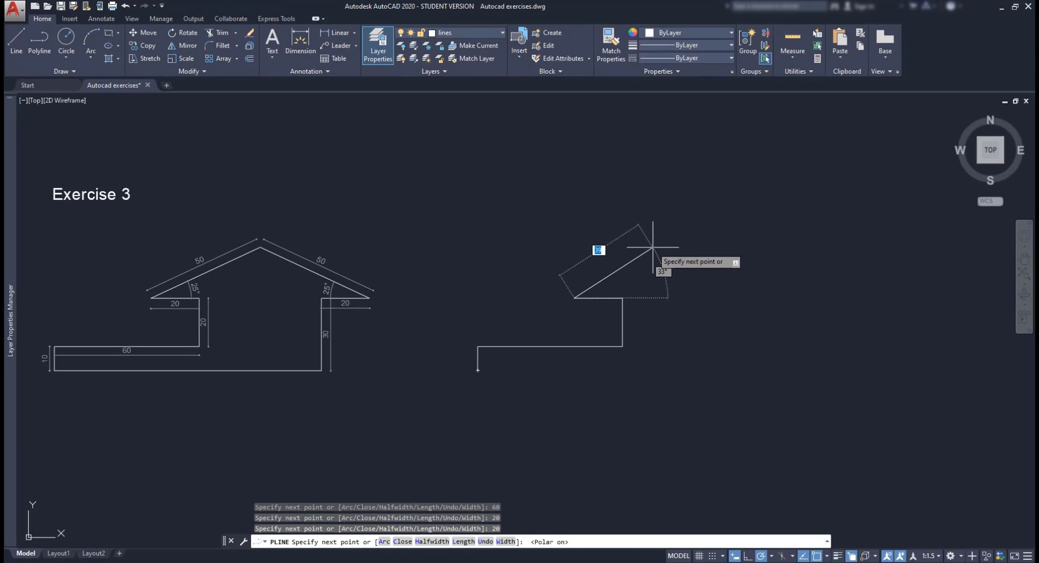
text(50)
key(Tab)
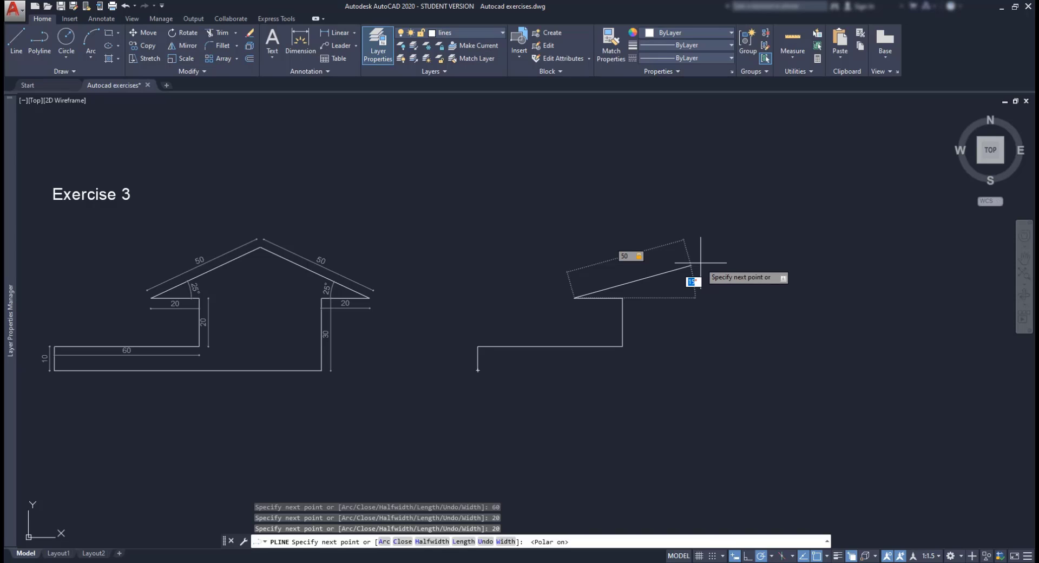
text(25)
key(Return)
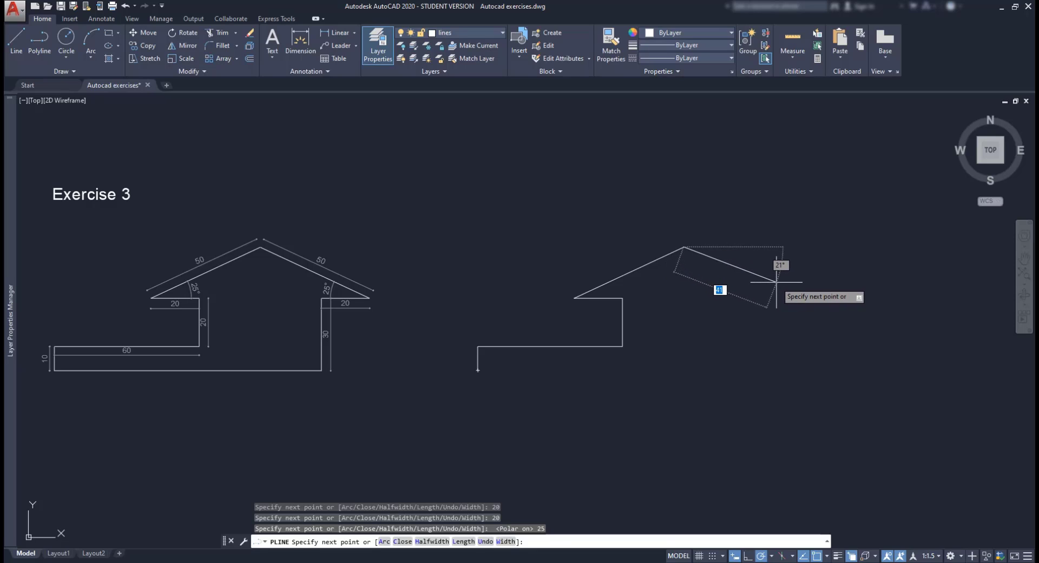
Step: Draw the right roof slope 50 long, descending to the right at 25° from the peak
text(50)
key(Tab)
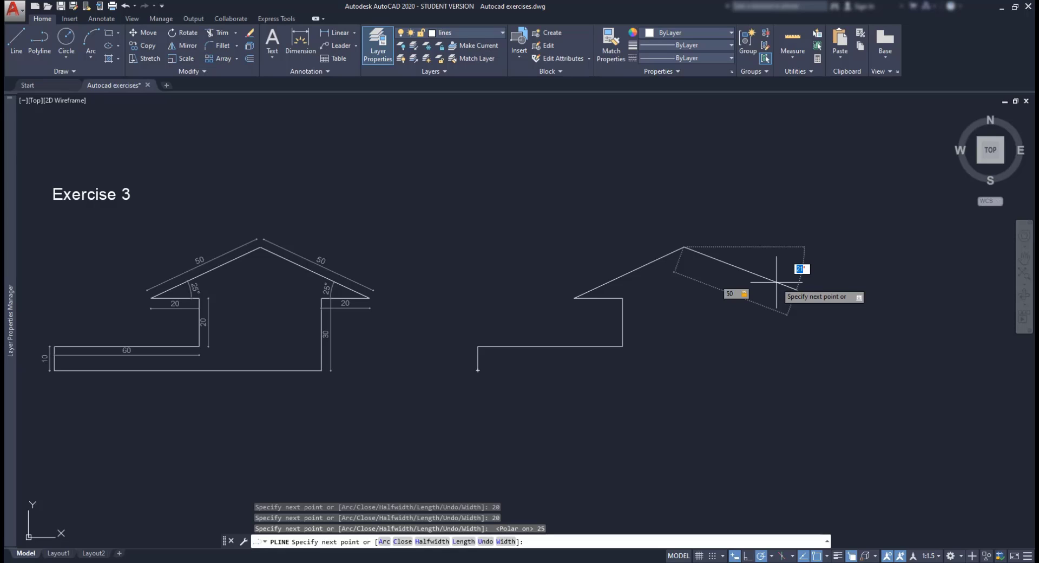
text(25)
key(Return)
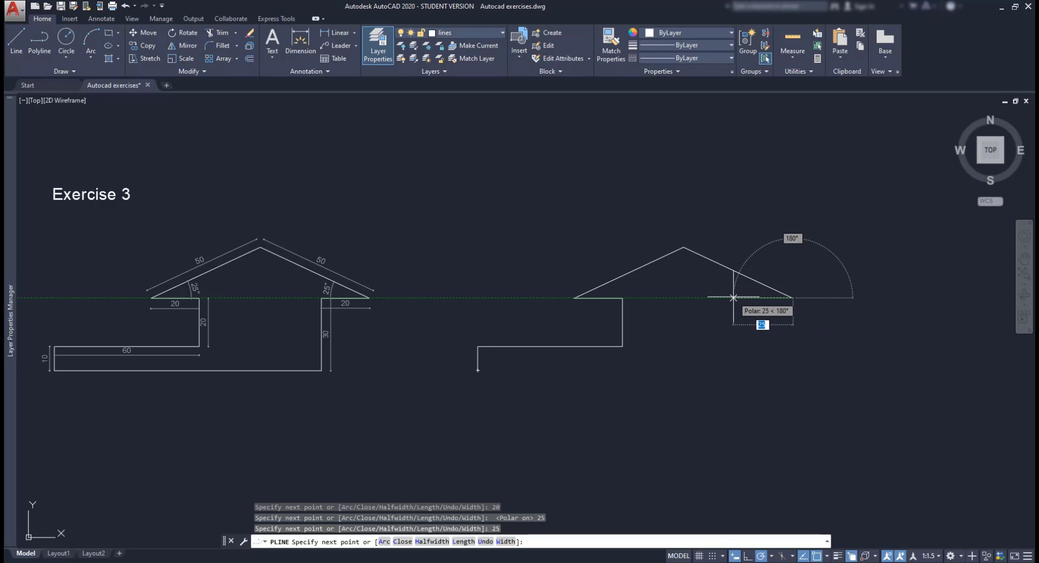
Step: Draw the right eave 20 left, turn ortho mode on for a 30 wall downward, and close the polyline
text(20)
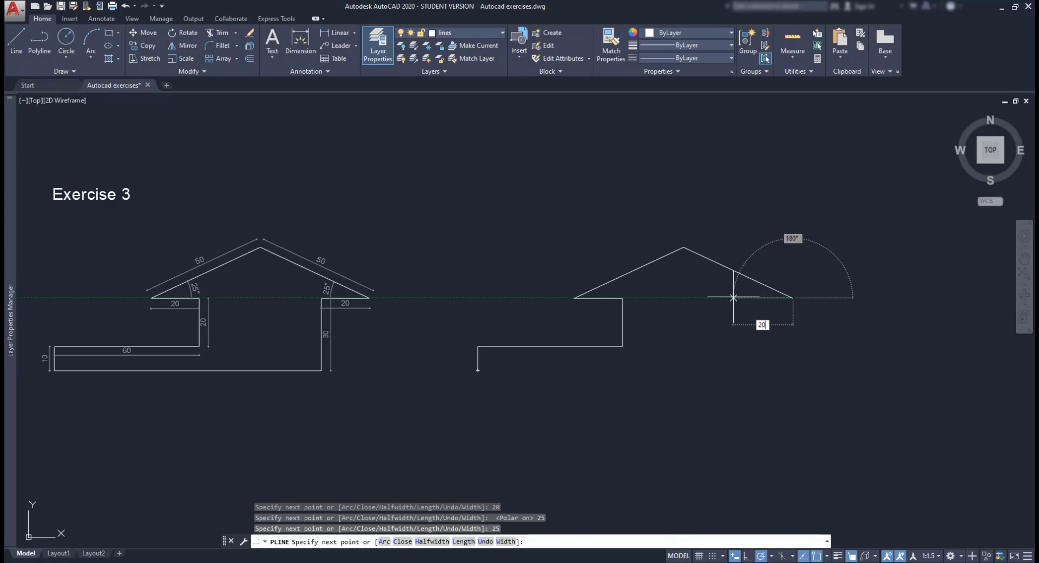
key(Return)
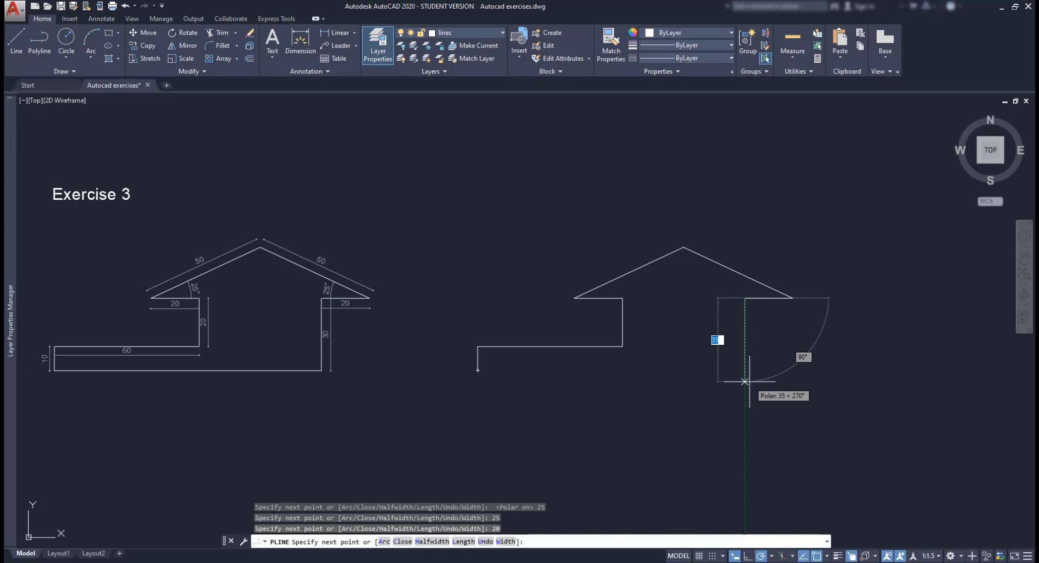
key(F8)
text(30)
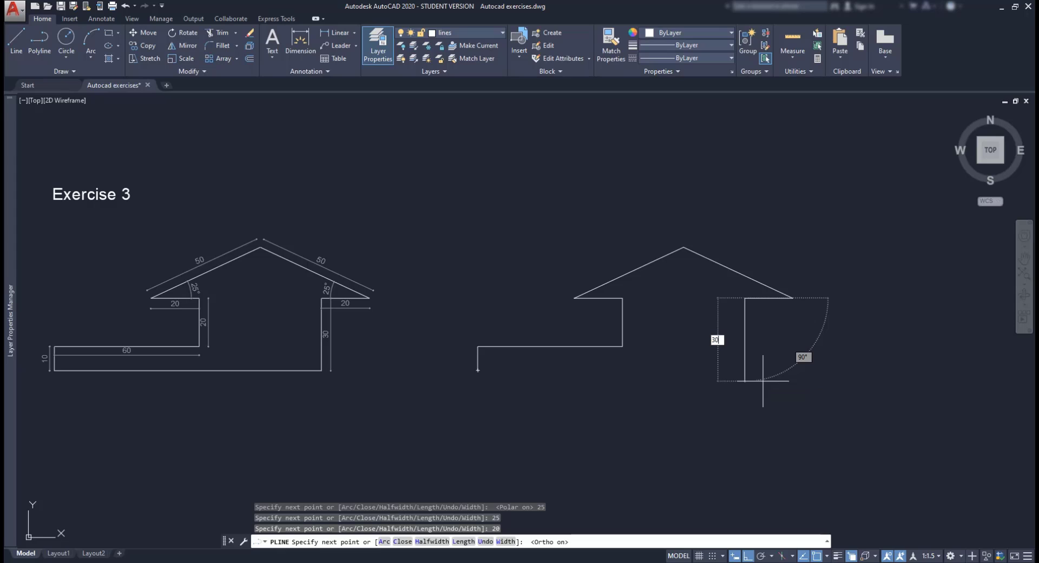
key(Return)
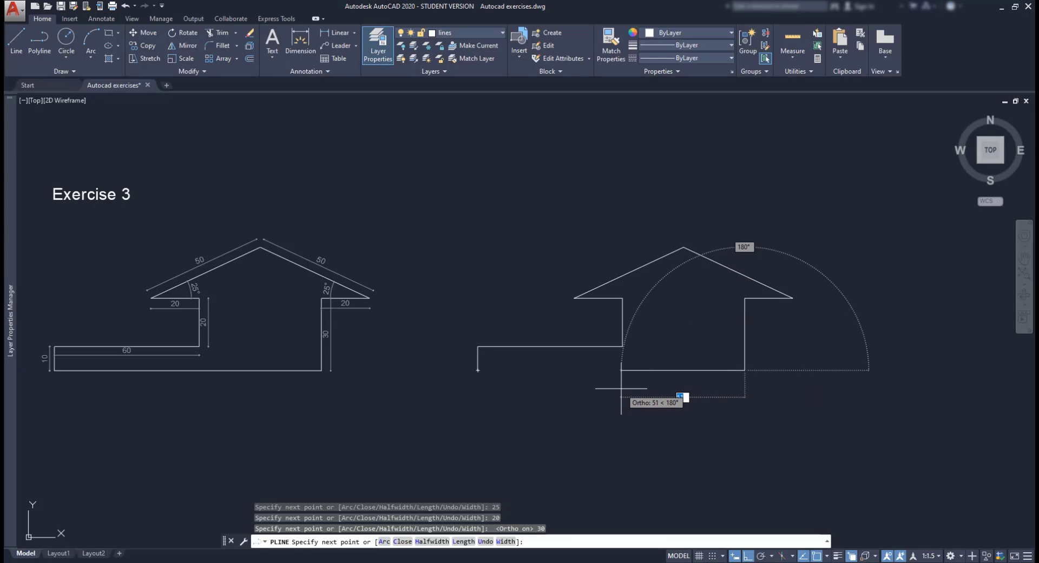
text(cl)
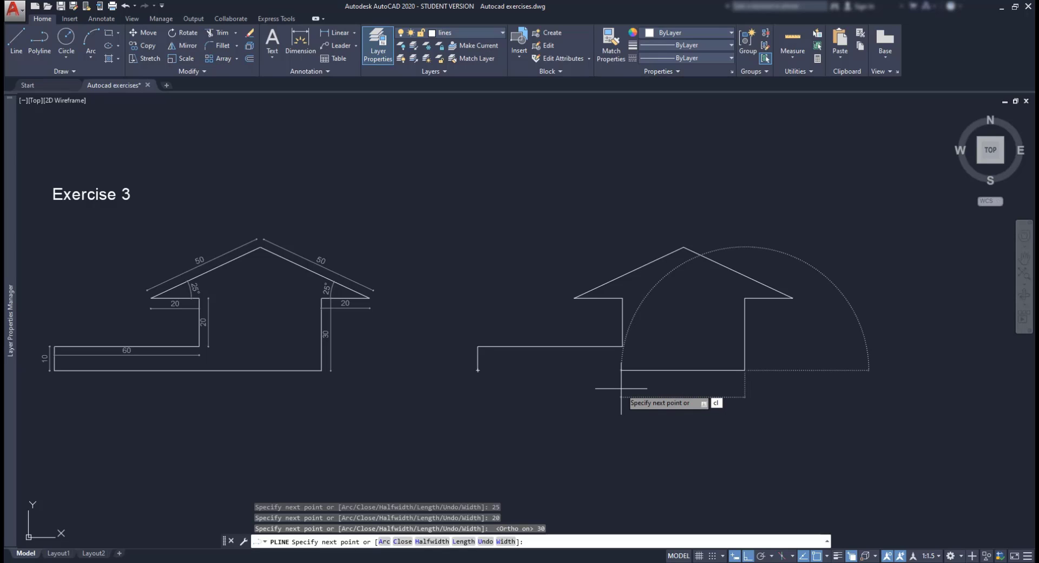
key(Return)
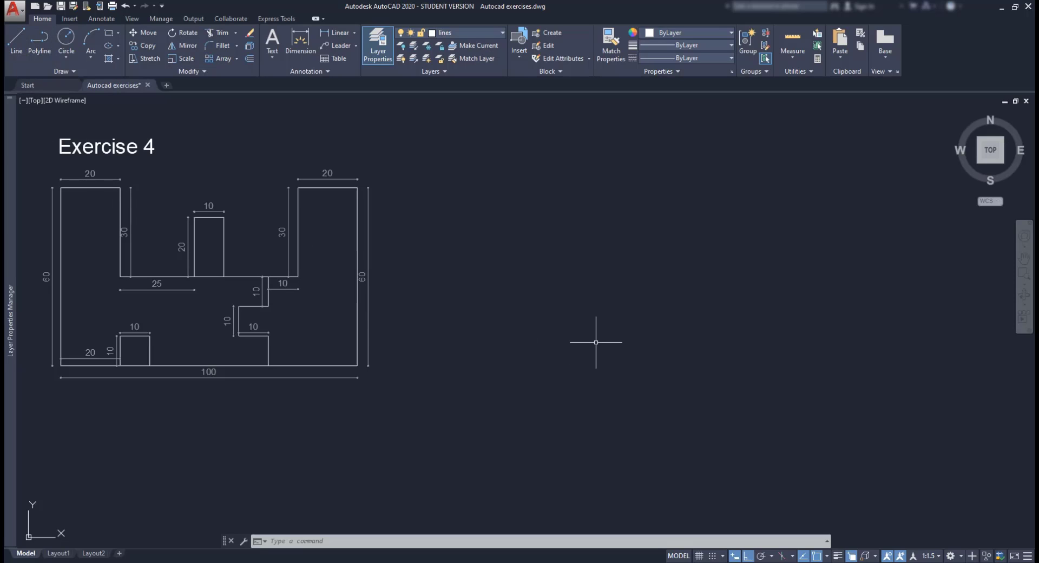
Step: Start a line to the right of the Exercise 4 reference, level with its base, drawing 100 right and 60 up
text(L)
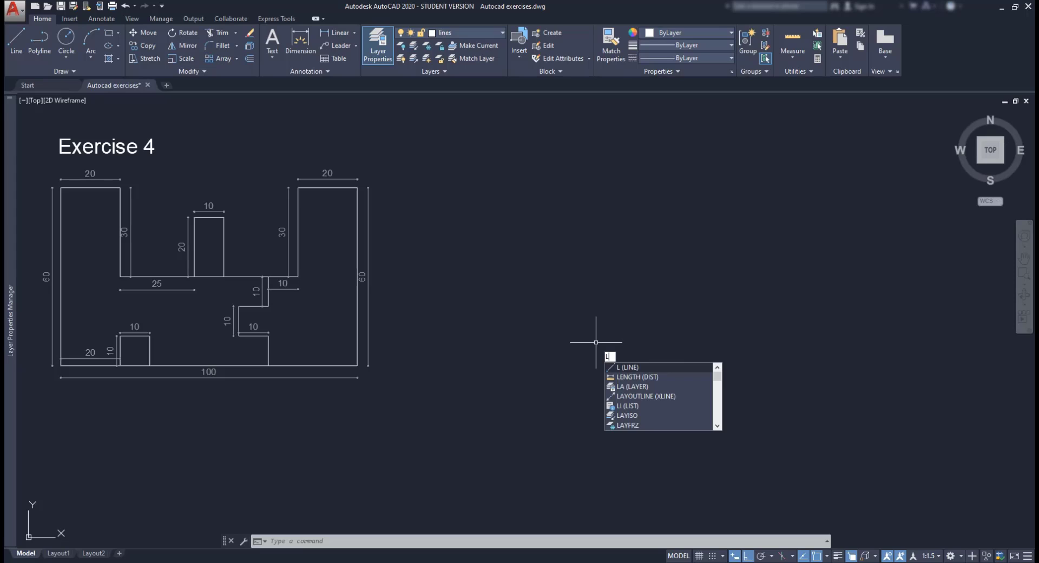
key(Return)
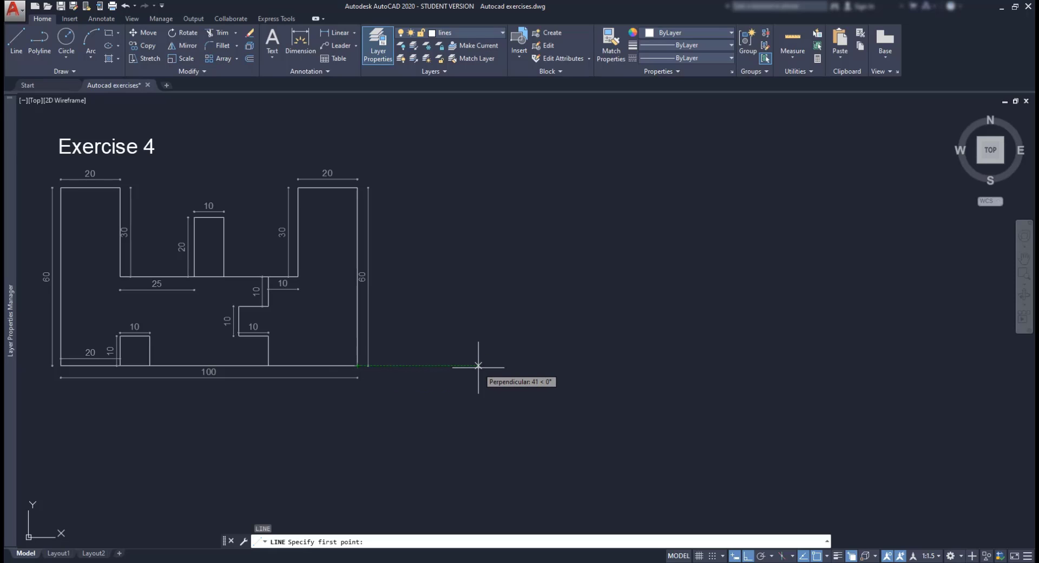
click(479, 366)
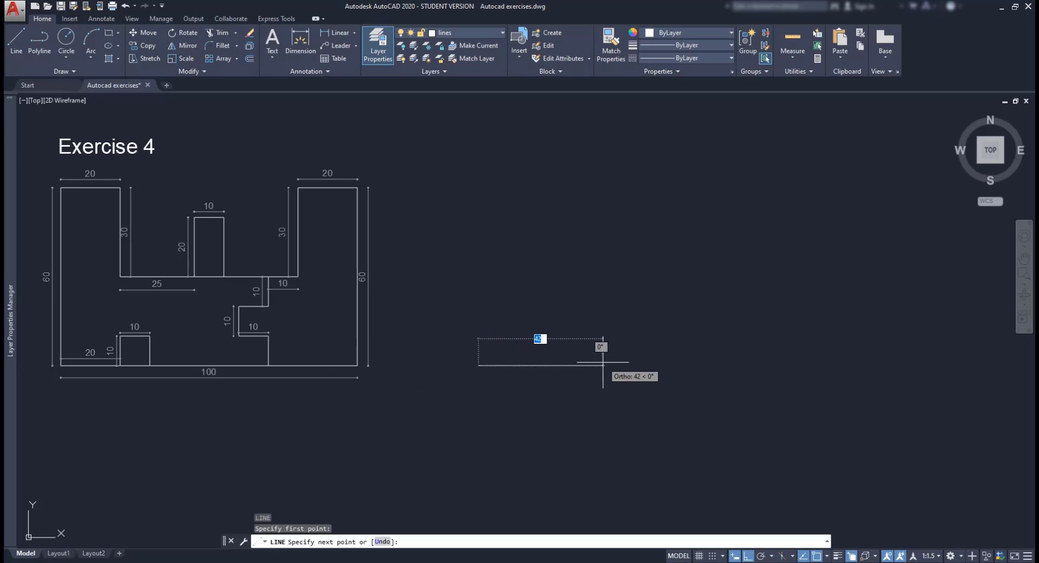
text(100)
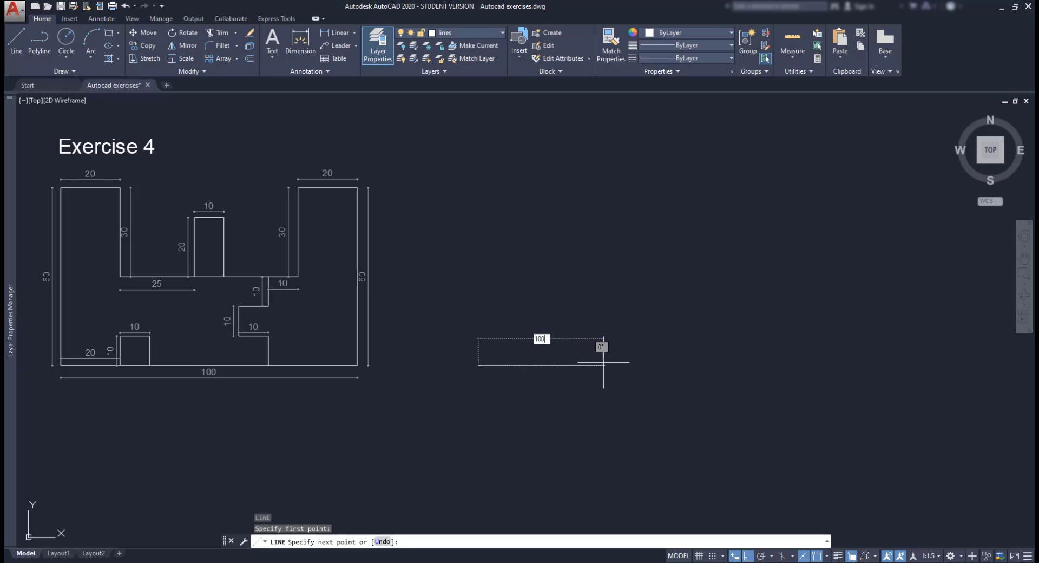
key(Return)
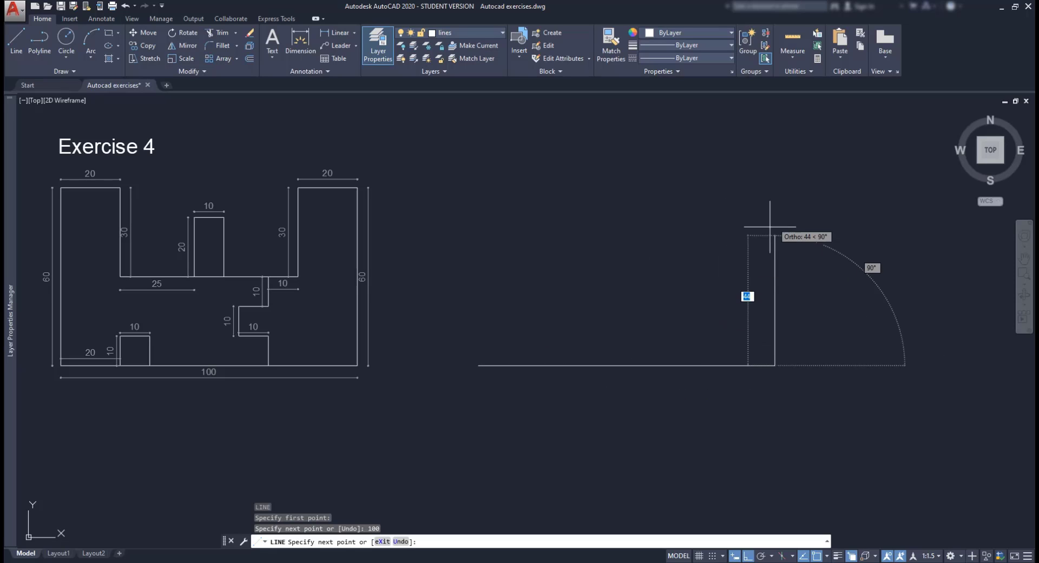
text(60)
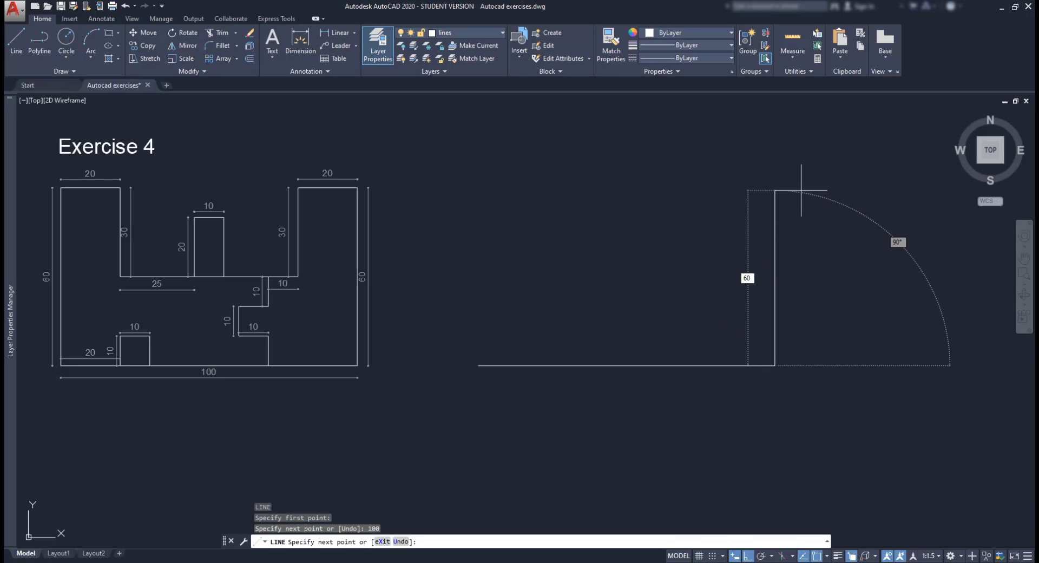
key(Return)
Step: Continue the outline with segments 20 left, 30 down and 10 left to form the right tower and ledge
text(20)
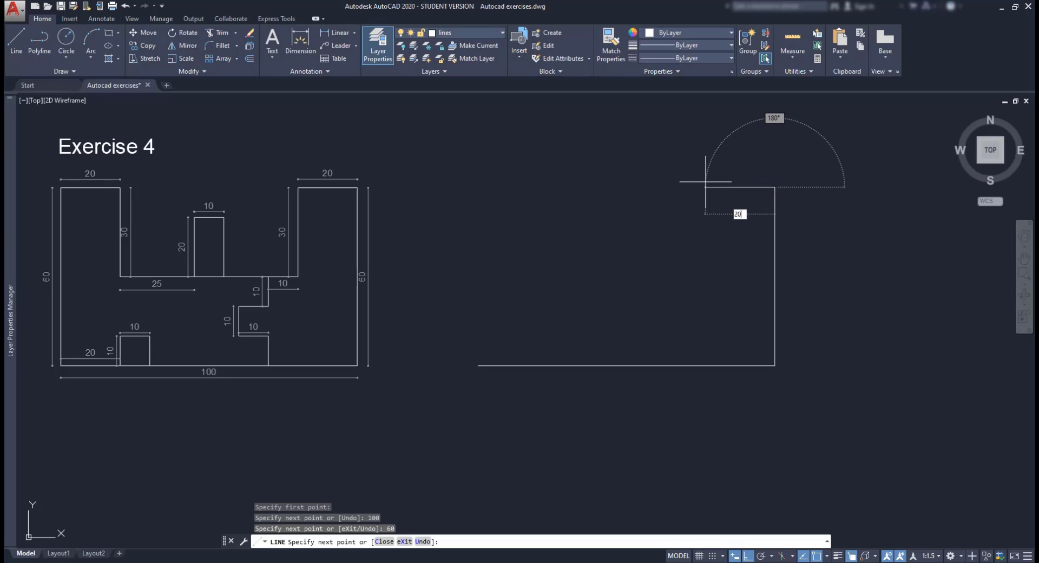
key(Return)
text(30)
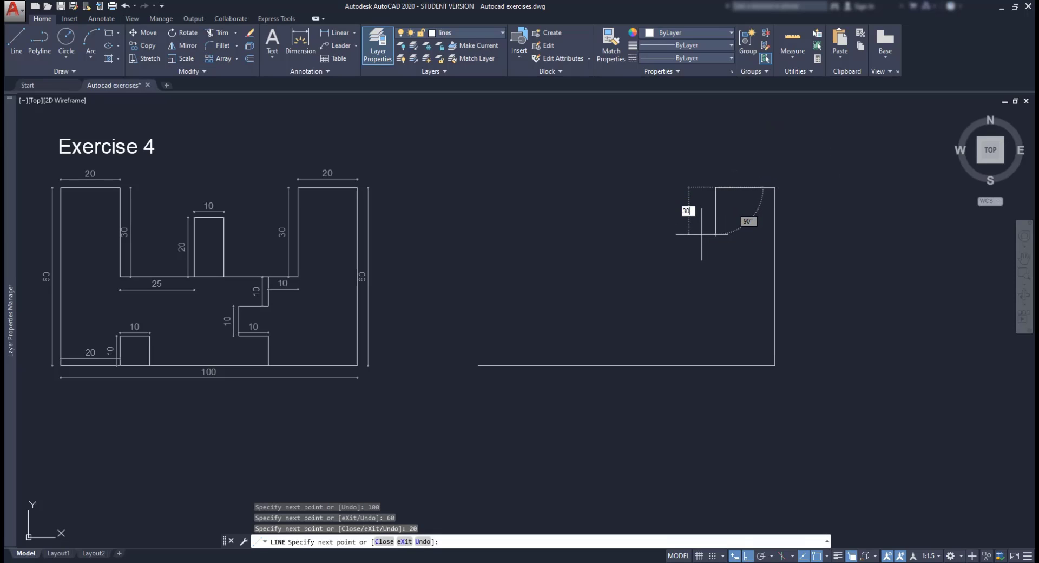
key(Return)
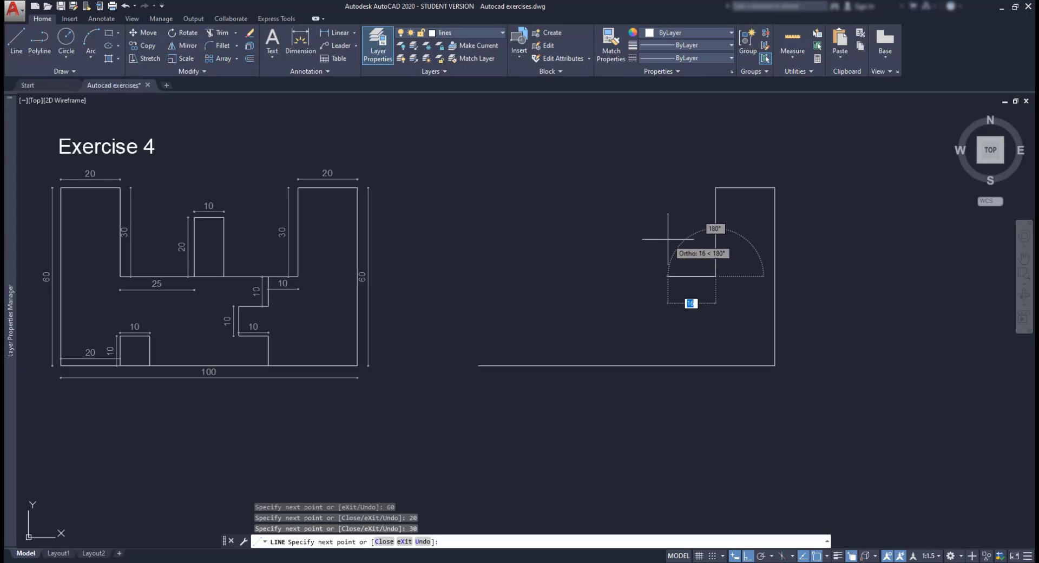
text(10)
key(Return)
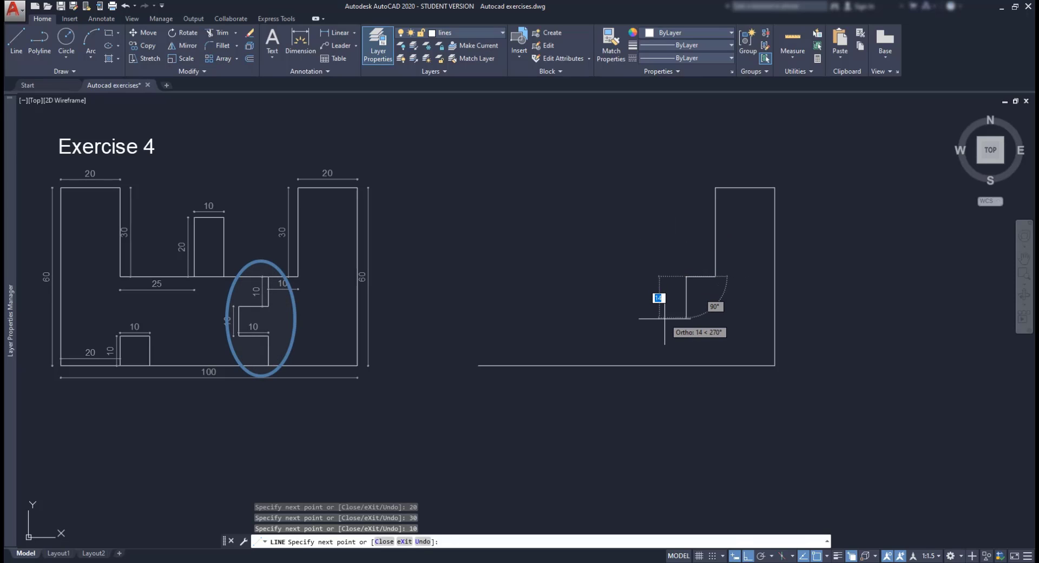
Step: Draw the stepped notch 10 down, 10 left, 10 down and 10 right, finishing with a segment perpendicular to the base line
text(10)
key(Return)
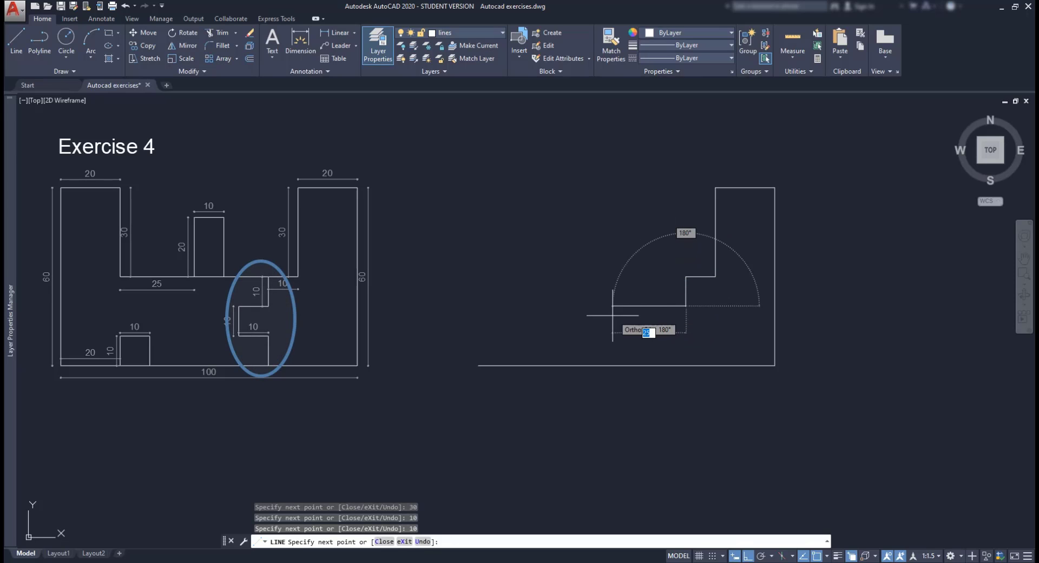
text(10)
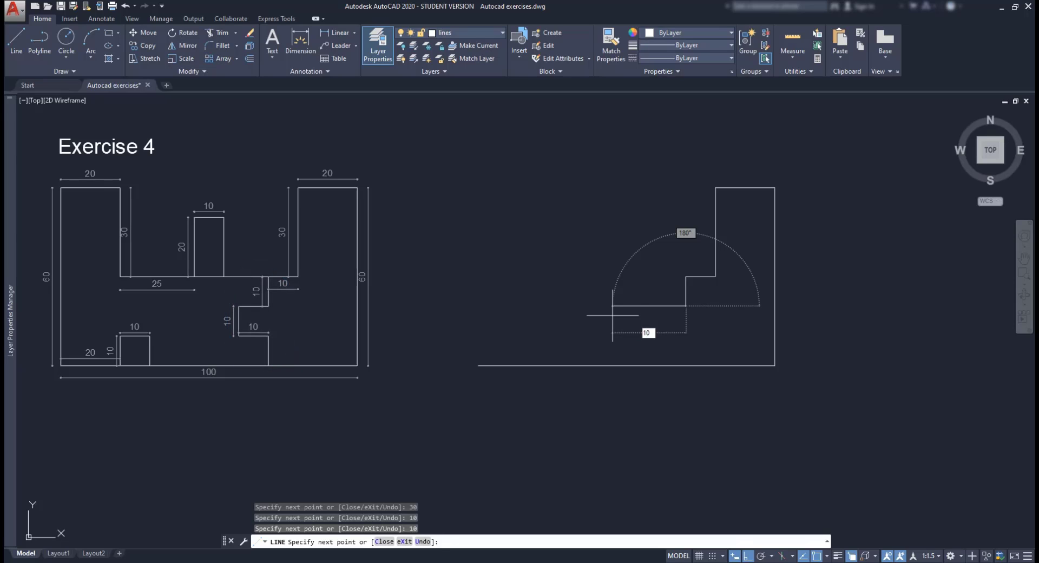
key(Return)
text(10)
key(Return)
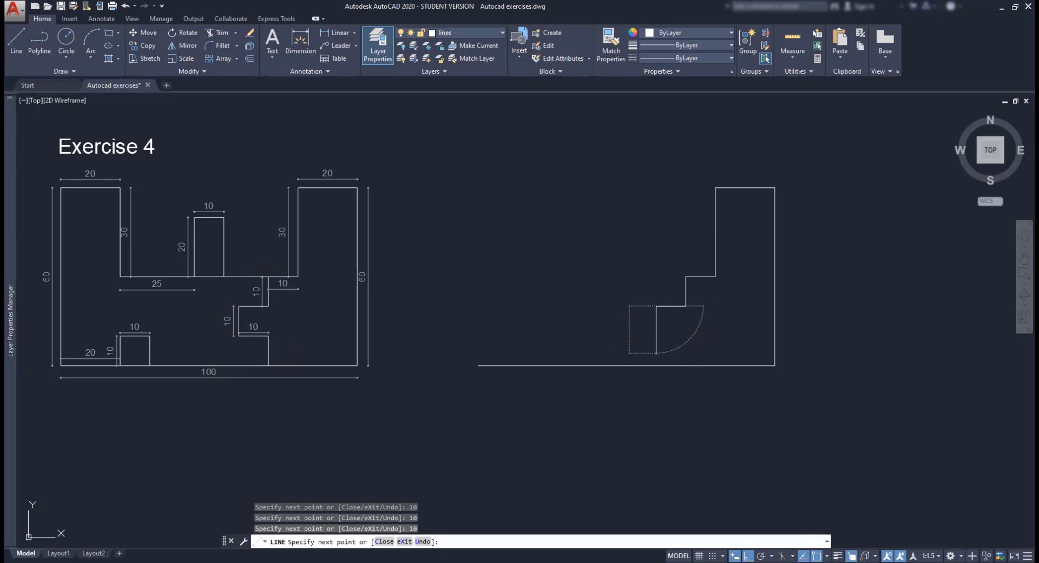
text(10)
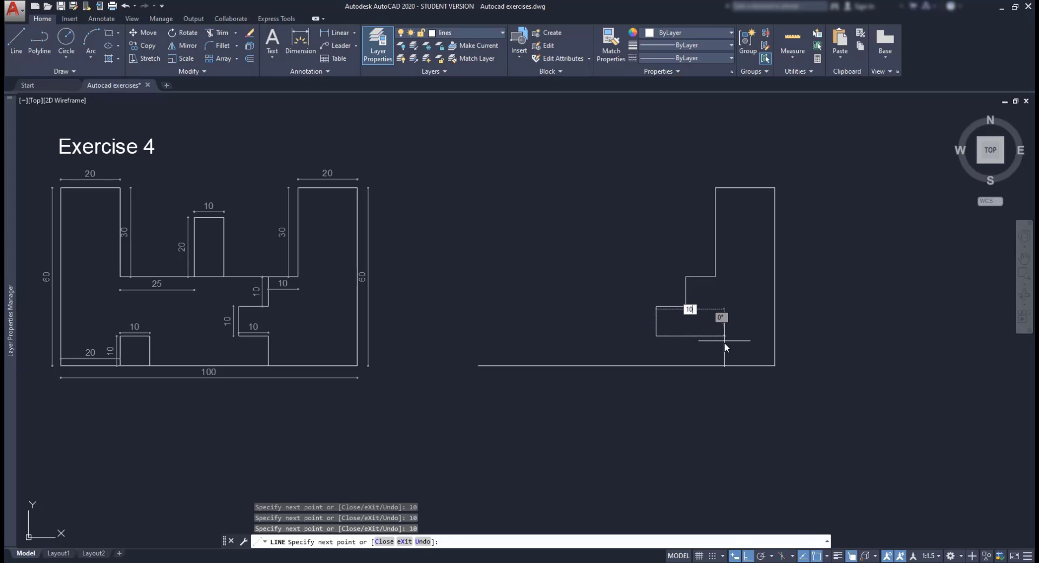
key(Return)
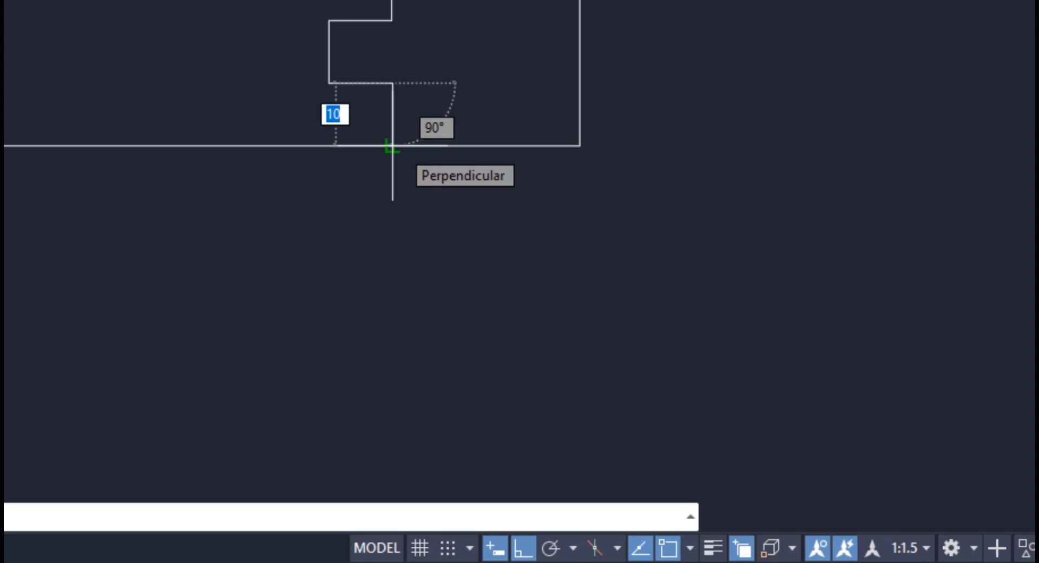
click(393, 145)
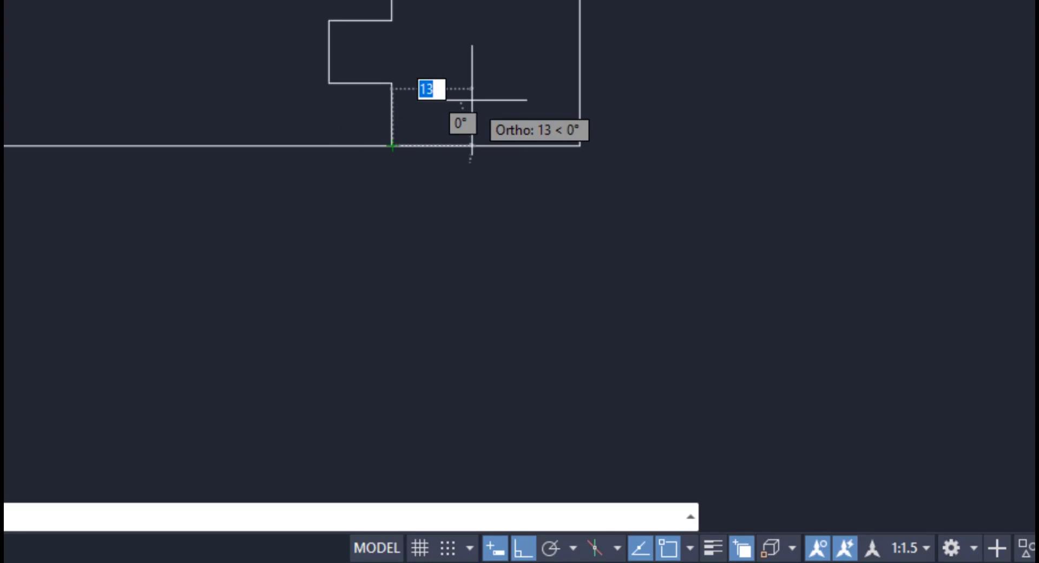
key(Escape)
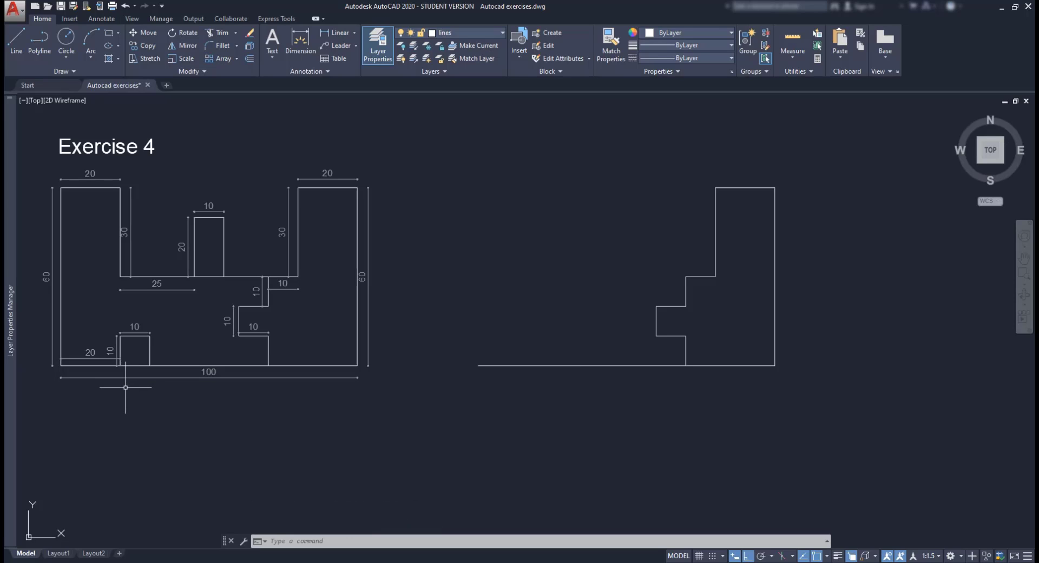
Step: Draw the small box starting 20 from the base line's left end: 10 up, 10 right and back down to the base
text(l)
key(Return)
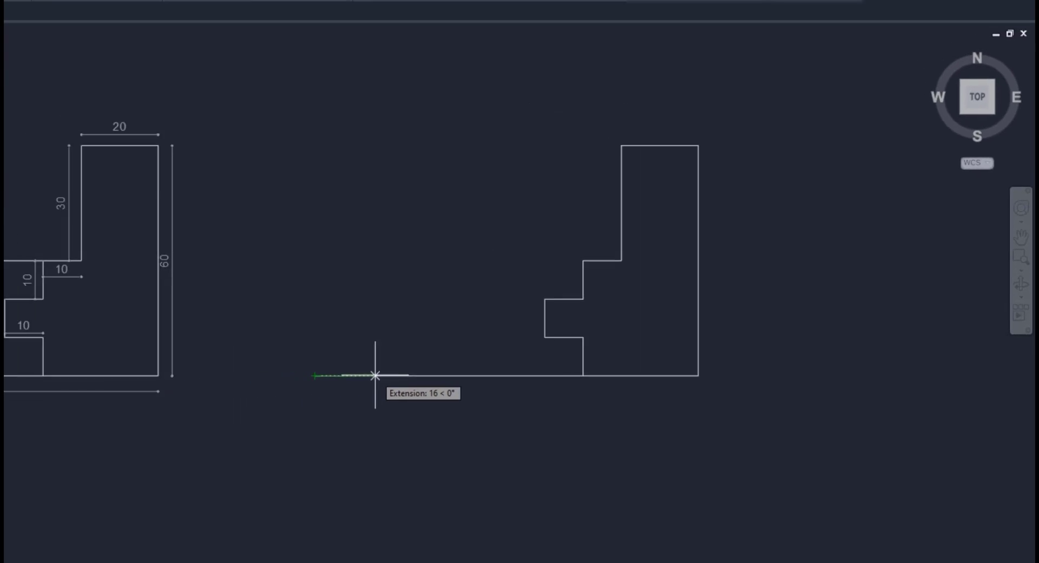
text(20)
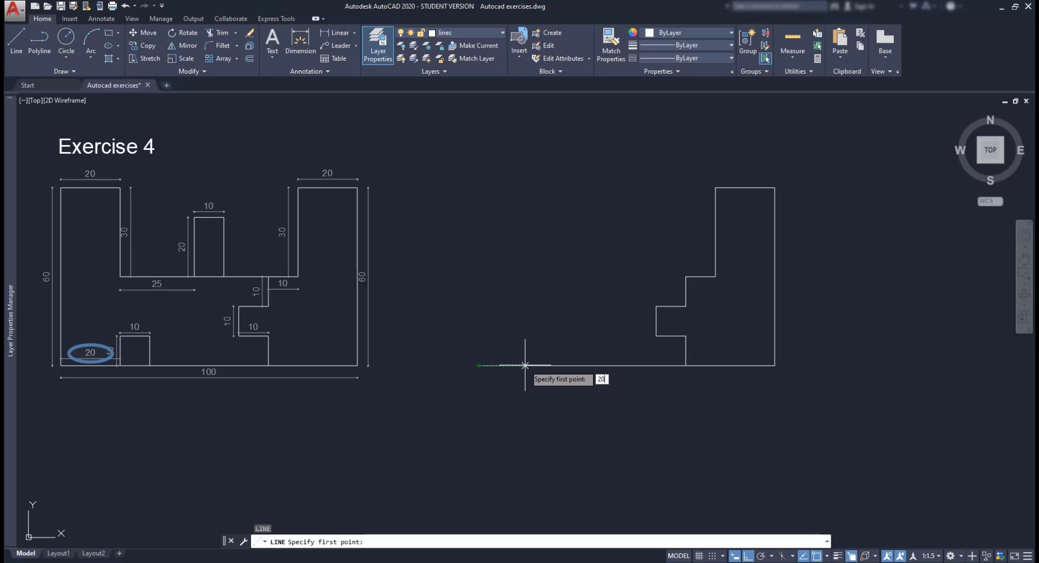
key(Return)
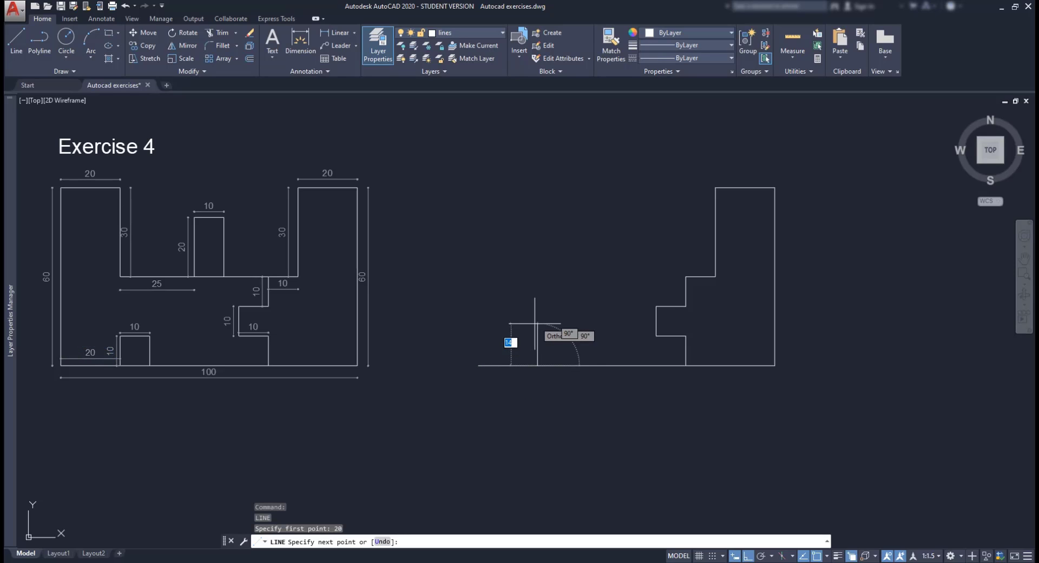
text(10)
key(Return)
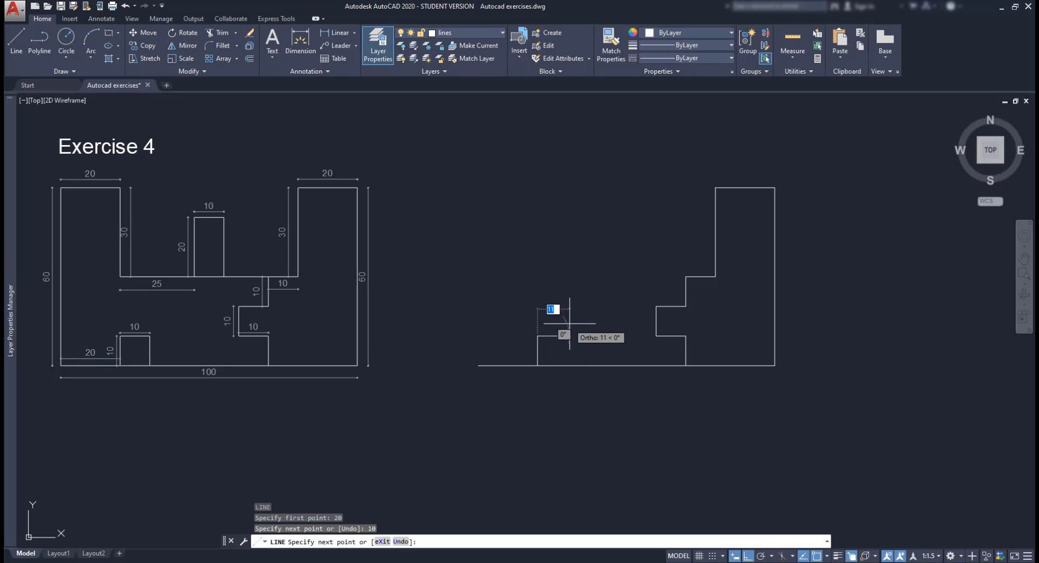
text(10)
key(Return)
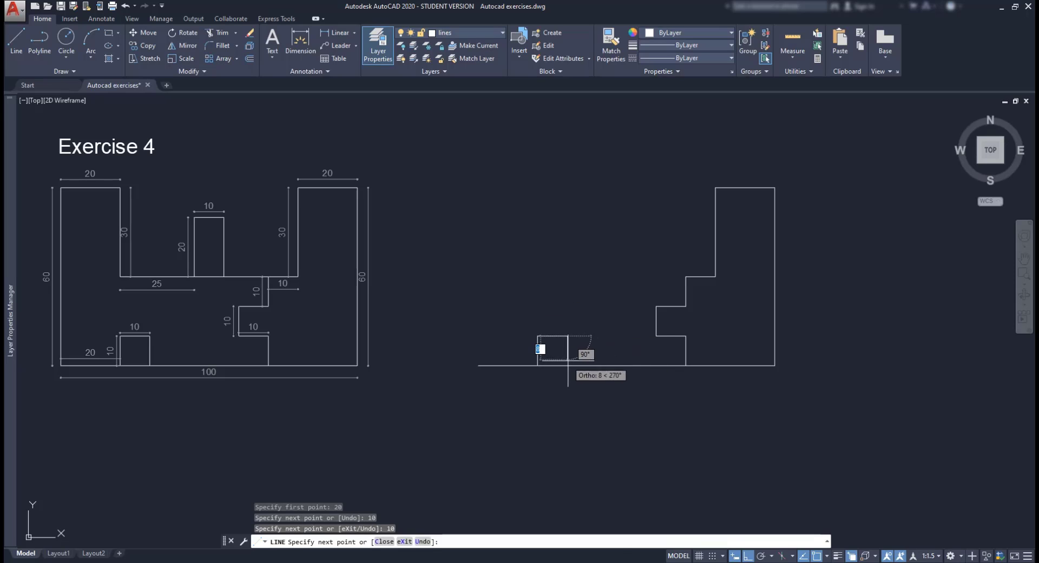
click(567, 365)
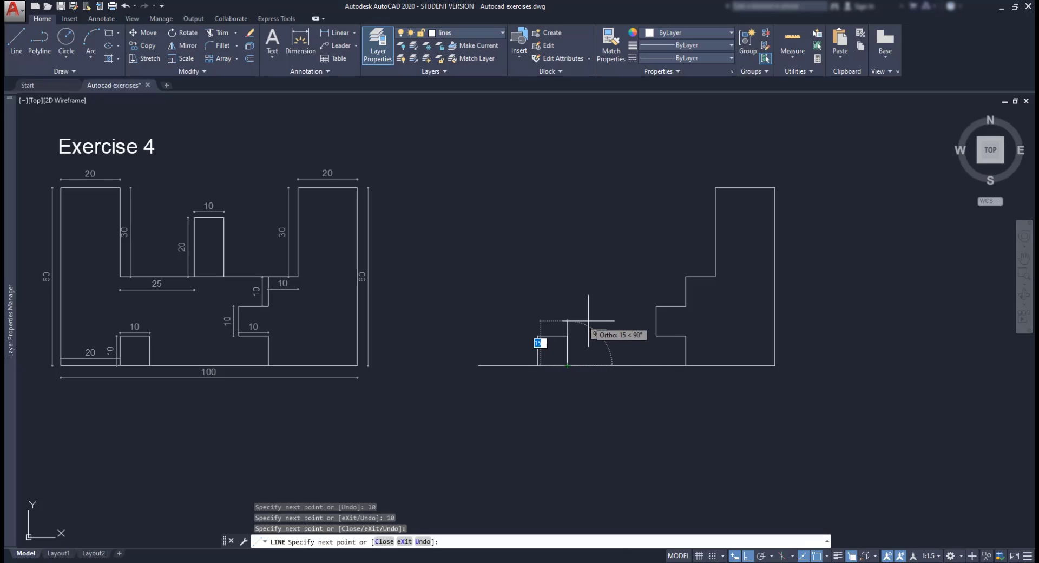
key(Escape)
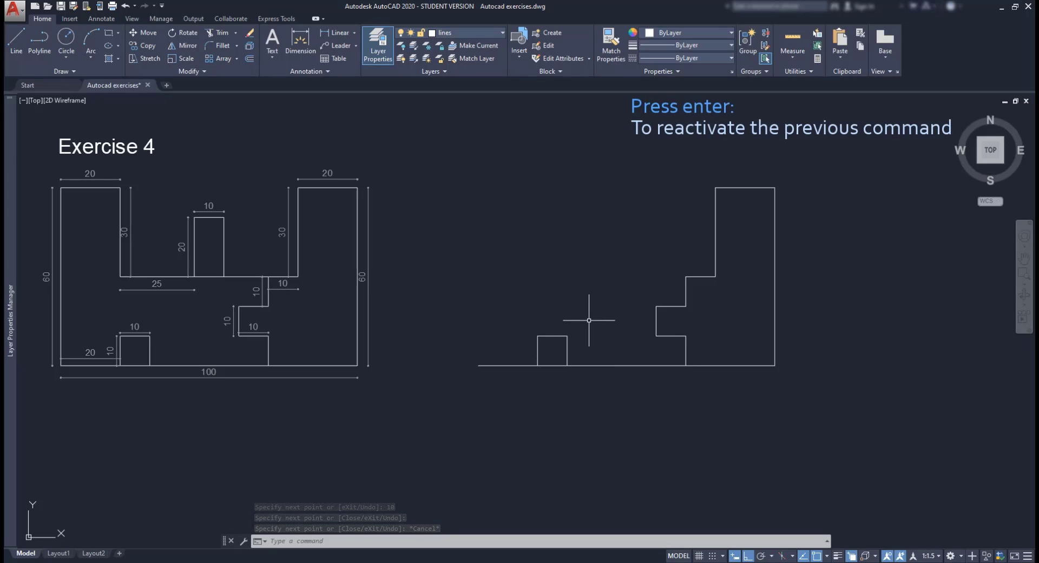
Step: From the base's left end, draw lines 60 up, 20 right and 30 down, then right to the top of the stepped notch
key(Return)
click(479, 365)
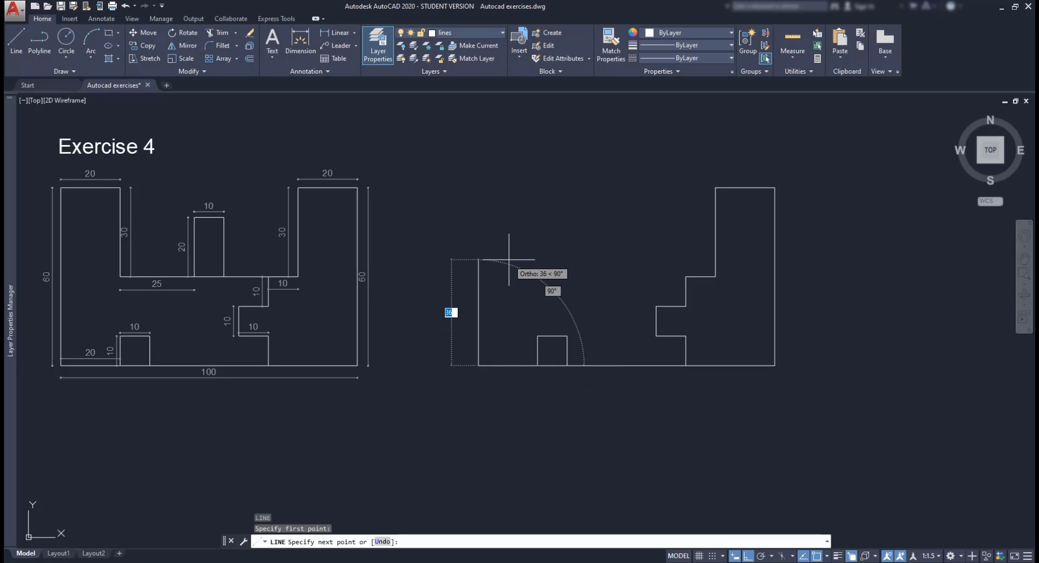
text(60)
key(Return)
text(20)
key(Return)
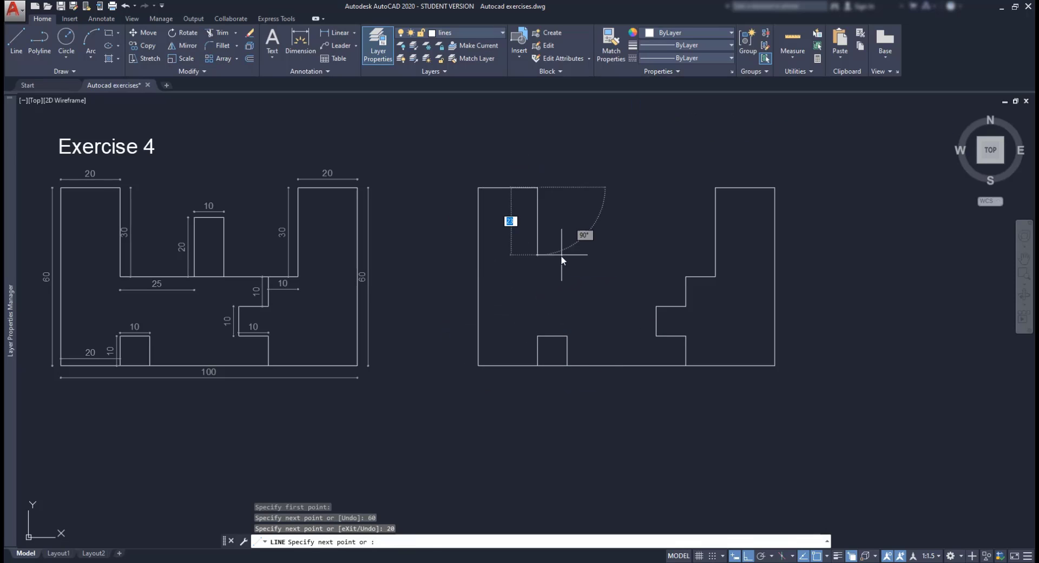
text(30)
key(Return)
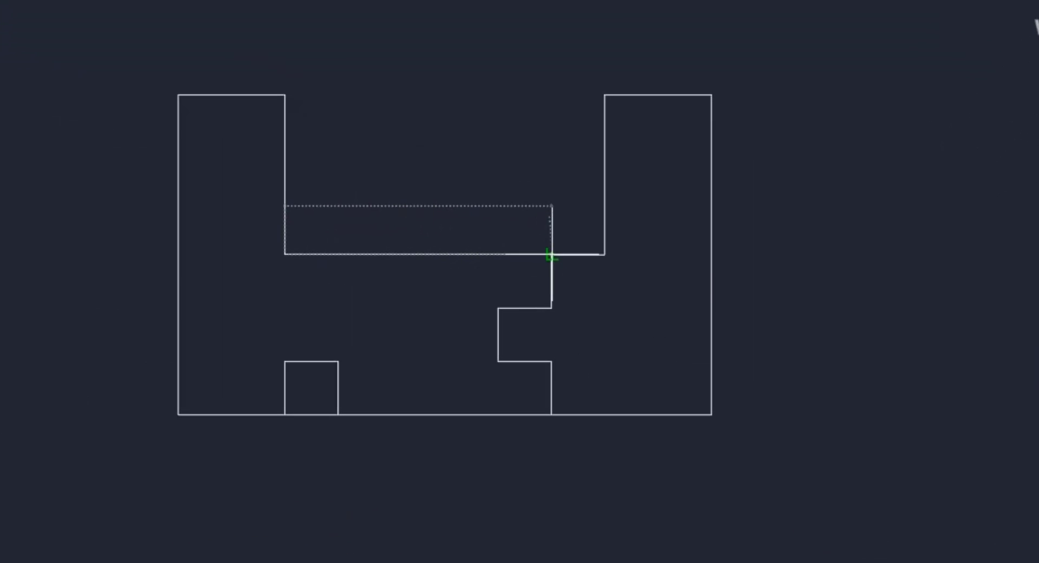
click(551, 254)
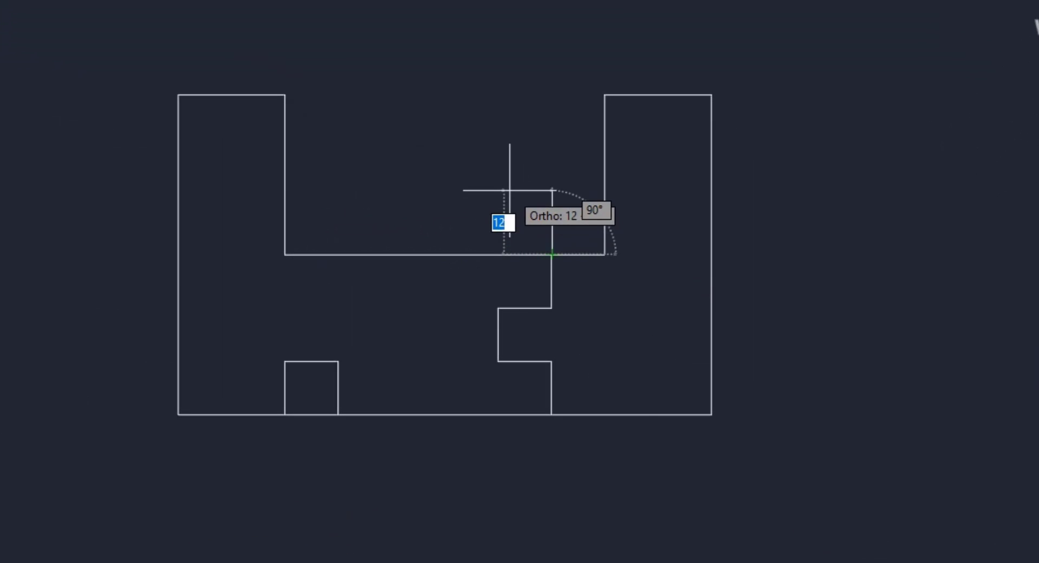
key(Escape)
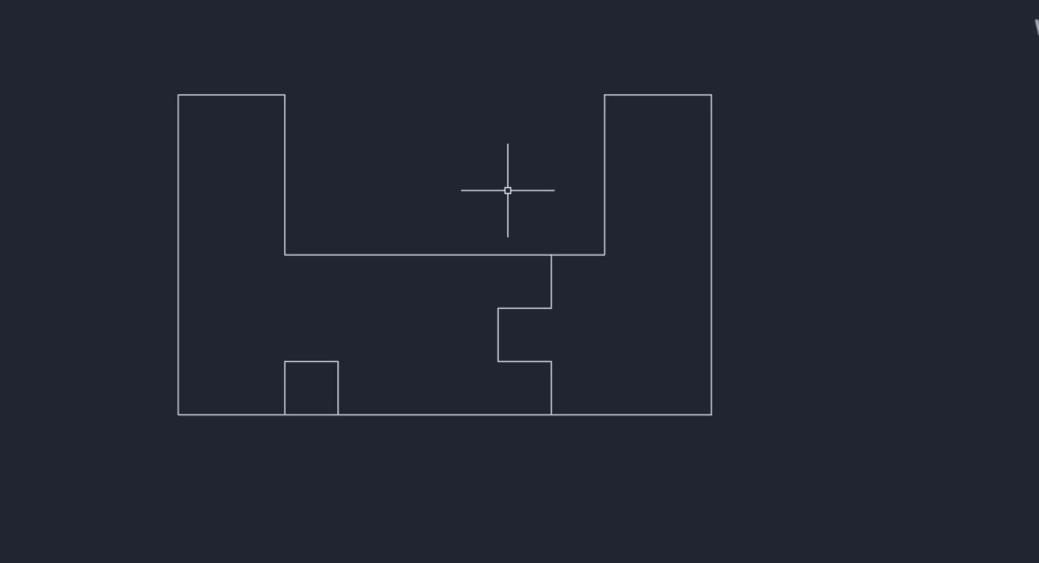
Step: Draw the upper middle box starting 25 from the left tower's inner corner: 20 up, 10 right and back down to the horizontal edge
text(L)
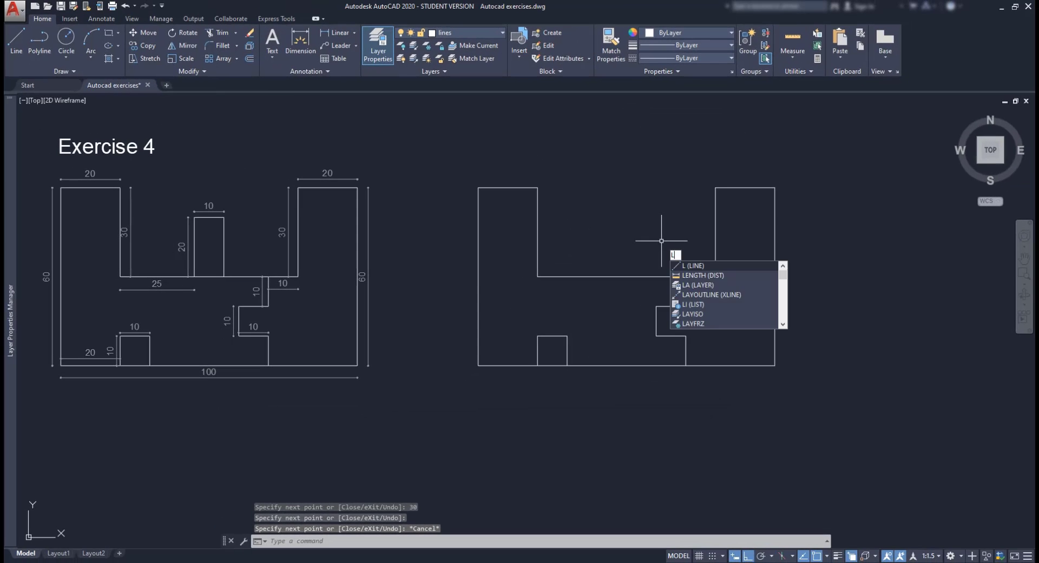
key(Return)
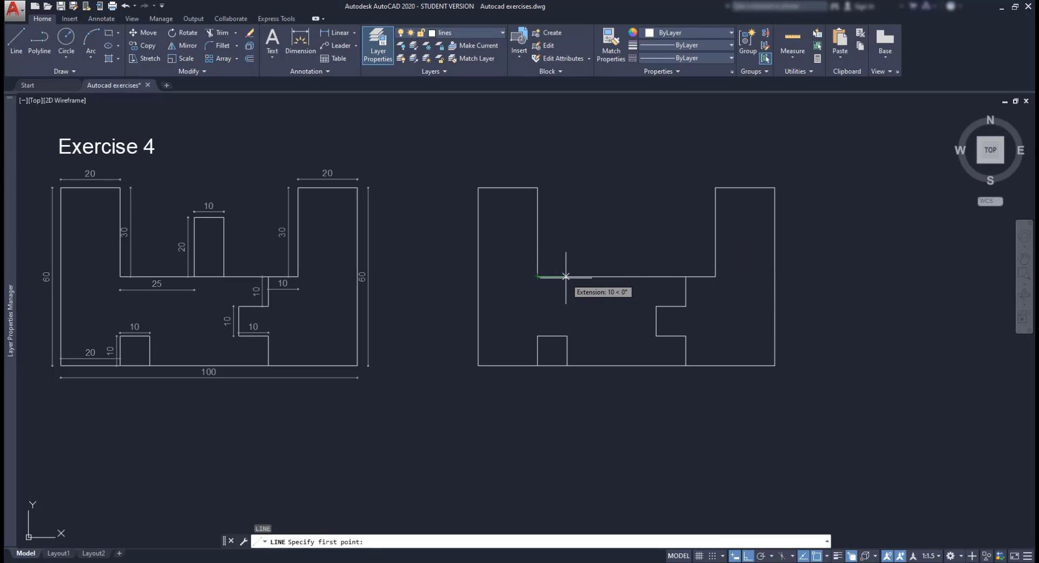
text(25)
key(Return)
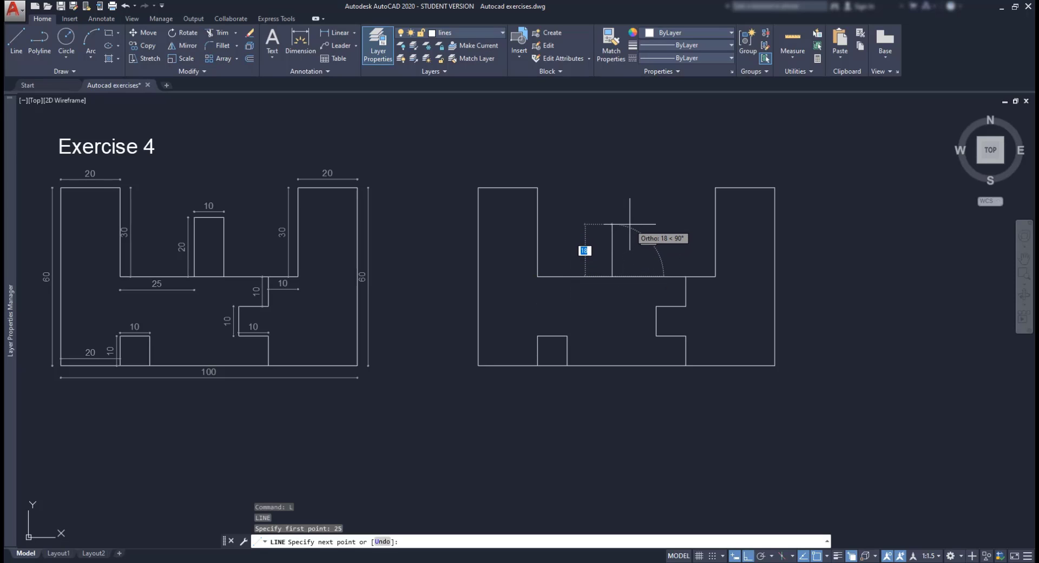
text(20)
key(Return)
text(10)
key(Return)
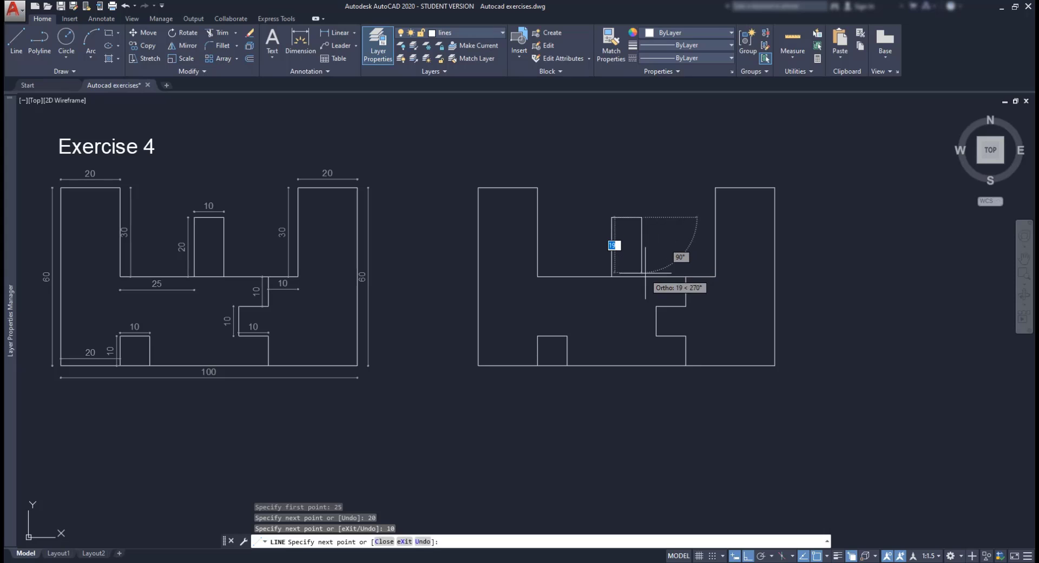
click(644, 276)
key(Escape)
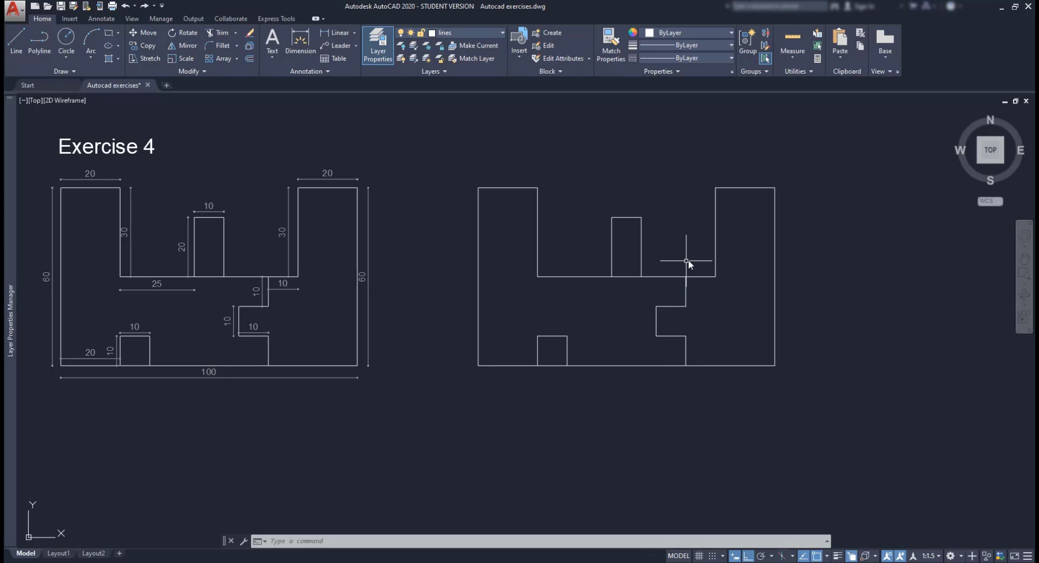
Step: Join all the lines of the redrawn Exercise 4 shape
text(J)
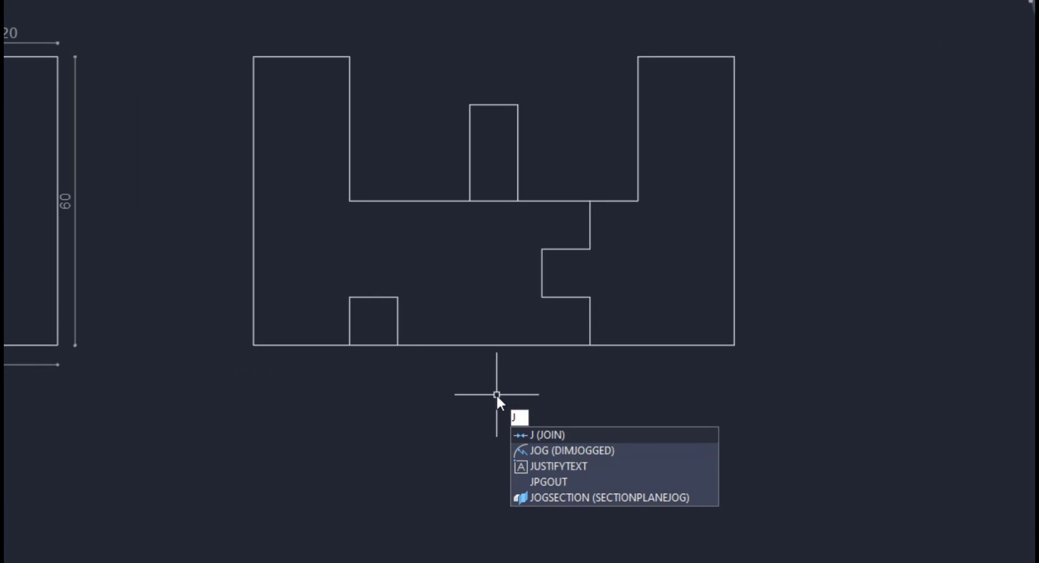
key(Return)
click(810, 385)
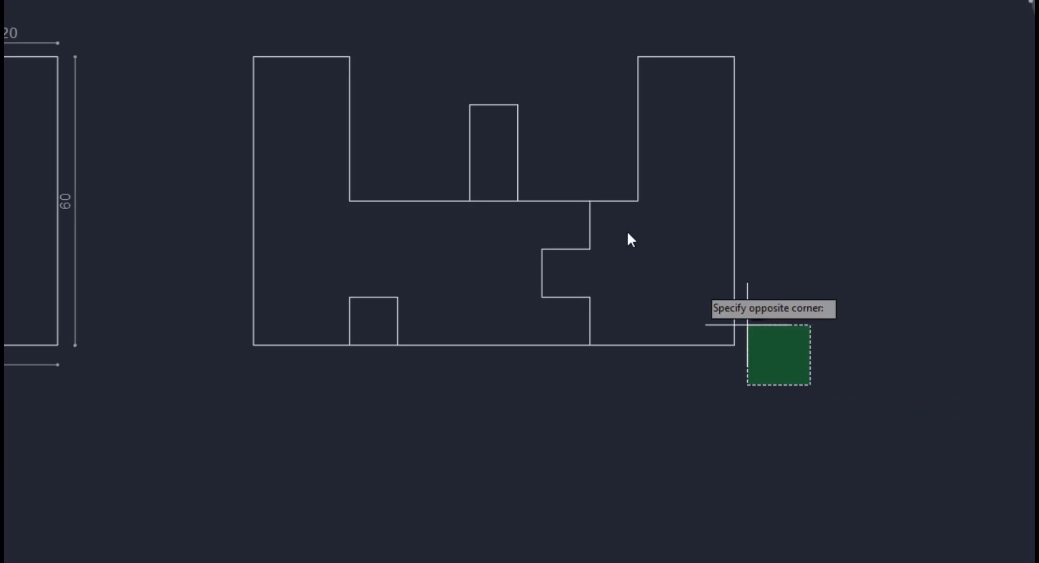
click(195, 2)
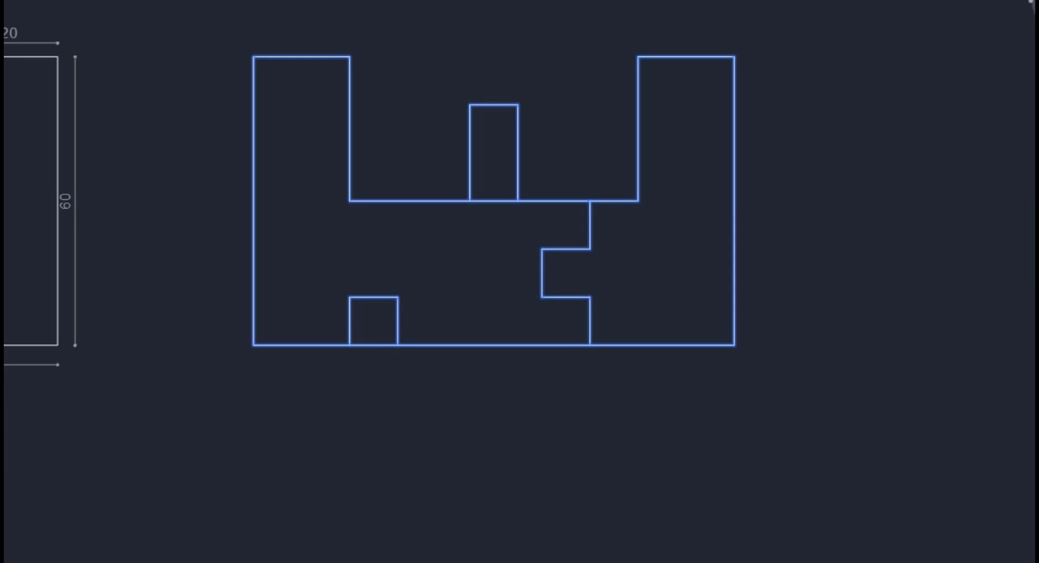
key(Return)
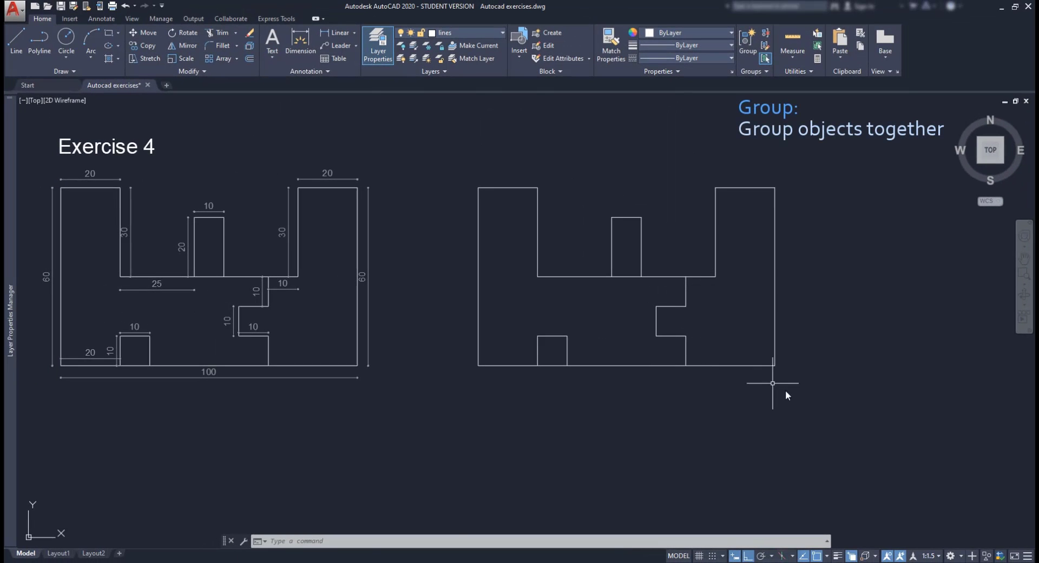
Step: Group all objects of the redrawn Exercise 4 shape, and select the group through one of its lines
click(819, 398)
click(450, 150)
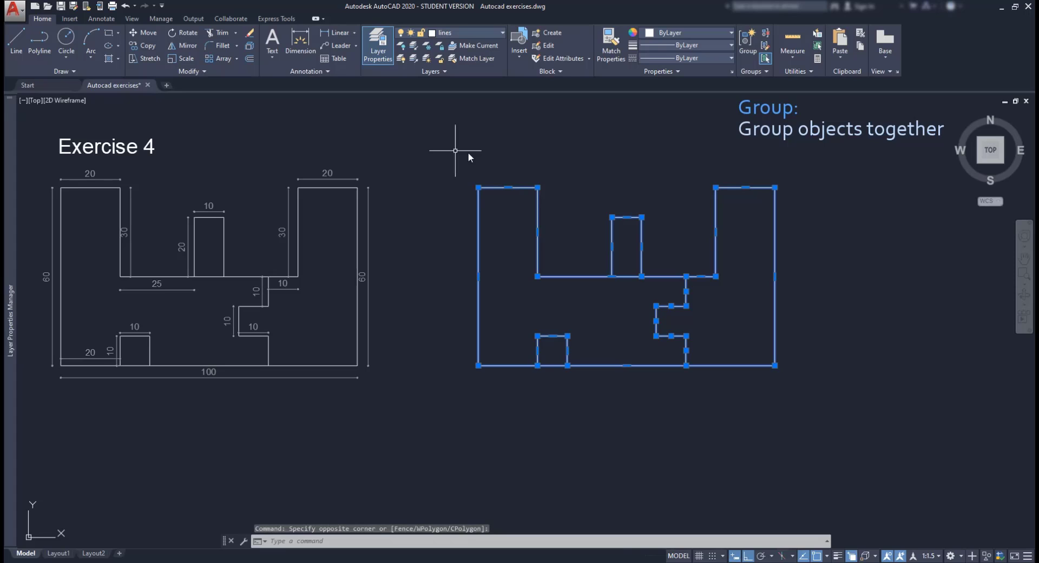
right_click(567, 217)
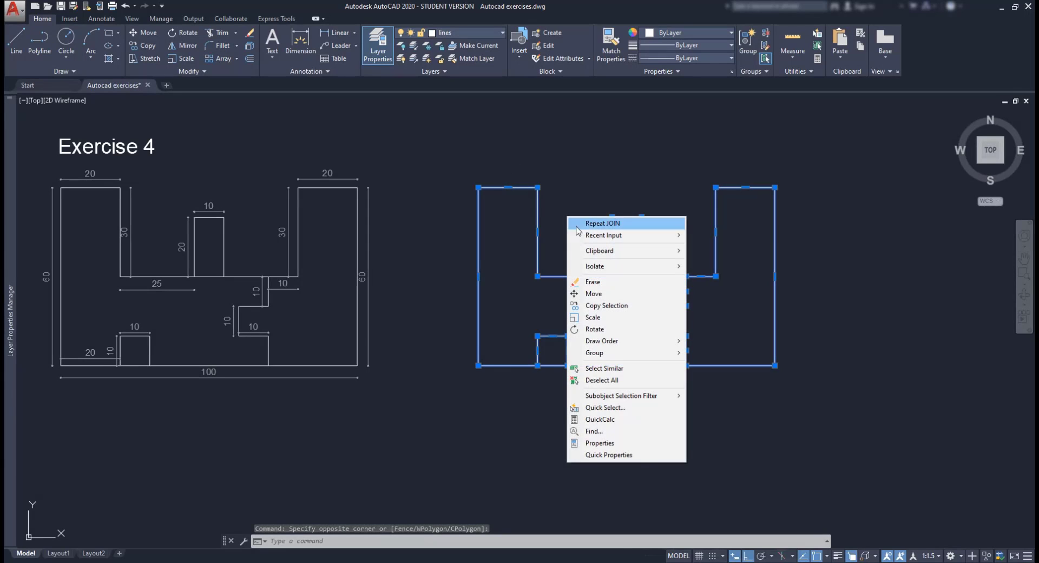
mouse_move(626, 353)
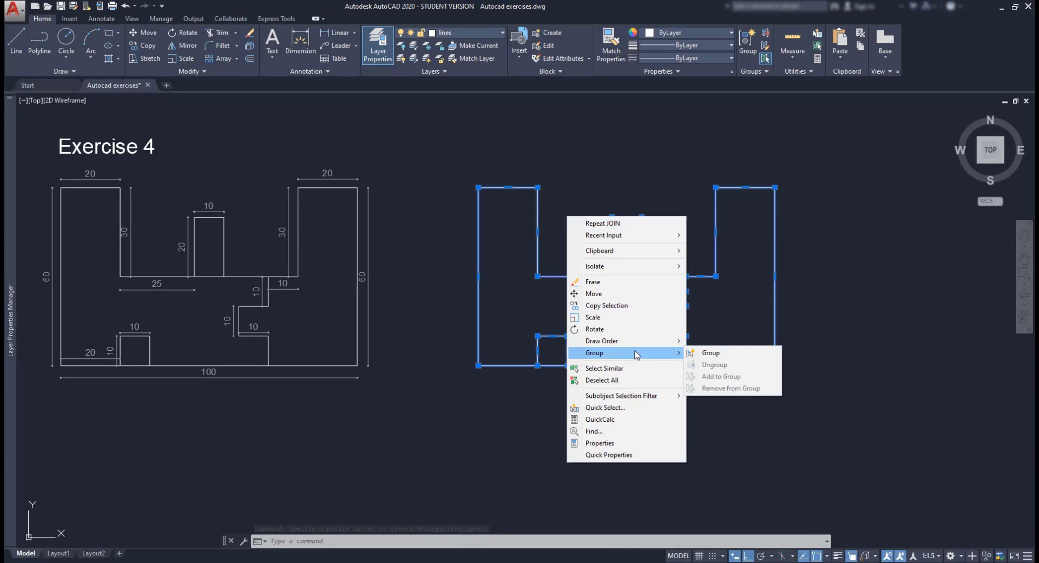
click(699, 355)
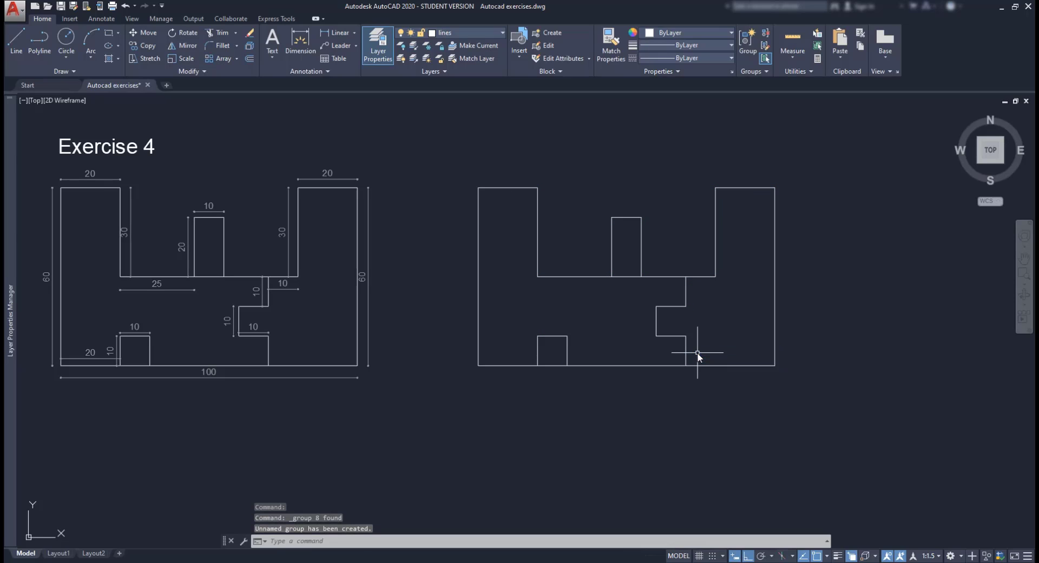
click(688, 350)
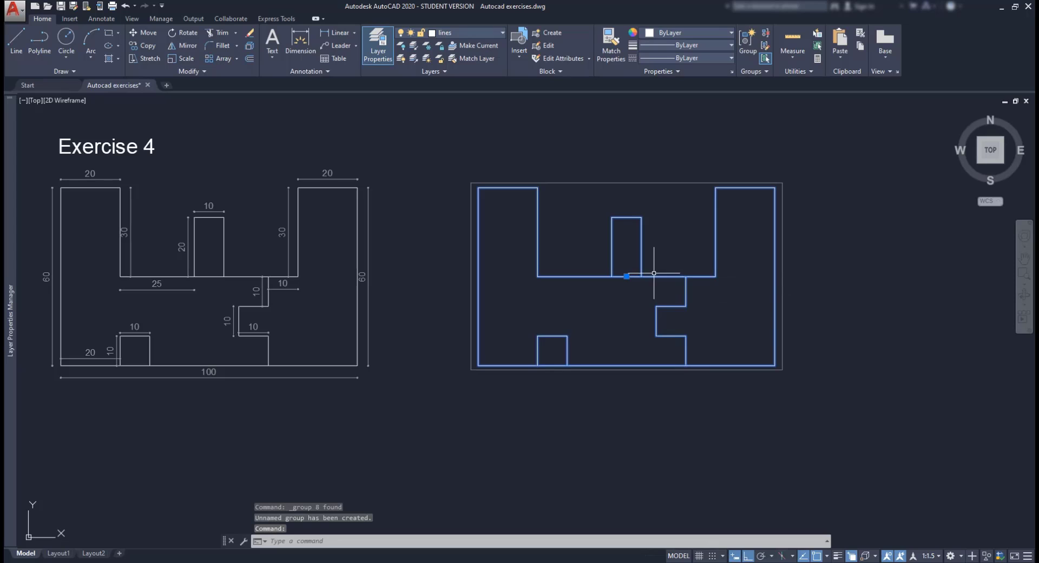
click(627, 276)
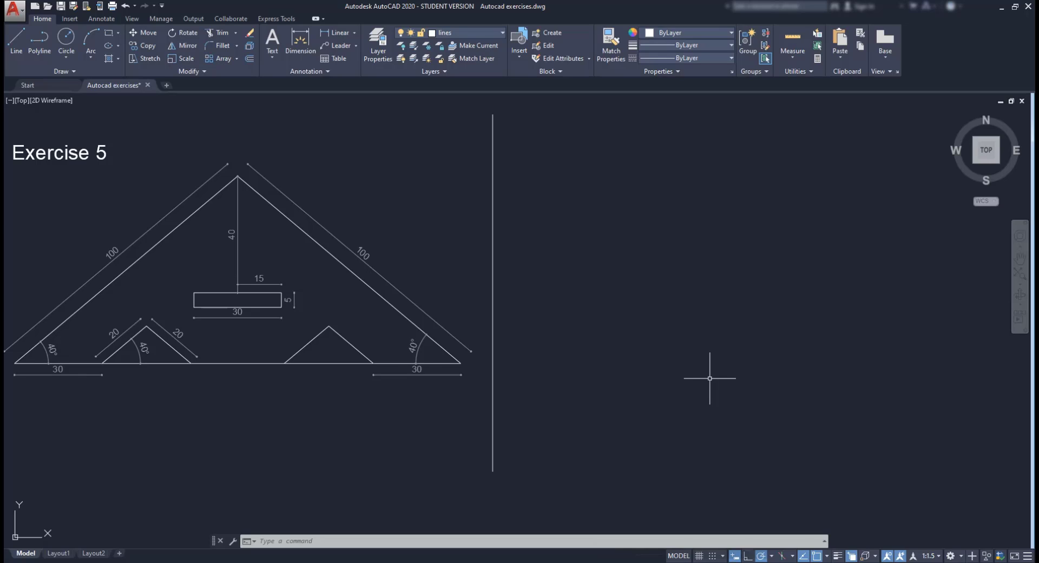
Step: Add 40 and -40 degrees as additional polar tracking angles in the drafting settings
click(772, 556)
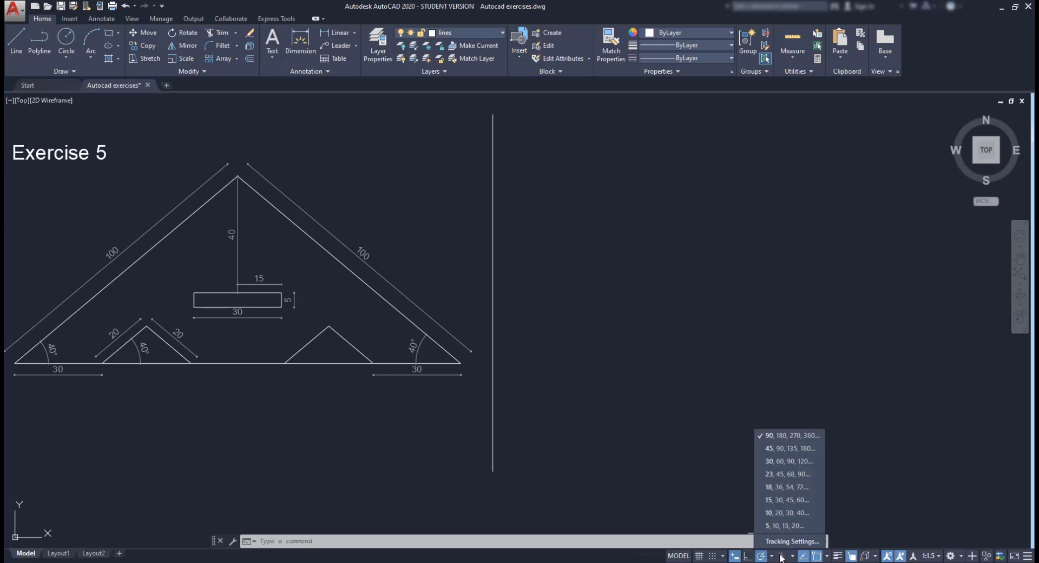
click(792, 541)
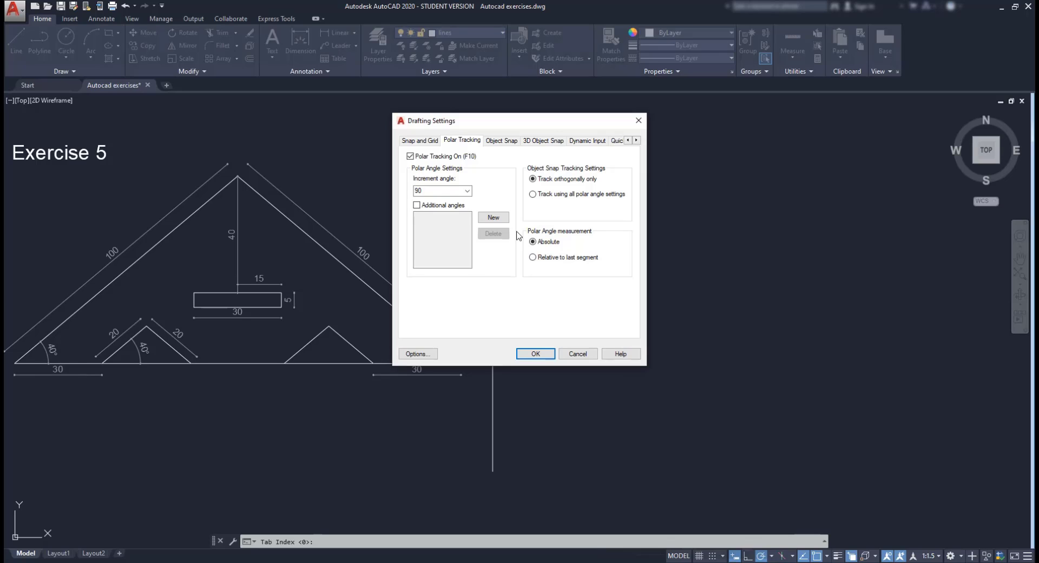
click(501, 219)
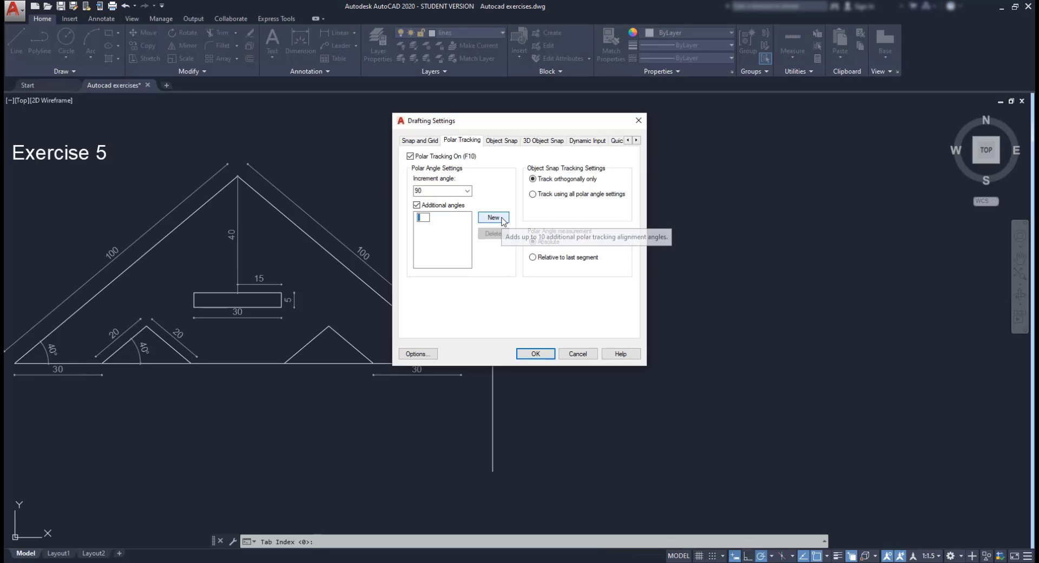
text(40)
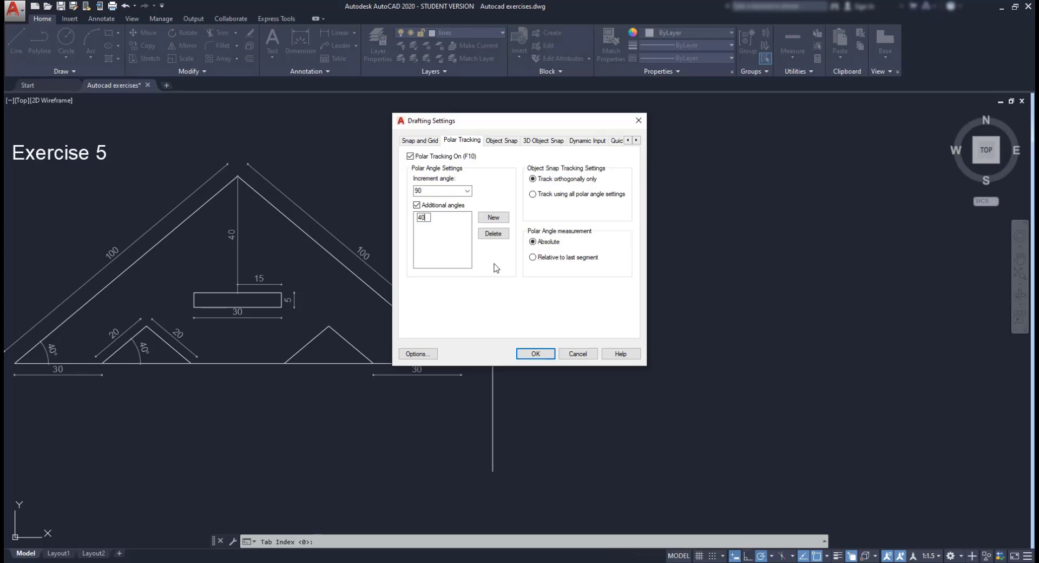
key(Return)
click(498, 219)
text(-40)
key(Return)
click(530, 356)
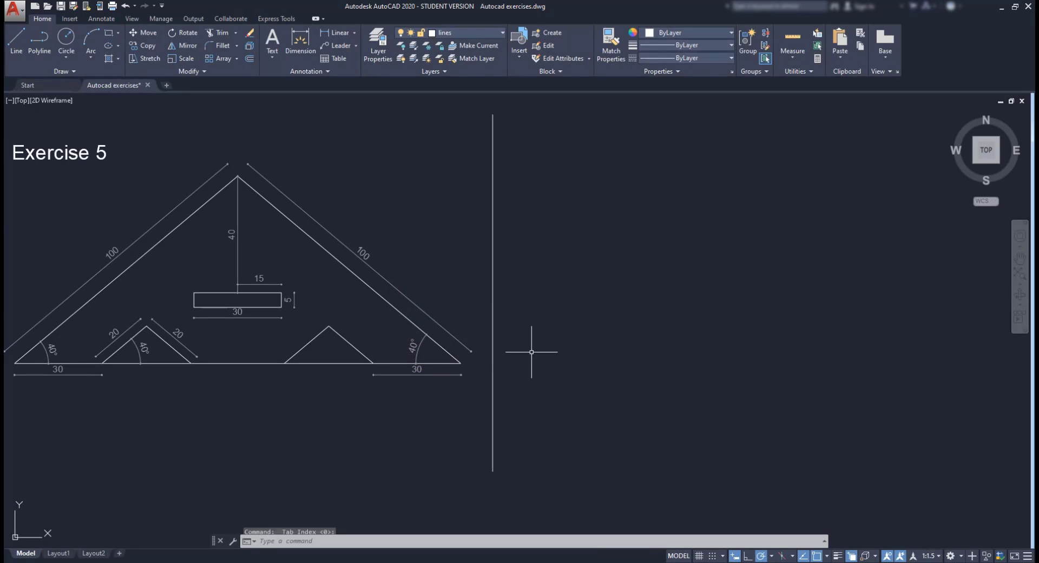
Step: Draw the large triangle as a polyline level with the reference base: 100 up at 40°, 100 down at 40°, and back to the start
text(PL)
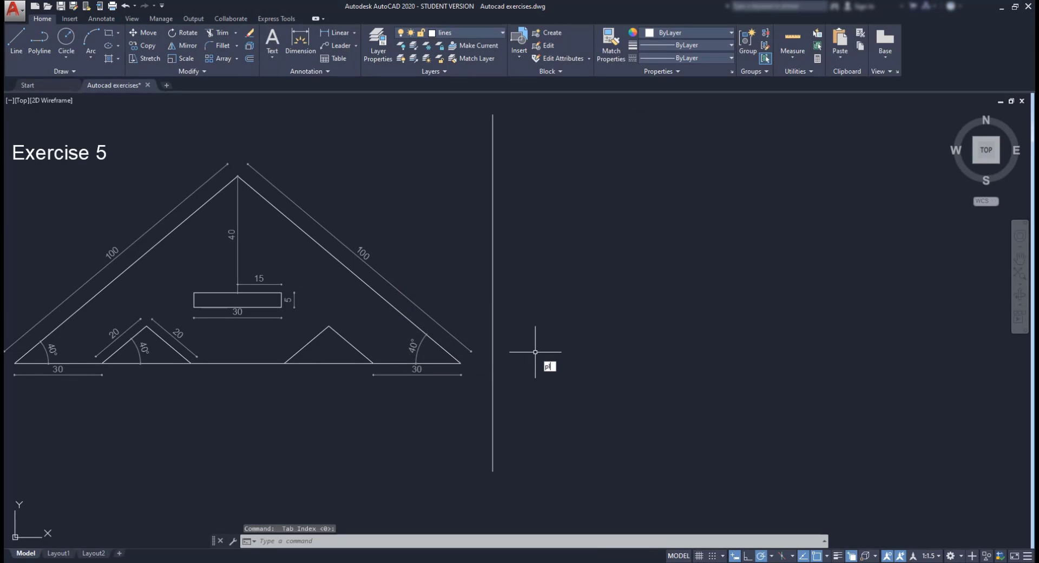
key(Return)
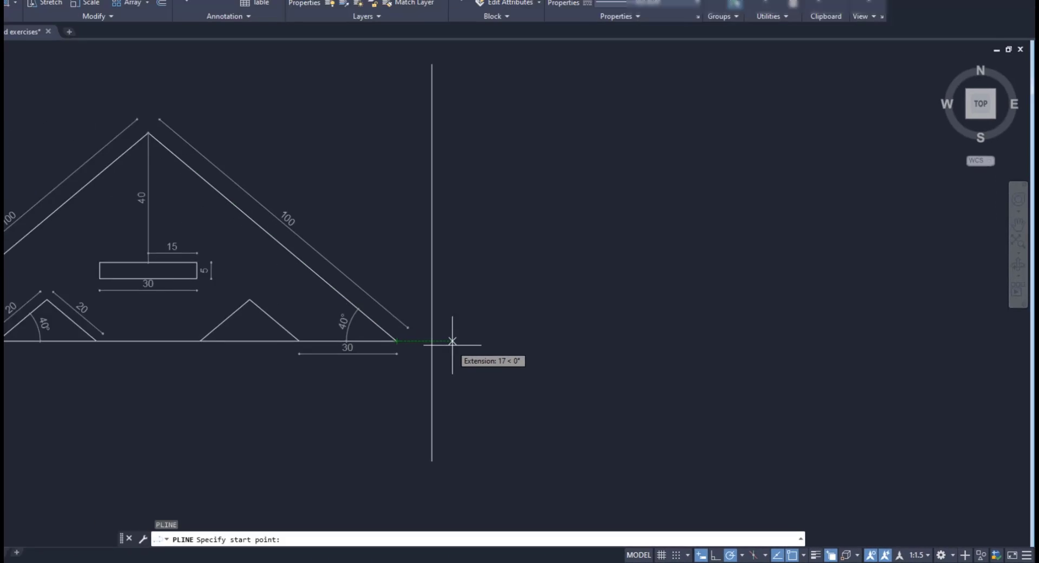
click(452, 341)
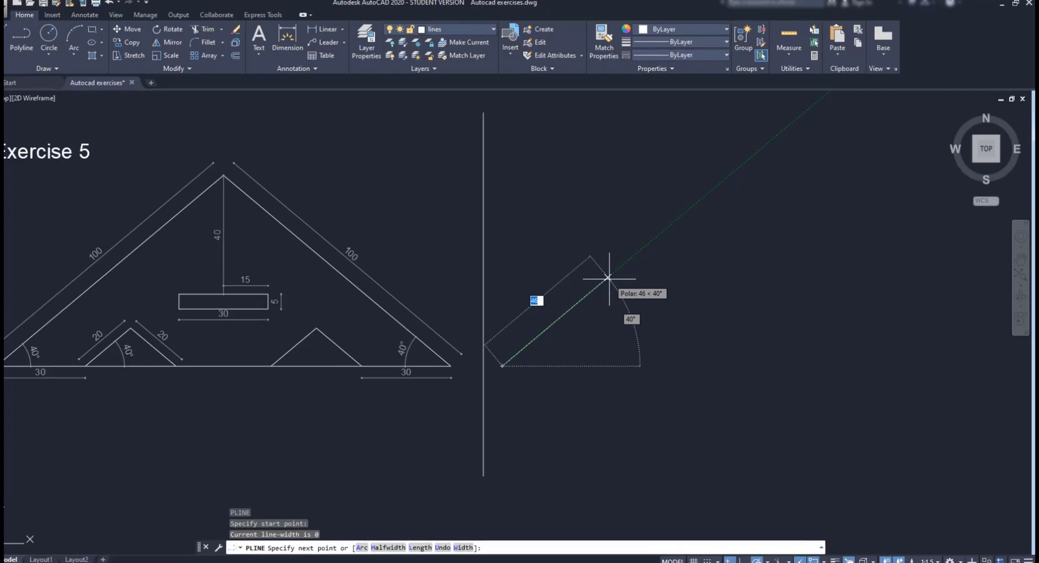
text(100)
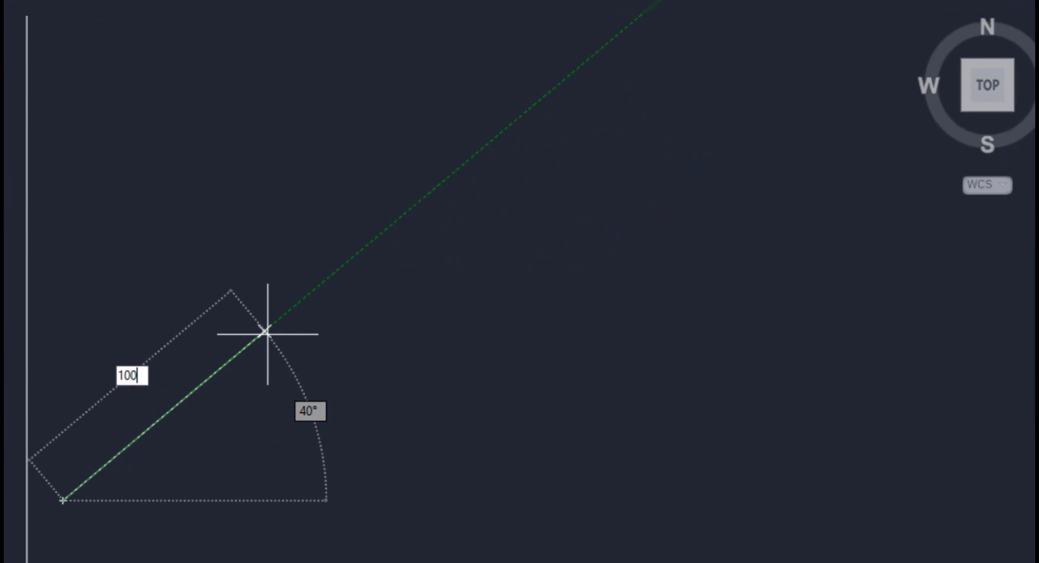
key(Return)
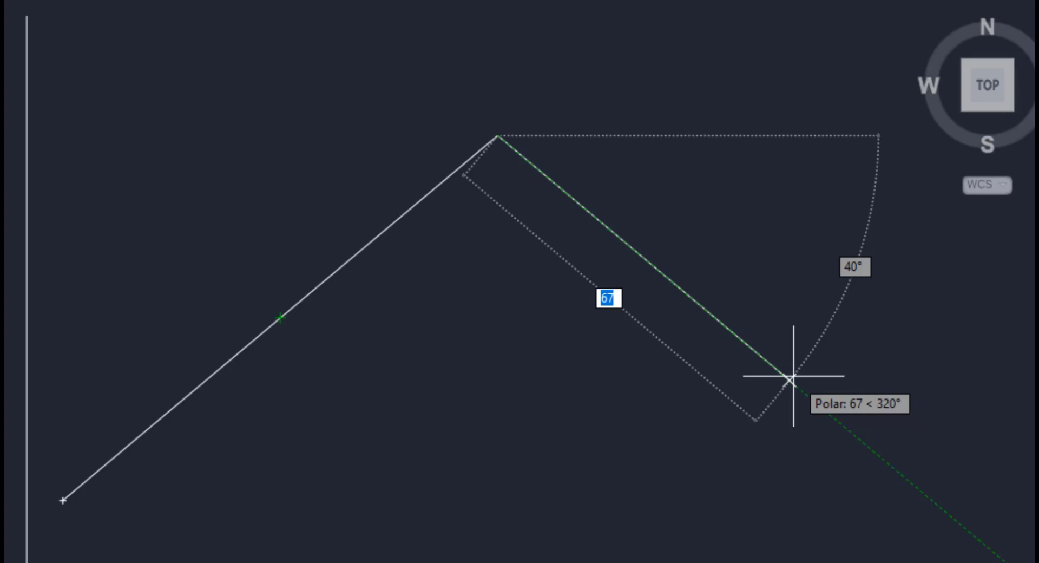
text(100)
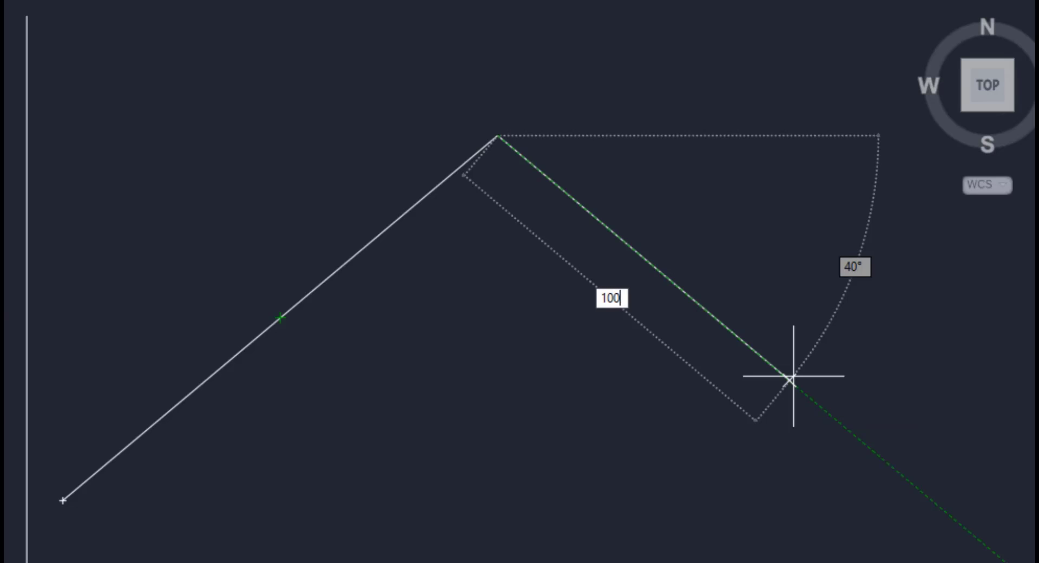
key(Return)
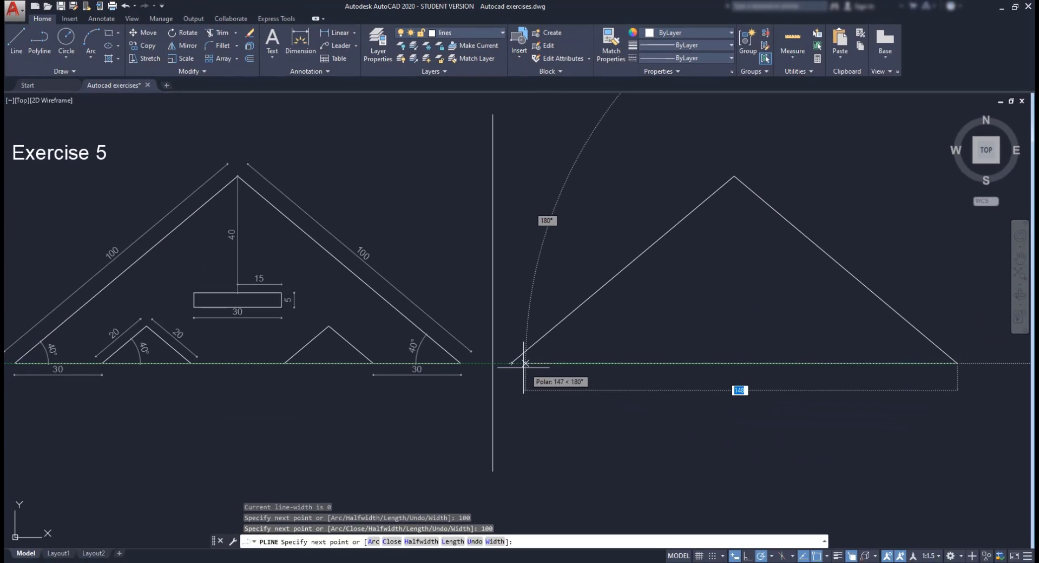
click(391, 400)
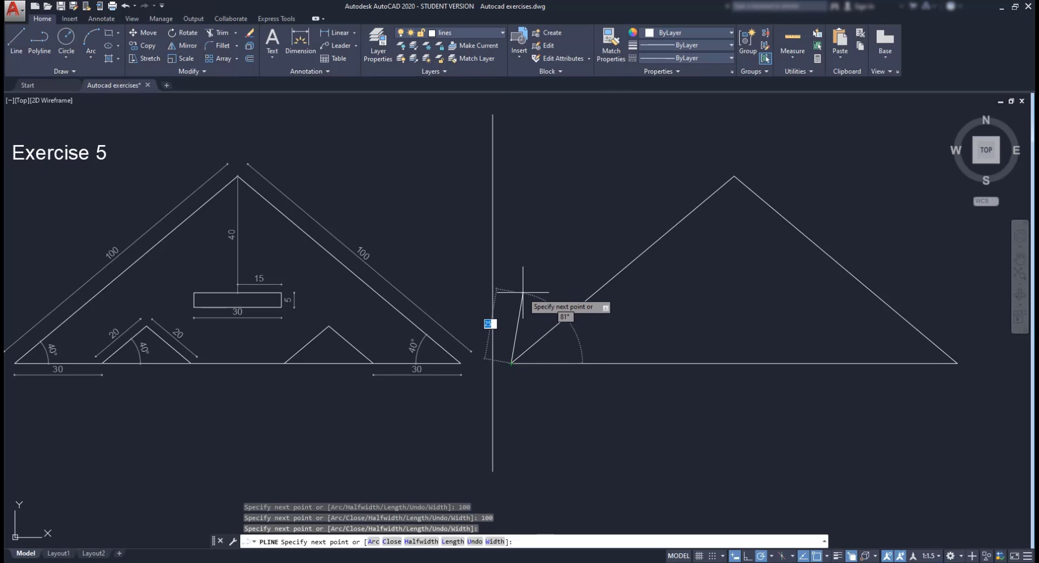
key(Escape)
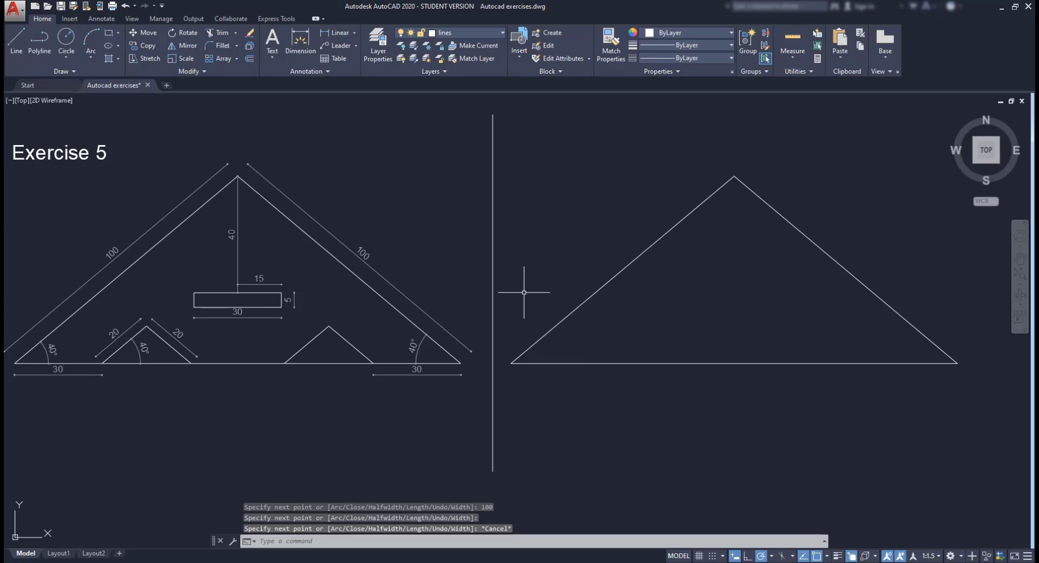
Step: Draw the small triangle's sides starting 30 from the base's left end: 20 up at 40°, then down at 40° to the base
text(l)
key(Return)
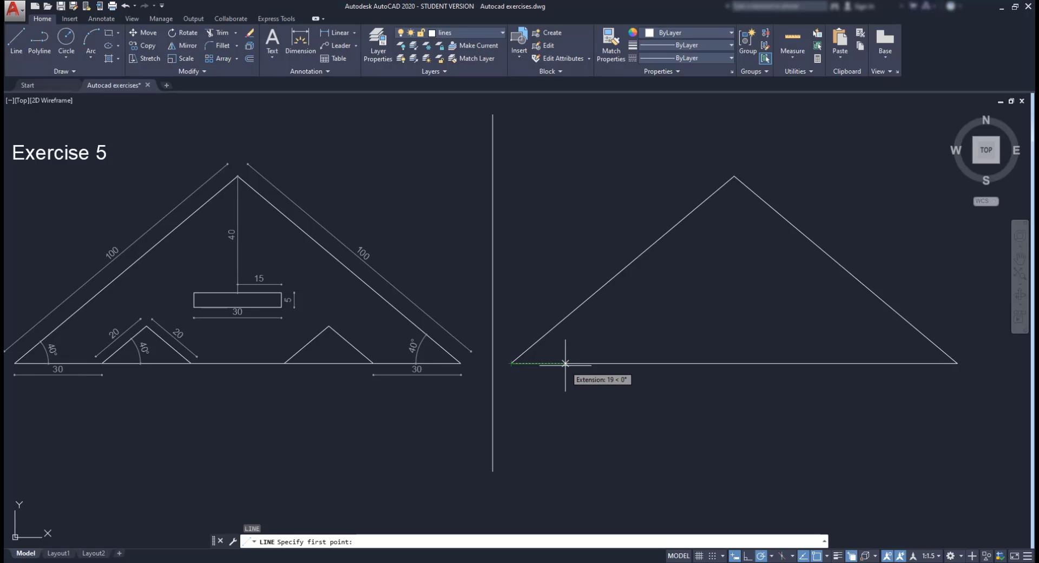
text(30)
key(Return)
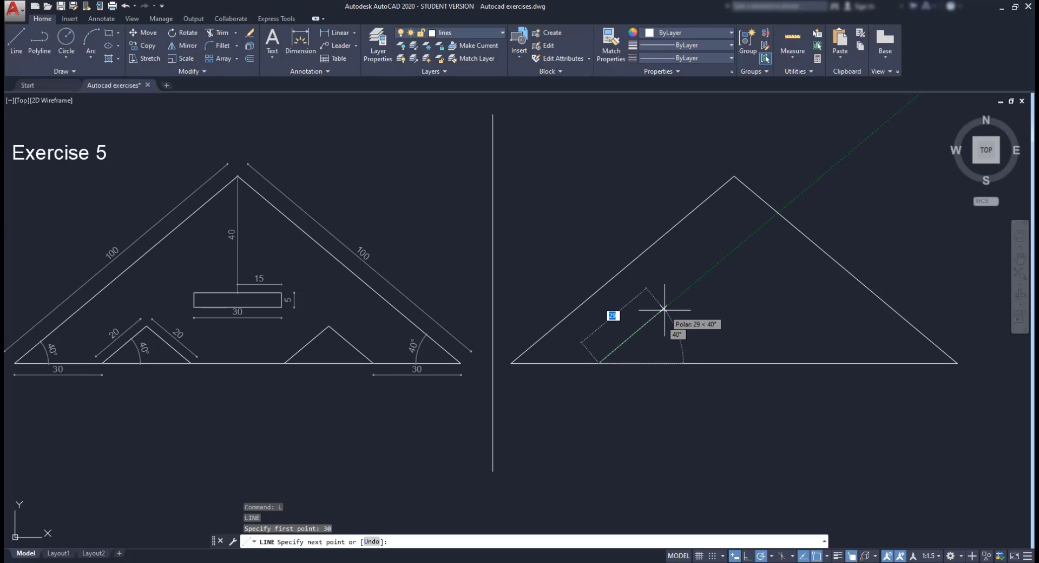
text(20)
key(Return)
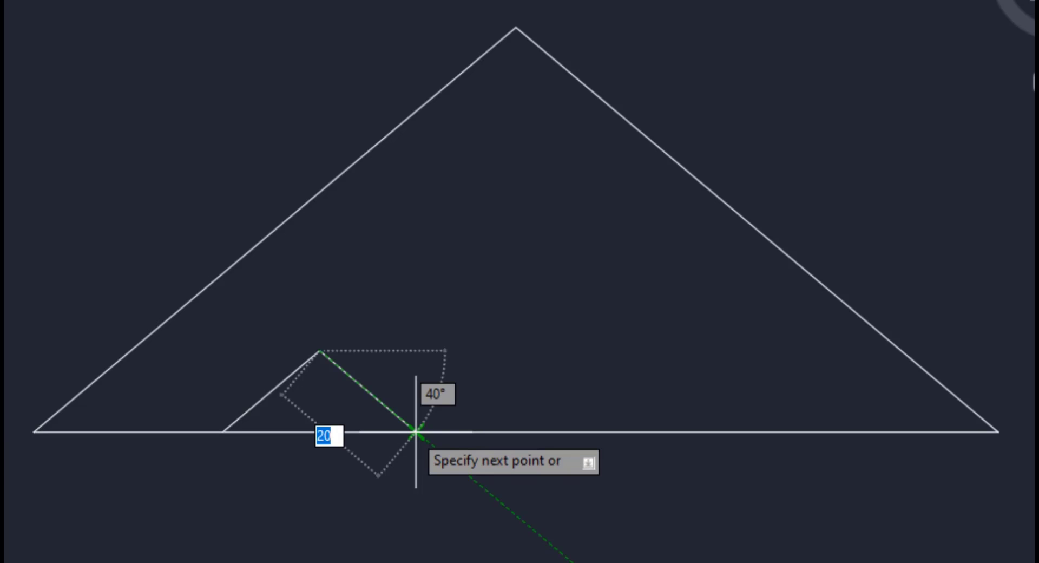
click(416, 432)
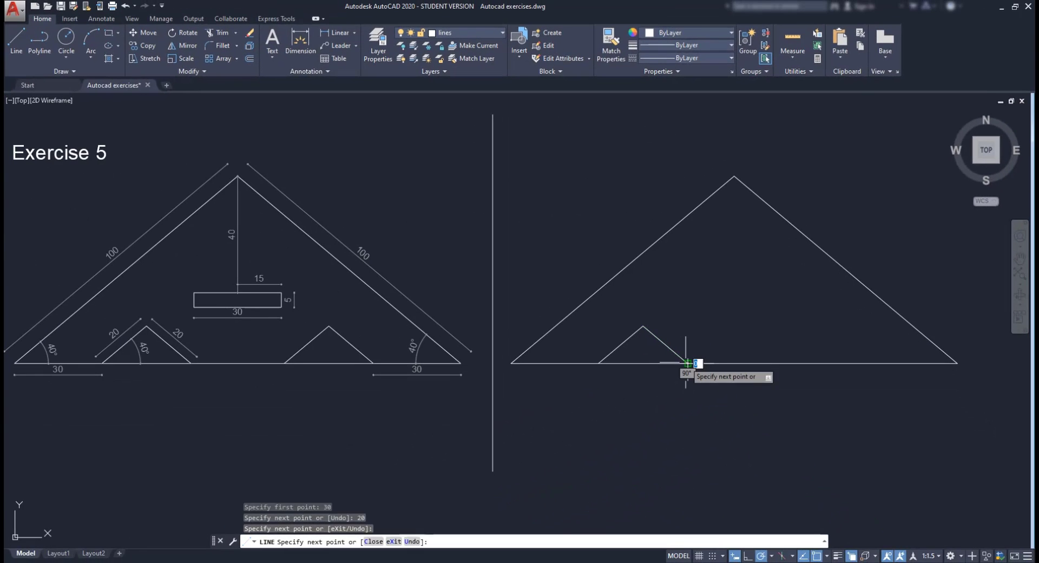
key(Return)
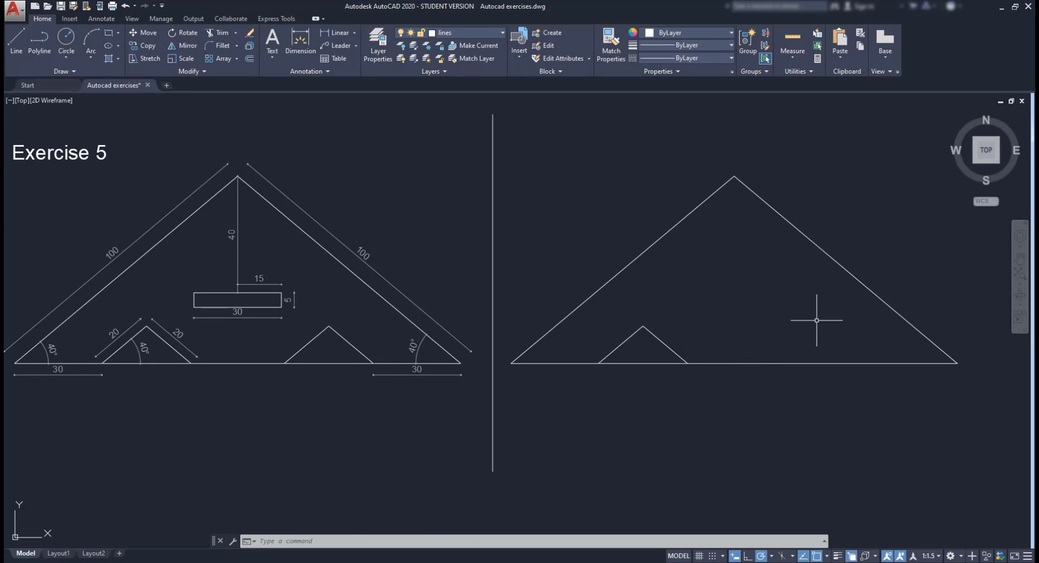
Step: Start a polyline 40 directly below the large triangle's apex and draw its first segment 15 horizontally to the right
text(PL)
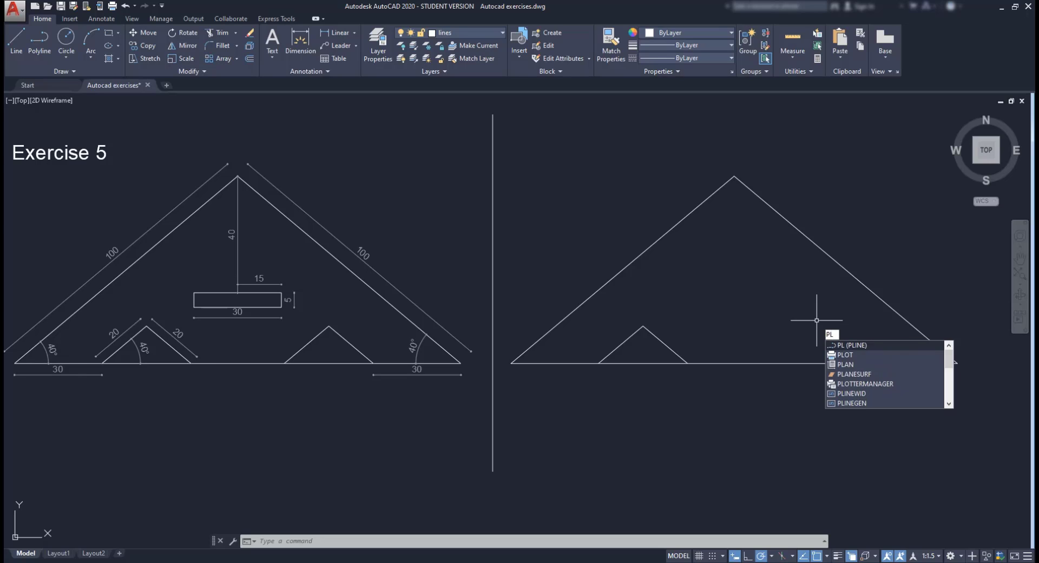
key(Return)
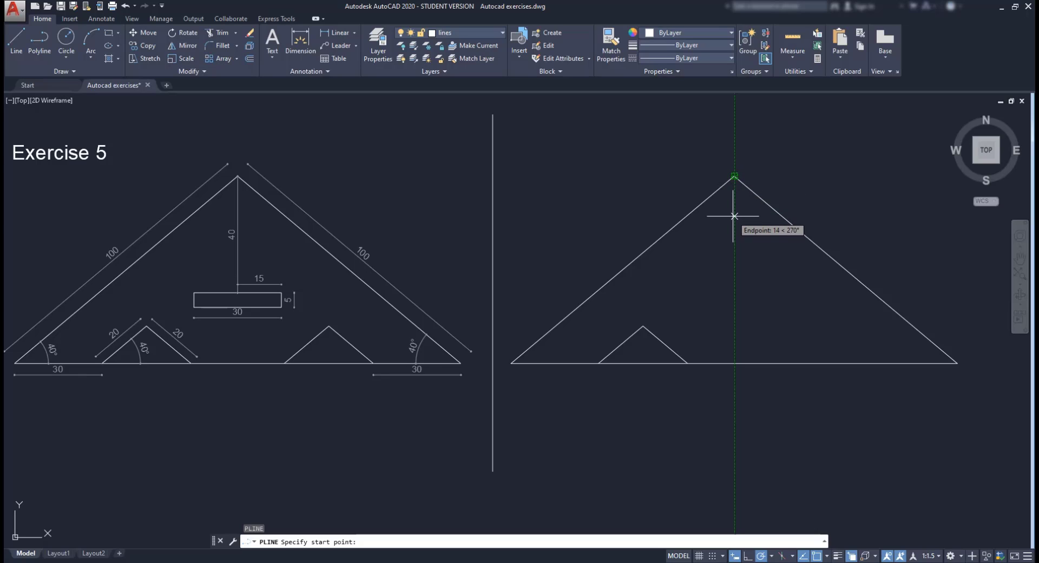
text(40)
key(Return)
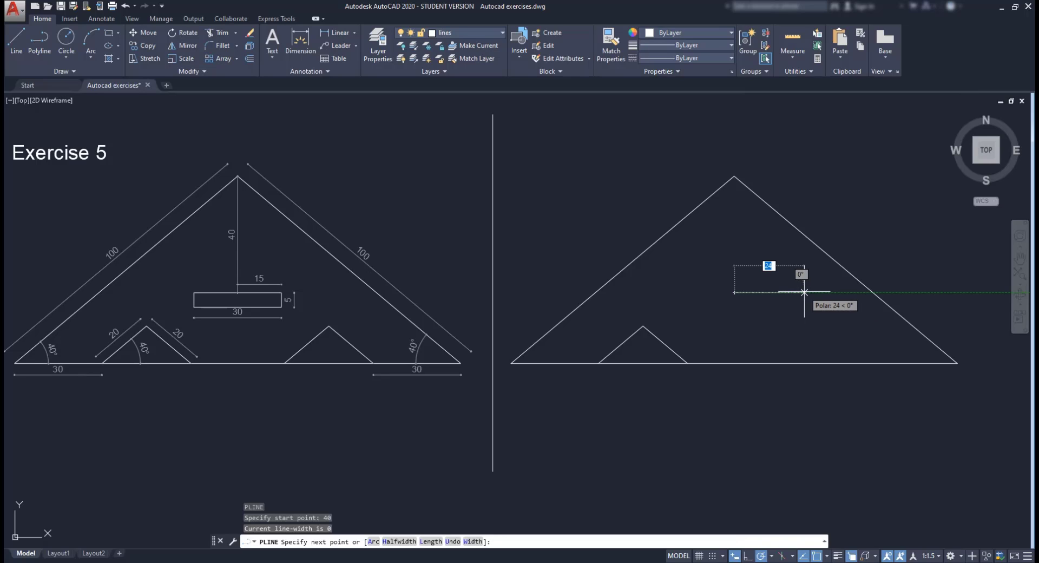
text(15)
key(Return)
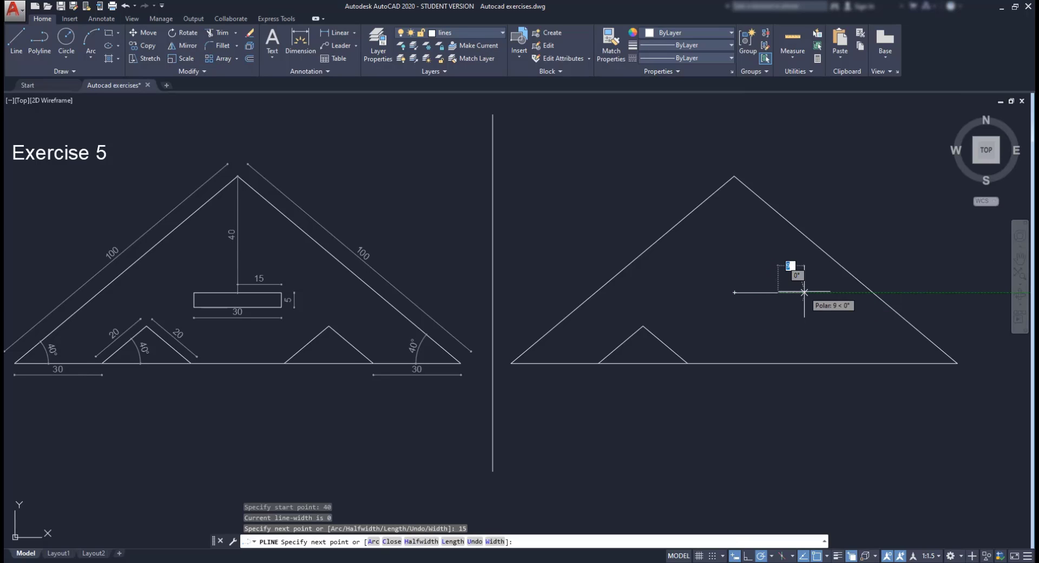
Step: Turn on ortho mode and complete the polyline as a rectangle: 5 down, 30 left, 5 up, and back to its start point
click(748, 556)
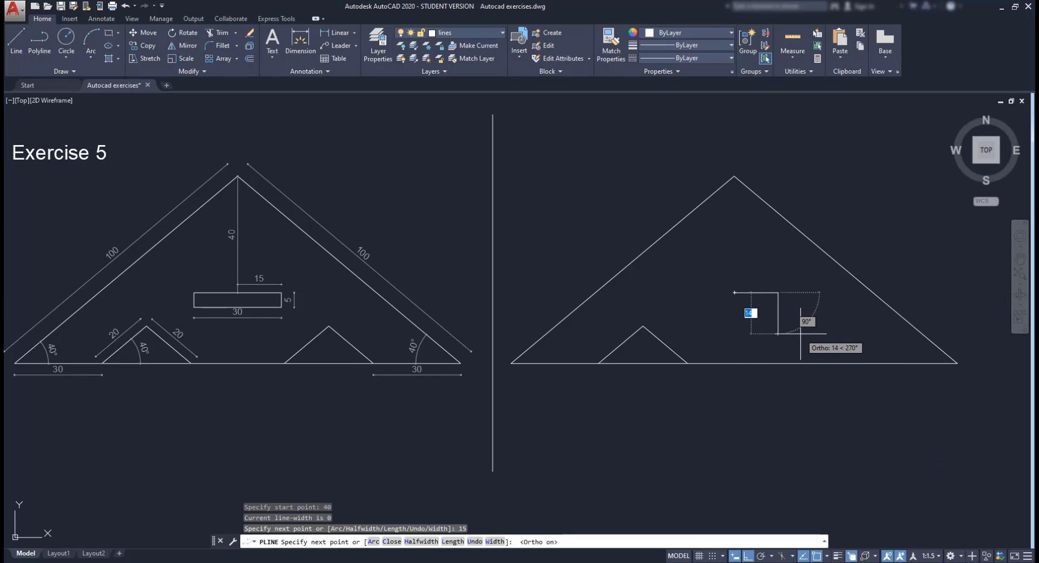
text(5)
key(Return)
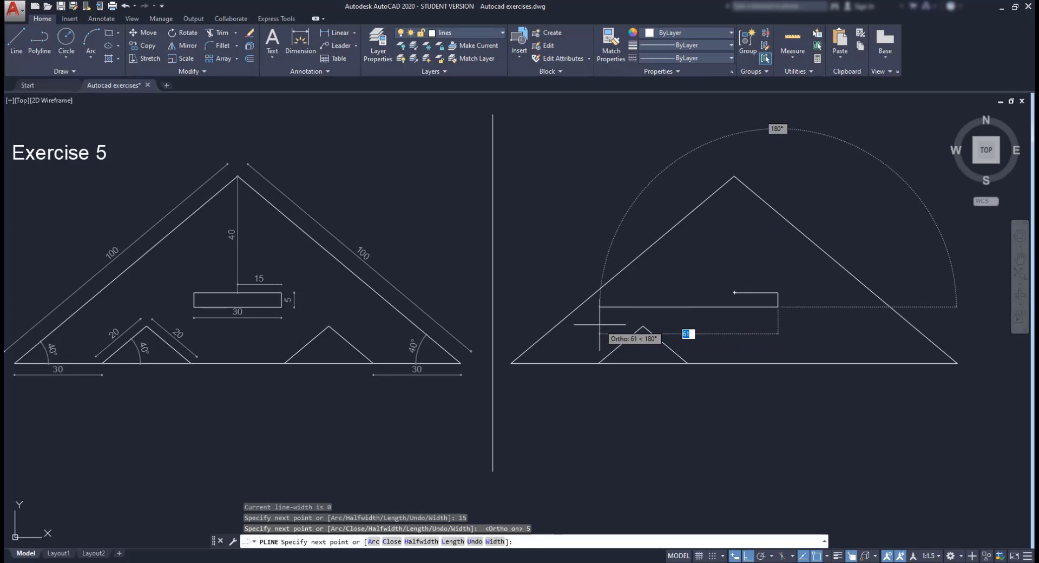
text(30)
key(Return)
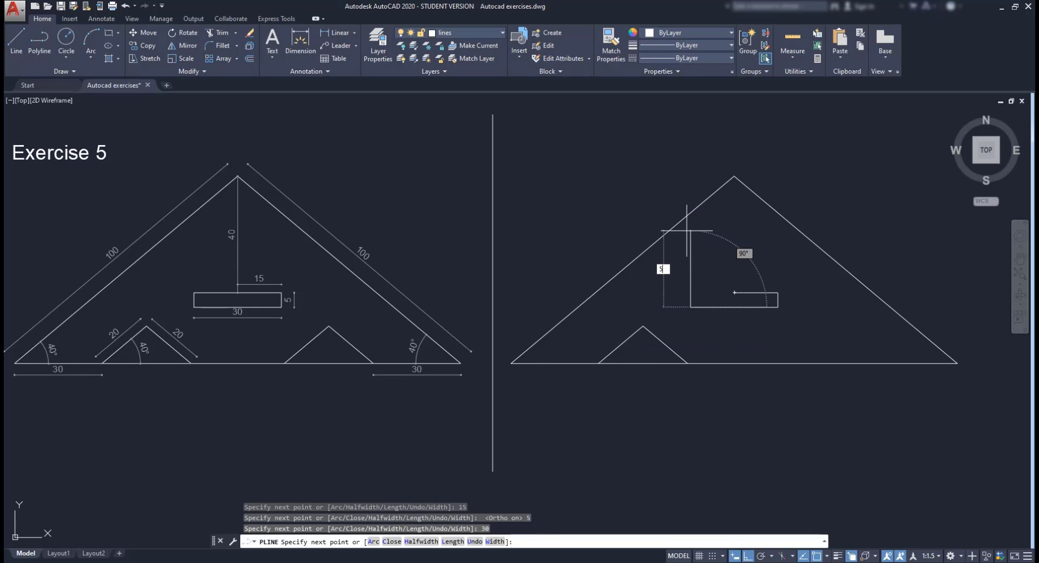
text(5)
key(Return)
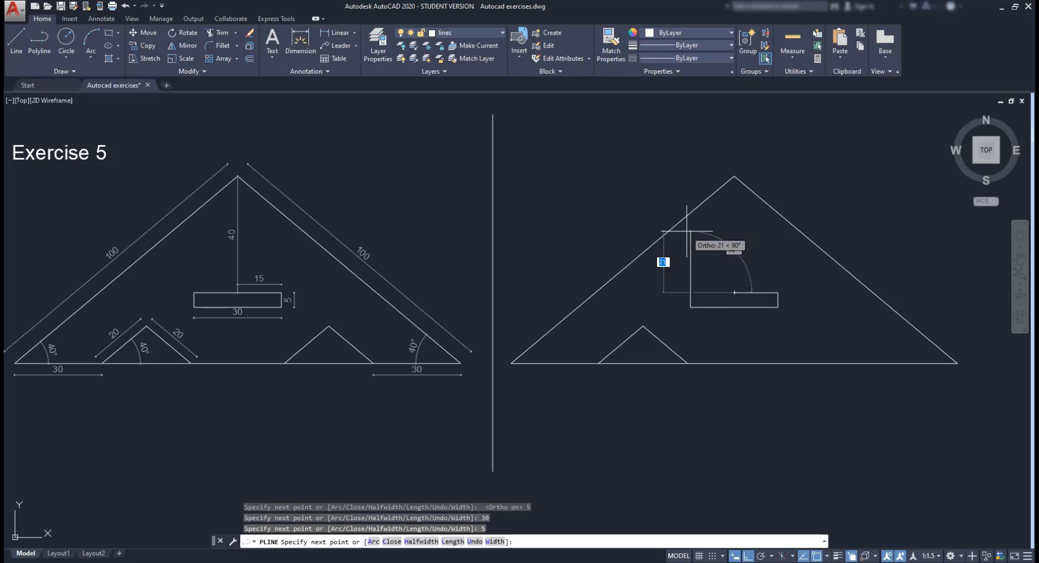
click(734, 292)
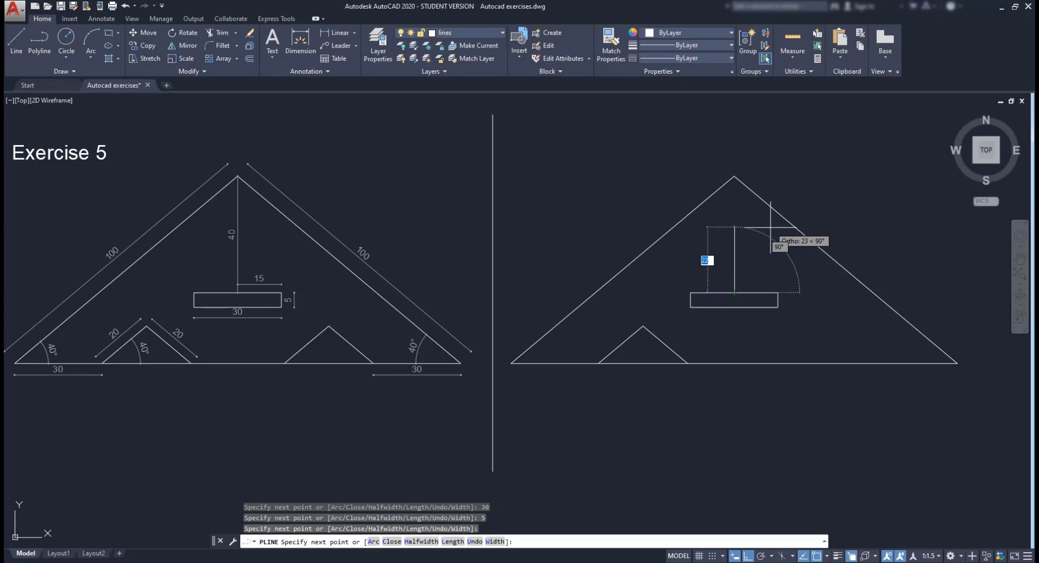
key(Escape)
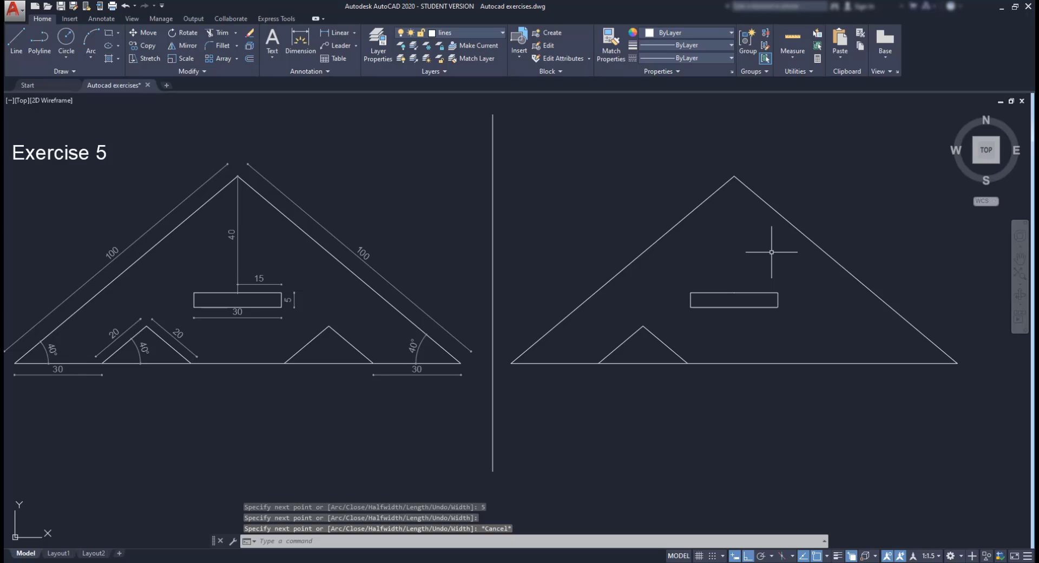
Step: Mirror the small triangle about a vertical axis through the midpoint of the large triangle's base, keeping the source objects
text(MI)
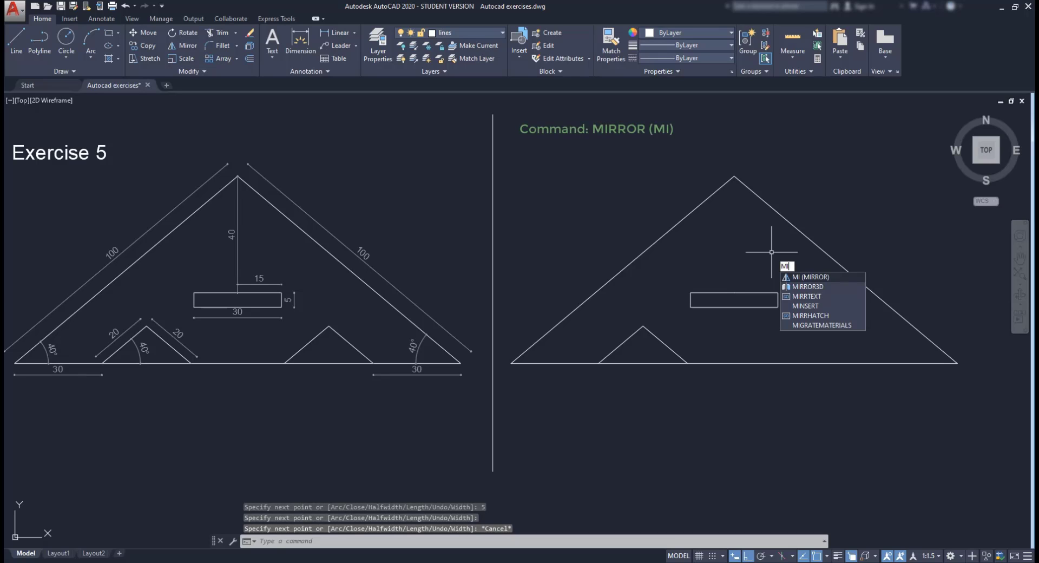
key(Return)
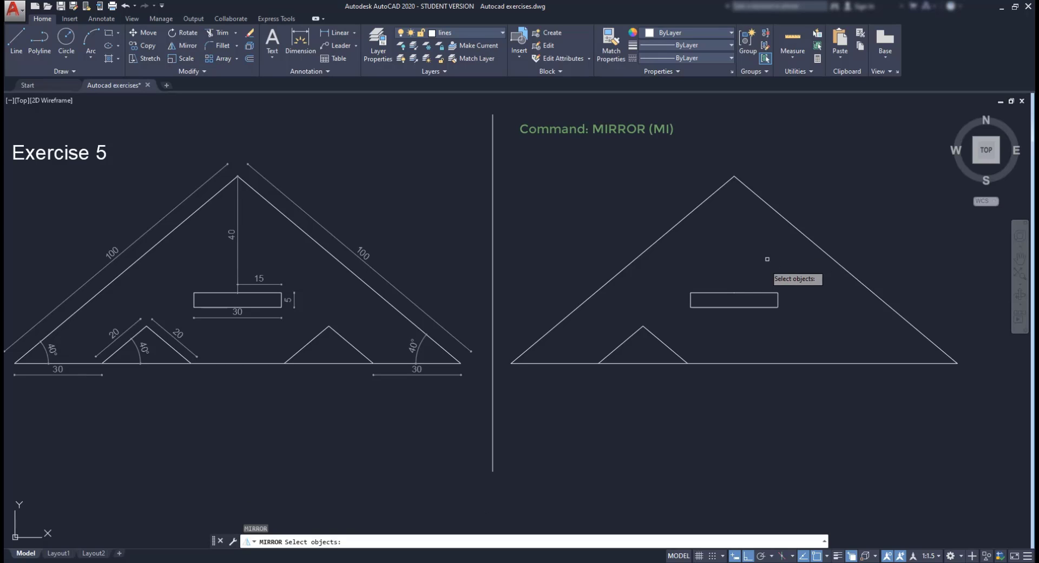
click(695, 345)
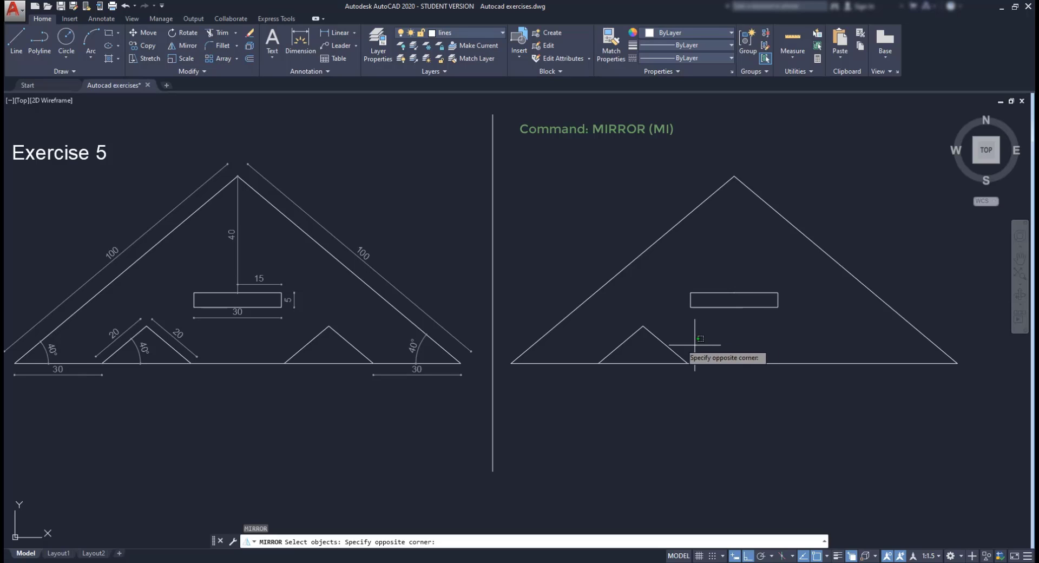
click(610, 319)
key(Return)
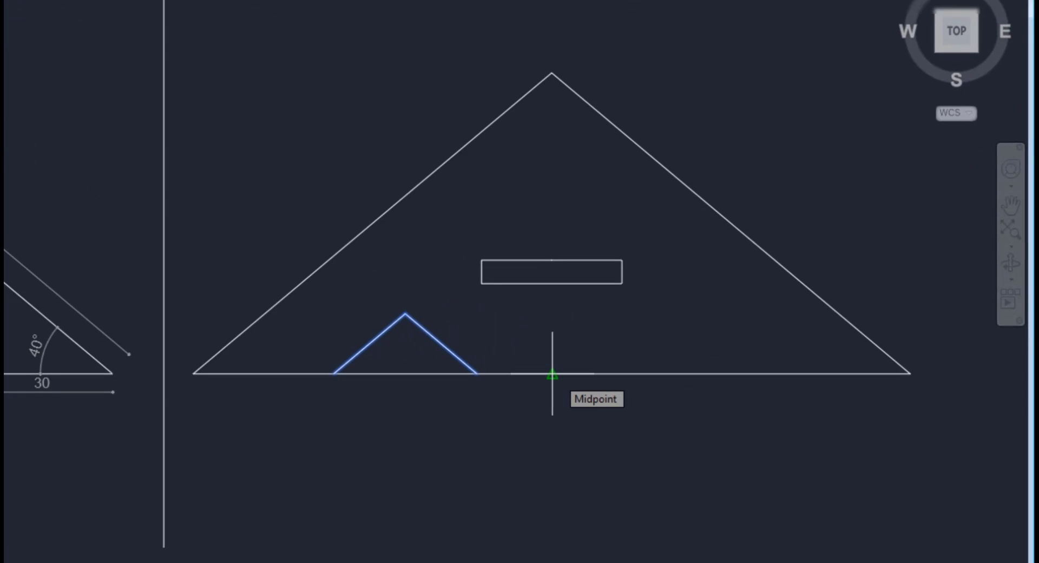
click(552, 373)
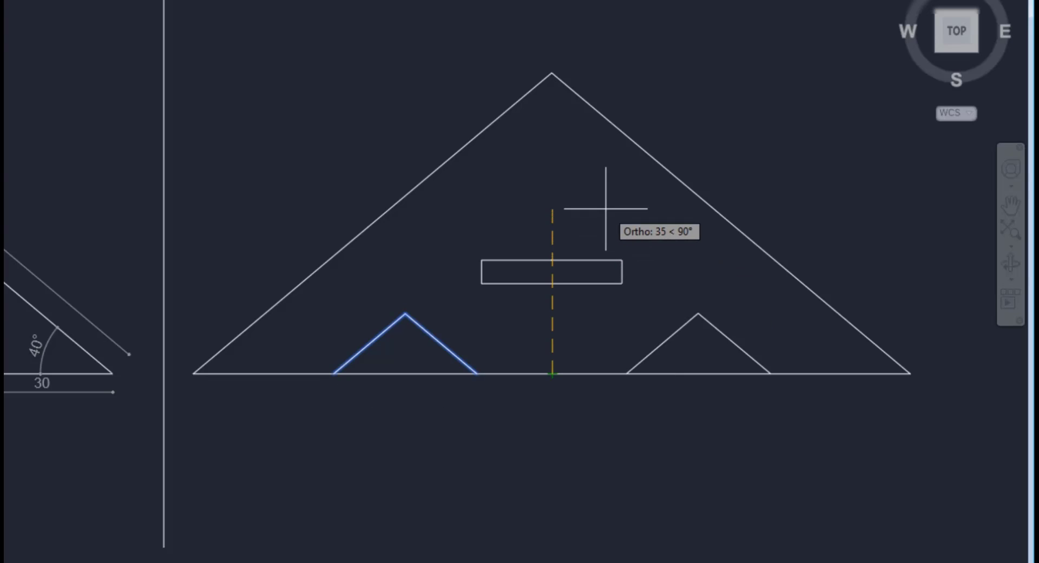
click(584, 190)
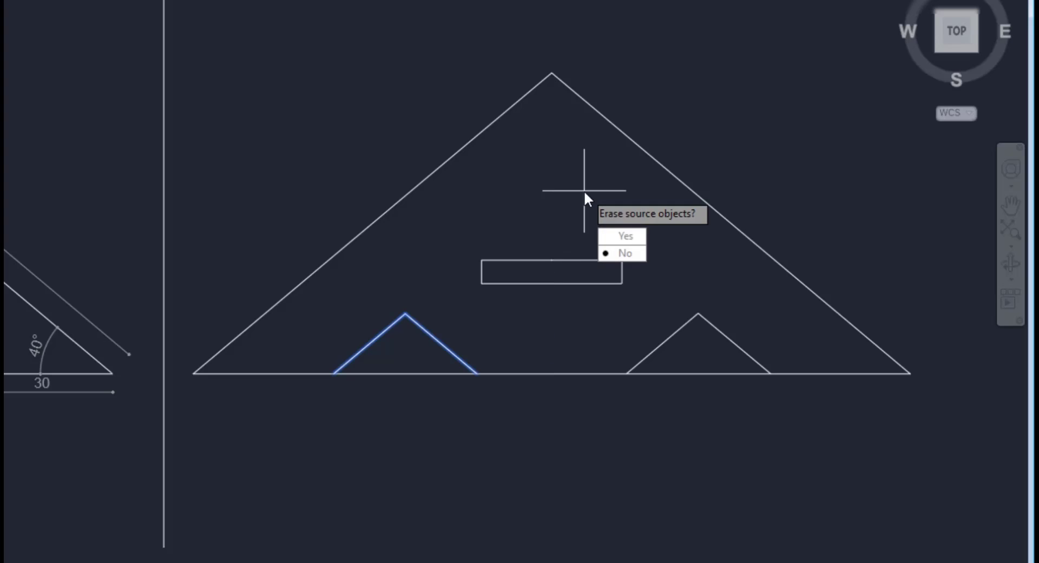
key(Return)
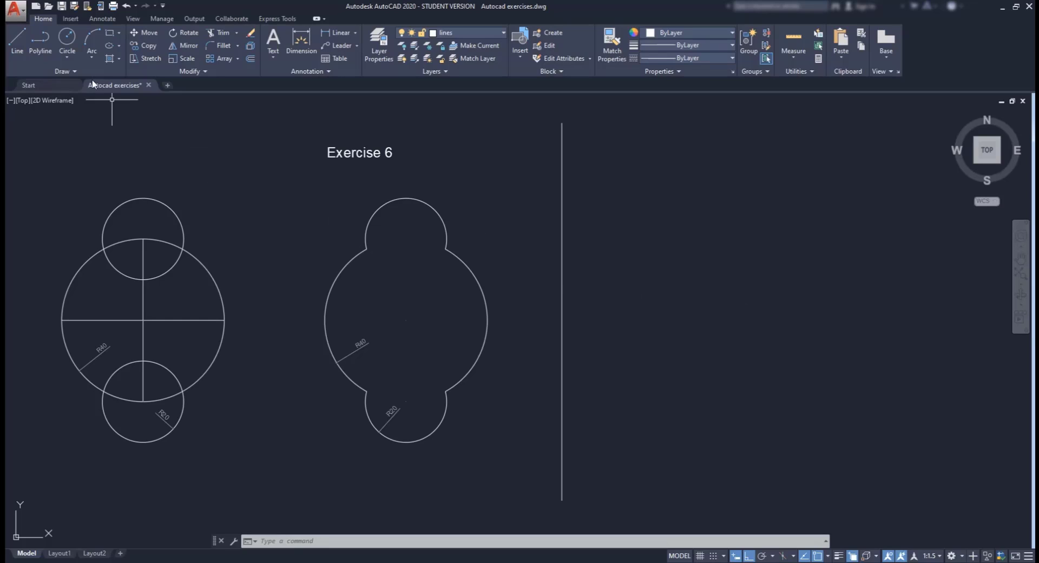
Step: Draw a circle of radius 40 in the empty area beside the Exercise 6 references
click(66, 36)
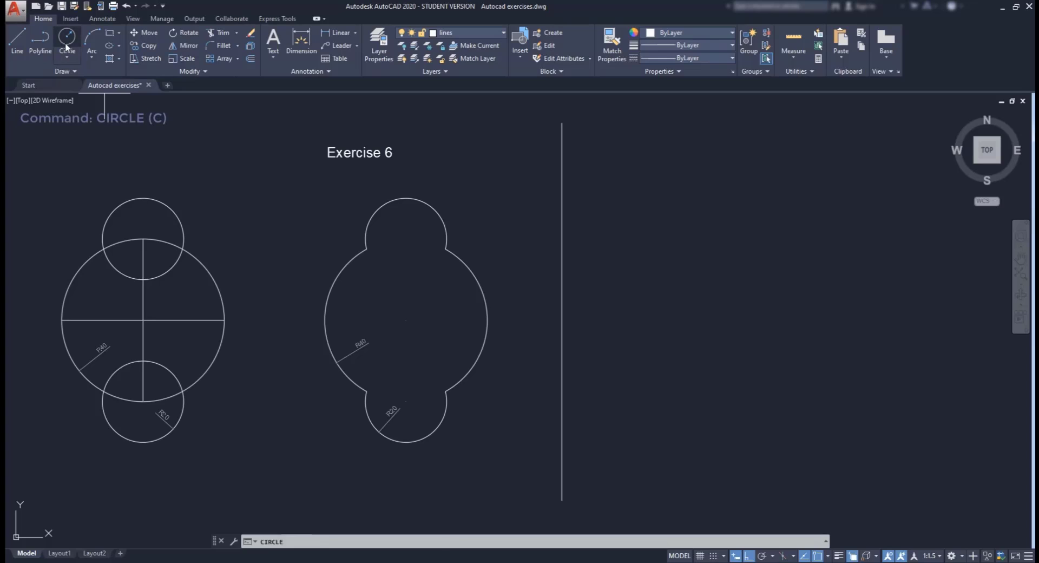
click(754, 332)
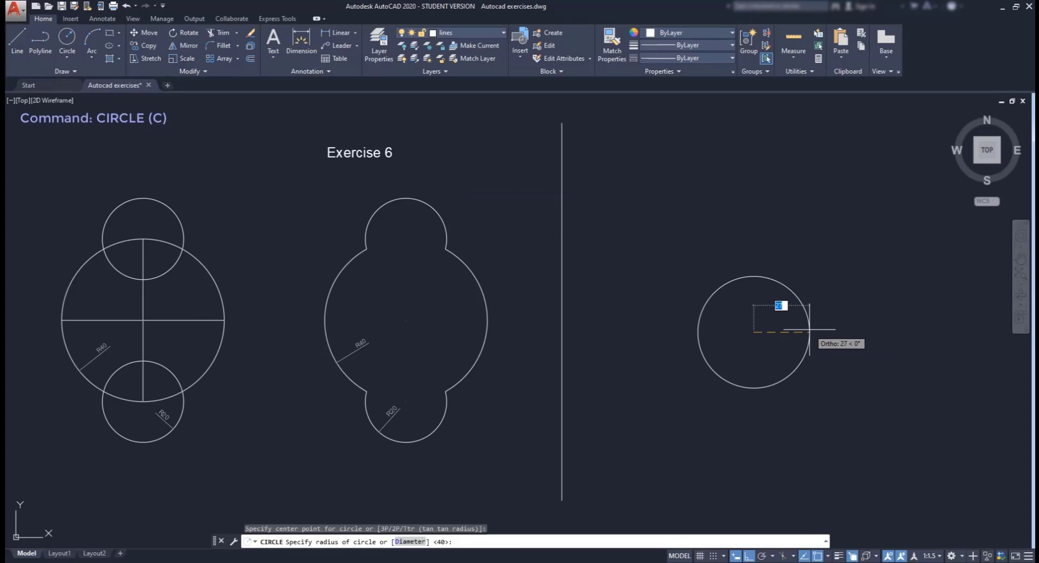
text(40)
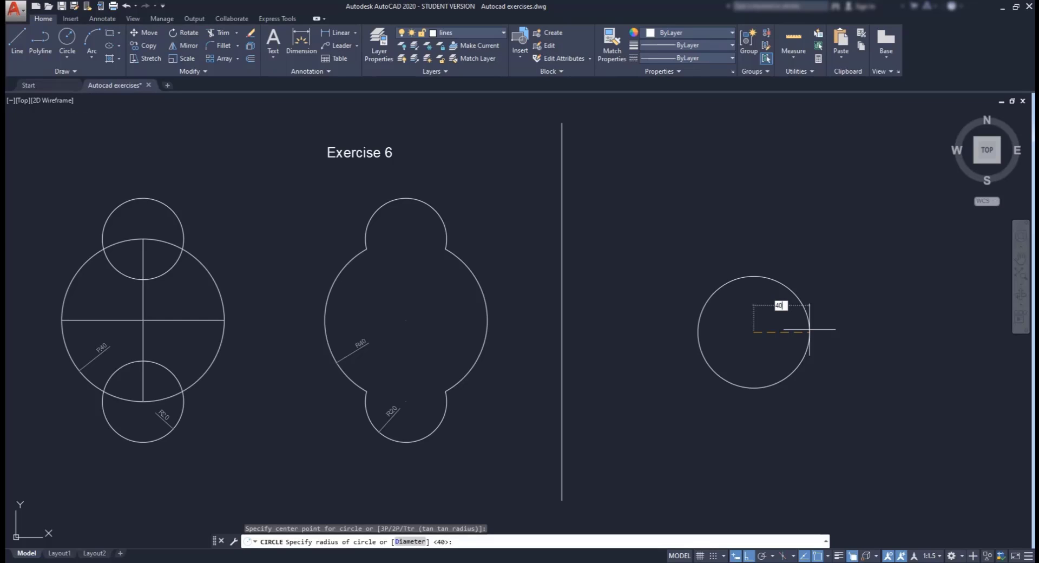
key(Return)
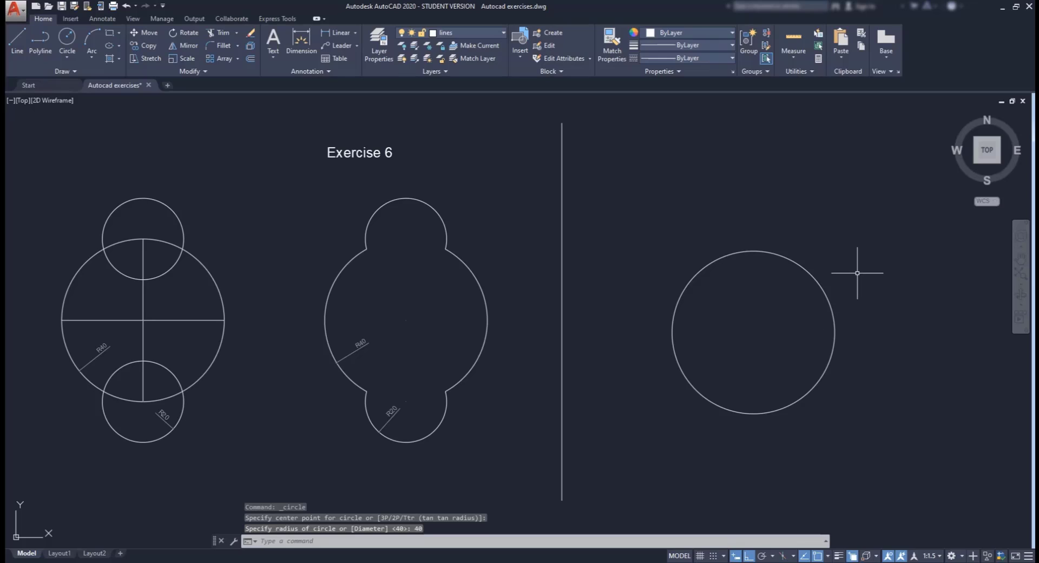
Step: Draw a vertical line through the circle's center, from its lowest point to its highest point
text(l)
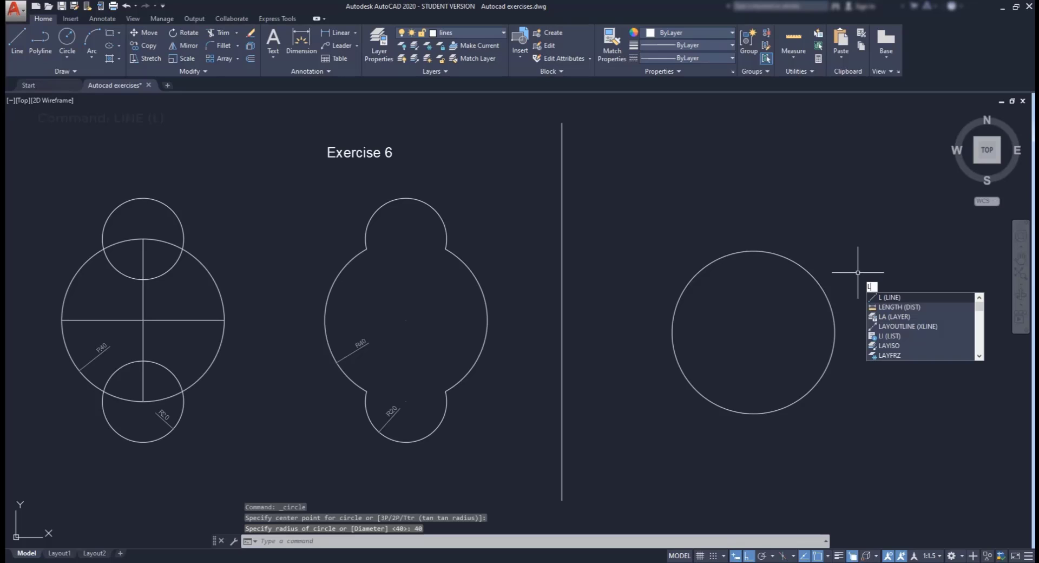
key(Return)
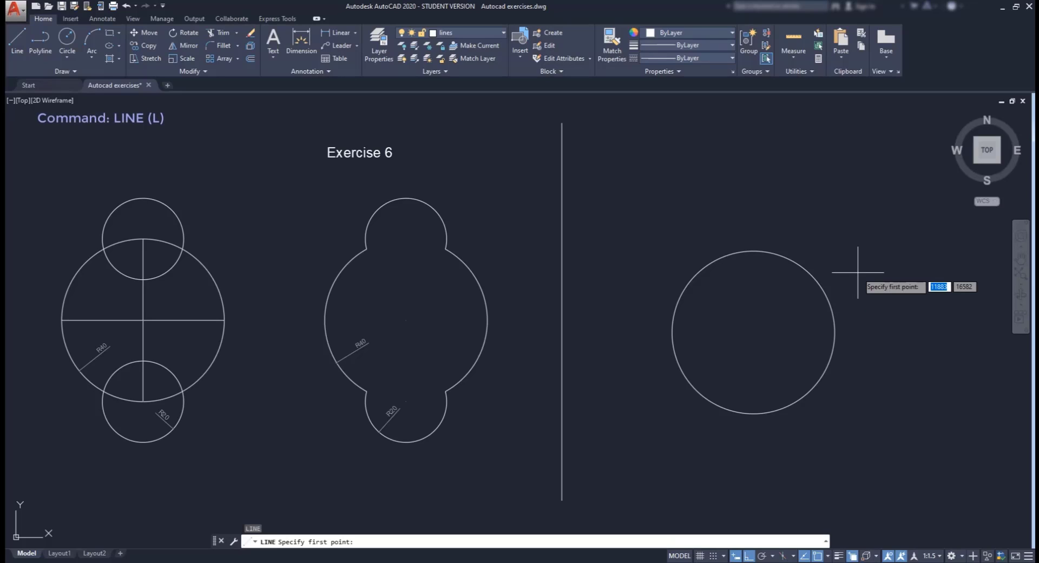
click(827, 557)
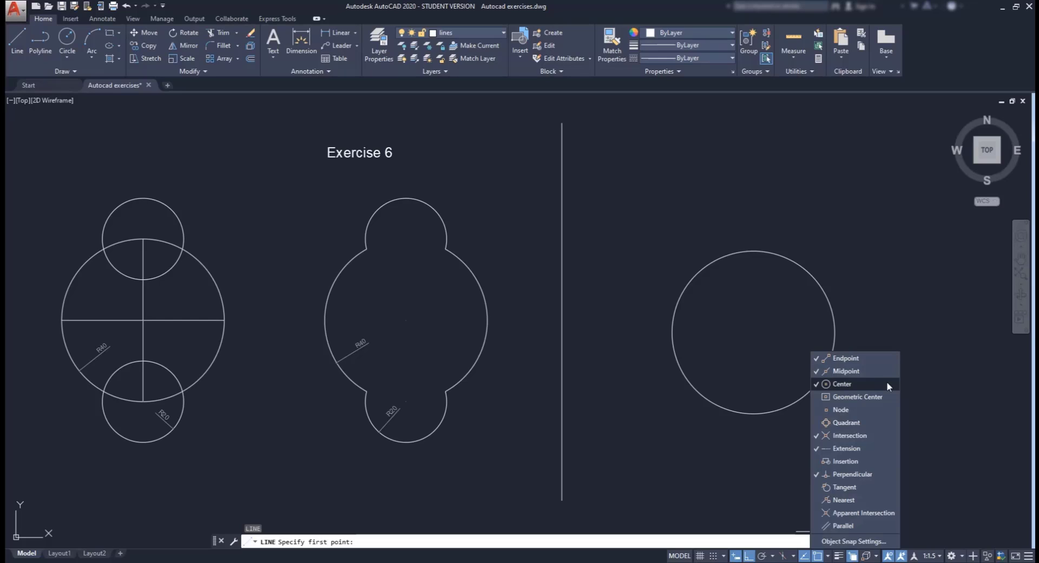
click(883, 327)
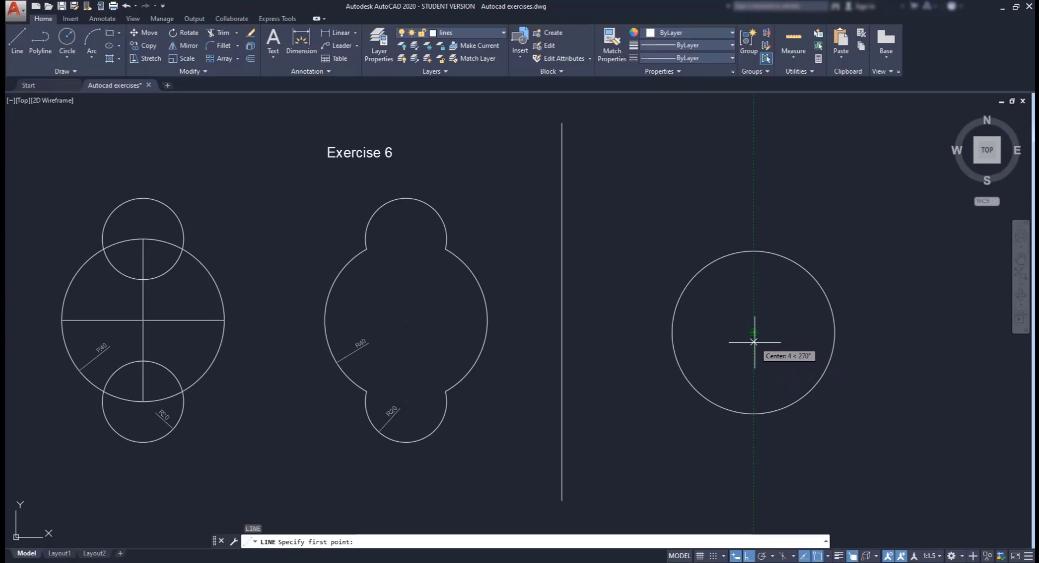
click(753, 413)
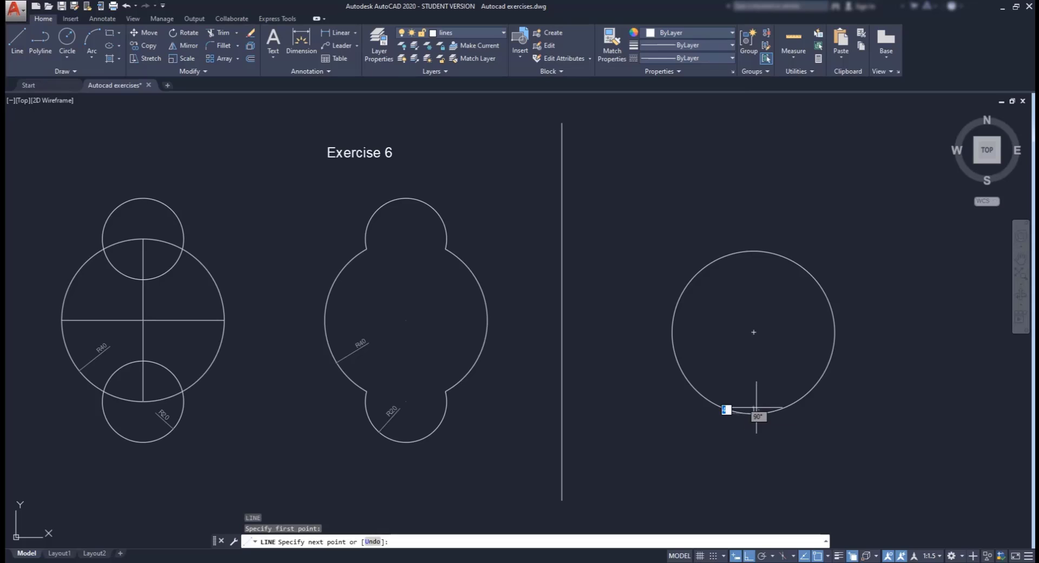
click(753, 251)
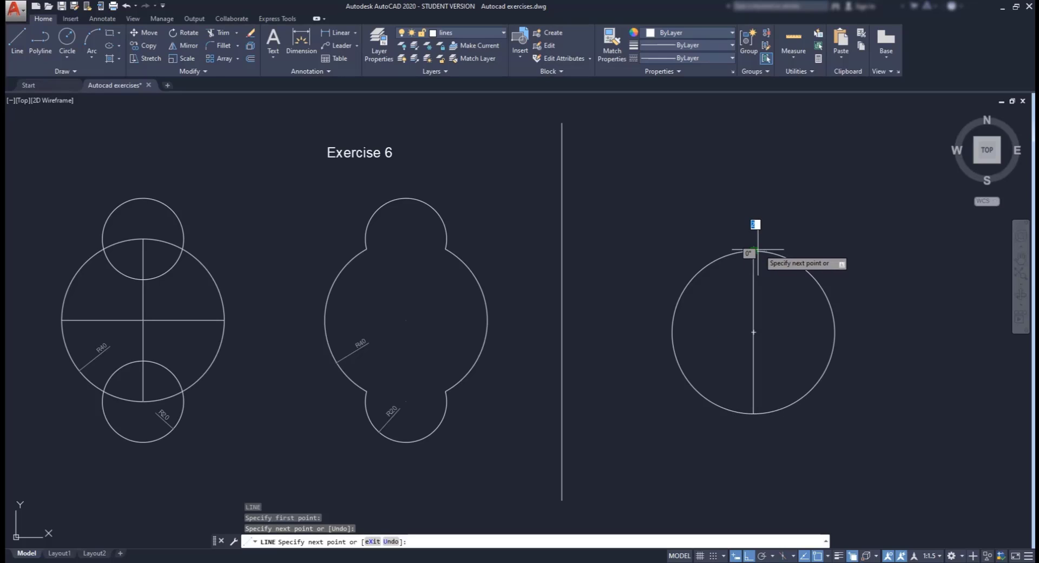
key(Escape)
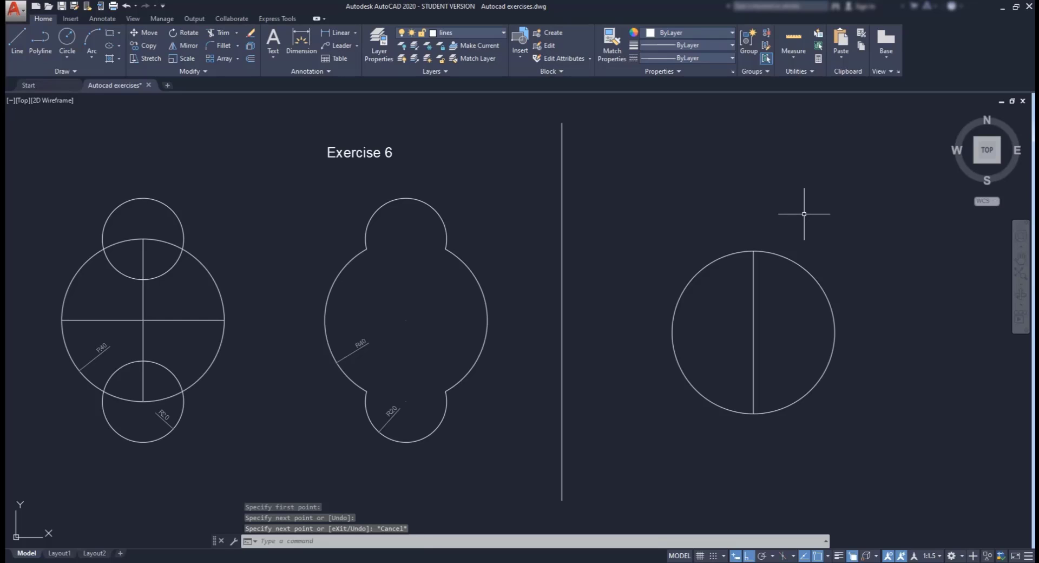
Step: Draw a circle of radius 20 centered on the upper end of the vertical line
text(c)
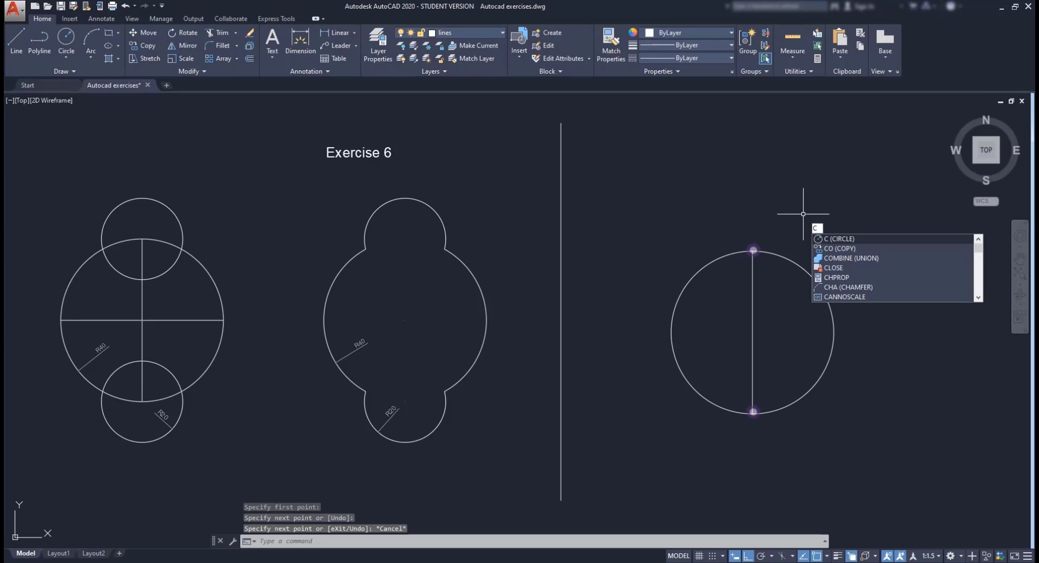
key(Return)
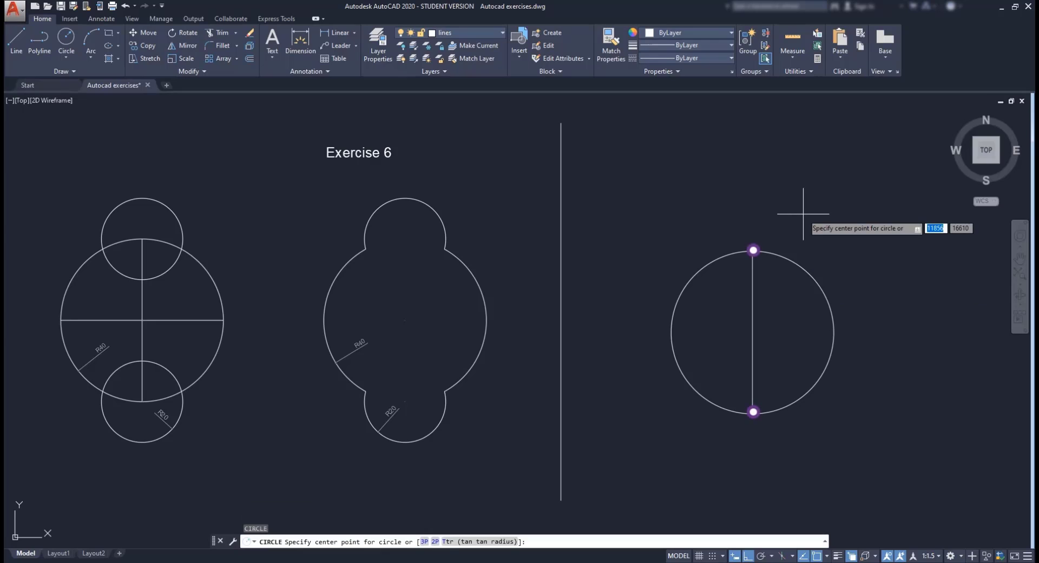
click(753, 250)
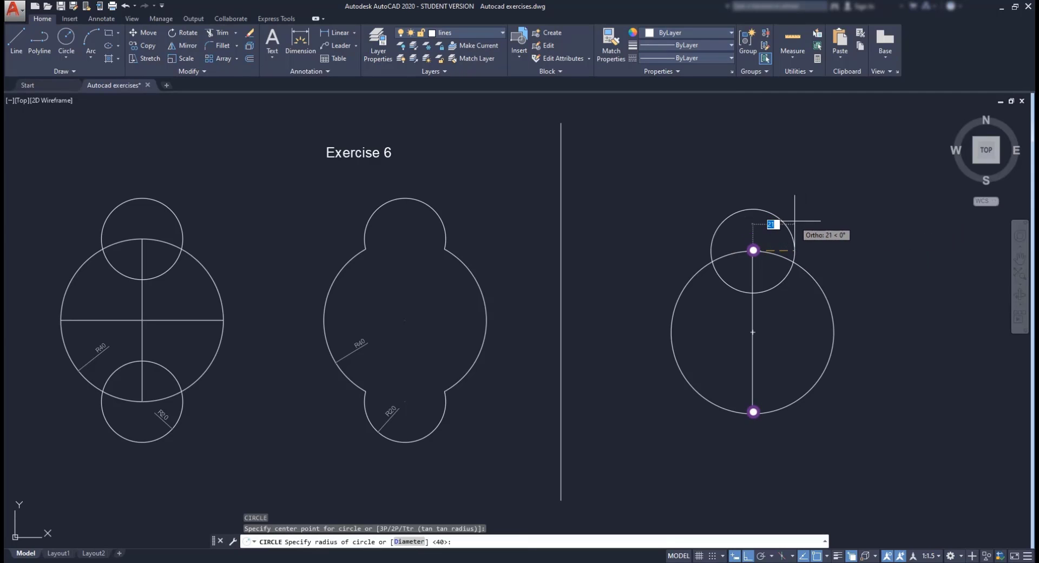
text(20)
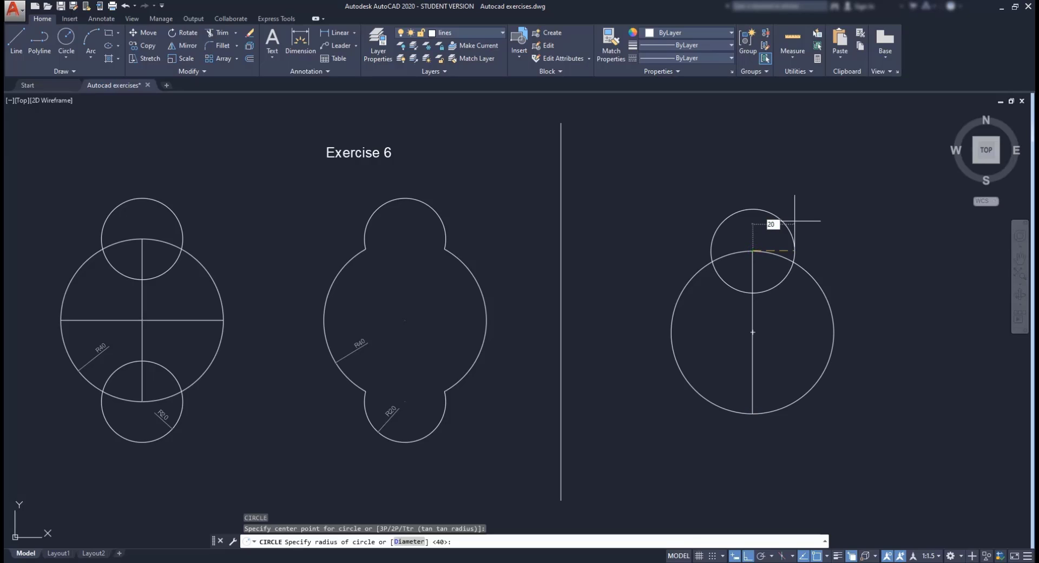
key(Return)
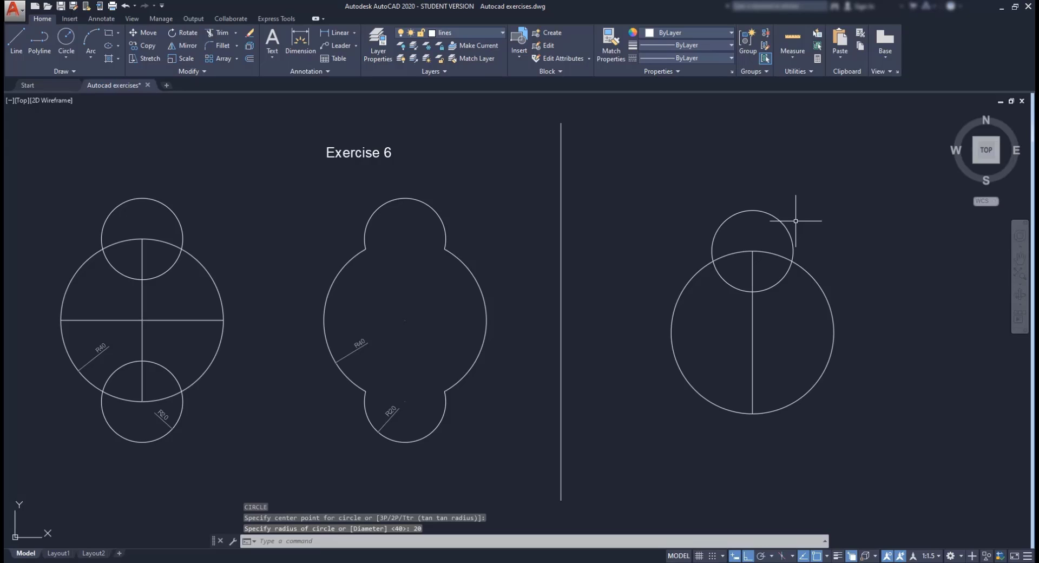
Step: Draw a circle of radius 20 centered on the lower end of the vertical line
key(Return)
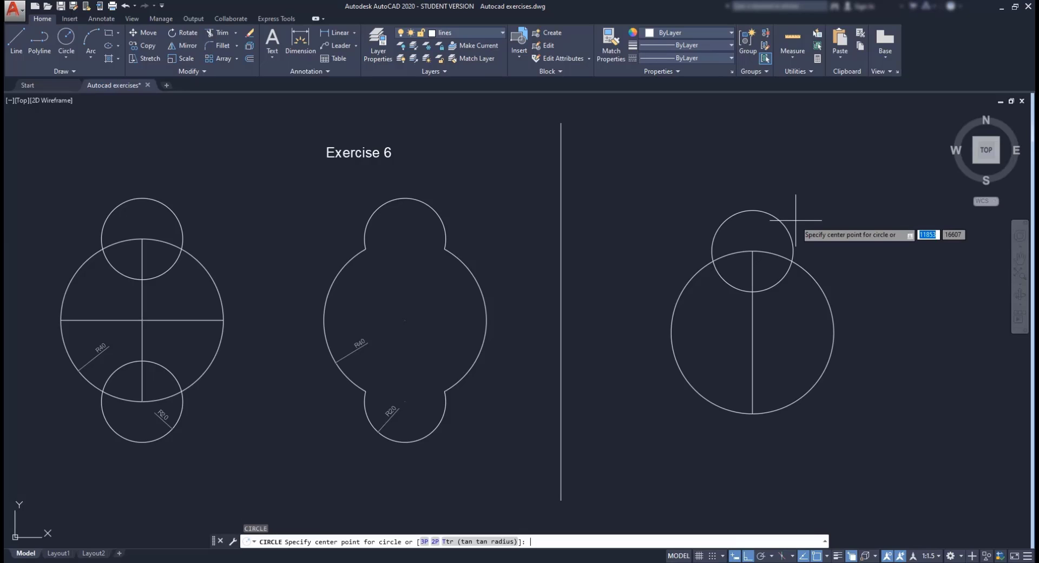
click(753, 413)
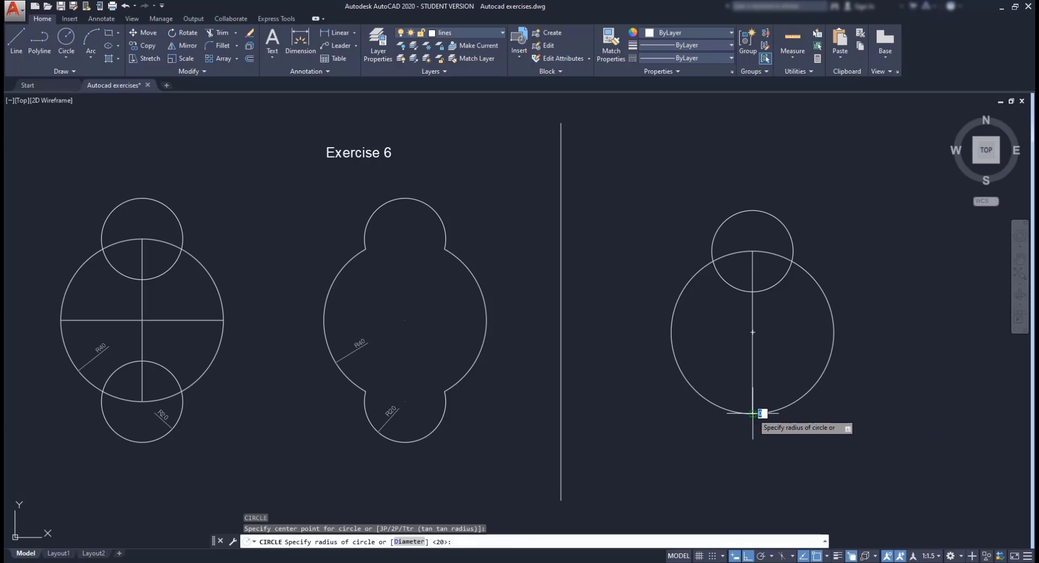
text(20)
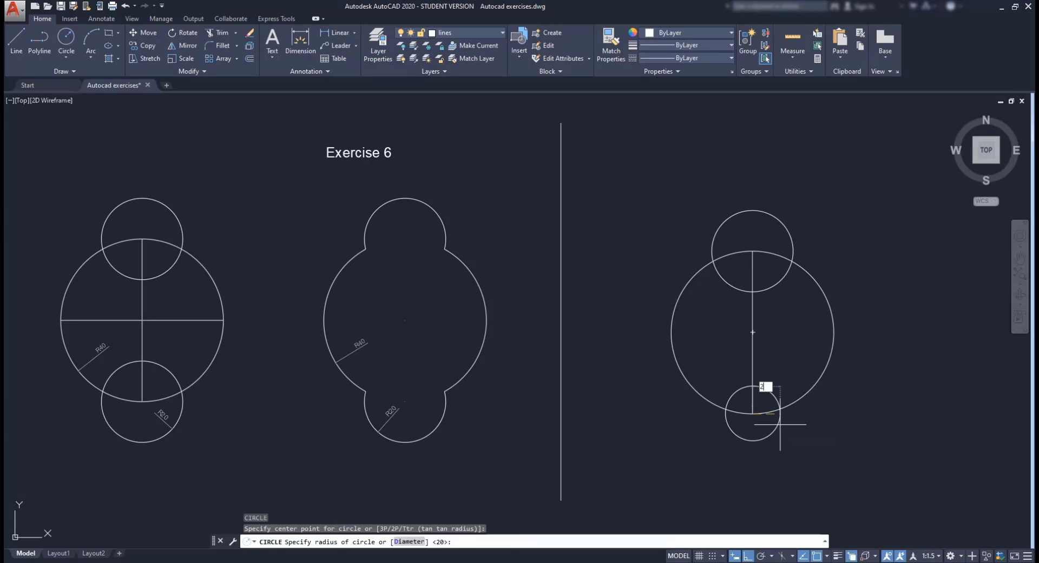
key(Return)
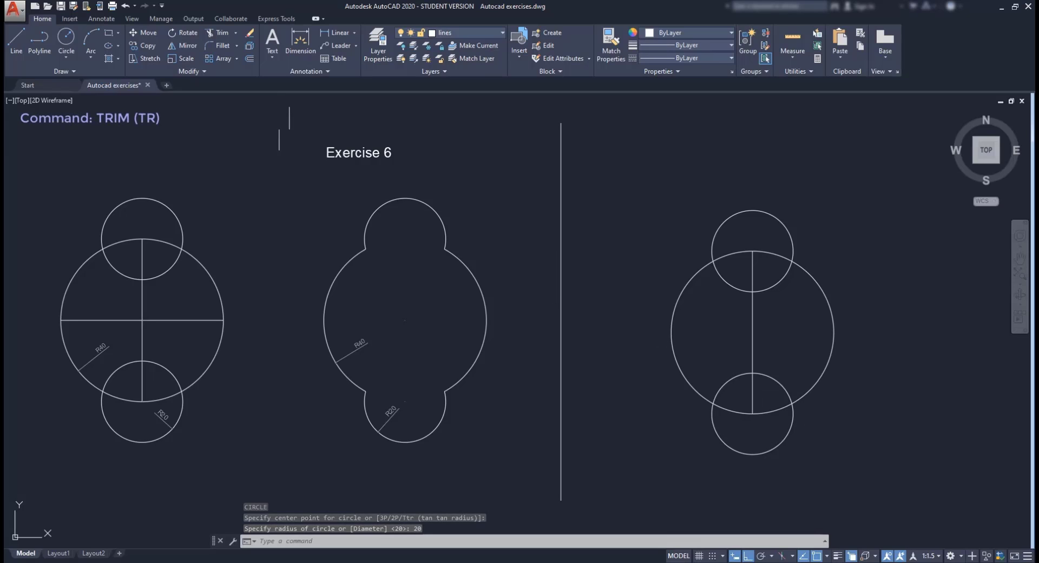
Step: Trim away the overlapping arcs inside the combined outline of the three circles and delete the vertical construction line
click(216, 31)
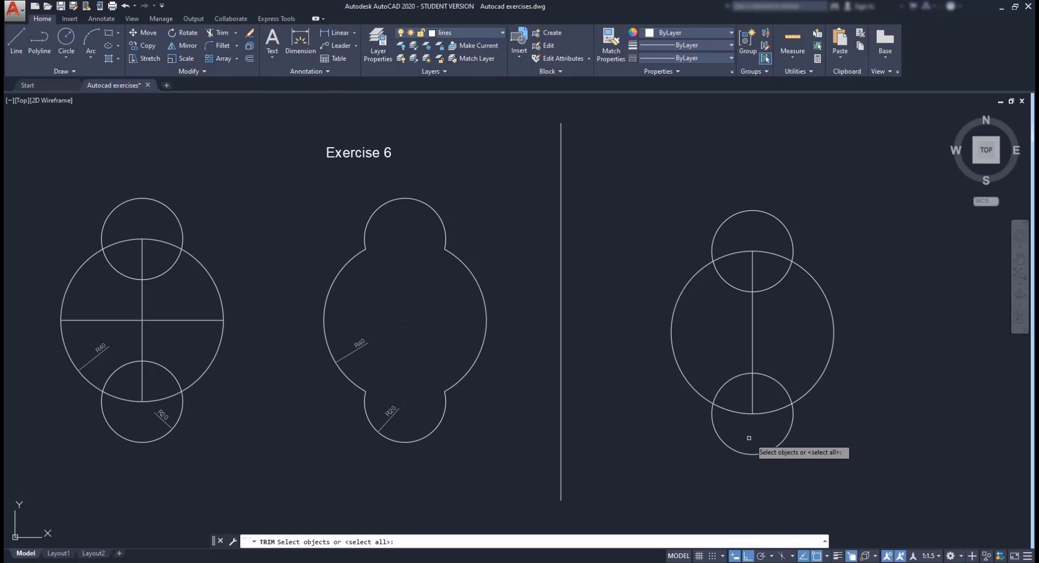
click(776, 429)
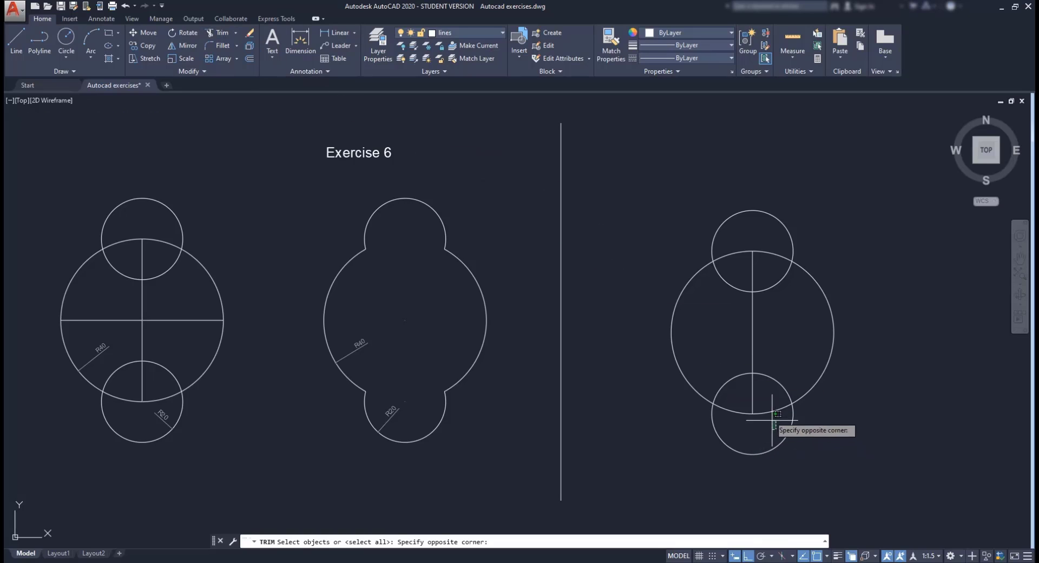
click(732, 235)
key(Return)
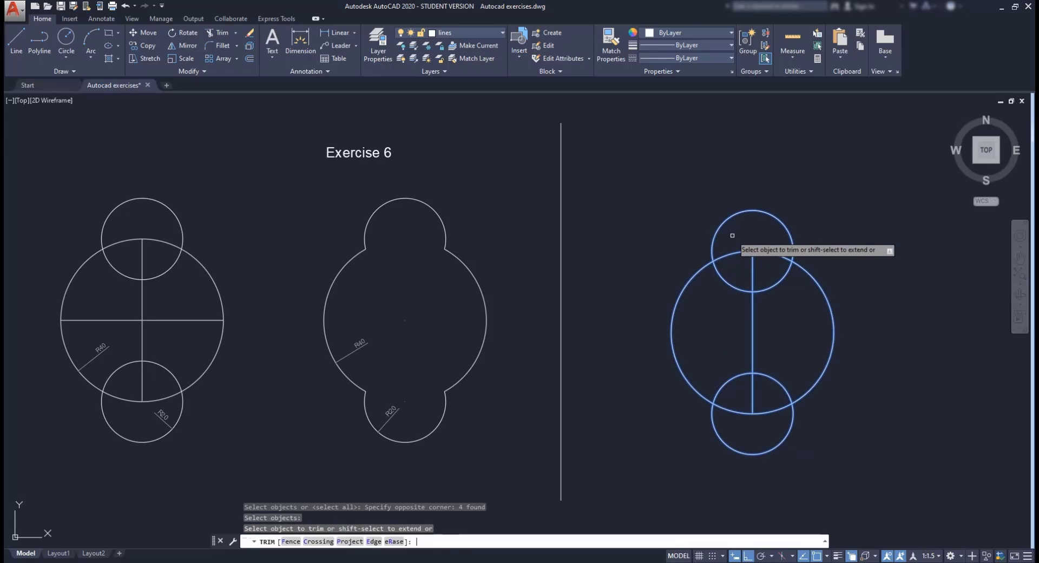
click(774, 432)
click(734, 239)
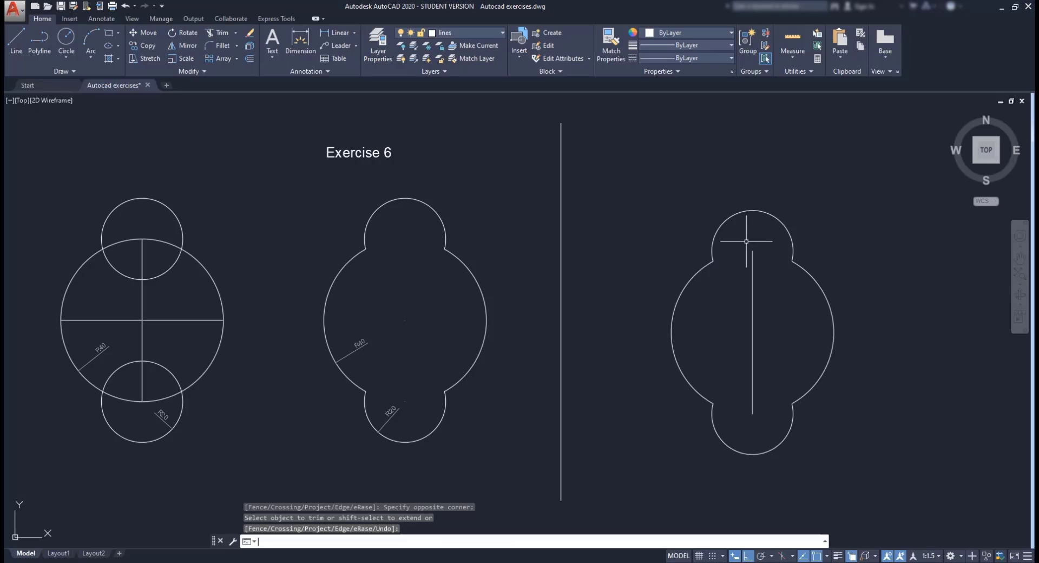
key(Return)
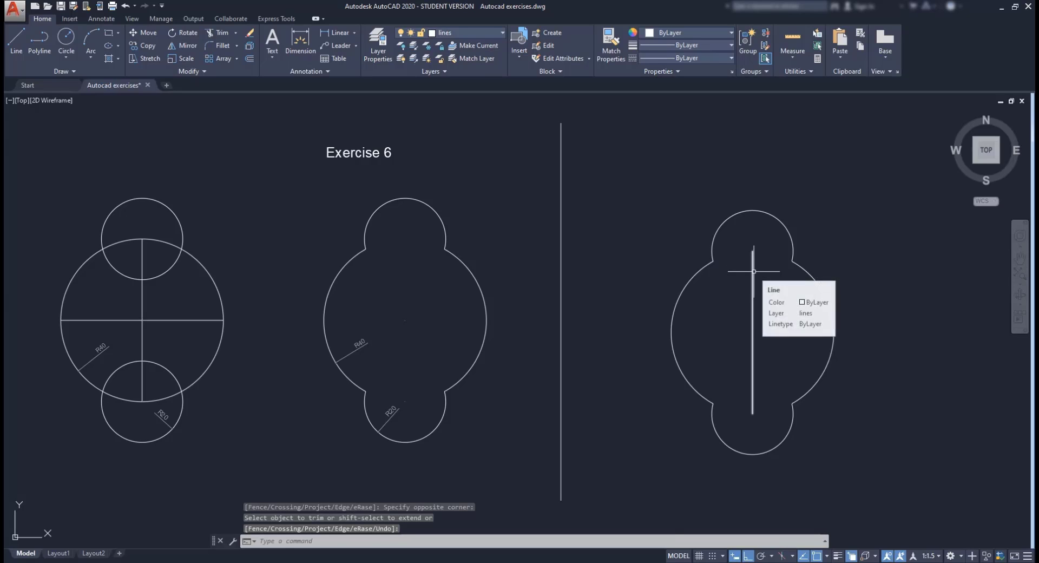
click(753, 272)
key(Delete)
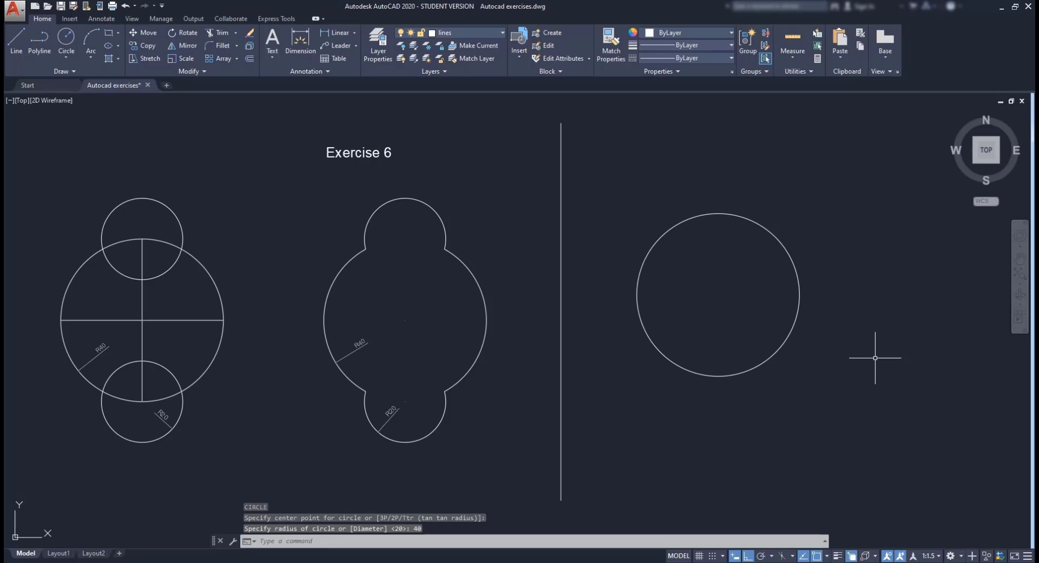
Step: Enable the Quadrant object snap in the running object snap settings
text(L)
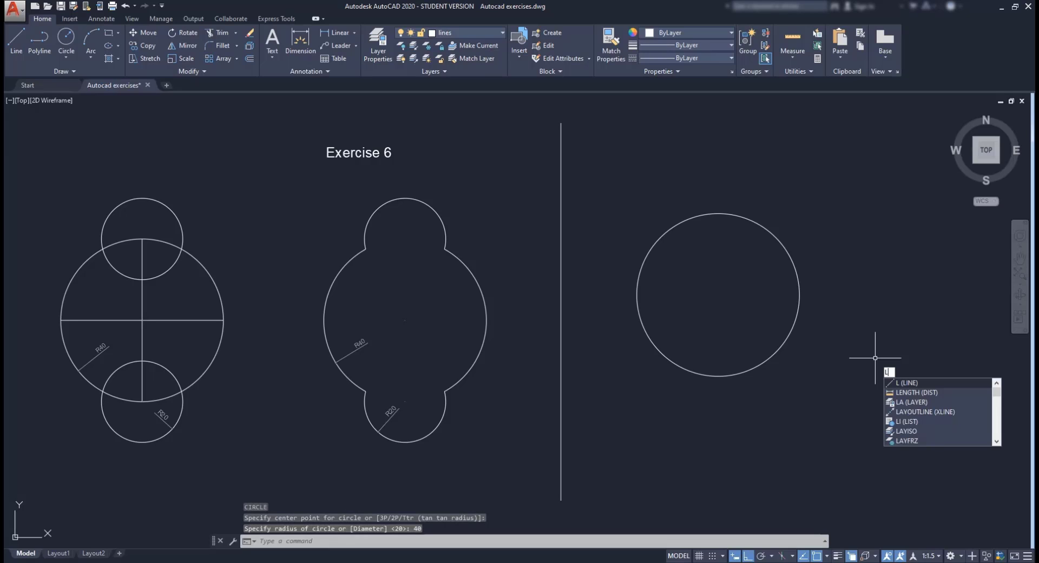
key(Return)
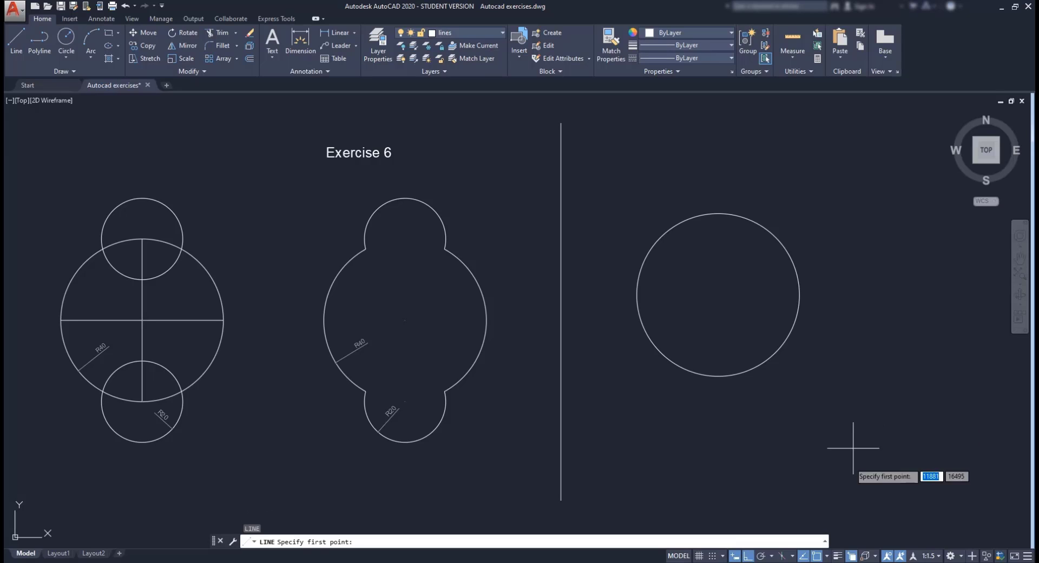
click(827, 556)
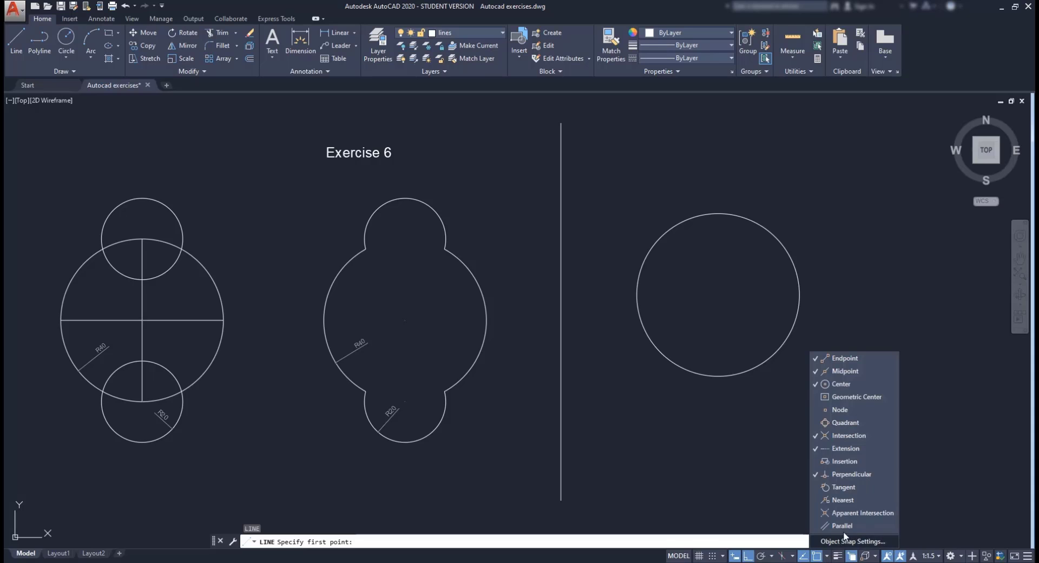
click(639, 249)
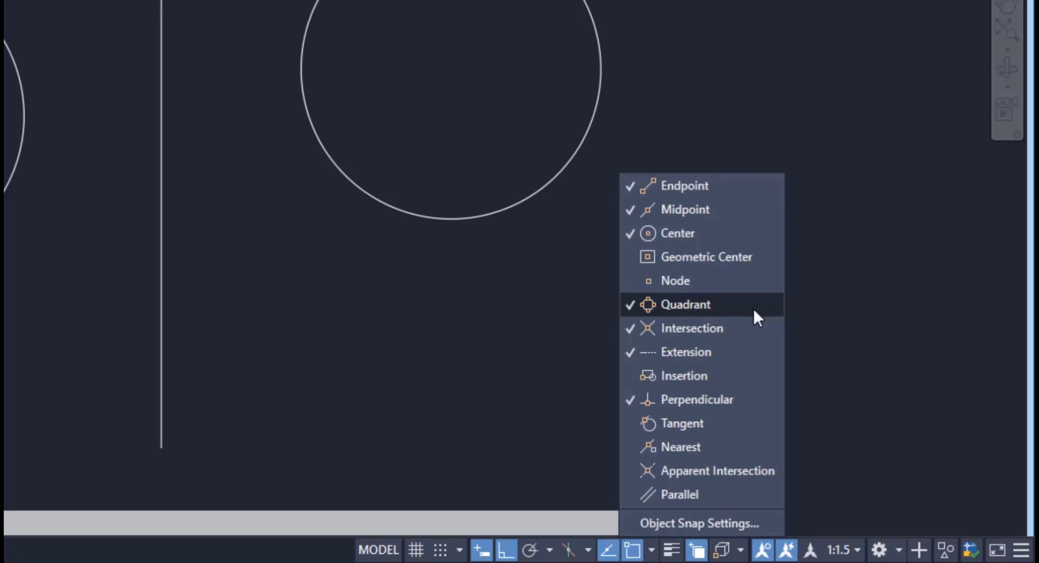
click(816, 177)
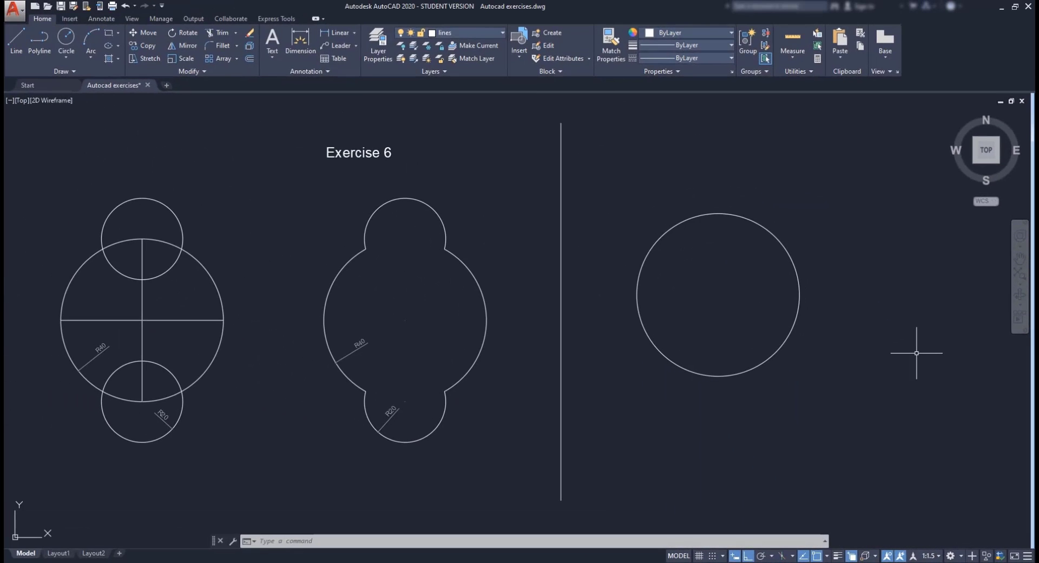
Step: Draw a circle of radius 20 centered on the lowest quadrant point of the new large circle
right_click(917, 355)
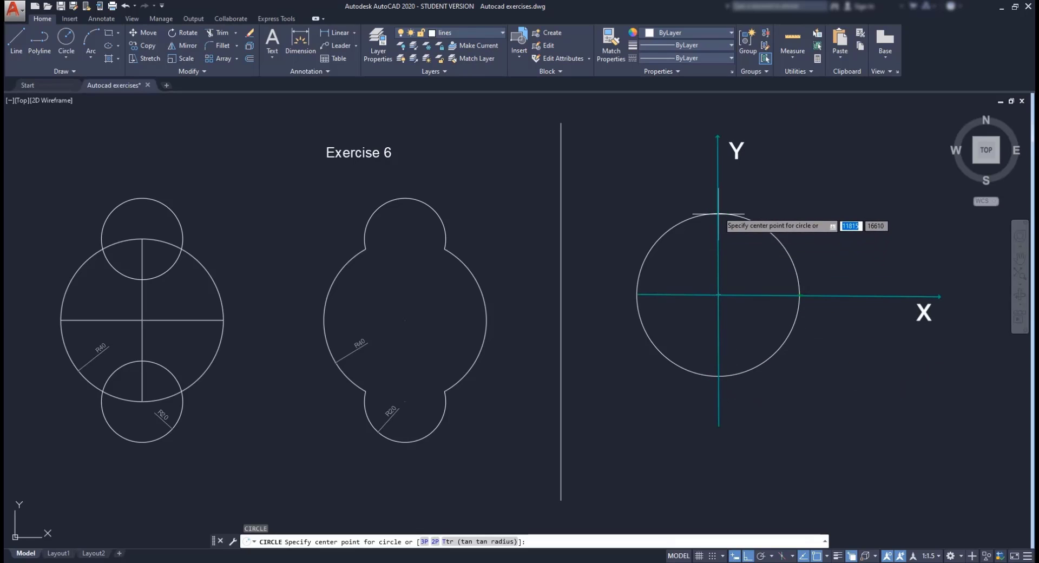
click(719, 375)
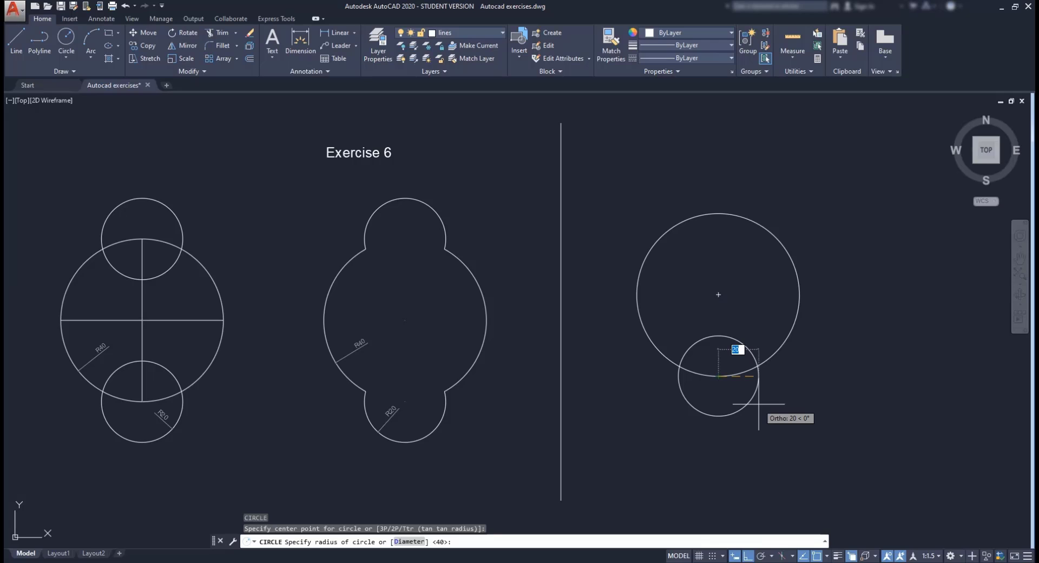
text(2)
key(Return)
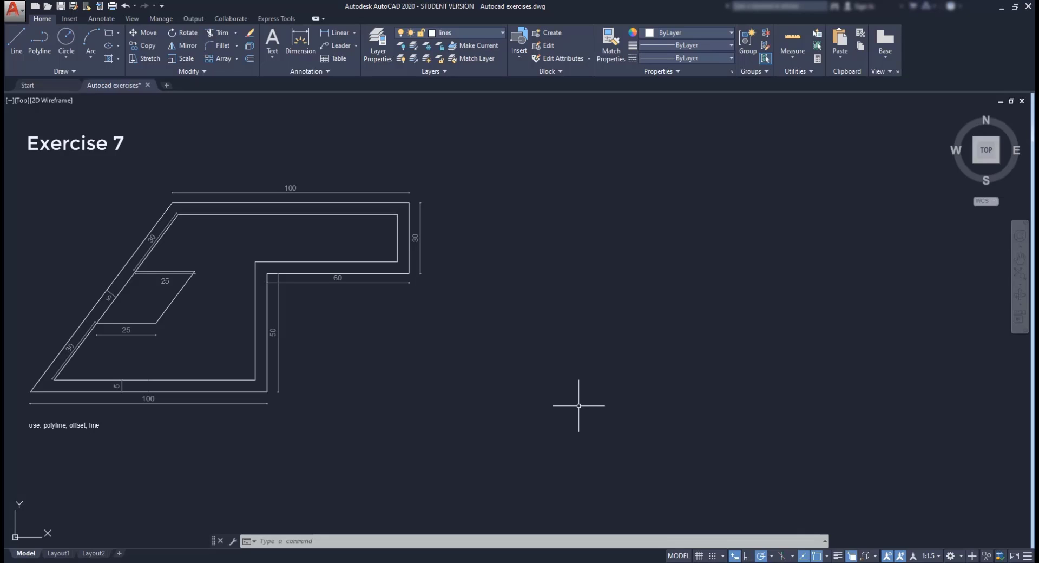
Step: Begin a polyline beside the Exercise 7 reference with a 100-unit horizontal base to the right and, with Ortho on, a 50-unit vertical segment upward
text(PL)
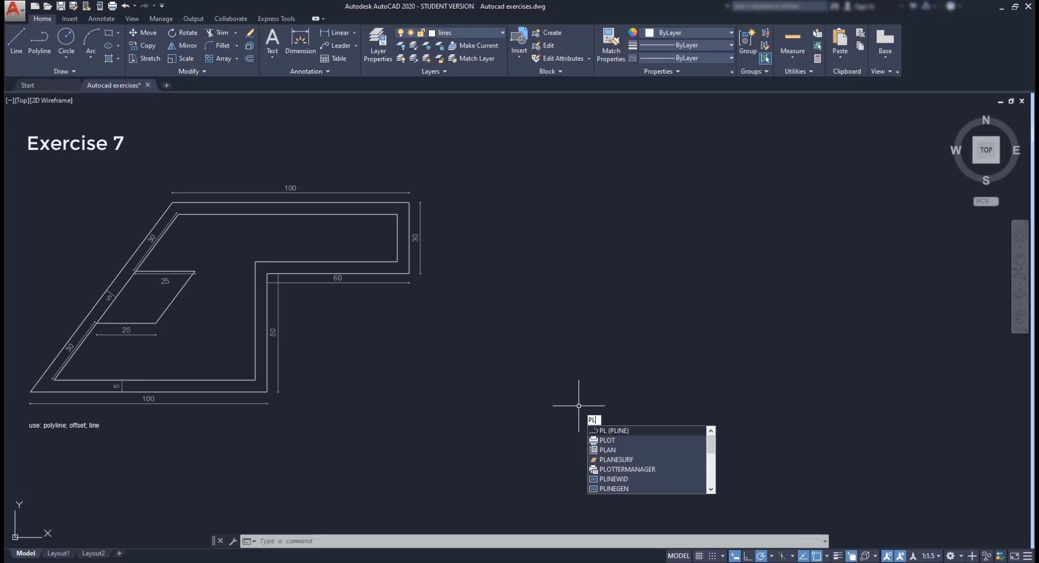
key(Return)
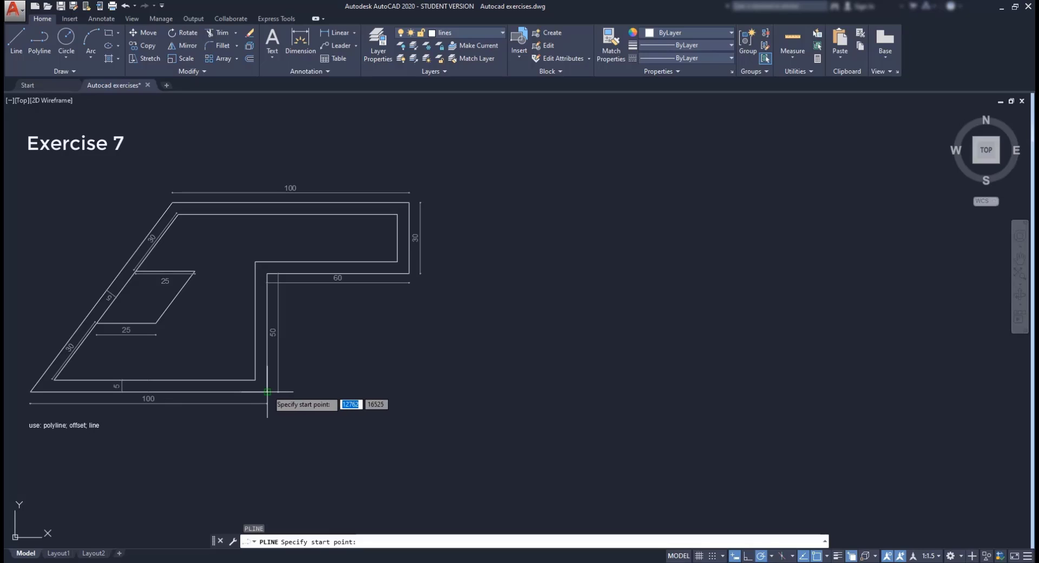
click(467, 392)
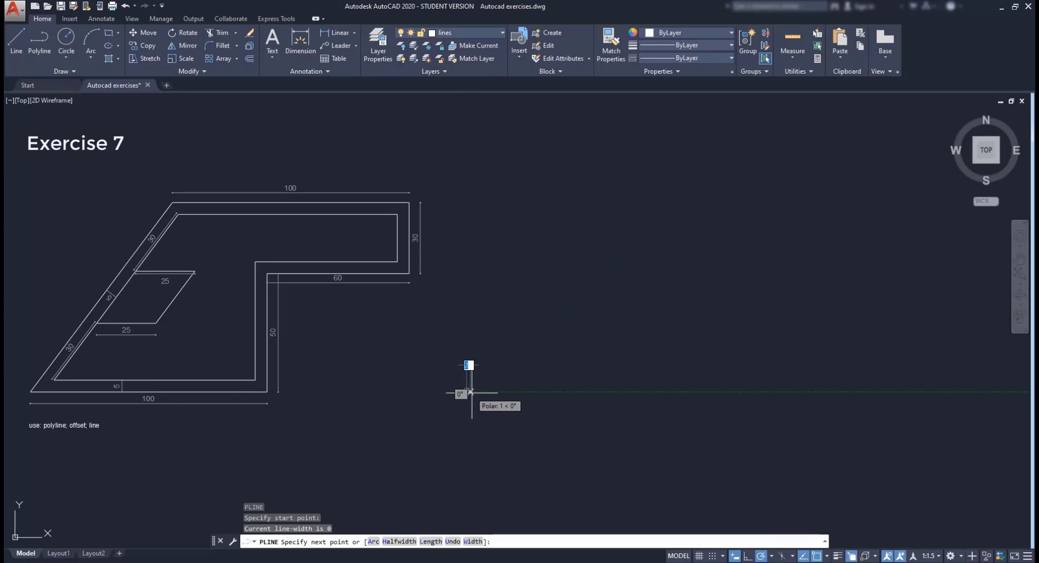
text(100)
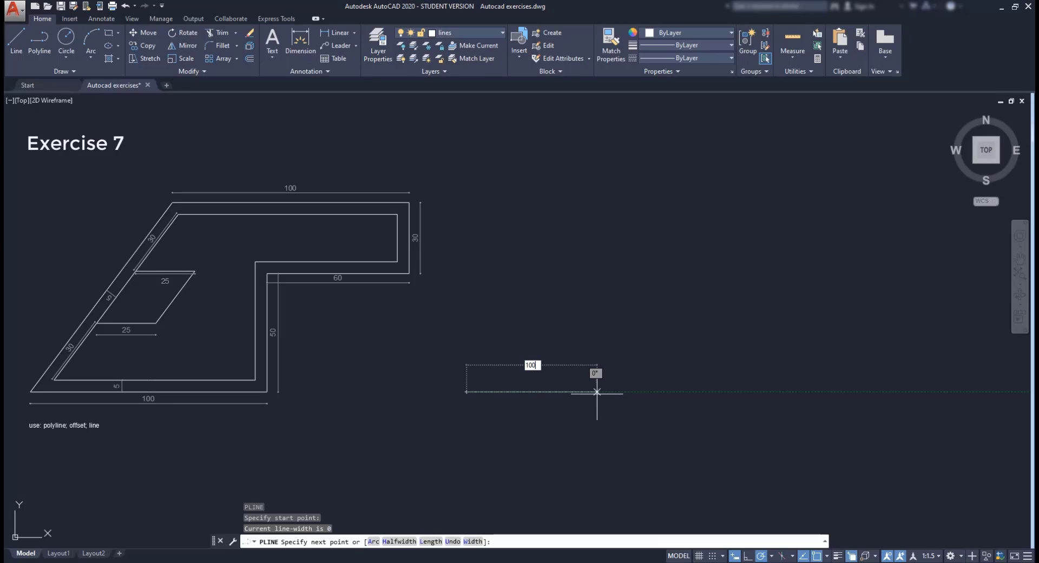
key(Return)
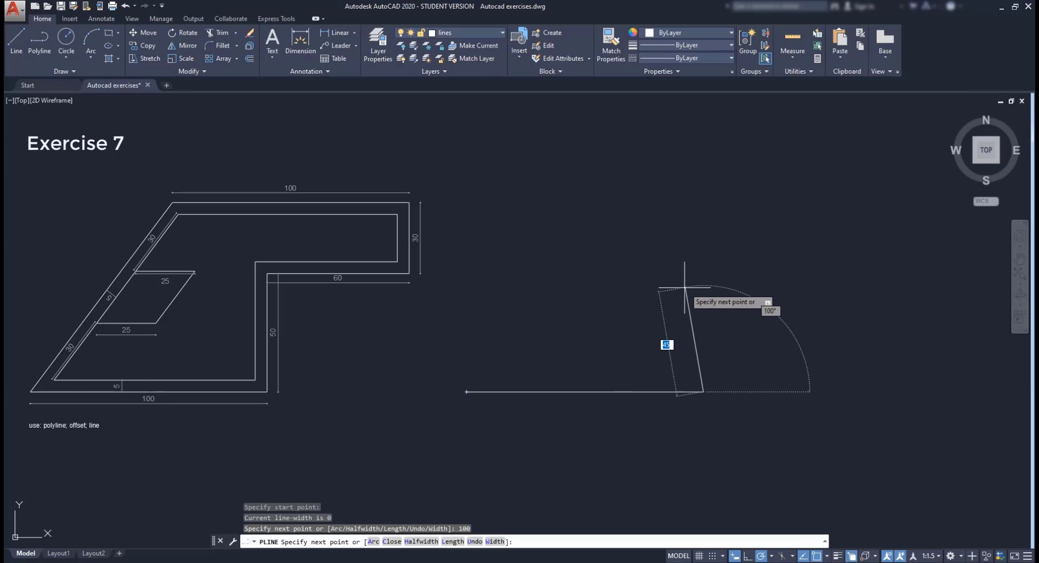
click(748, 557)
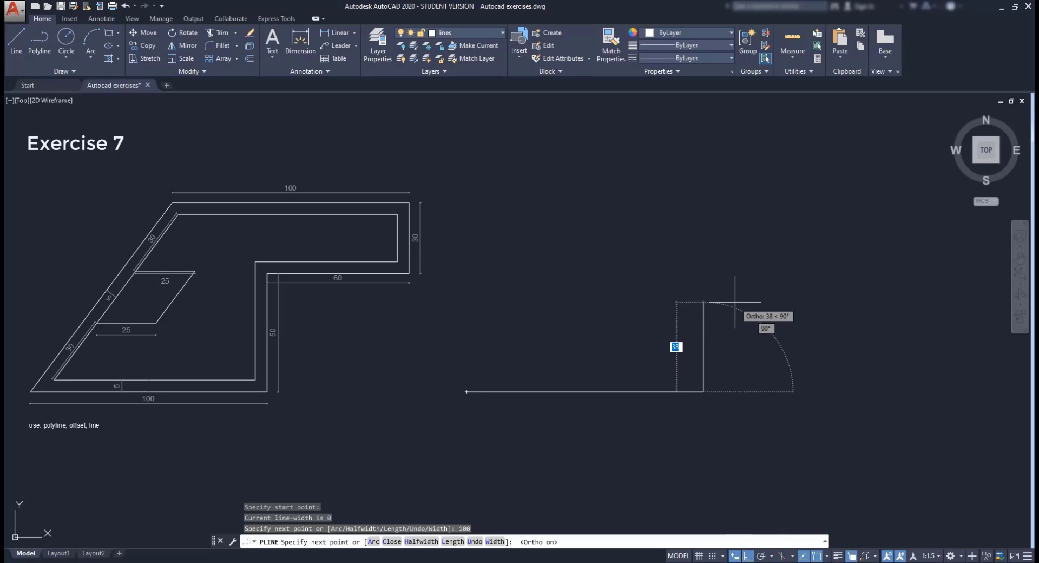
text(50)
key(Return)
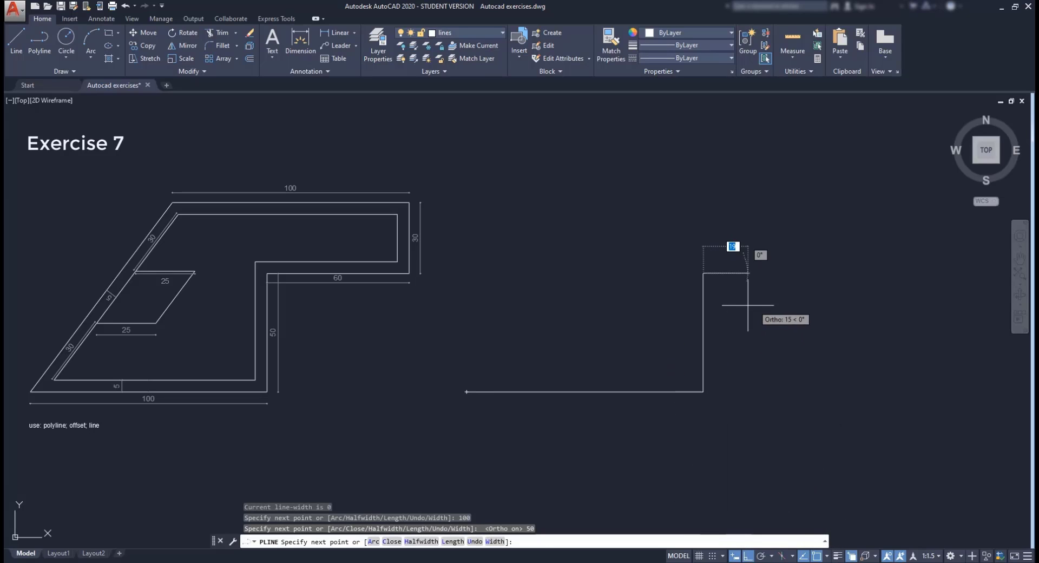
Step: Continue the polyline 60 units right, 30 up and 100 left, closing the outline with a slanted segment to its start point
text(60)
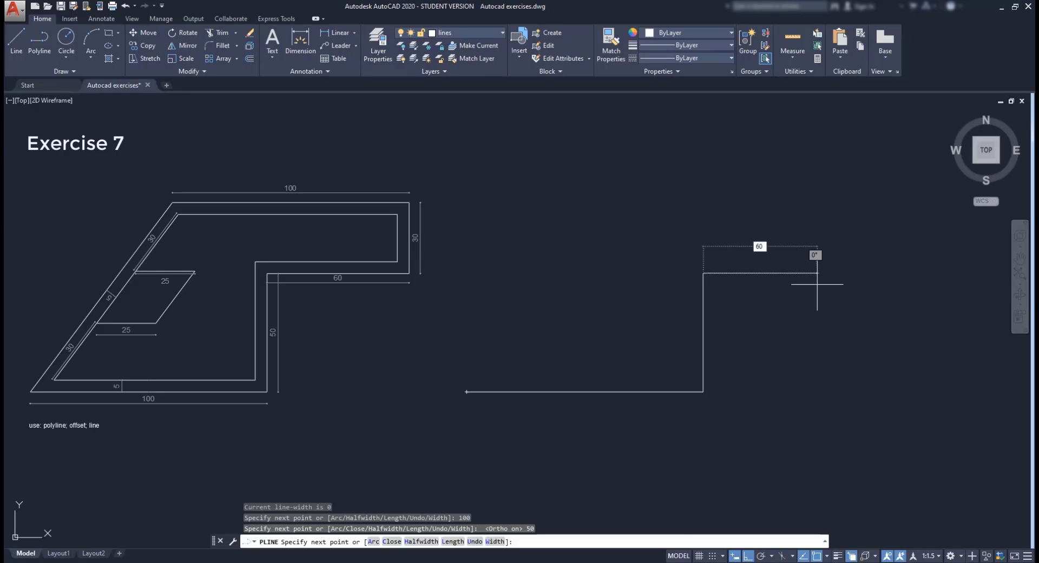
key(Return)
text(30)
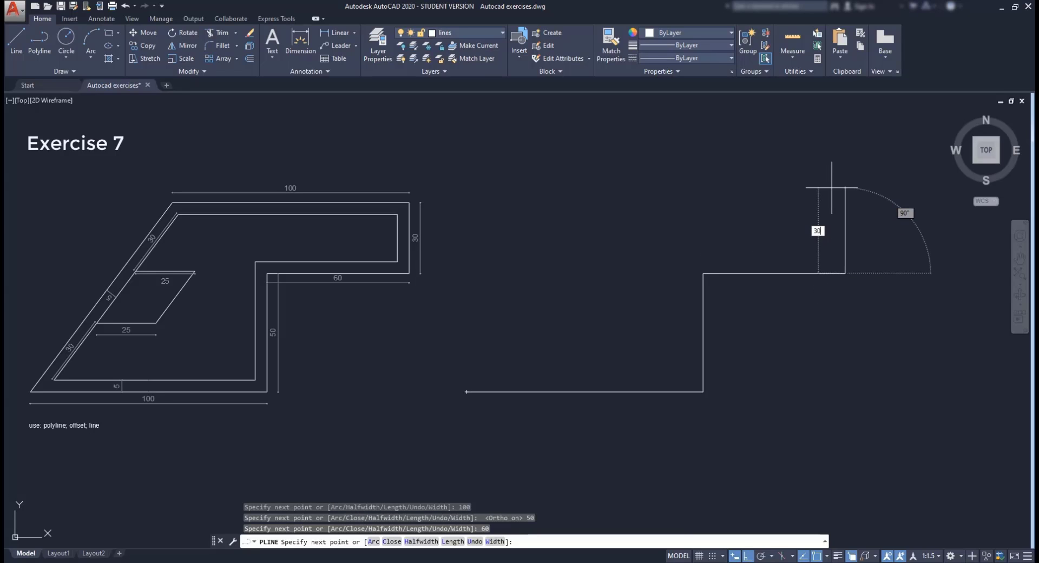
key(Return)
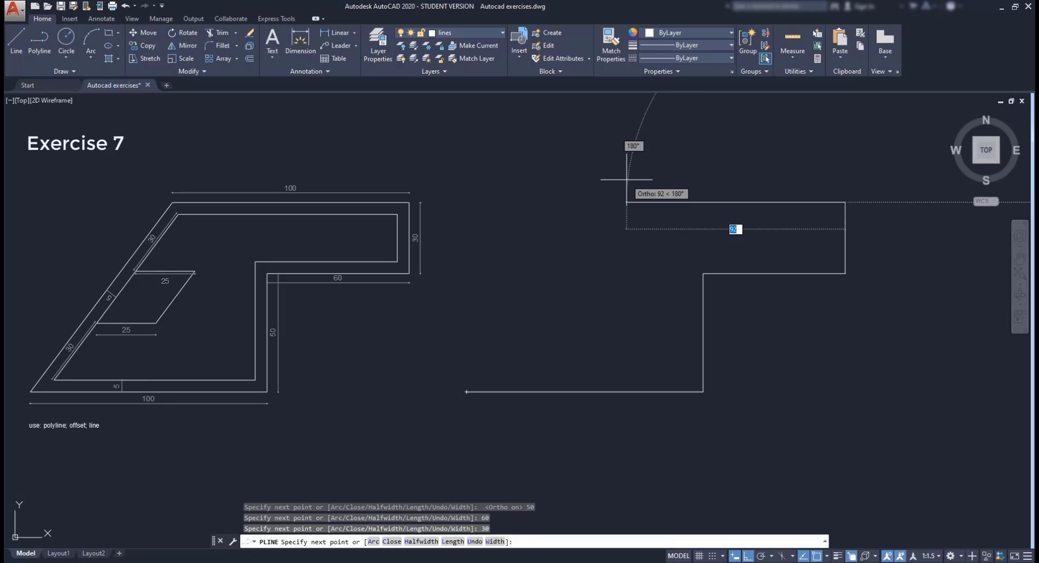
text(100)
key(Return)
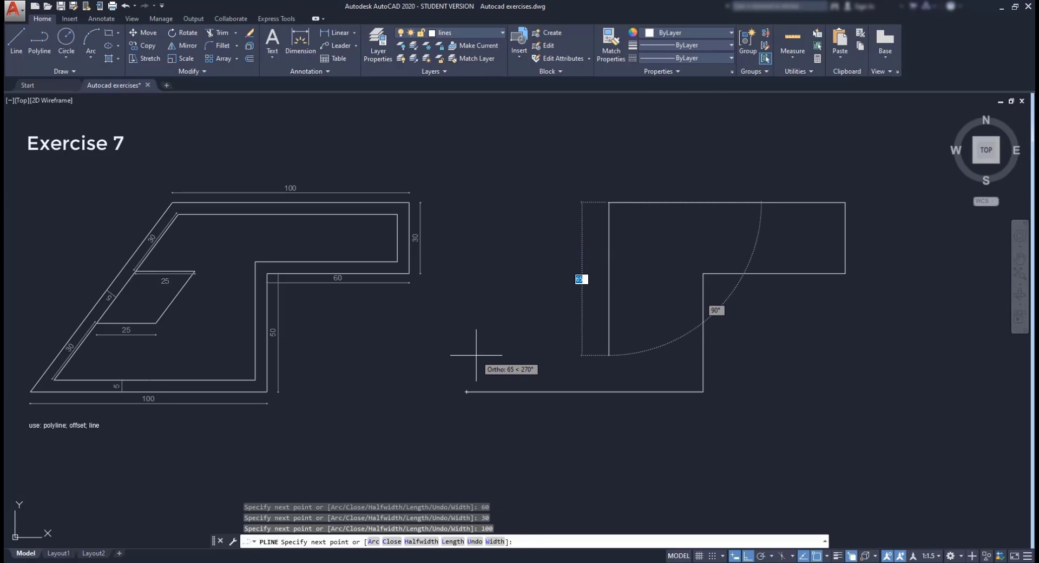
click(466, 391)
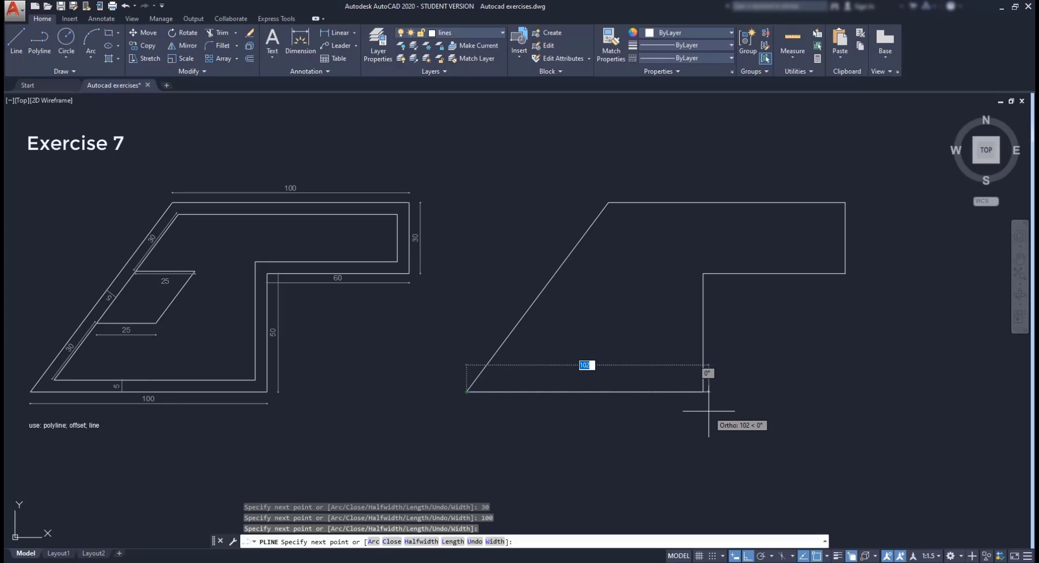
key(Escape)
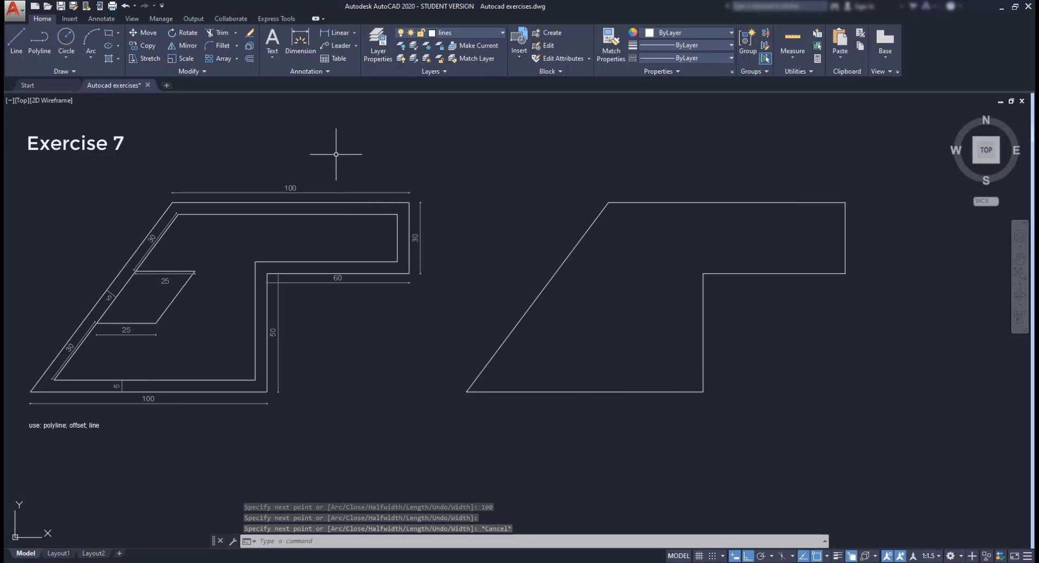
Step: Offset the new Exercise 7 outline 5 units inward
click(250, 58)
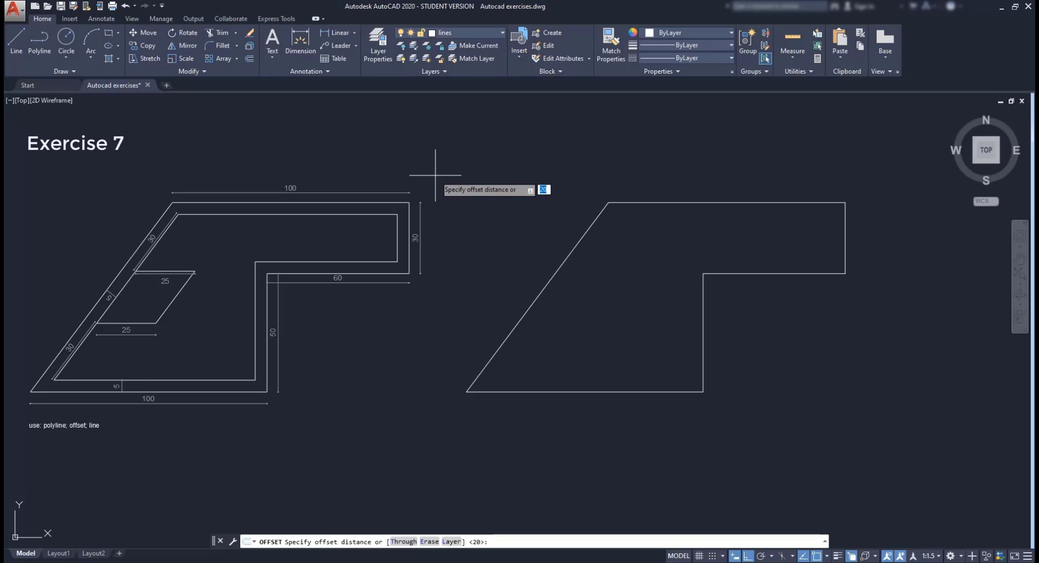
text(5)
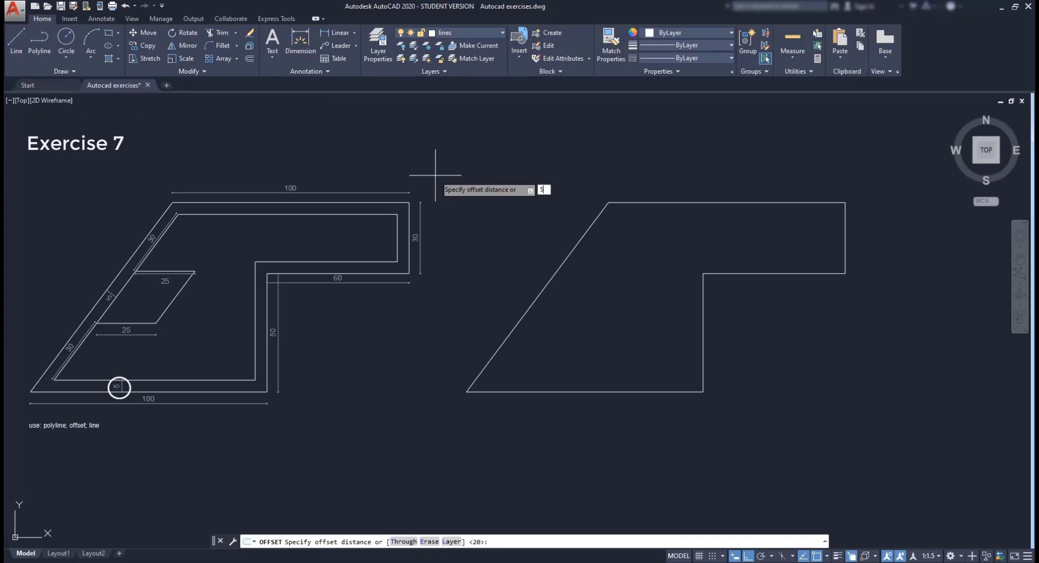
key(Return)
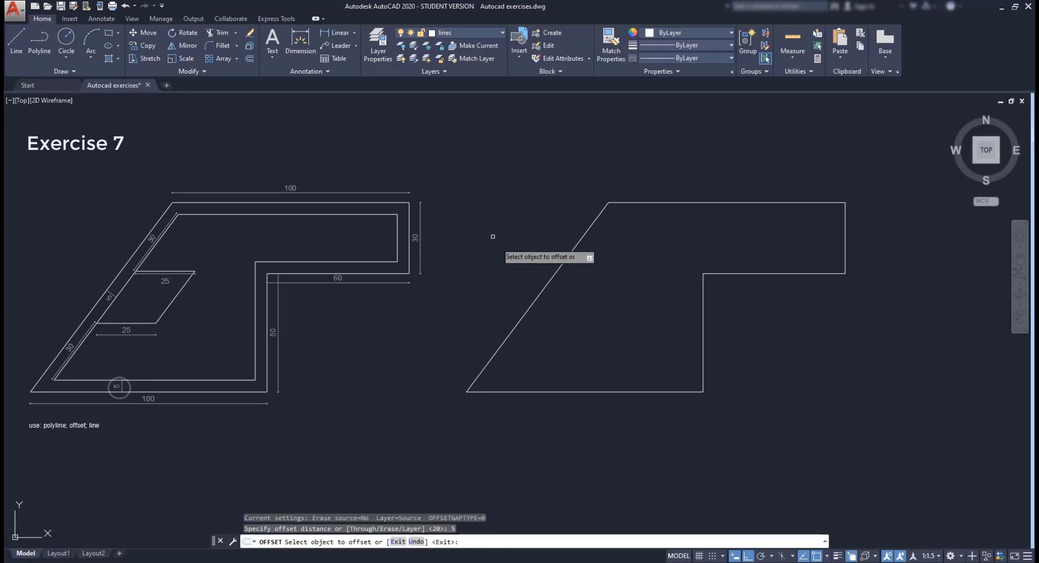
click(567, 391)
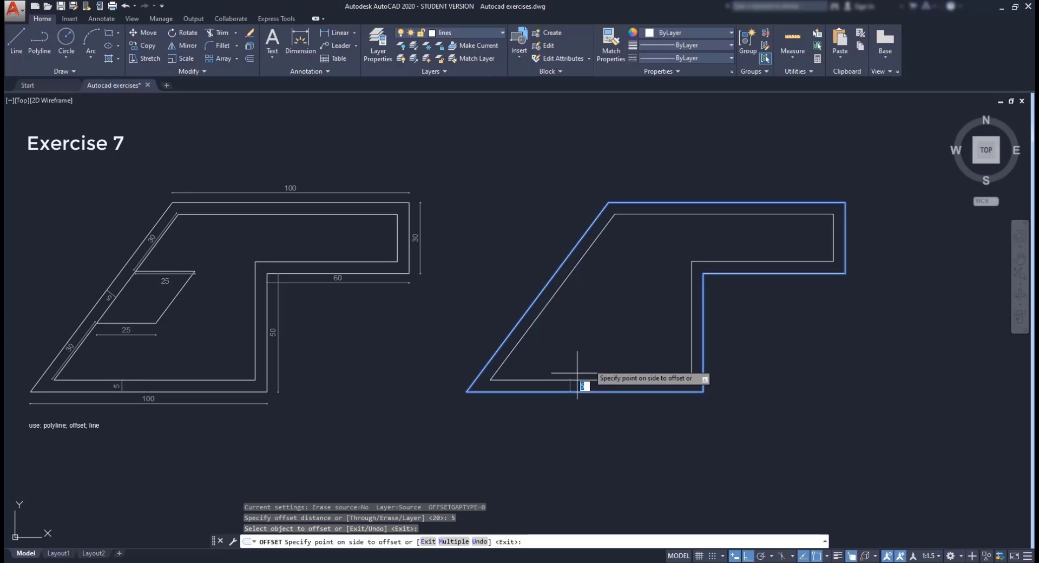
click(593, 360)
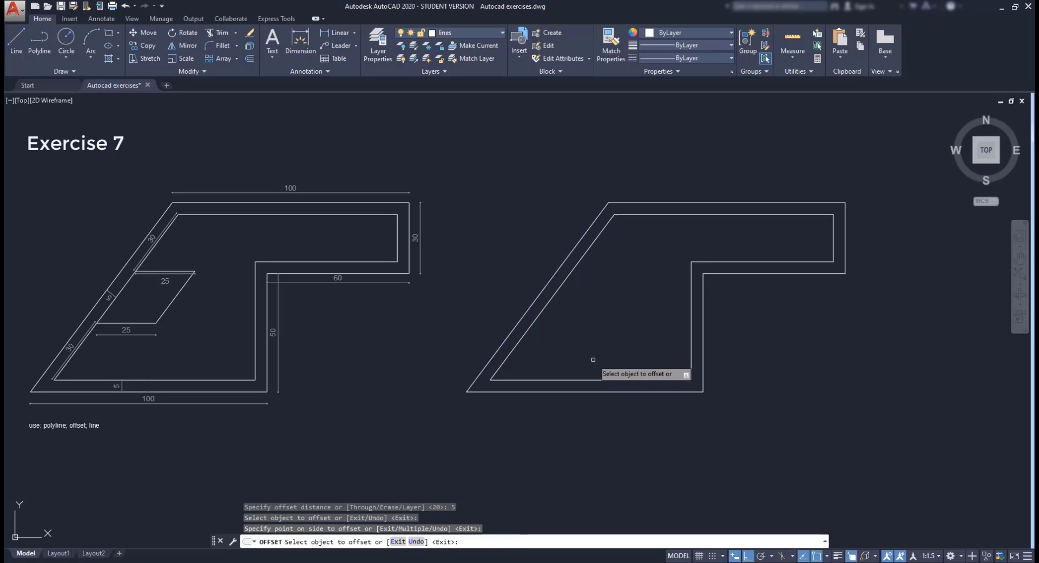
key(Return)
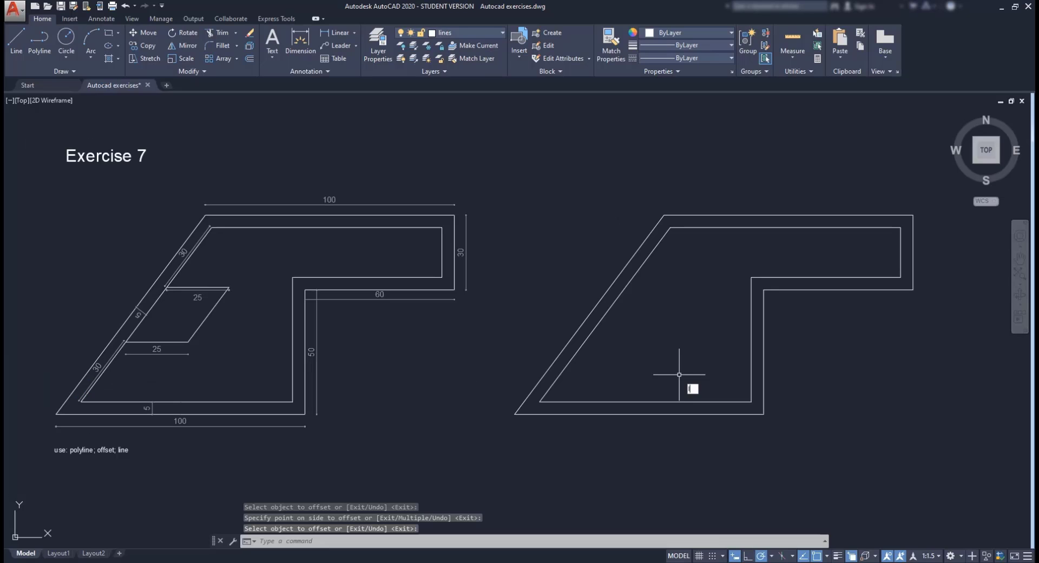
Step: Draw a 25-unit horizontal line to the right, starting 30 units up the inner slanted edge from its lower corner
text(L)
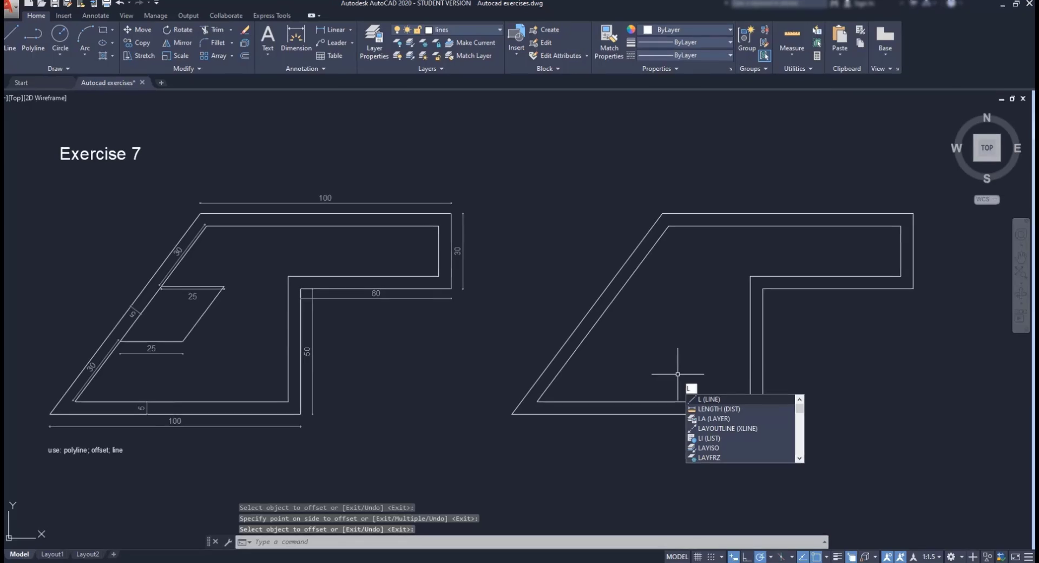
key(Return)
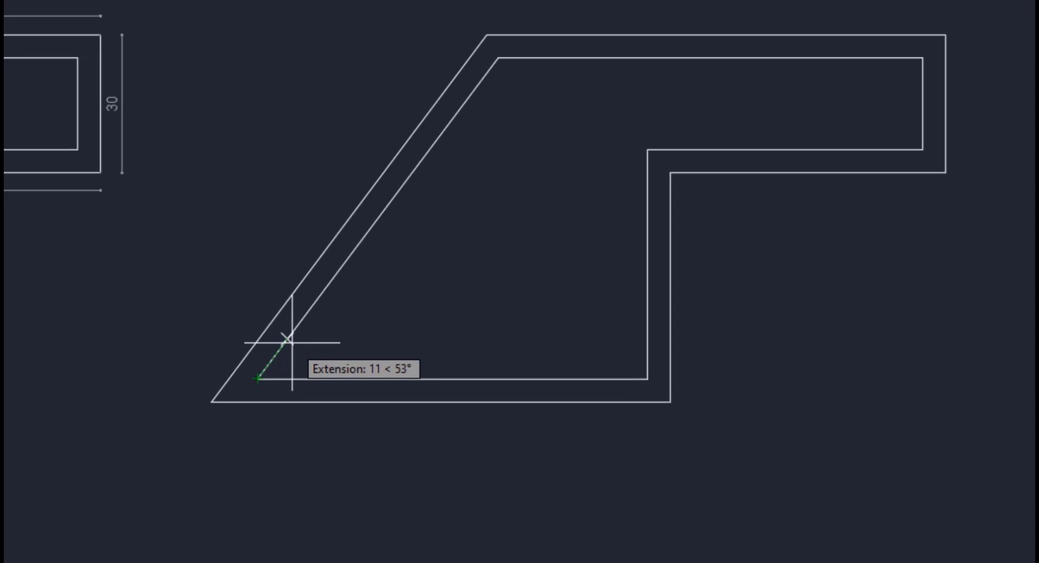
text(30)
key(Return)
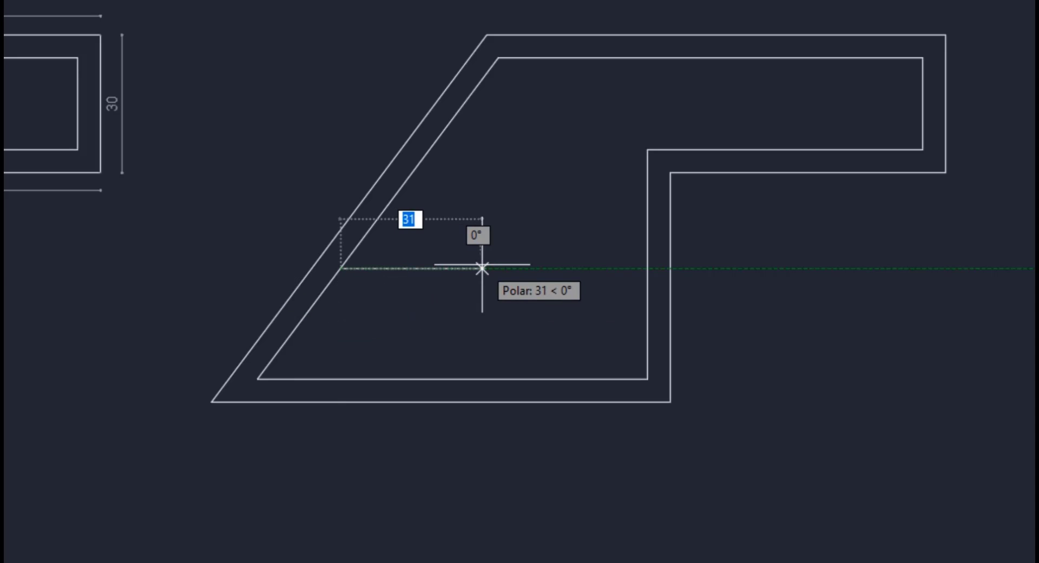
text(25)
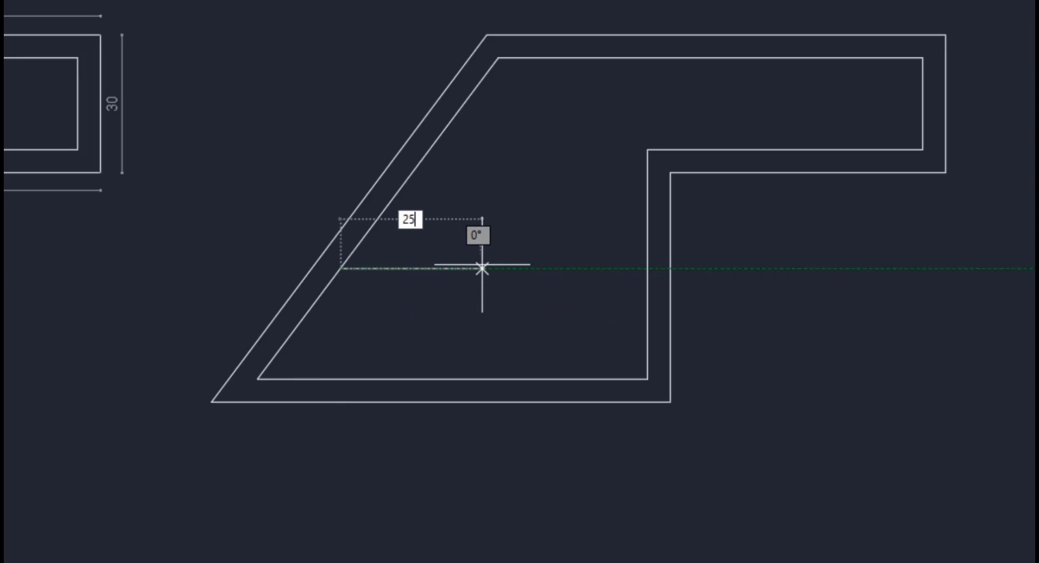
key(Return)
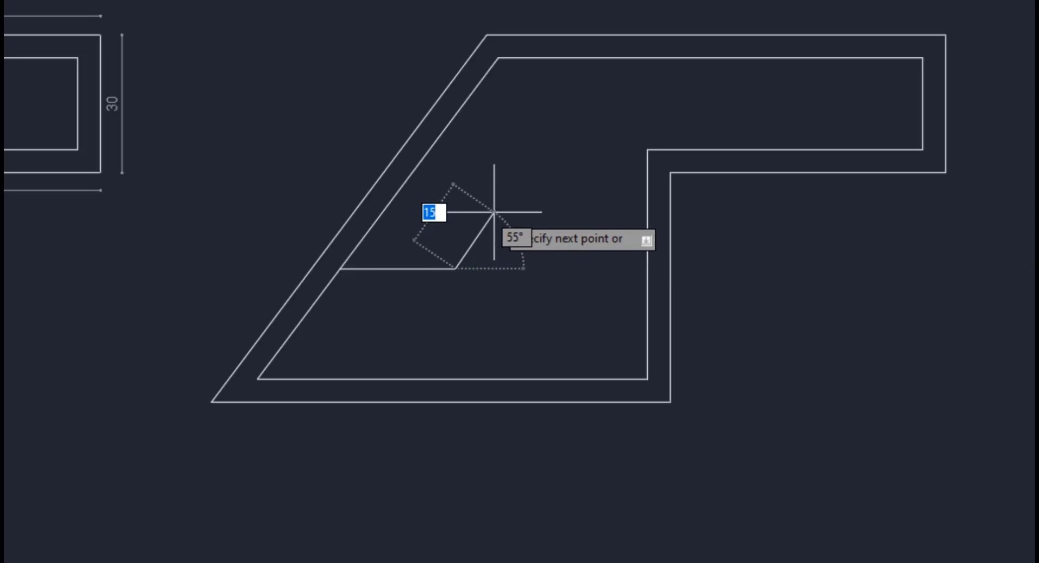
key(Escape)
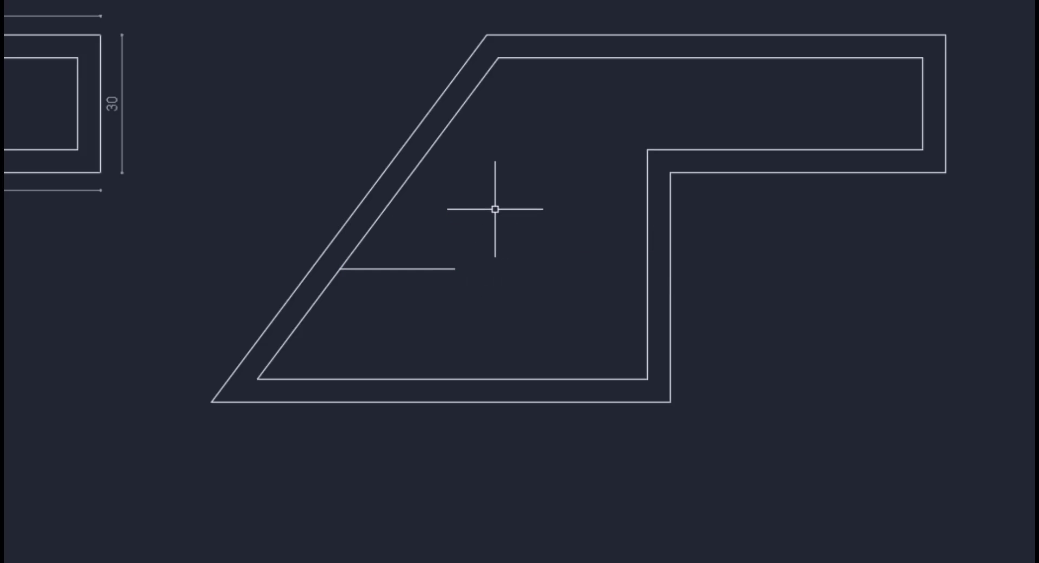
Step: Draw a 25-unit line rightward from 30 units below the inner slanted edge's upper corner and connect it to the lower line's free end
key(space)
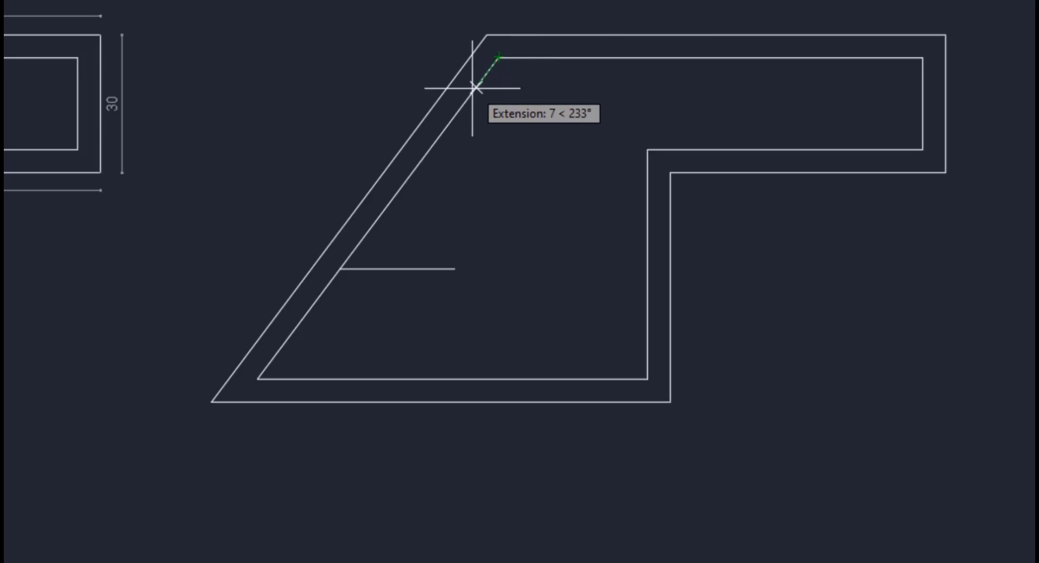
text(30)
key(Return)
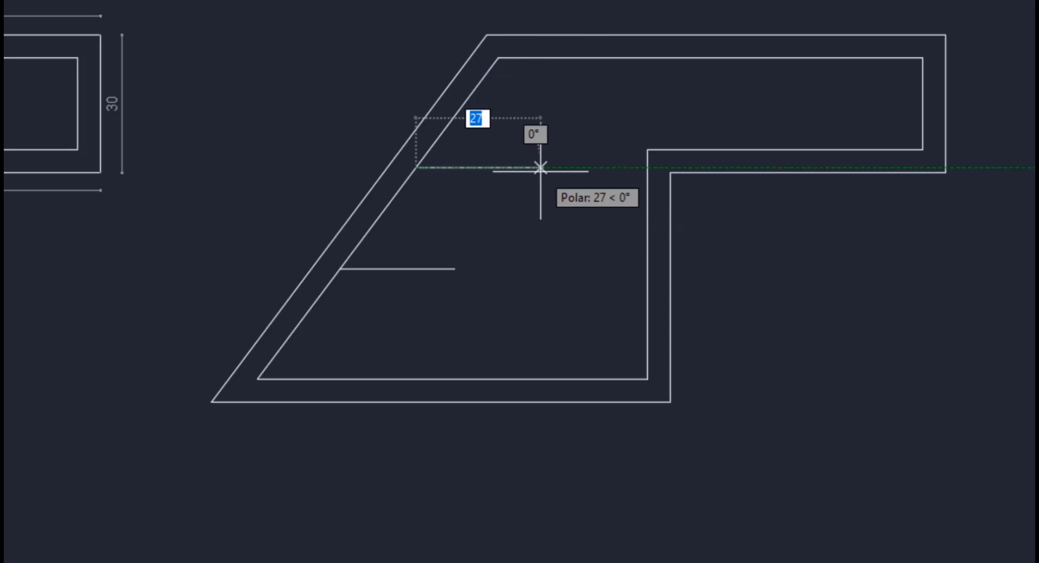
text(25)
key(Return)
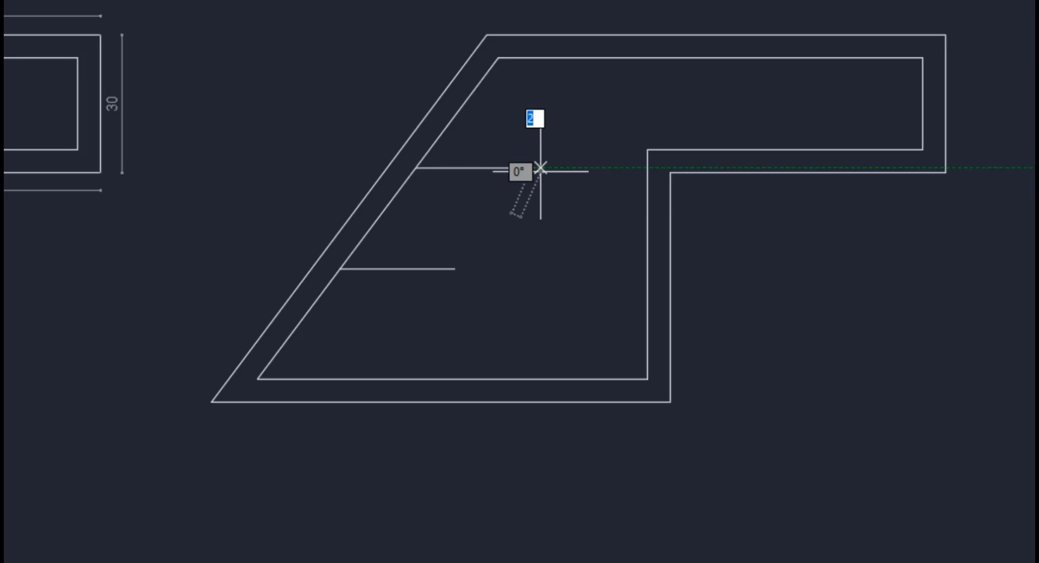
click(456, 269)
key(Escape)
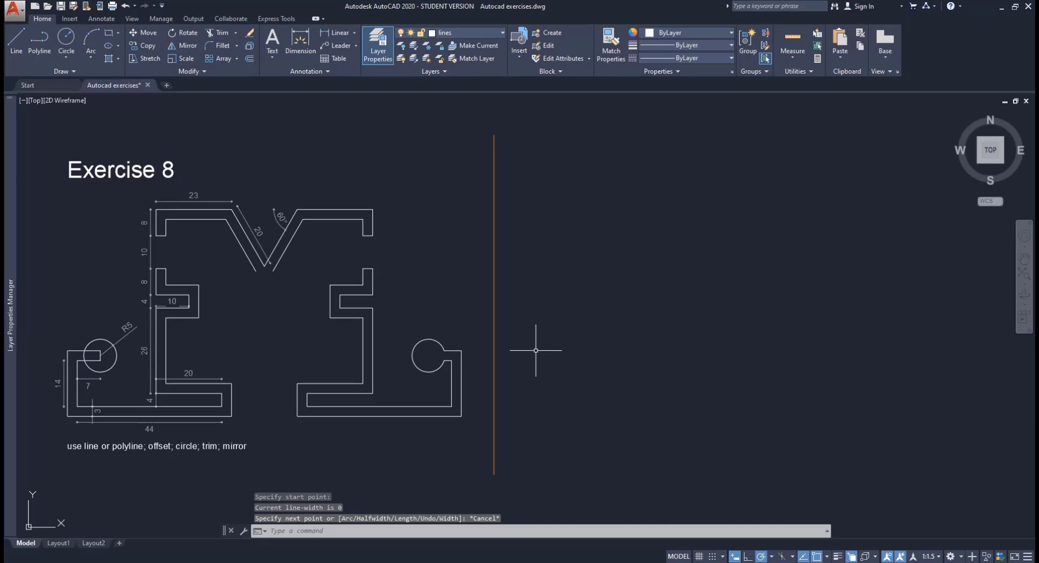
Step: Begin a polyline beside the Exercise 8 reference with a segment 7 units left and, with Ortho on, 14 units down
text(PL)
key(Return)
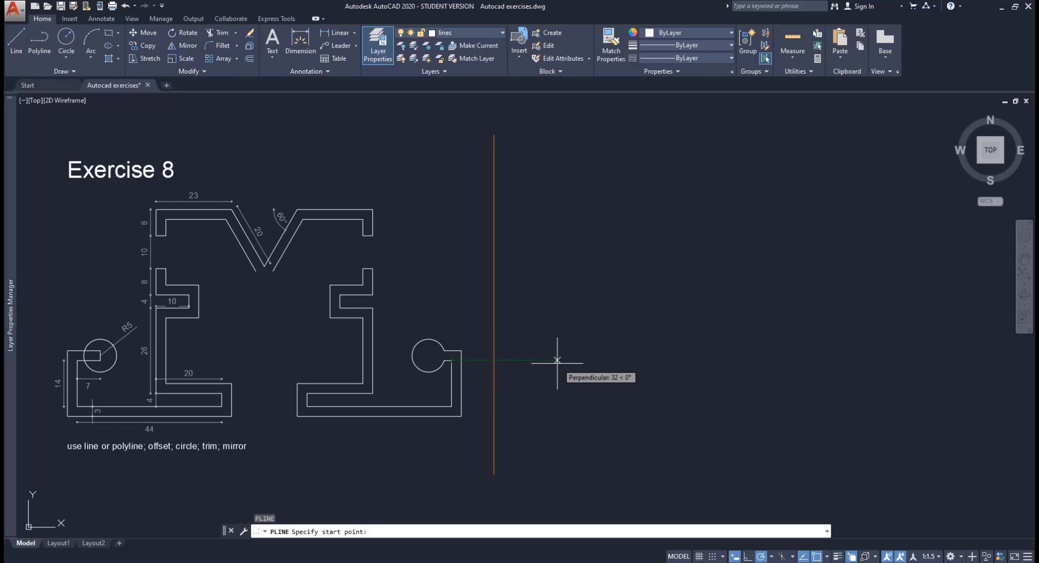
click(559, 360)
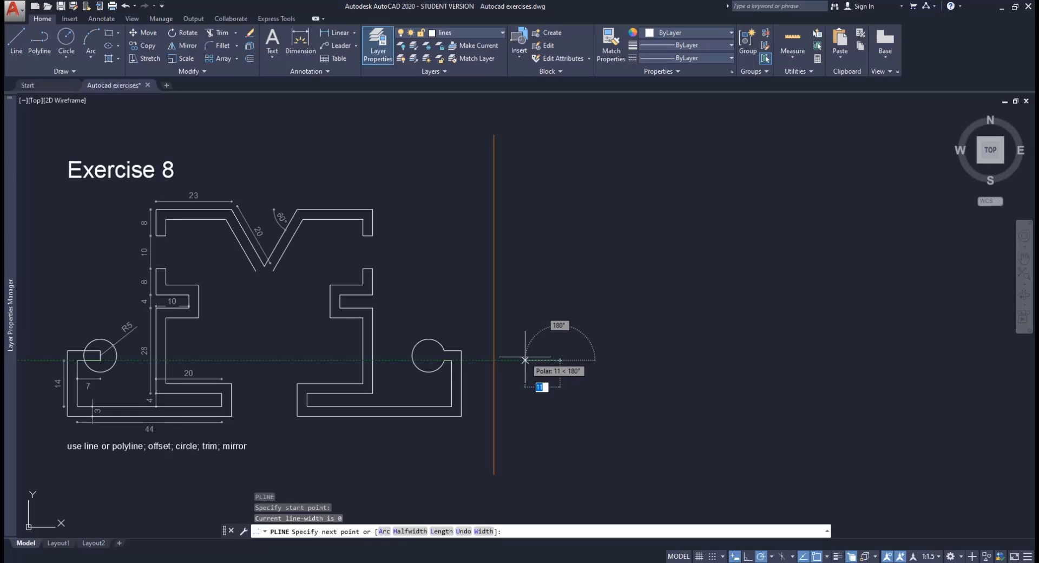
text(7)
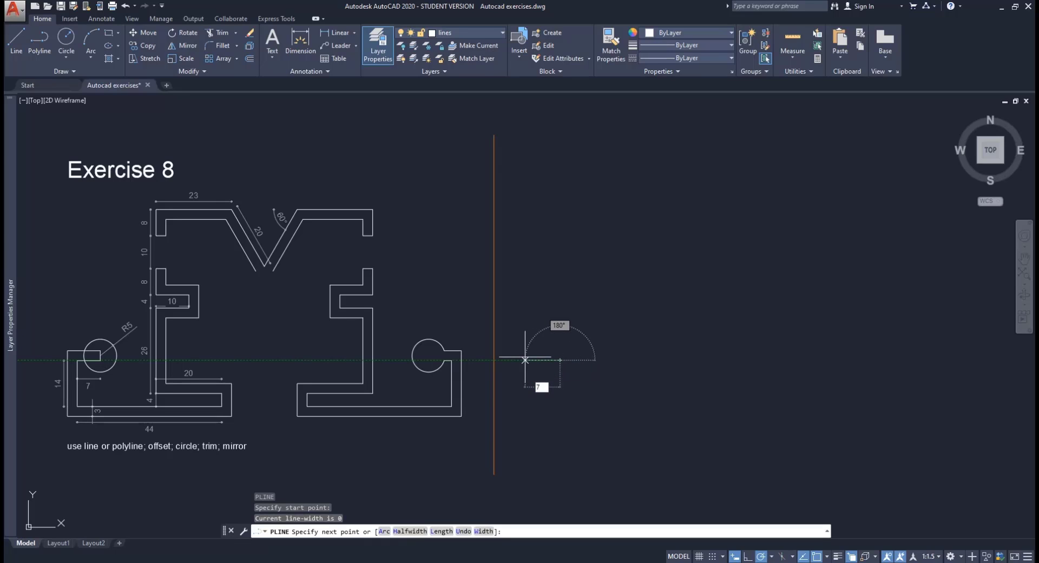
key(Return)
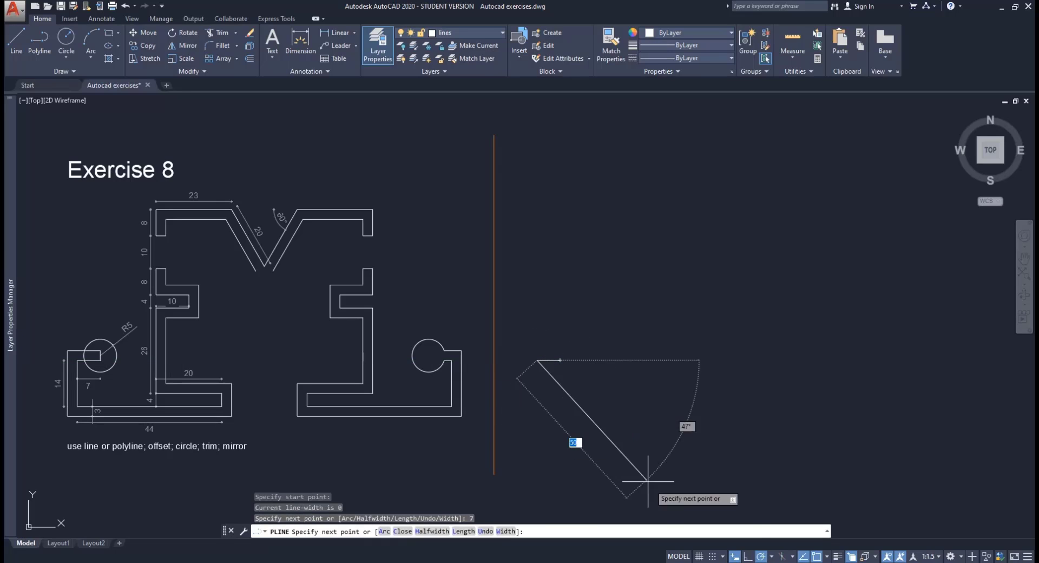
click(747, 557)
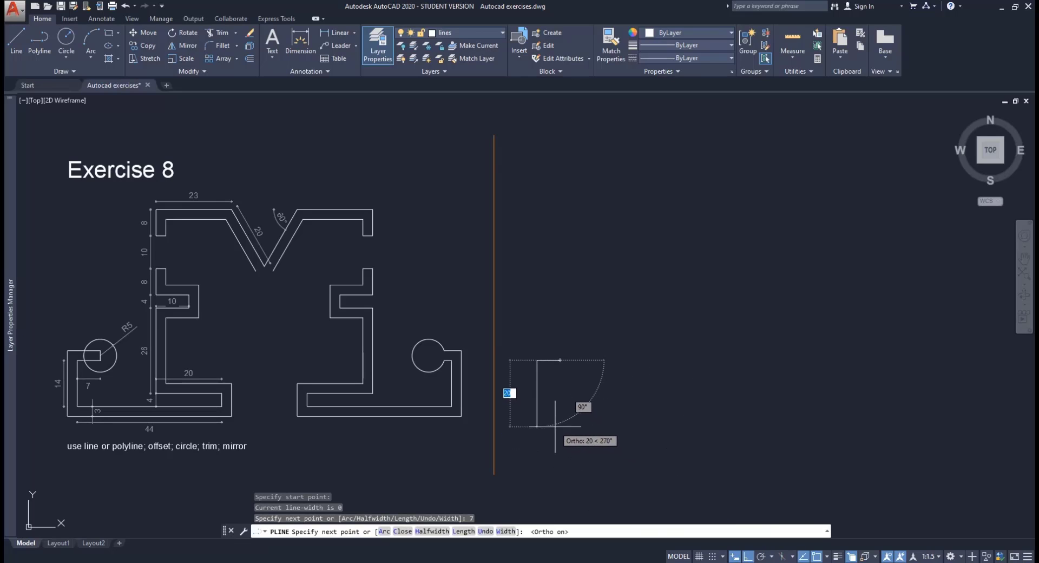
text(14)
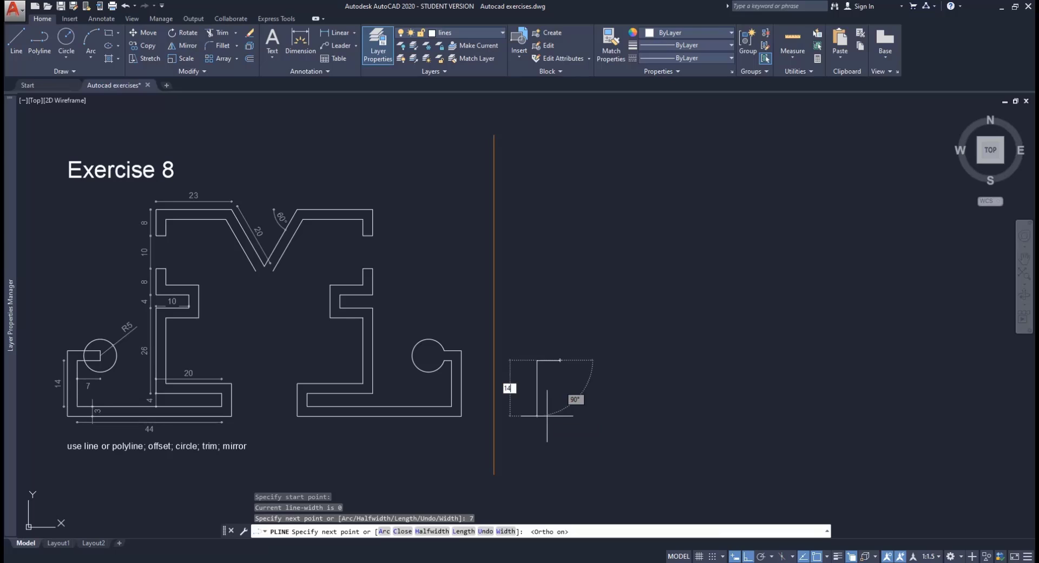
key(Return)
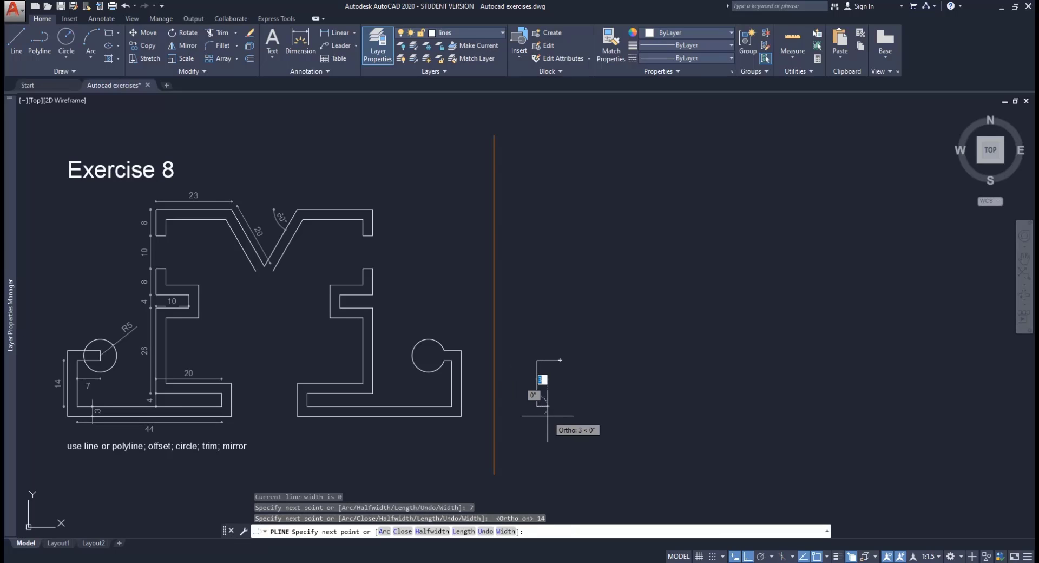
Step: Continue the polyline 44 units right, 4 up and 20 left to form the profile's foot
text(44)
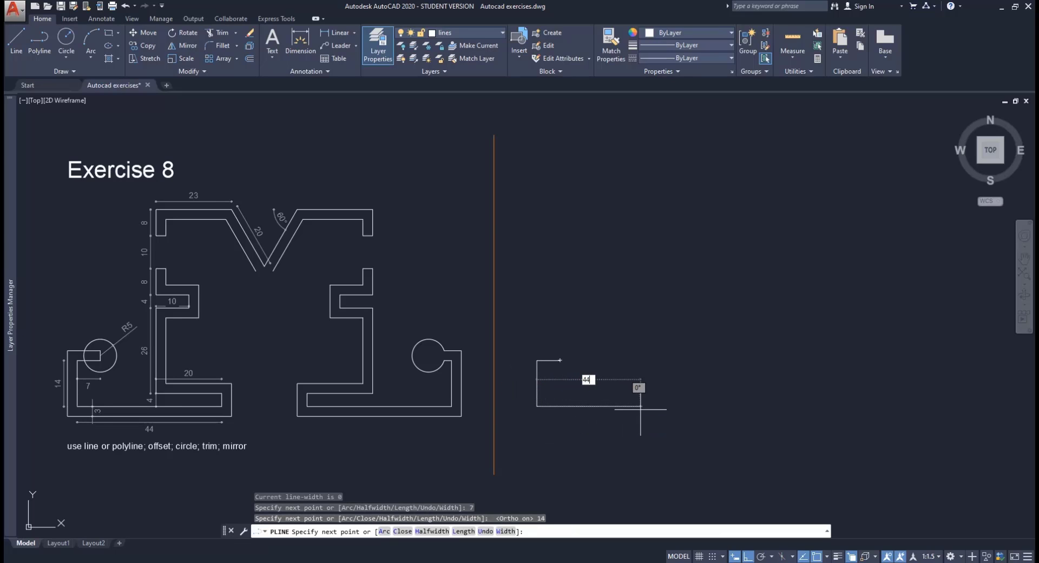
key(Return)
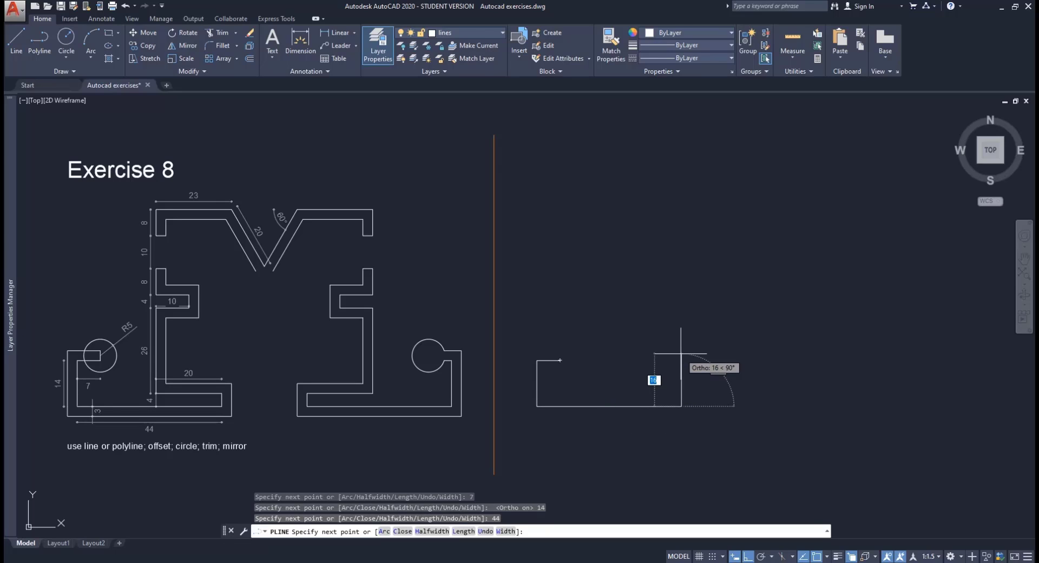
text(4)
key(Return)
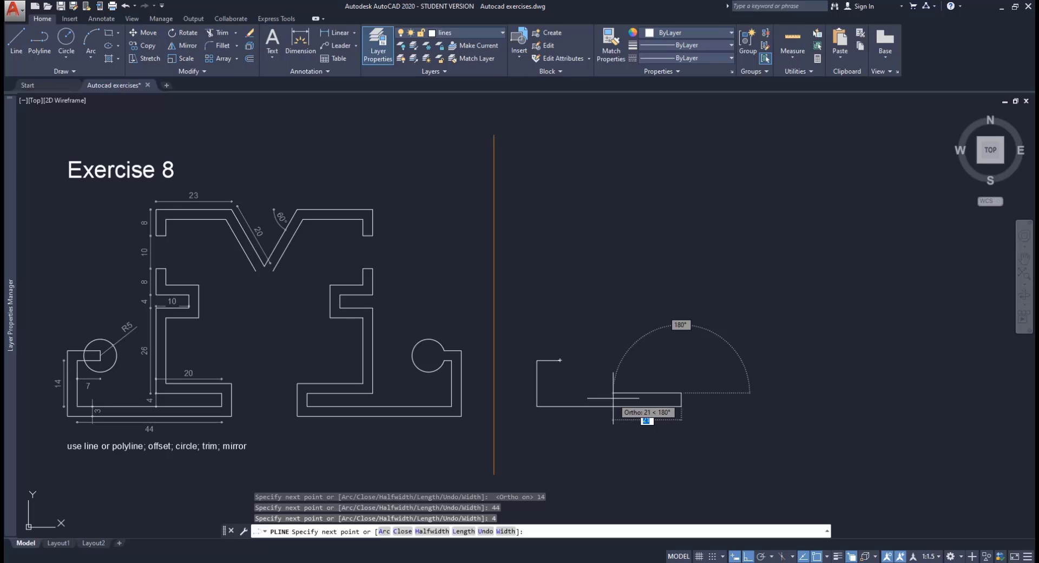
text(20)
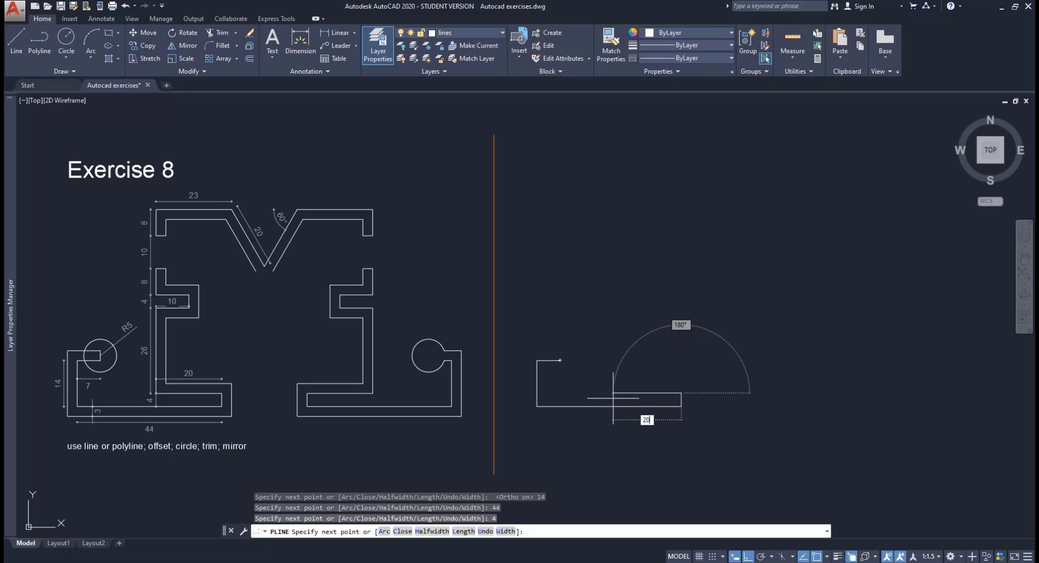
key(Return)
Step: Continue the polyline 26 units up, then form the notch with segments 10 right, 4 up and 10 left
text(26)
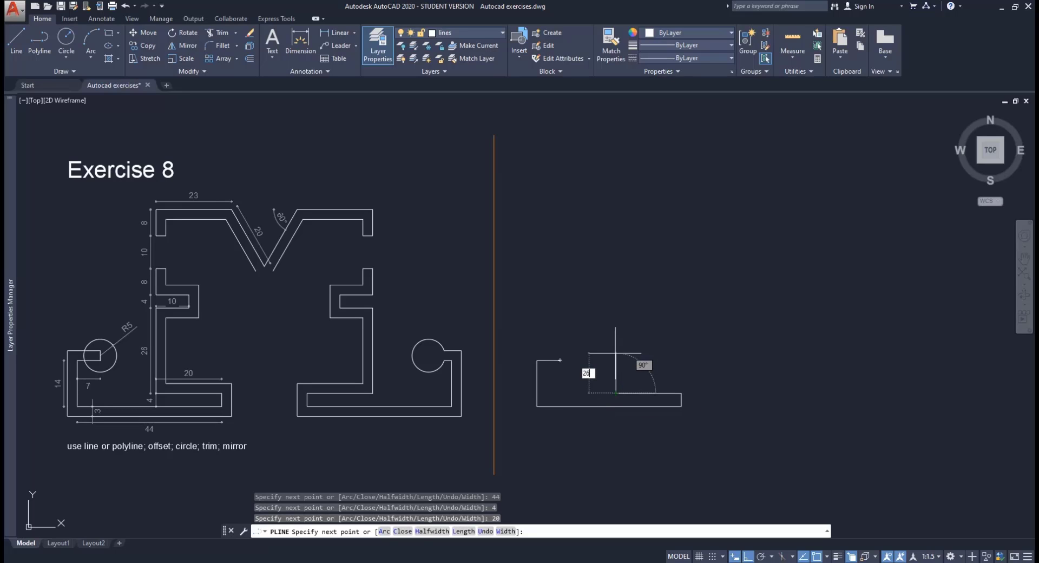
key(Return)
text(10)
key(Return)
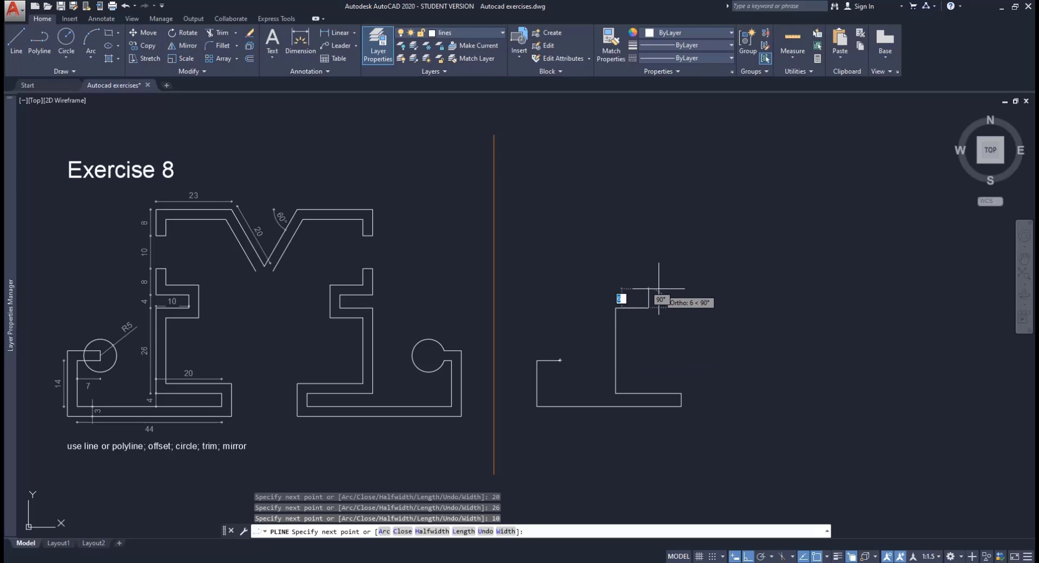
text(4)
key(Return)
text(10)
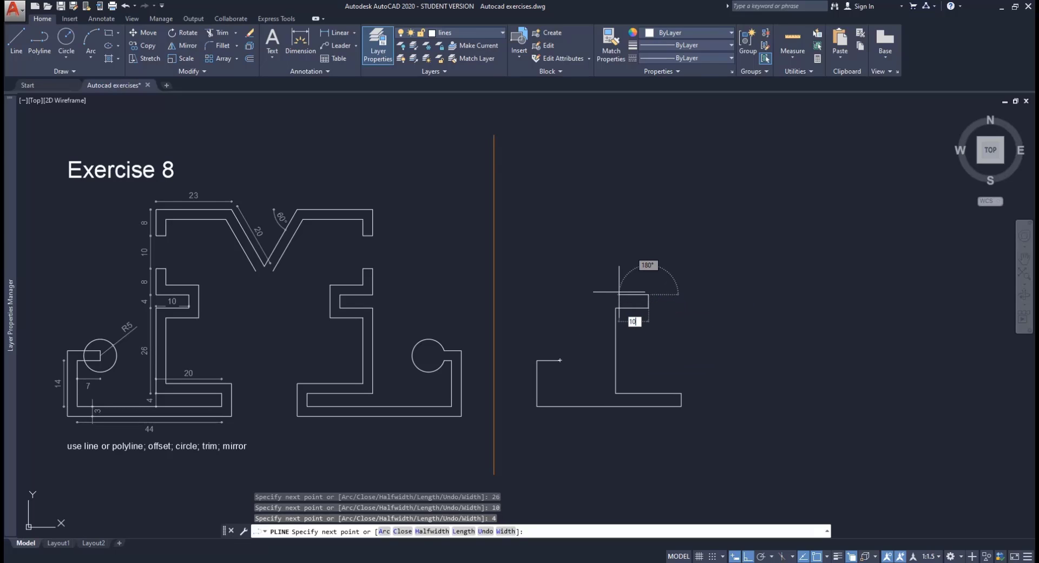
key(Return)
Step: Extend the polyline upward by segments of 8, 10 and 8 units, followed by 23 units right along the upper edge
text(8)
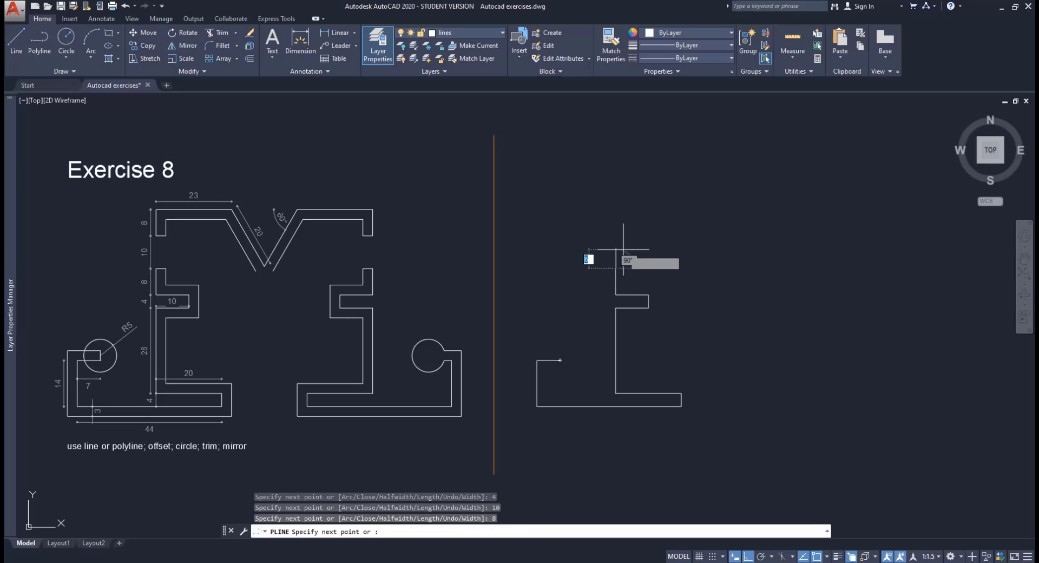
key(Return)
text(10)
key(Return)
text(8)
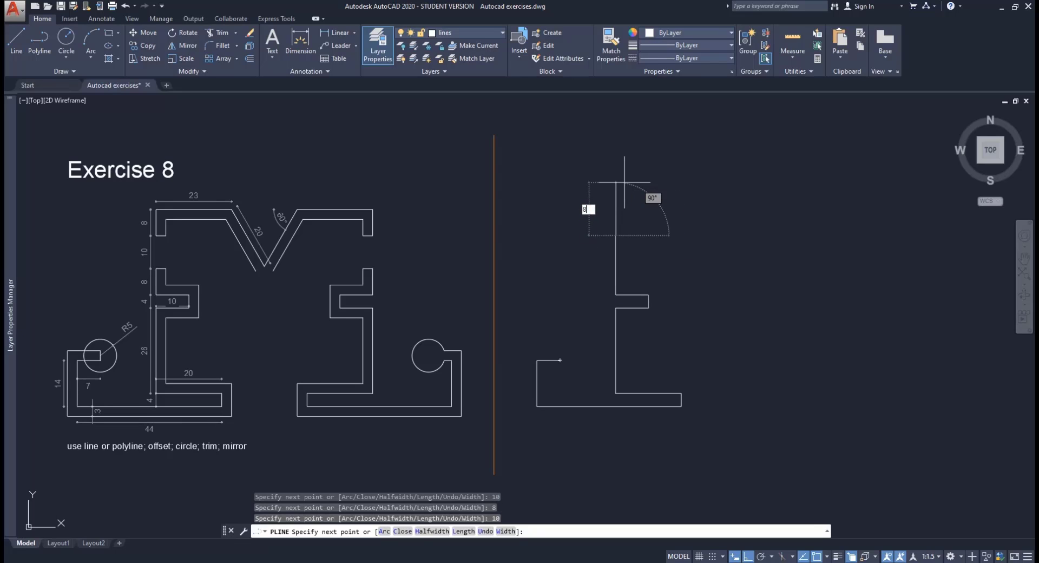
key(Return)
text(23)
key(Return)
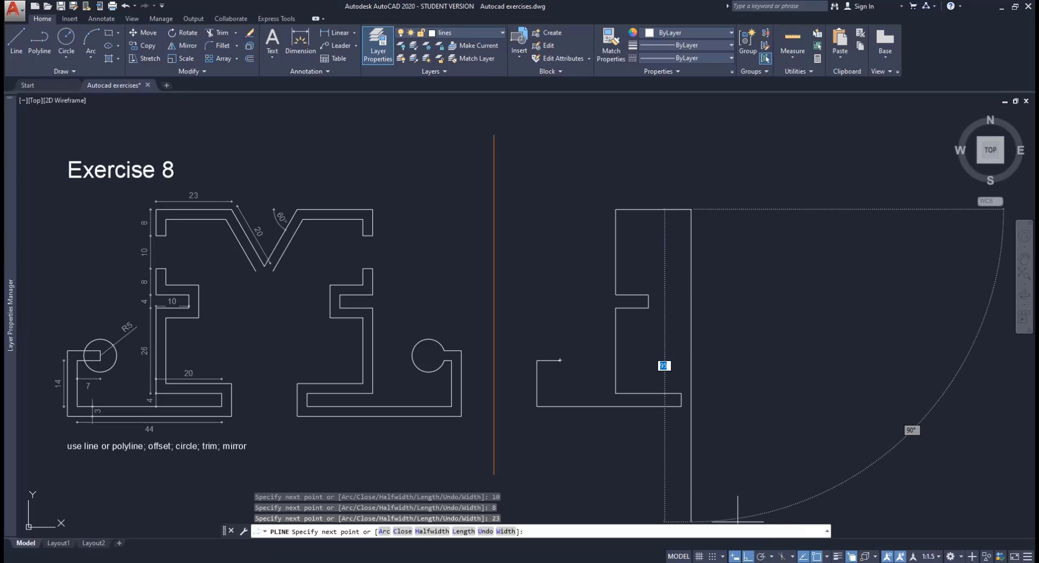
Step: Turn on polar tracking and finish the polyline with a 20-unit segment sloping down to the right at 60°
key(F10)
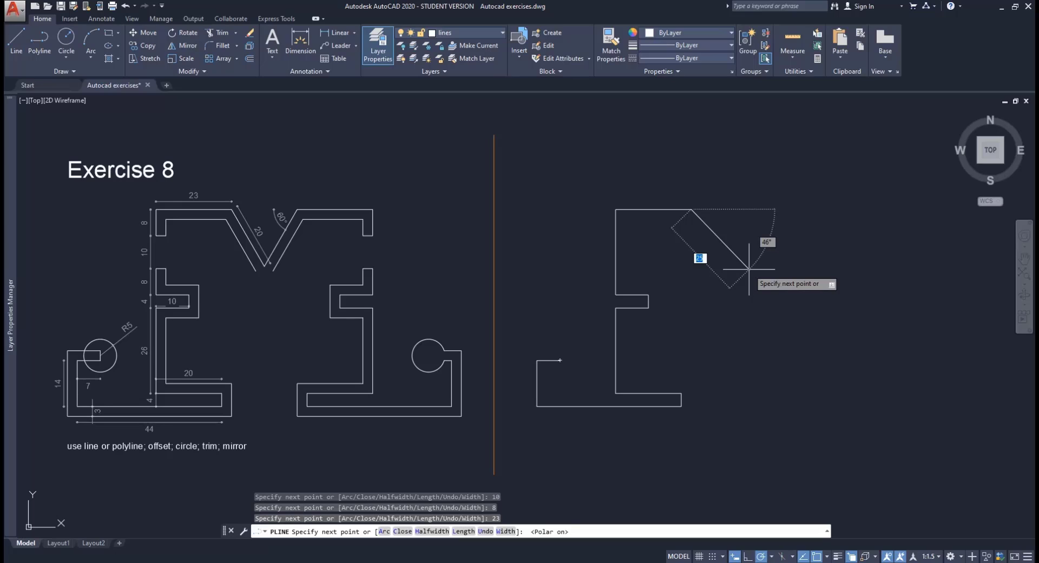
text(20)
key(Tab)
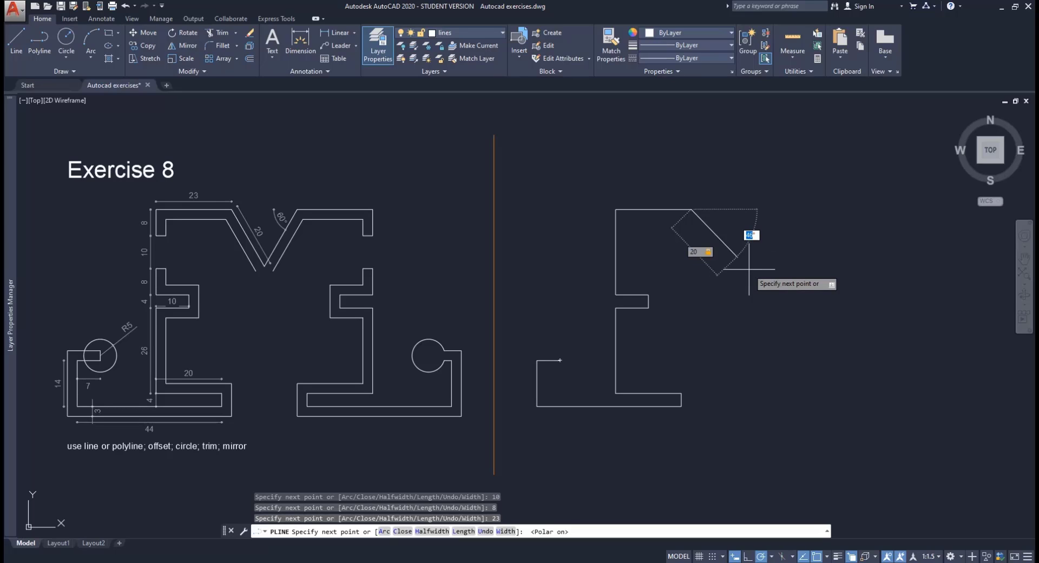
text(60)
key(Return)
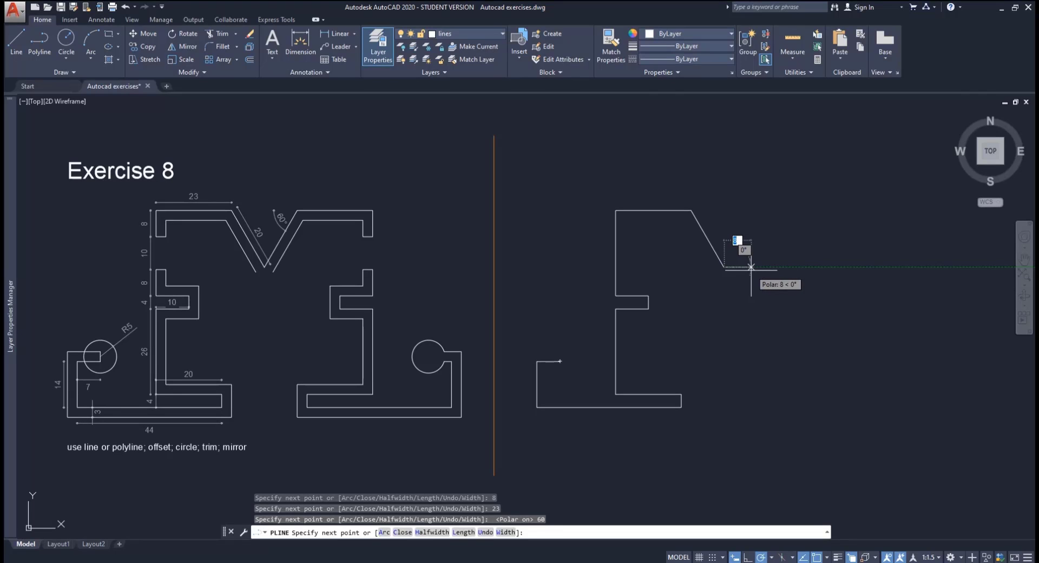
key(Escape)
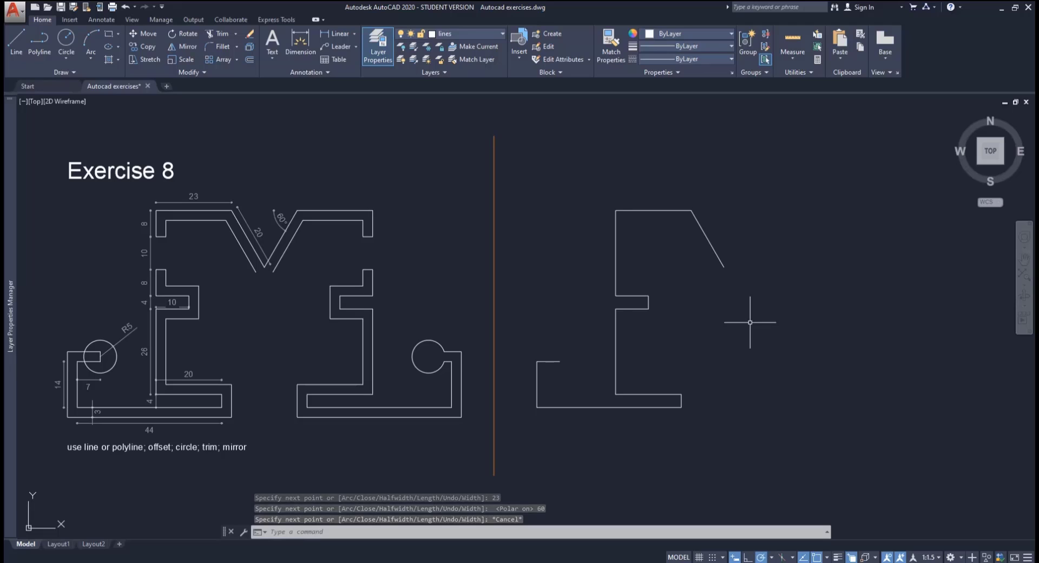
Step: Offset the profile polyline 3 units toward the outer side of its lower-left arm
text(o)
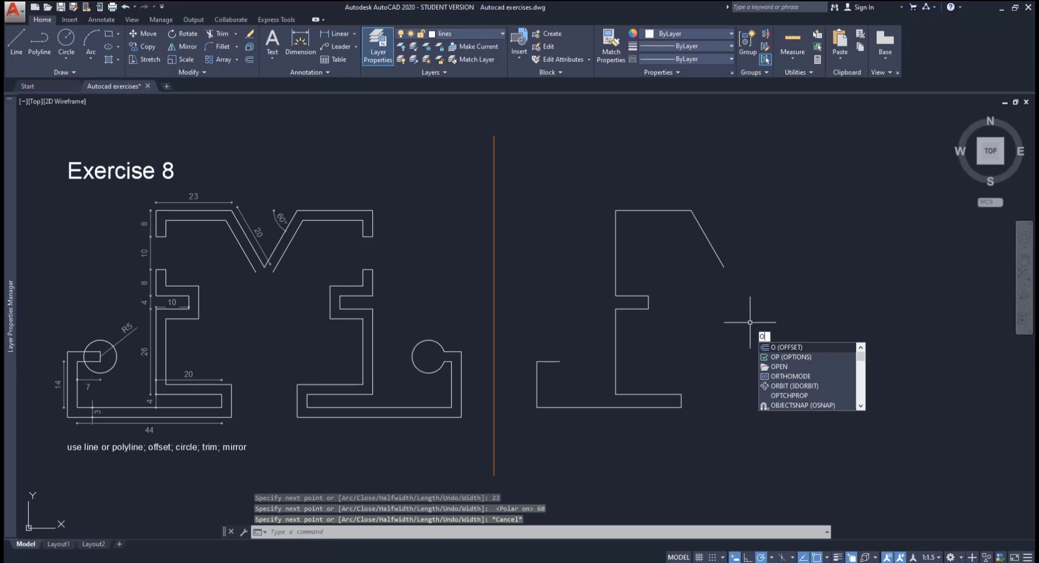
key(Return)
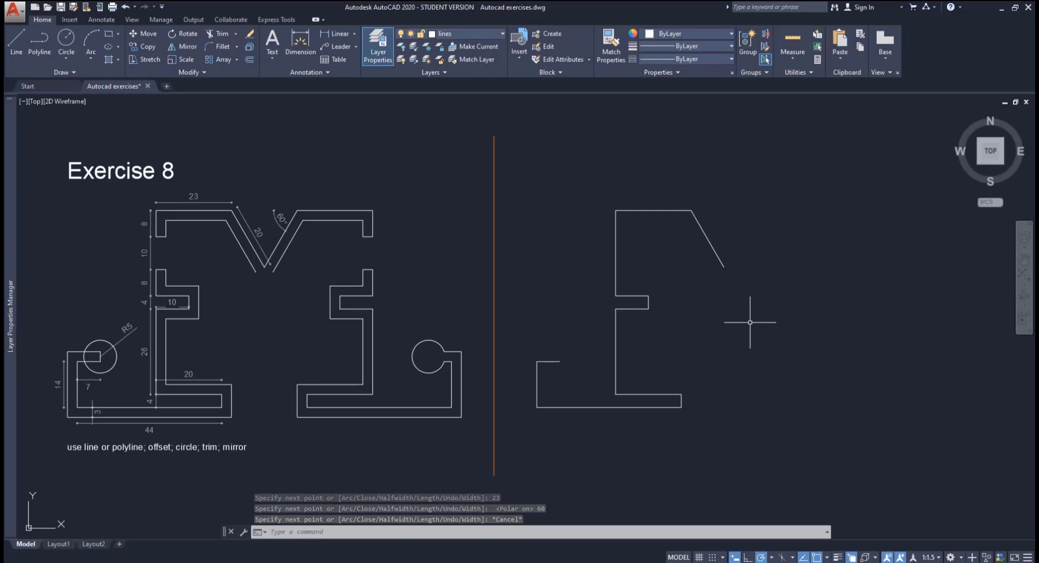
text(o)
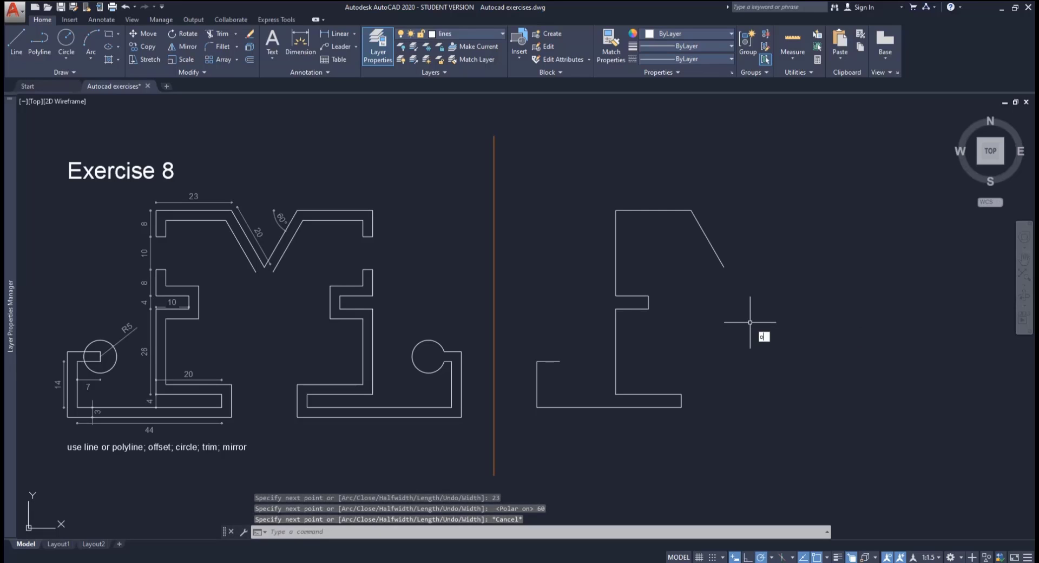
key(Return)
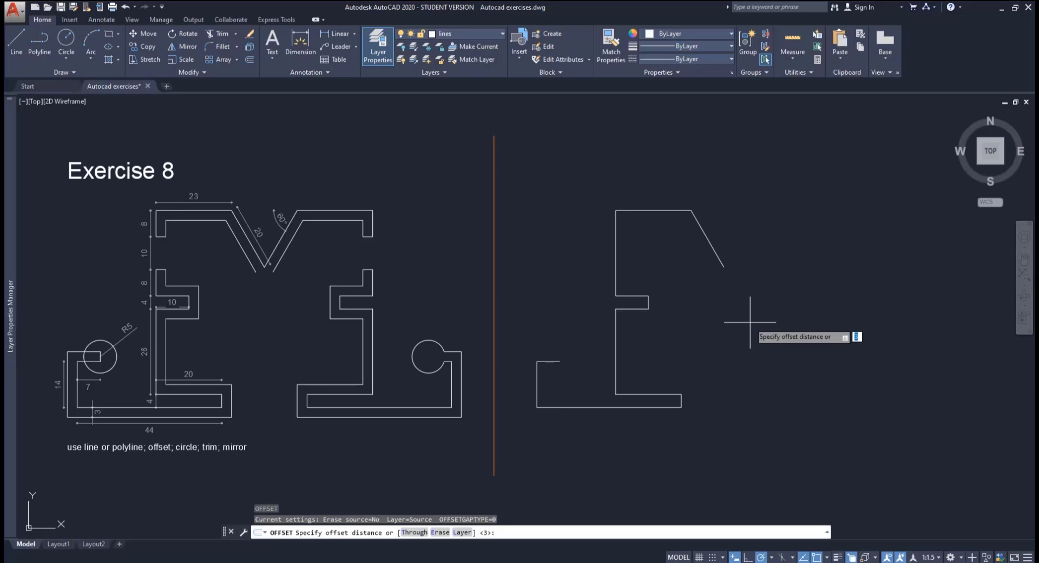
text(3)
key(Return)
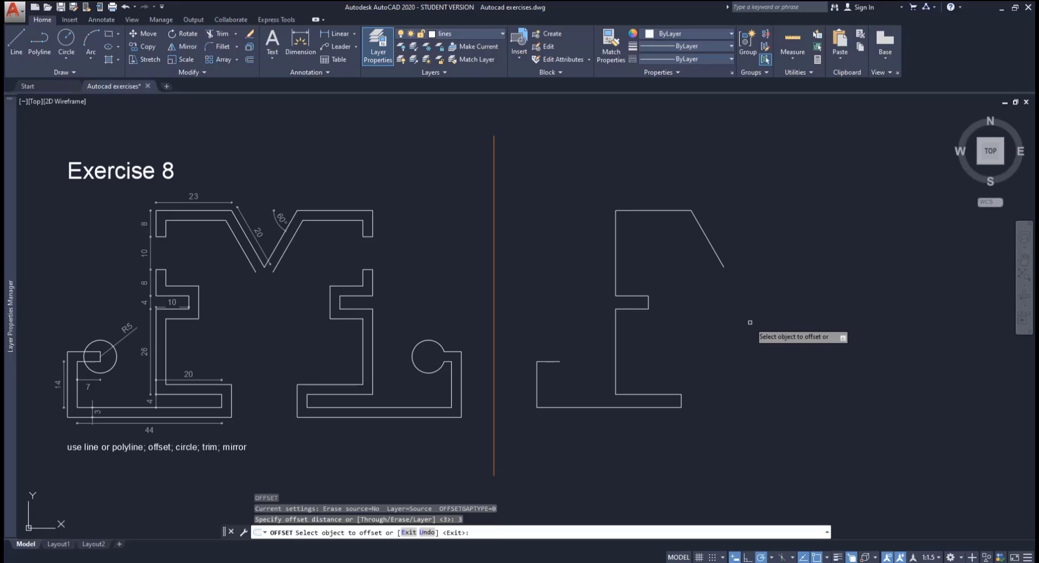
click(537, 390)
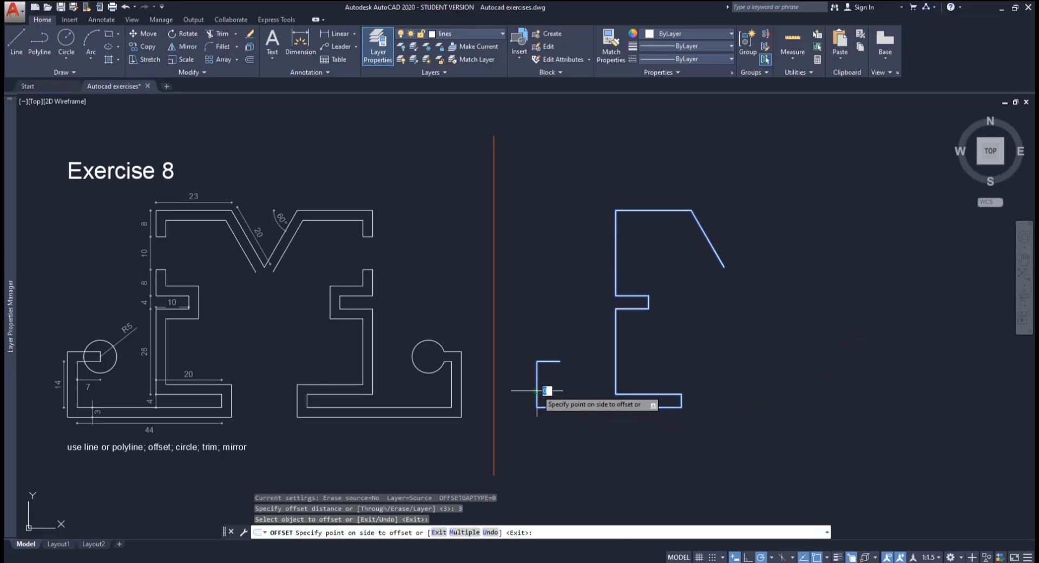
click(511, 373)
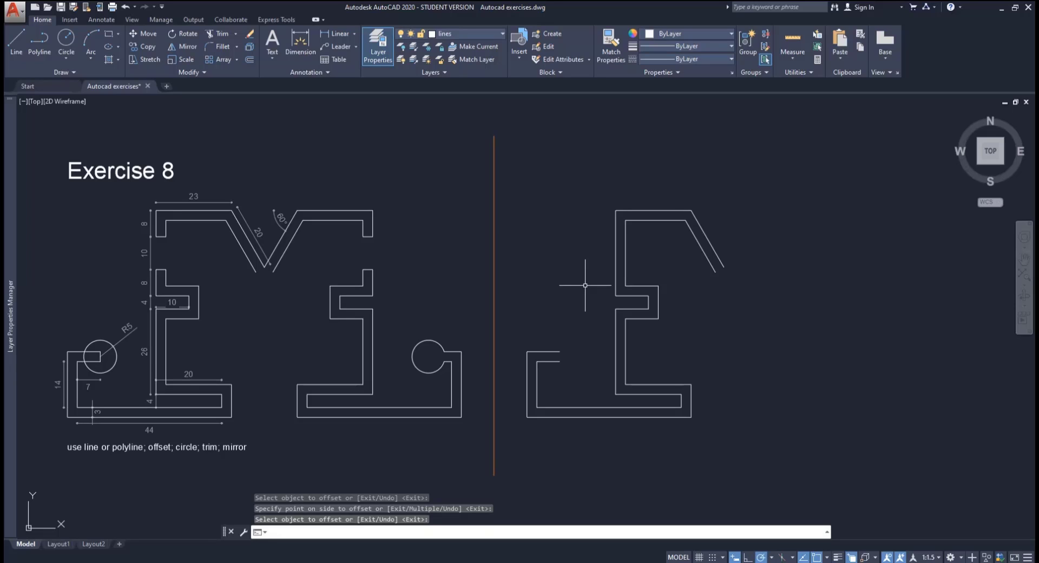
Step: Draw a line closing the open end of the short lower-left arm between the two parallel polylines
text(L)
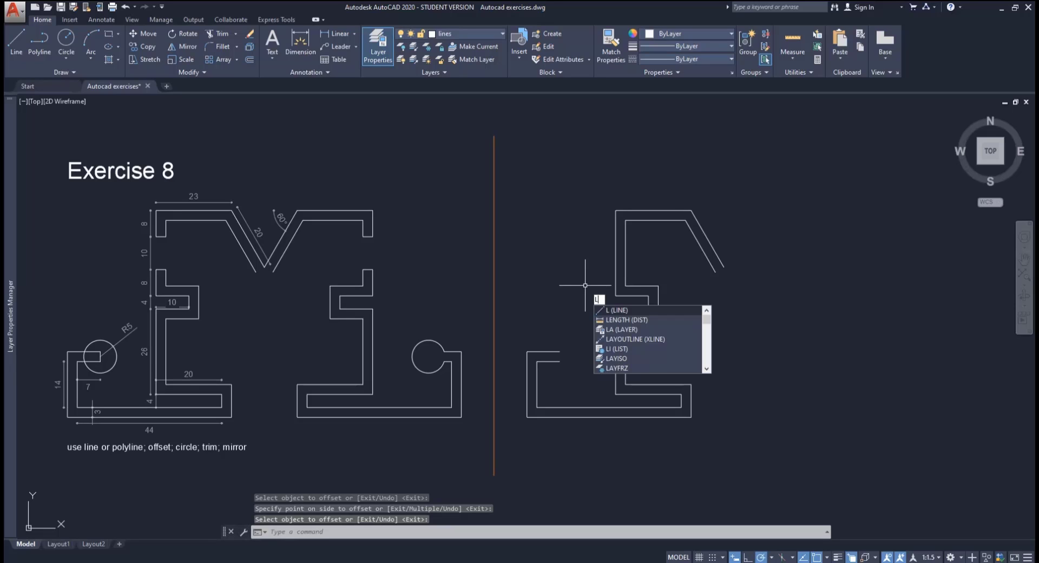
key(Return)
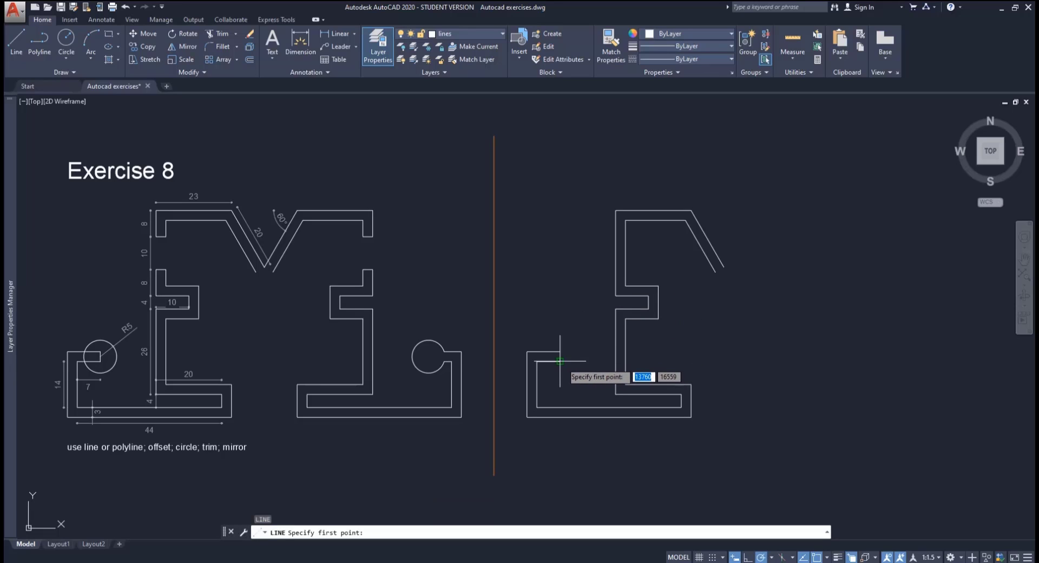
click(560, 352)
click(559, 360)
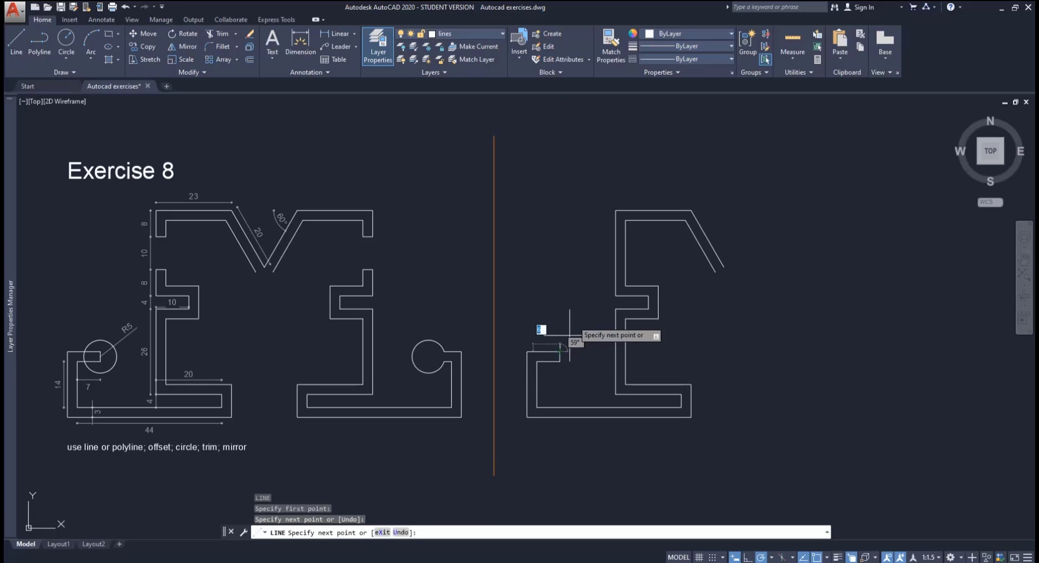
key(Escape)
Step: Draw a circle of radius 5 centred on the midpoint of the short arm's closing line
text(c)
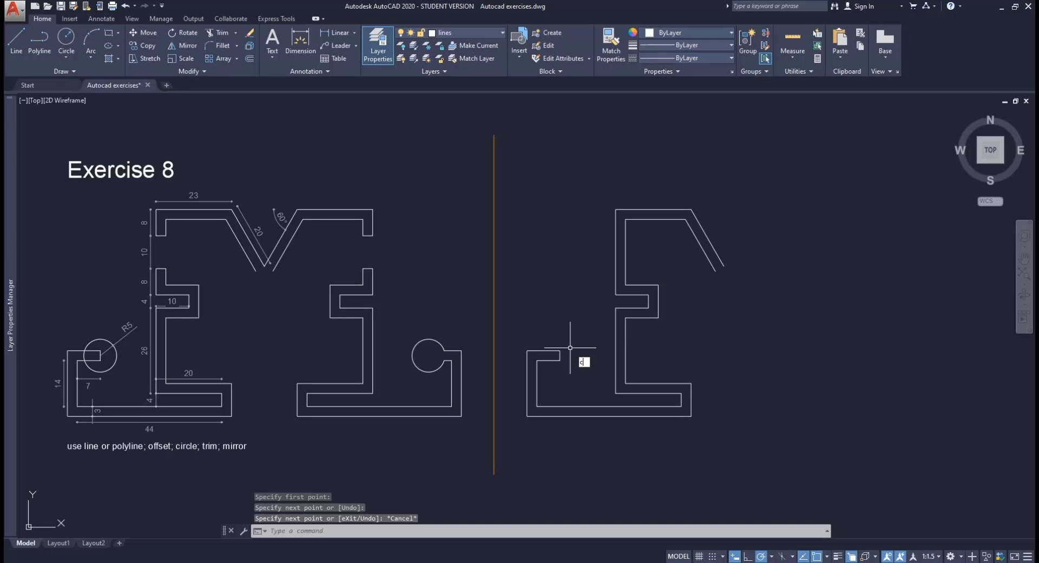
key(Return)
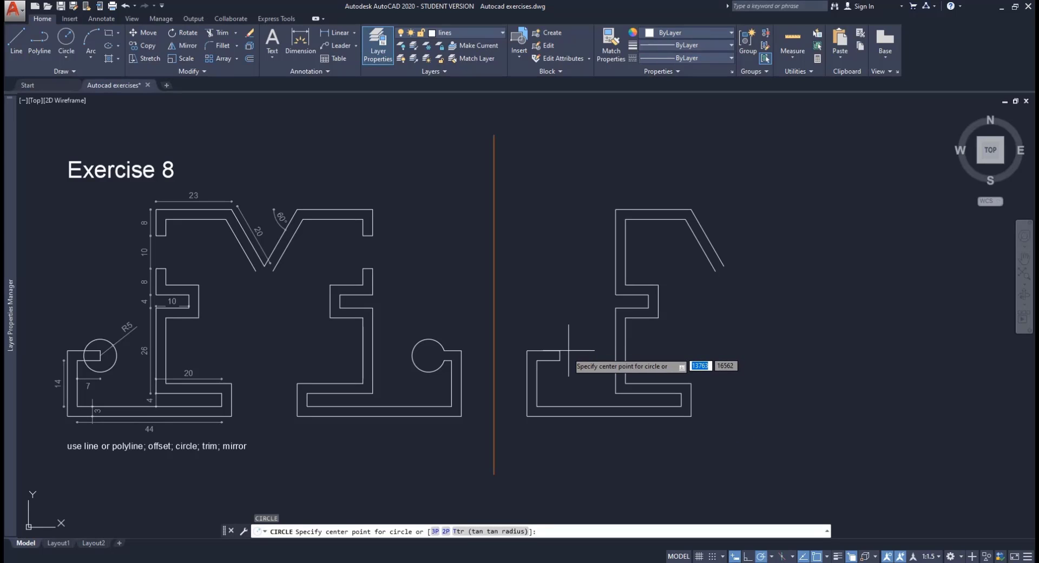
scroll(564, 352, up, 3)
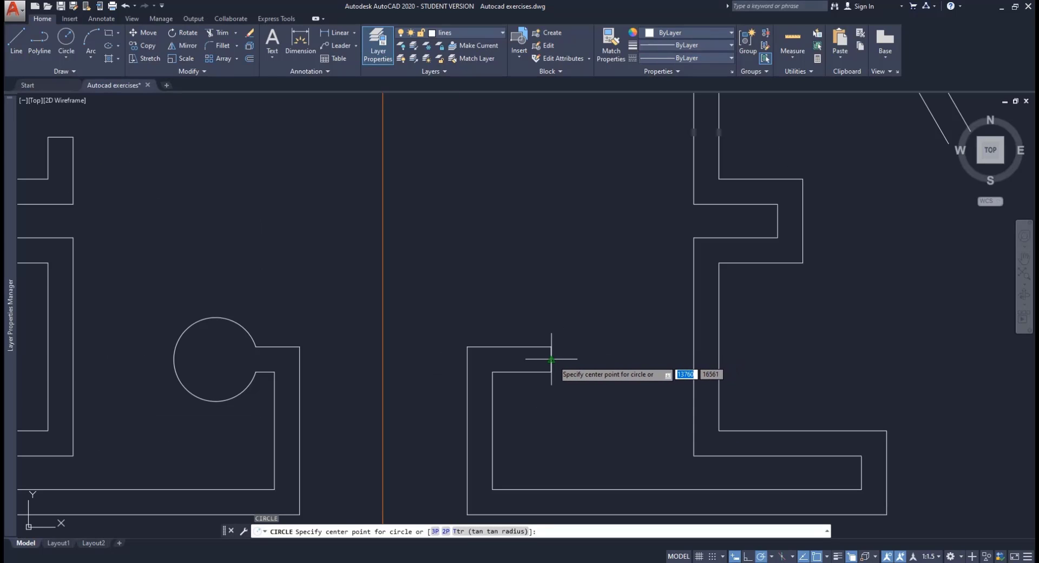
click(551, 359)
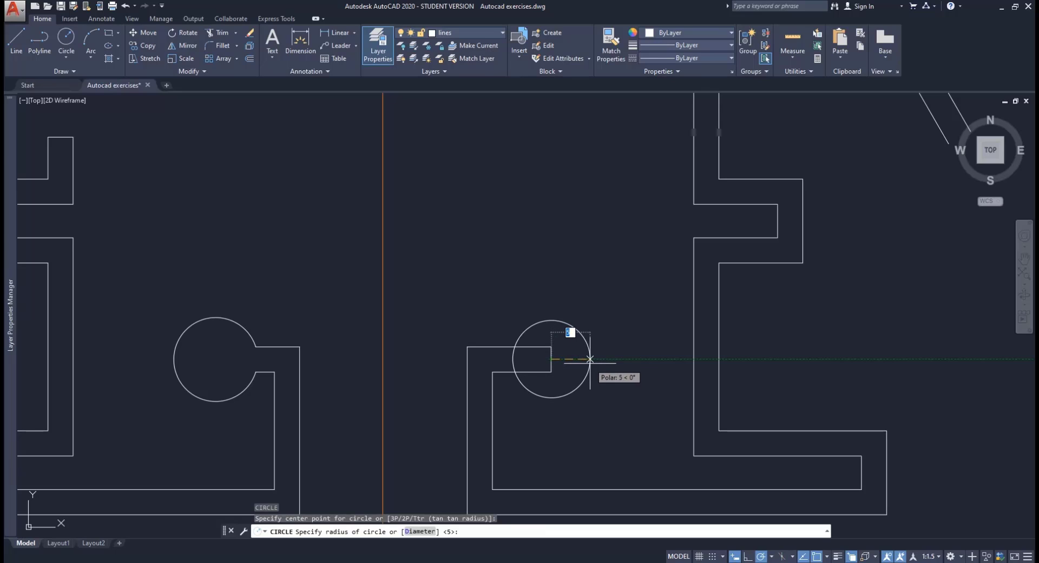
text(5)
key(Return)
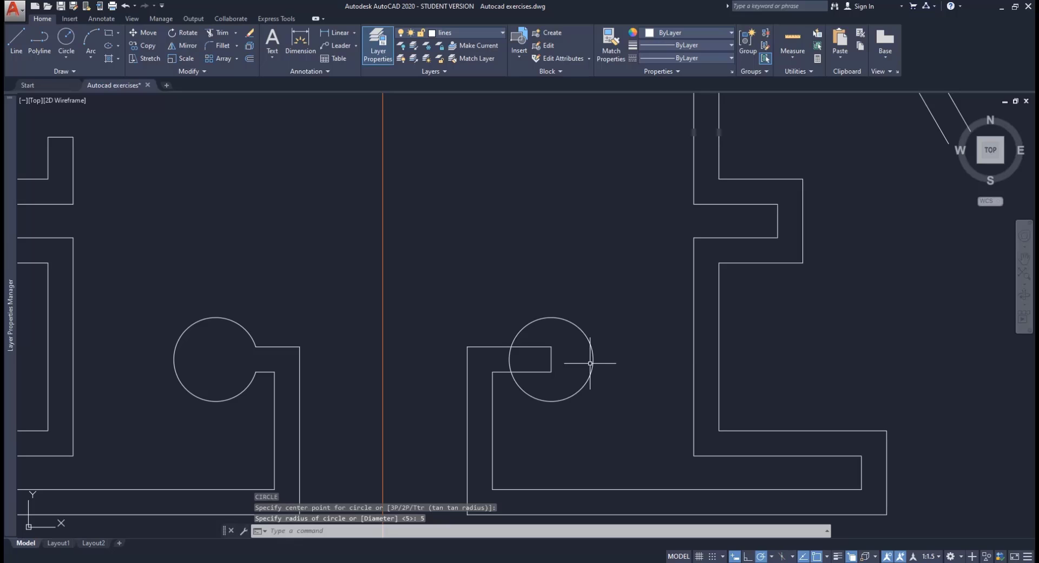
Step: Draw a horizontal line across the double vertical wall at the vertex 8 units above the notch
scroll(590, 364, down, 4)
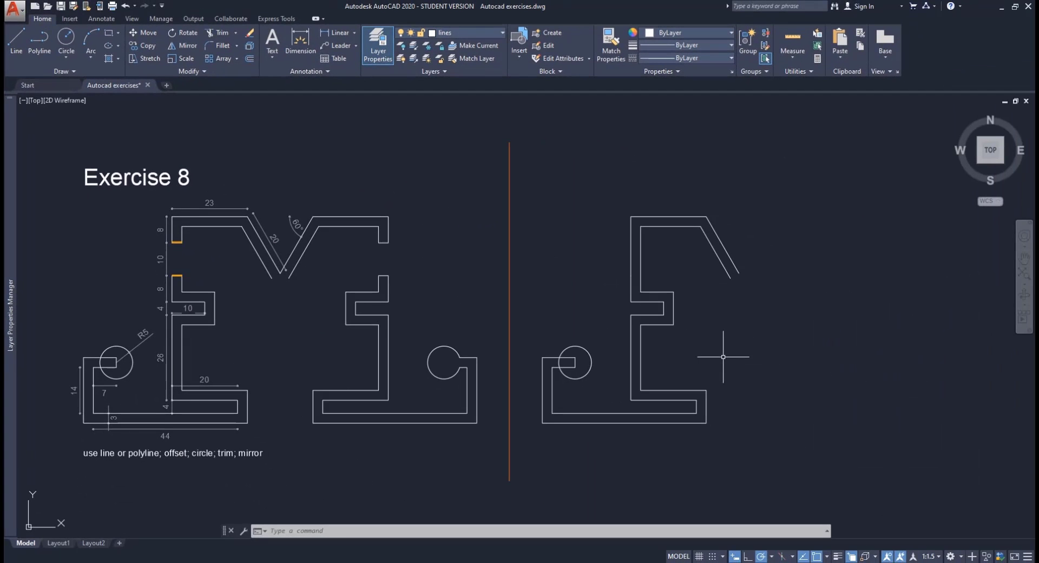
key(Escape)
text(L)
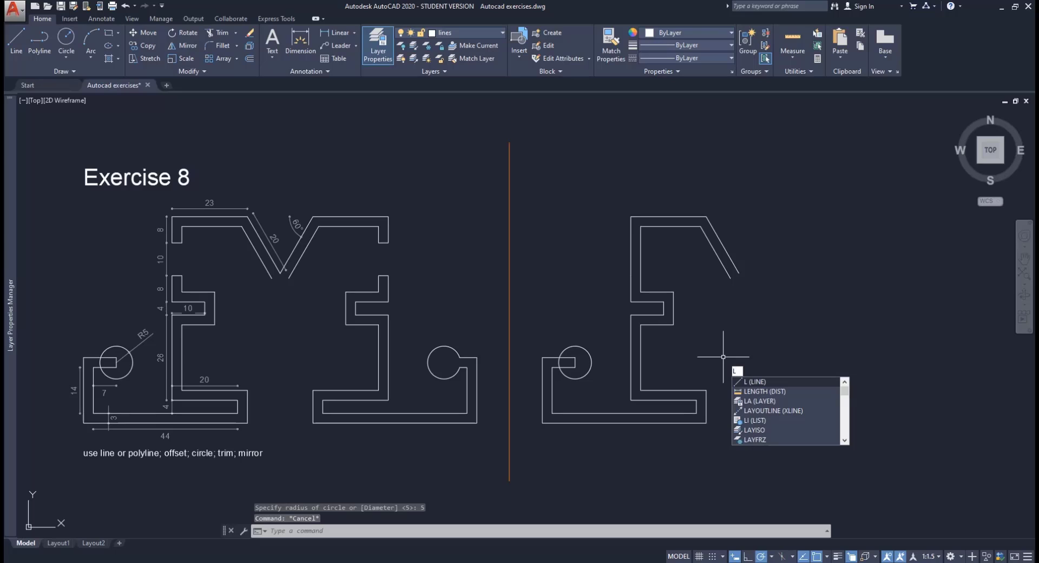
key(Return)
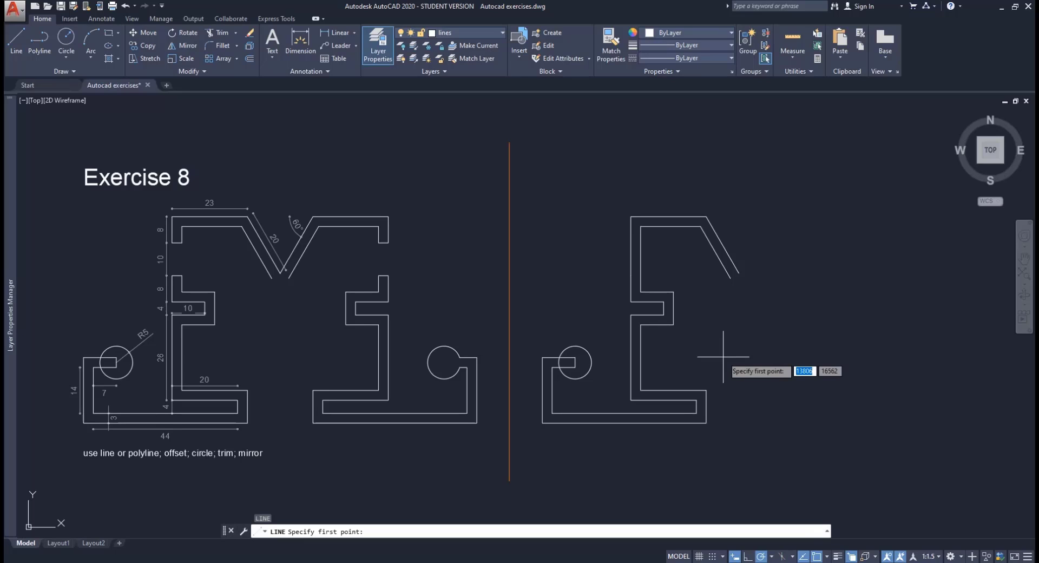
click(641, 275)
click(630, 275)
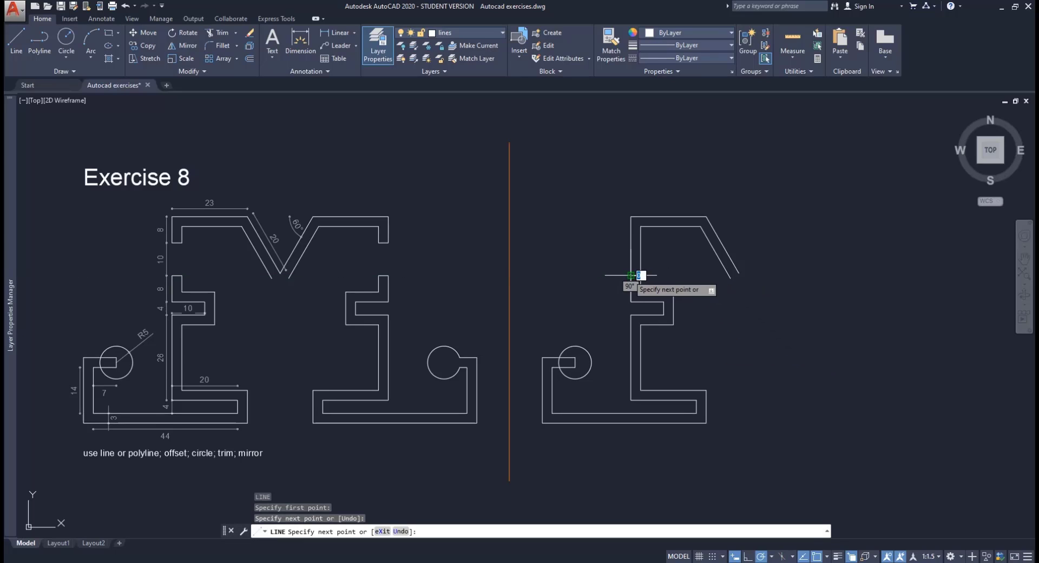
key(Return)
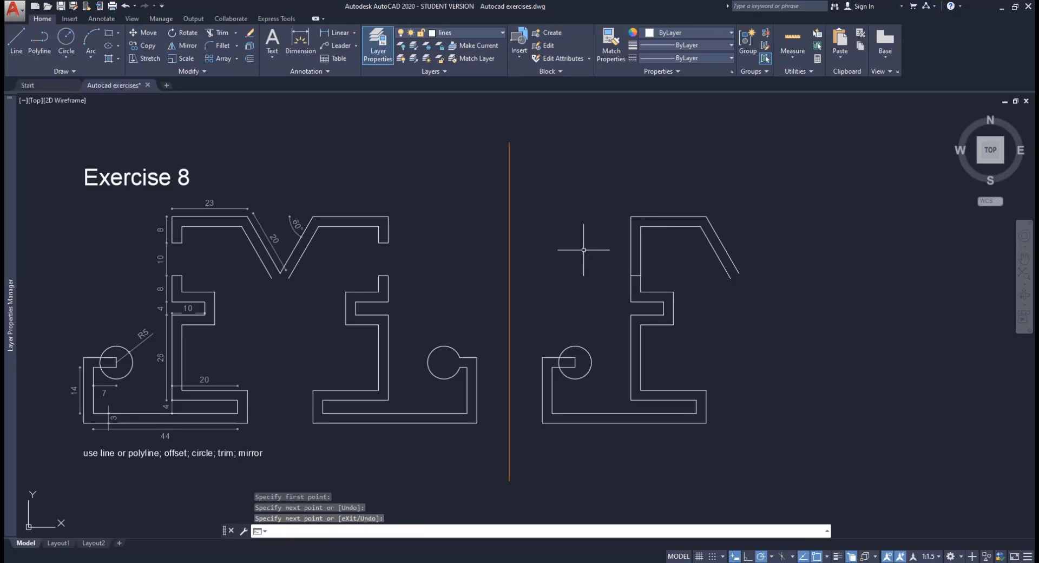
Step: Draw a second horizontal line across the double wall at the vertex 8 units below the upper edge
key(Return)
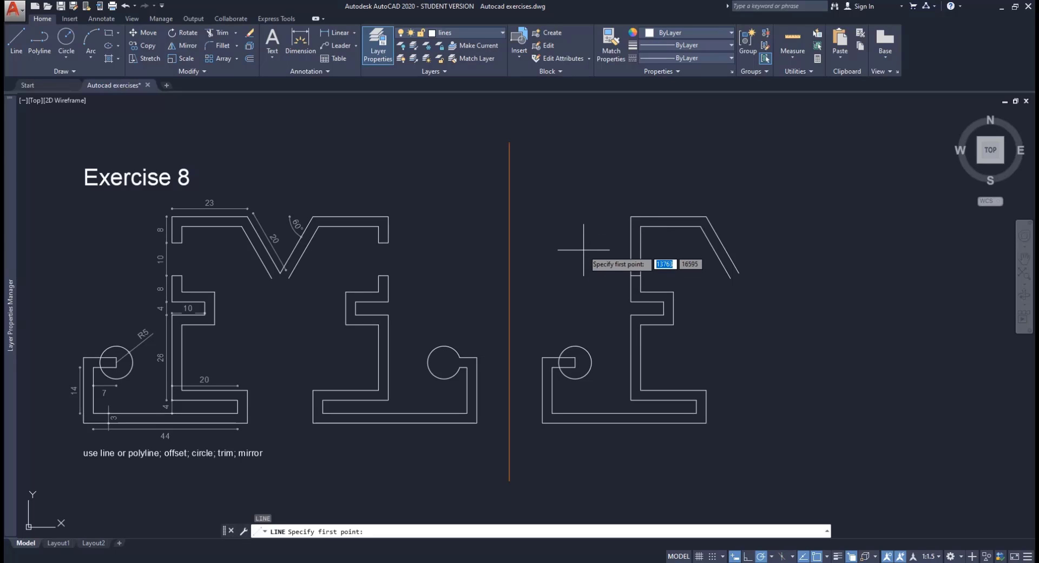
click(641, 243)
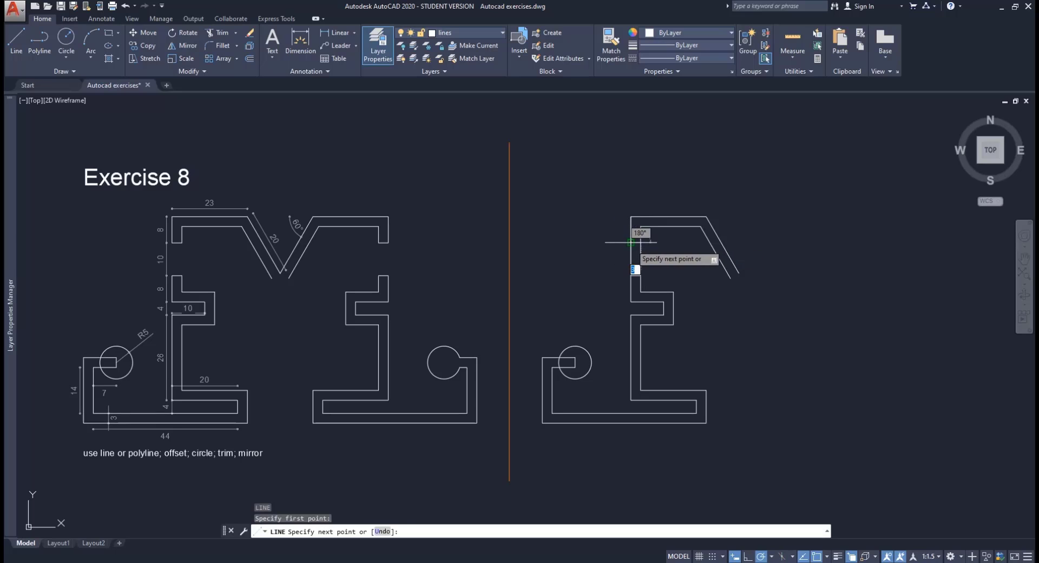
text(1)
key(Escape)
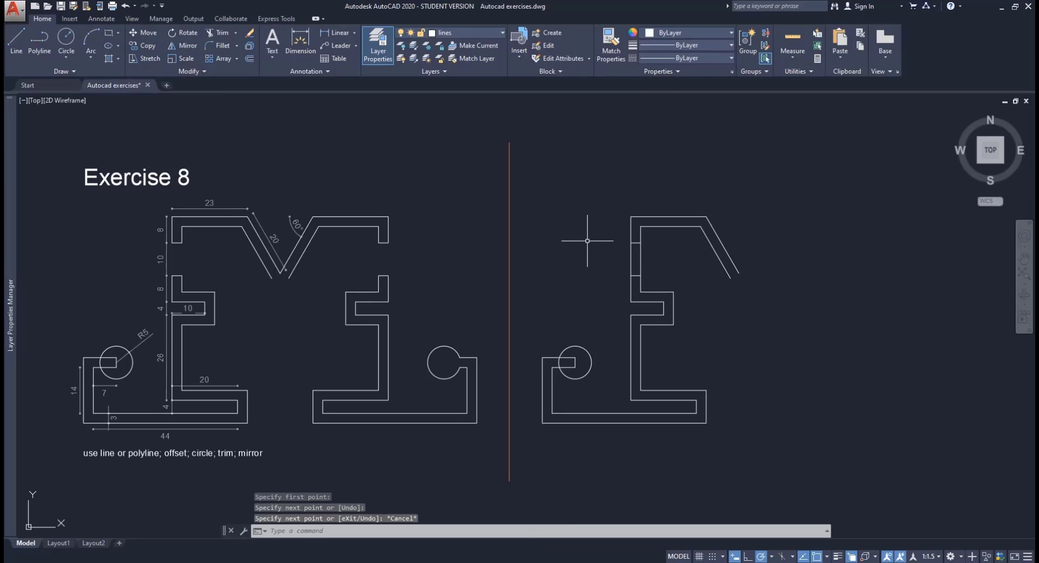
Step: Trim both vertical wall lines between the two horizontal cross lines, using the whole profile as cutting edges
text(TR)
key(Return)
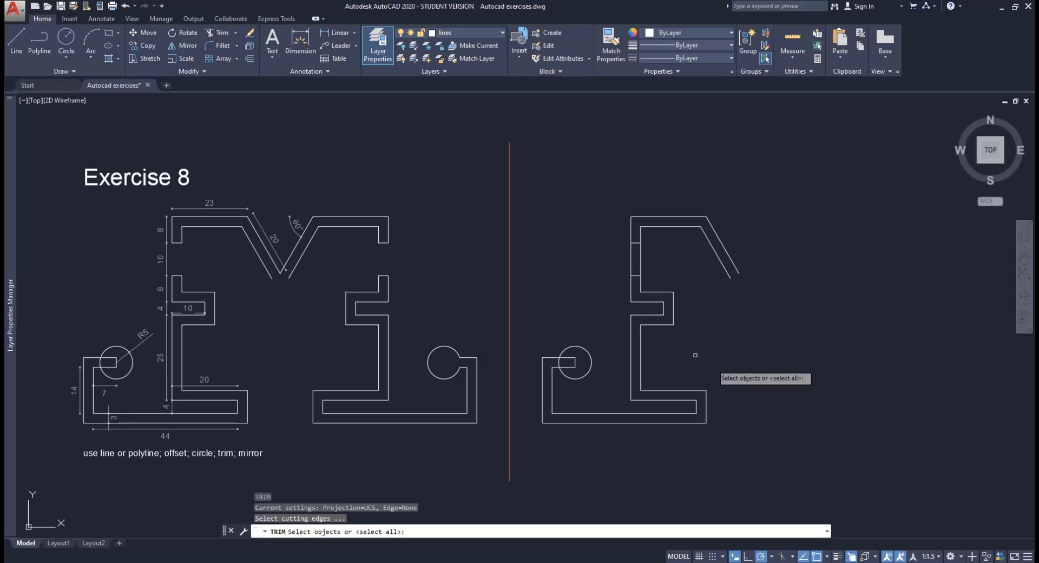
click(799, 457)
click(532, 189)
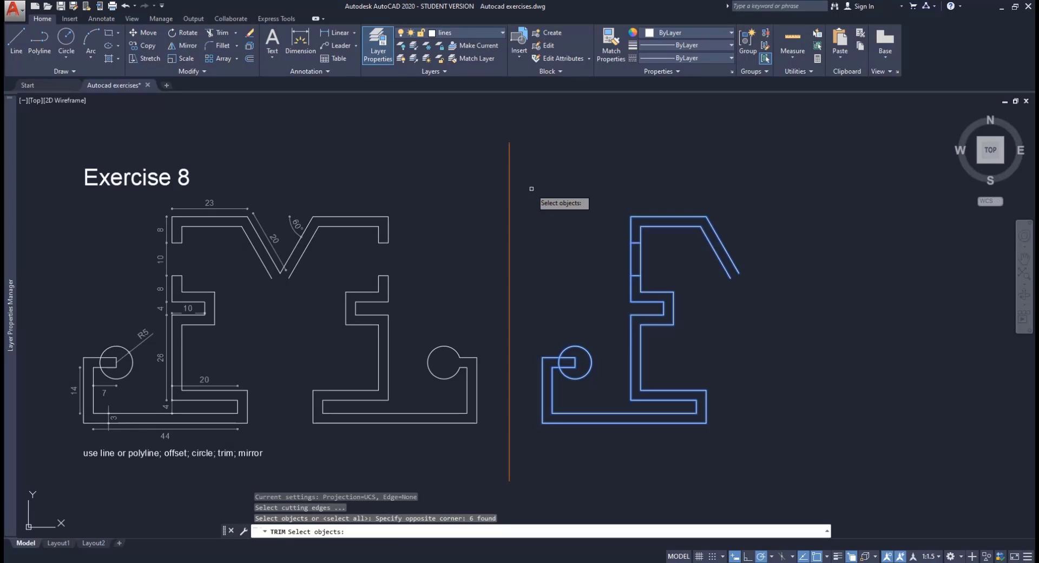
key(Return)
click(660, 264)
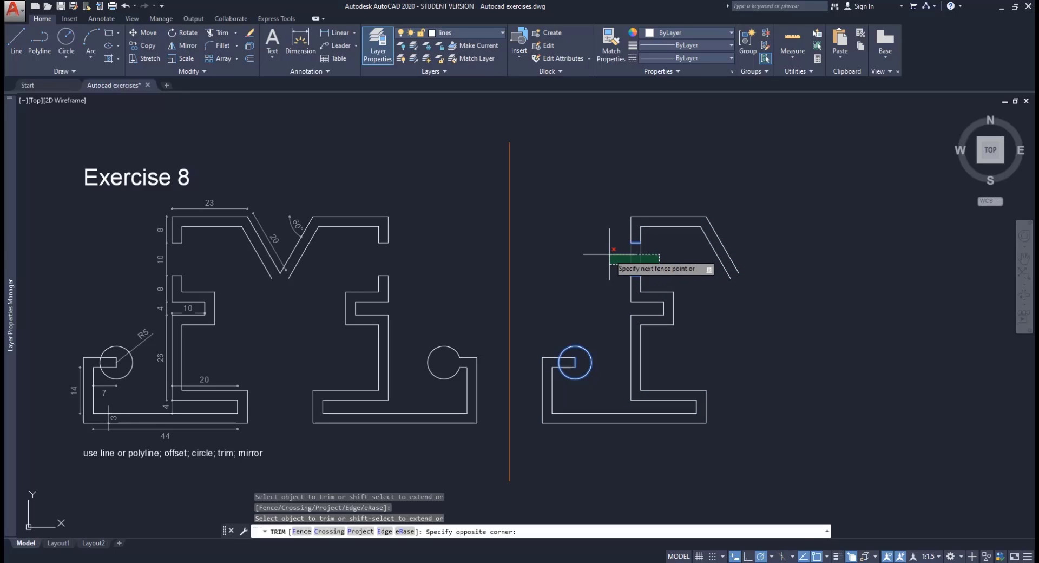
click(610, 254)
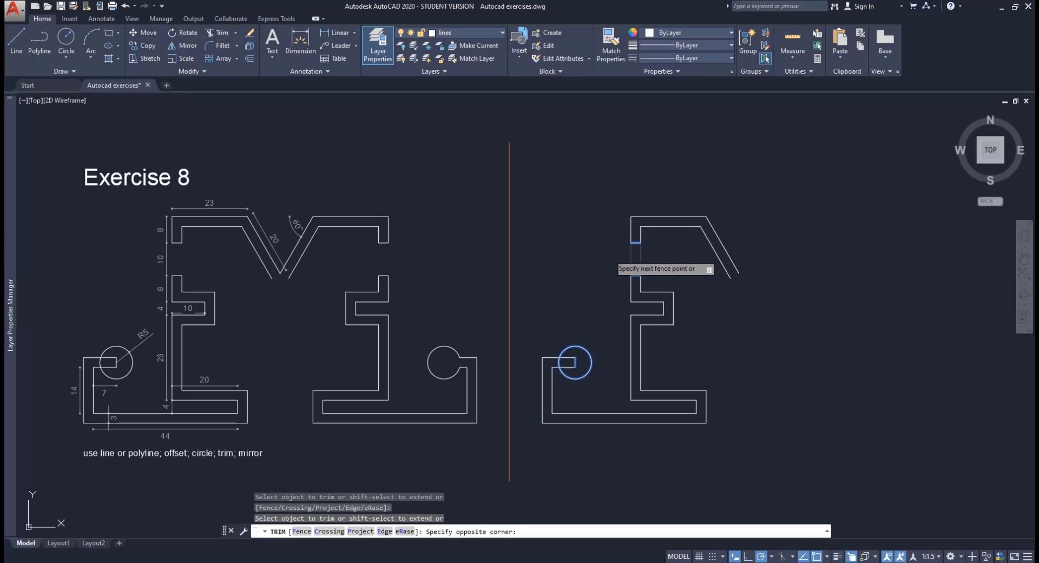
Step: Trim the arm's two lines inside the circle and the circle's arc between them
click(579, 360)
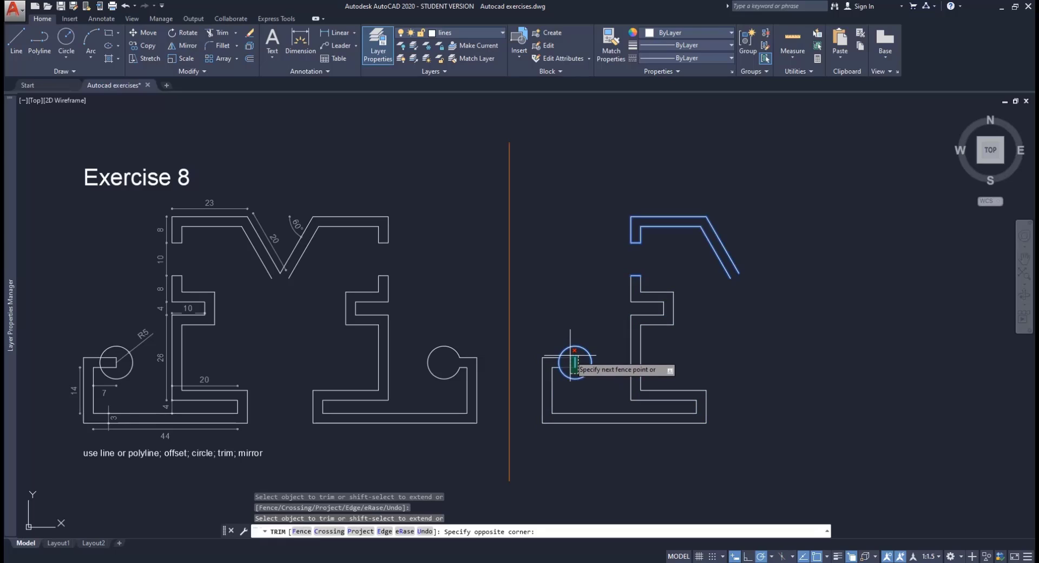
click(571, 355)
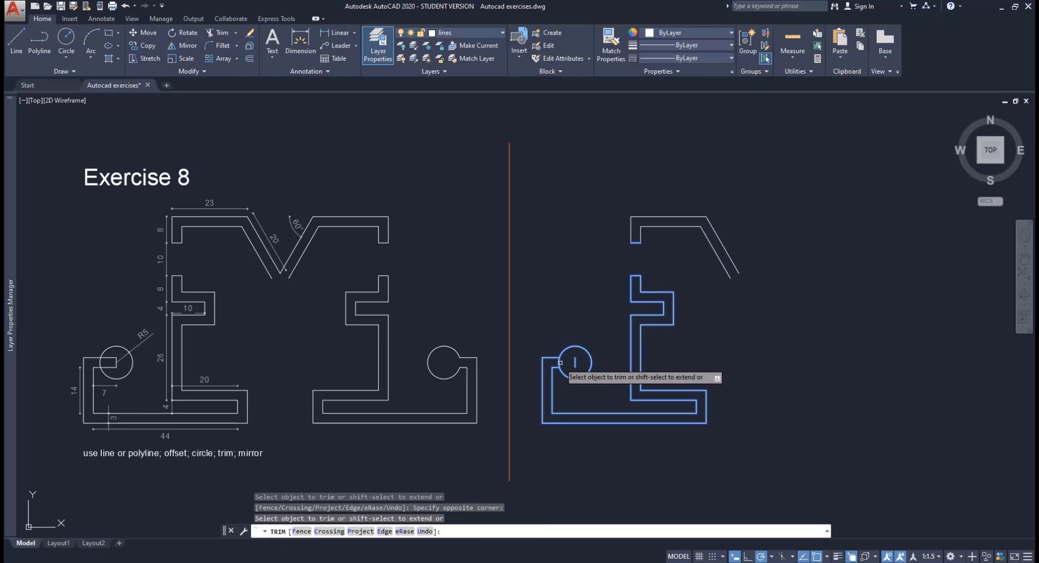
click(568, 362)
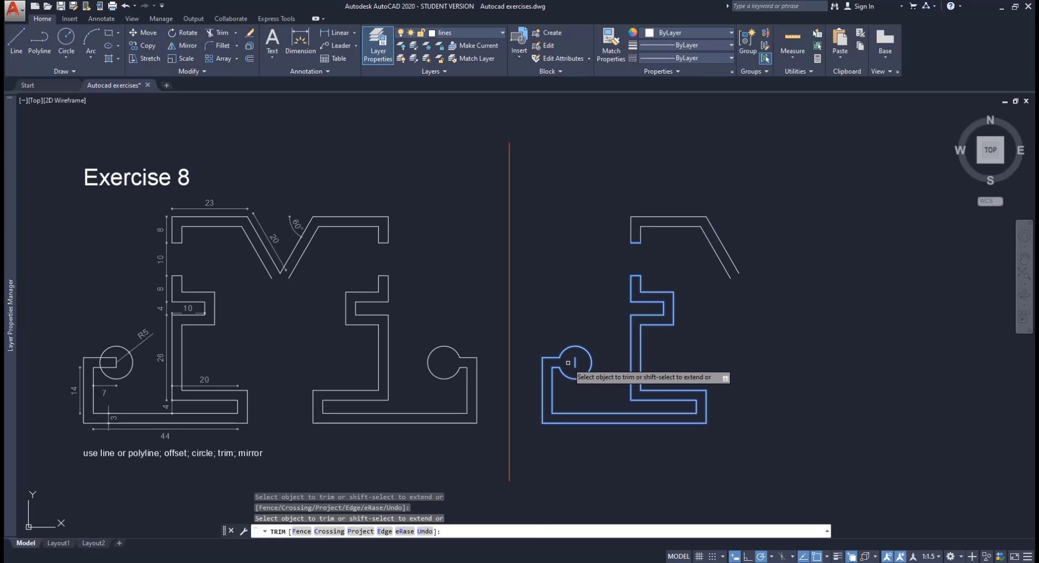
key(Return)
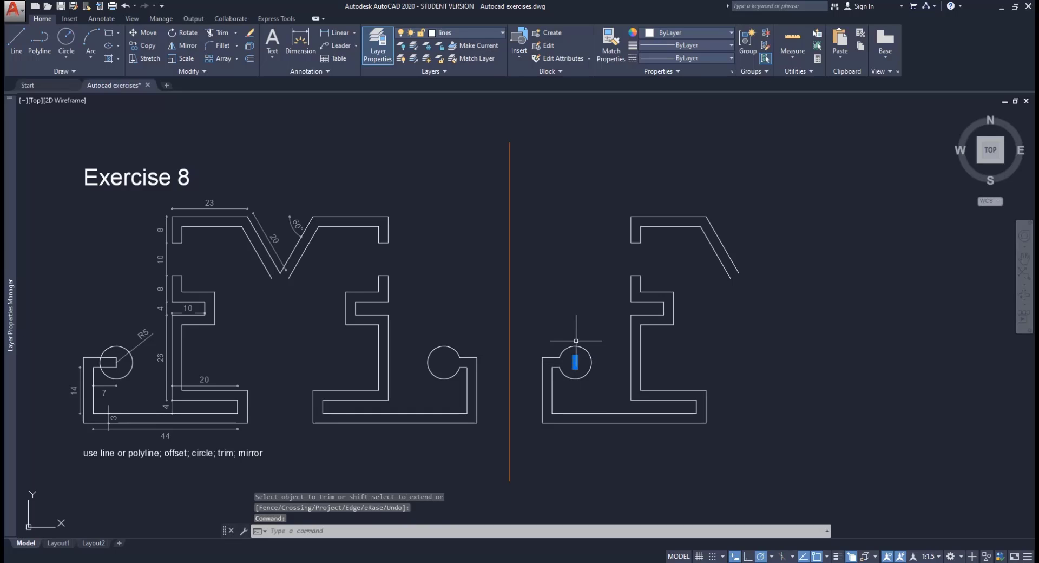
Step: Erase the leftover segment inside the circle and mirror the half profile about a vertical line through the diagonal's outer lower endpoint, keeping the original
key(Delete)
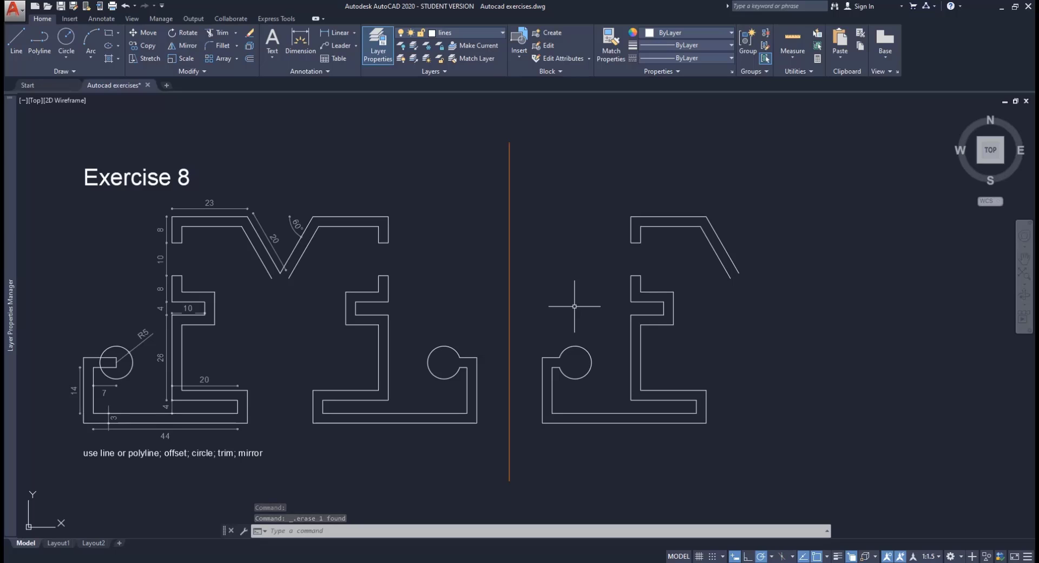
text(MI)
key(Return)
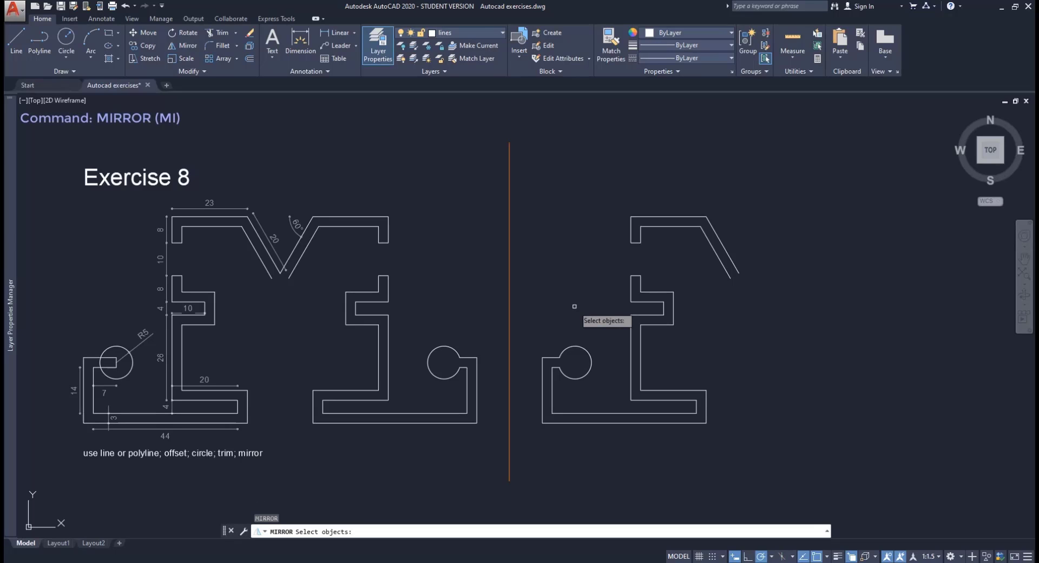
click(840, 461)
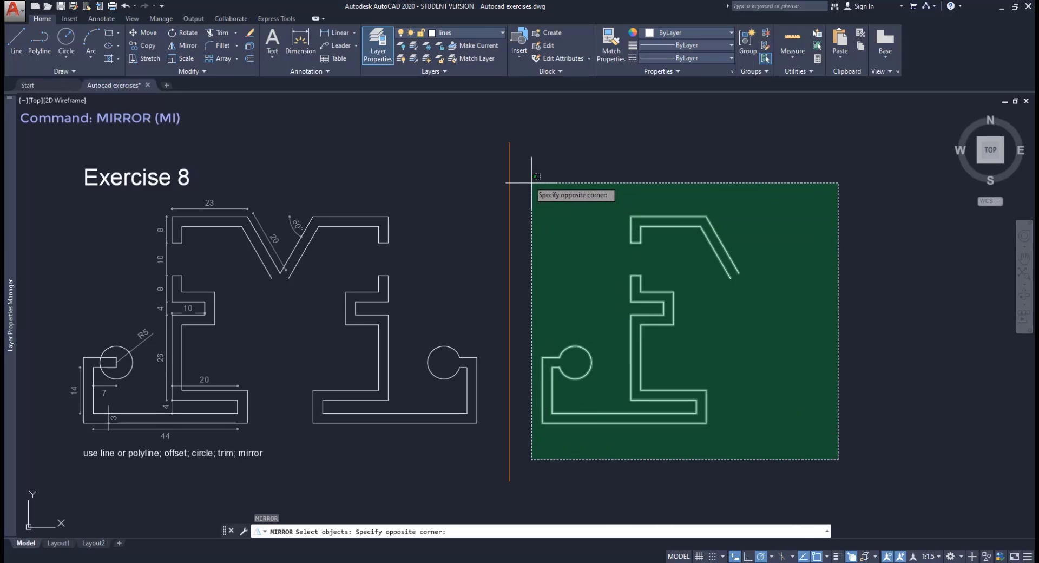
click(526, 178)
key(Return)
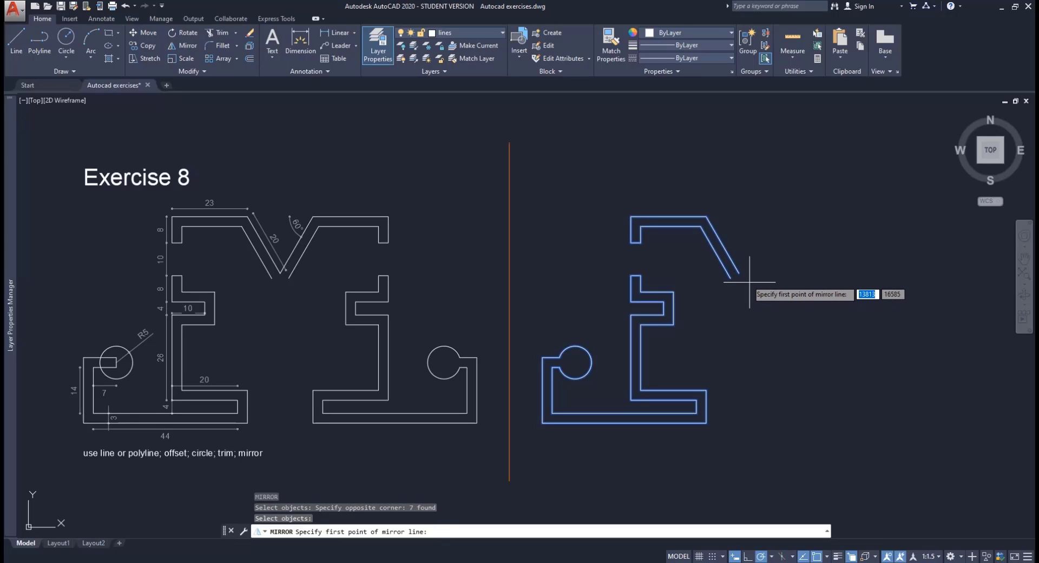
click(740, 273)
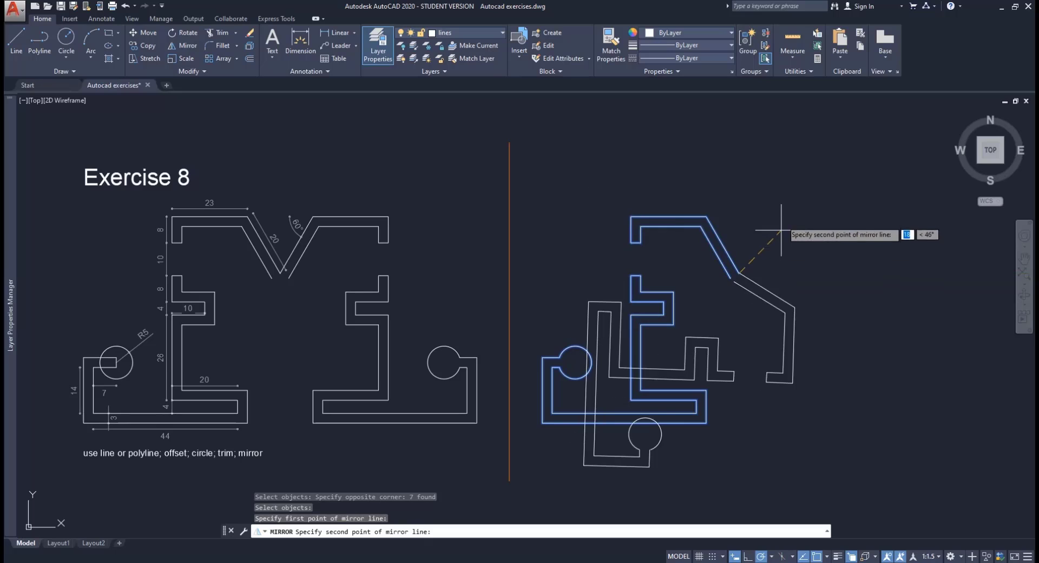
click(740, 171)
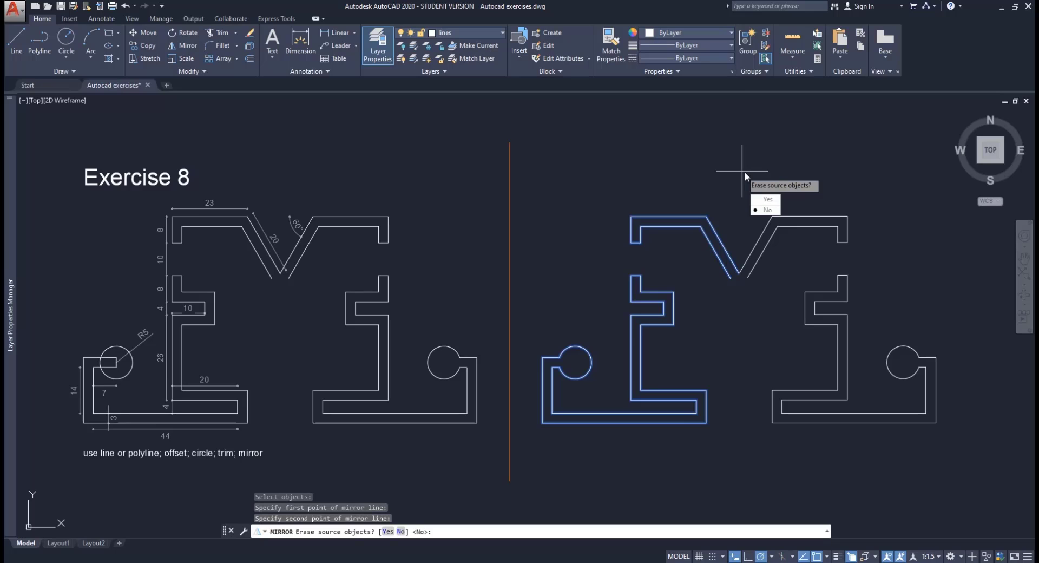
key(Return)
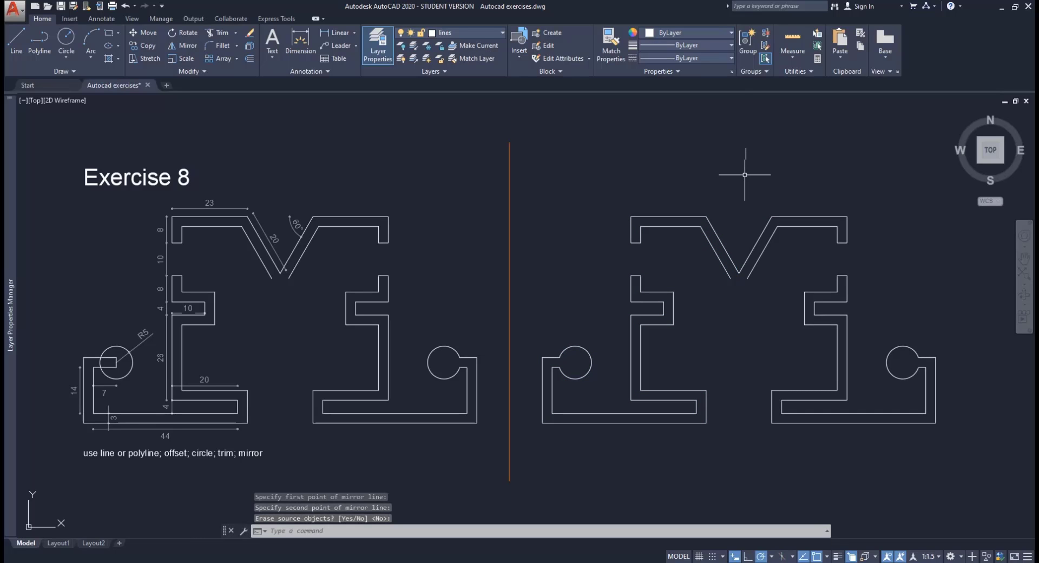
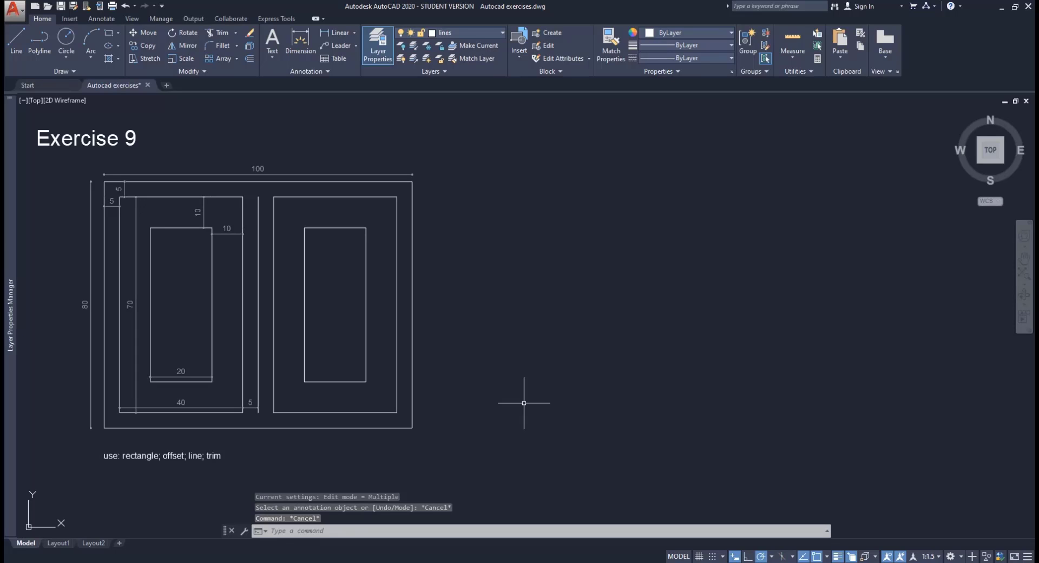
Step: Draw a 100 by 80 rectangle beside the Exercise 9 reference, with its lower edge aligned to the reference's lower edge
text(REC)
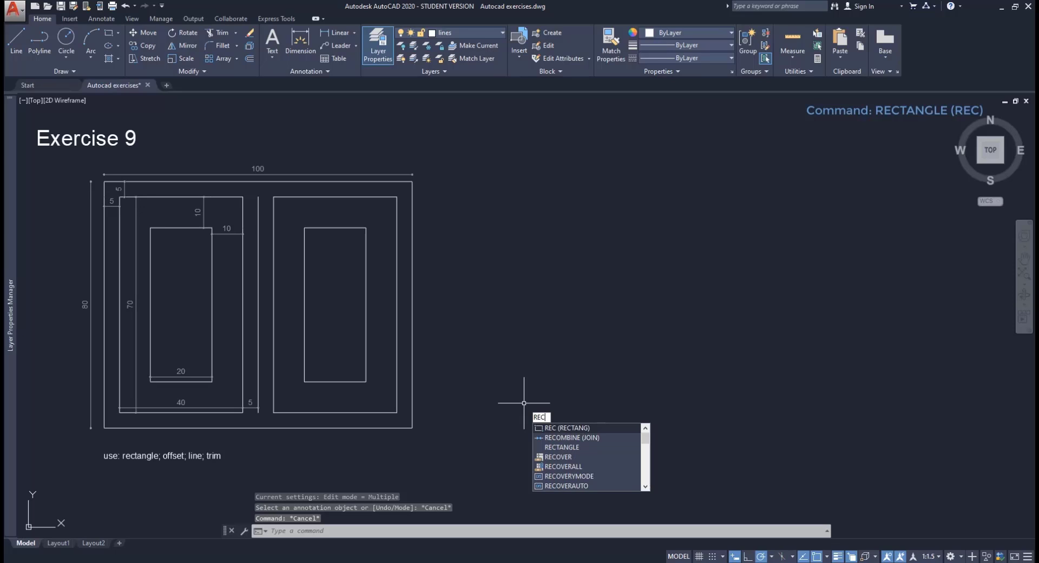
key(Return)
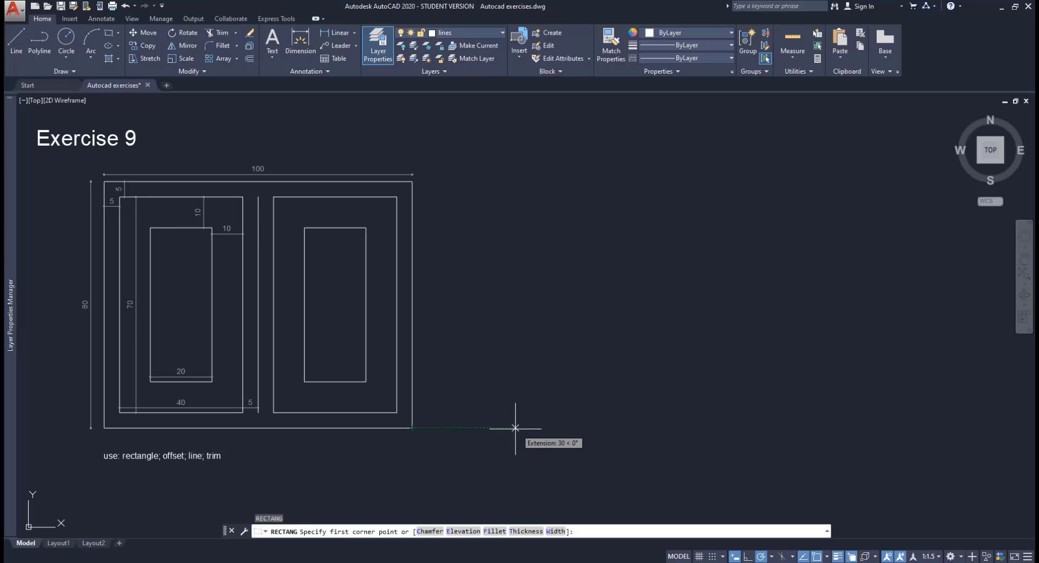
click(544, 428)
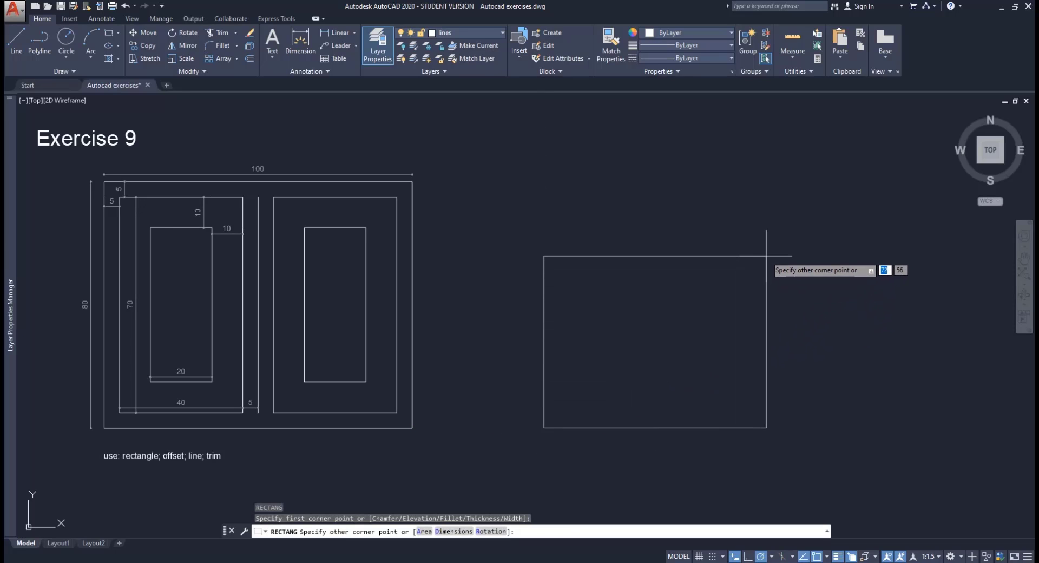
text(100)
key(Tab)
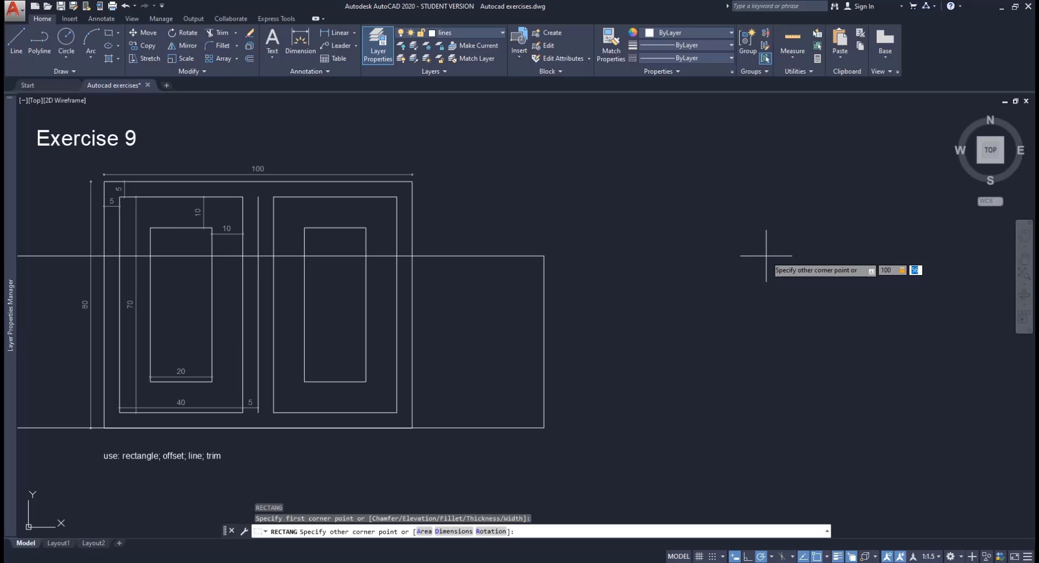
text(80)
key(Return)
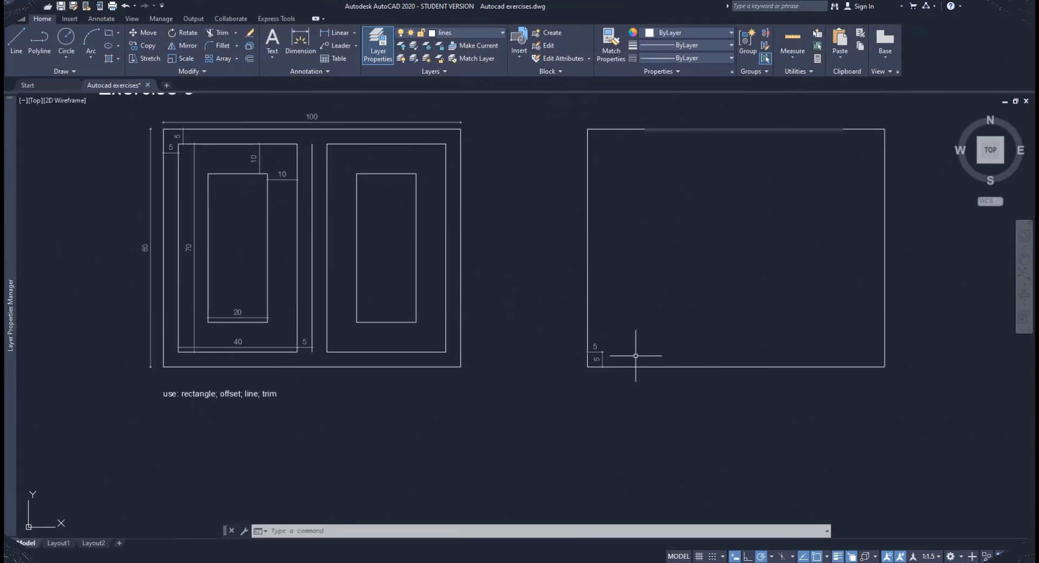
Step: Draw a 5-unit vertical helper line up from the rectangle's lower edge, starting 5 units in from its lower-left corner
scroll(628, 355, up, 8)
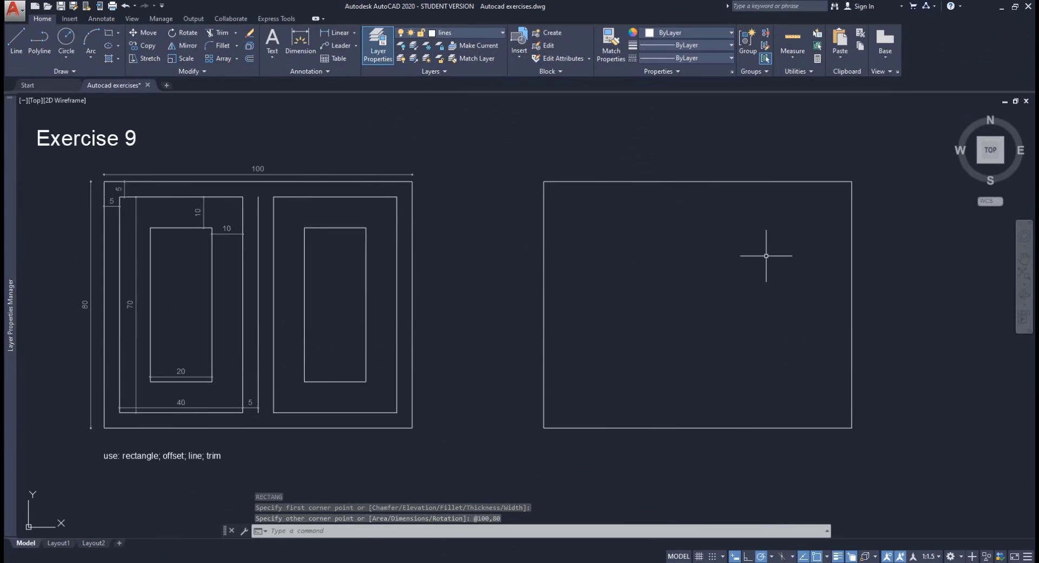
text(L)
key(Return)
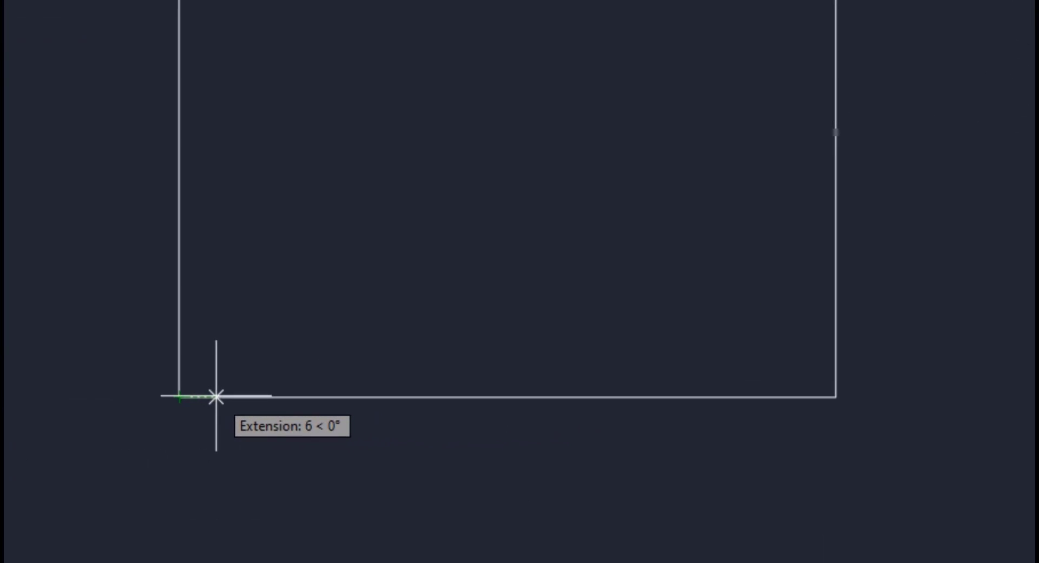
text(5)
key(Return)
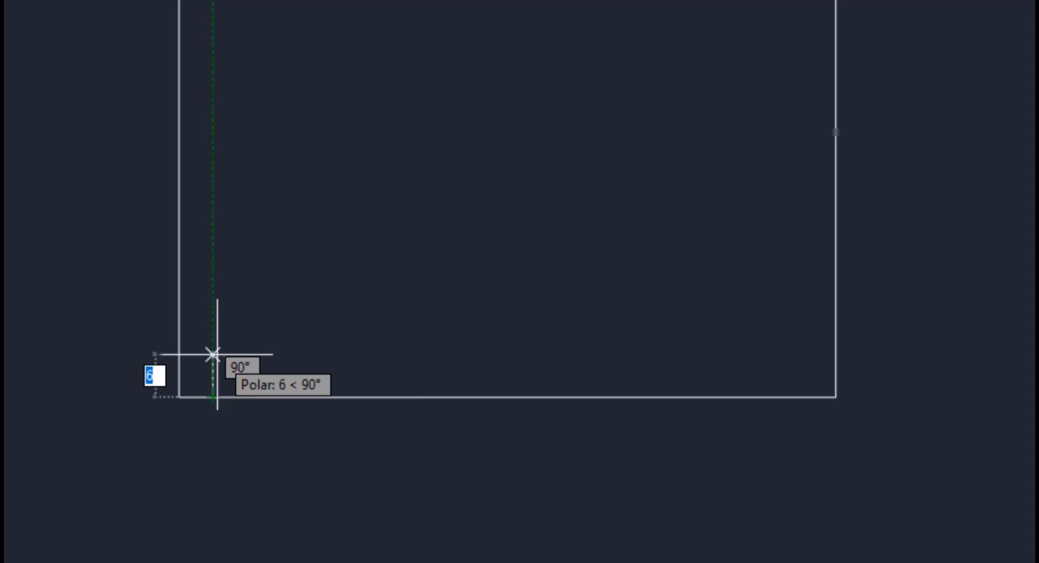
text(5)
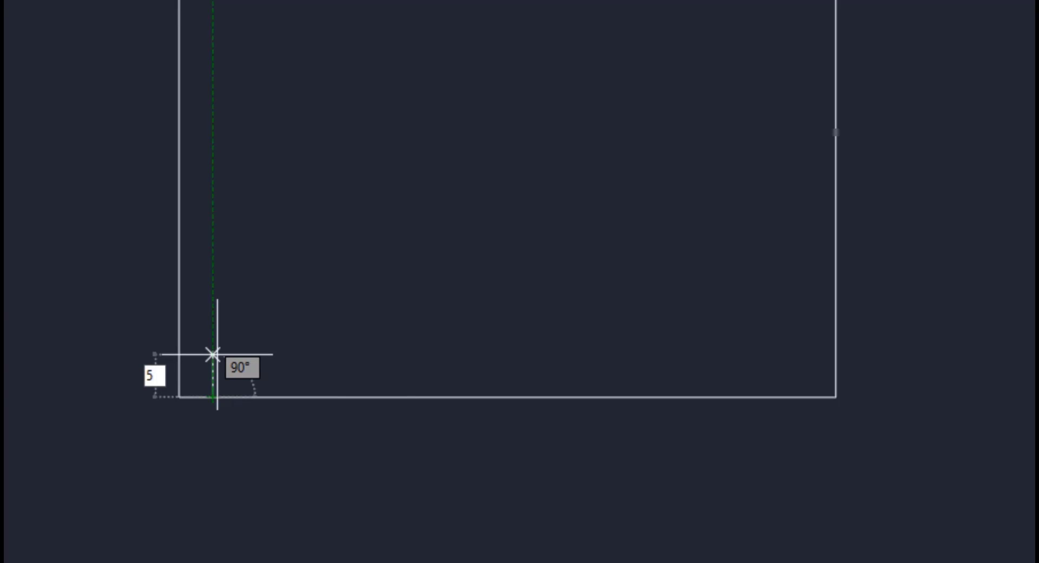
key(Return)
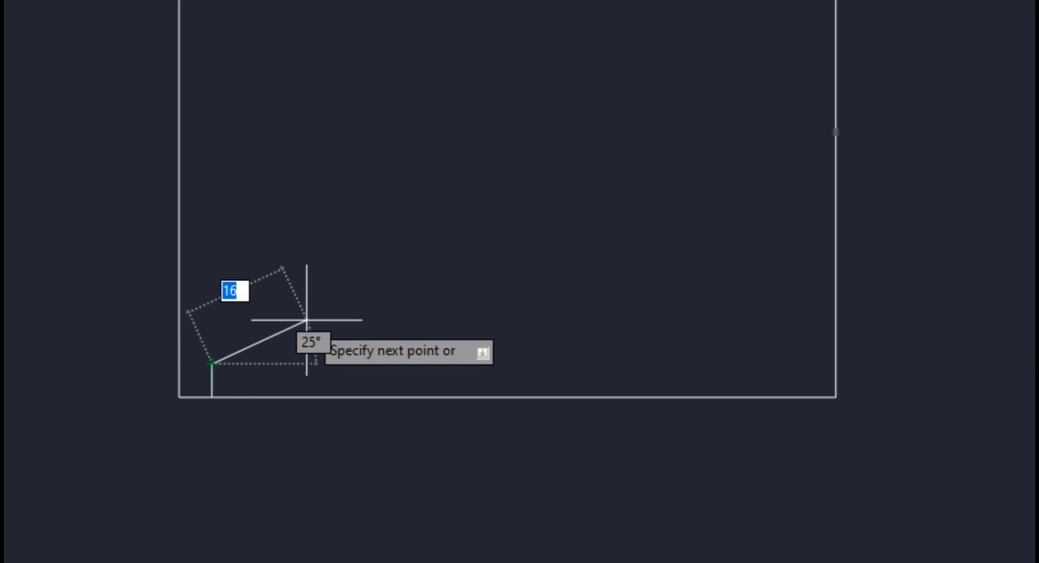
key(Escape)
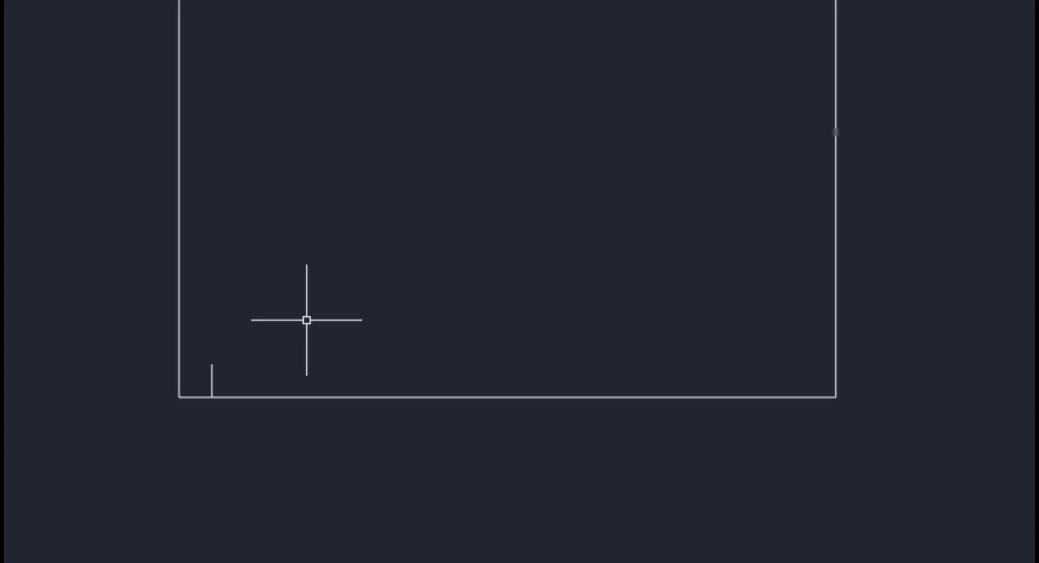
Step: Draw a 40 by 70 rectangle up and to the right from the helper line's upper end
text(rec)
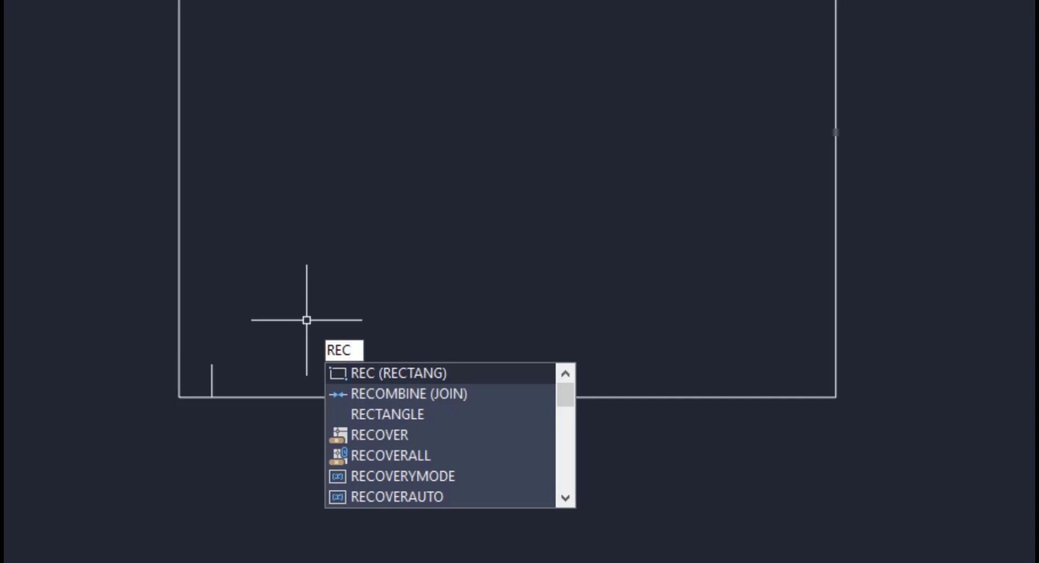
key(Return)
click(212, 363)
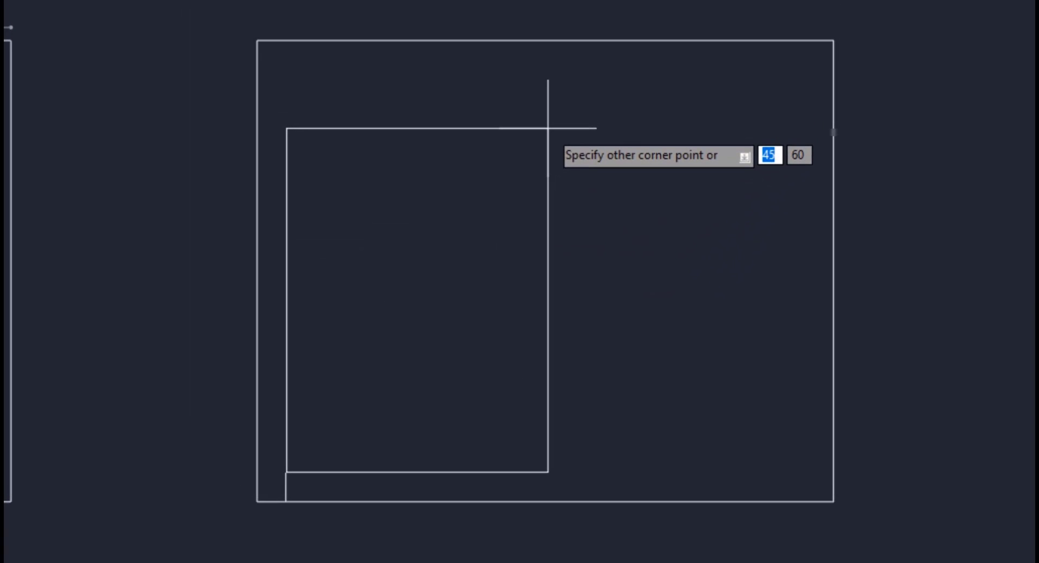
text(40)
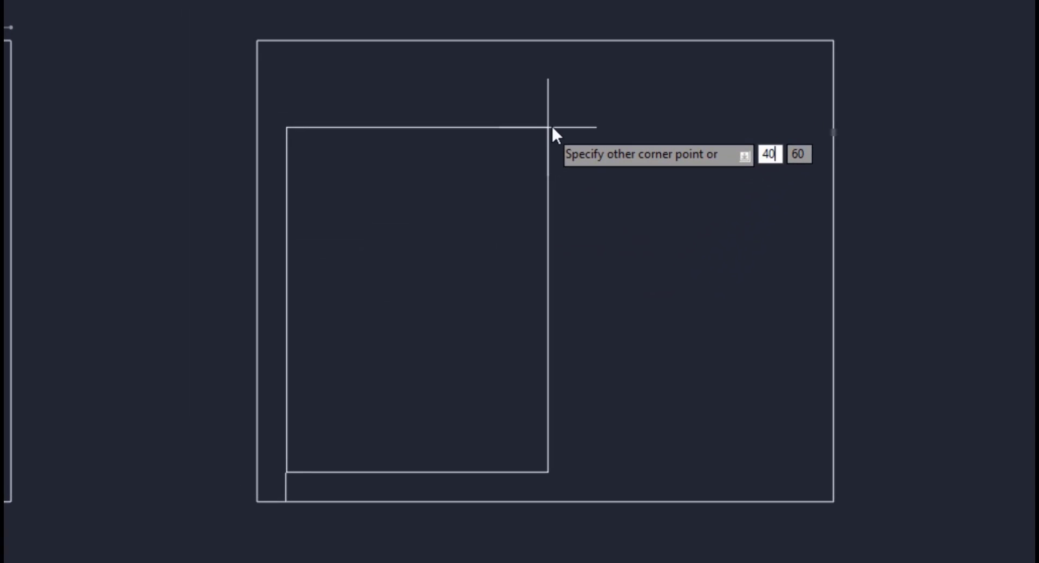
key(Tab)
text(70)
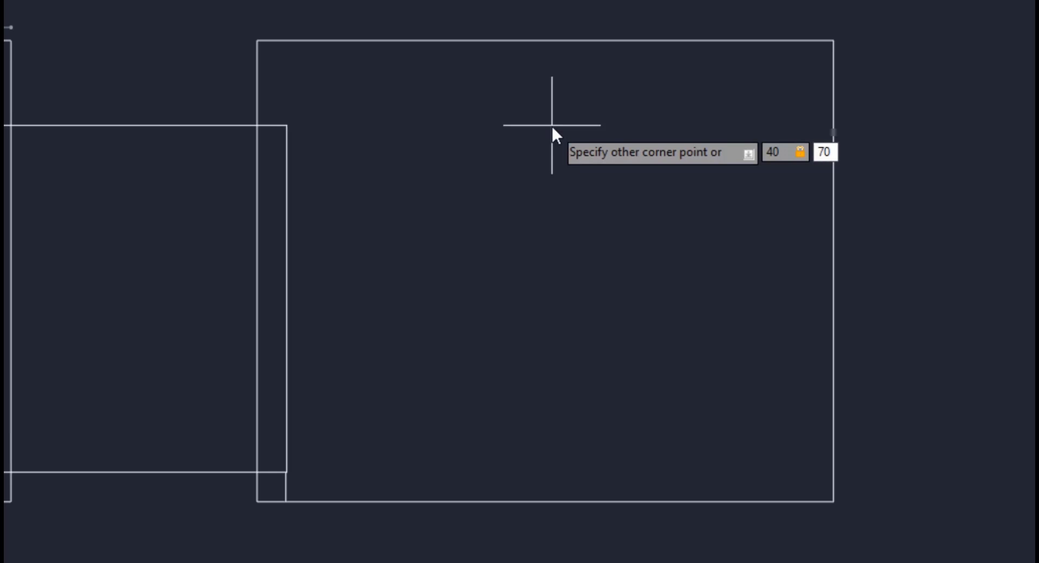
key(Return)
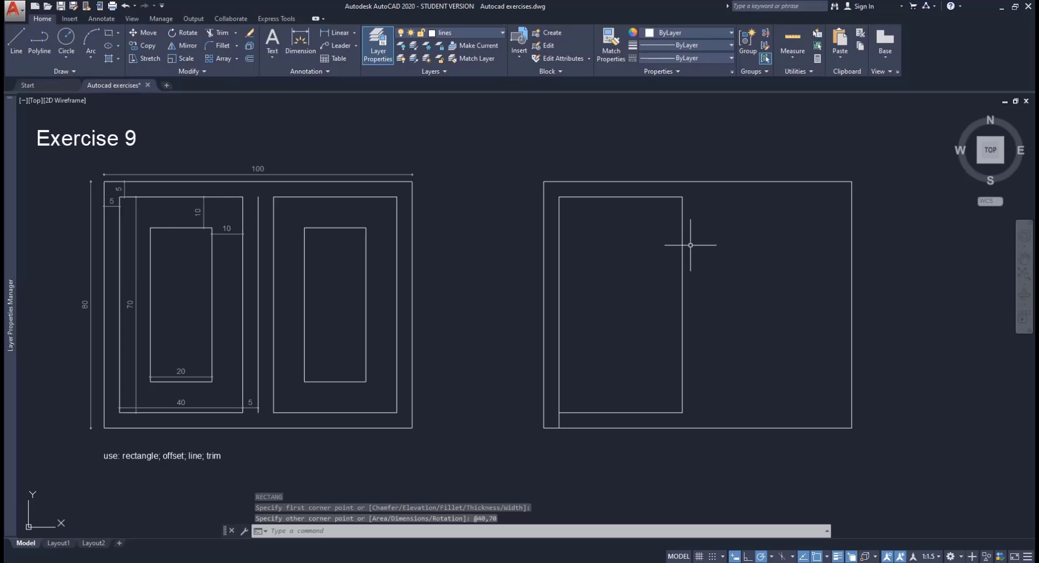
Step: Offset the 40 by 70 rectangle inward by 10 units
click(248, 59)
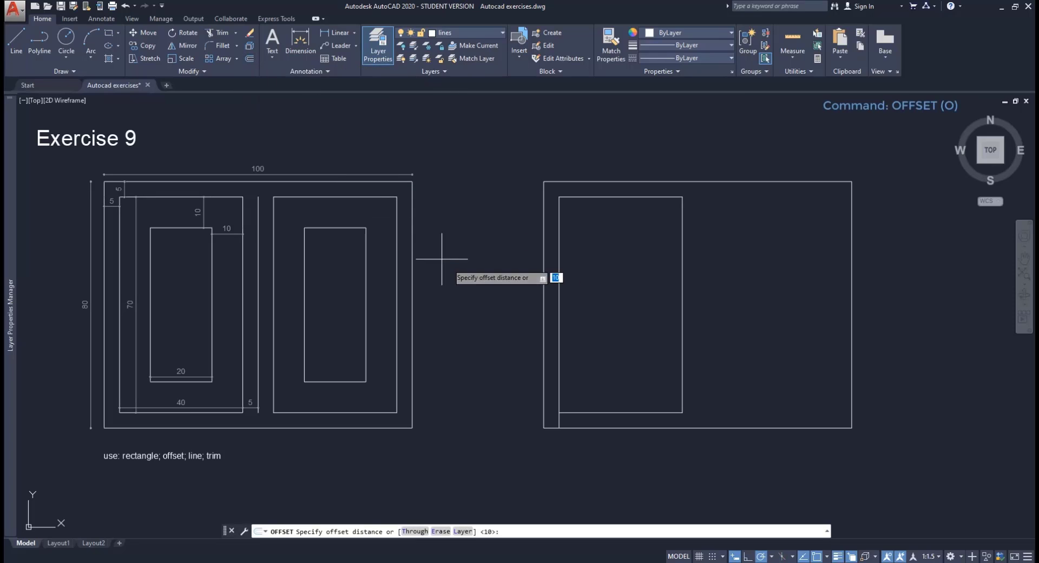
text(10)
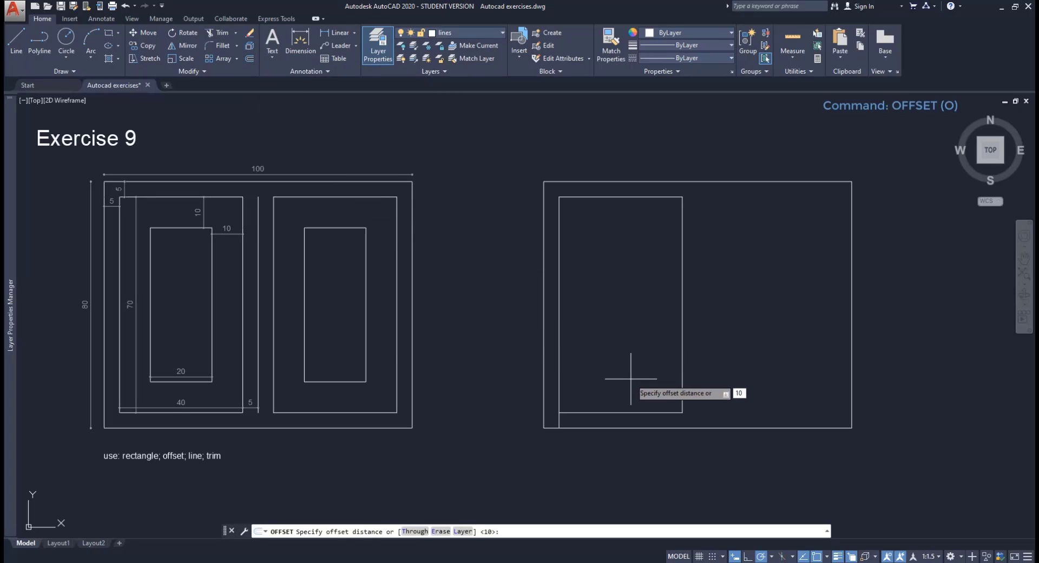
key(Return)
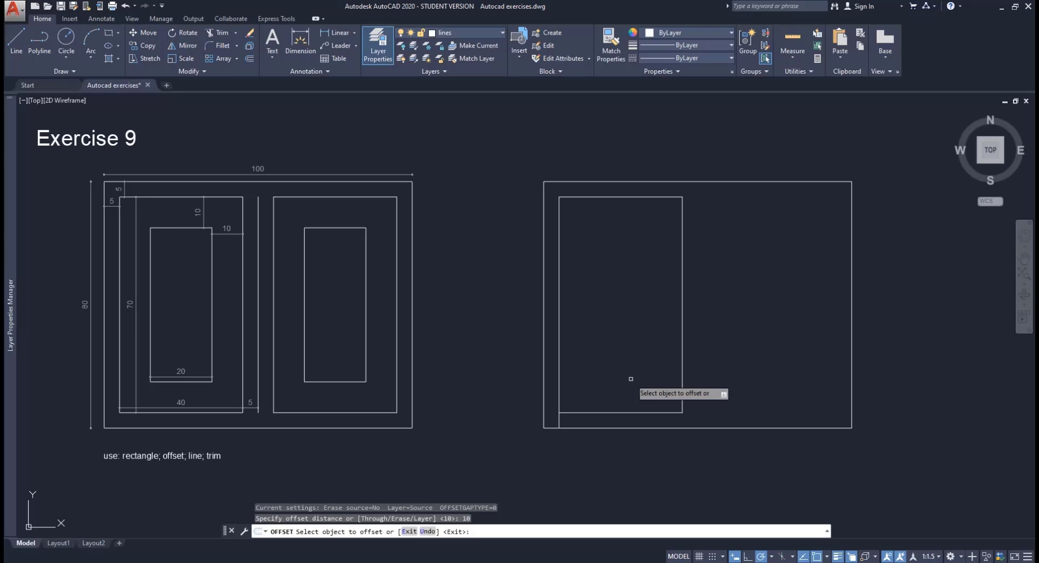
click(617, 413)
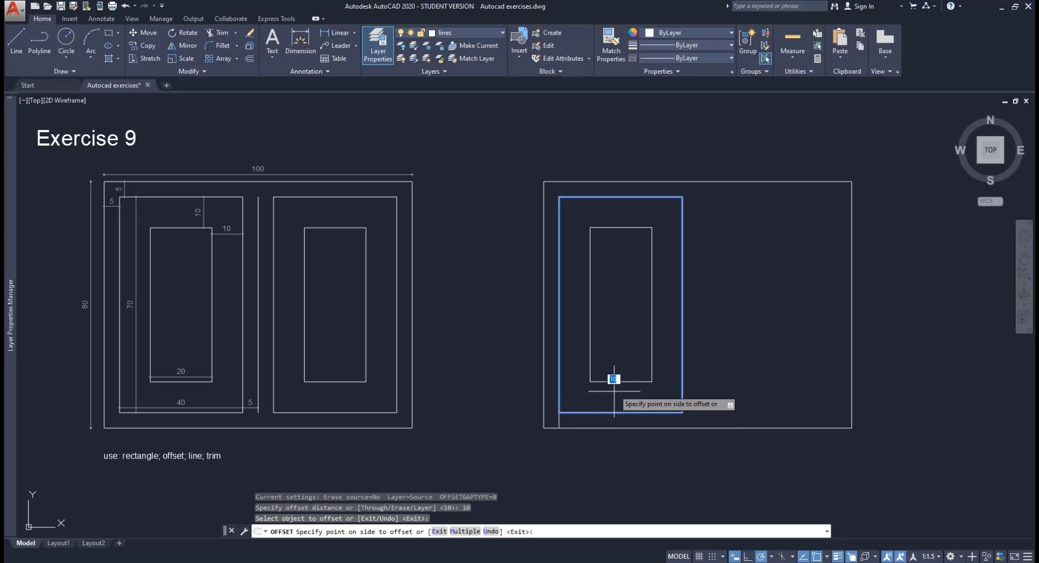
click(616, 356)
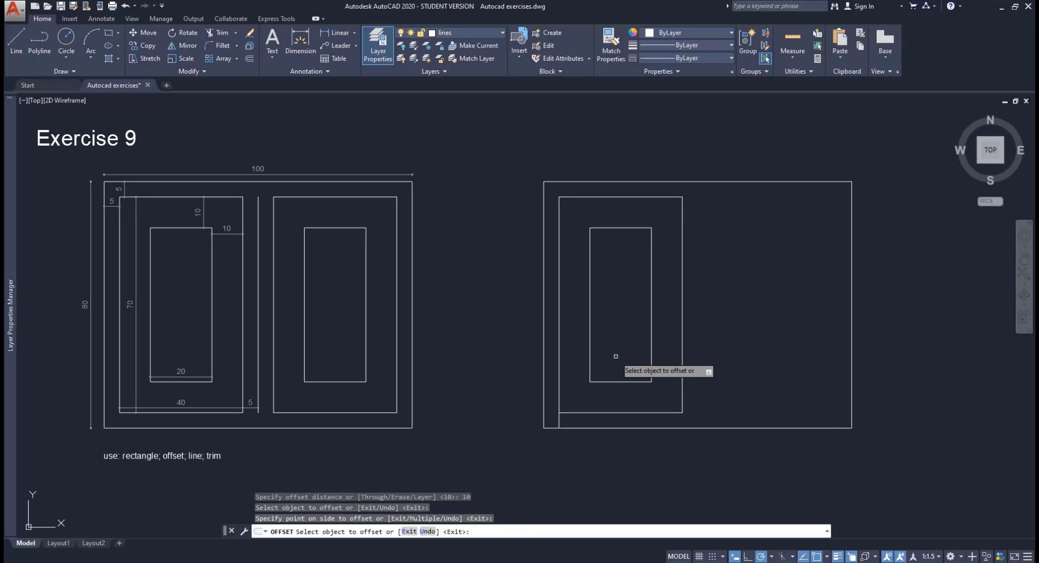
key(Return)
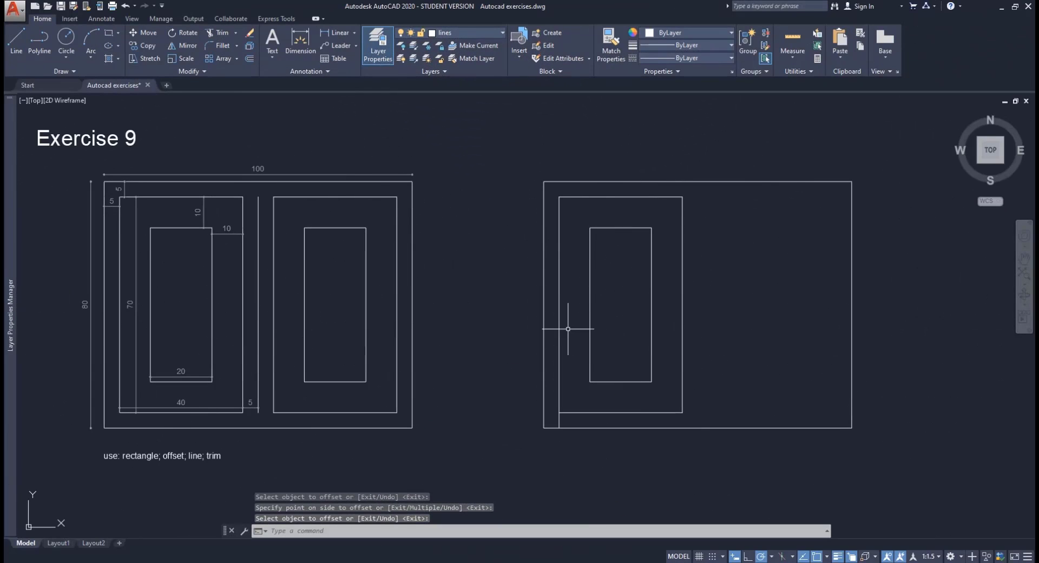
Step: Mirror the two nested rectangles about the outer rectangle's vertical centre line, keeping the source objects
click(184, 47)
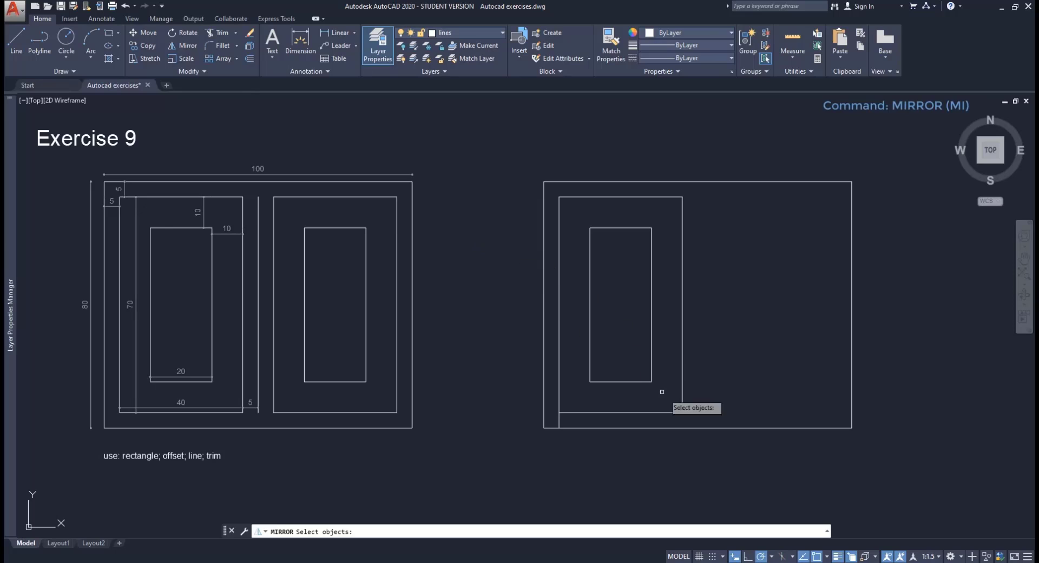
click(700, 421)
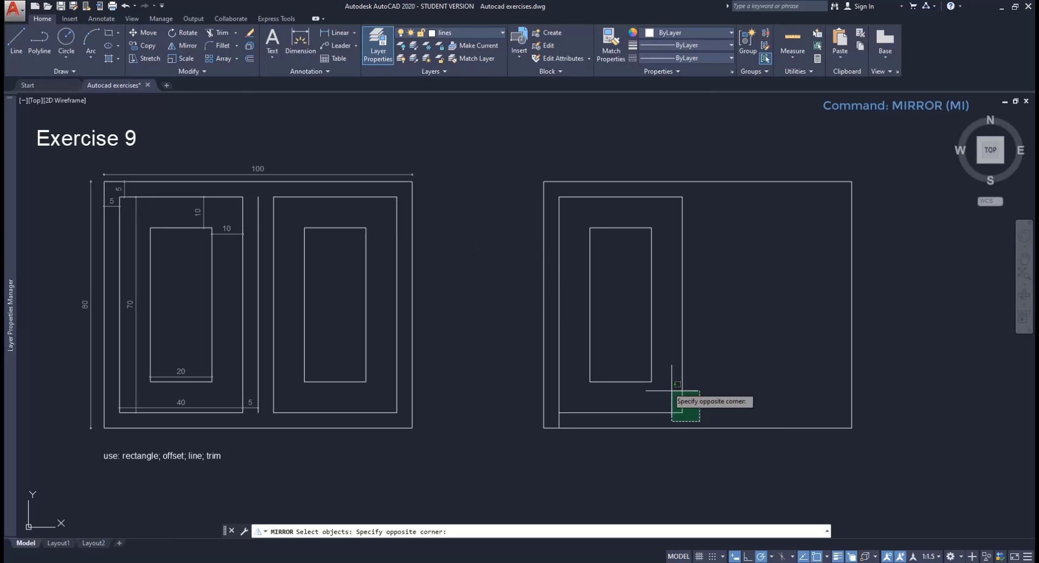
click(632, 352)
key(Return)
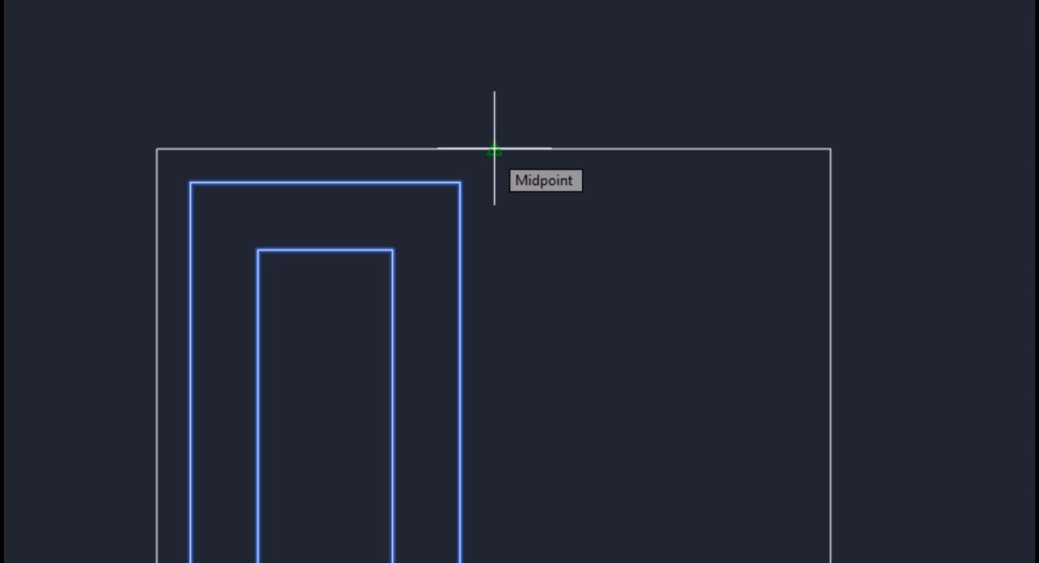
click(495, 149)
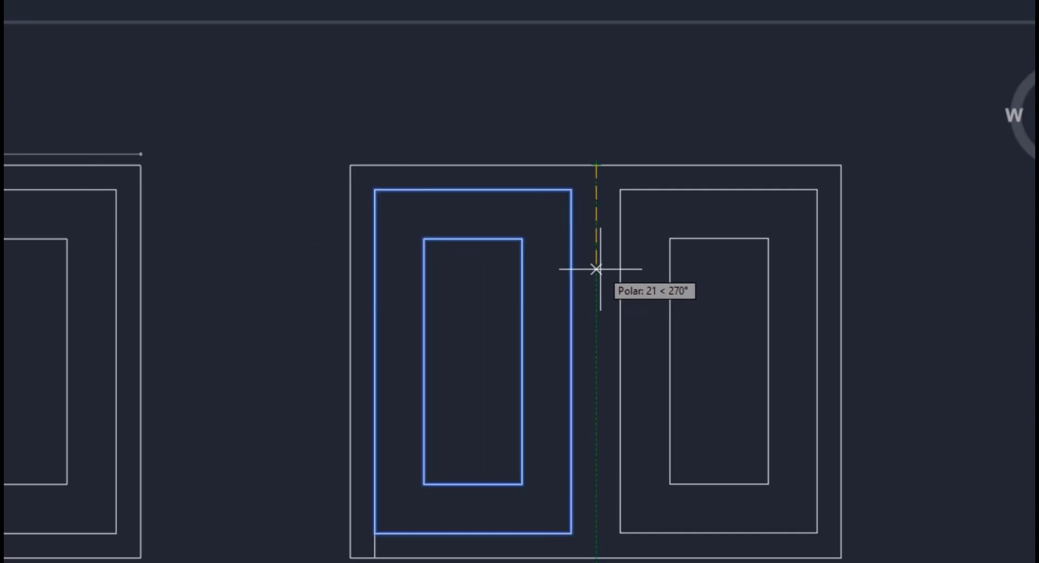
click(598, 269)
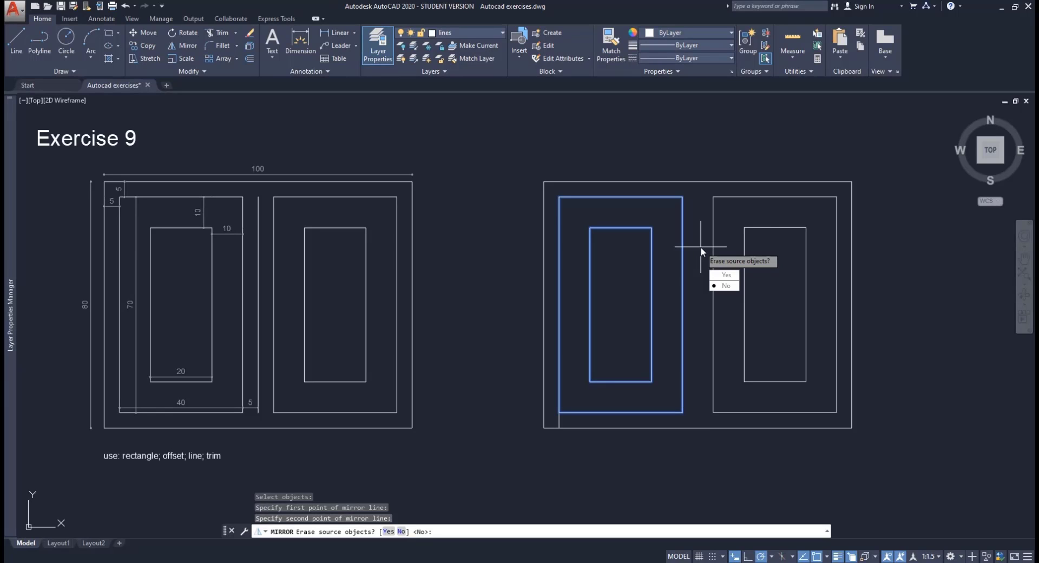
key(Return)
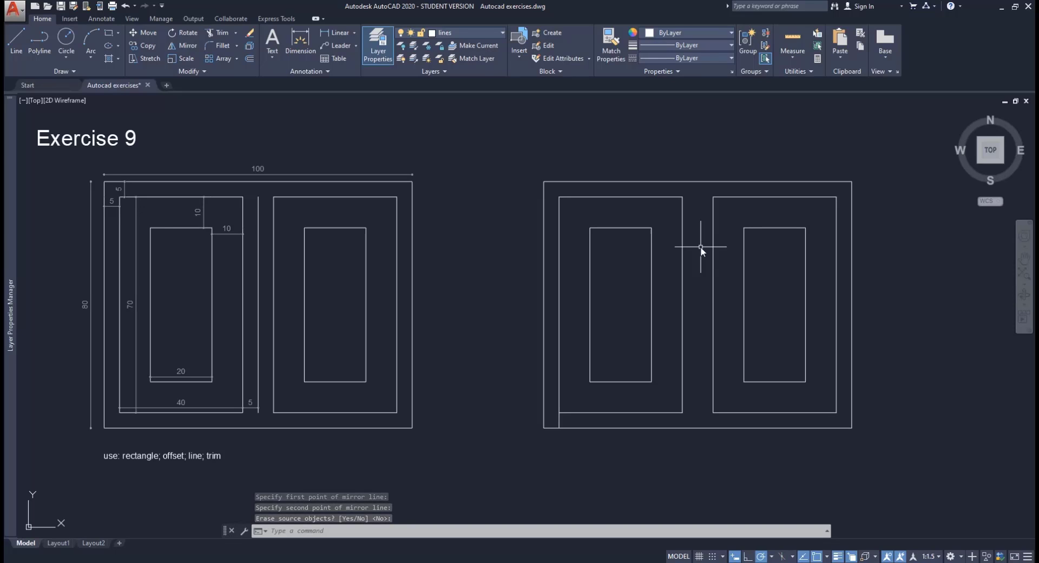
Step: Draw a 75-unit vertical line from the midpoint of the outer rectangle's lower edge up to the level of the panels' upper edges
text(L)
key(Return)
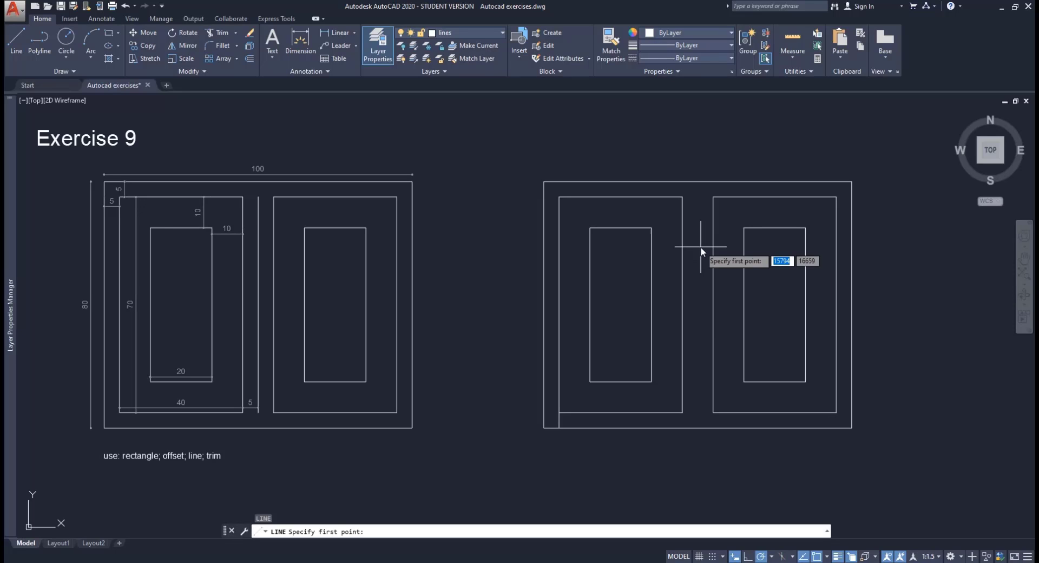
scroll(699, 420, up, 2)
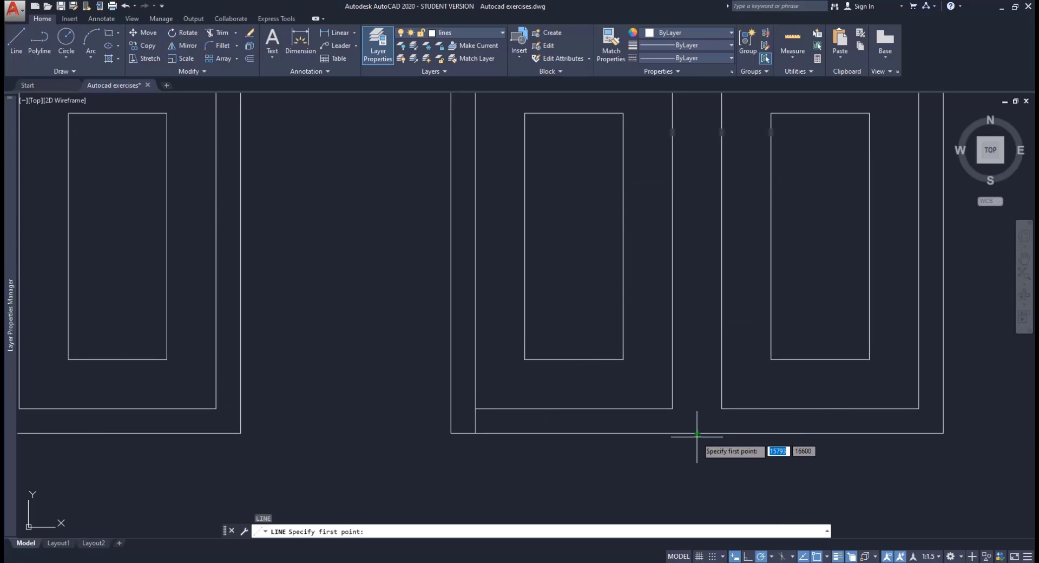
click(697, 433)
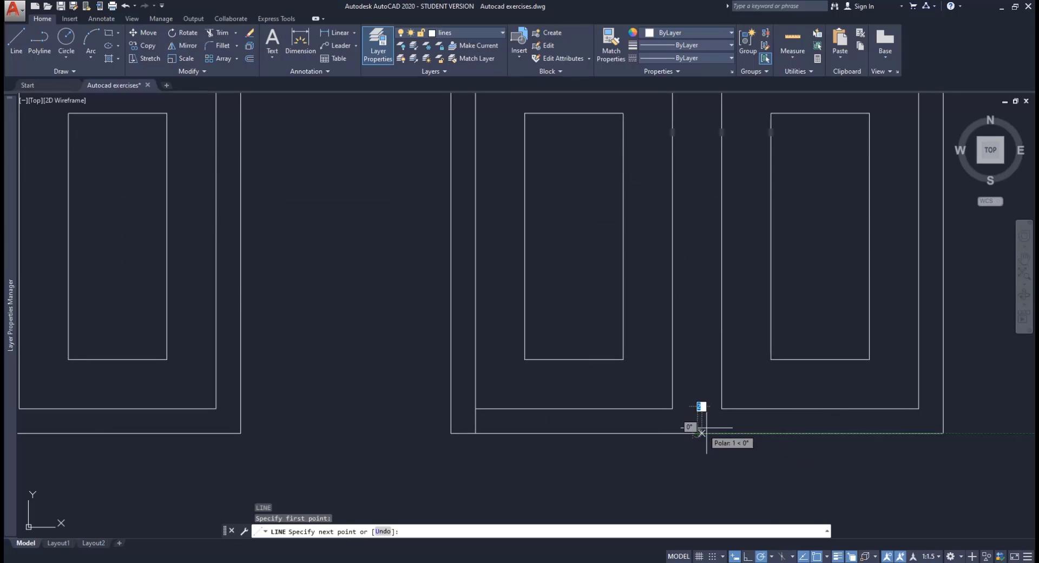
scroll(678, 411, down, 2)
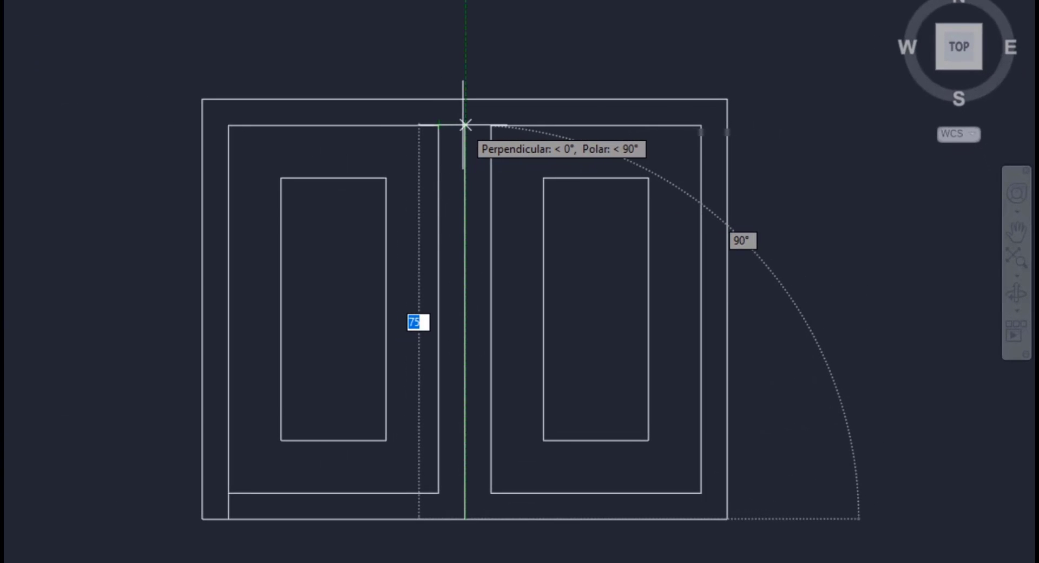
click(465, 125)
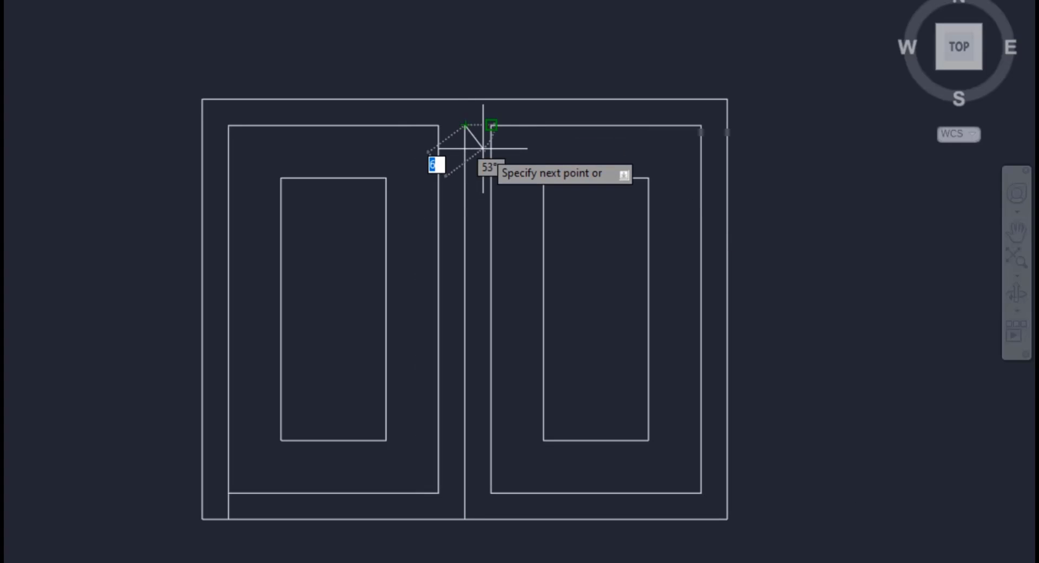
key(Return)
Step: Shorten the centre line by raising its lower end 5 units to align with the panels' lower edges
scroll(471, 546, up, 4)
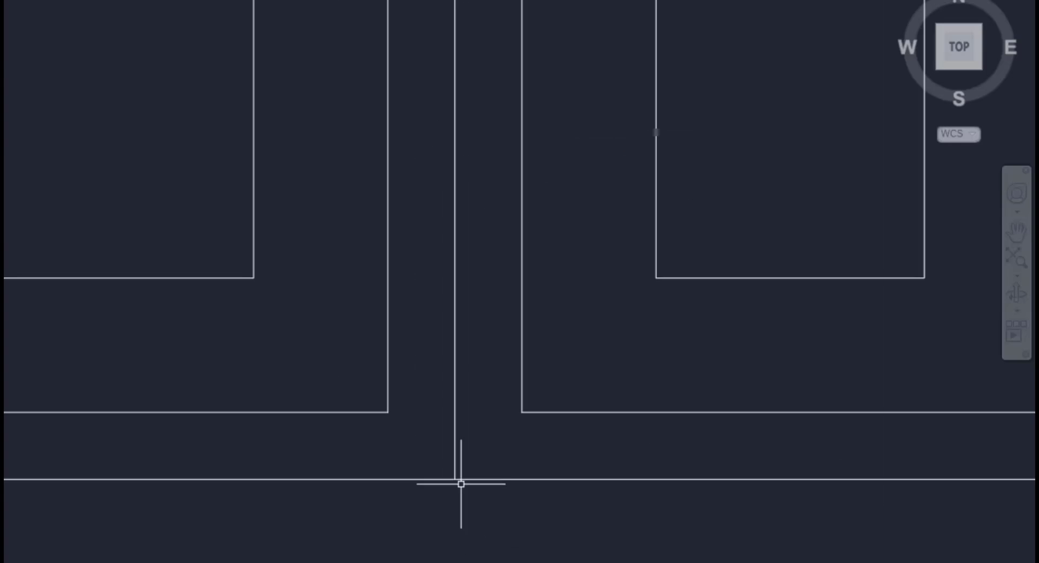
click(456, 447)
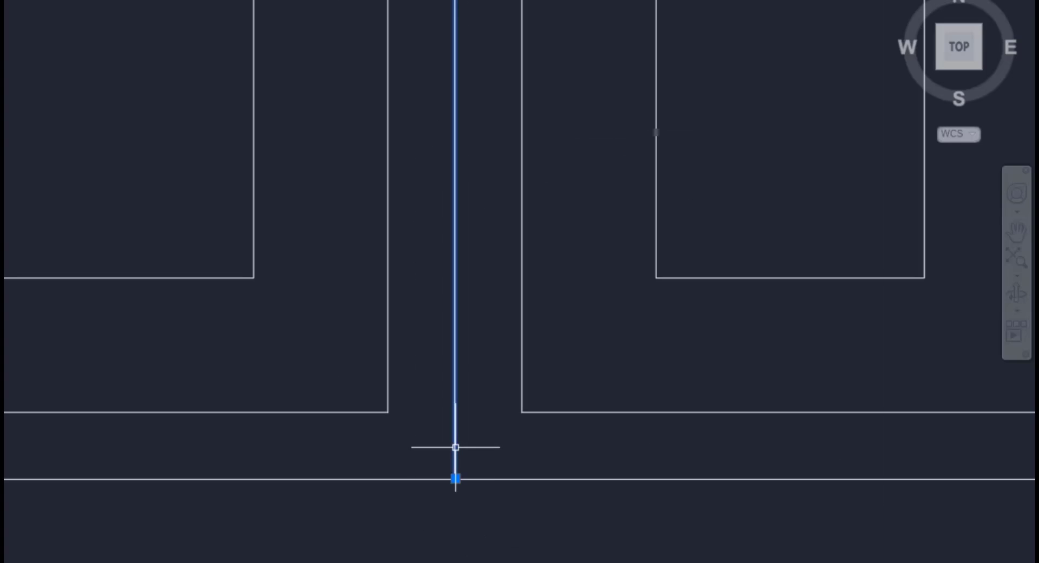
click(456, 479)
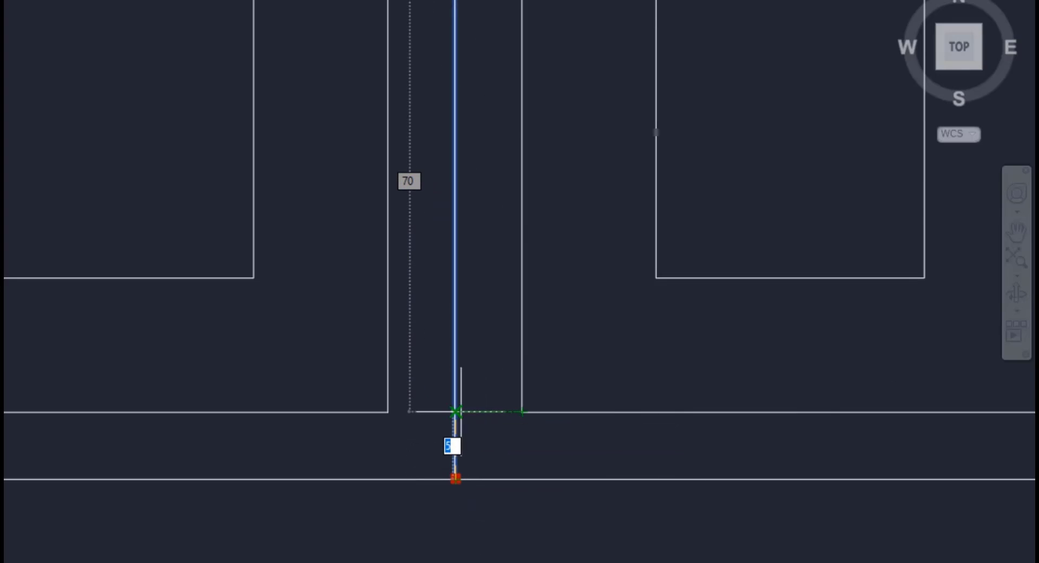
click(455, 412)
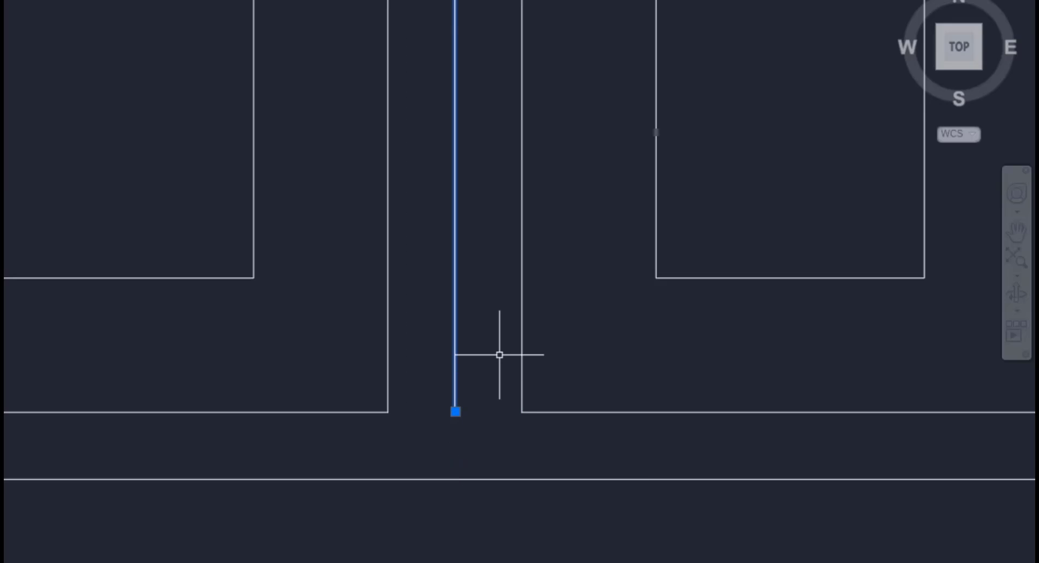
key(Escape)
scroll(378, 410, down, 3)
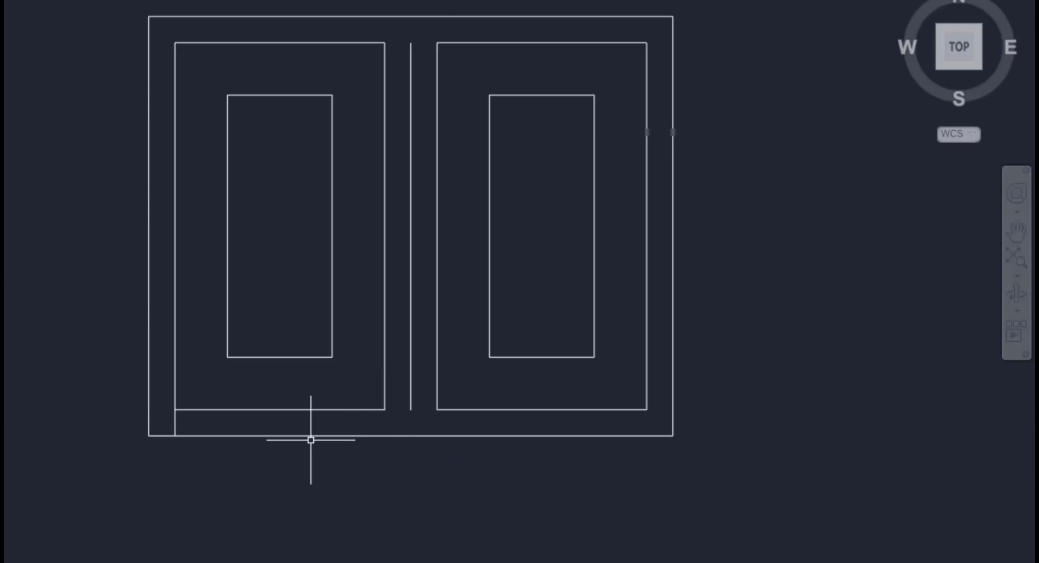
Step: Delete the short vertical helper line below the first panel's lower-left corner
click(175, 423)
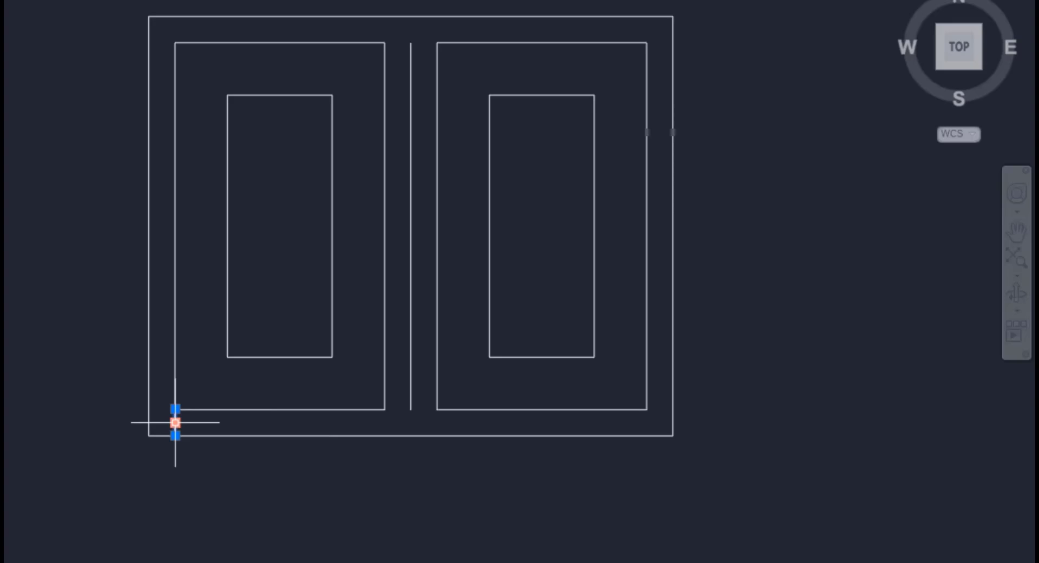
key(Delete)
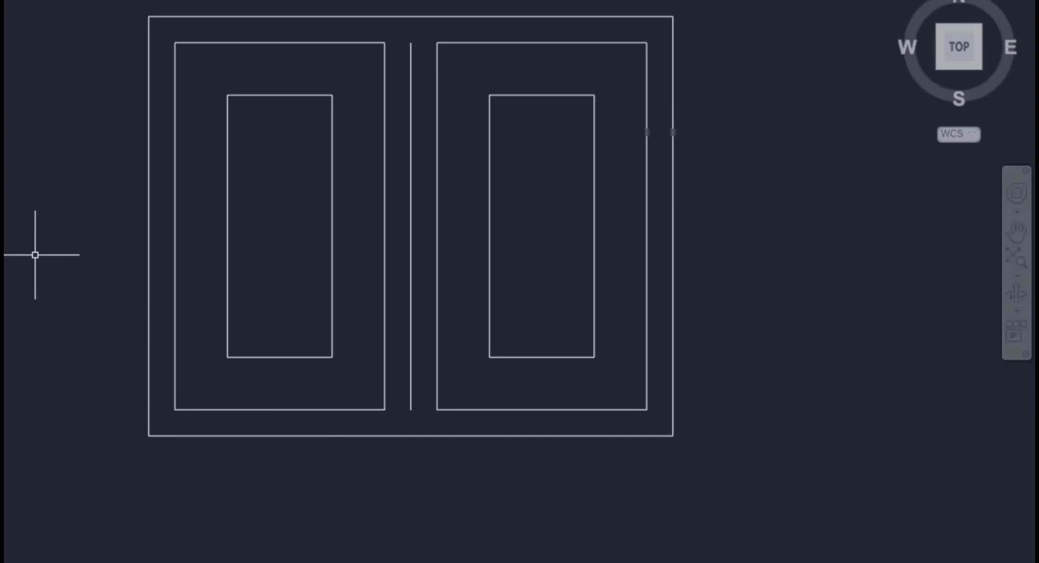
middle_drag(132, 348, 146, 393)
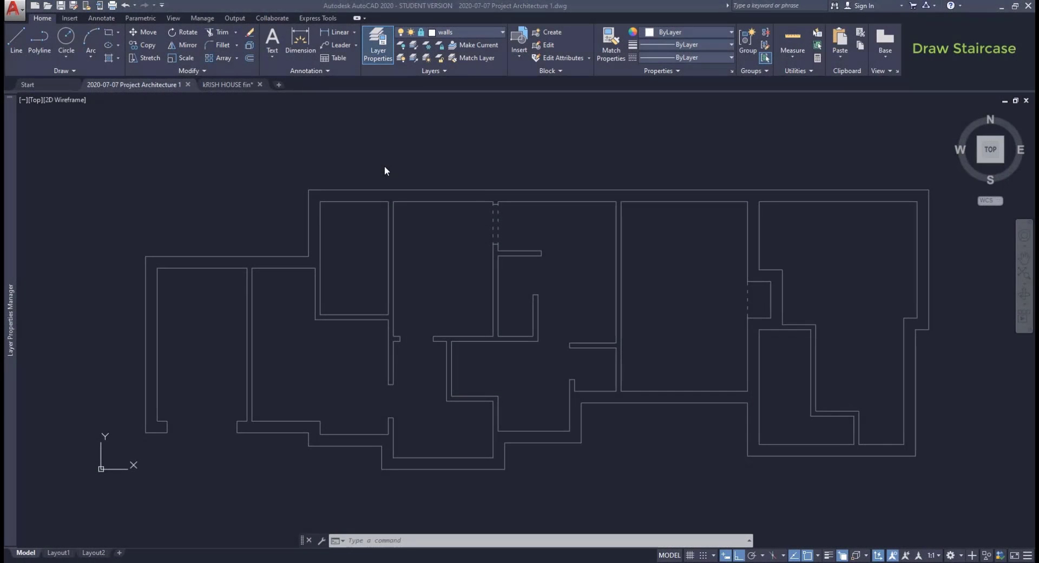
Step: Make the staircase layer current in the architectural floor plan drawing
click(417, 219)
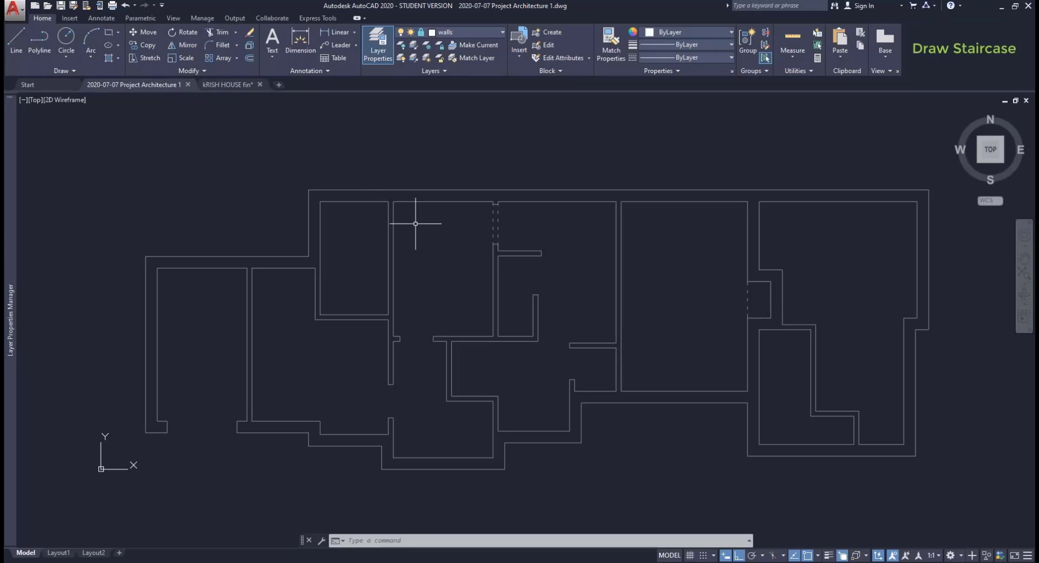
click(463, 32)
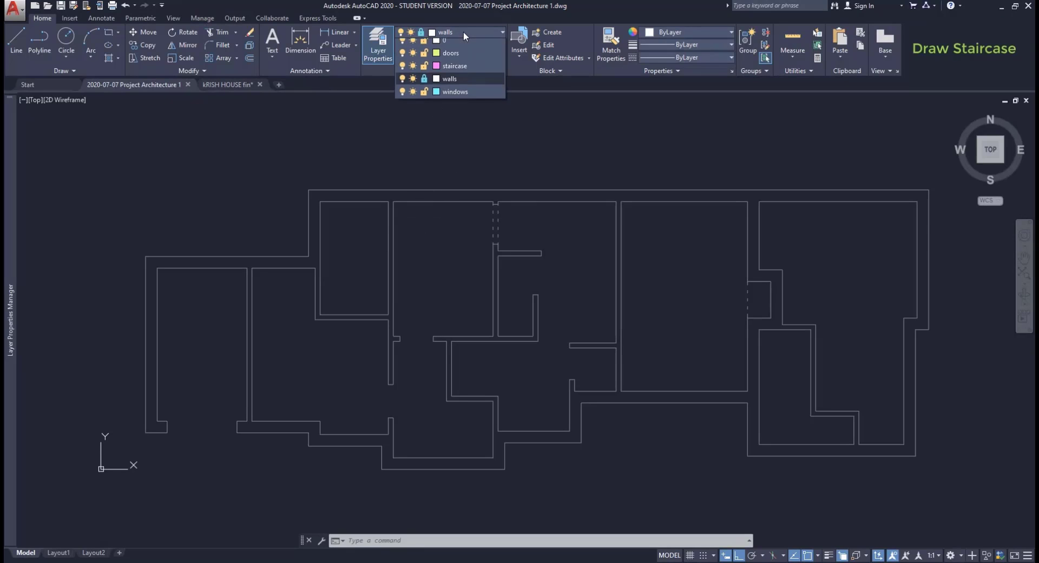
click(459, 71)
Step: Draw a horizontal stair line between the side walls of the narrow central space, 250 above its lower inner wall line
scroll(522, 232, up, 2)
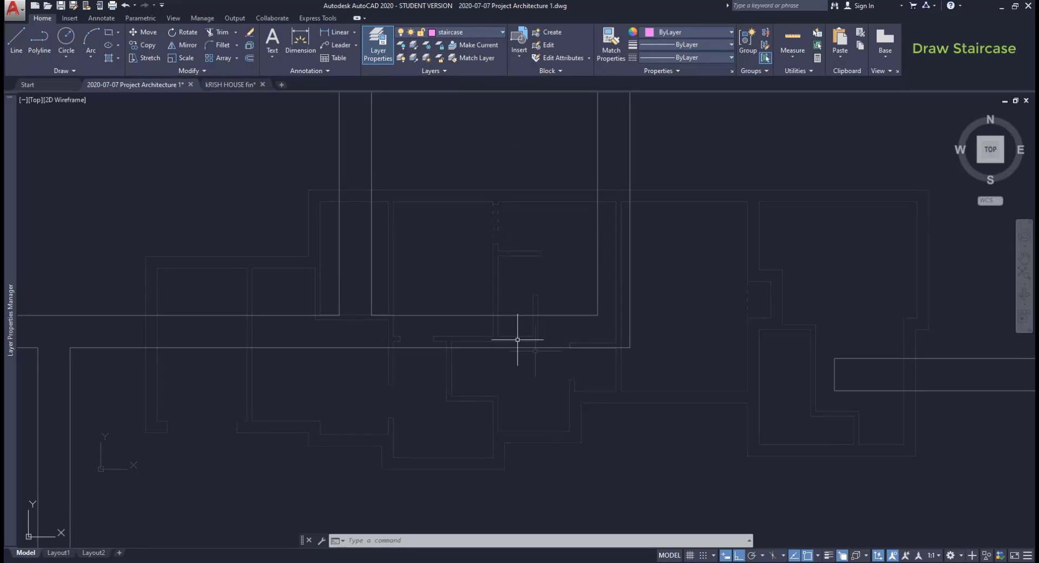
text(l)
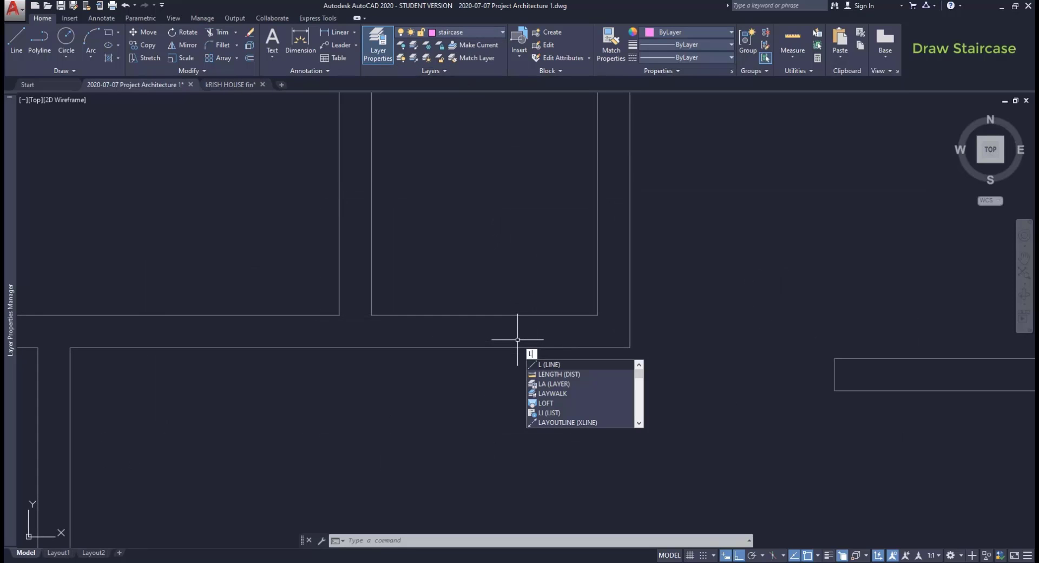
key(Return)
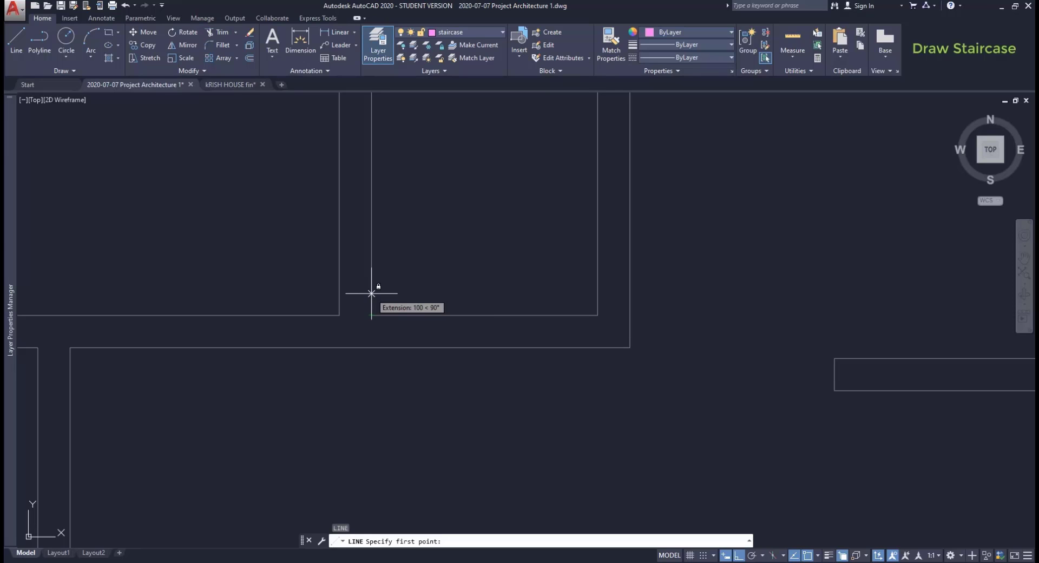
text(250)
key(Return)
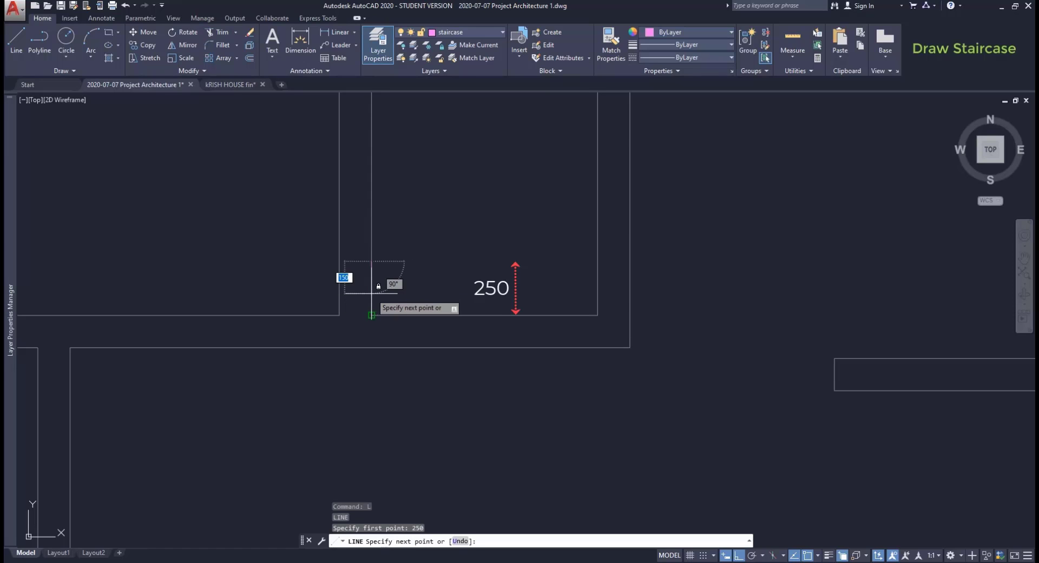
click(597, 262)
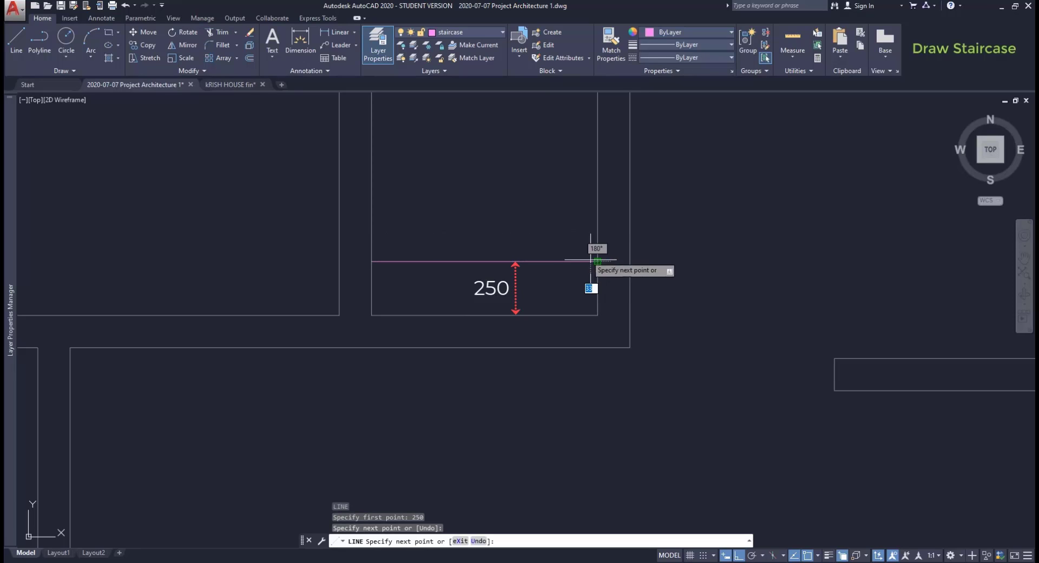
key(Escape)
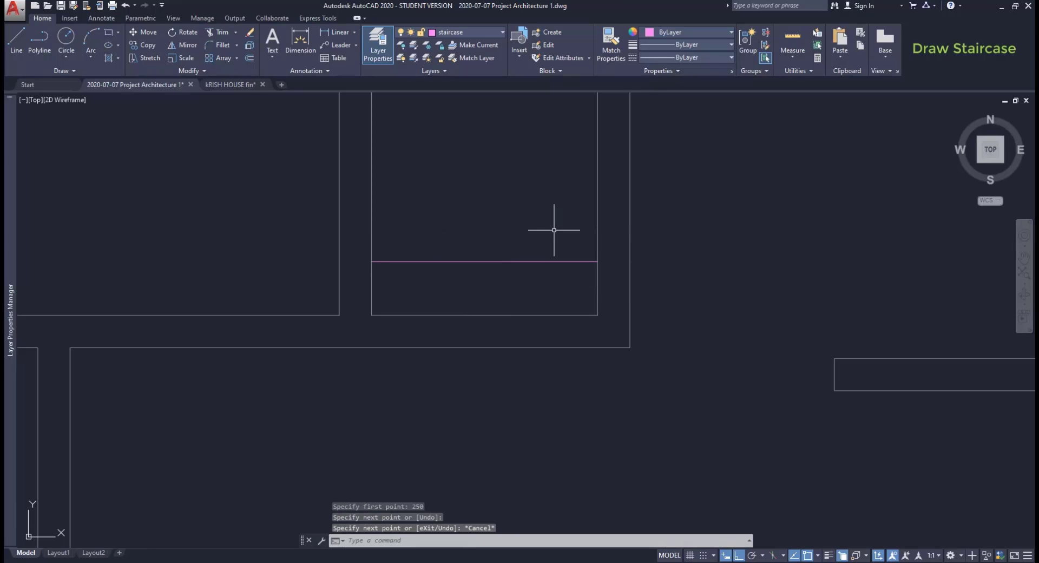
Step: Offset the stair line by a distance of 250 using the Multiple option
text(o)
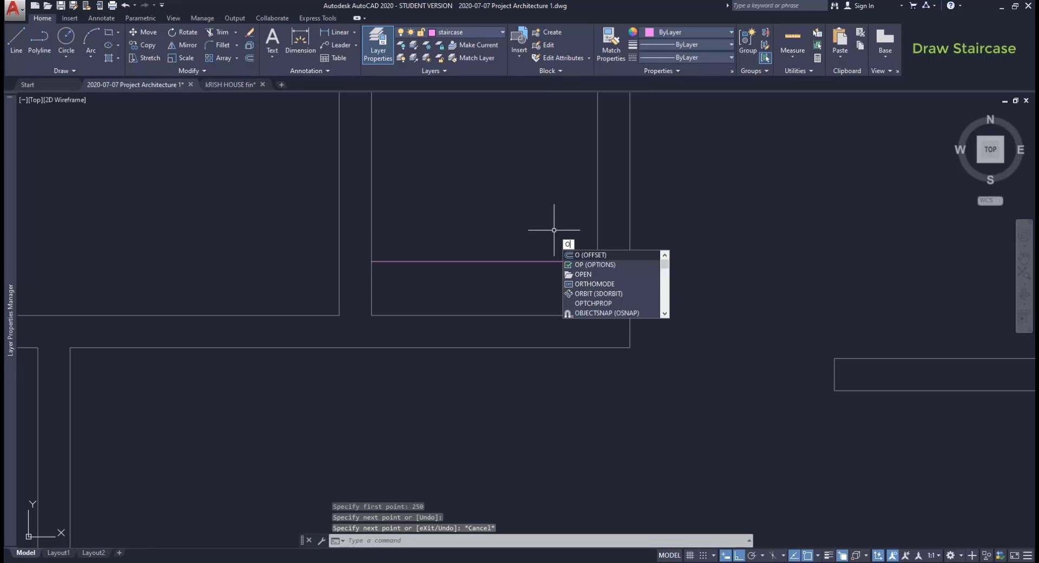
key(Return)
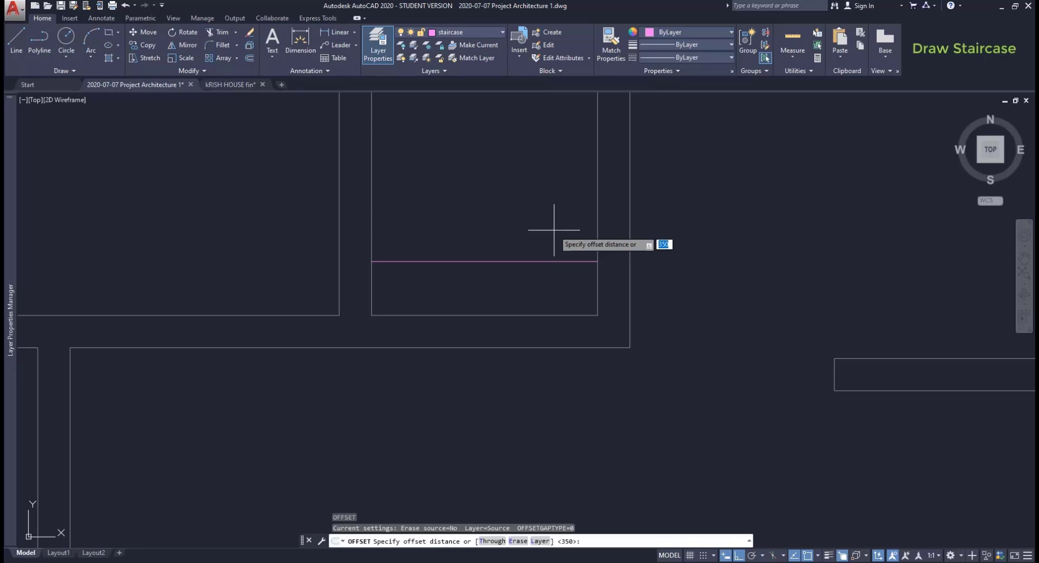
text(250)
key(Return)
click(510, 262)
scroll(511, 260, down, 4)
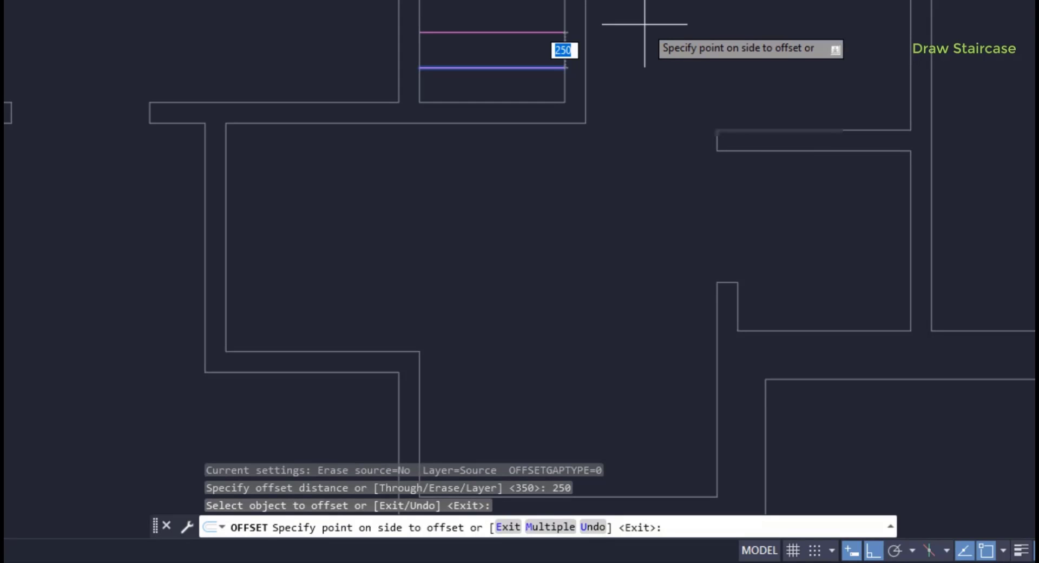
text(m)
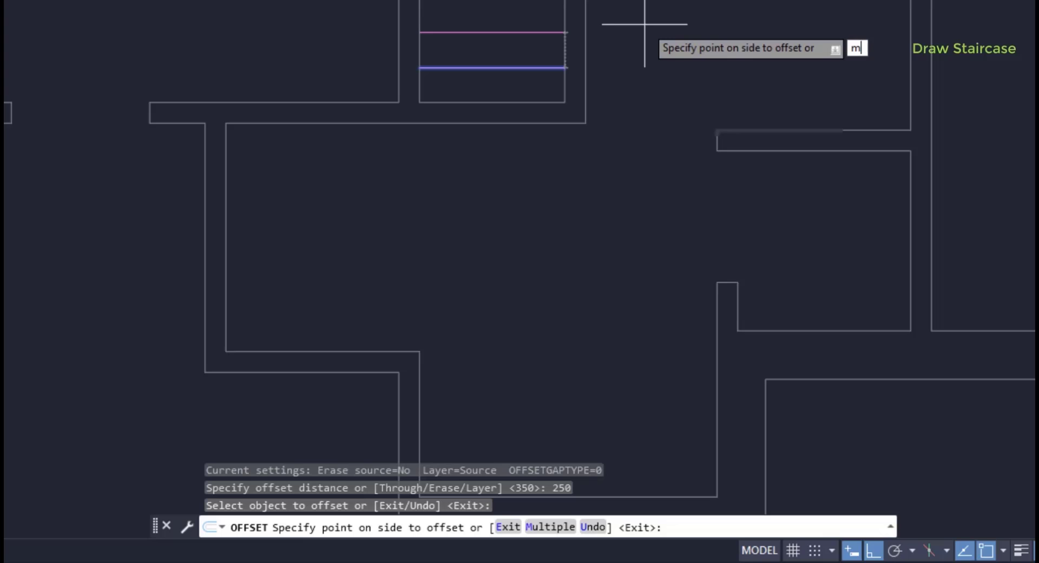
Step: Offset the lowest stair tread line upward four times at 250 spacing, using multiple offset
key(Return)
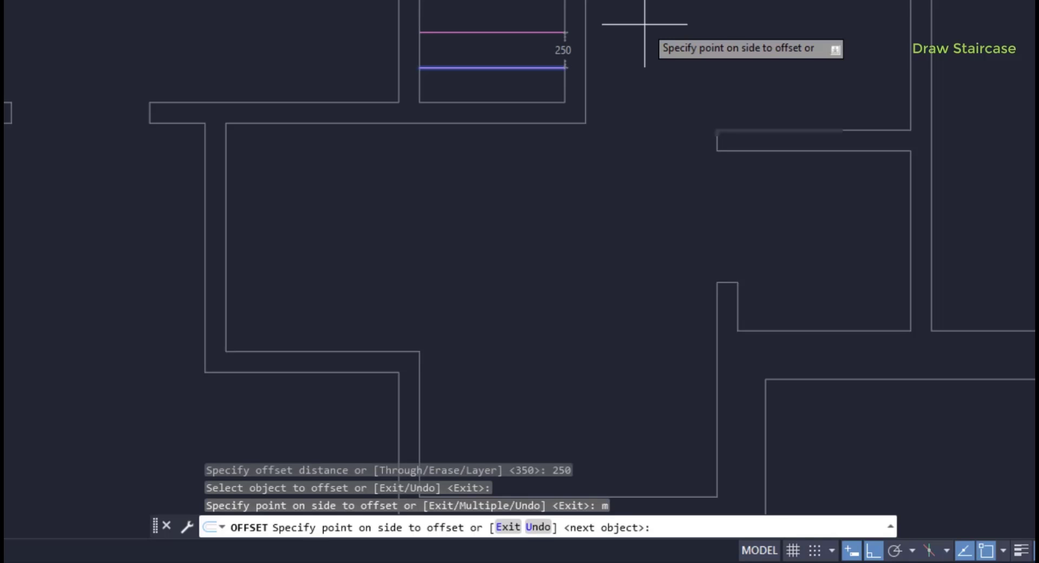
click(659, 188)
click(657, 208)
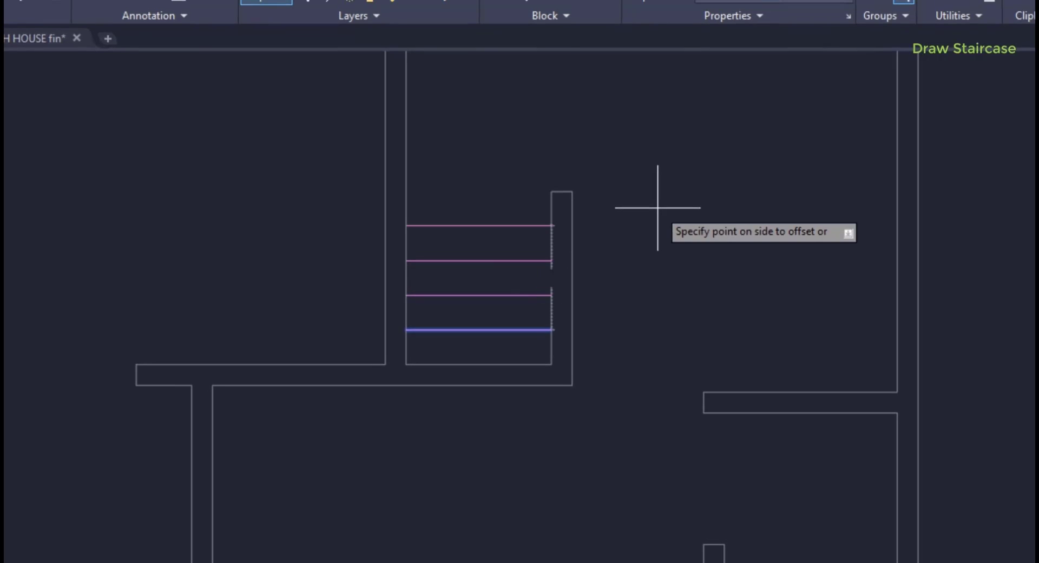
click(658, 208)
click(659, 162)
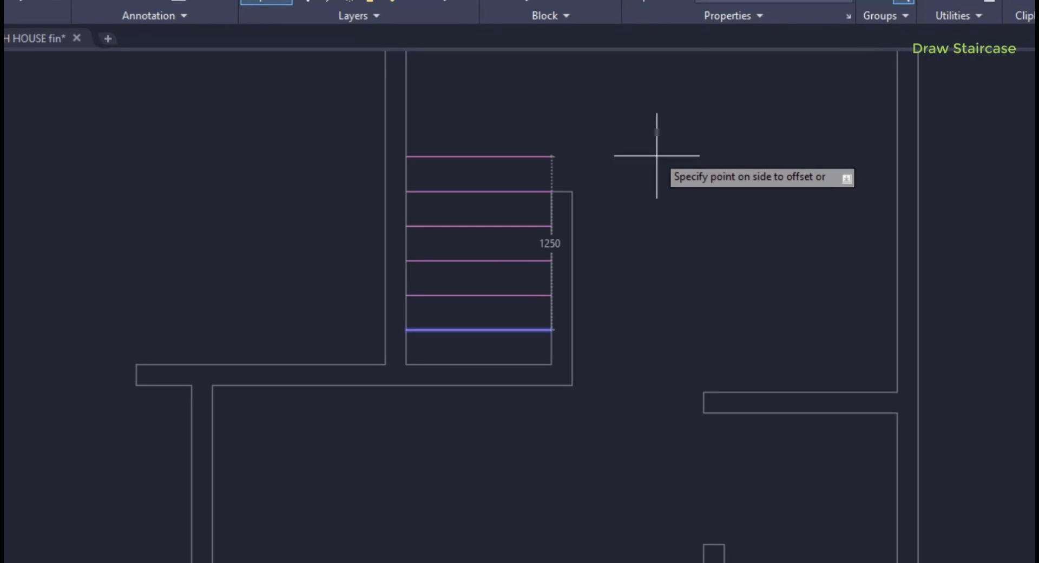
key(Return)
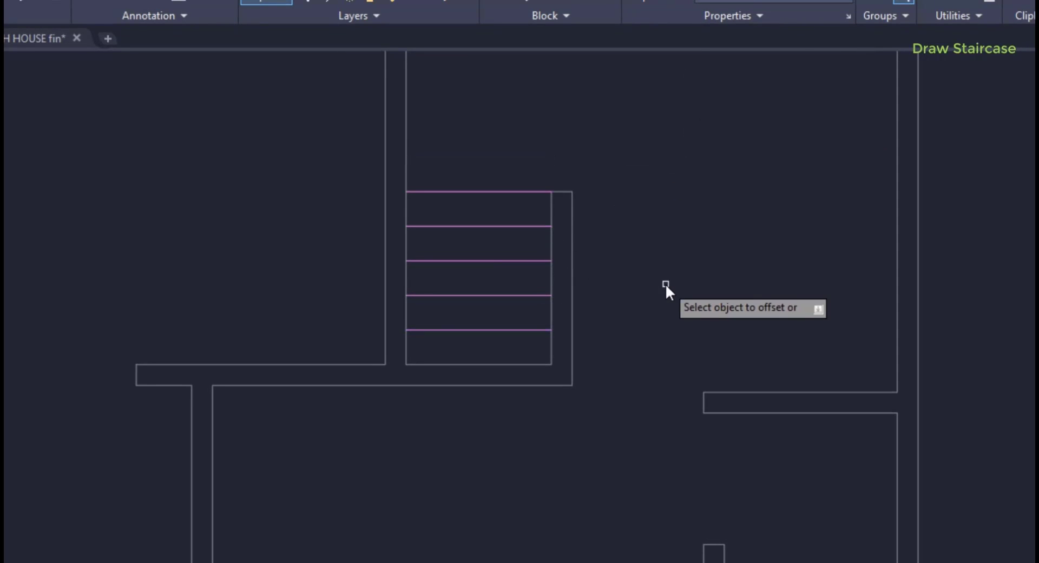
key(Escape)
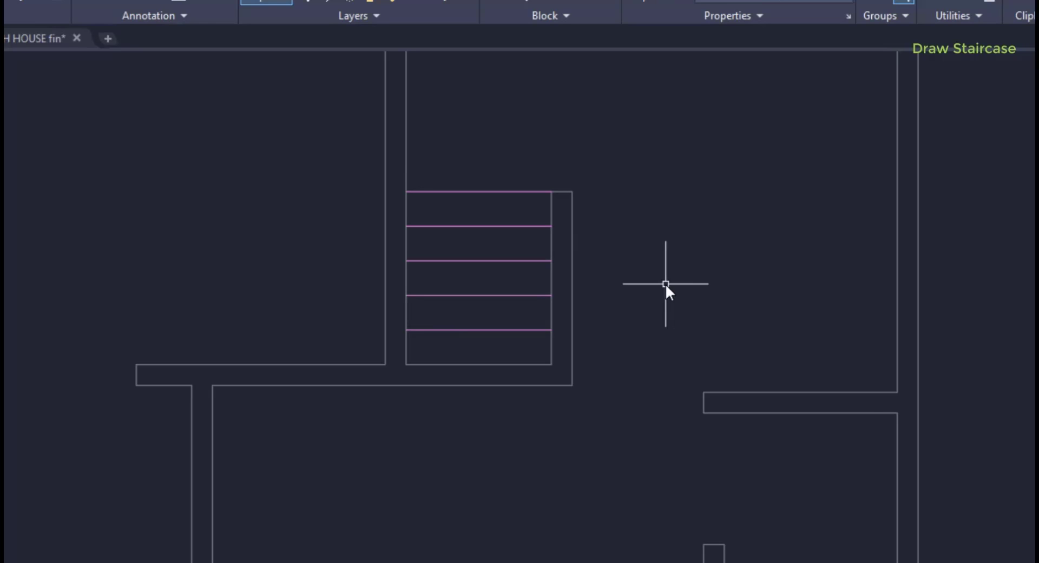
Step: Draw a vertical line starting 50 inside the stairwell's lower-right inner corner and ending perpendicular on the top tread line
text(l)
key(Return)
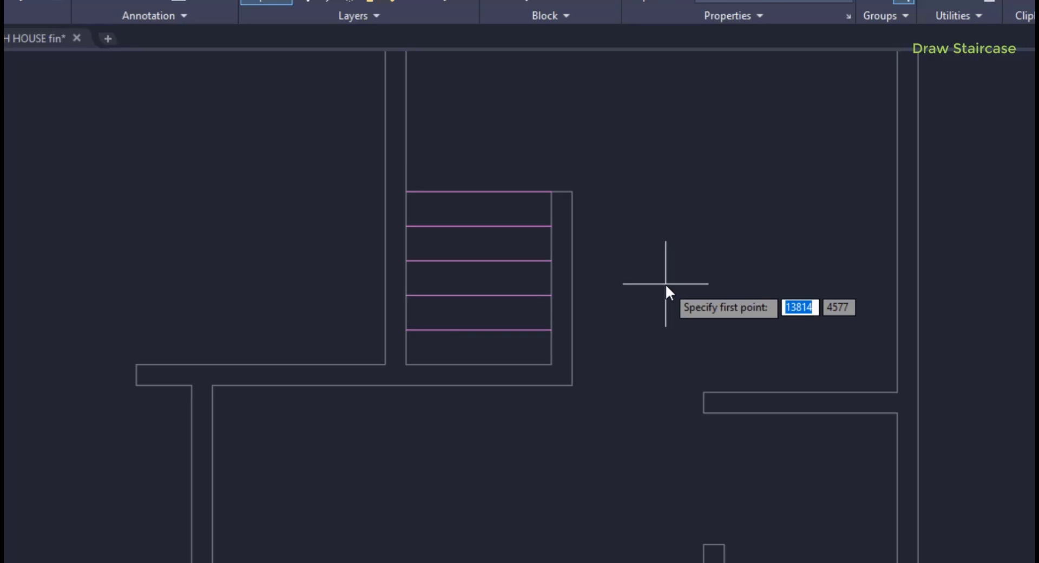
scroll(601, 325, up, 4)
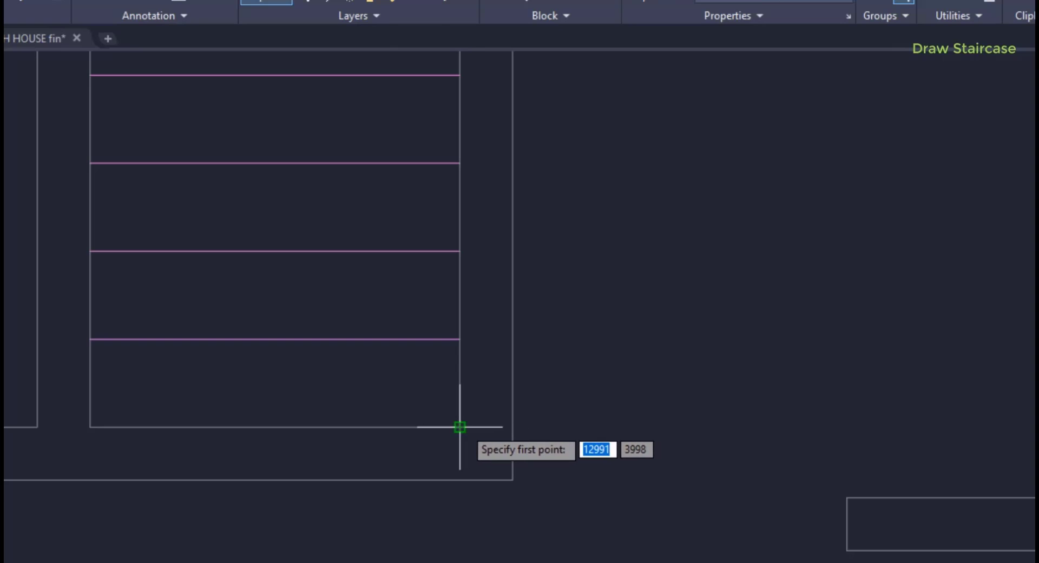
text(50)
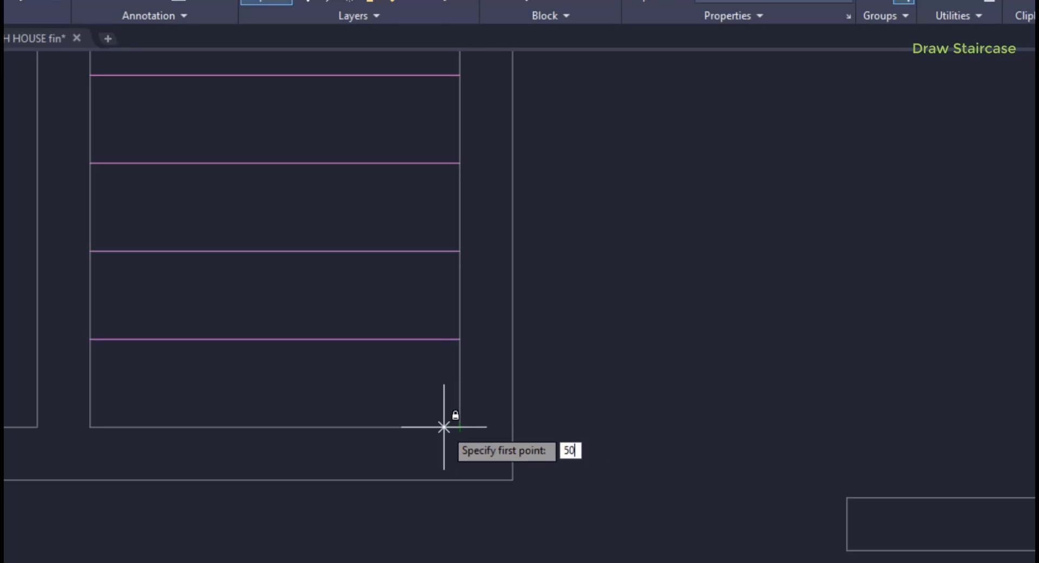
key(Return)
scroll(437, 394, down, 2)
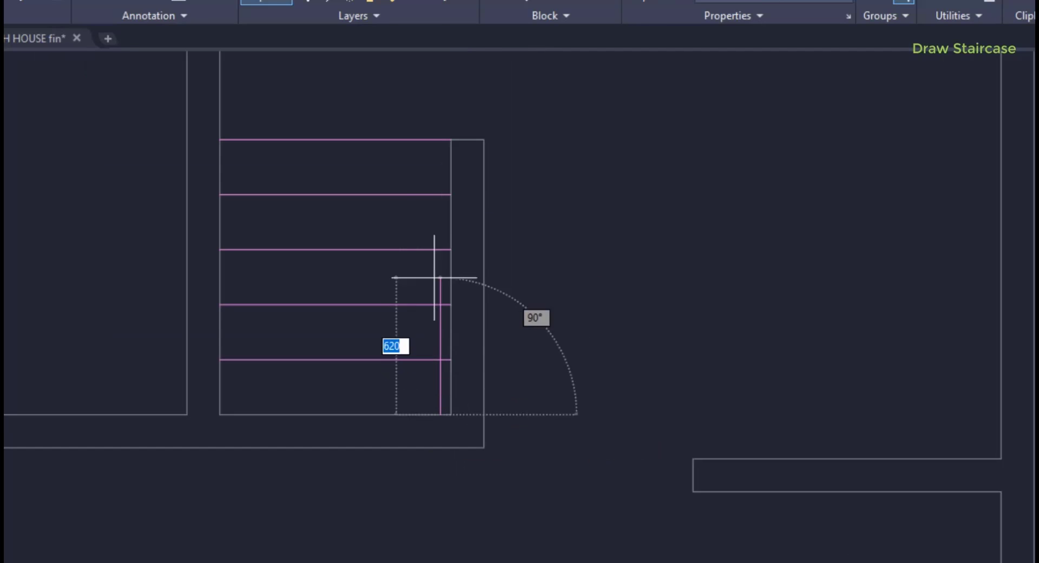
click(430, 139)
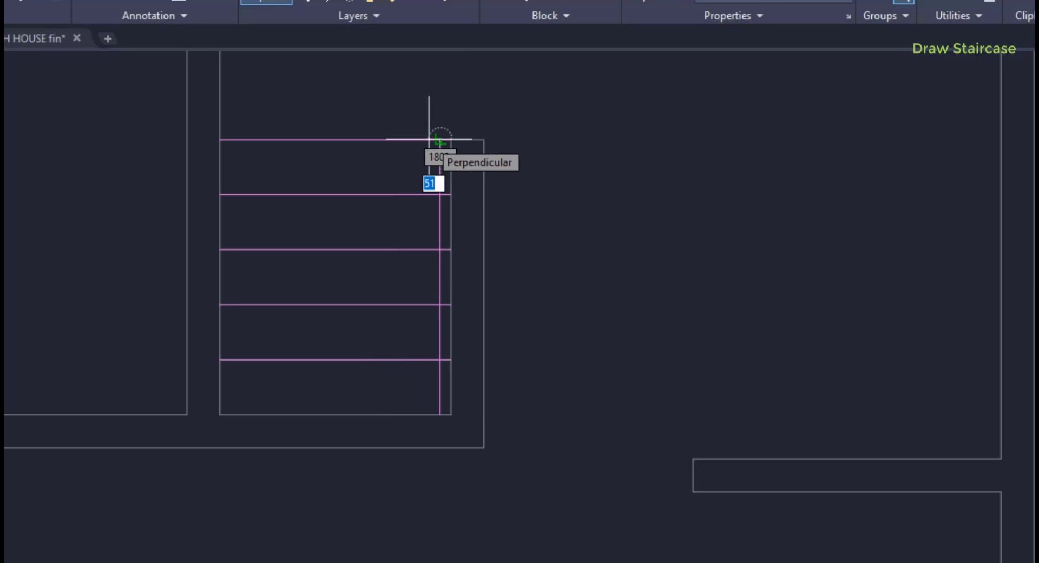
key(Escape)
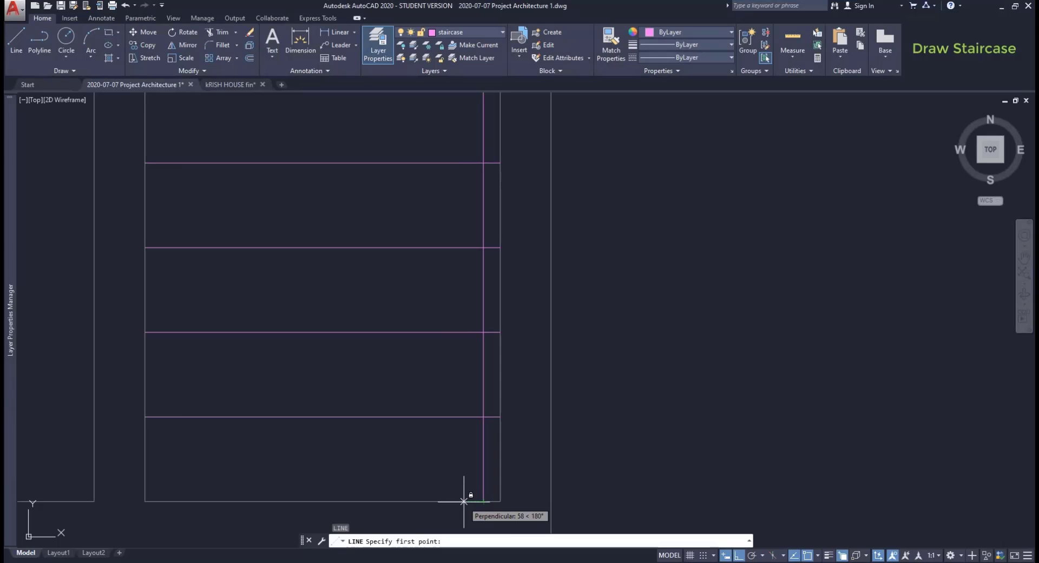
Step: Draw a second vertical line 50 further inward from the first one, running from the stairwell's lower edge to the top tread line
text(50)
key(Return)
scroll(465, 501, down, 5)
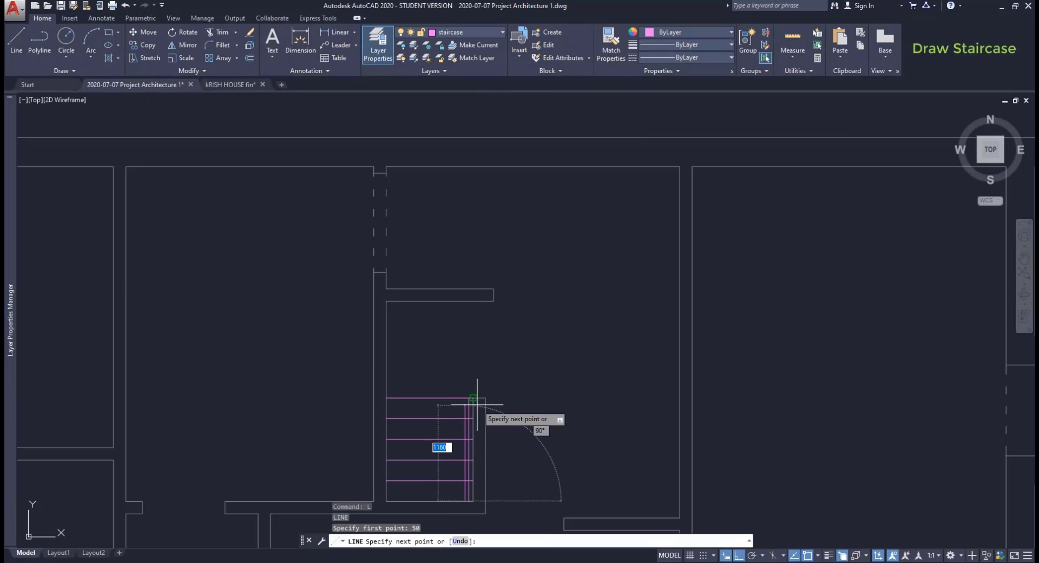
scroll(479, 406, up, 4)
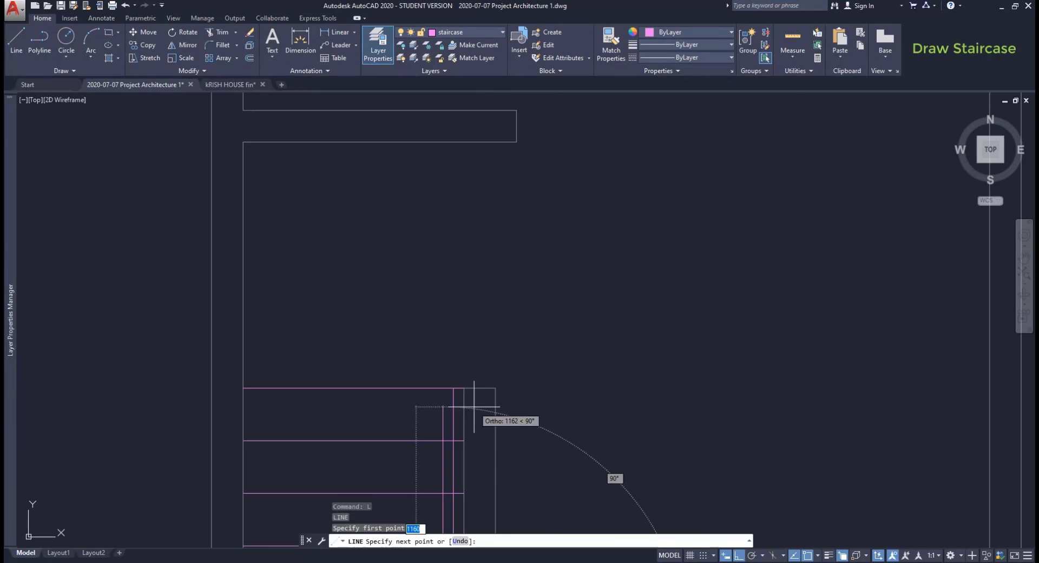
click(443, 388)
key(Escape)
scroll(442, 303, down, 4)
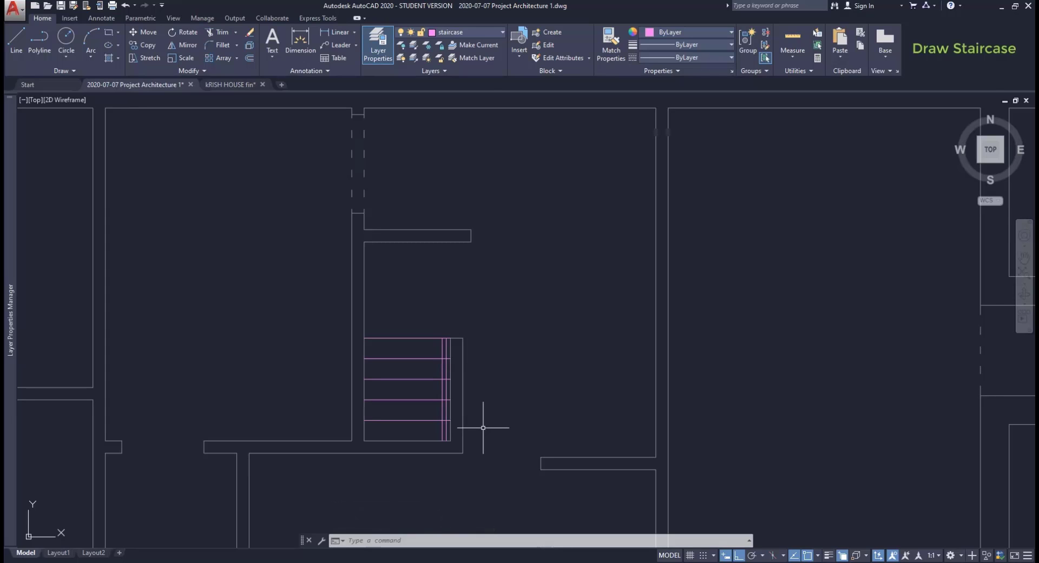
Step: Draw an 870 line downward from the upper wall's lower edge, starting 1250 from the inner corner
scroll(455, 320, up, 4)
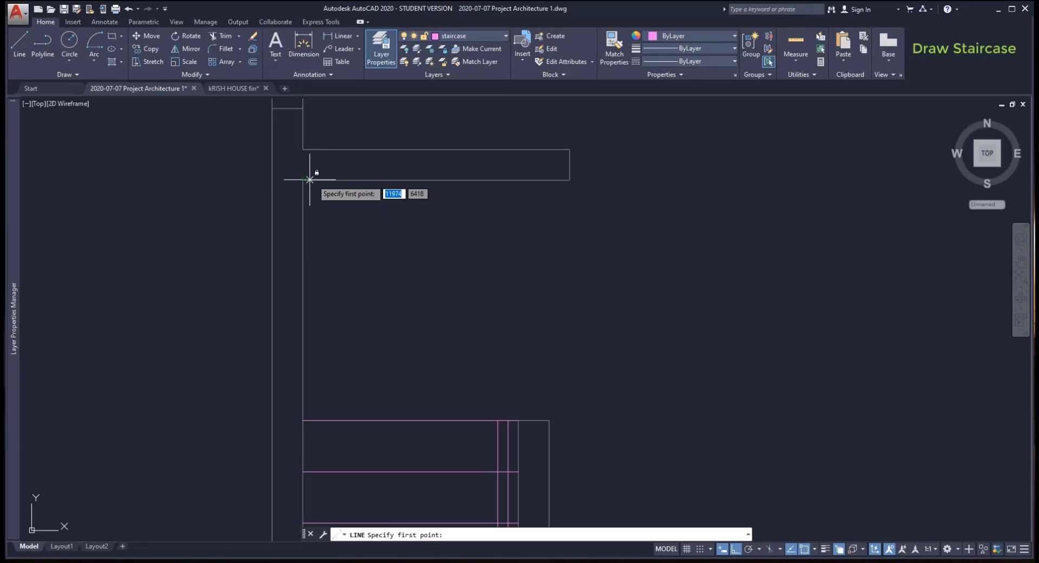
text(125)
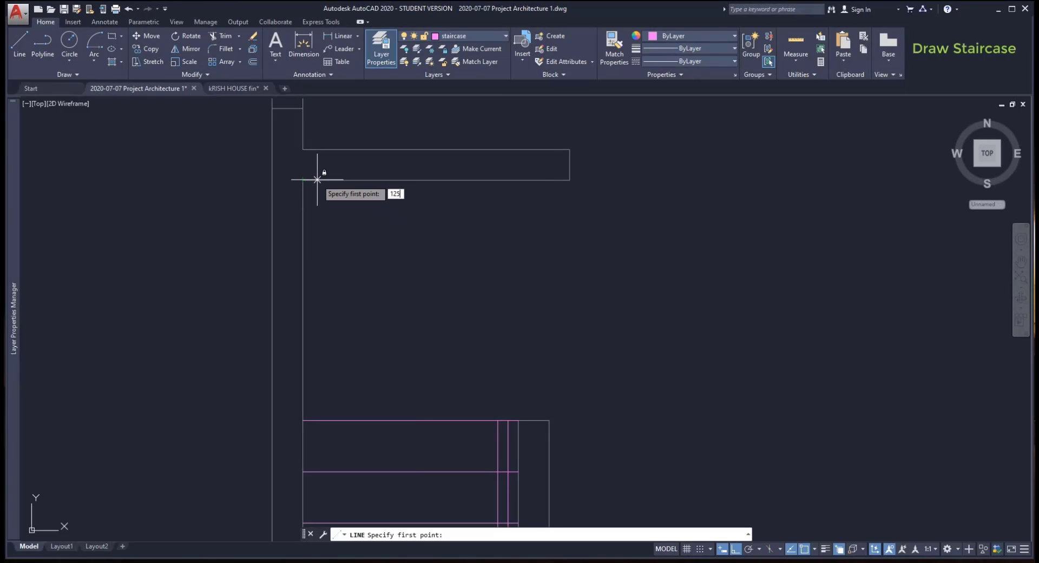
key(Return)
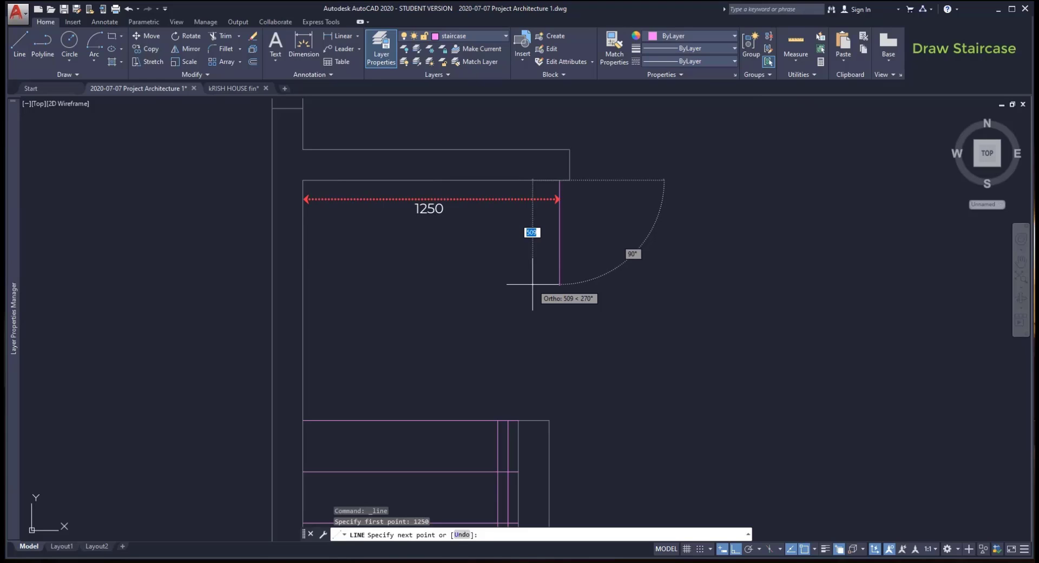
text(870)
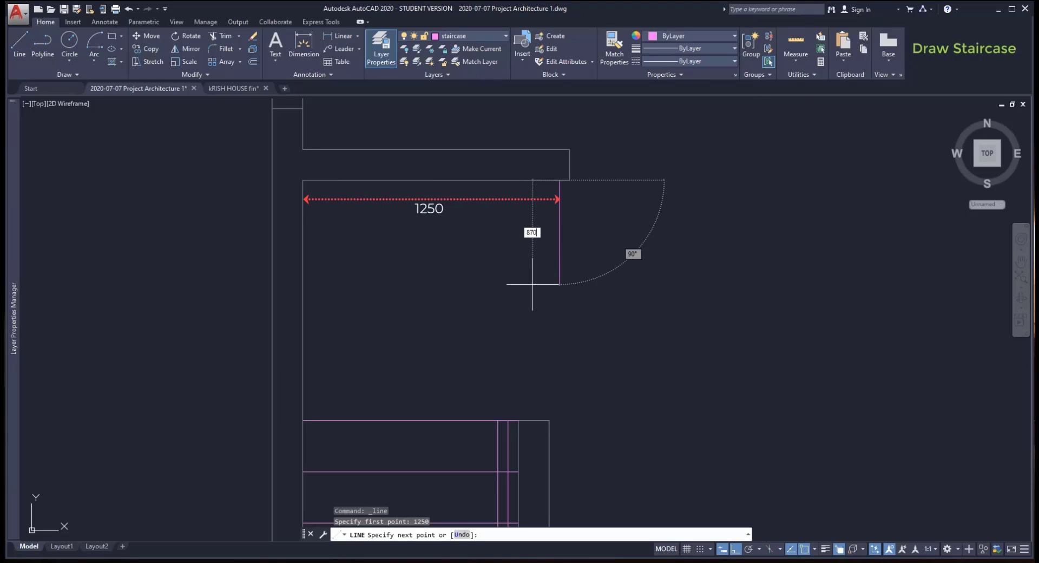
key(Return)
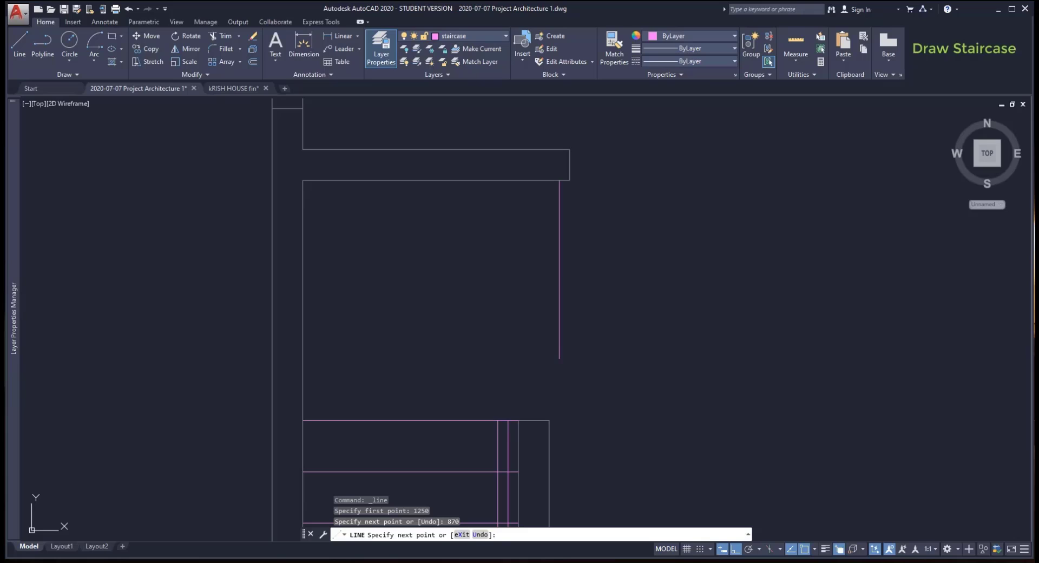
key(Escape)
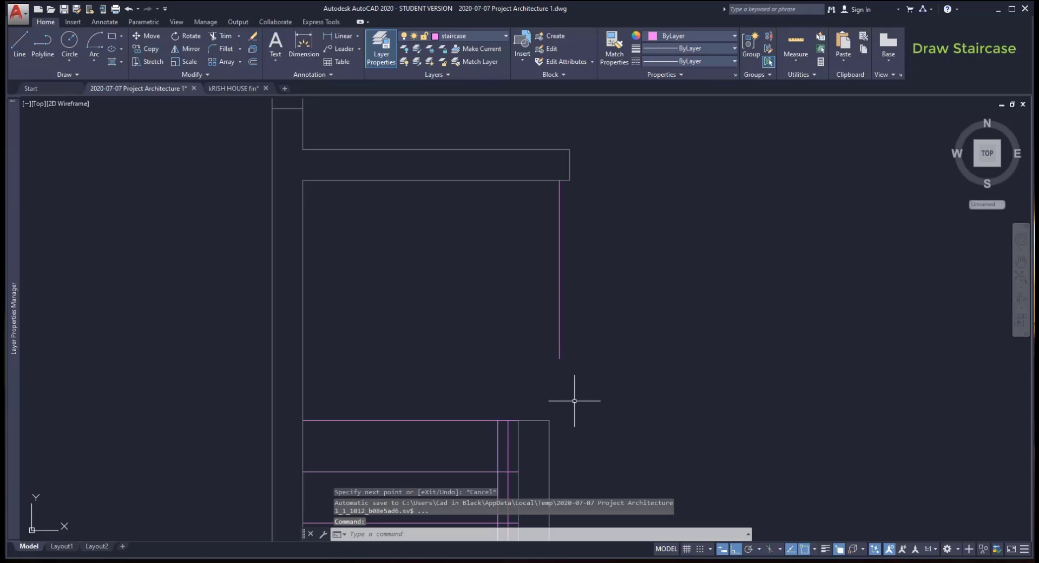
Step: Draw a start-center-end arc from the 870 line's lower end, centered 300 below it, ending atop the inner vertical line
click(99, 60)
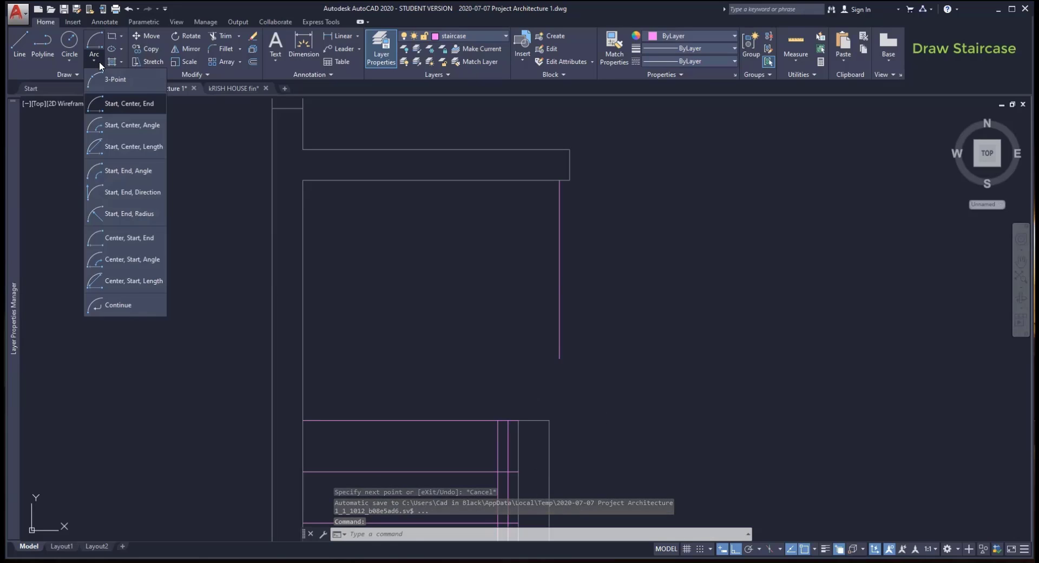
click(132, 105)
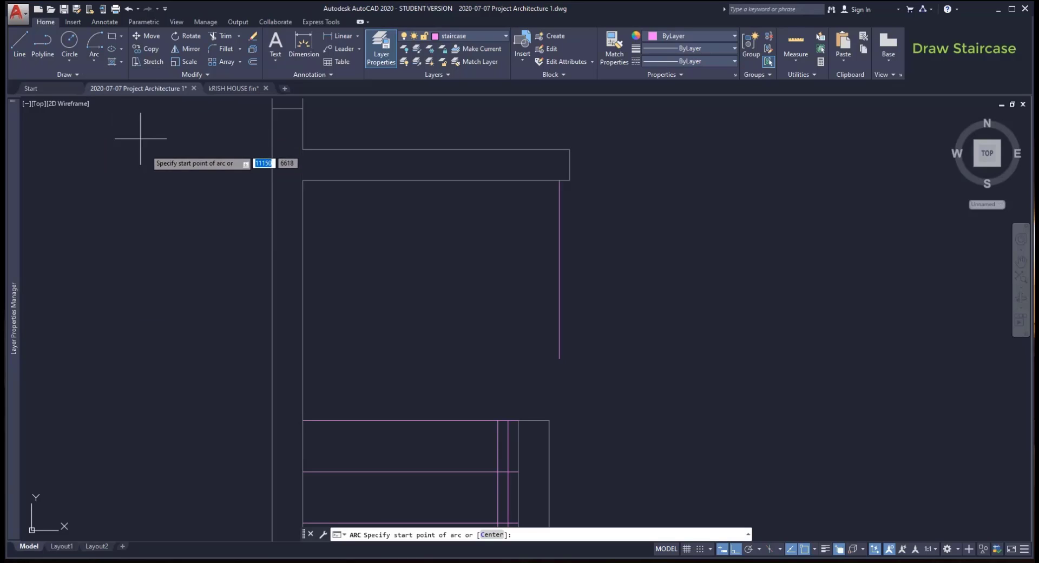
click(559, 358)
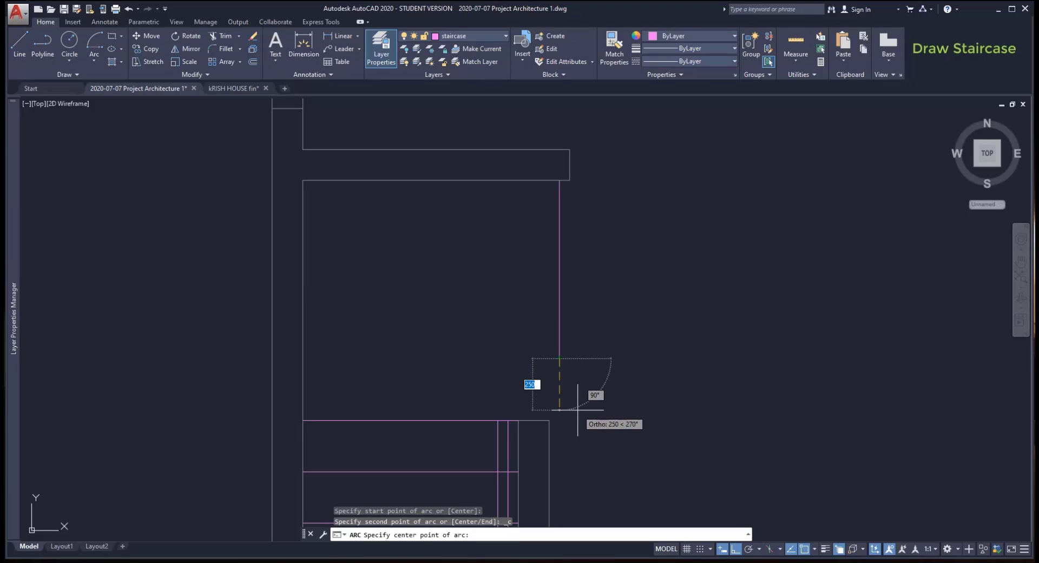
text(25)
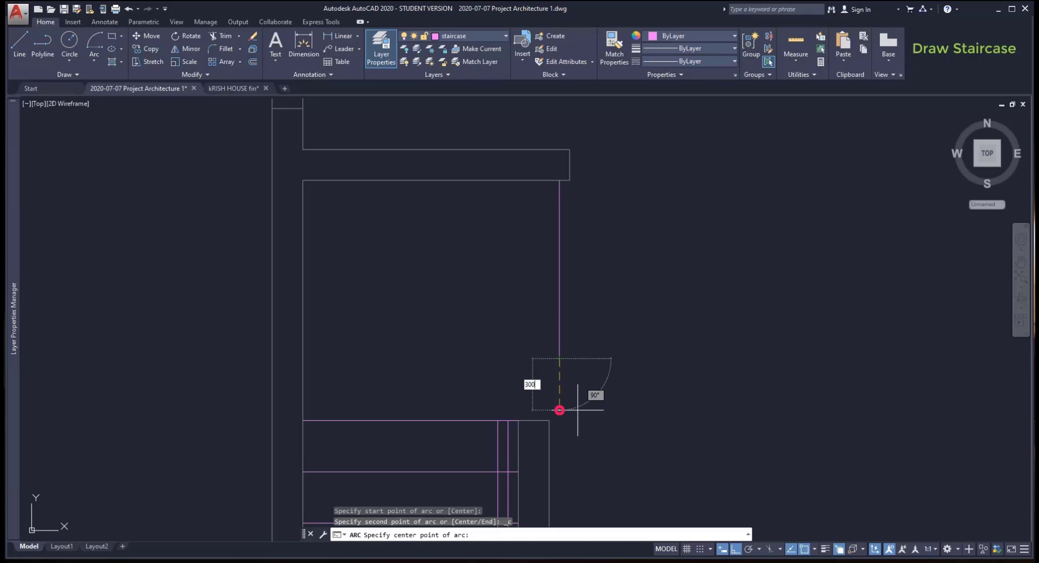
key(Return)
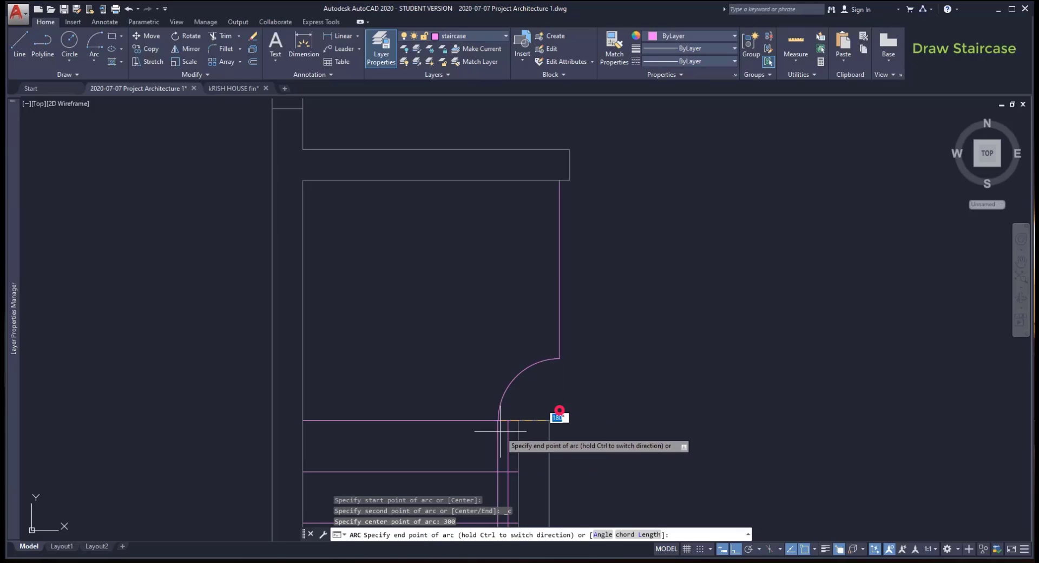
scroll(492, 418, up, 5)
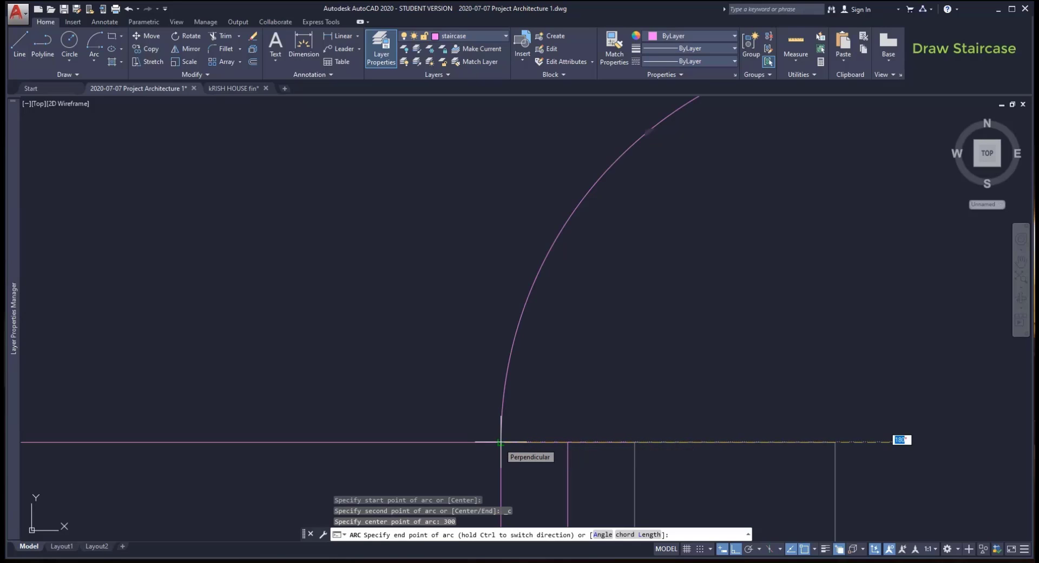
click(501, 442)
scroll(471, 378, down, 4)
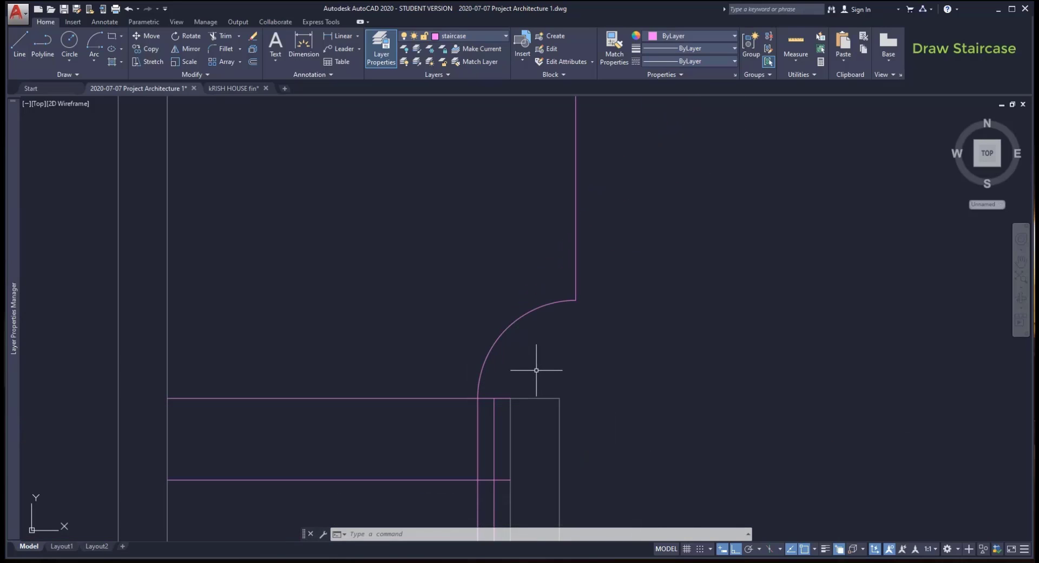
Step: Offset the arc by 50 toward its center so it meets the other vertical line
text(o)
key(Return)
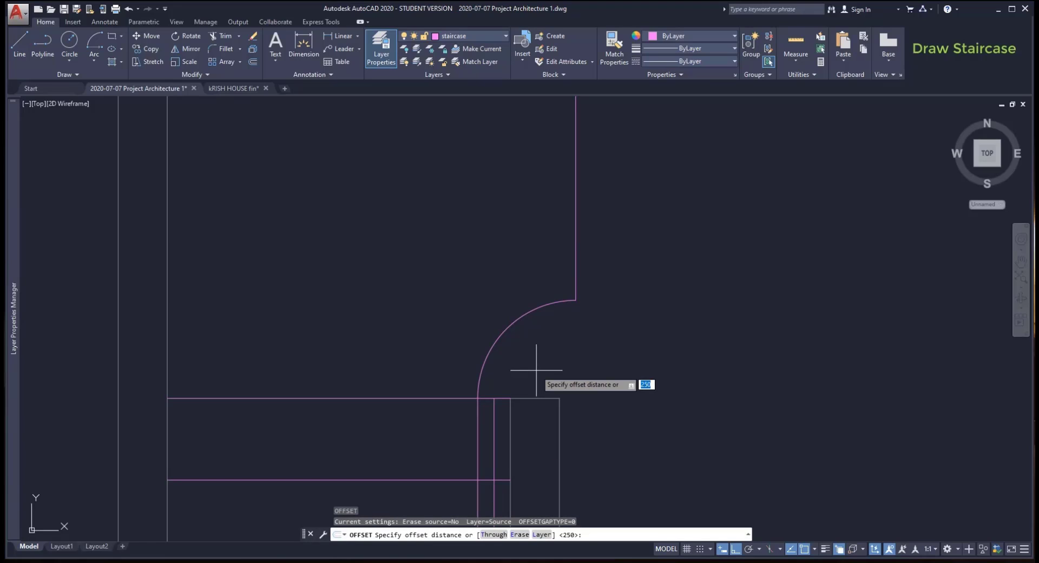
key(Return)
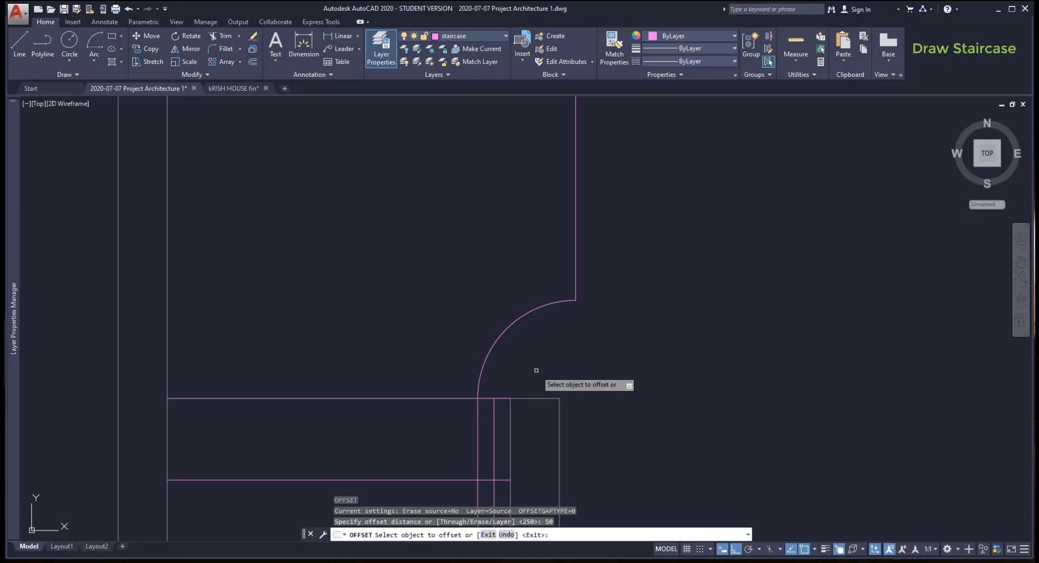
click(498, 338)
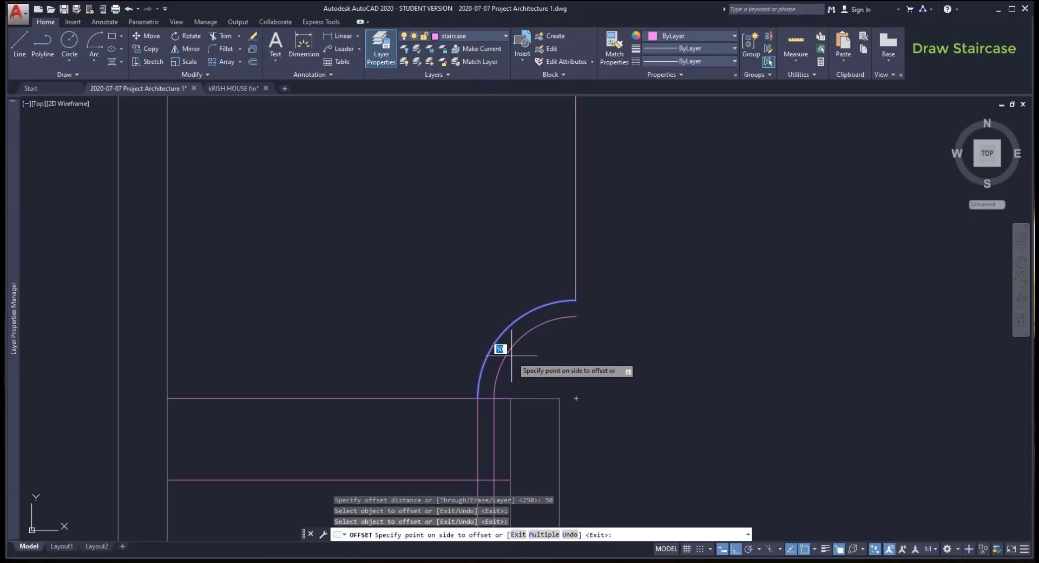
click(499, 398)
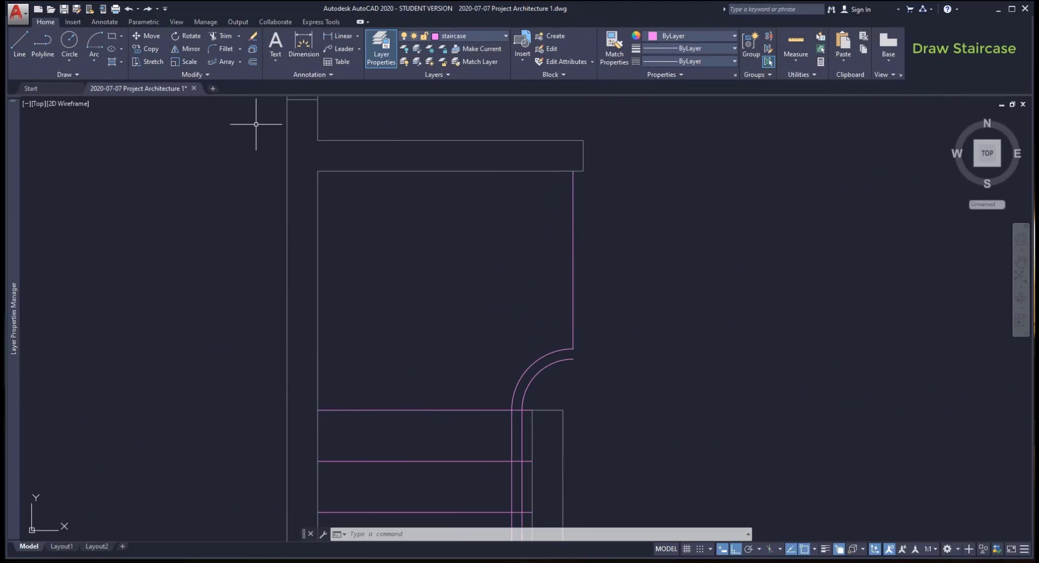
Step: Create a path array of the 870 line along the outer corner arc
click(241, 64)
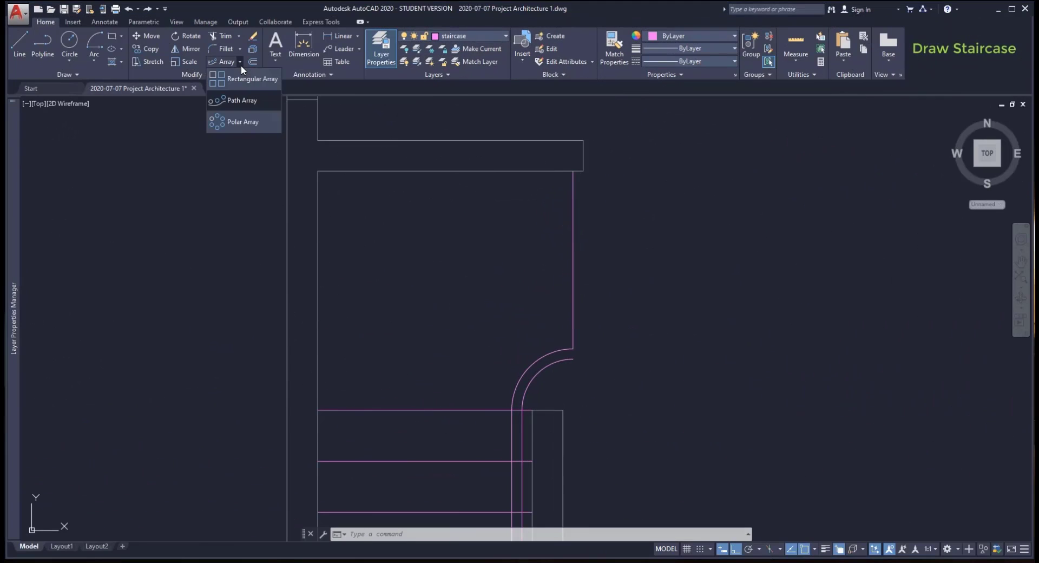
click(258, 106)
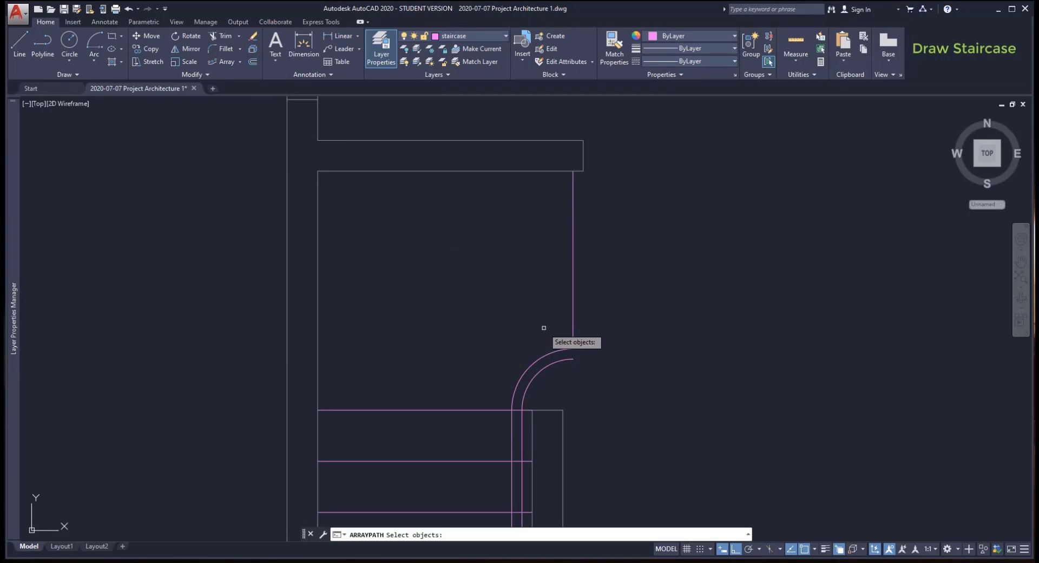
click(573, 333)
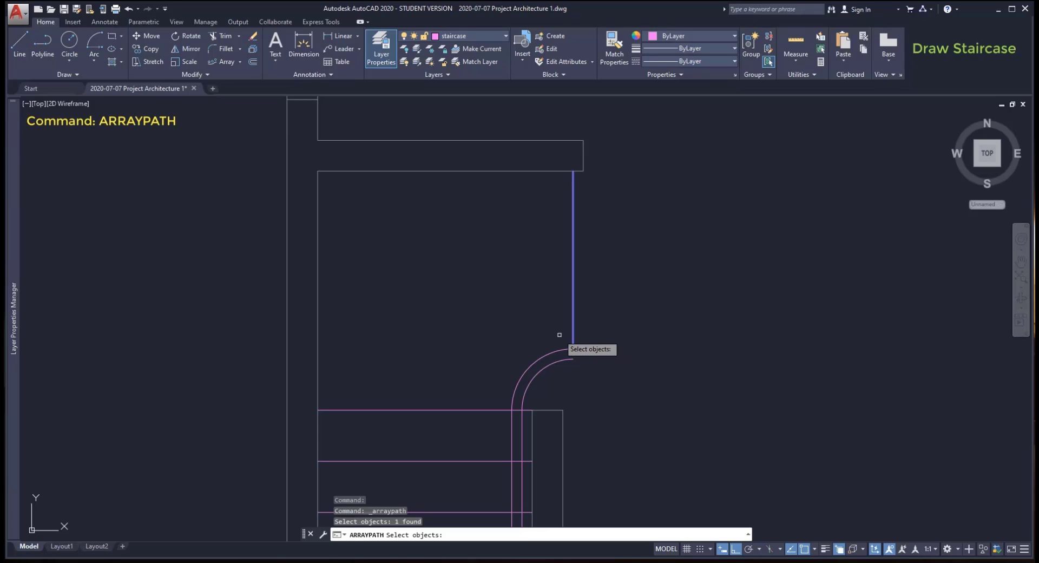
key(Return)
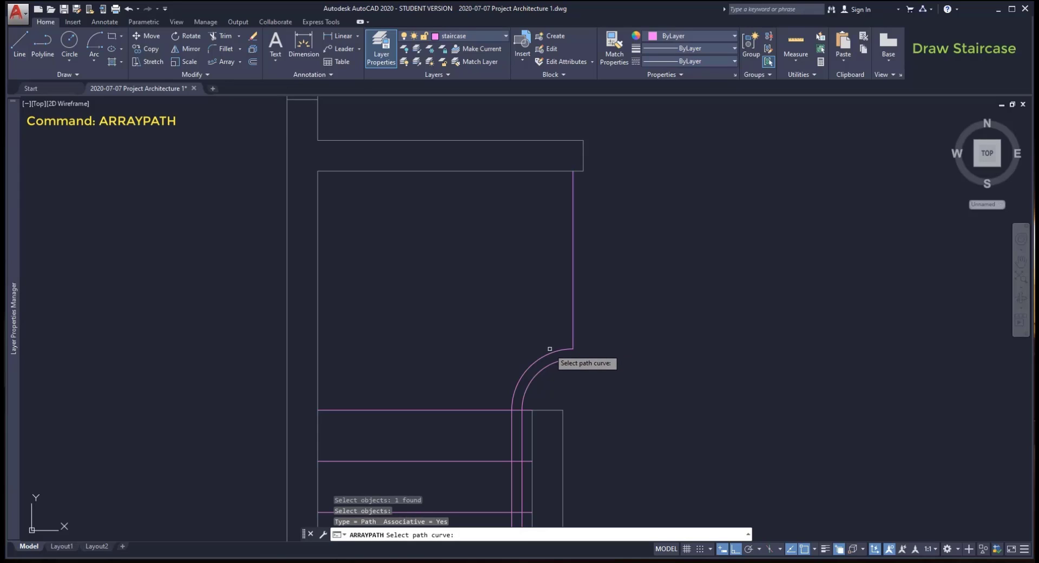
click(551, 352)
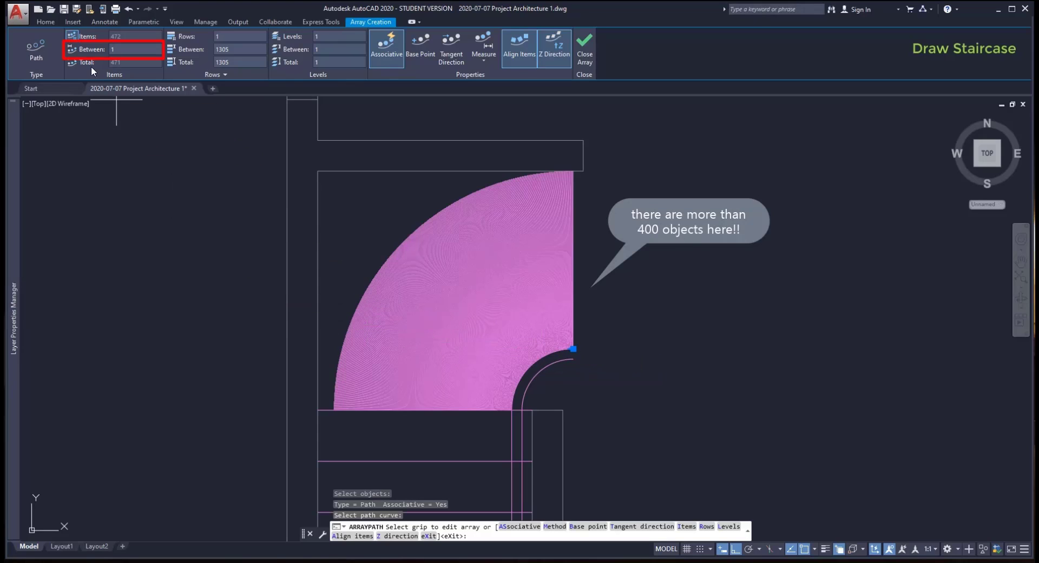
Step: Set the path array to 5 items divided evenly along the arc, make it non-associative and finish it
click(73, 37)
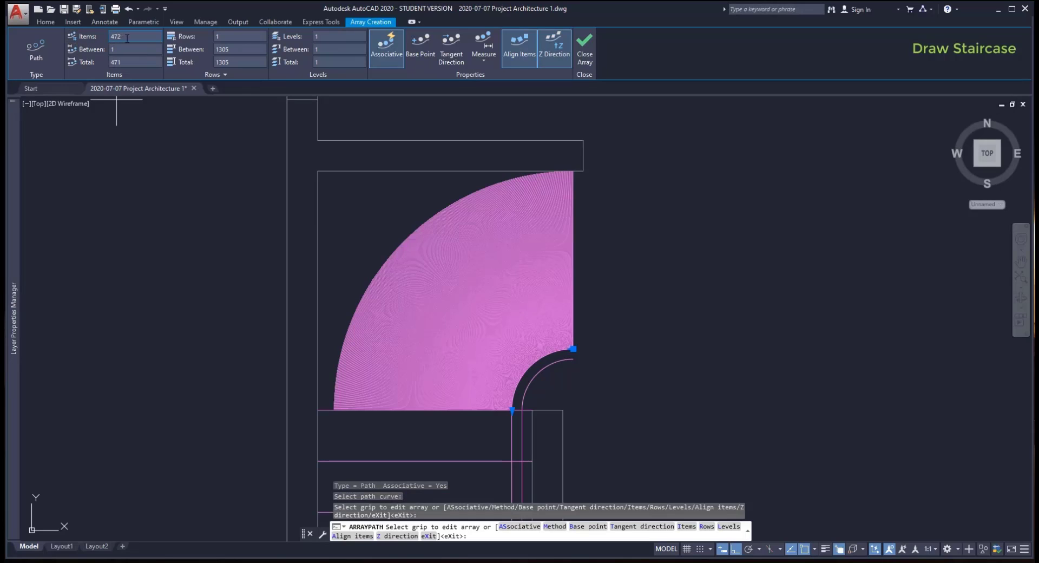
drag(115, 36, 106, 36)
key(Return)
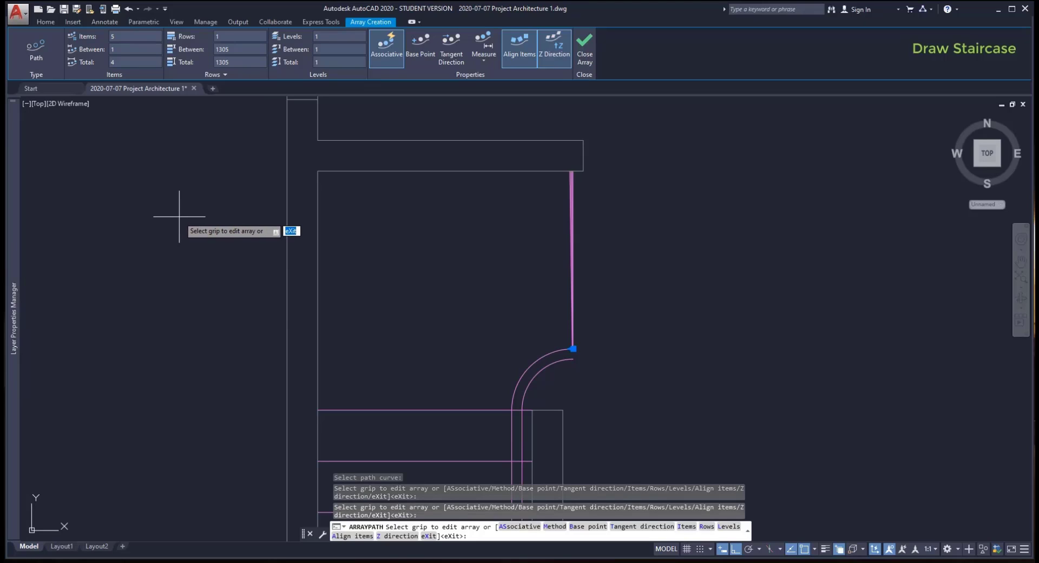
click(483, 63)
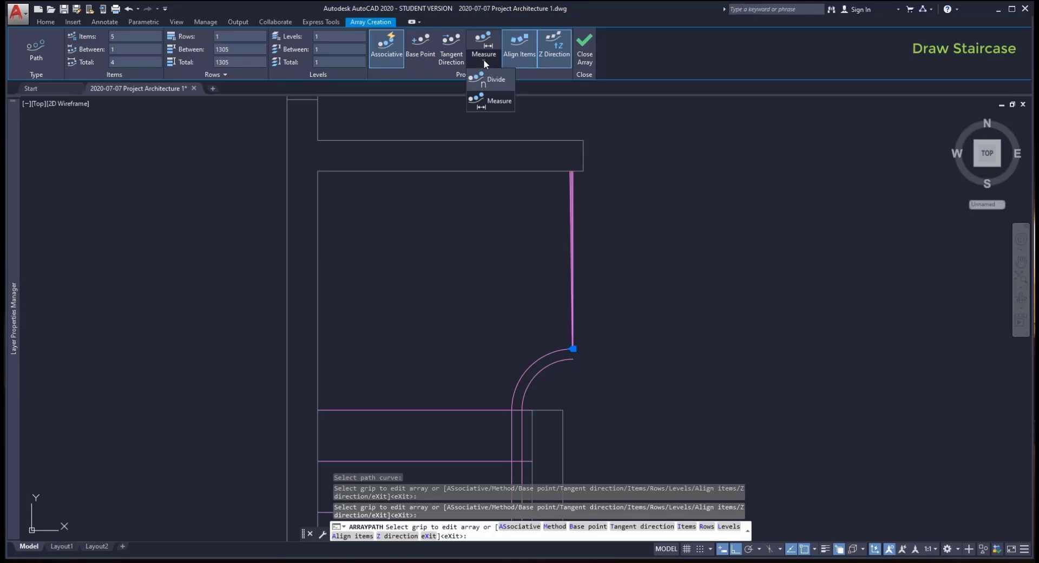
click(503, 83)
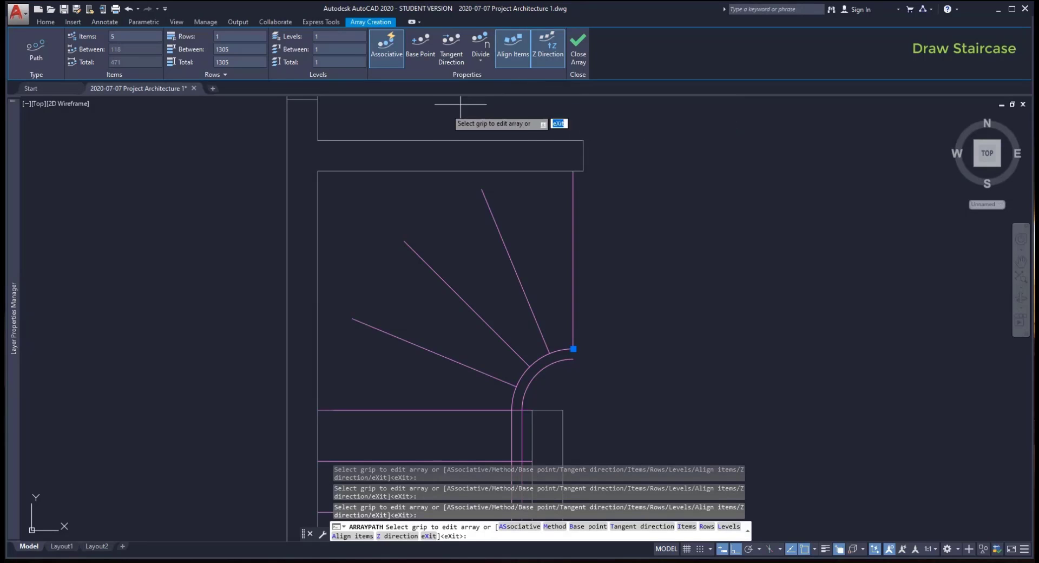
click(393, 57)
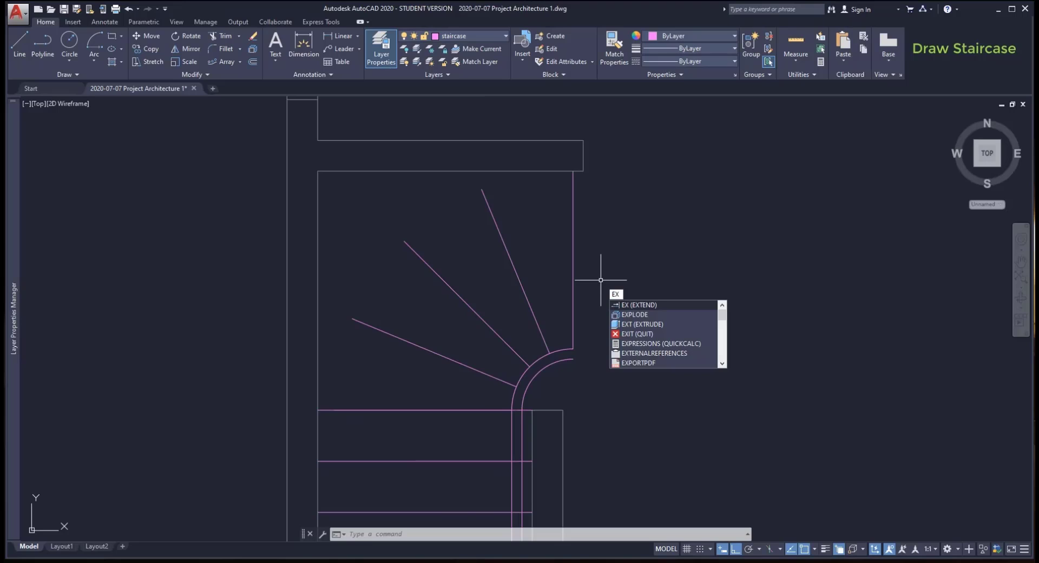
Step: Extend the three slanted winder lines to the upper wall's lower edge and the left wall's inner edge
key(Return)
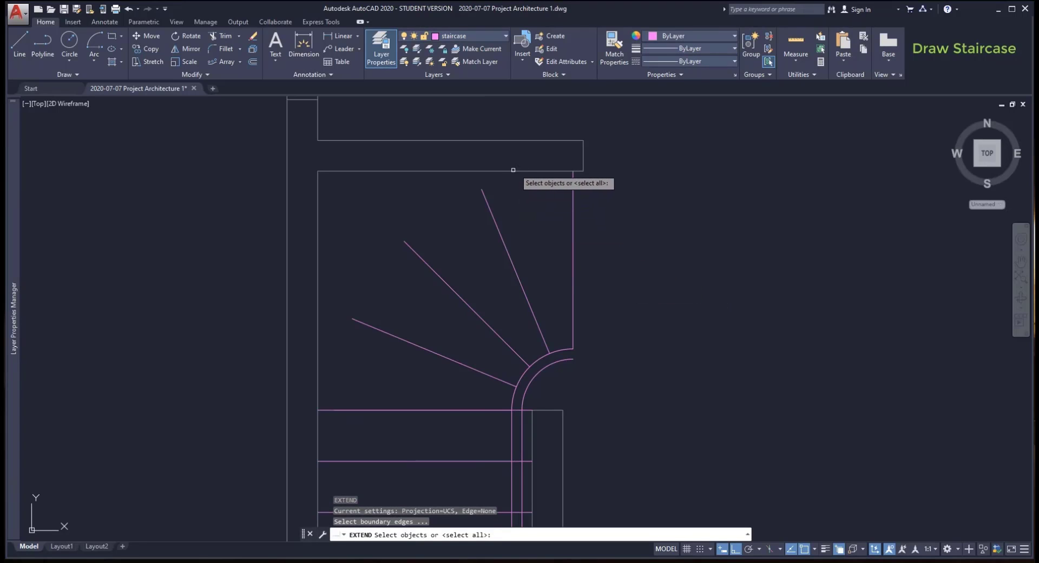
click(511, 171)
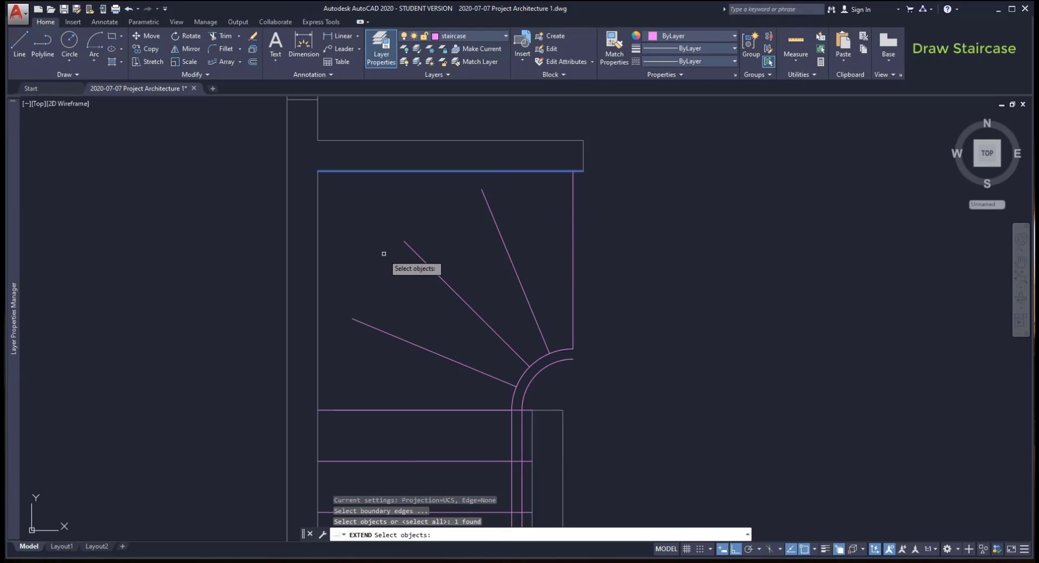
click(318, 298)
key(Return)
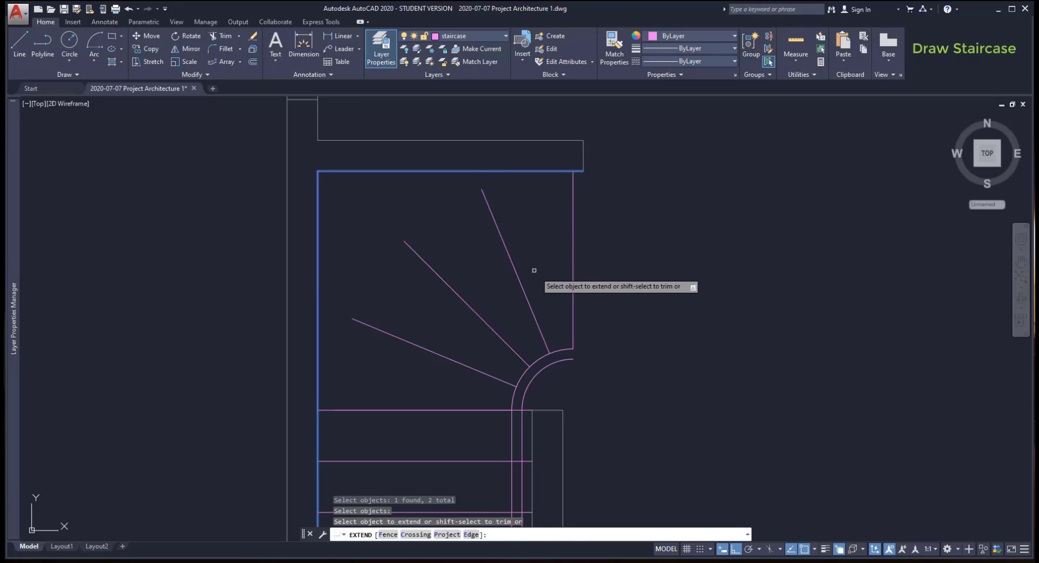
click(539, 275)
click(381, 227)
click(388, 355)
click(363, 302)
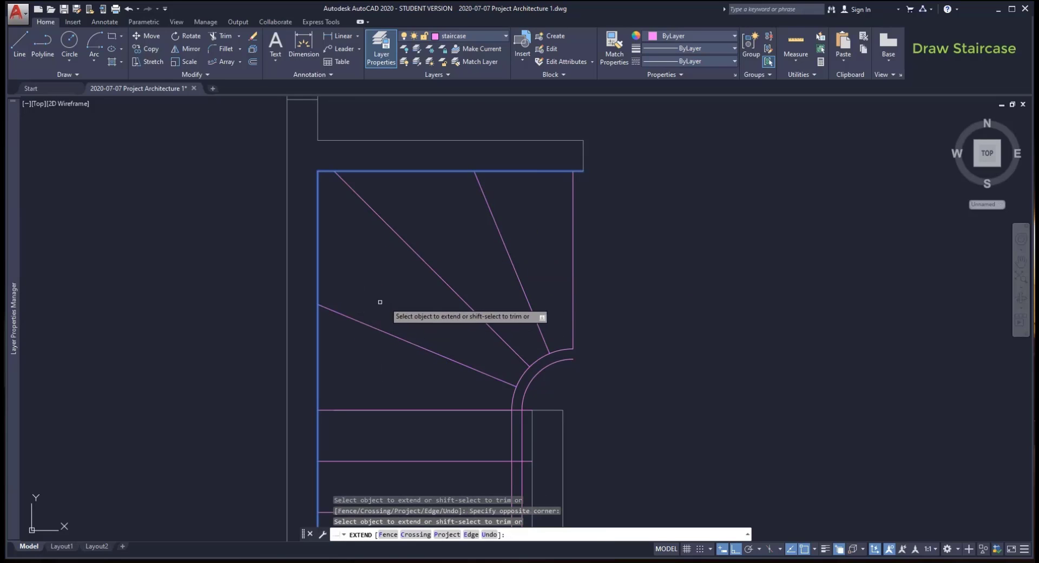
key(Return)
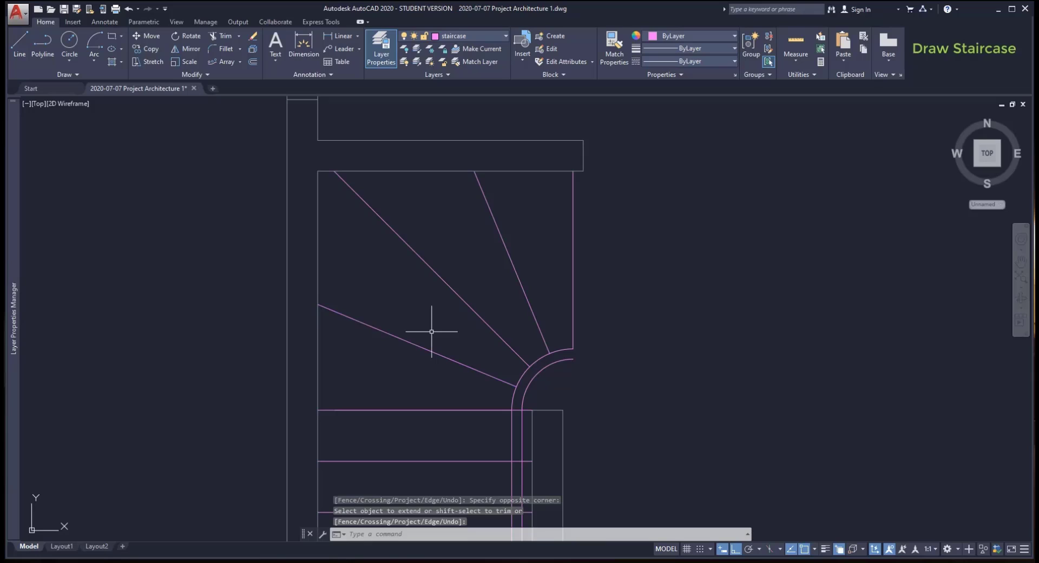
Step: Extend the inner ends of the vertical 870 line and the three slanted winder lines to the inner offset arc
key(Return)
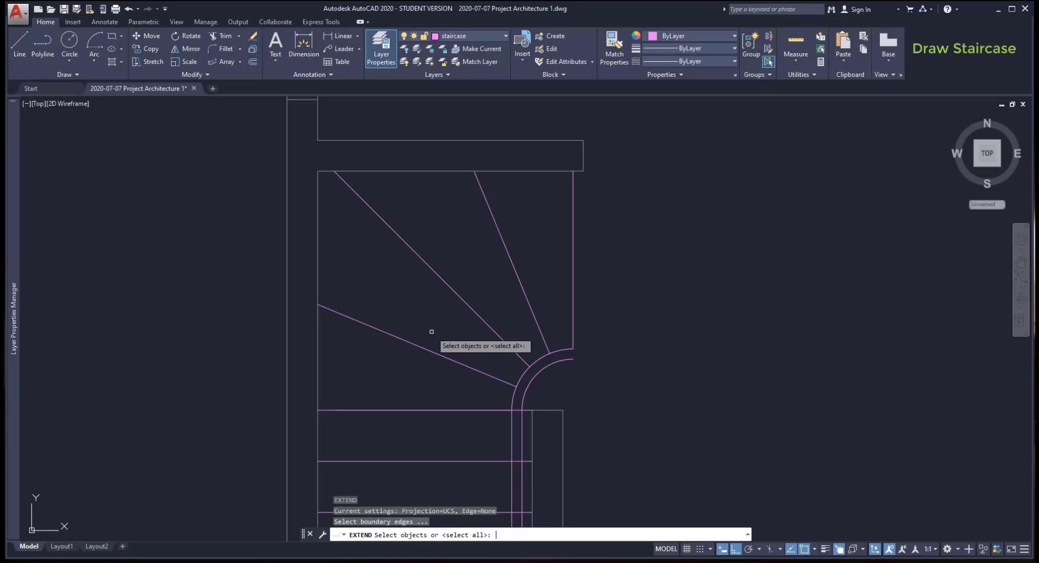
click(531, 381)
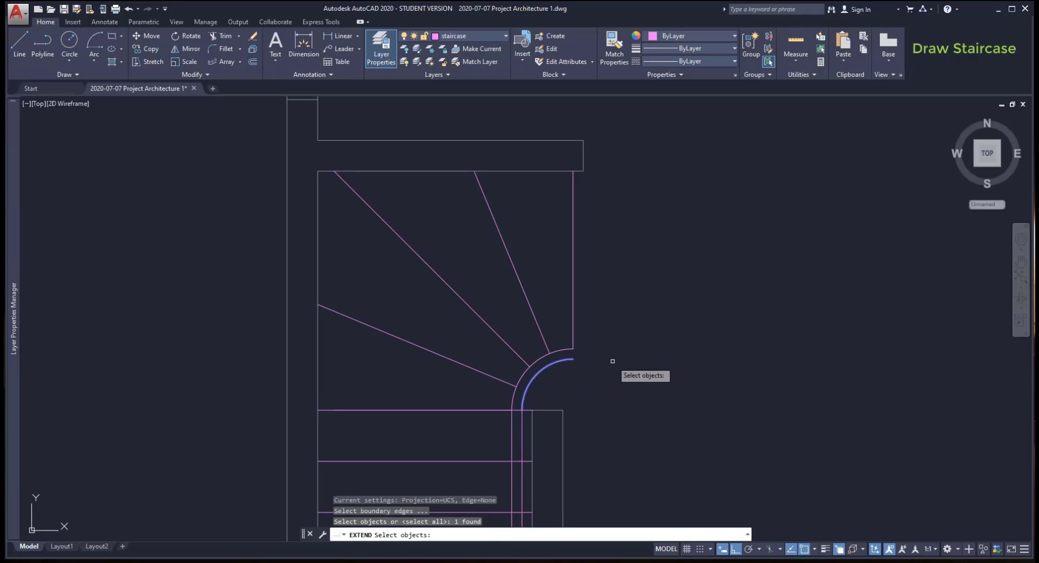
key(Return)
click(583, 335)
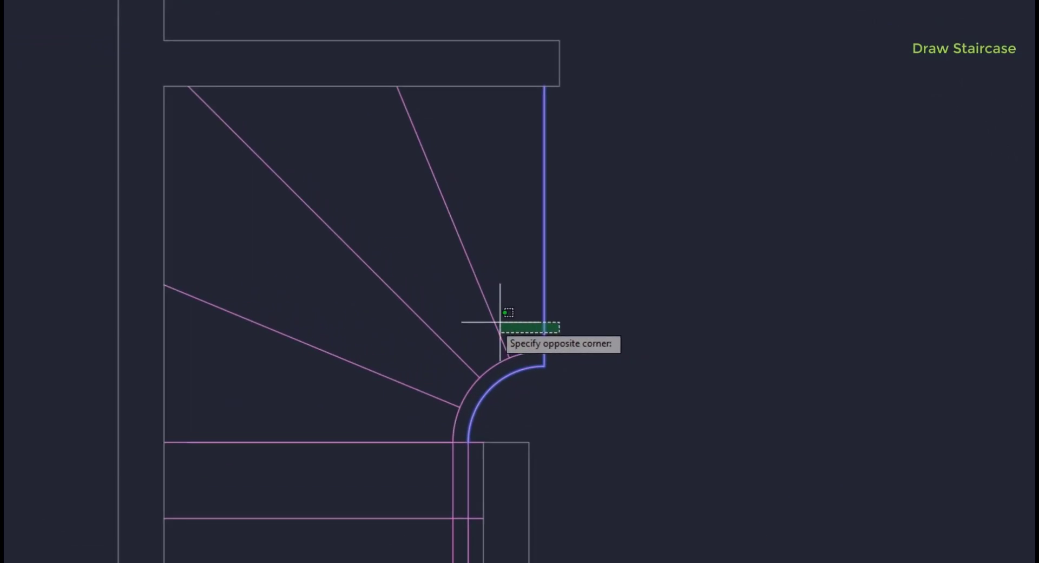
click(431, 326)
click(427, 351)
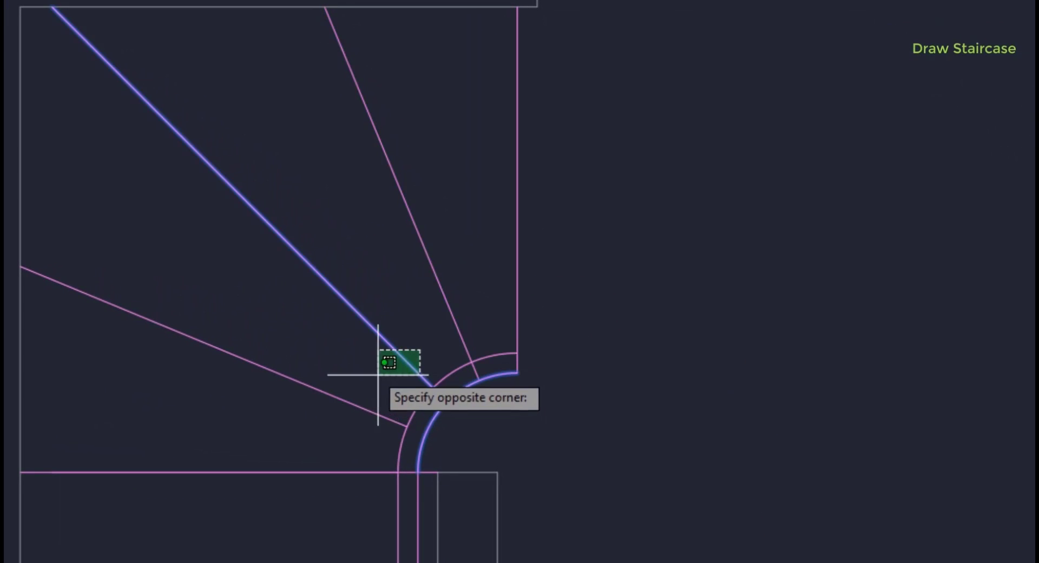
click(368, 366)
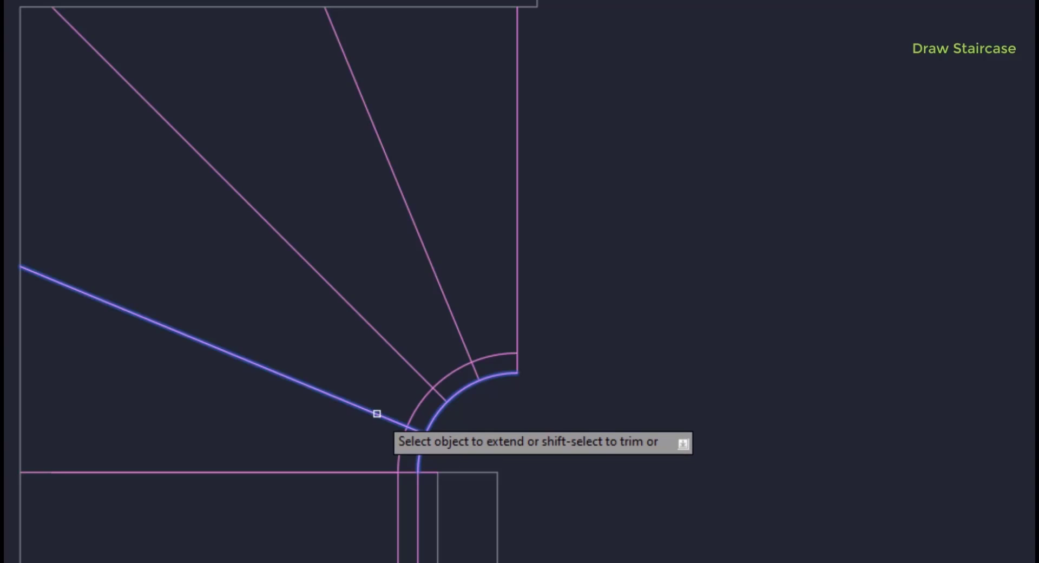
click(377, 414)
key(Escape)
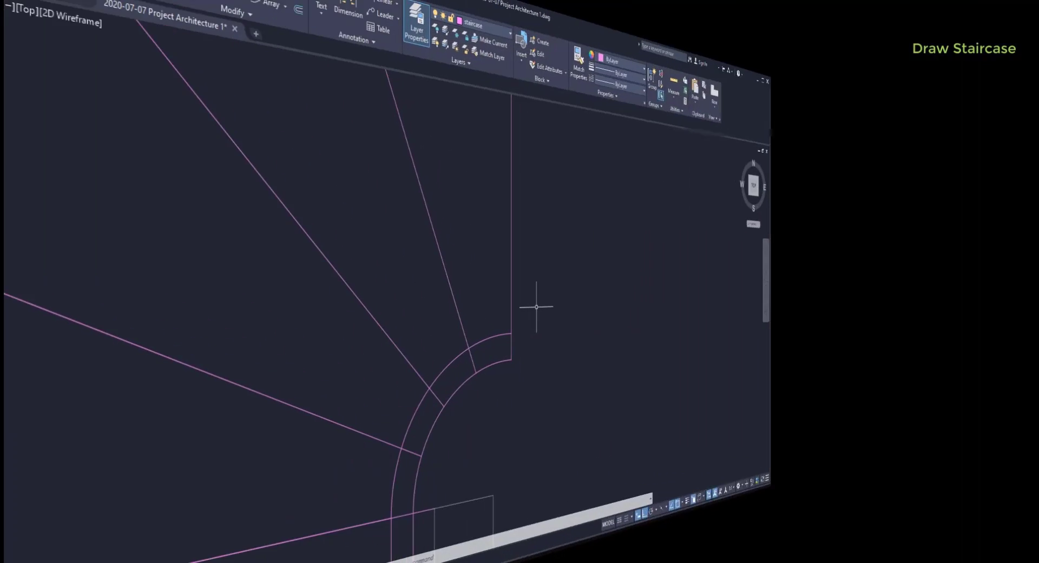
Step: Draw a 50 horizontal line to the right from the outer arc's upper end
text(L)
key(Return)
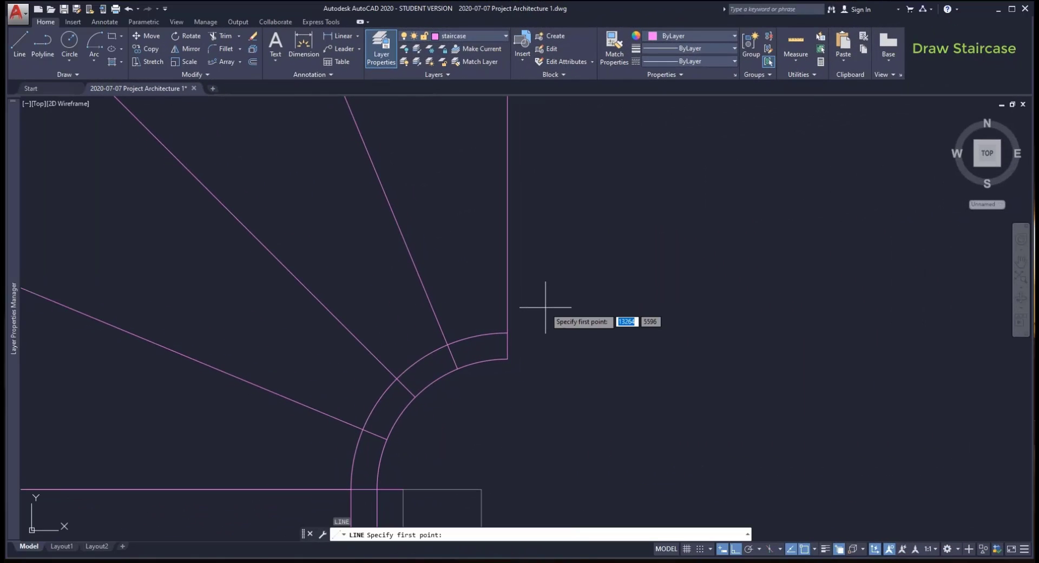
click(508, 333)
click(534, 333)
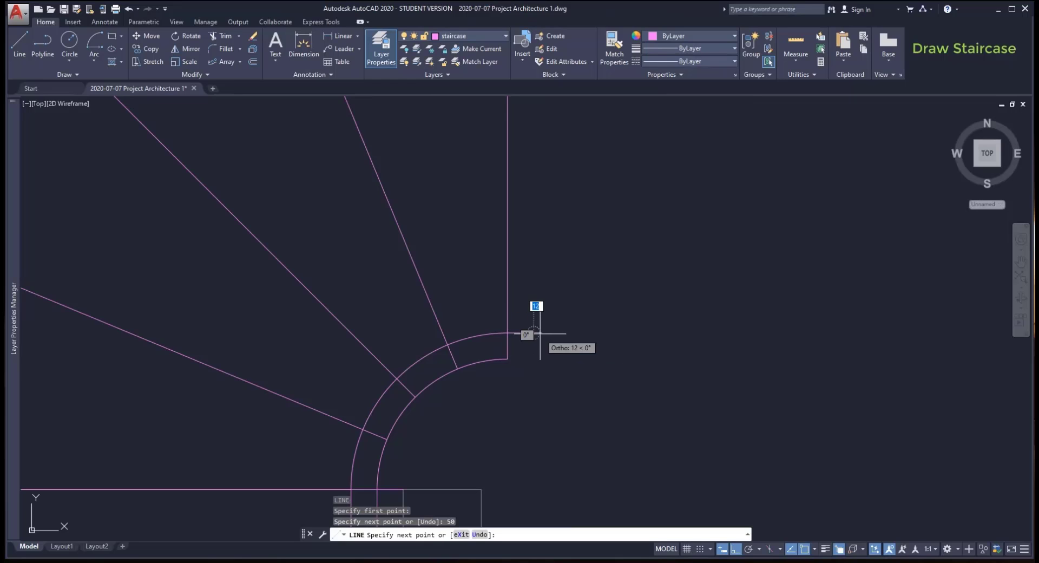
key(Return)
Step: Draw a 50 horizontal line rightward from the inner arc's end, continuing up to the end of the other horizontal line
key(Return)
click(508, 358)
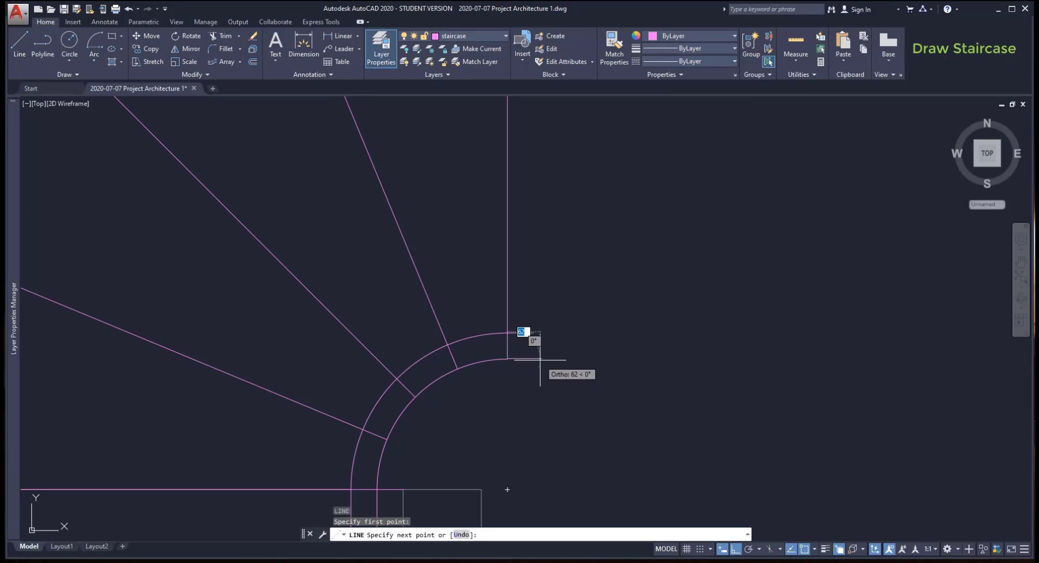
text(50)
key(Return)
scroll(536, 354, up, 4)
click(524, 293)
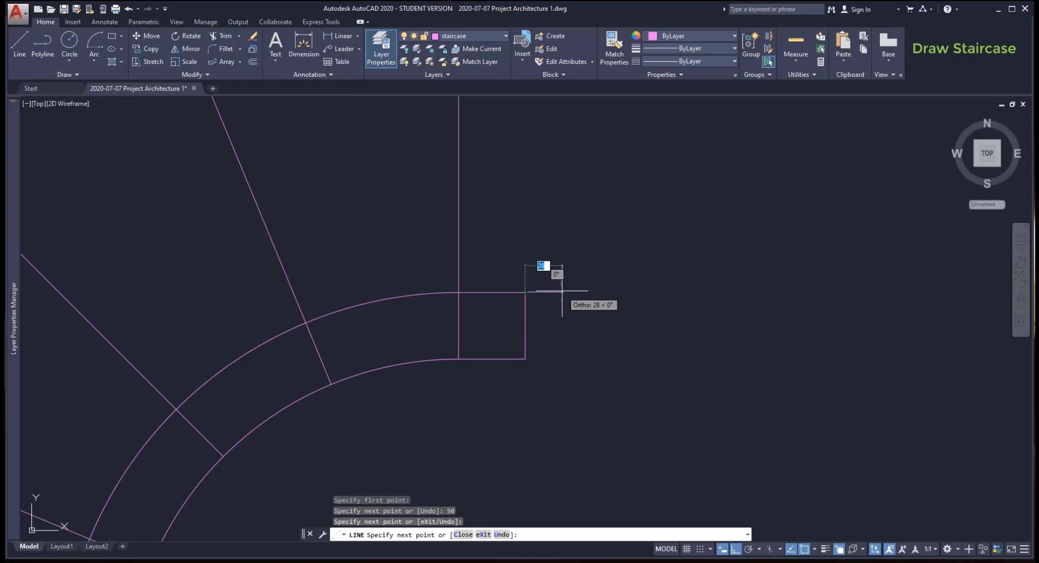
key(Return)
Step: Draw a circle of radius 50 centered on the midpoint of the short vertical closing line
text(c)
key(Return)
click(524, 325)
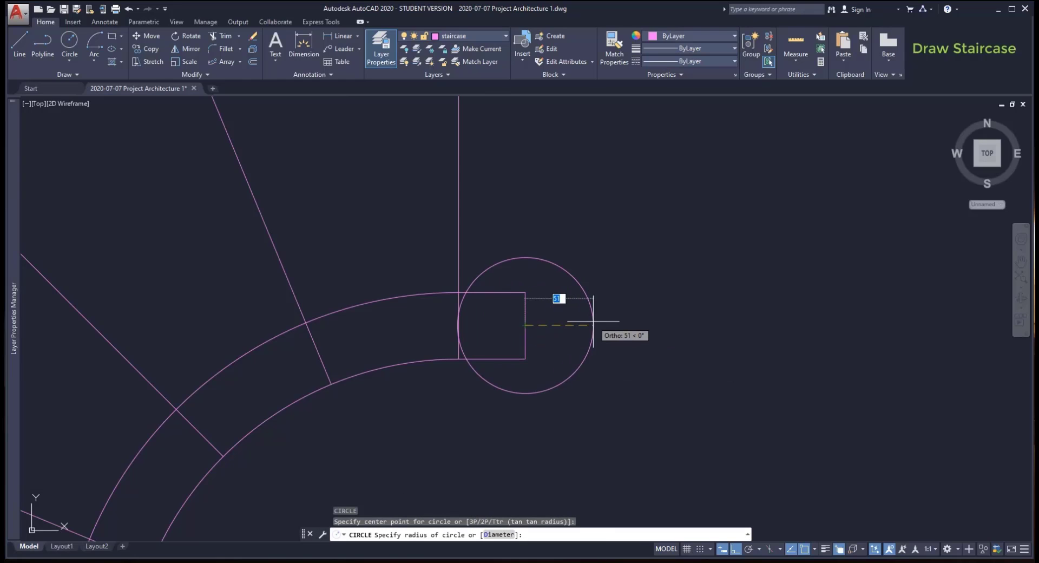
text(50)
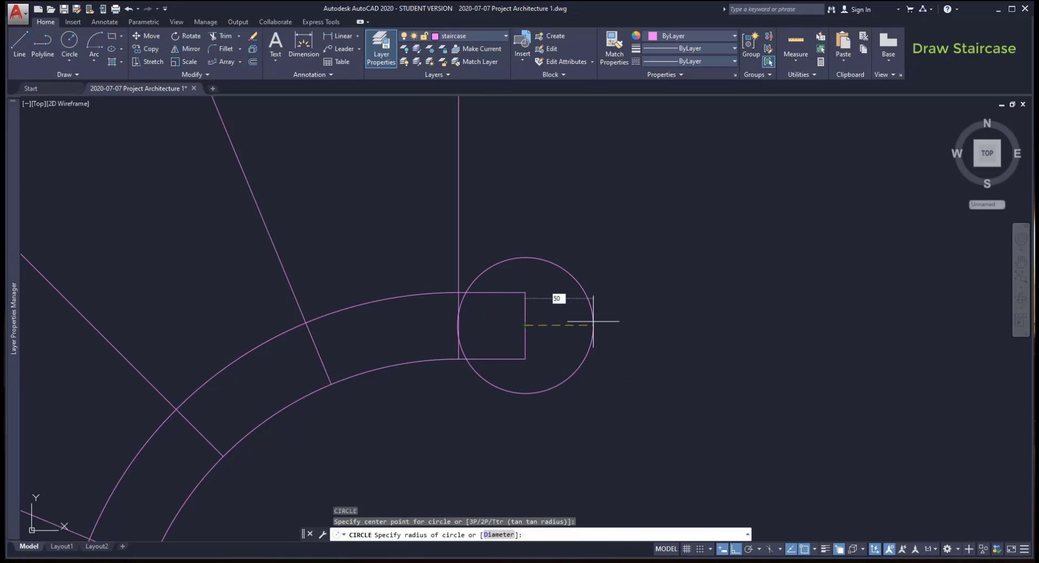
key(Return)
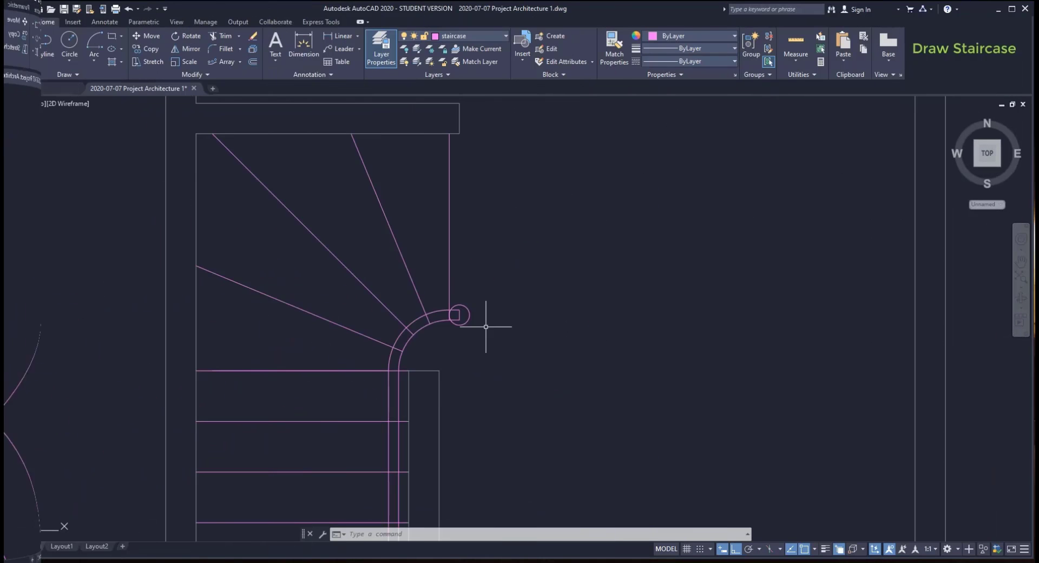
Step: Trim the two short horizontal lines inside the railing-end circle and the part of the vertical winder line between the arcs
text(TR)
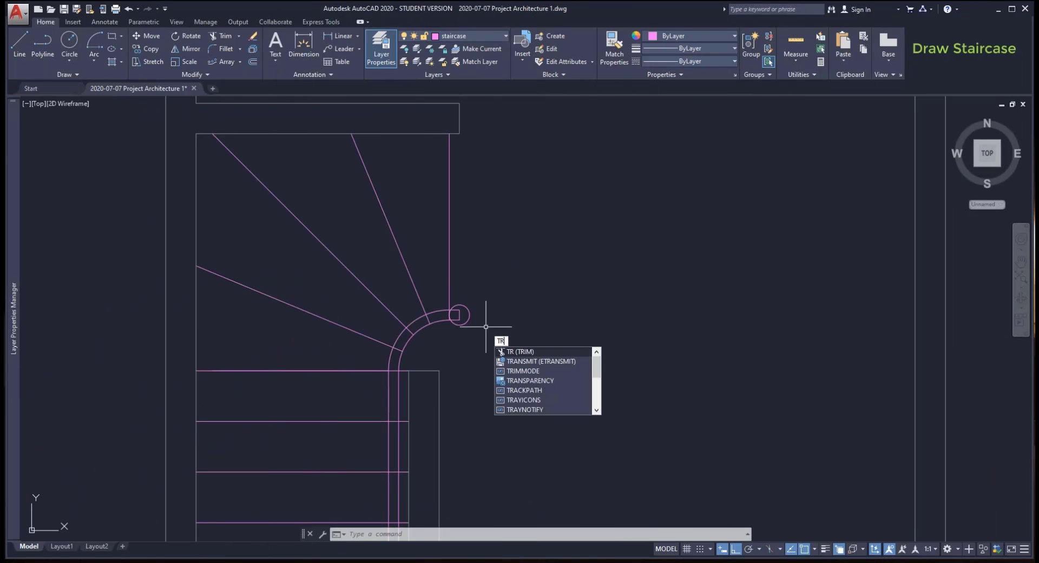
key(Return)
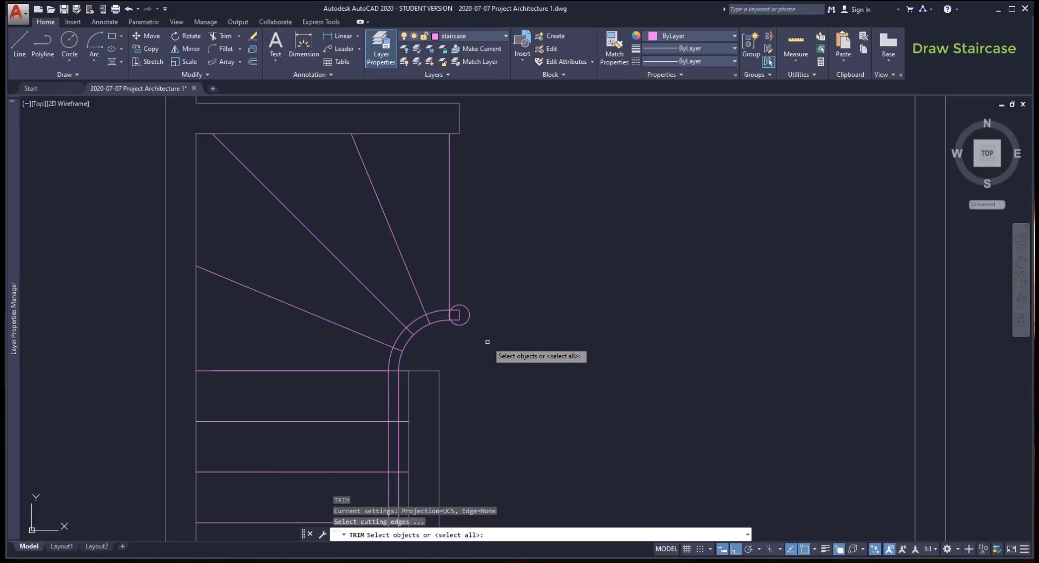
click(486, 327)
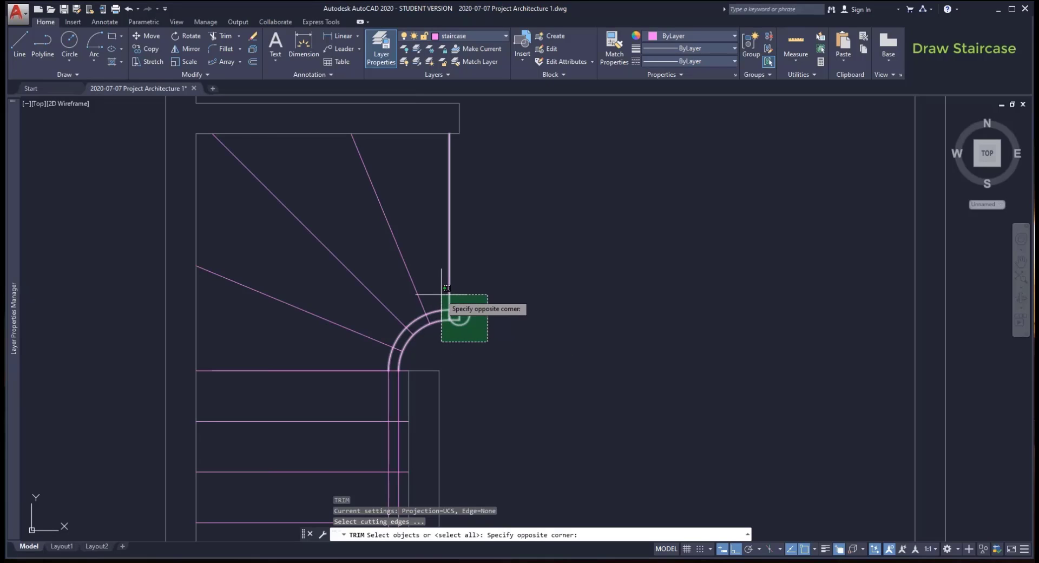
click(444, 313)
scroll(444, 313, up, 8)
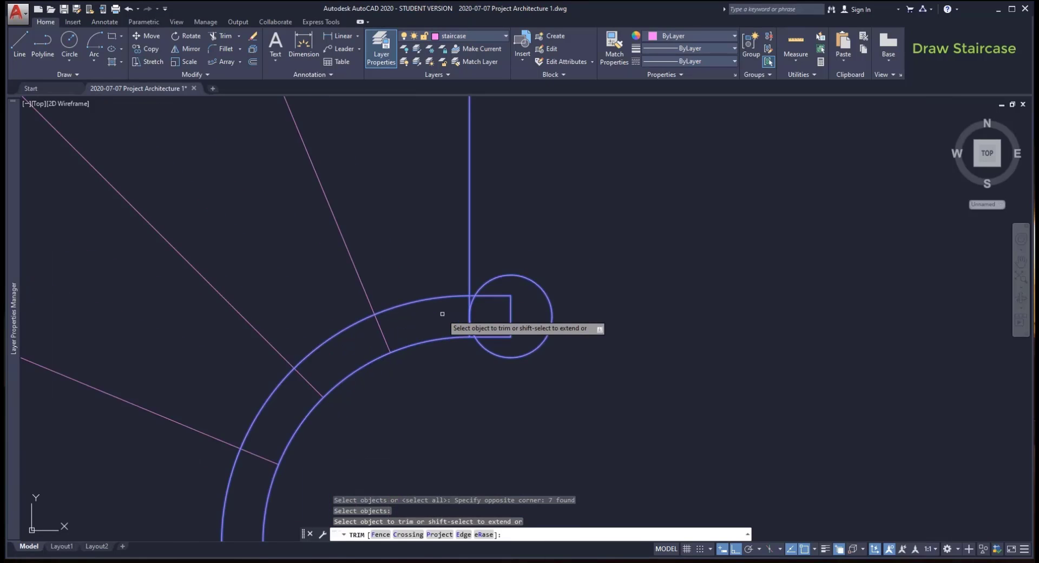
click(568, 350)
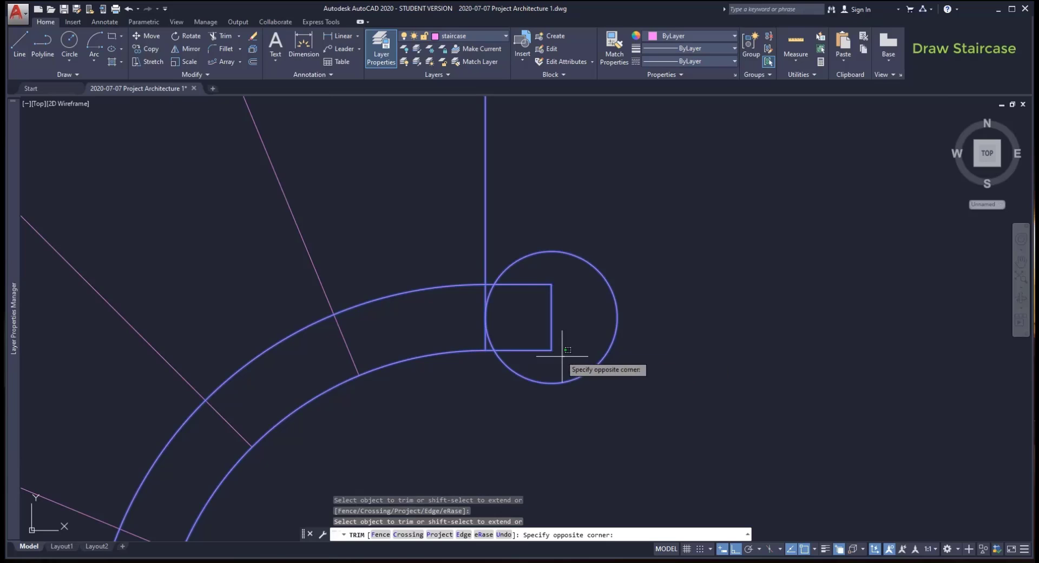
click(523, 276)
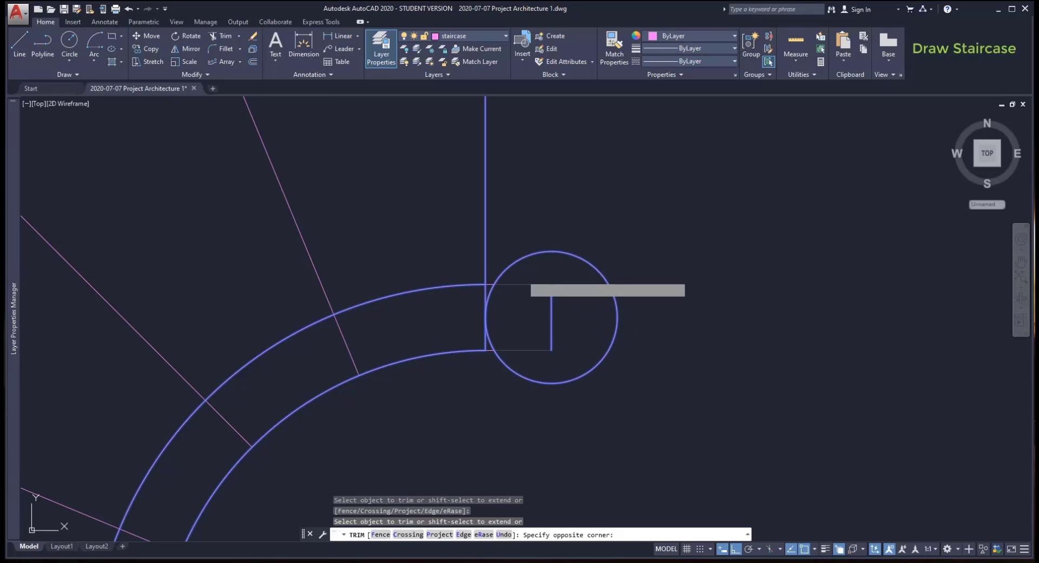
scroll(503, 297, up, 5)
click(451, 290)
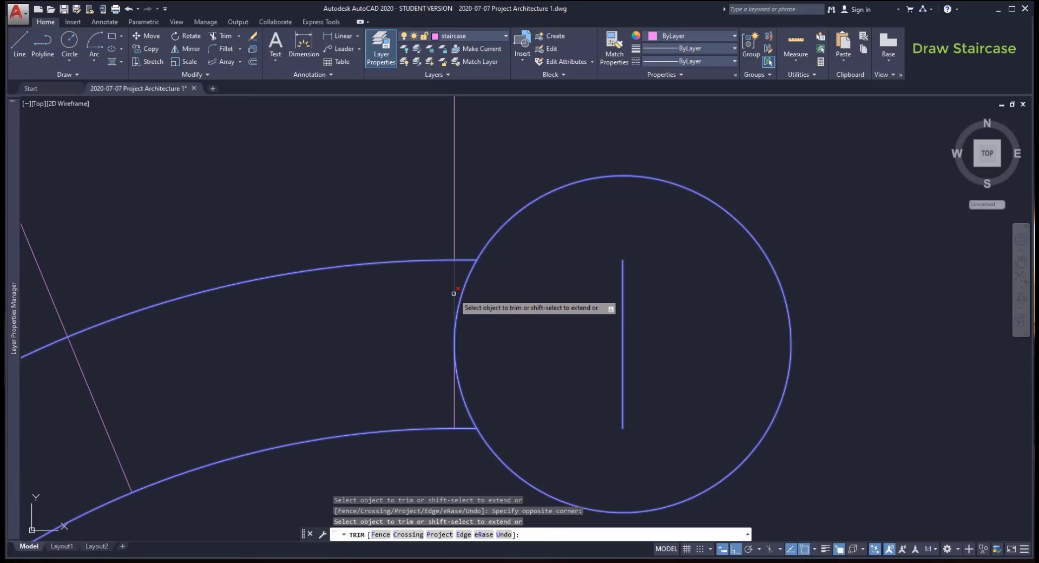
key(Return)
Step: Delete the leftover vertical segment touching the circle's left side and the short vertical closing line inside the circle
click(455, 403)
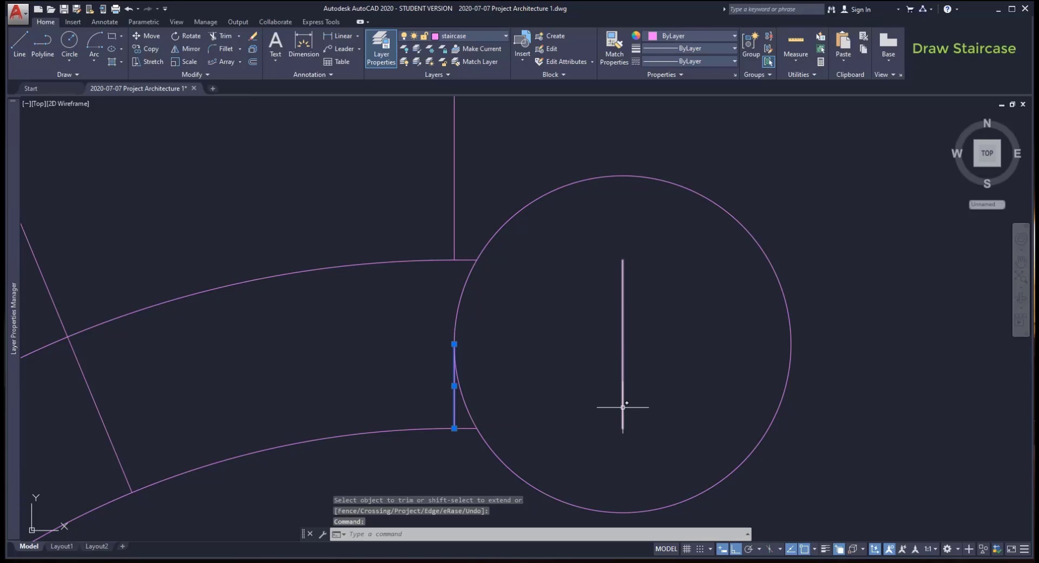
click(622, 408)
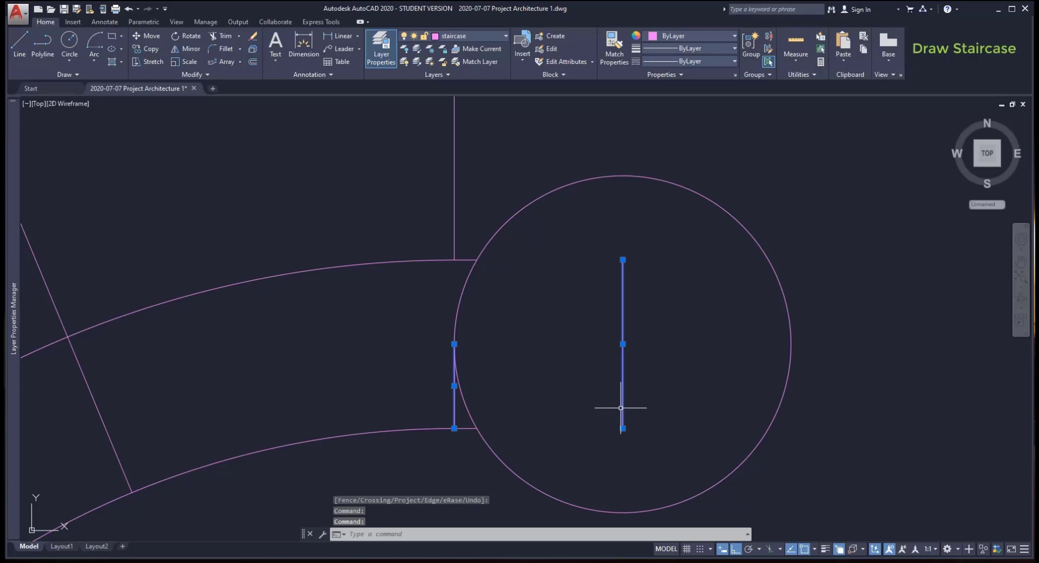
key(Delete)
Step: Trim all the horizontal tread ends that protrude past the right-hand line of the double side line
scroll(465, 283, down, 8)
middle_drag(474, 430, 505, 299)
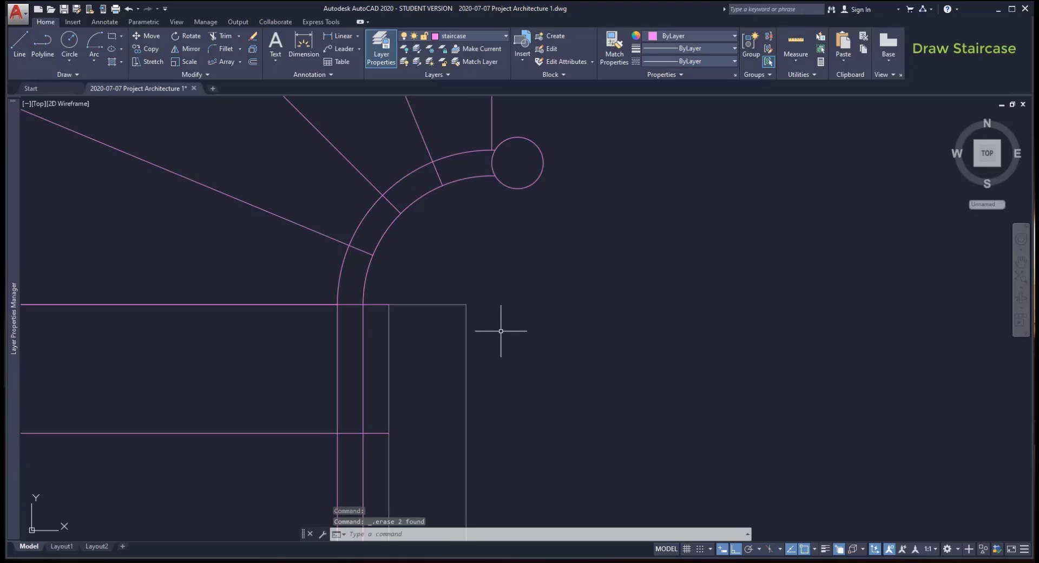
text(TR)
key(Return)
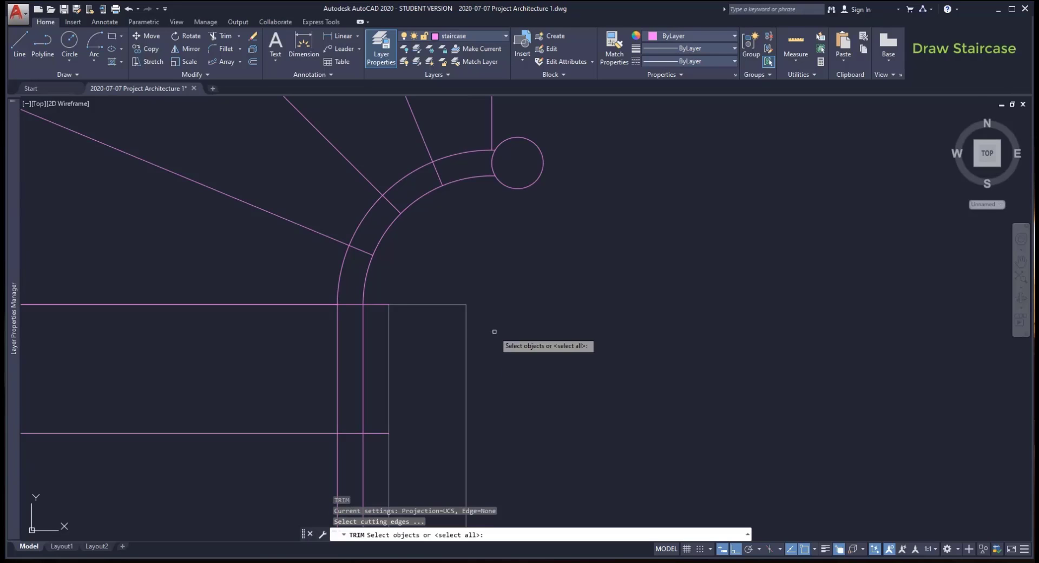
scroll(454, 312, down, 8)
click(443, 310)
click(430, 396)
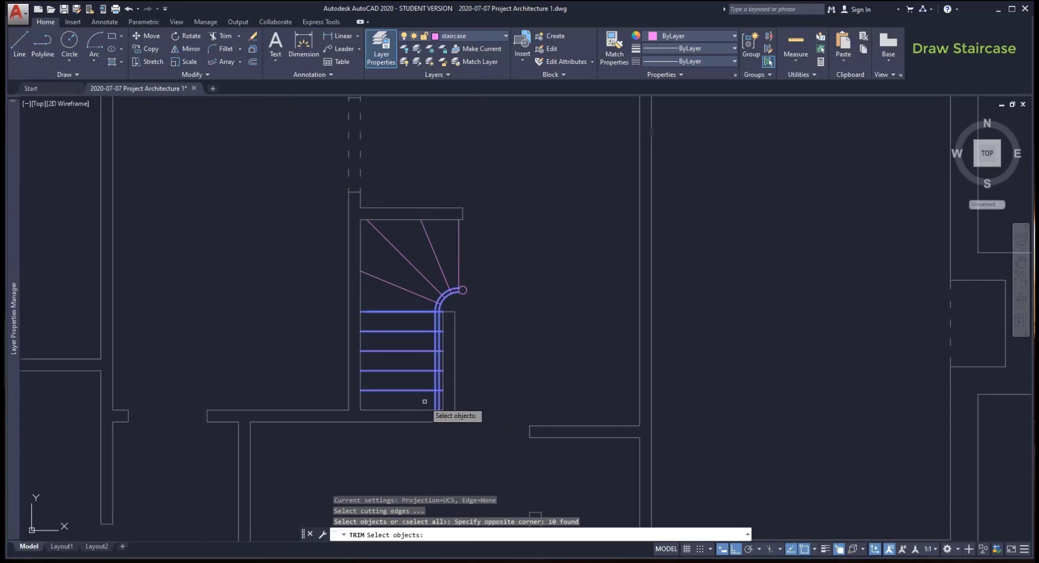
key(Return)
scroll(432, 399, up, 6)
click(472, 379)
scroll(466, 303, down, 4)
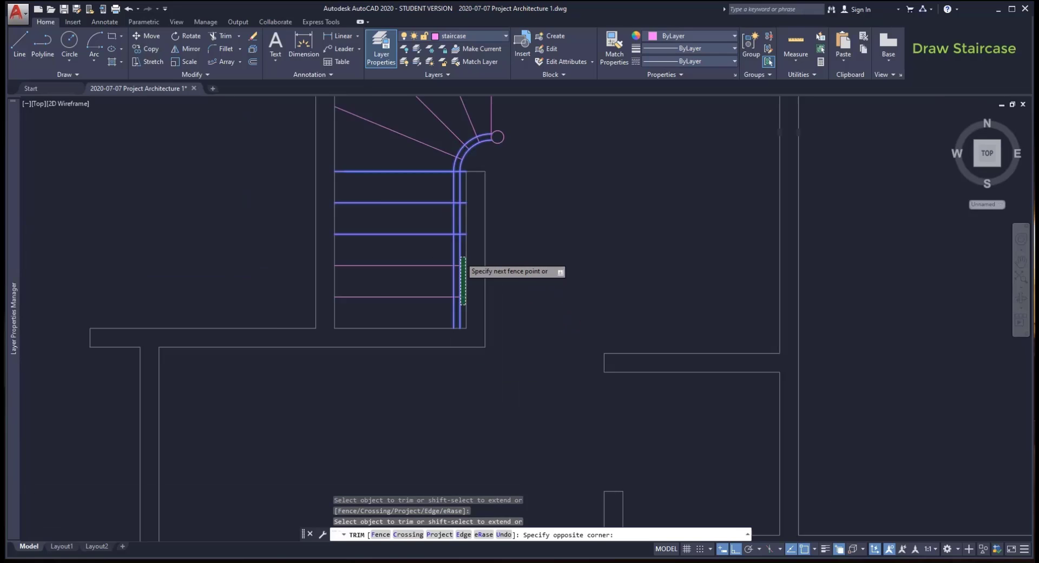
scroll(471, 205, up, 6)
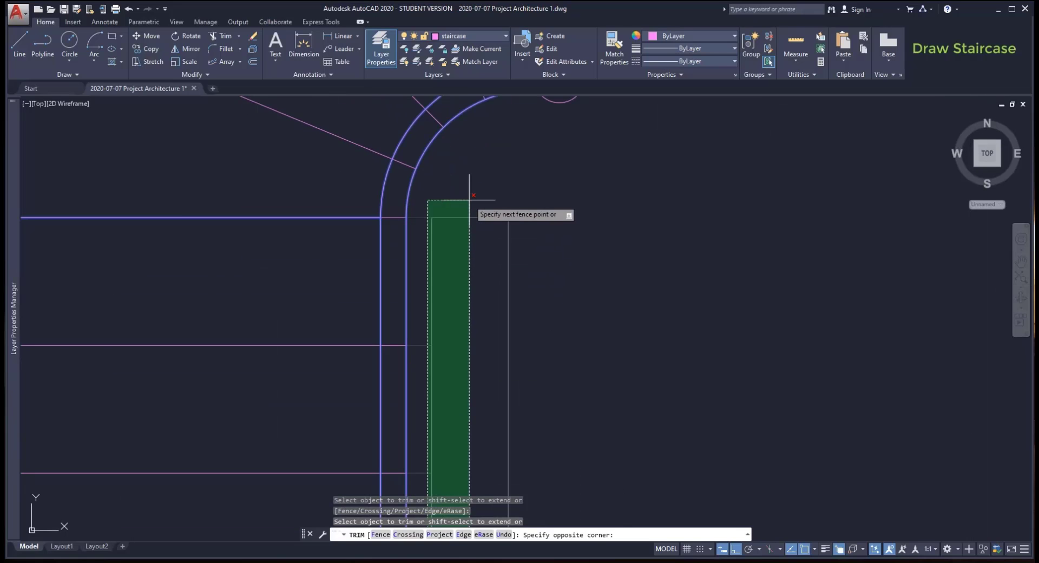
click(417, 215)
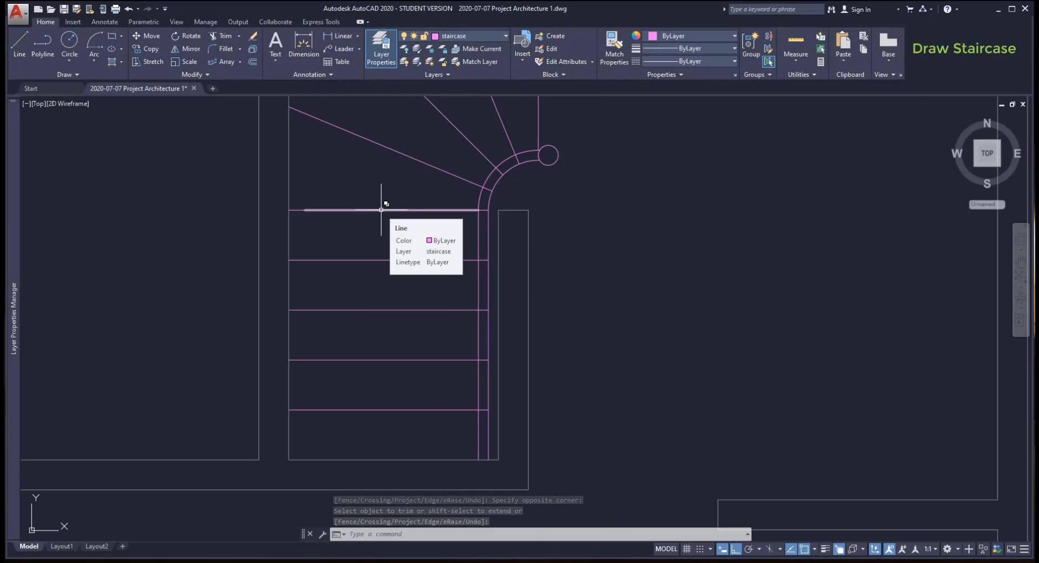
Step: Delete the shorter duplicate line that overlaps the topmost horizontal tread
click(382, 210)
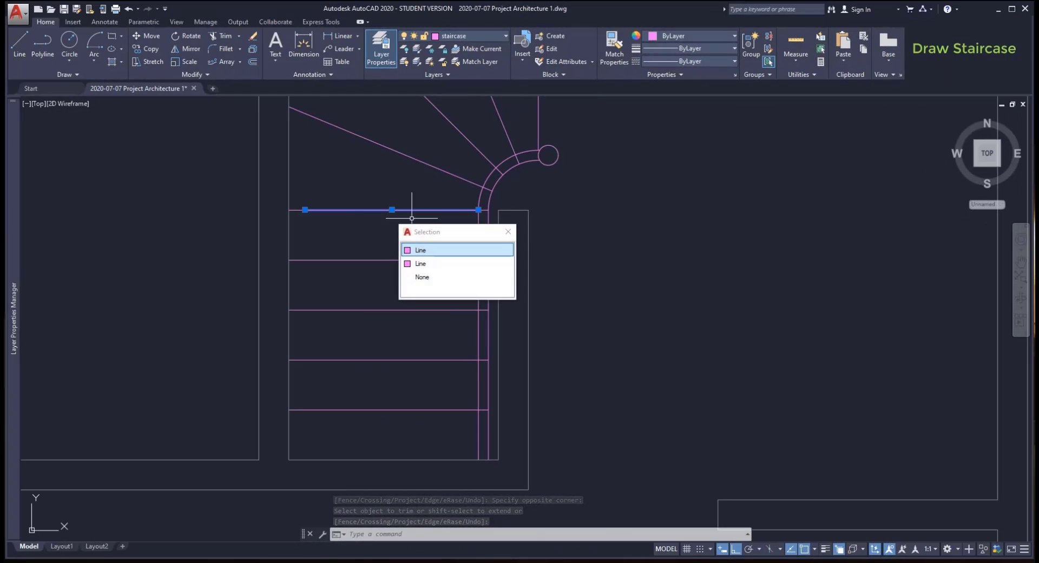
click(494, 255)
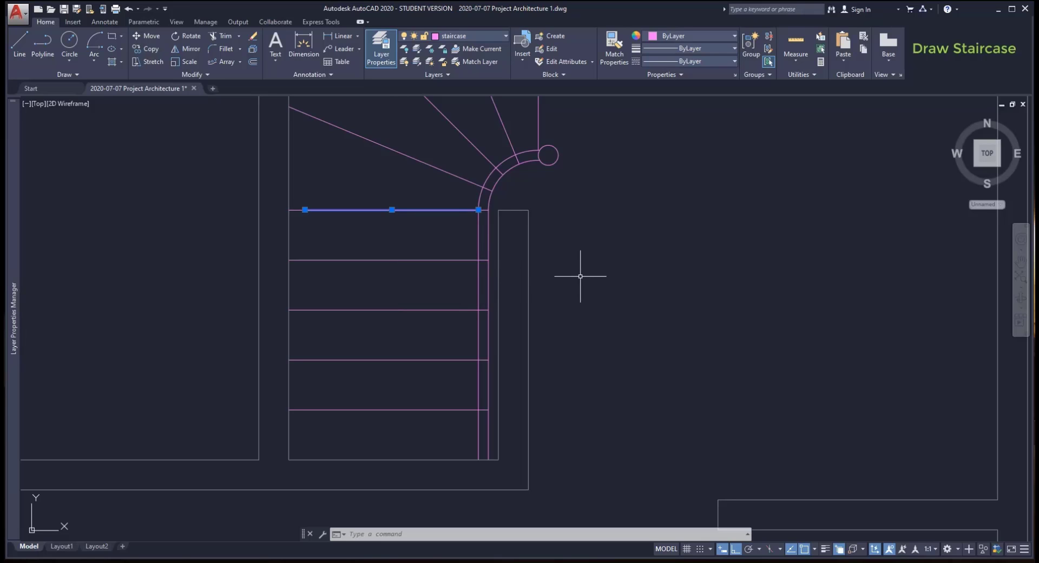
key(Delete)
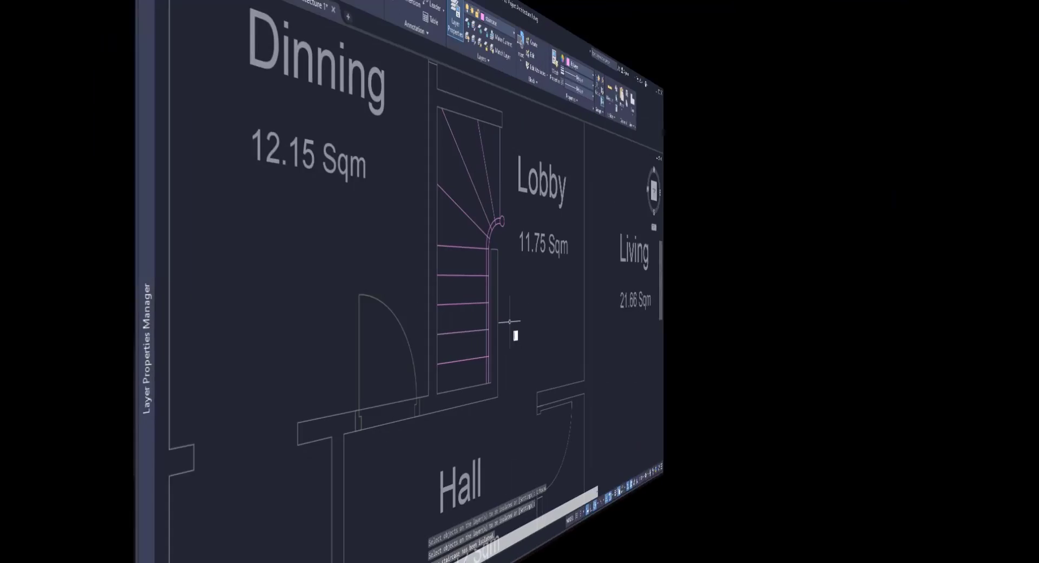
Step: Draw a direction line about 735 leftward from the vertical winder line's midpoint, down to the third tread line, ending with a slanted arrowhead side
text(L)
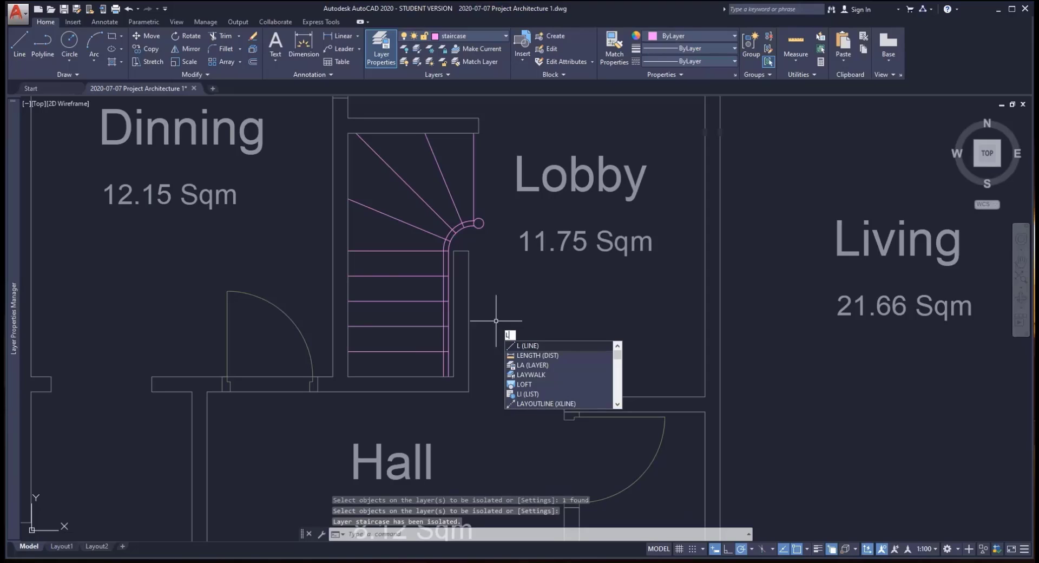
key(Return)
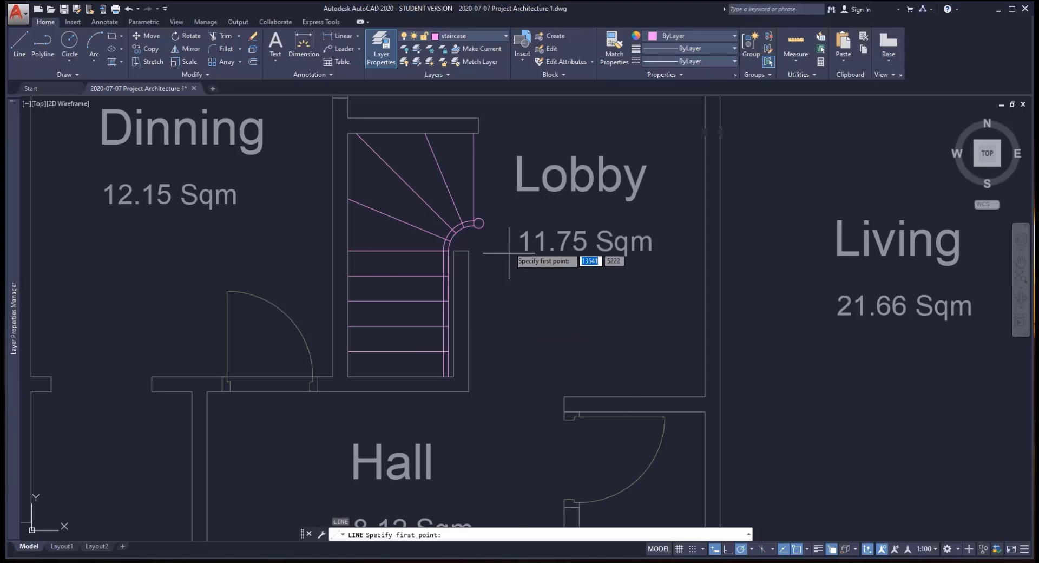
click(474, 177)
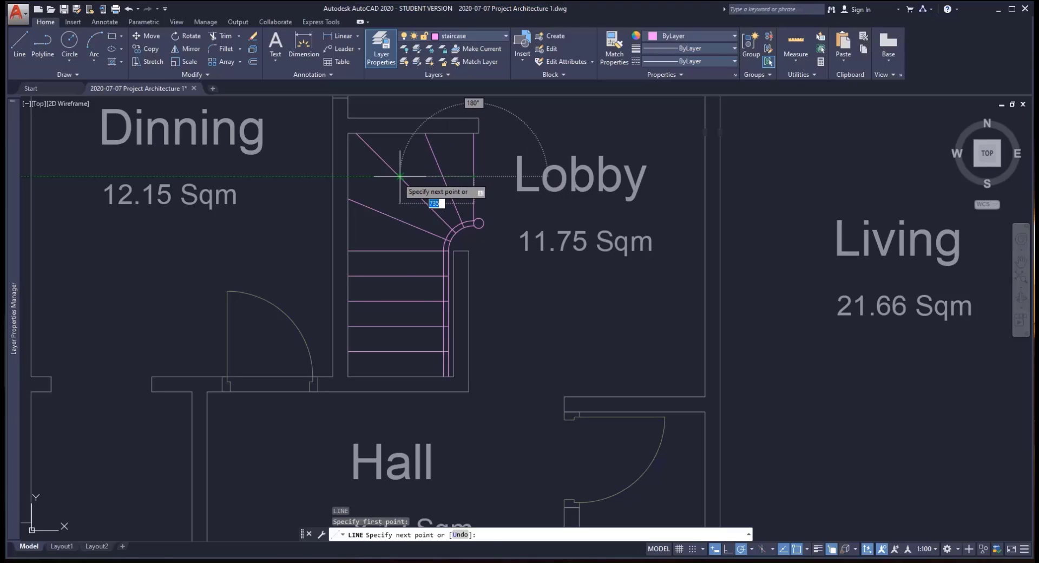
click(400, 176)
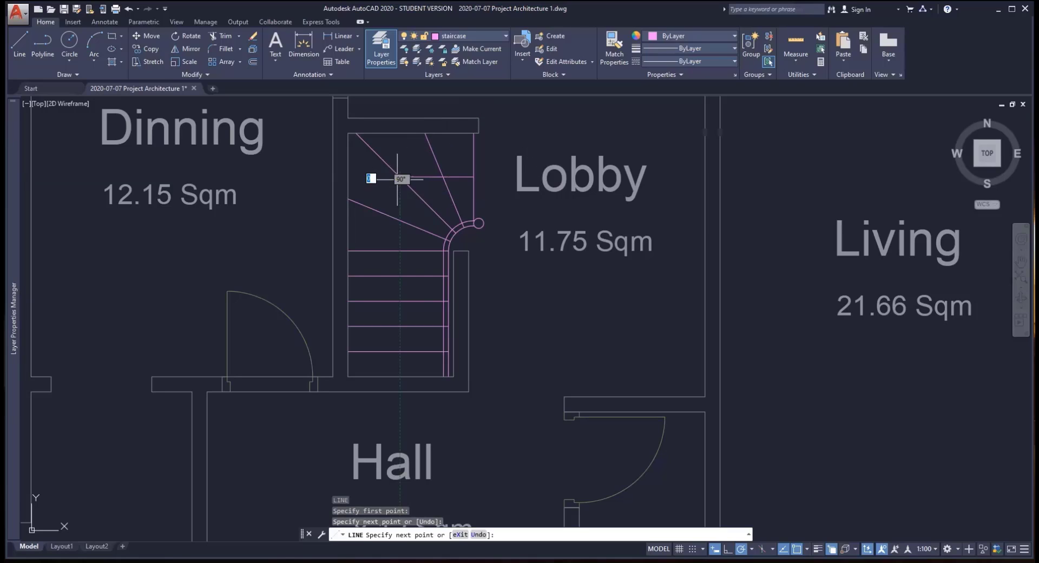
click(398, 301)
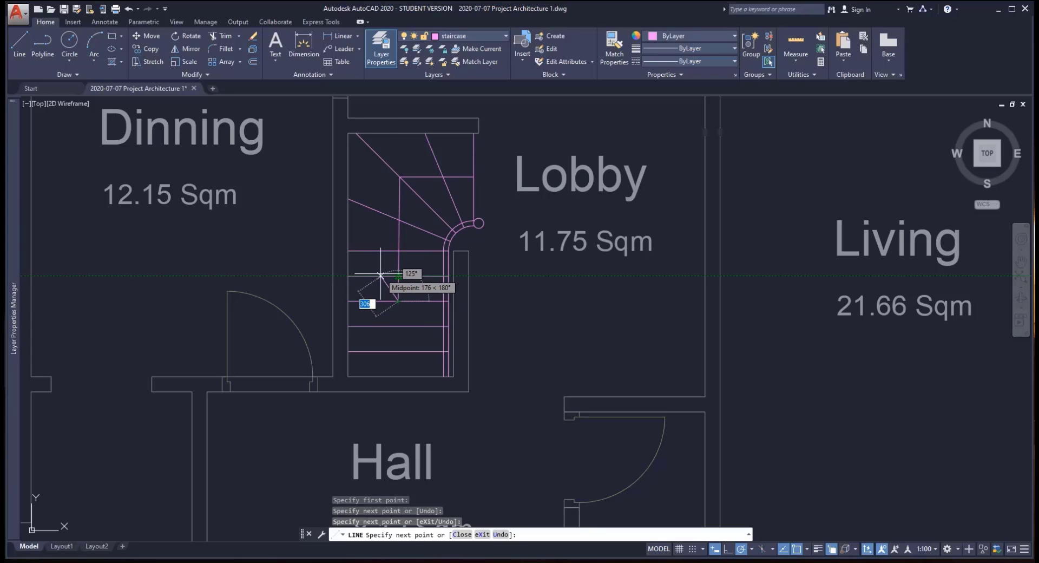
click(380, 276)
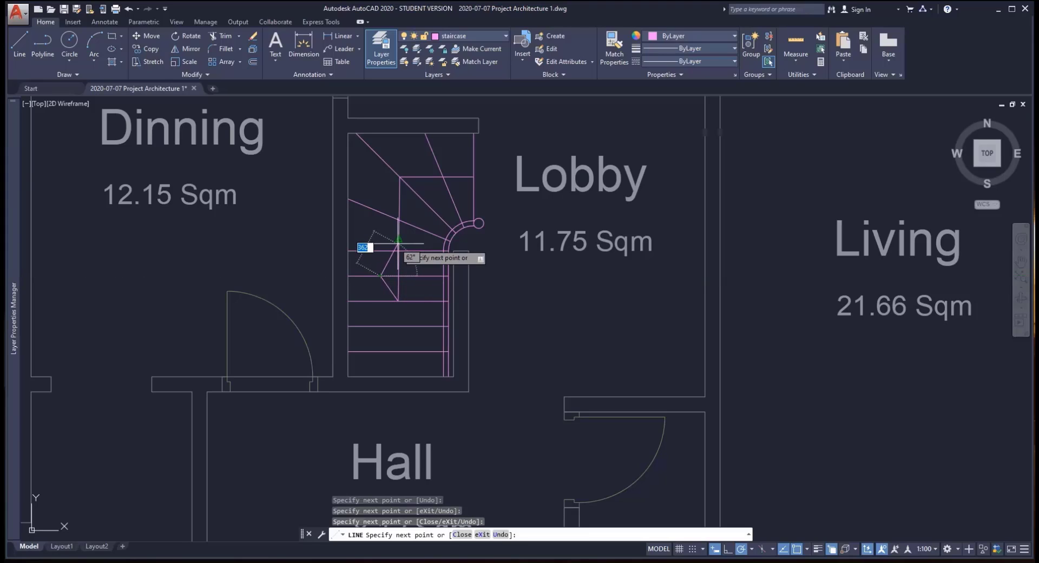
key(Escape)
Step: Mirror the slanted arrowhead line about the vertical direction line from the arrow tip, keeping the source line
text(MI)
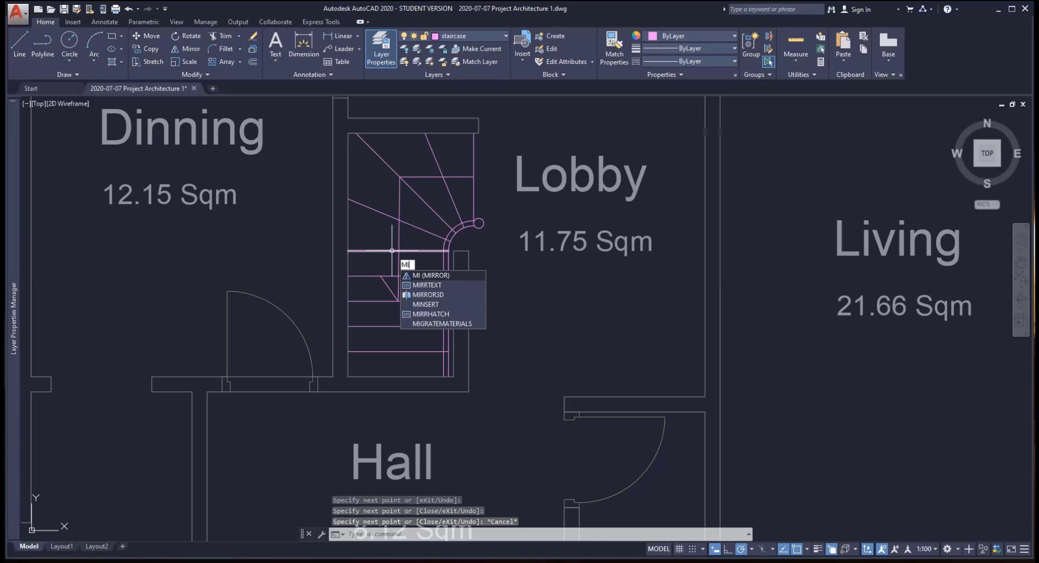
key(Return)
scroll(392, 268, up, 4)
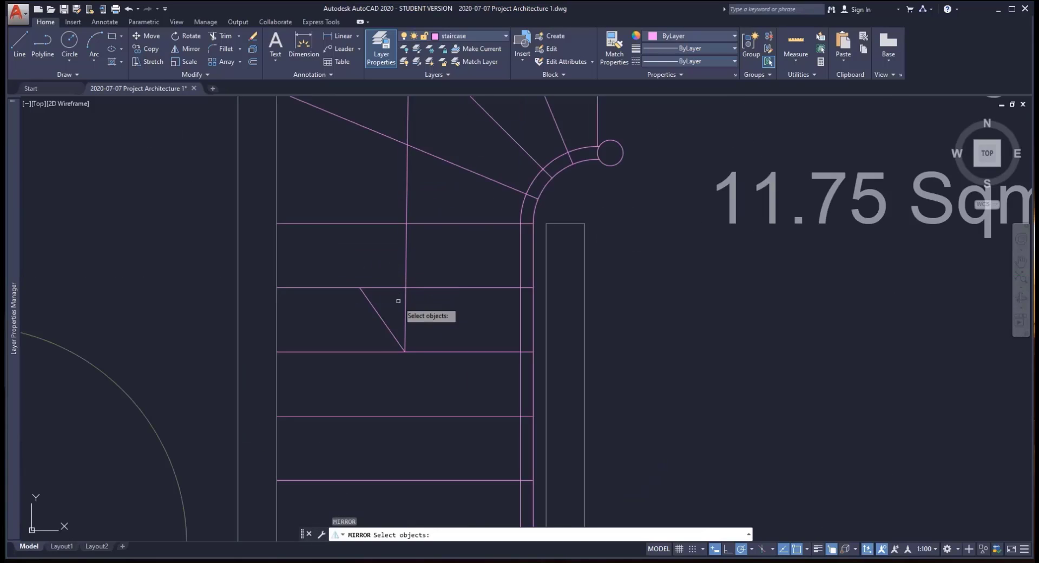
click(385, 328)
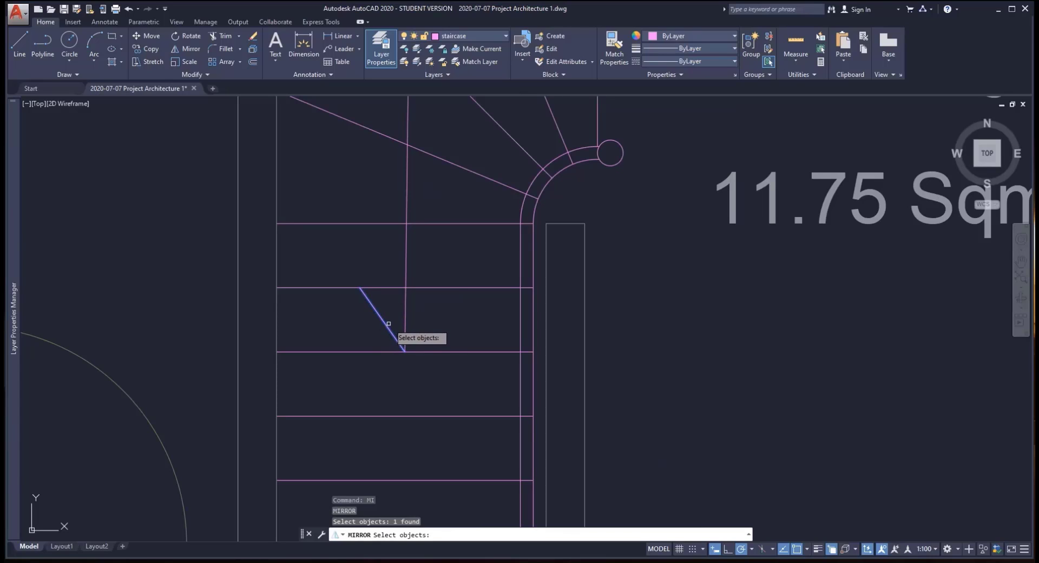
key(Return)
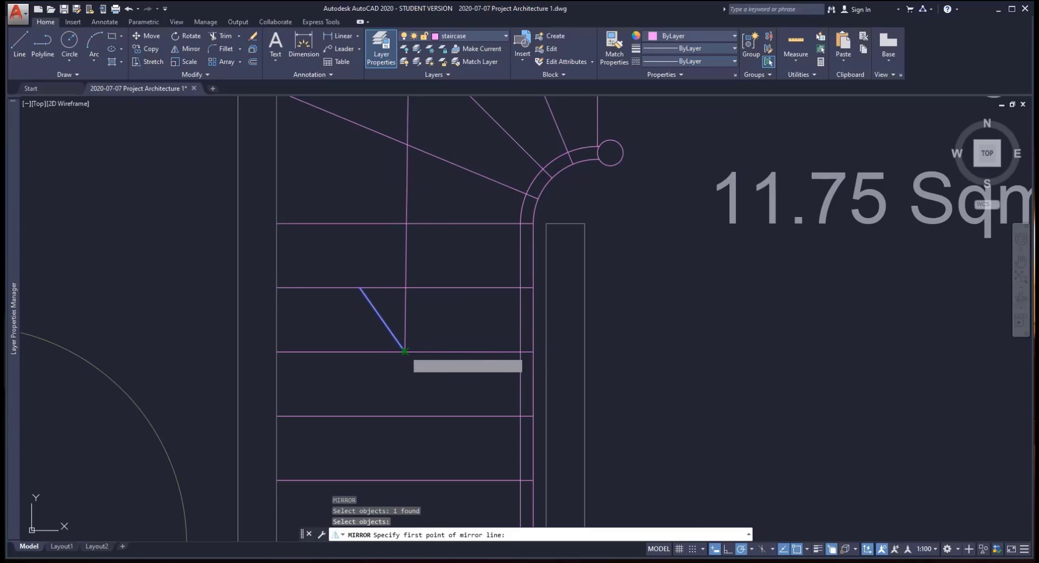
click(405, 351)
click(406, 302)
key(Return)
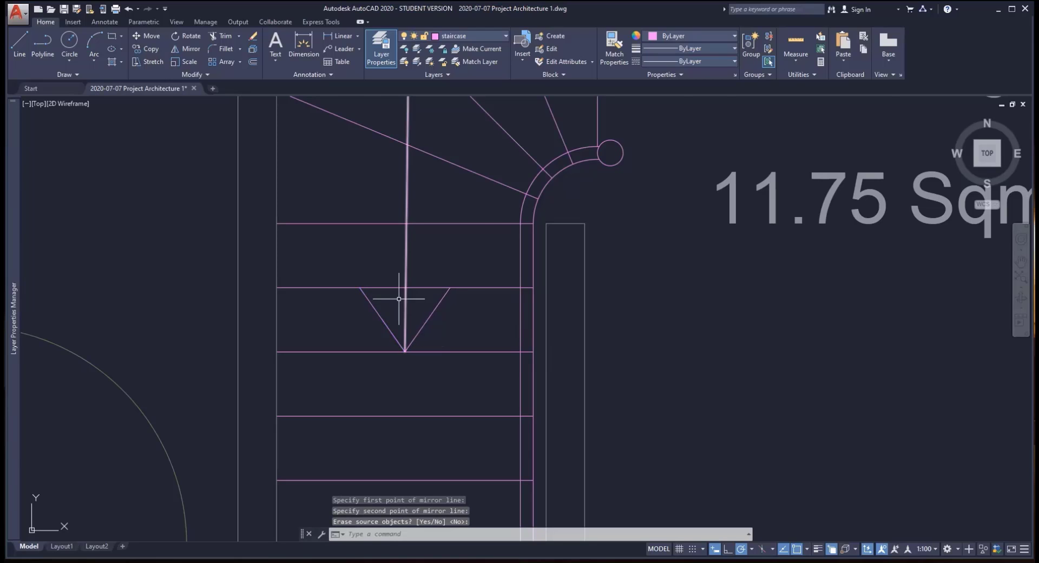
scroll(403, 300, down, 2)
scroll(394, 300, down, 2)
middle_drag(476, 288, 458, 334)
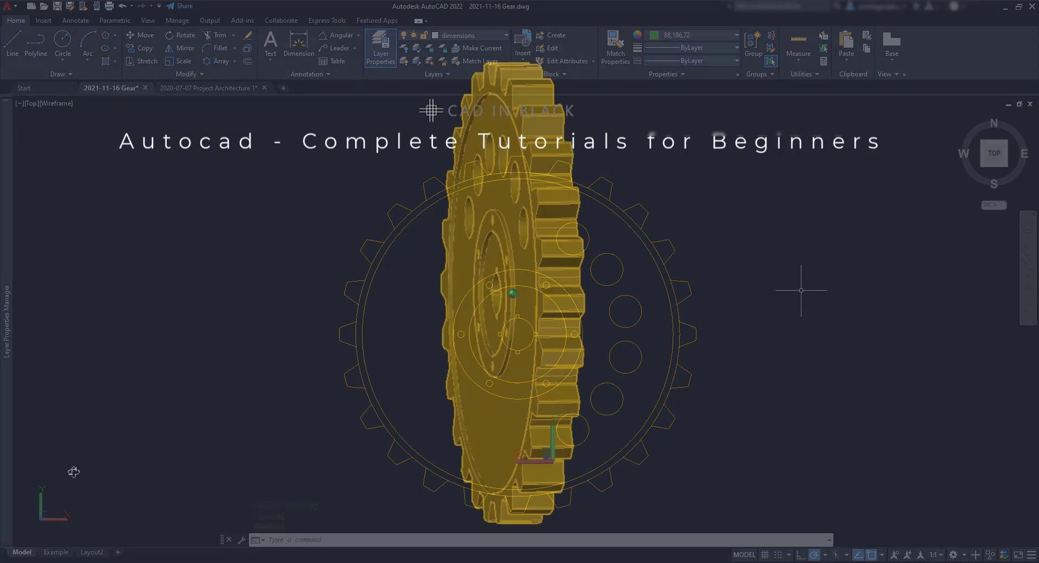
shift+middle_drag(70, 471, 490, 480)
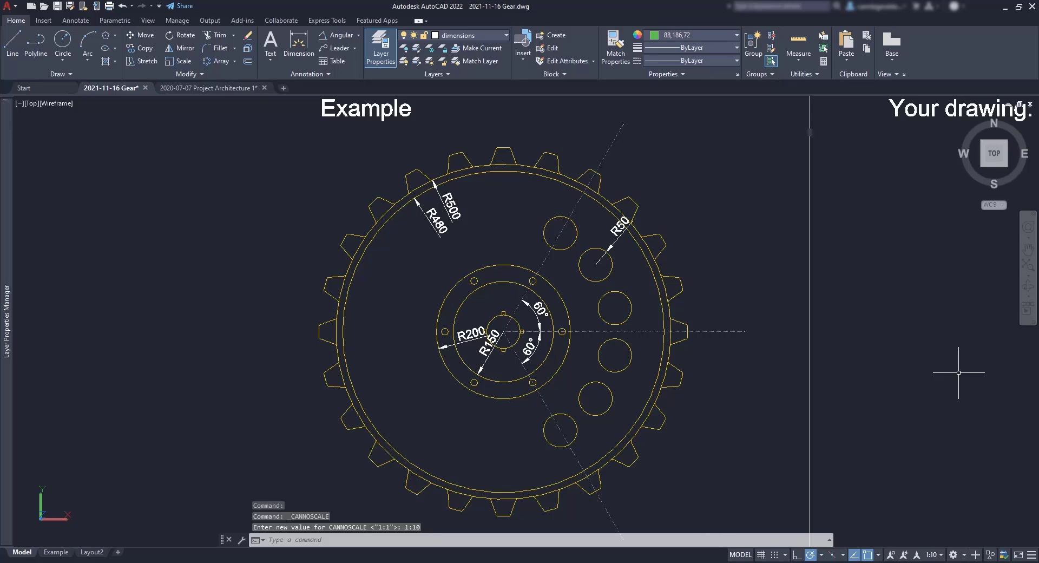
scroll(511, 157, up, 10)
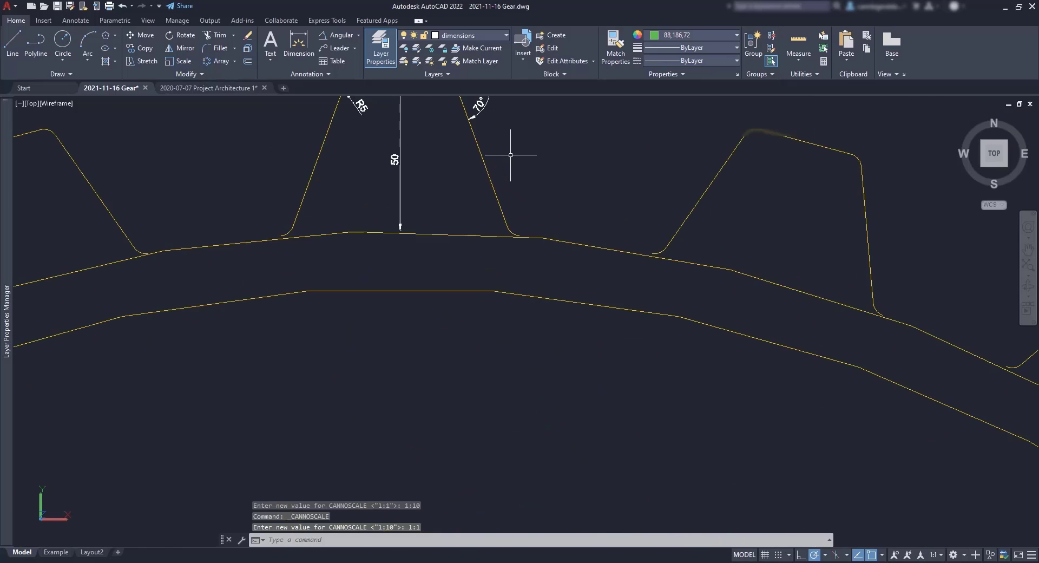
middle_drag(510, 158, 566, 245)
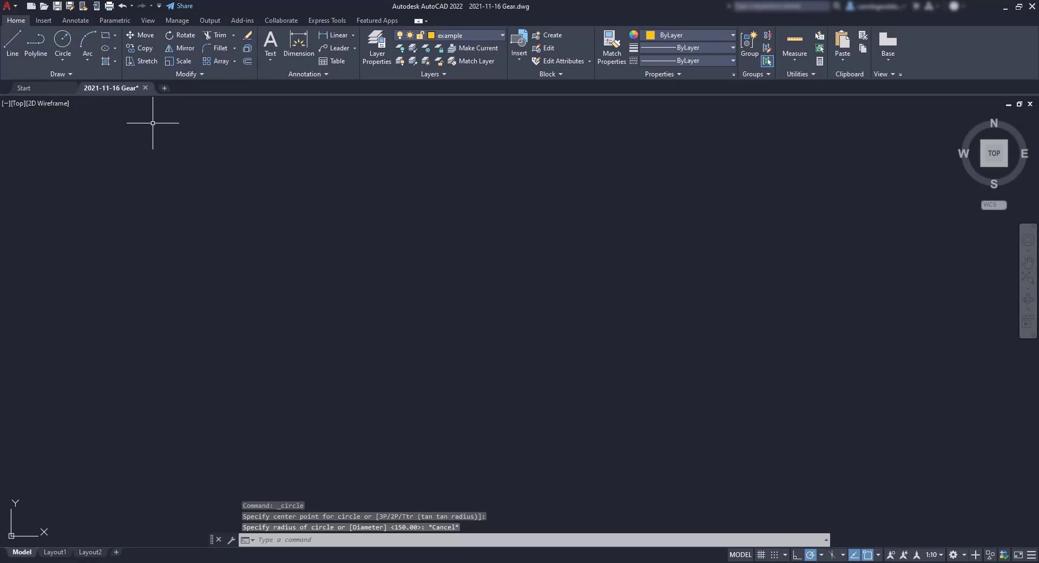
Step: Draw a circle with a radius of 150 in the empty drawing area
click(61, 42)
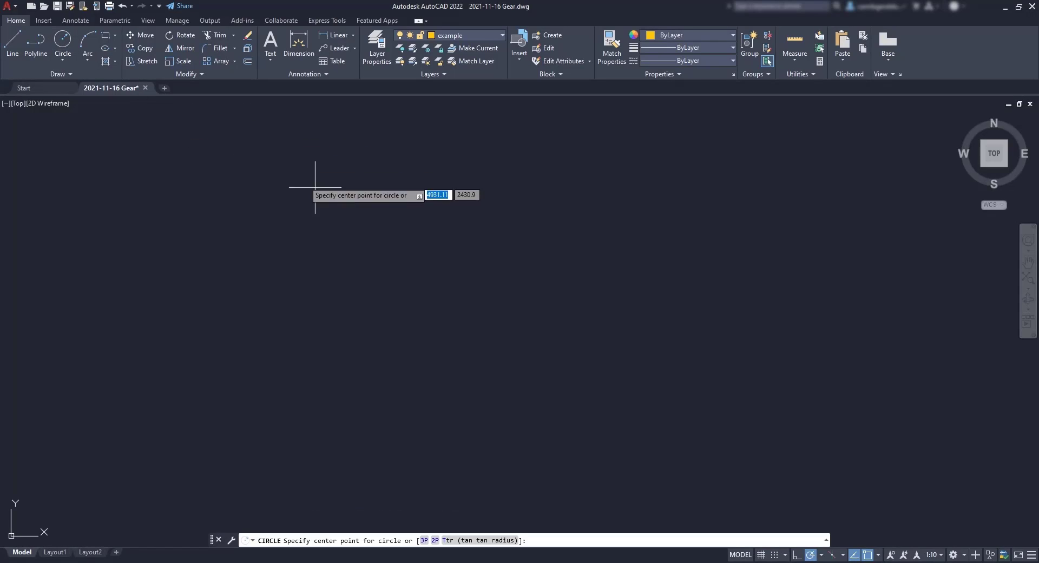
click(771, 327)
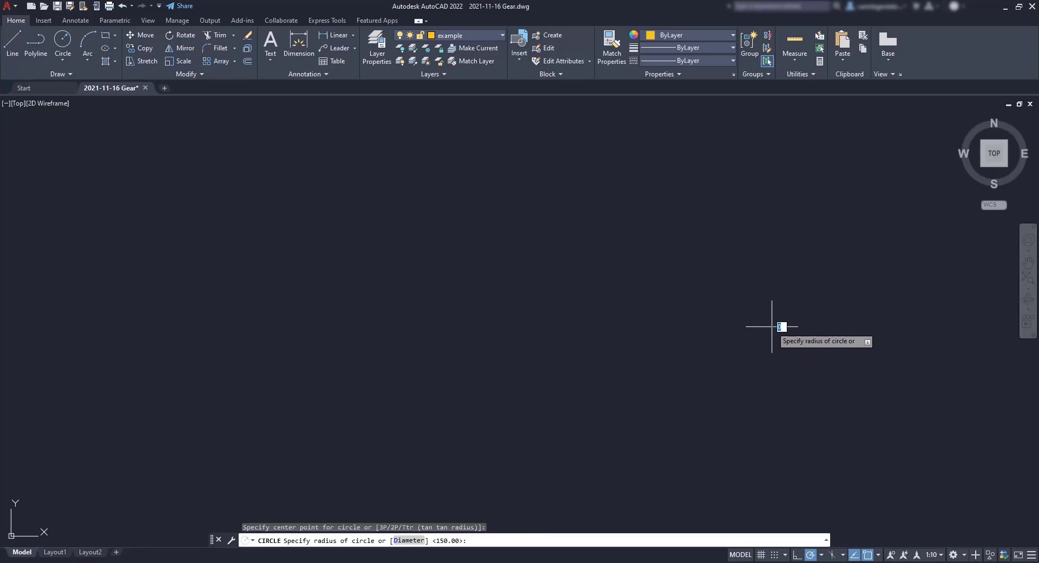
text(150)
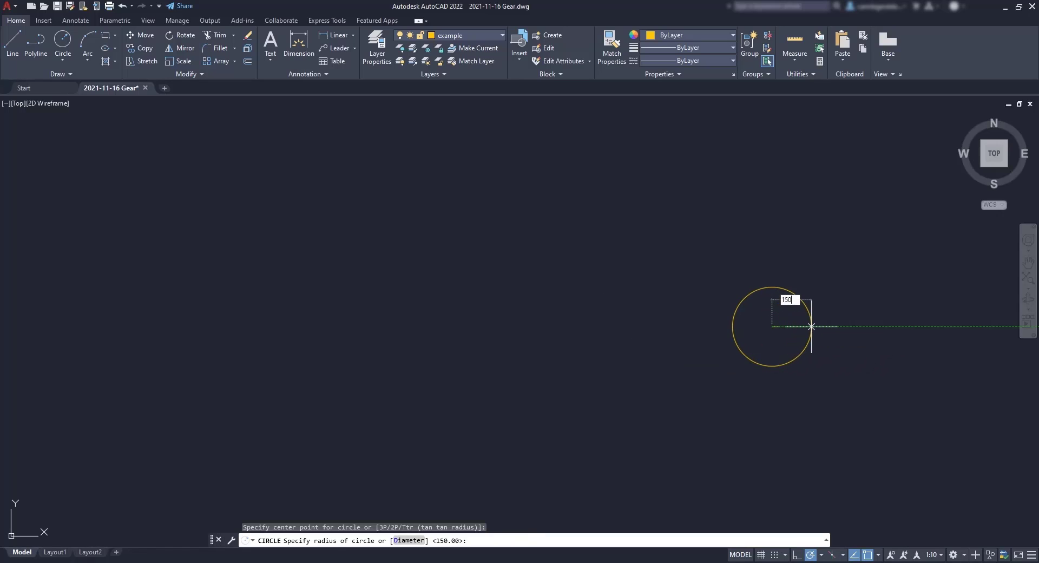
key(Return)
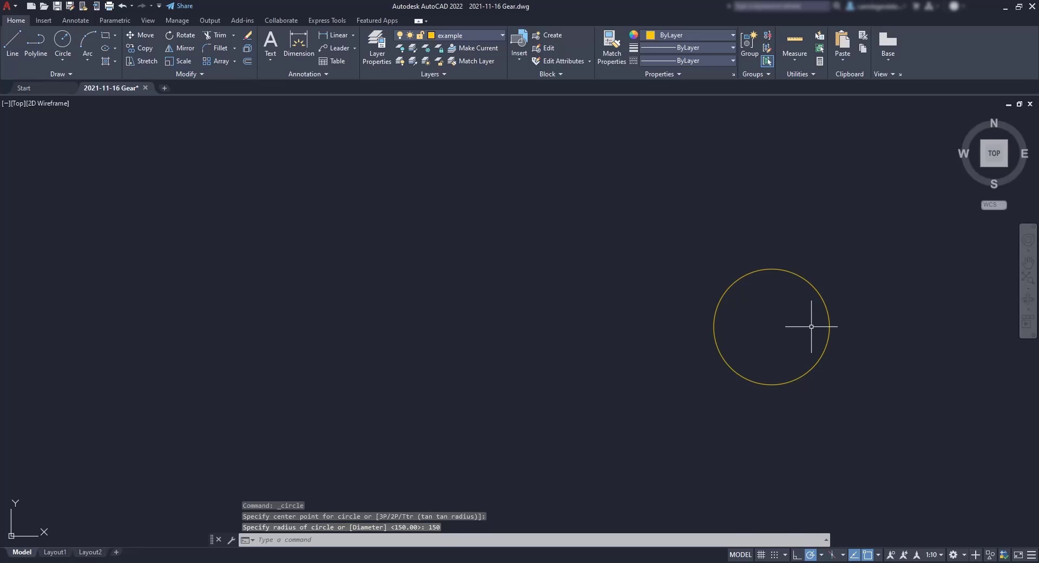
Step: Draw a circle with a radius of 200 concentric with the 150-radius circle
text(c)
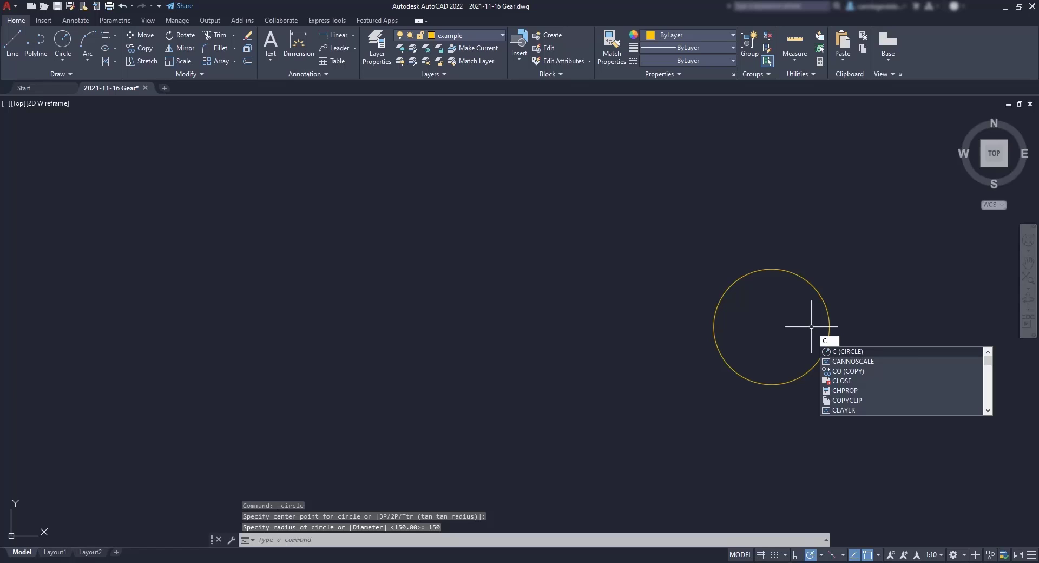
key(Return)
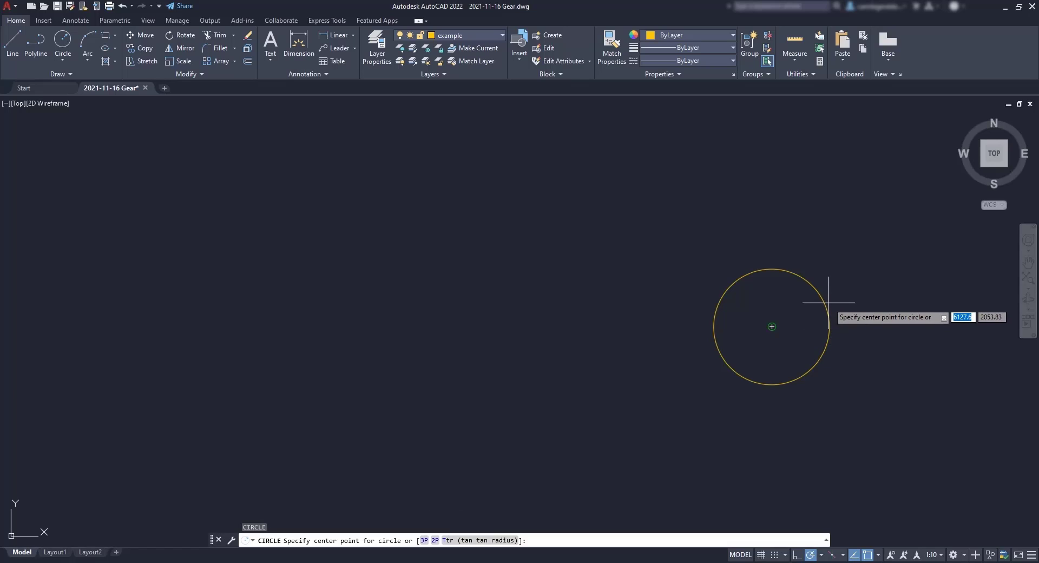
click(772, 327)
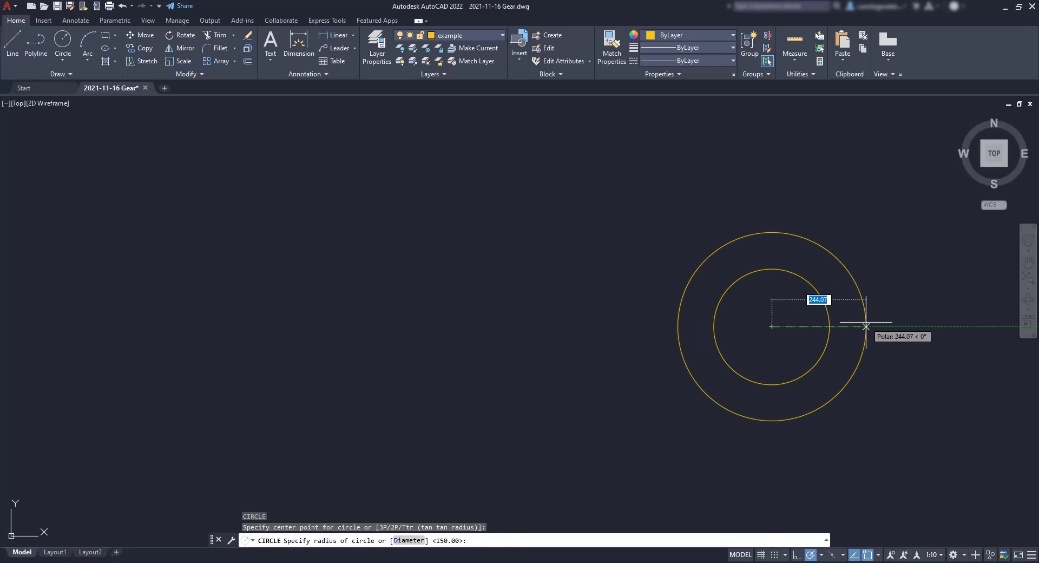
text(200)
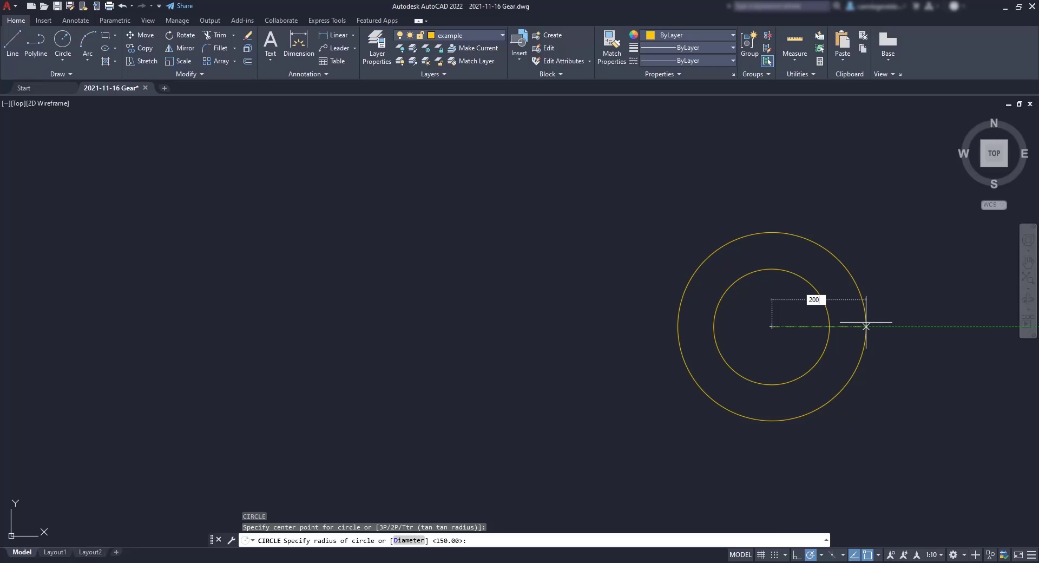
key(Return)
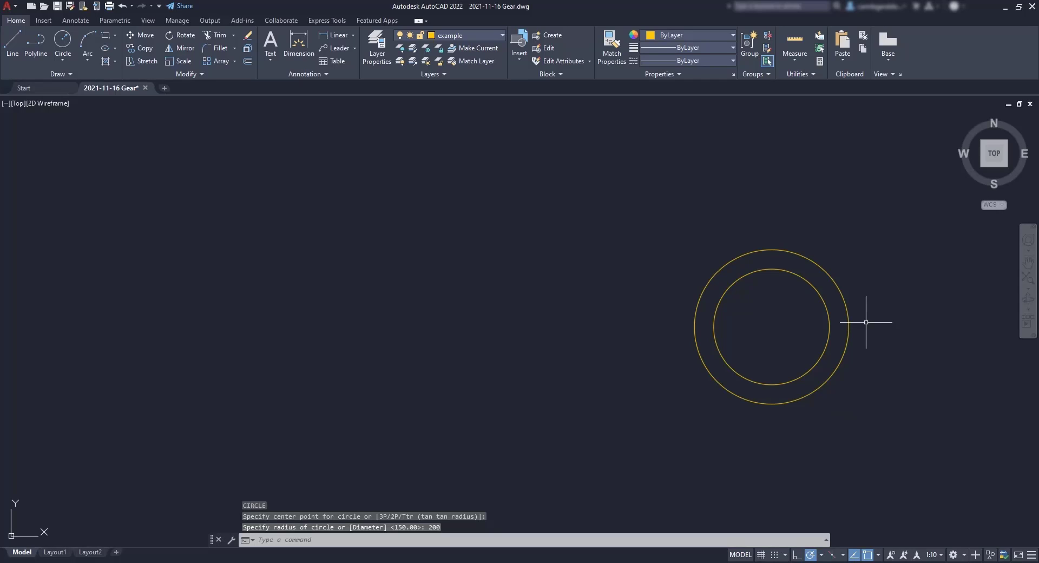
Step: Draw a third concentric circle with a radius of 500 around the same center
key(Return)
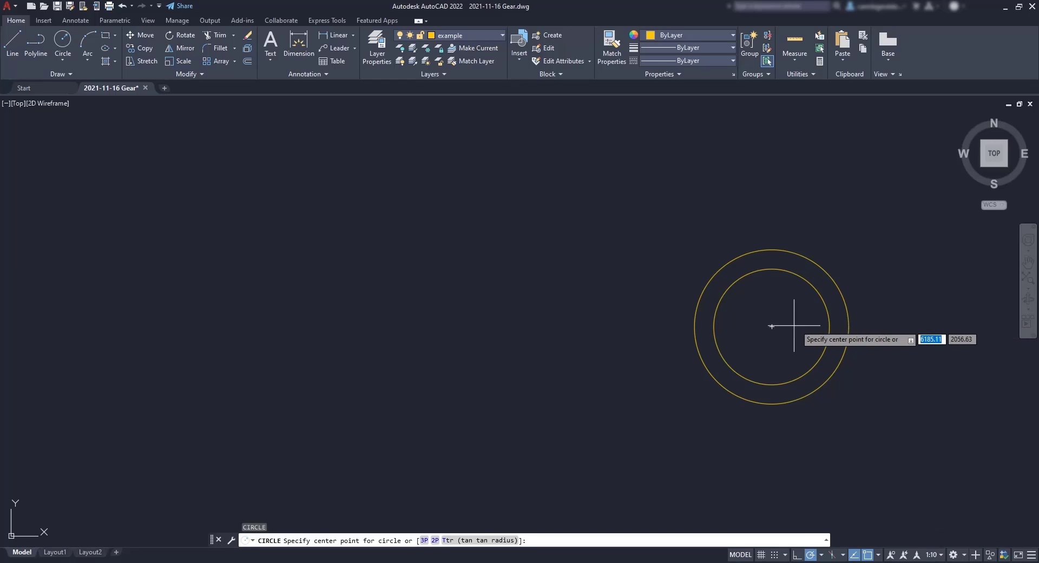
click(772, 326)
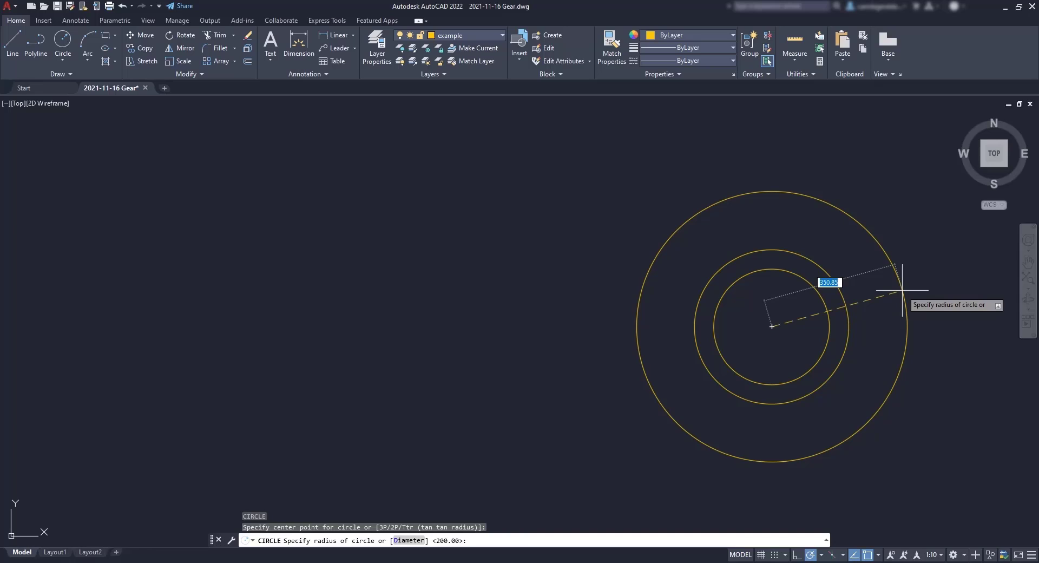
text(500)
key(Return)
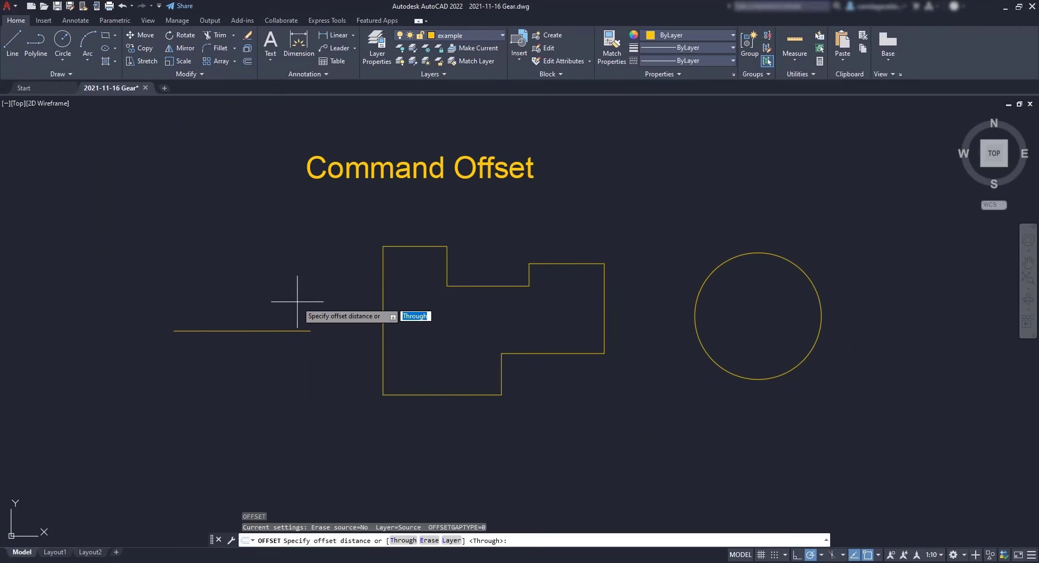
Step: Offset the example shapes with the Through option: the horizontal line upward, the stepped outline outward and the circle inward
key(Return)
click(294, 329)
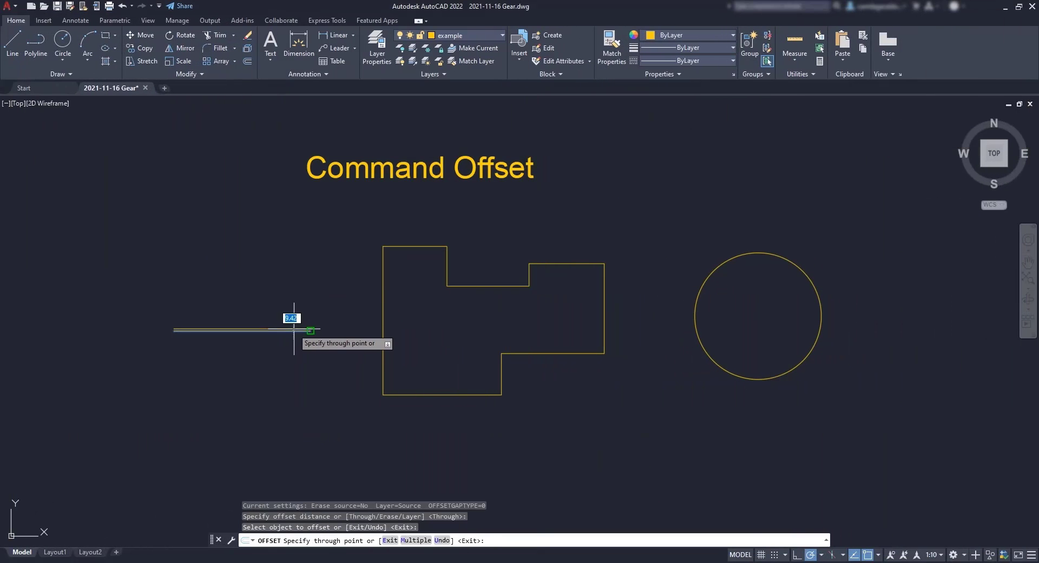
click(295, 293)
click(444, 395)
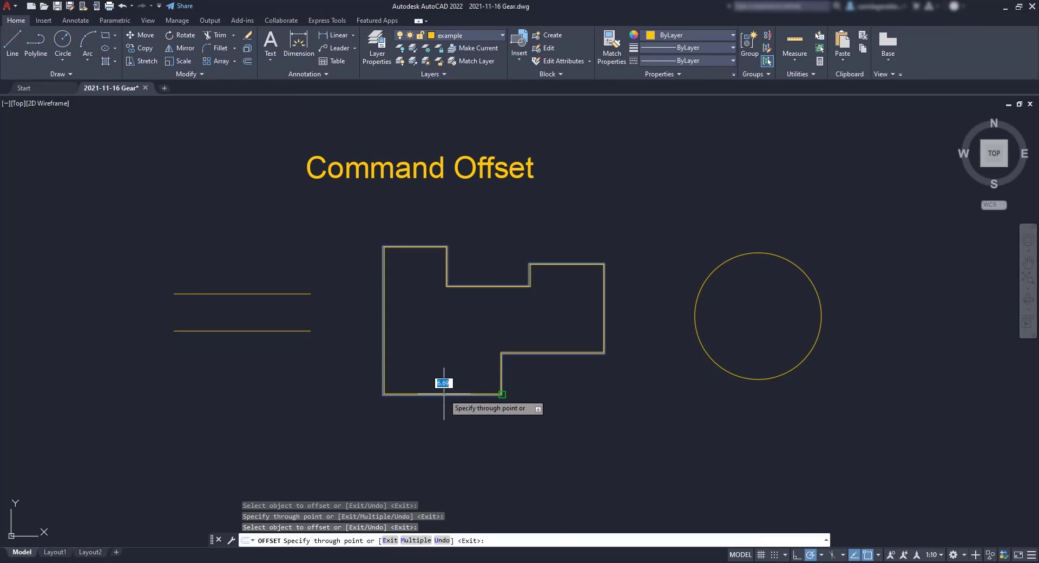
click(447, 414)
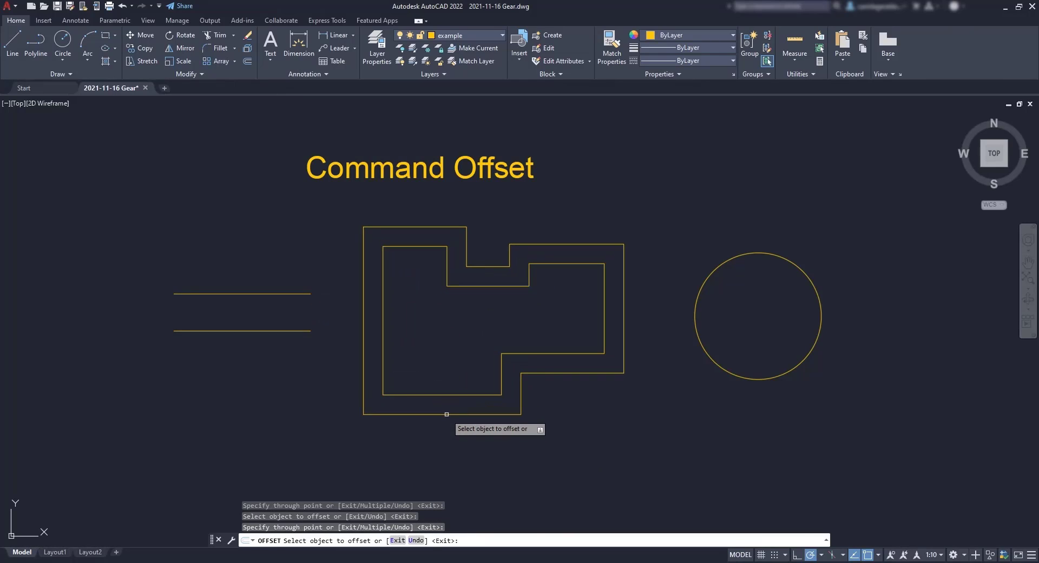
click(764, 378)
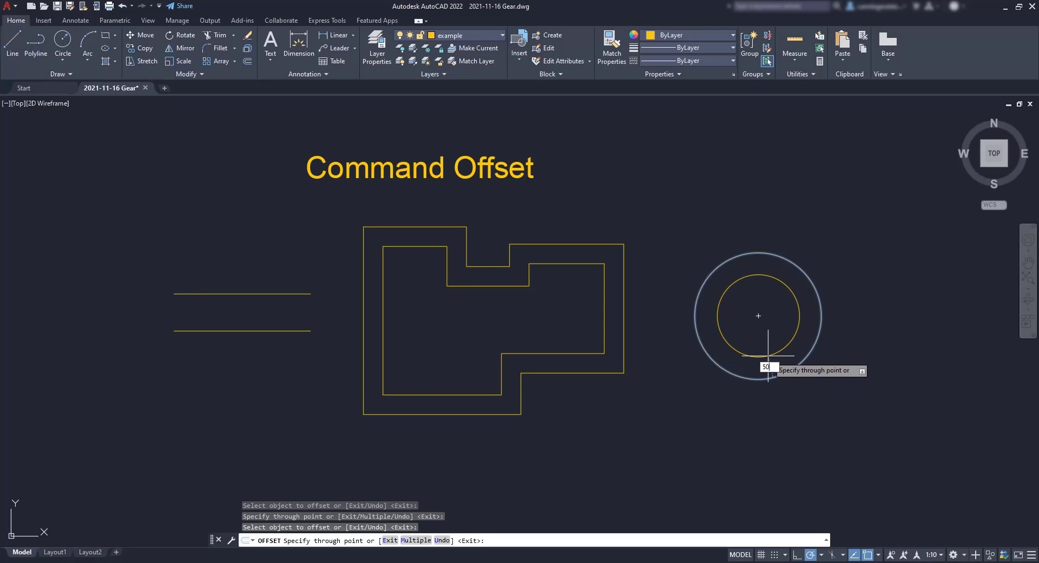
click(767, 359)
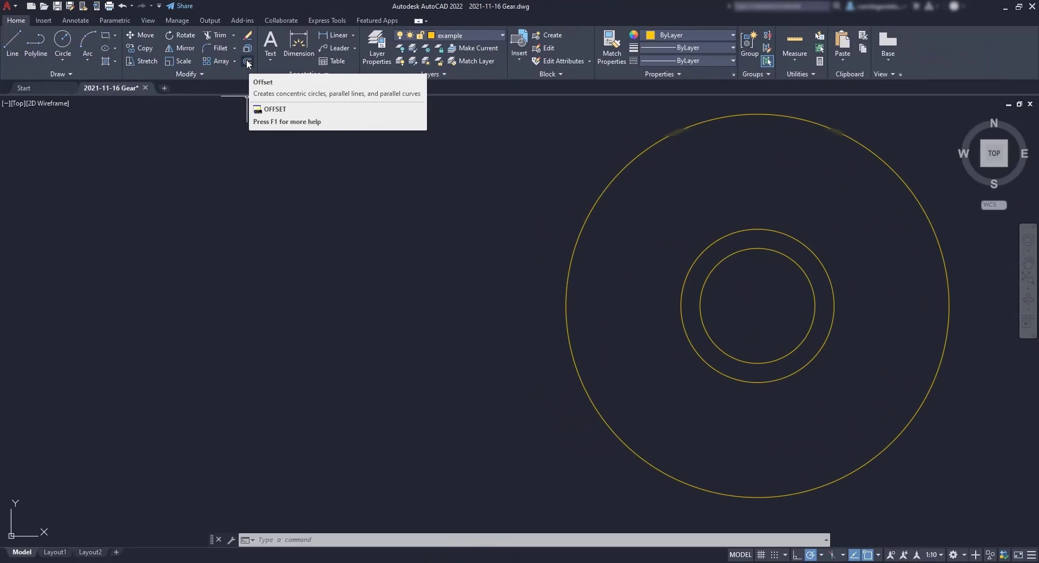
Step: Offset the outermost gear circle inward by 20
click(247, 60)
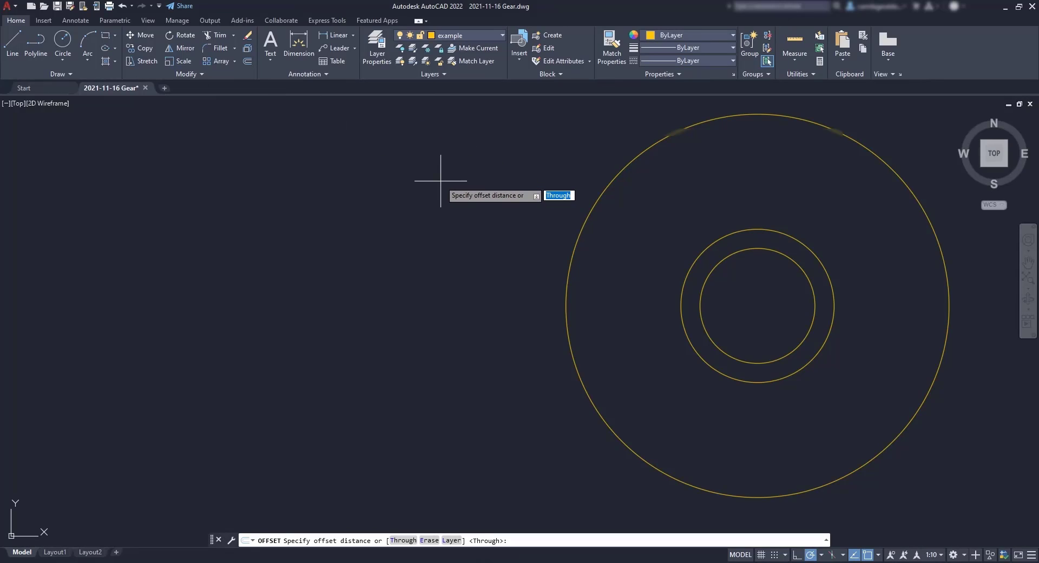
text(20)
key(Return)
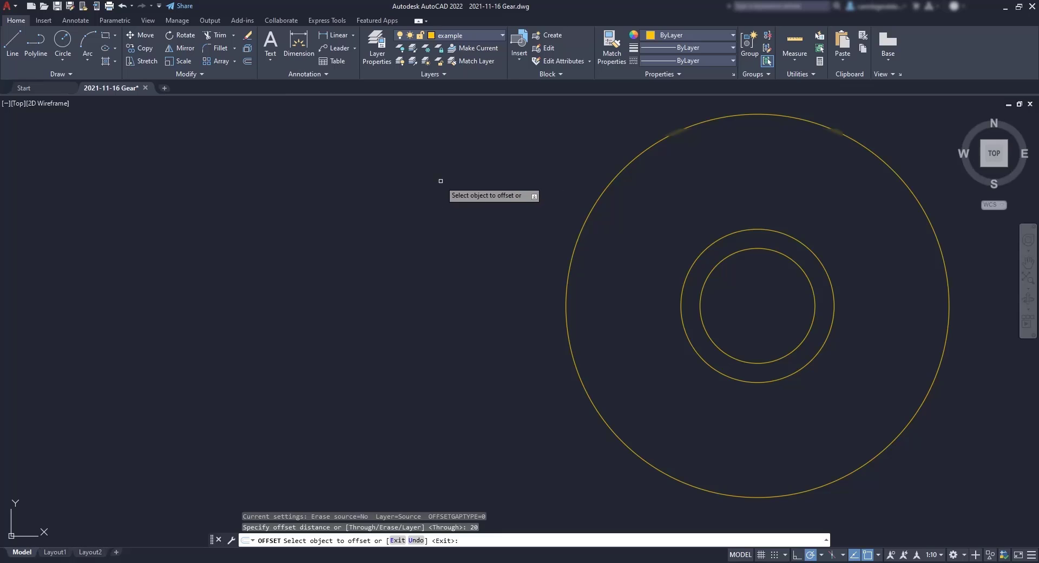
click(602, 195)
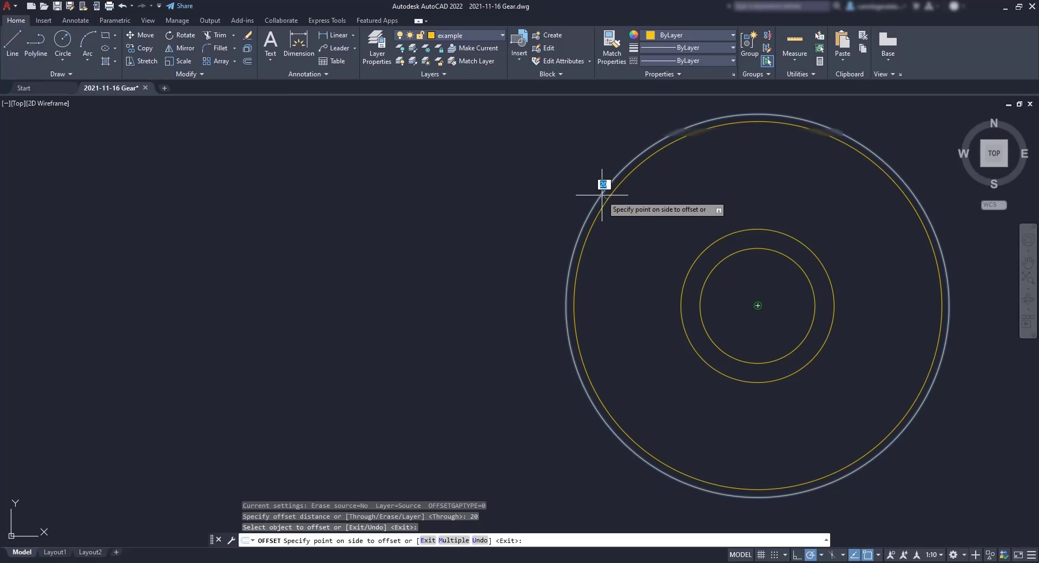
click(624, 215)
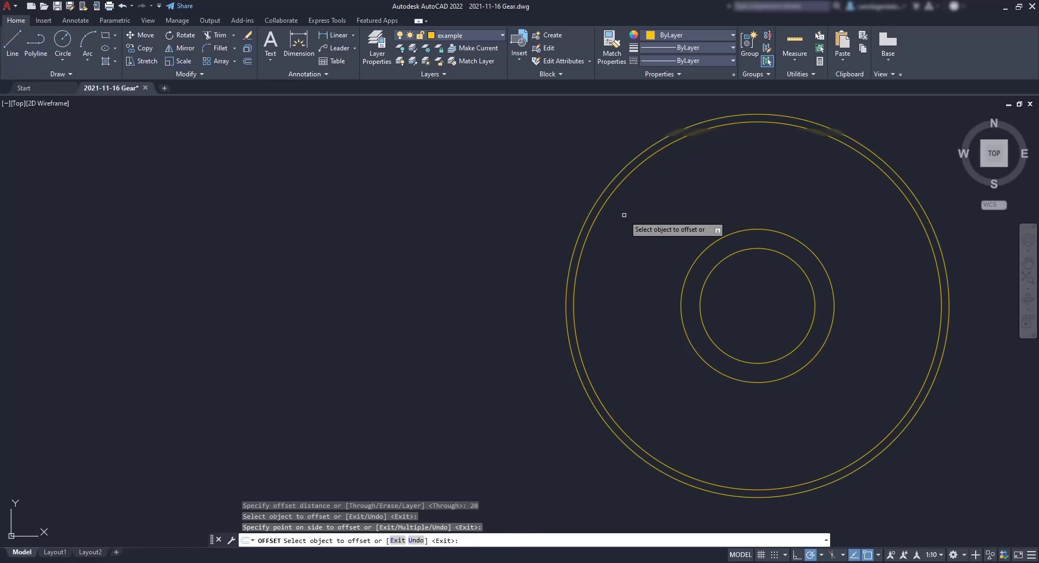
key(Return)
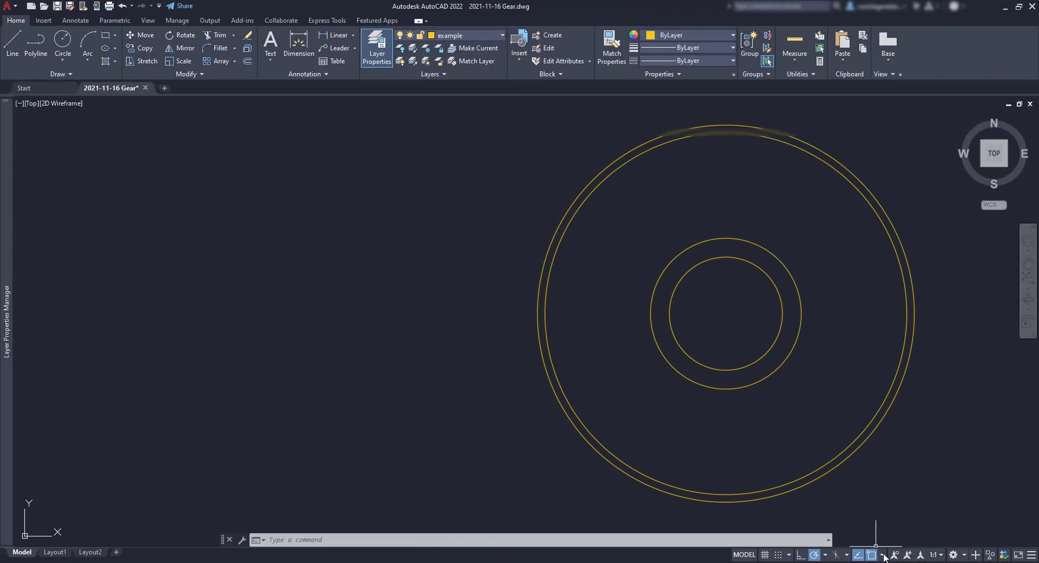
Step: Draw a line from the outermost circle's top quadrant 50 straight up, continuing 20 horizontally to the right
click(882, 555)
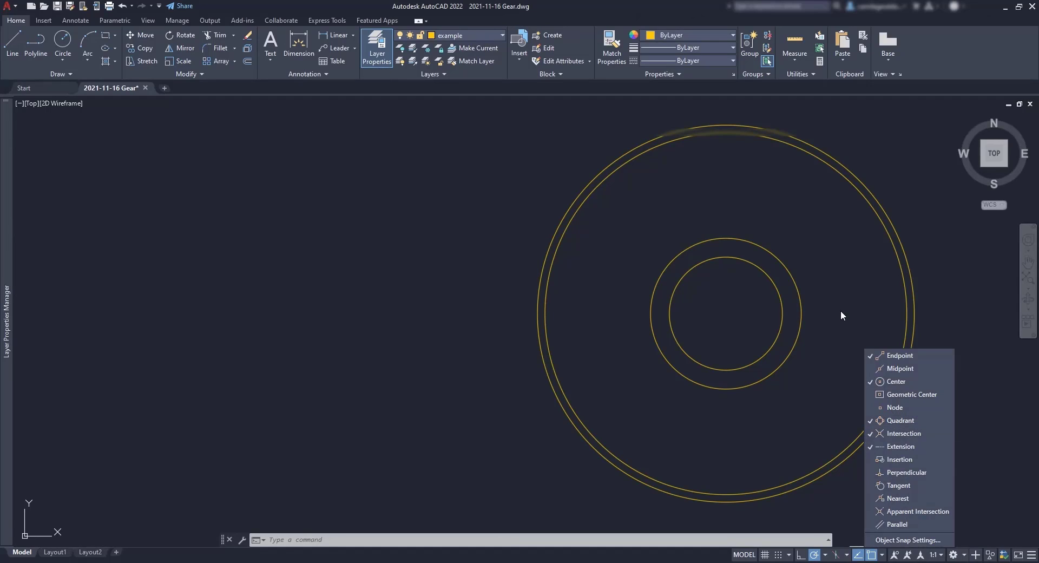
text(l)
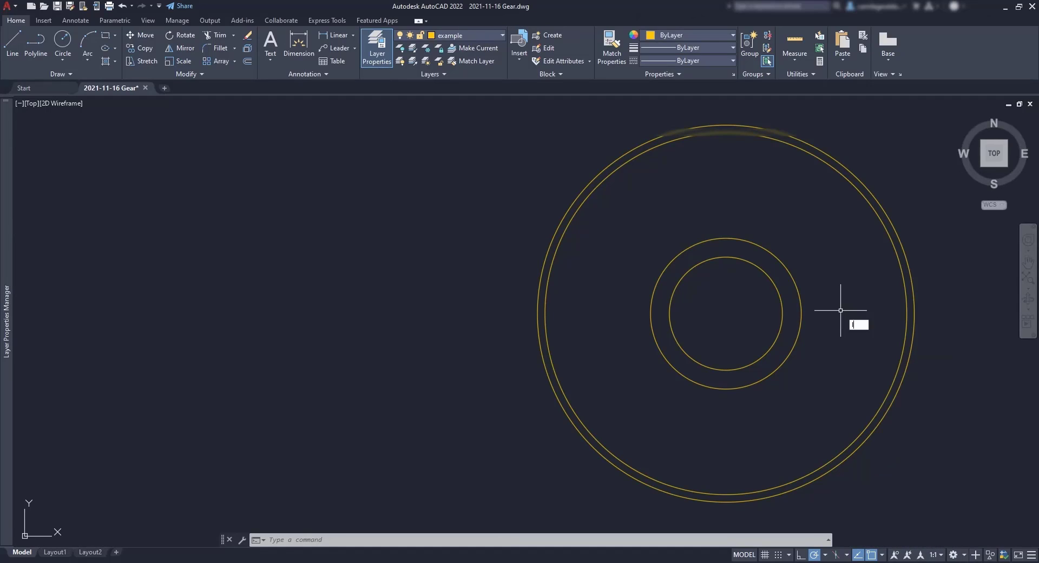
key(Return)
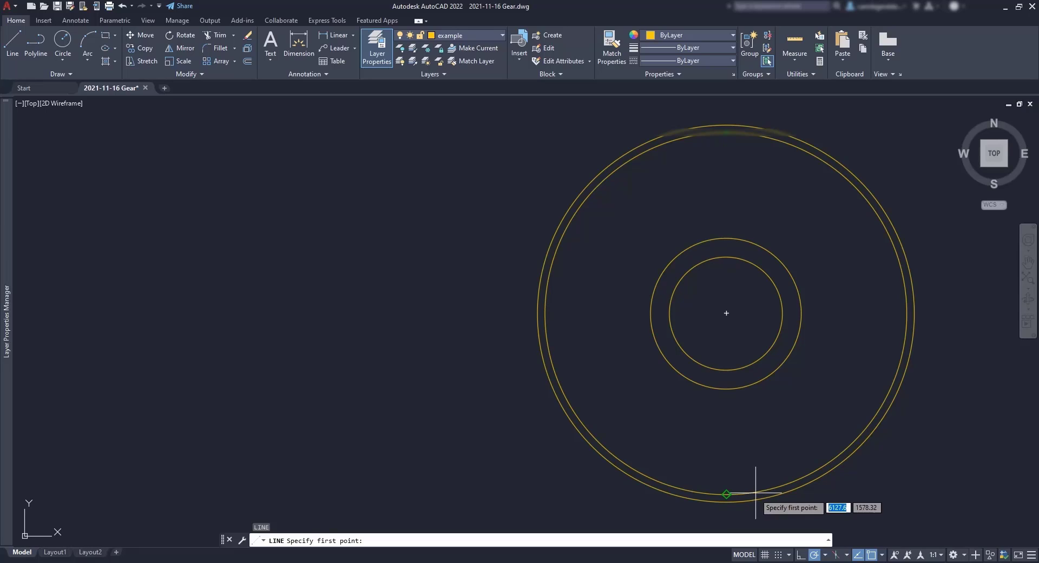
click(727, 125)
middle_drag(730, 108, 712, 201)
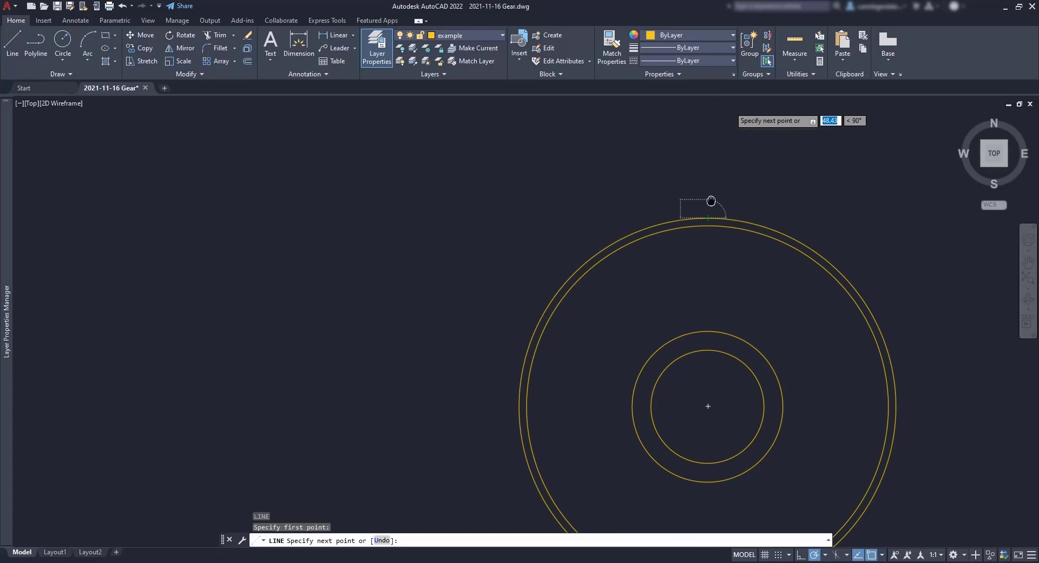
scroll(711, 201, up, 4)
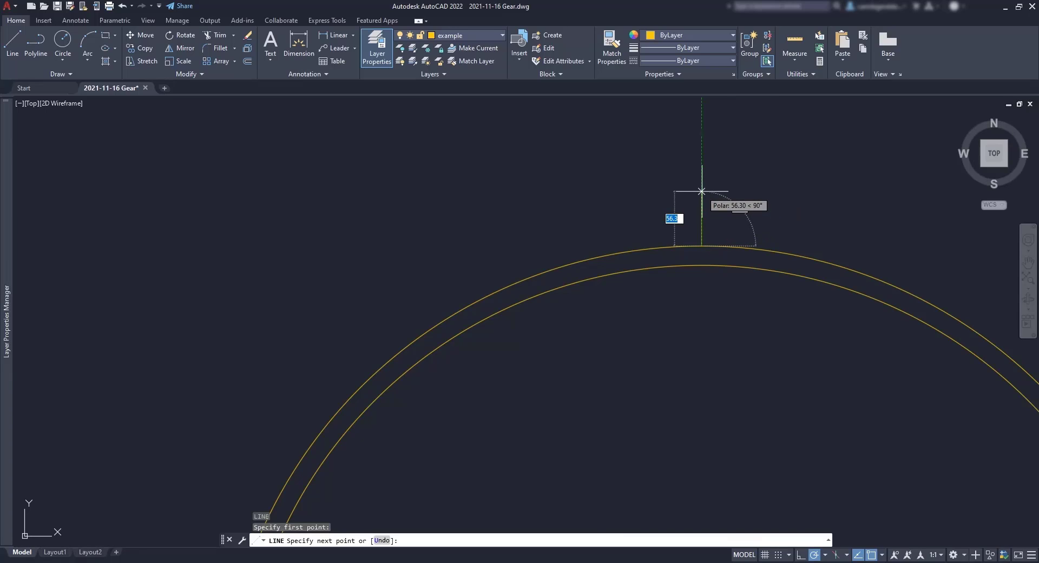
text(50)
key(Return)
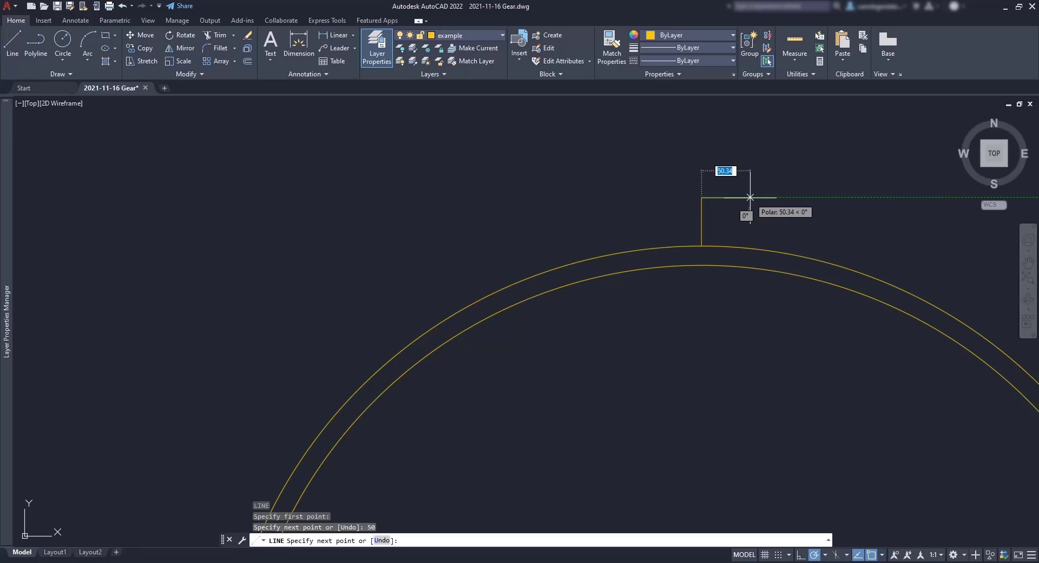
text(20)
key(Return)
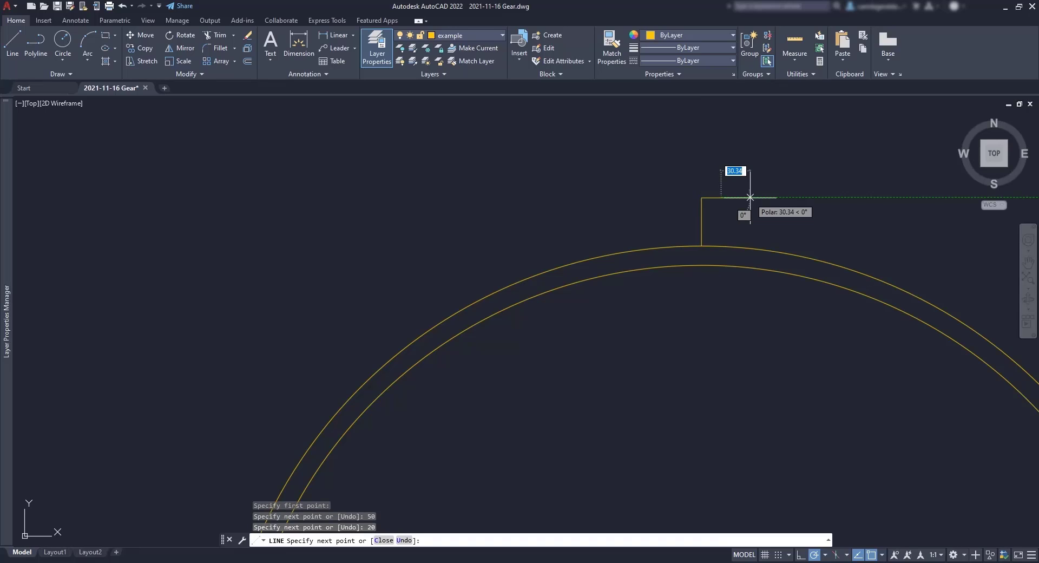
key(Escape)
key(Escape)
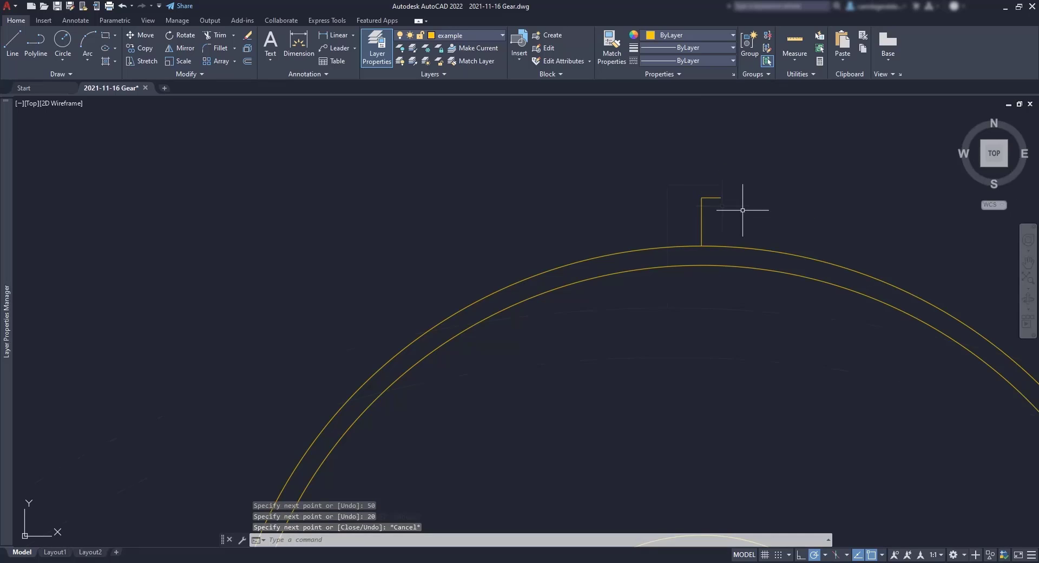
Step: Draw a line about 63 long from the short horizontal segment's right end, sloping 70° downward to the right past the outermost circle
scroll(731, 210, up, 3)
text(L)
key(Return)
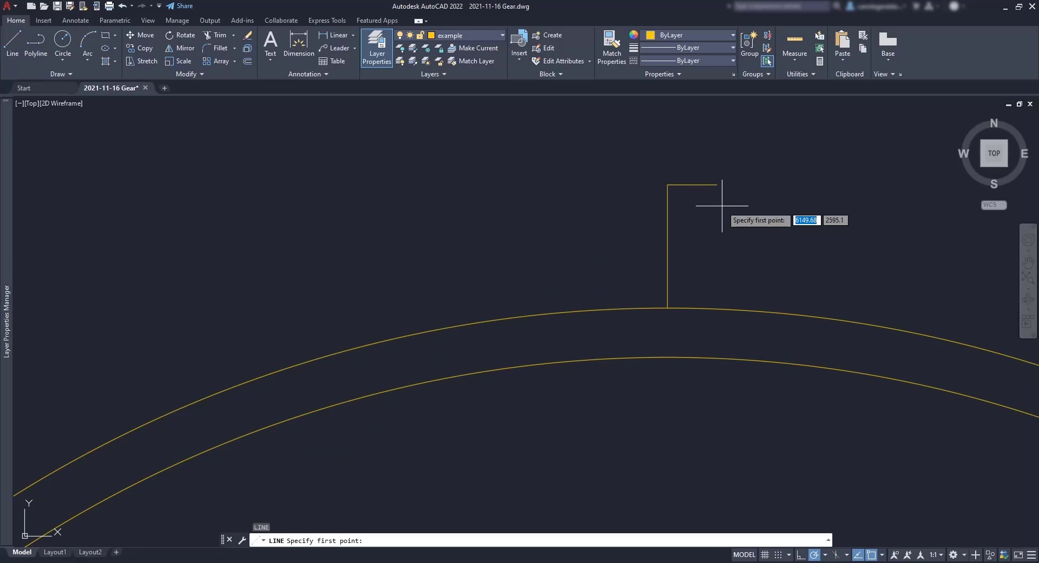
click(717, 184)
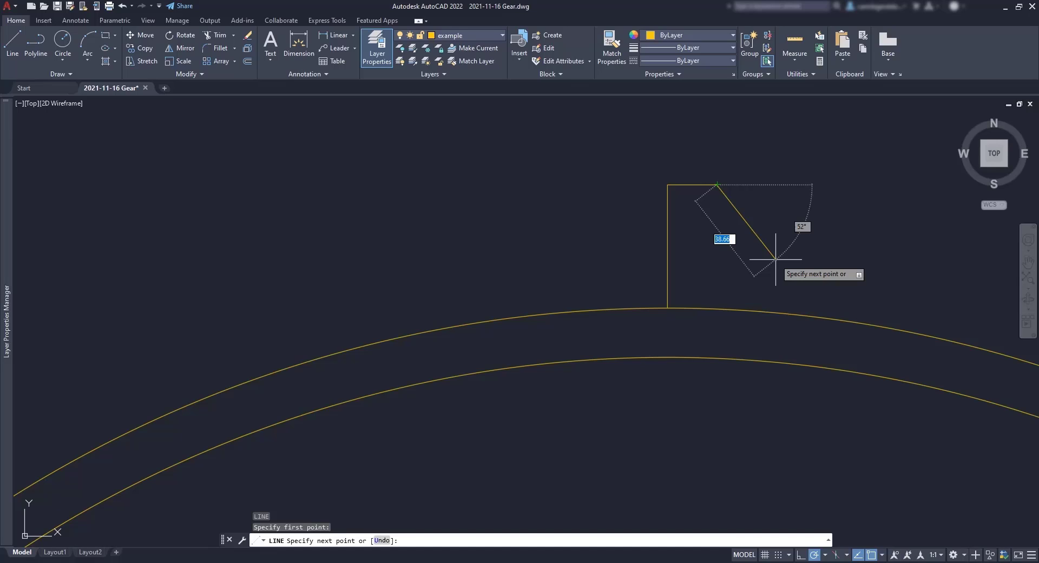
key(Tab)
text(70)
key(Tab)
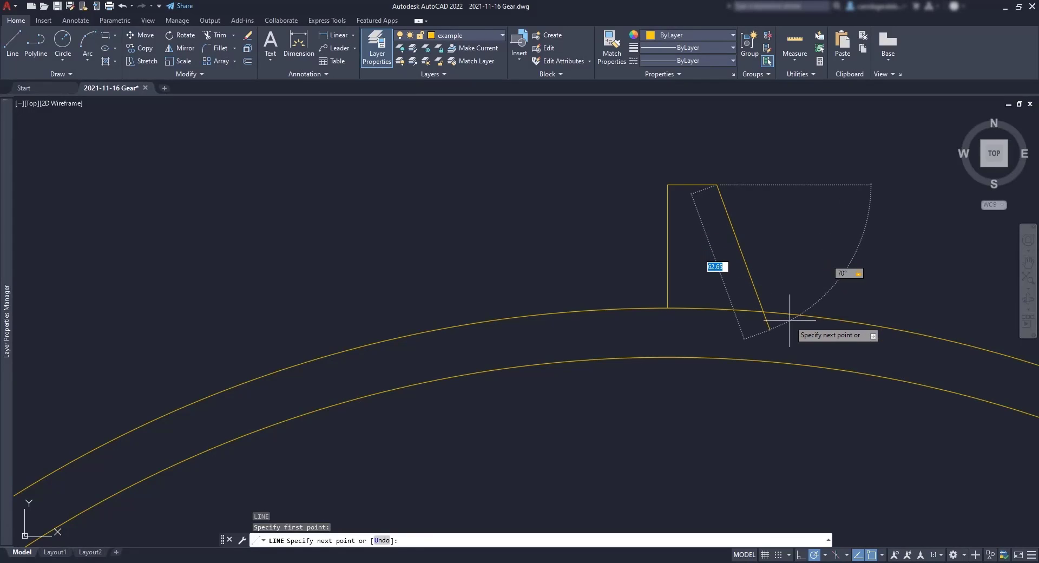
click(790, 321)
key(ctrl+z)
click(790, 321)
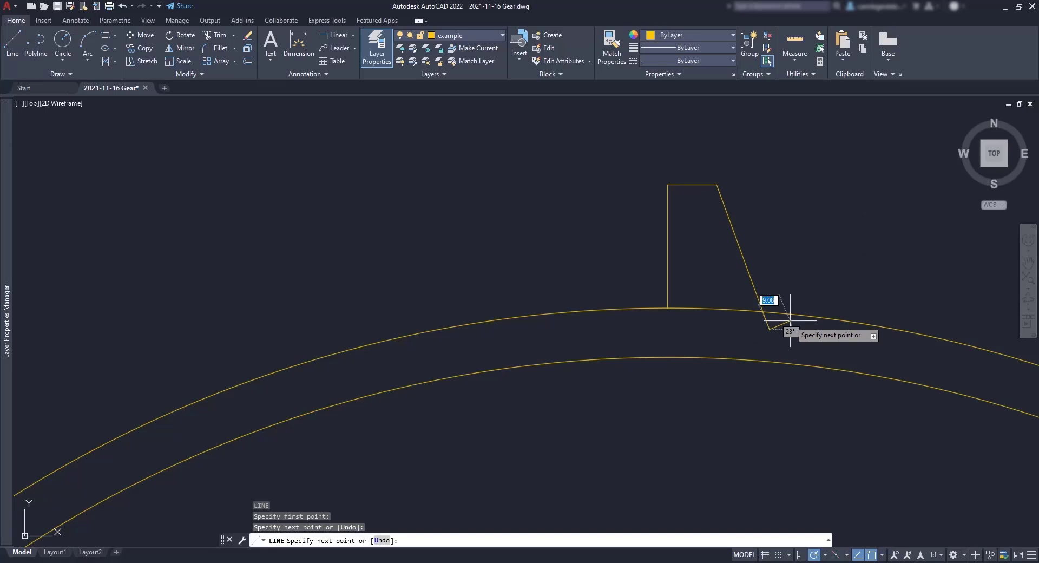
key(Return)
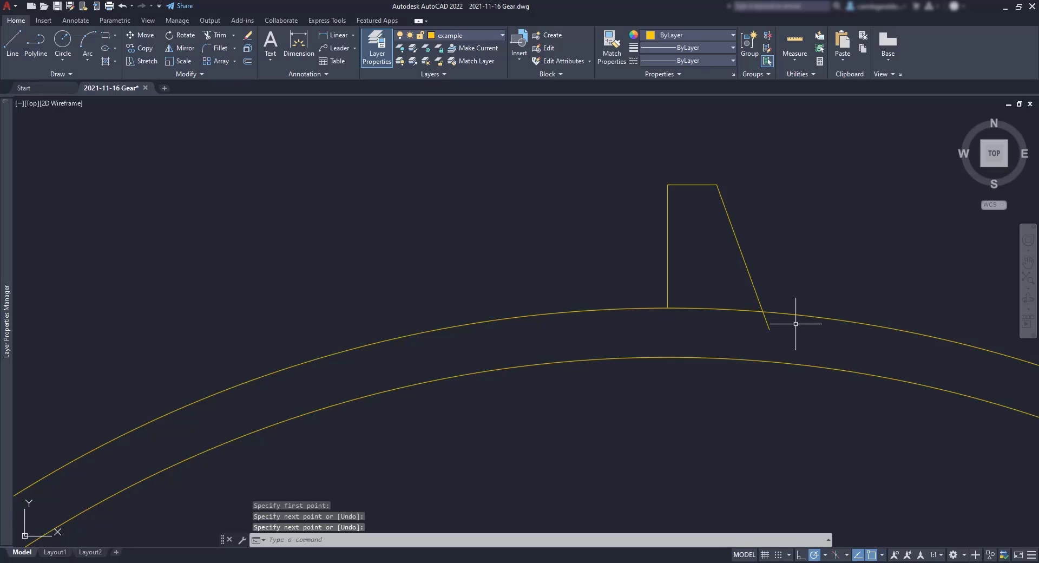
Step: Mirror the short horizontal segment and the sloping flank about the tooth's vertical centre line, keeping the originals
text(MI)
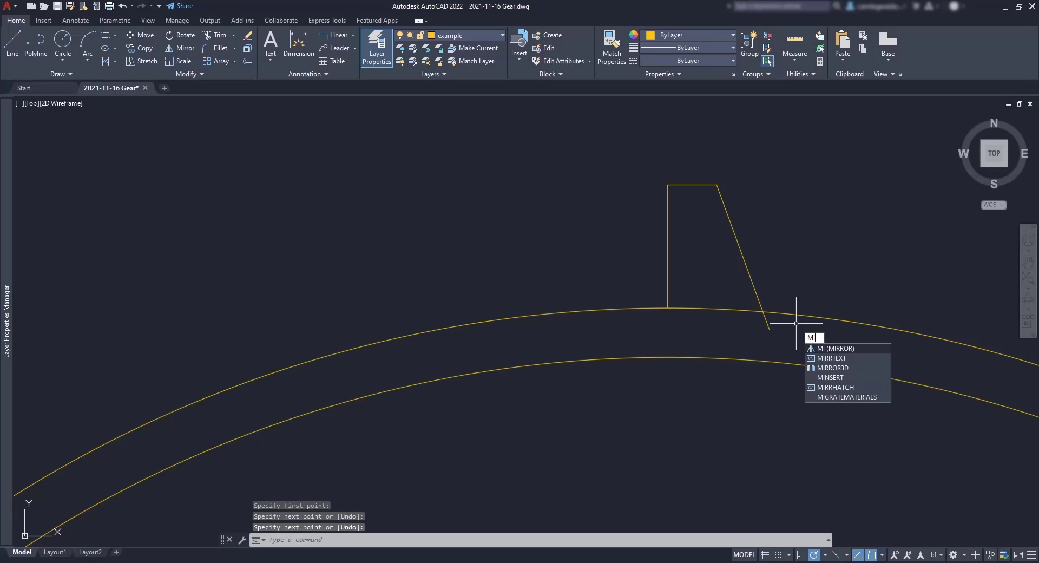
key(Return)
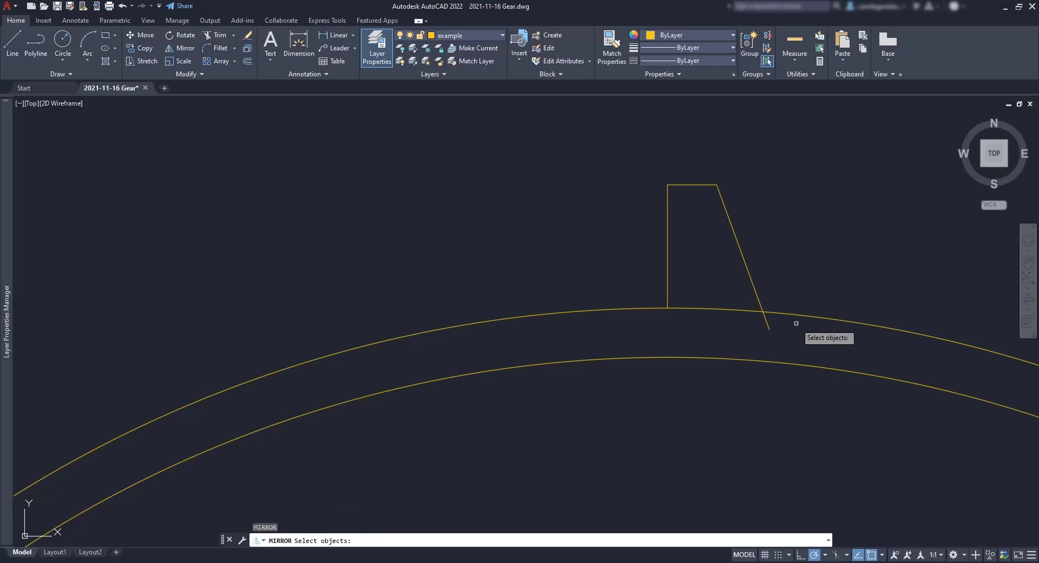
click(819, 268)
click(701, 130)
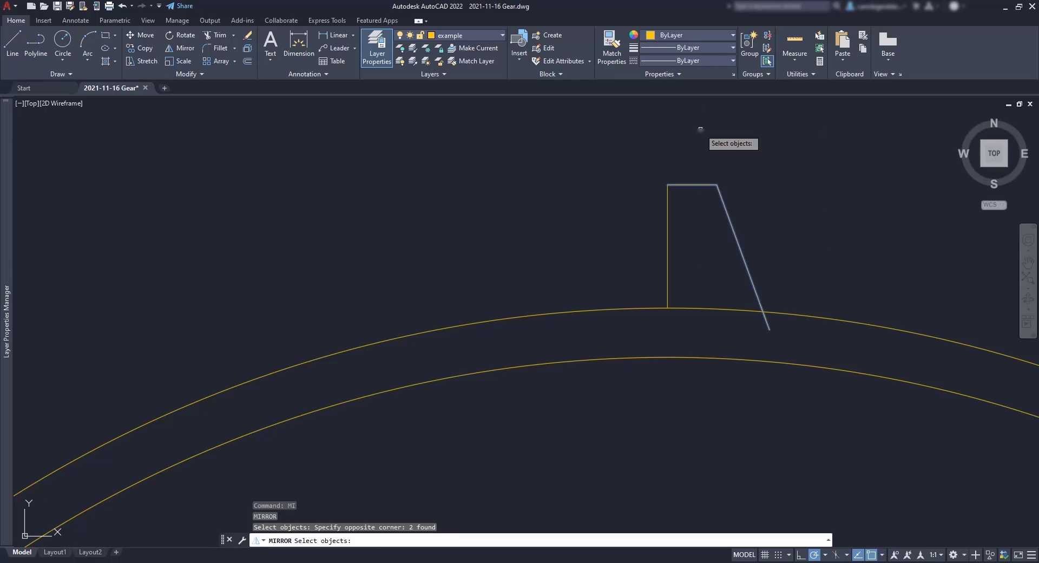
key(Return)
click(667, 184)
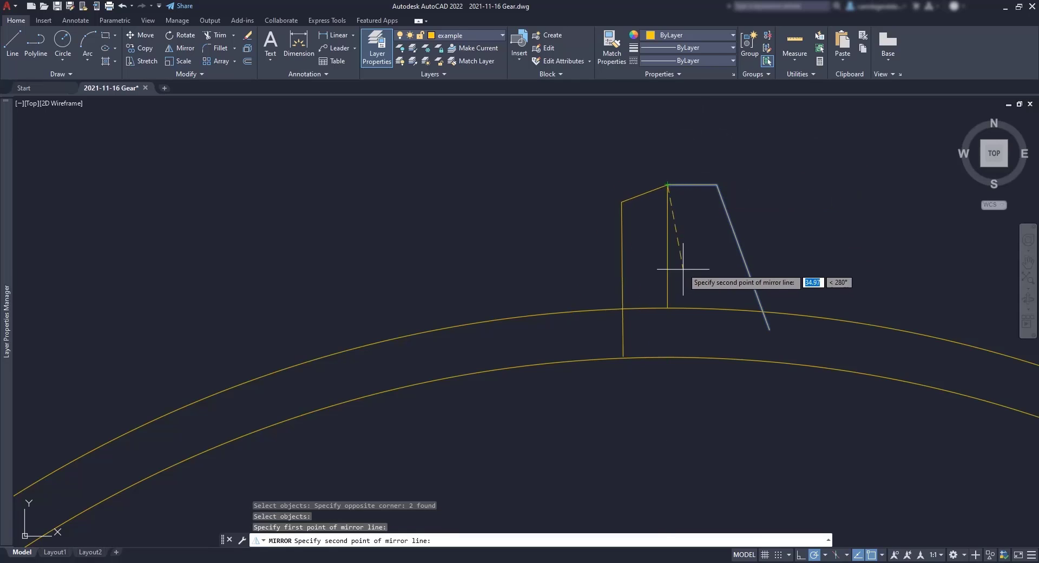
click(668, 308)
key(Return)
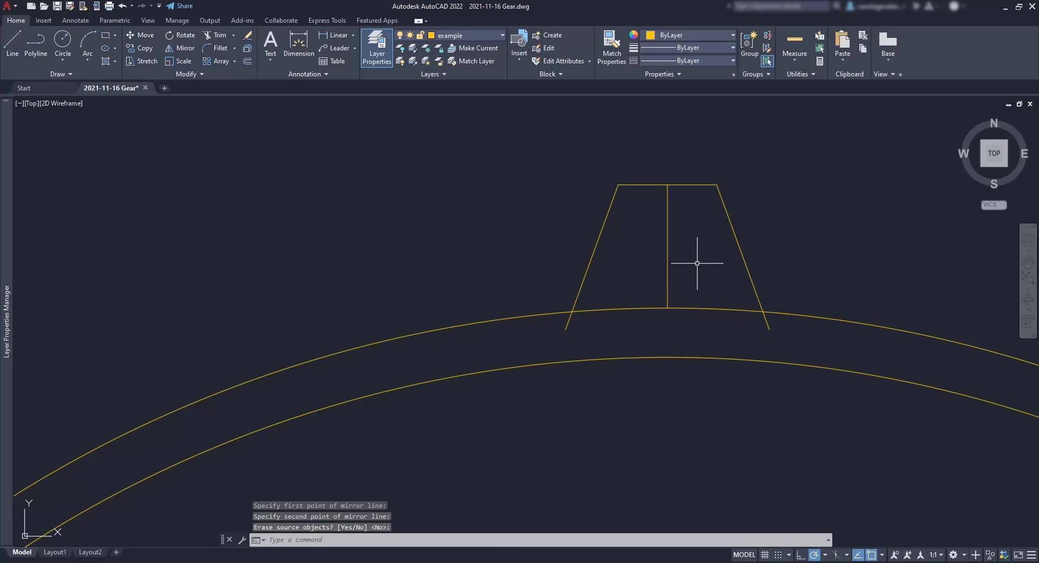
Step: Trim both flank ends below the outermost circle and remove the tooth's vertical centre line
click(219, 39)
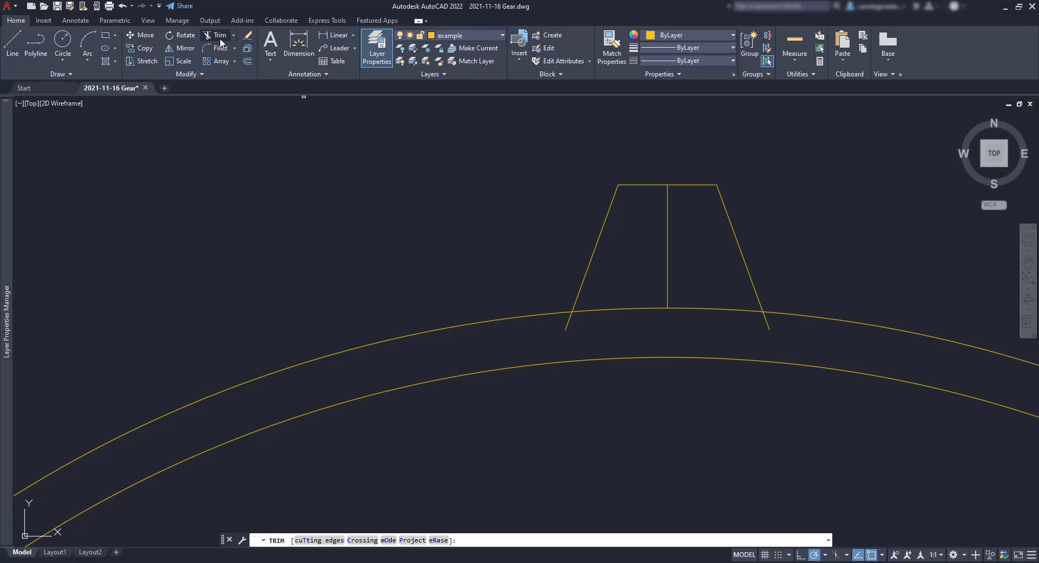
click(570, 322)
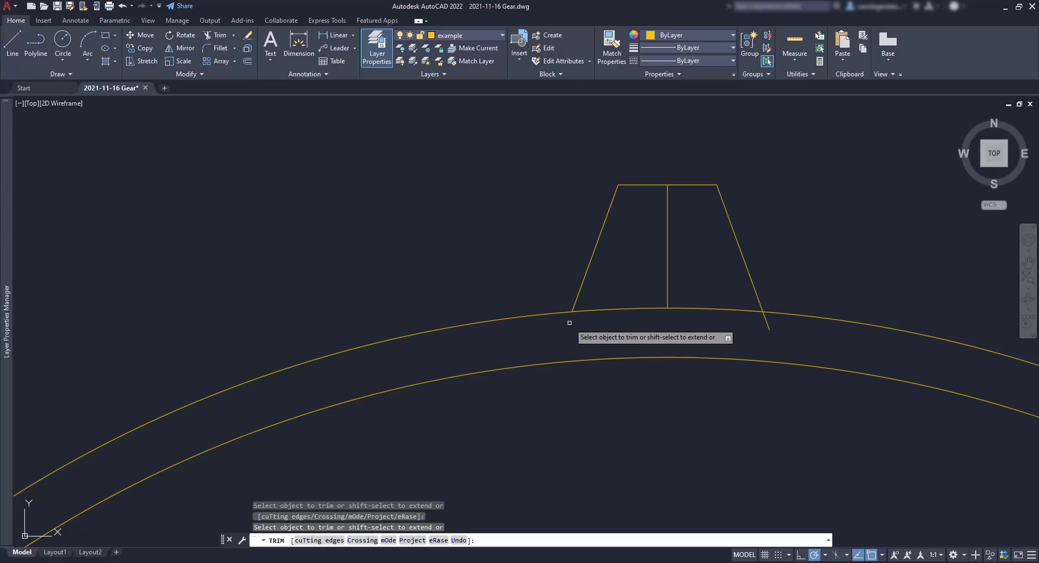
click(766, 322)
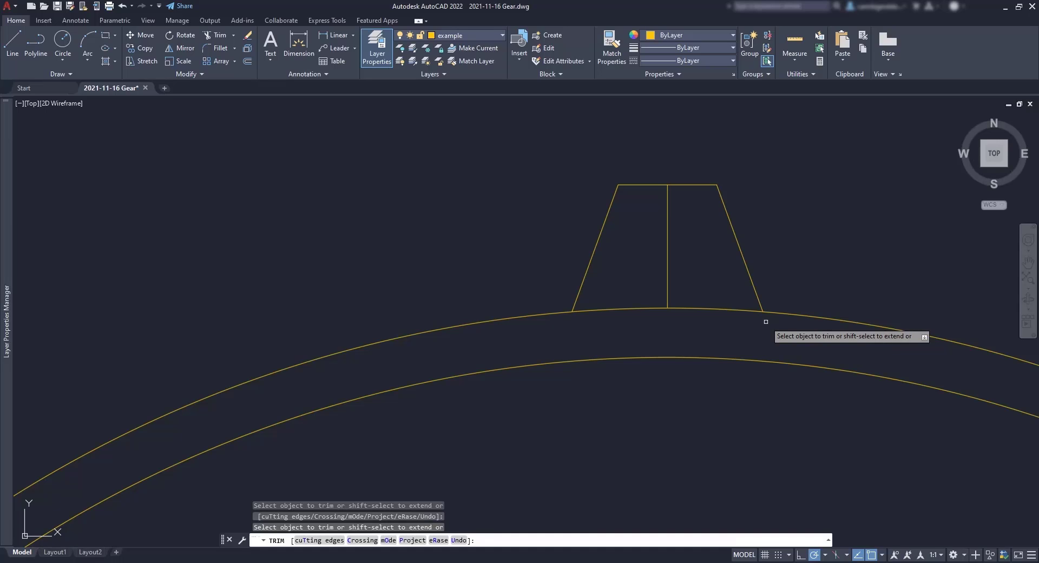
click(665, 279)
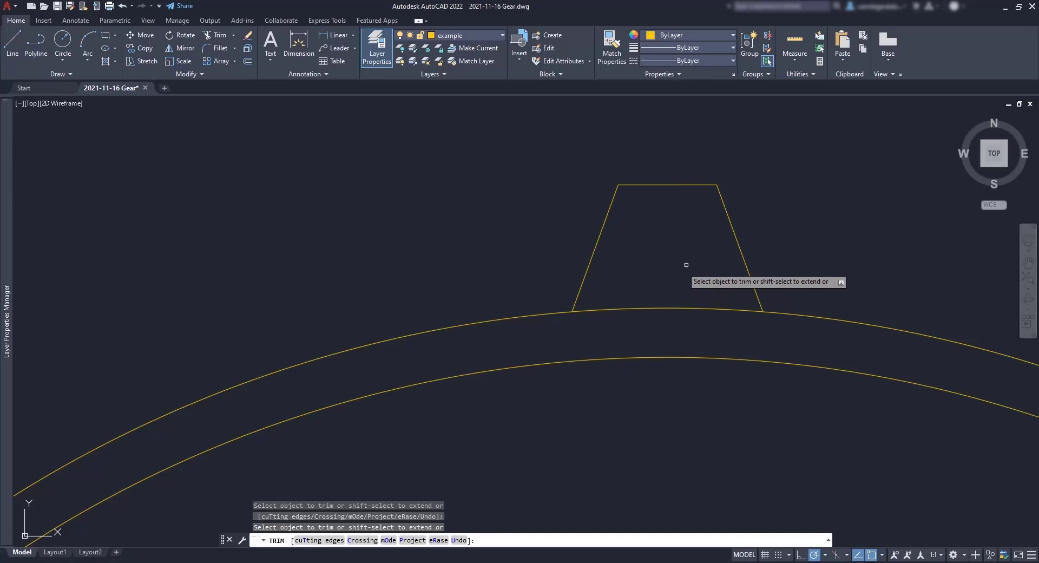
key(Return)
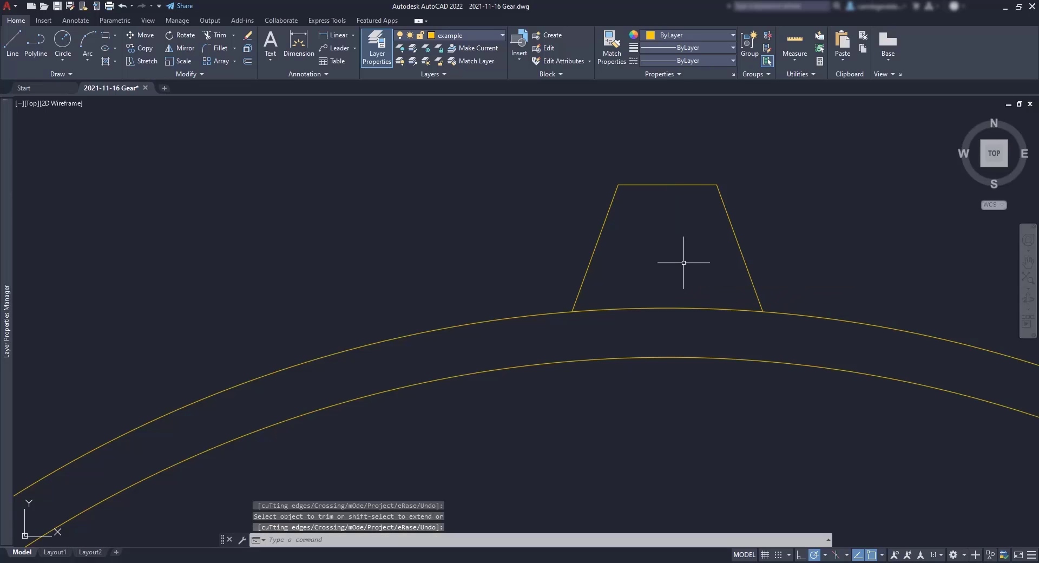
Step: Fillet both upper corners of the tooth with a radius of 5
click(220, 48)
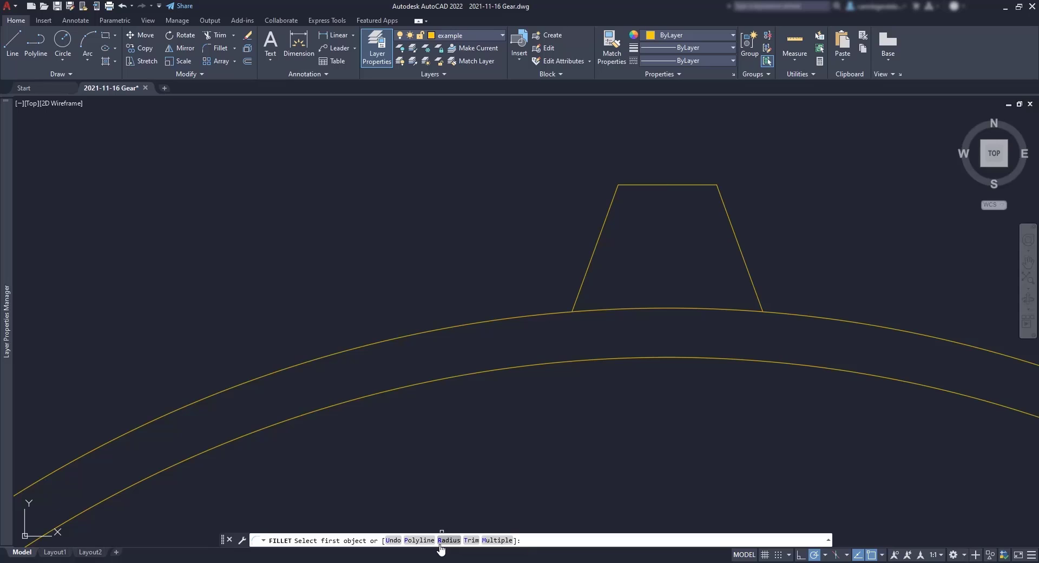
click(447, 540)
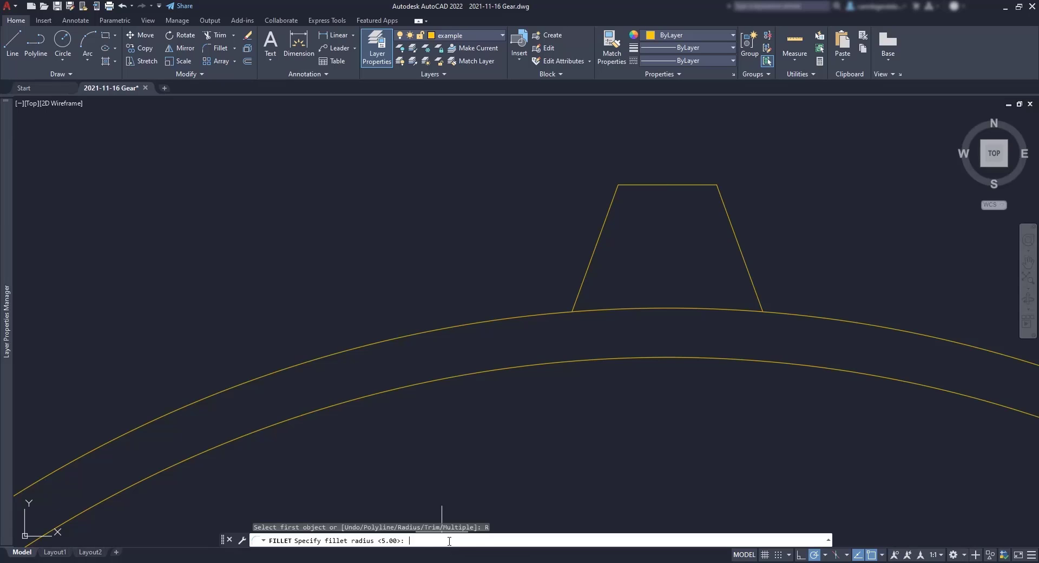
text(5)
key(Return)
click(607, 215)
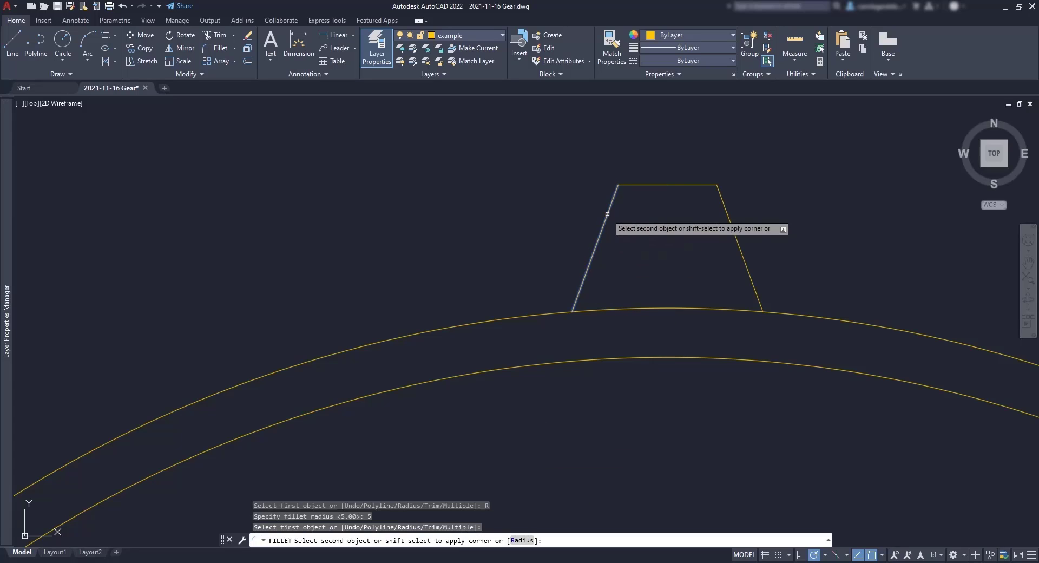
click(633, 184)
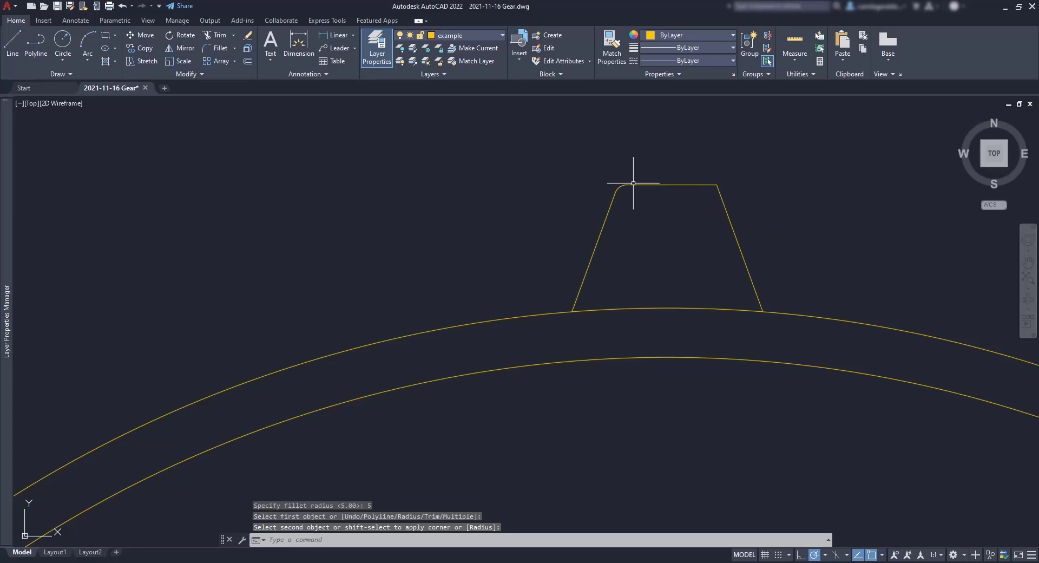
key(Return)
click(703, 184)
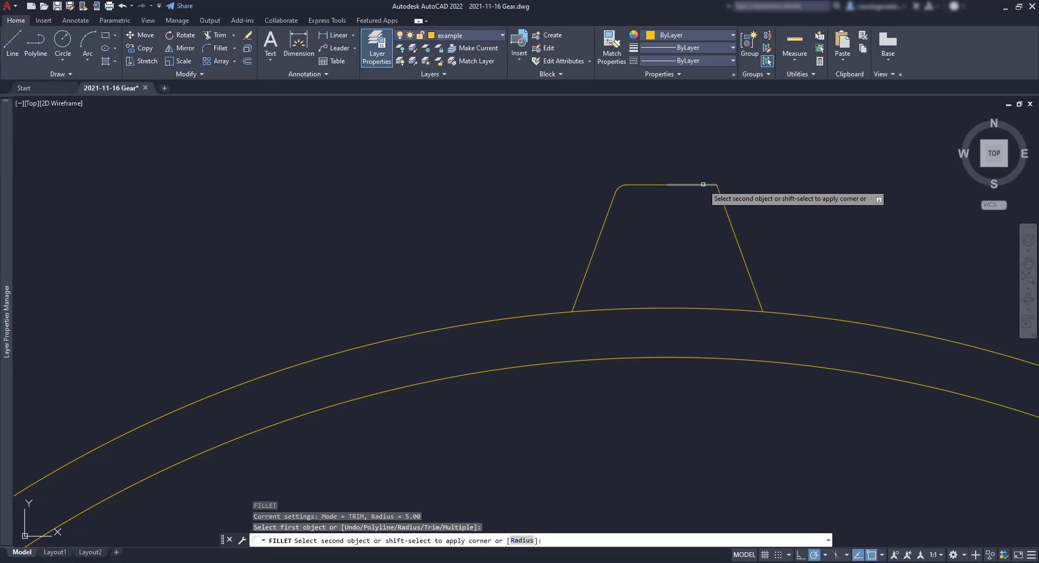
click(724, 201)
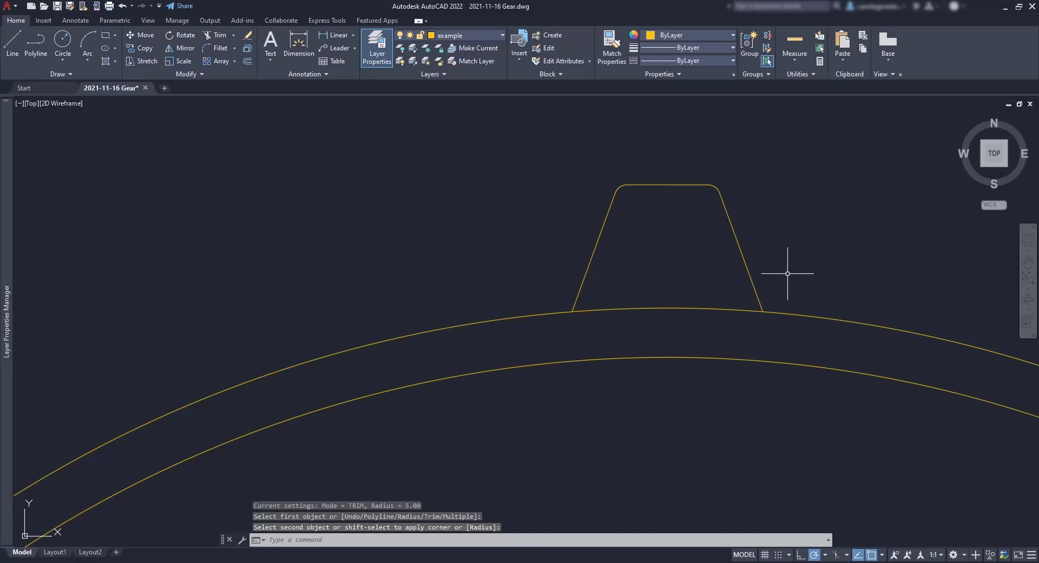
Step: Fillet both tooth flanks into the outermost circle at the base with the same radius of 5
key(Return)
click(759, 301)
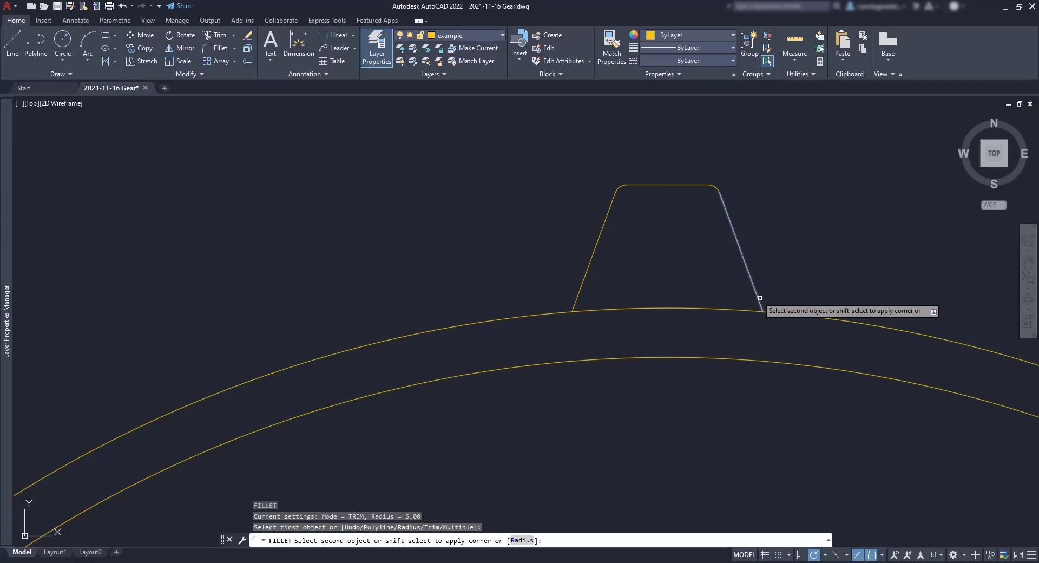
click(790, 313)
key(Return)
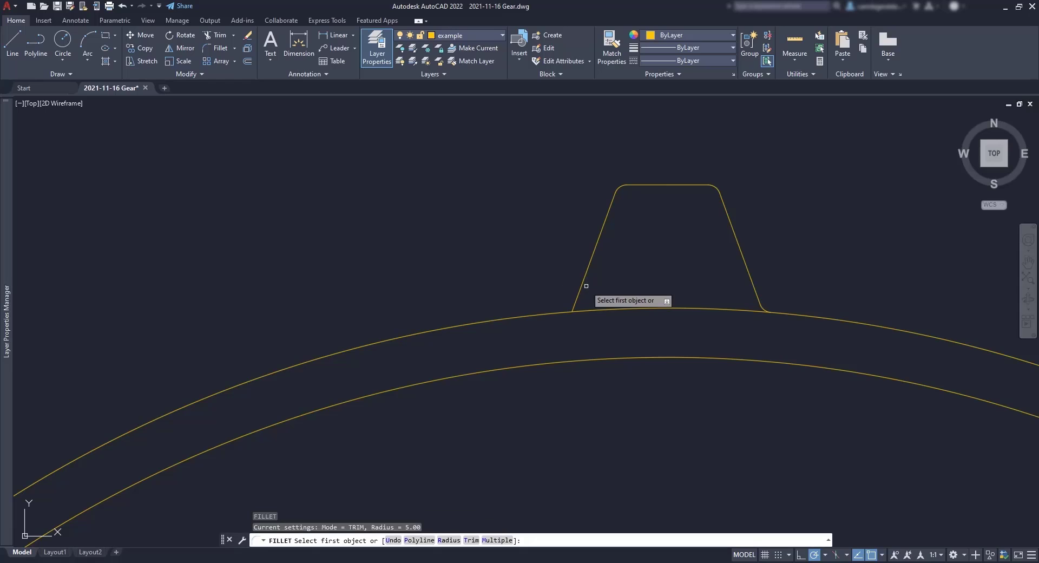
click(580, 286)
click(564, 310)
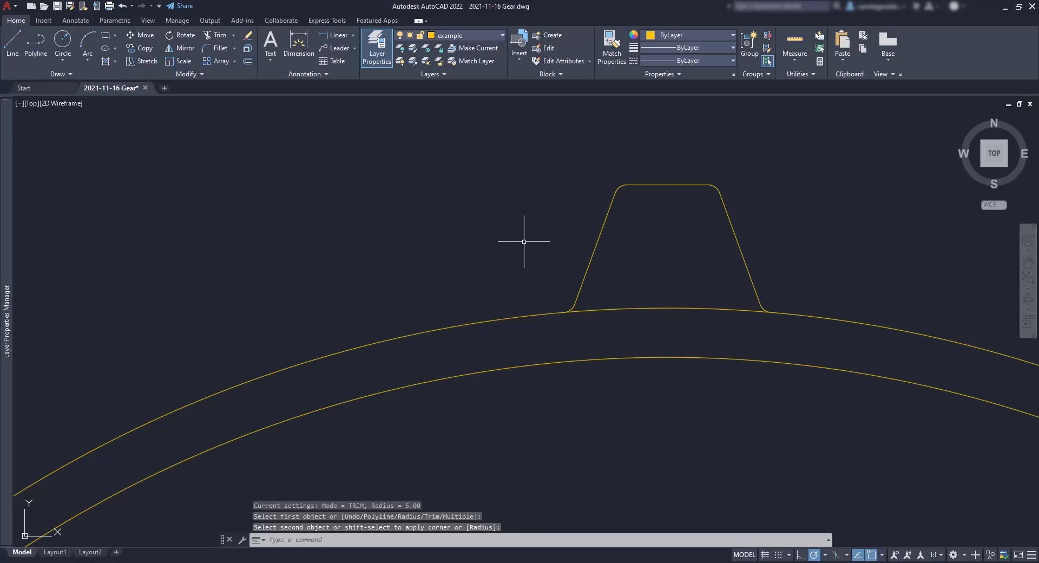
Step: Join all the tooth's lines and fillet arcs, including both base fillets, into a single object
scroll(765, 251, up, 2)
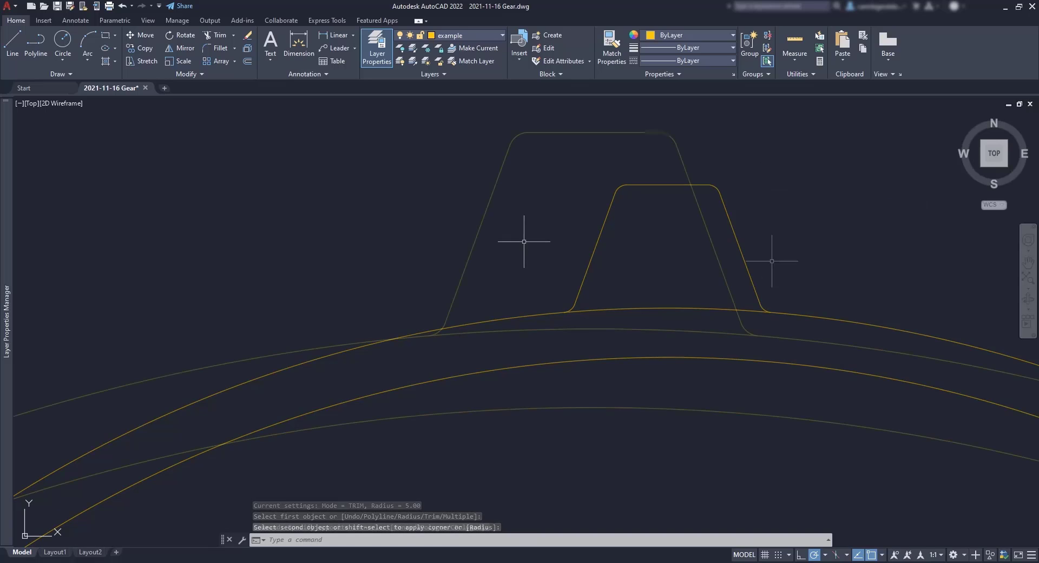
click(763, 330)
click(730, 262)
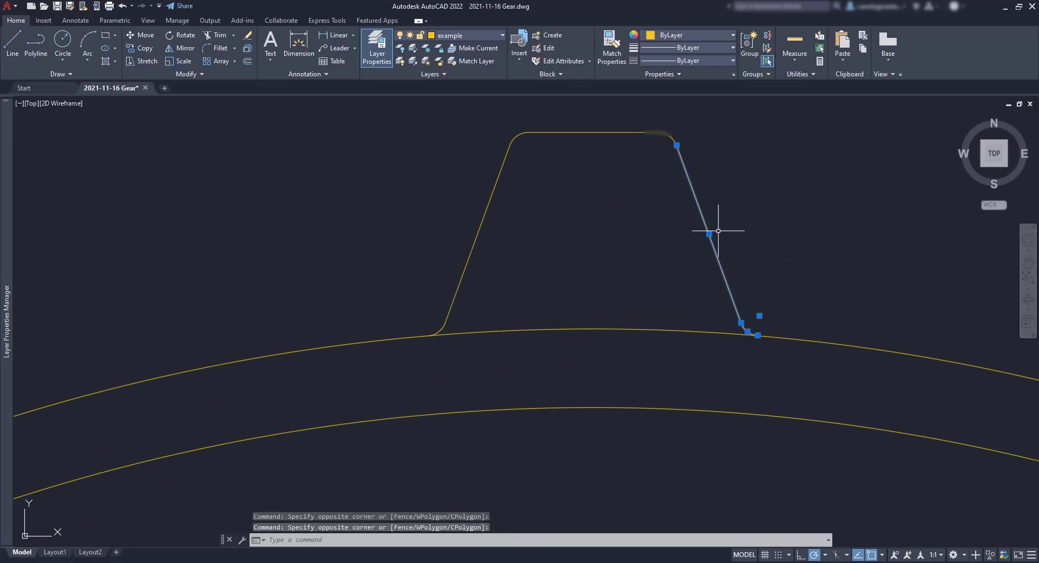
click(684, 231)
click(395, 127)
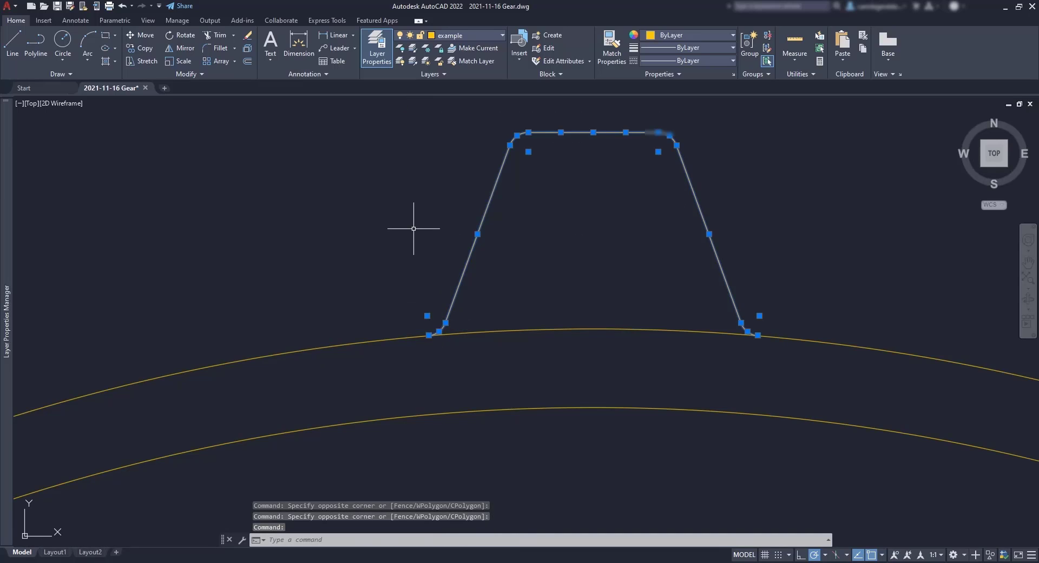
click(202, 74)
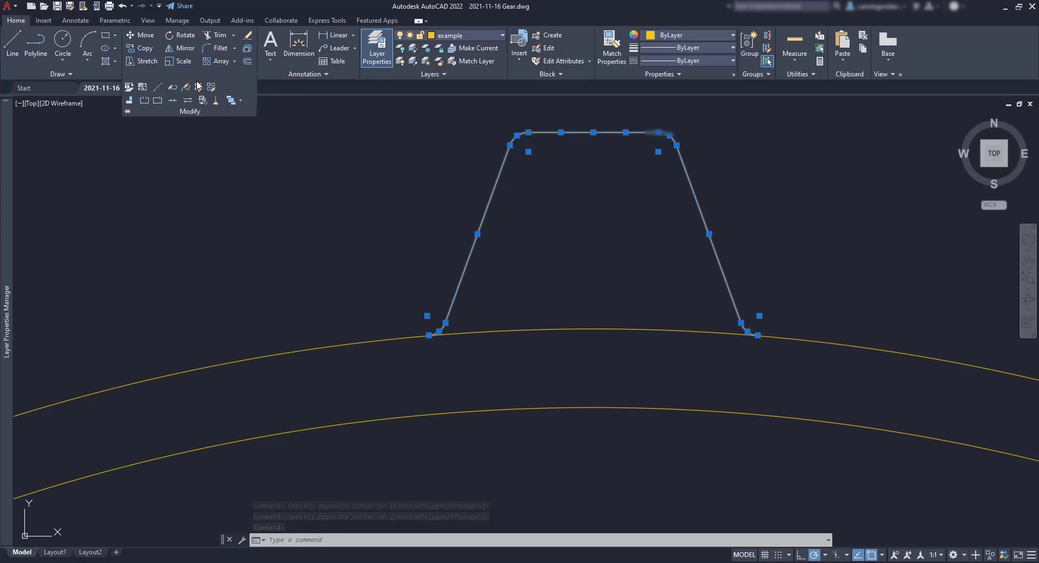
click(174, 101)
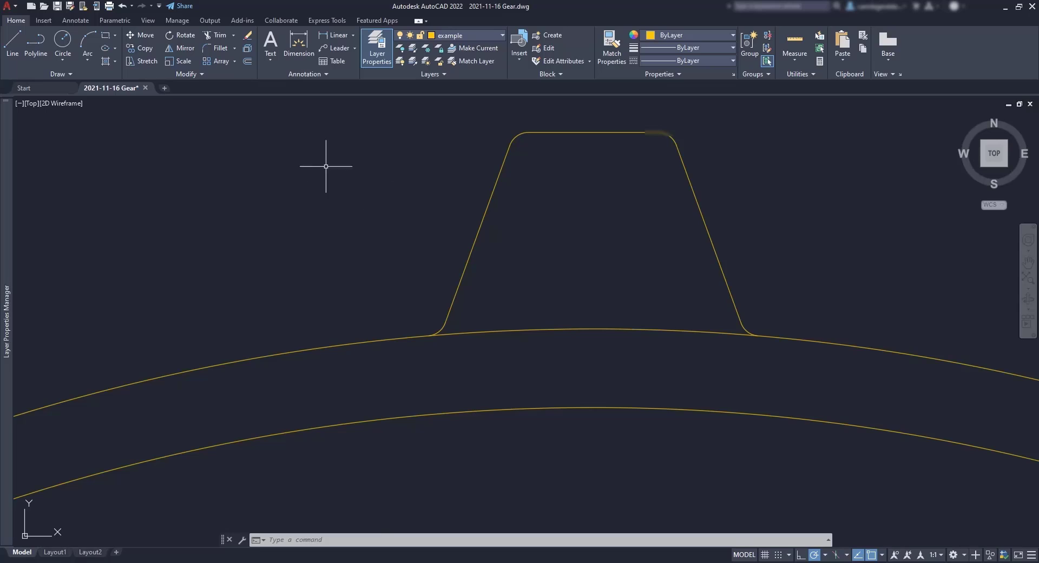
Step: Create an associative polar array of the joined tooth around the centre of the gear circles
click(234, 60)
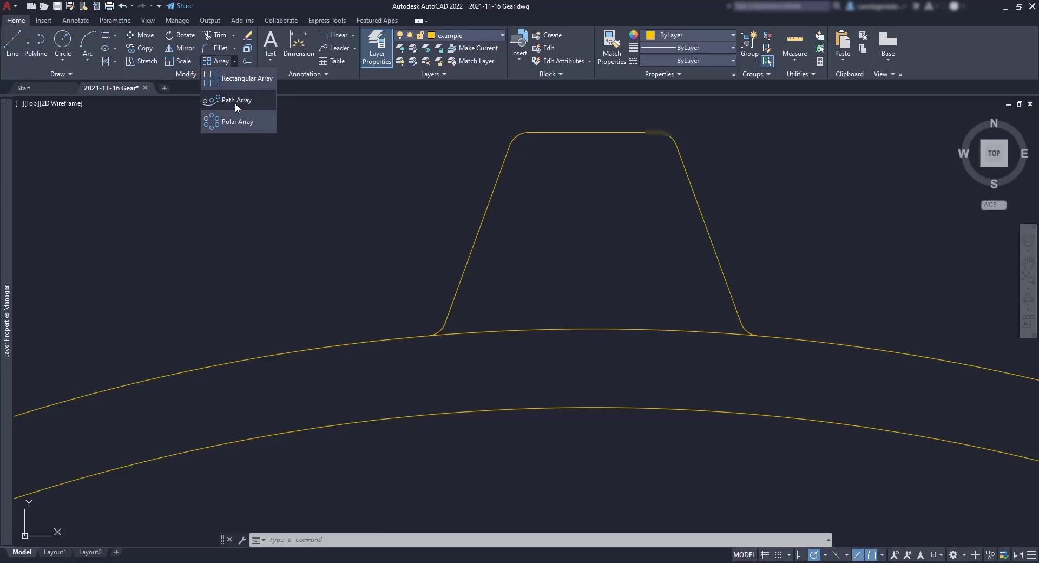
click(234, 125)
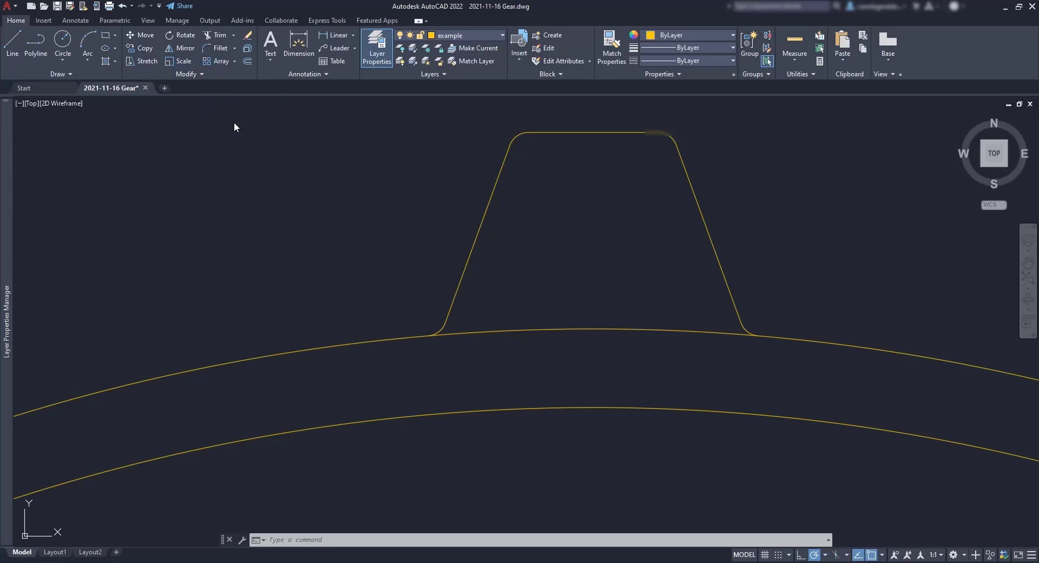
click(486, 206)
key(Return)
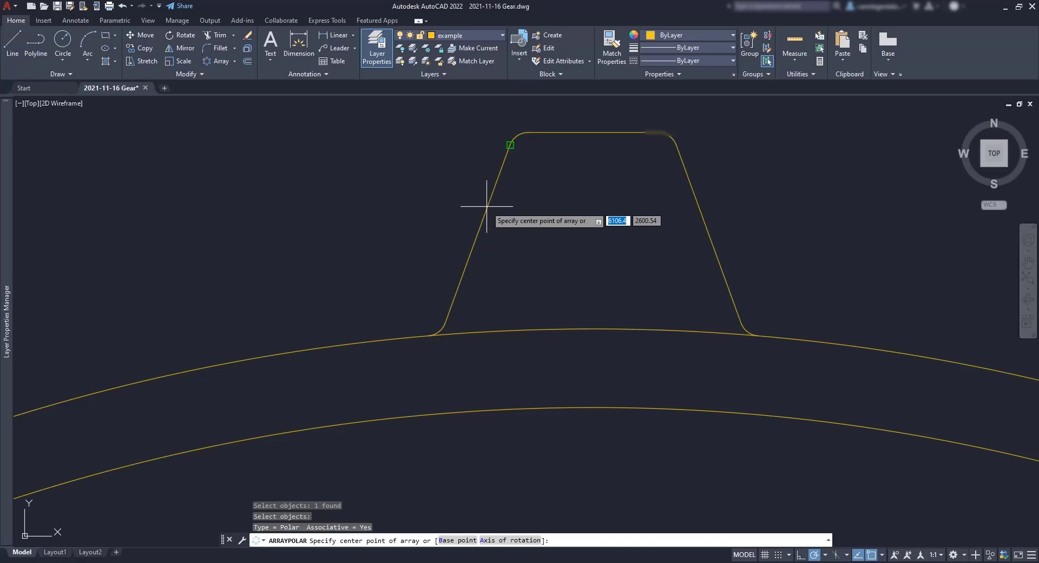
scroll(408, 184, down, 8)
scroll(401, 175, down, 2)
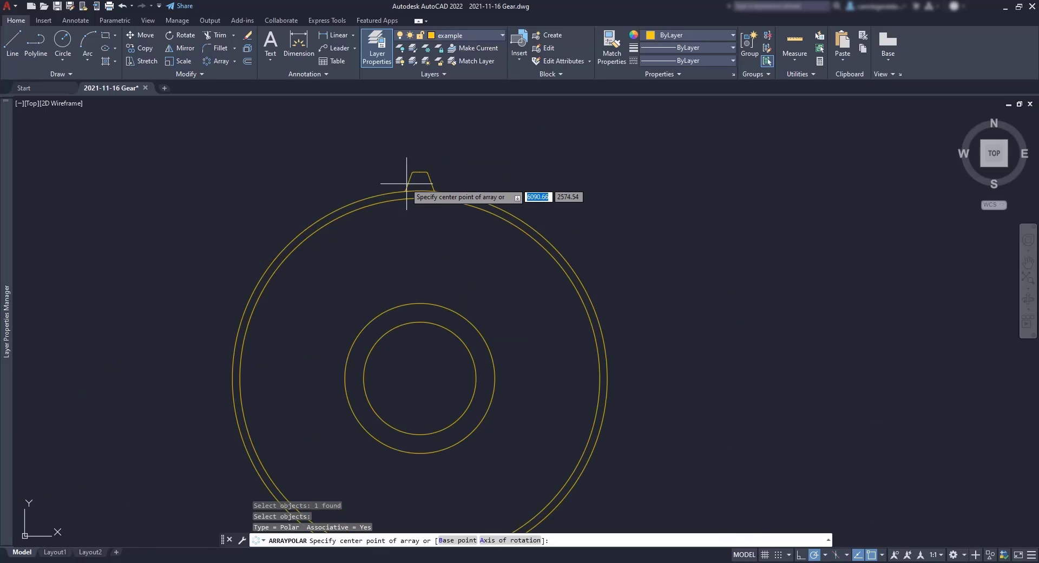
click(420, 377)
mouse_move(497, 352)
middle_down()
mouse_move(569, 330)
mouse_move(753, 309)
mouse_move(853, 283)
middle_up()
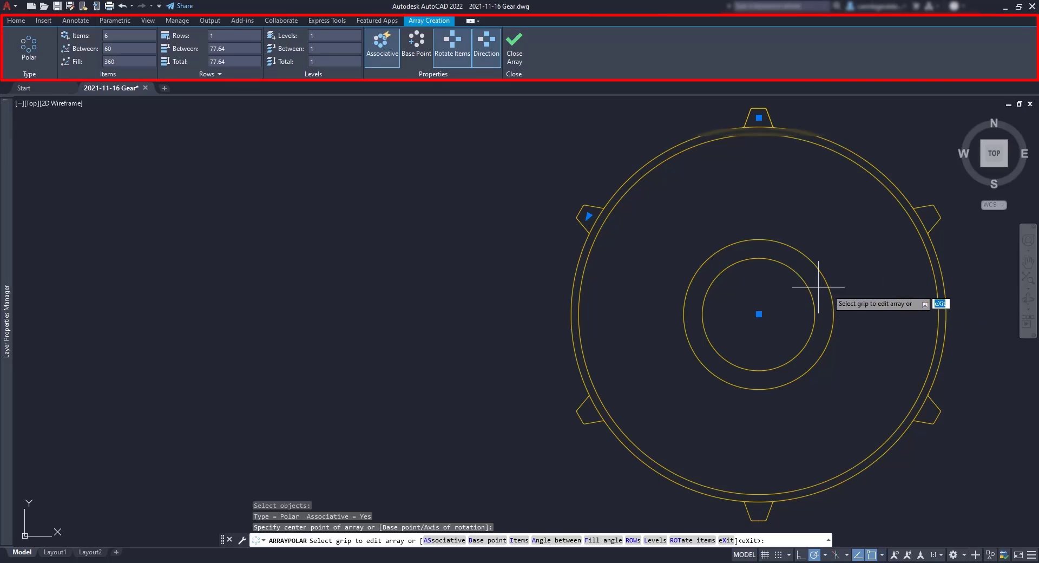
Step: Set the polar array to 26 items and finish it
click(119, 36)
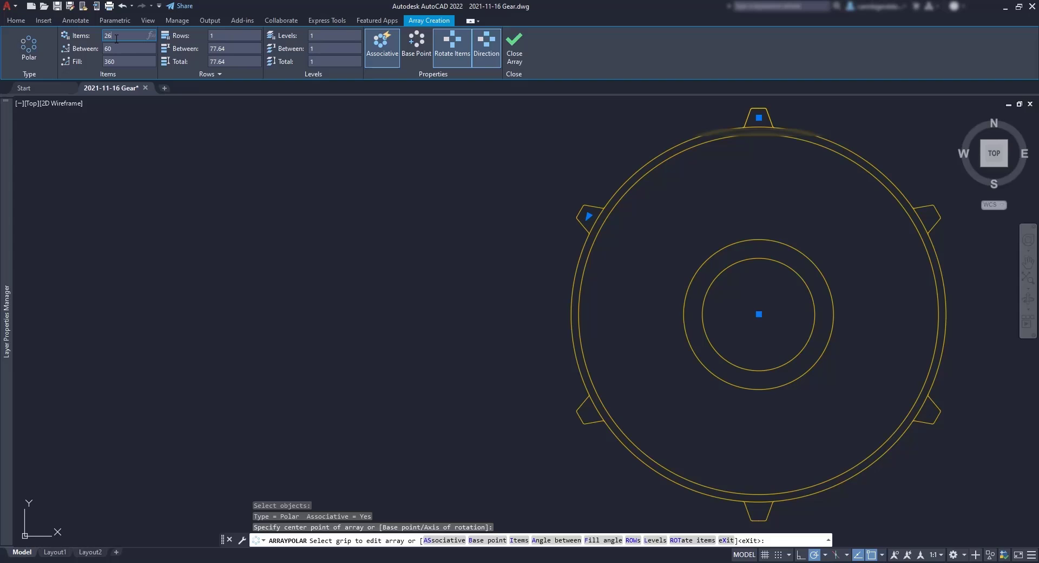
text(26)
click(117, 48)
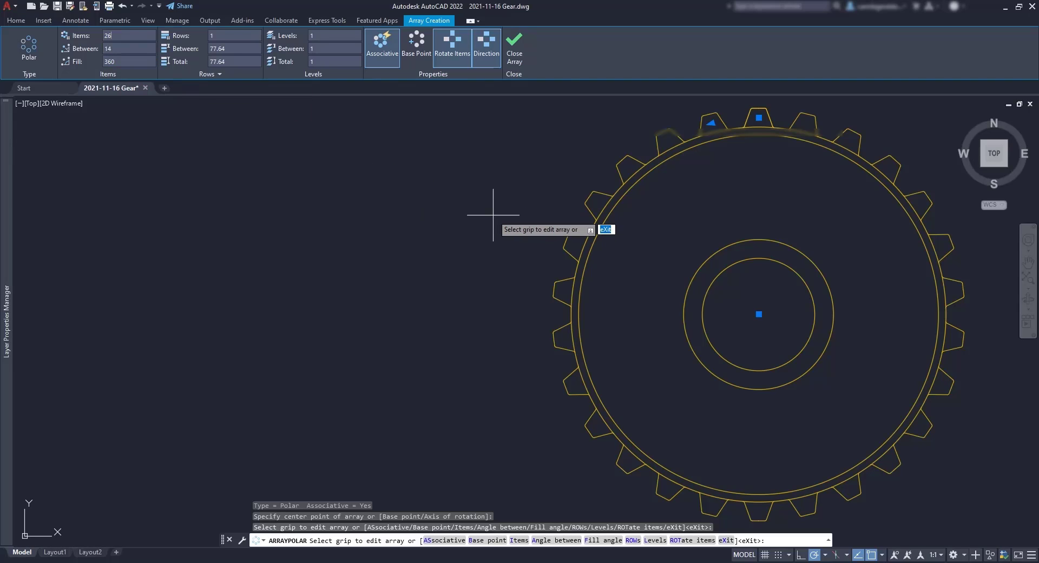
key(Return)
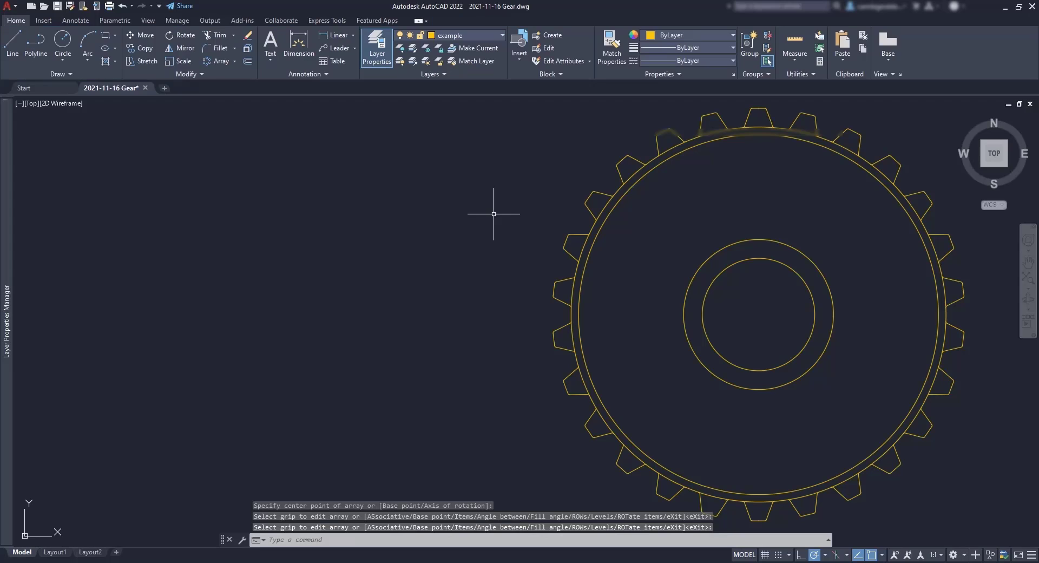
Step: Draw a horizontal line between the two hub circles, joining their right-hand quadrant points
click(590, 191)
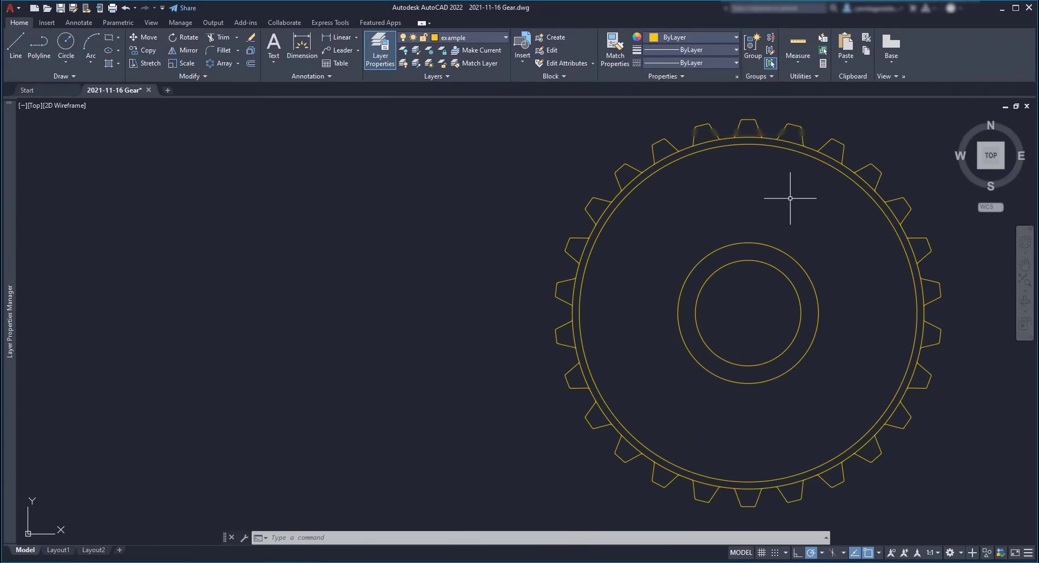
text(L)
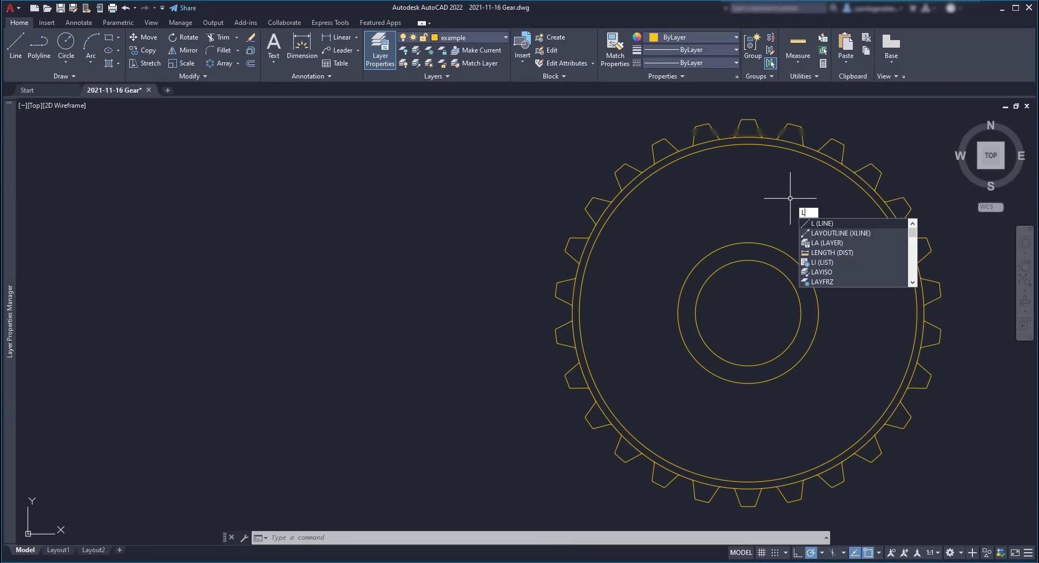
key(Return)
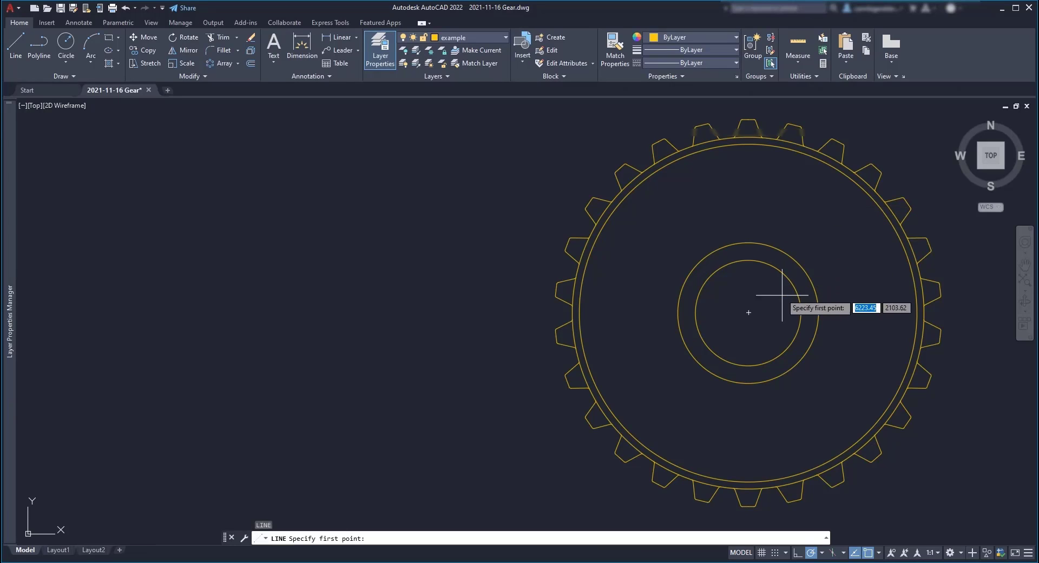
click(801, 312)
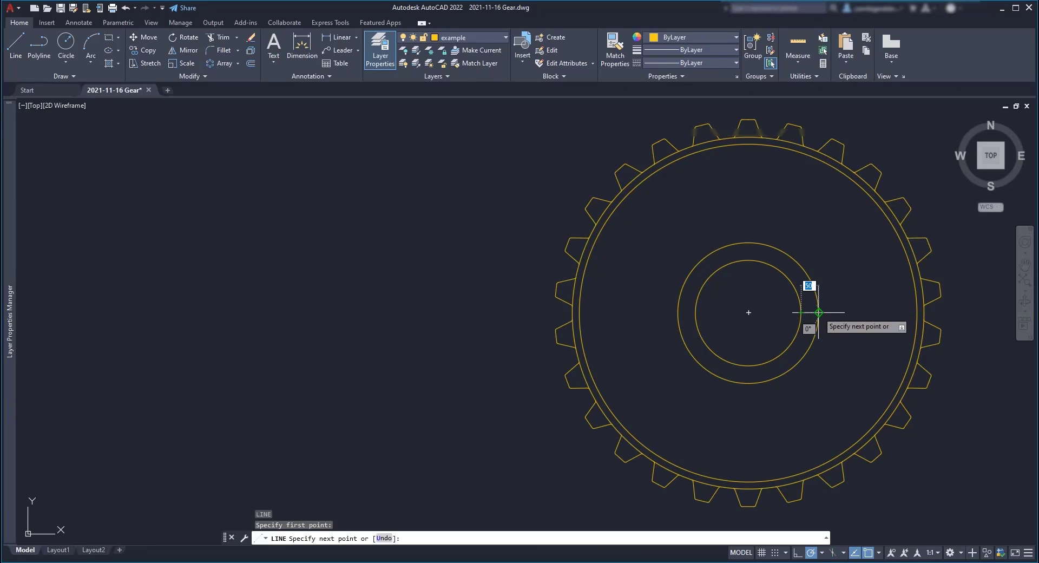
scroll(819, 312, up, 4)
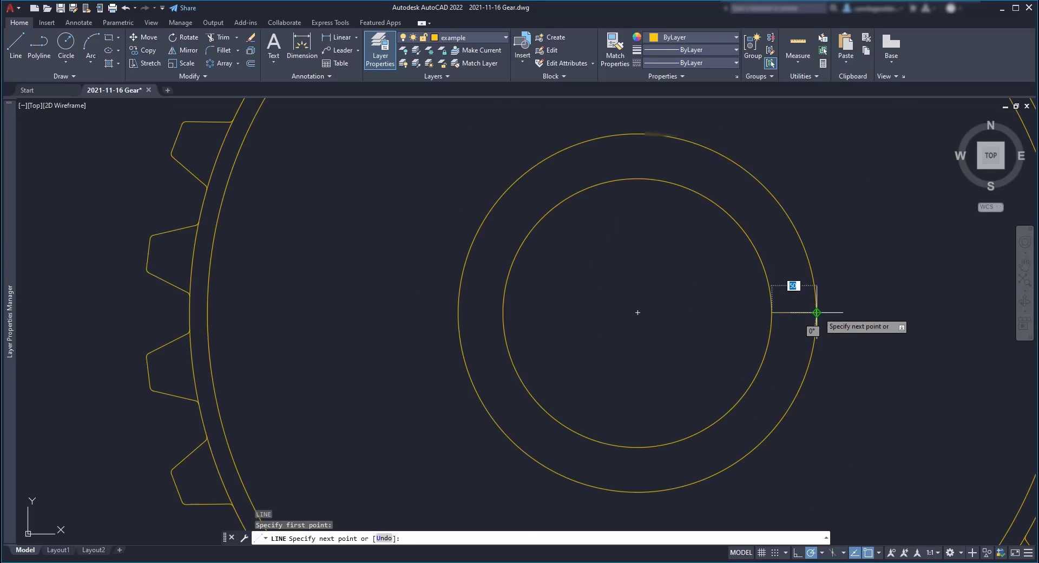
click(819, 312)
key(Escape)
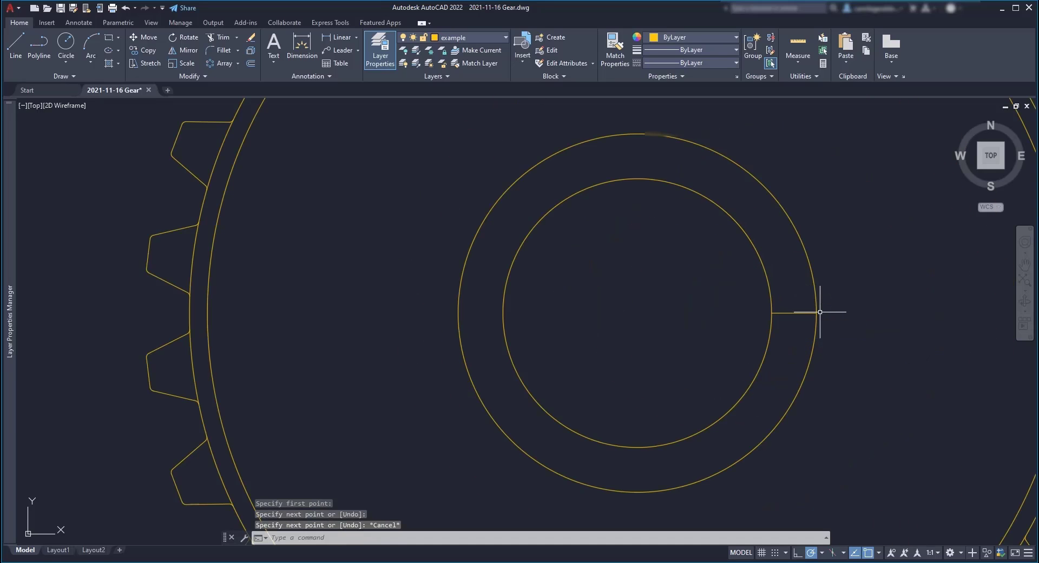
middle_drag(696, 330, 807, 330)
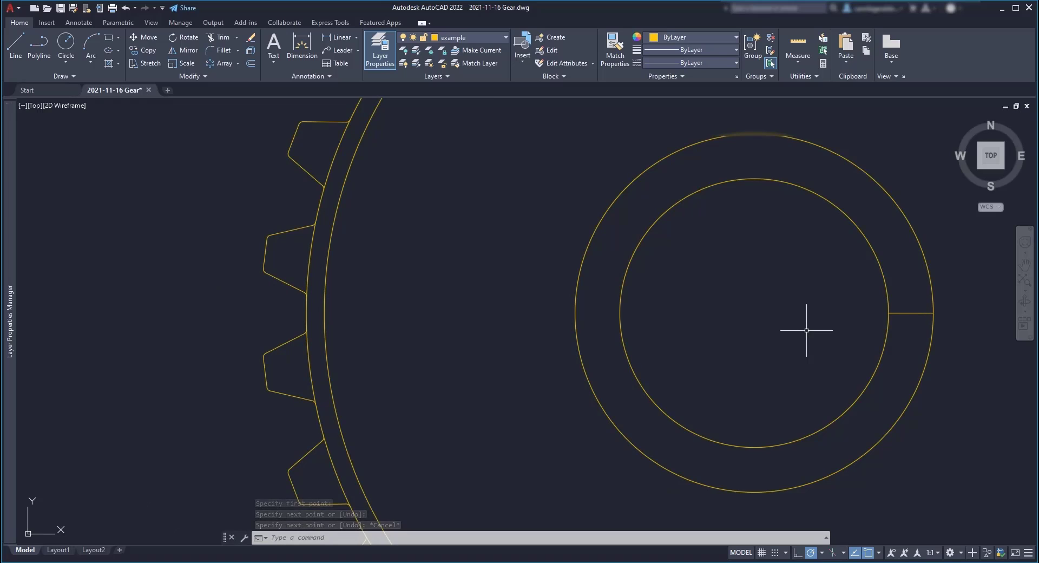
Step: Enable the Midpoint object snap and draw a circle of radius 10 centred on the short hub line's midpoint
text(c)
key(Return)
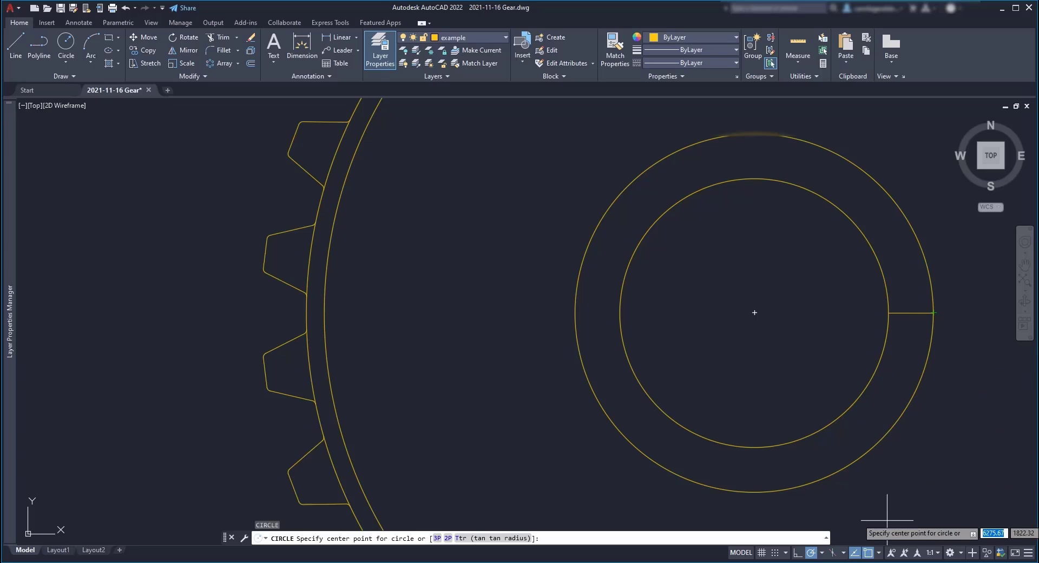
click(879, 552)
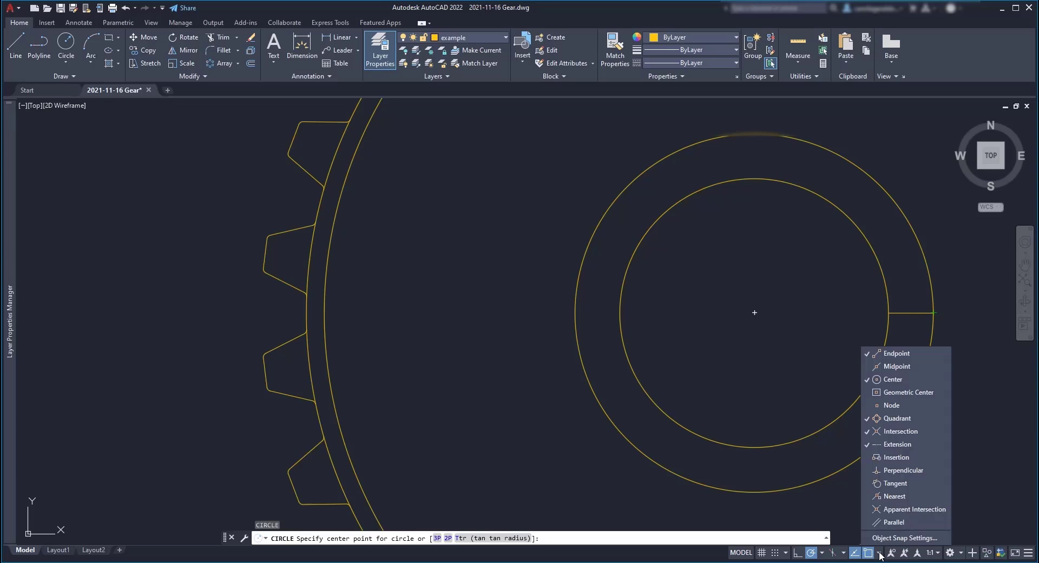
click(933, 370)
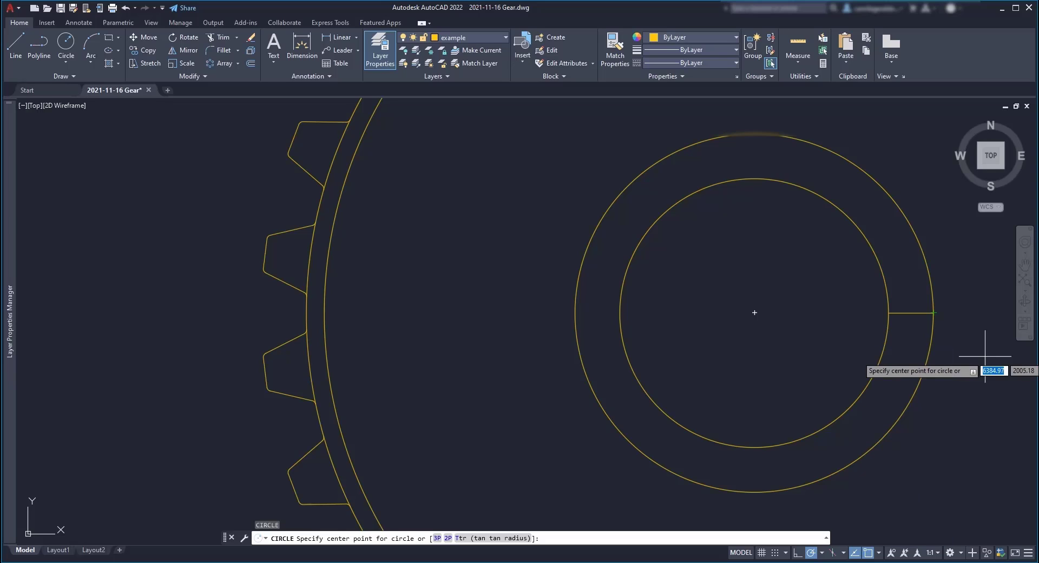
click(912, 312)
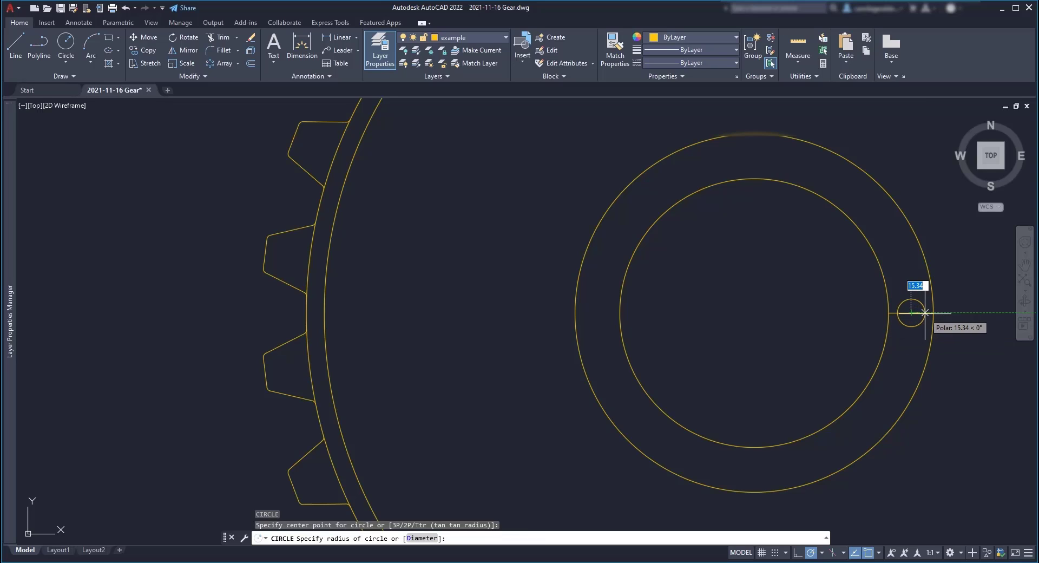
text(10)
key(Return)
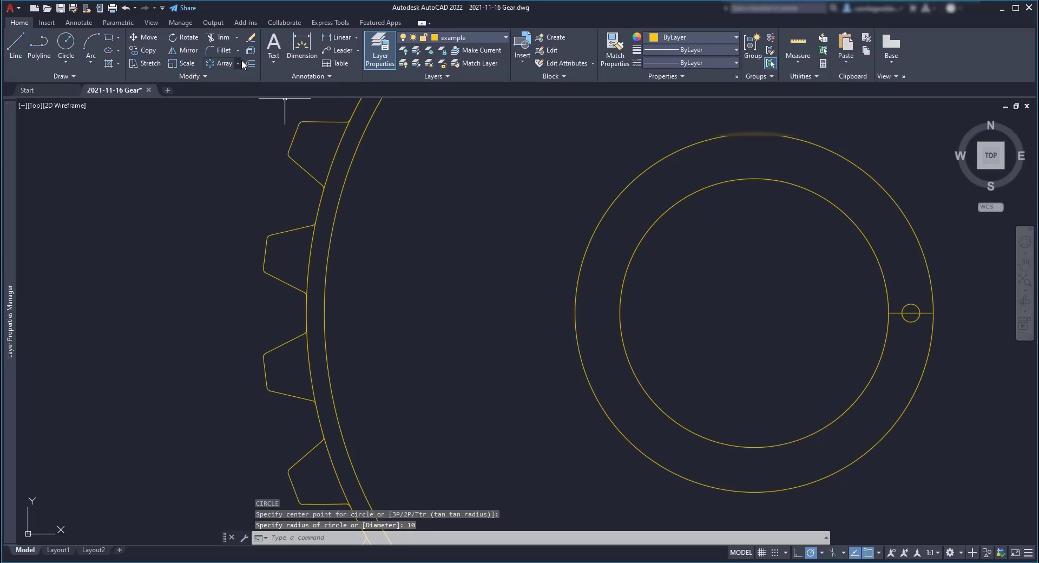
Step: Create a polar array of 6 small circles around the gear centre, and delete the short helper line
click(225, 61)
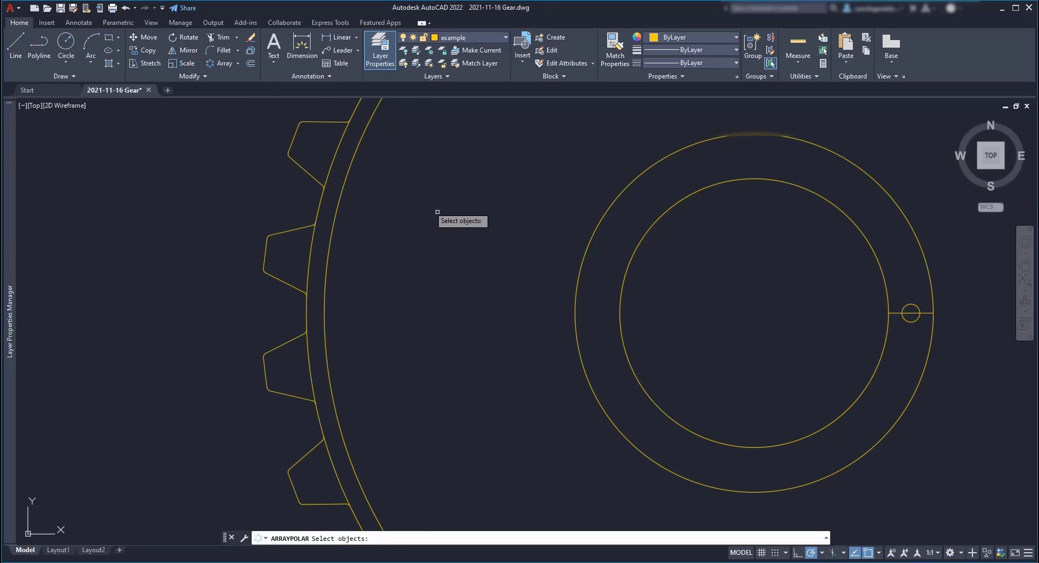
click(913, 306)
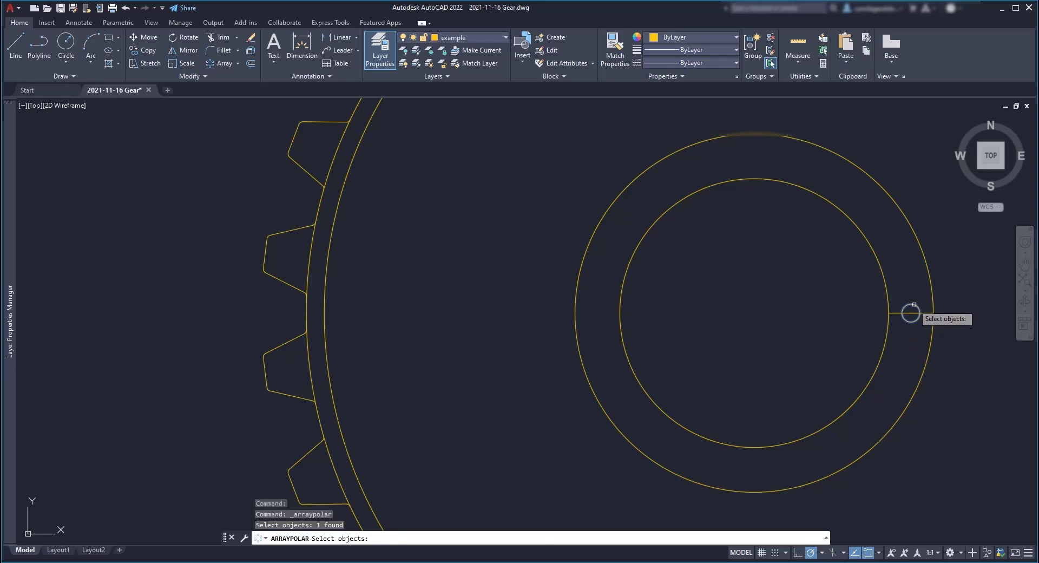
key(Return)
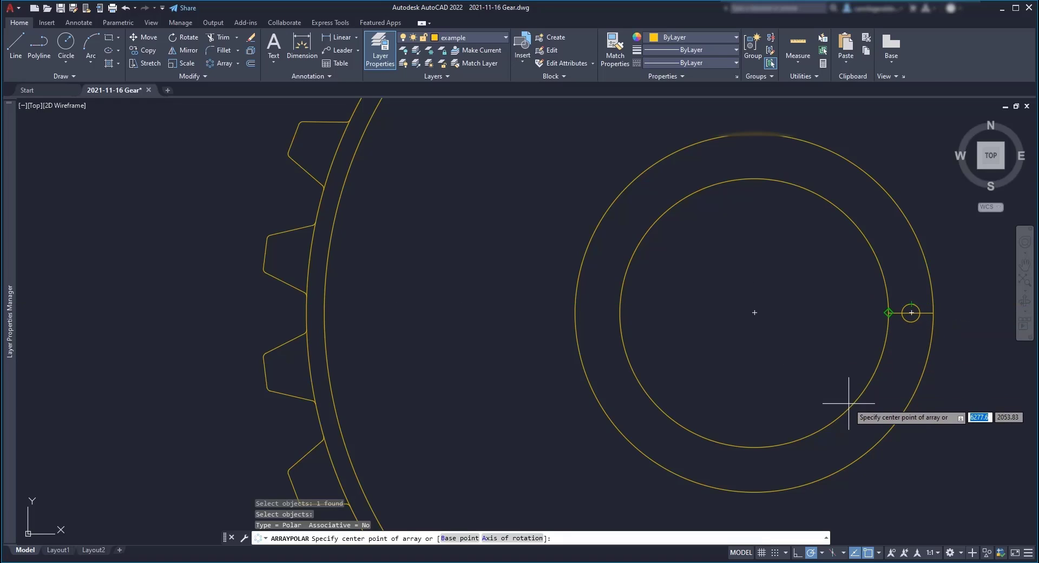
click(754, 313)
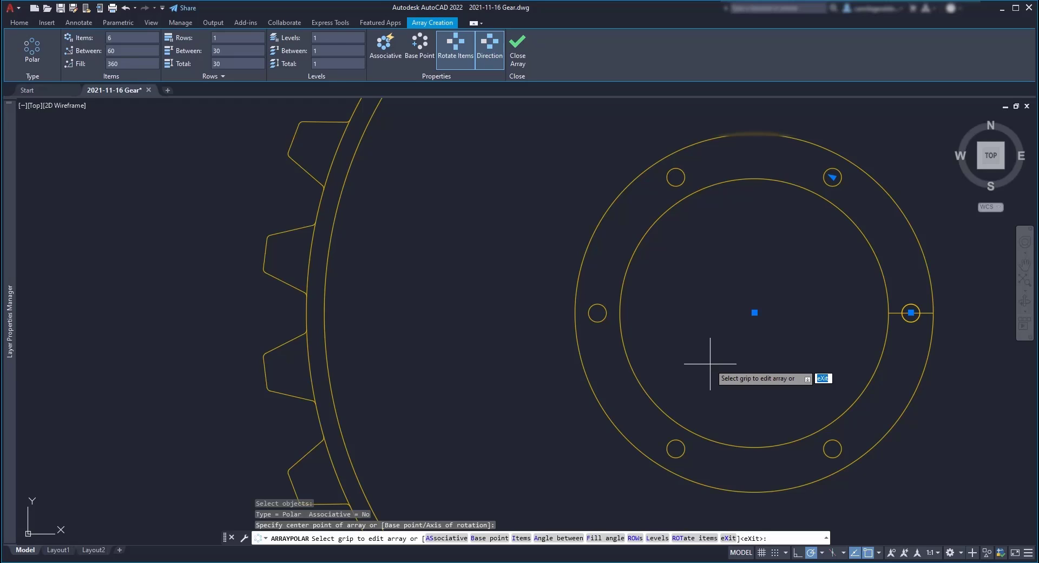
key(Return)
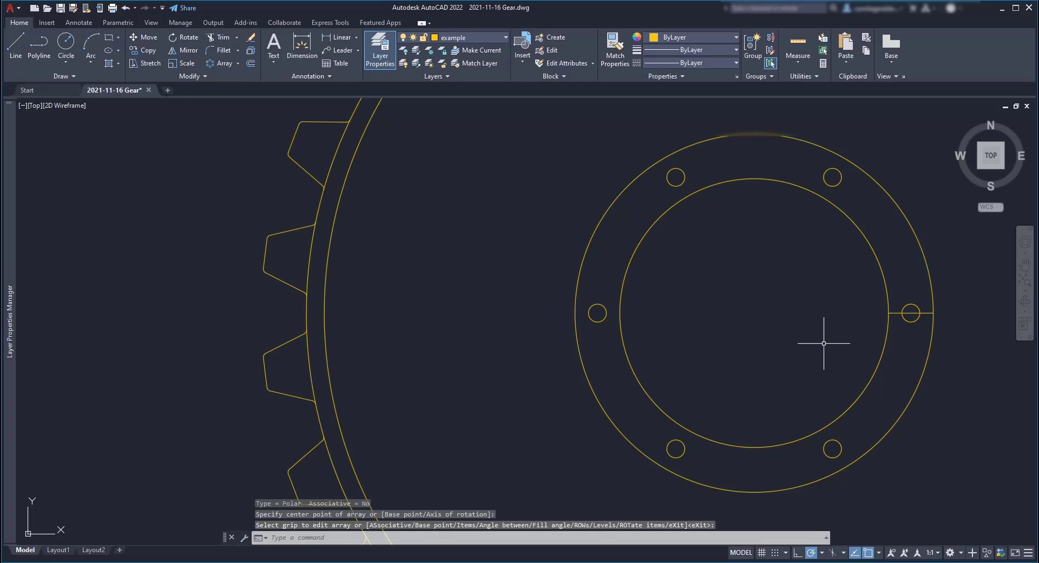
click(926, 313)
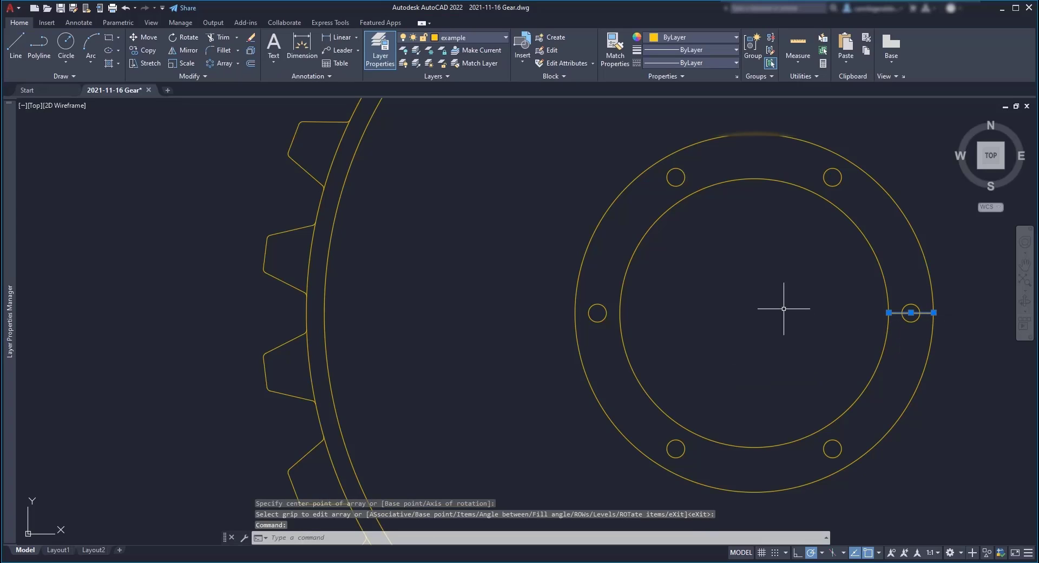
key(Delete)
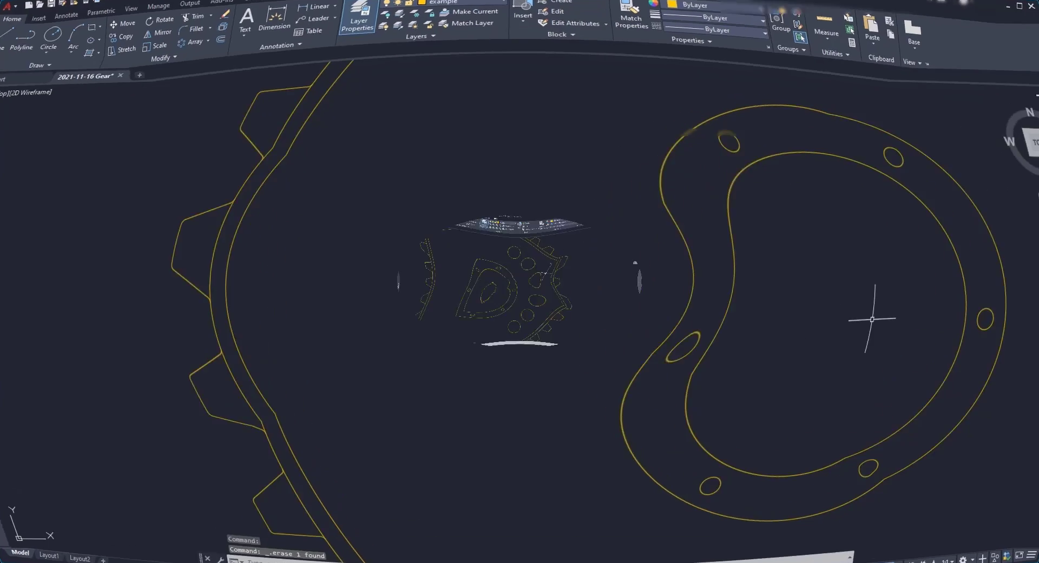
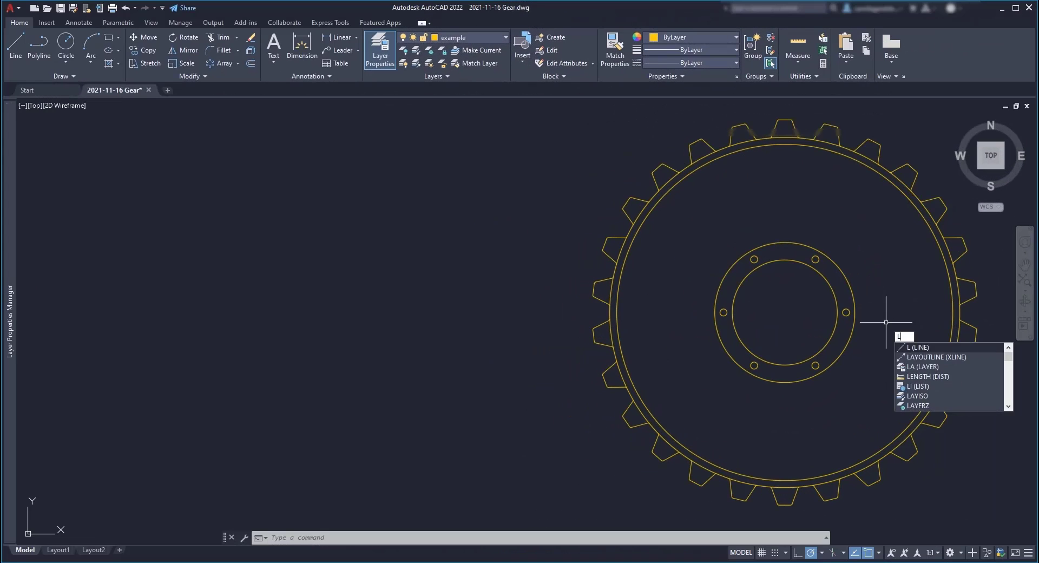
Step: Draw a line from the gear centre at 60°, ending between the two rim circles
key(Return)
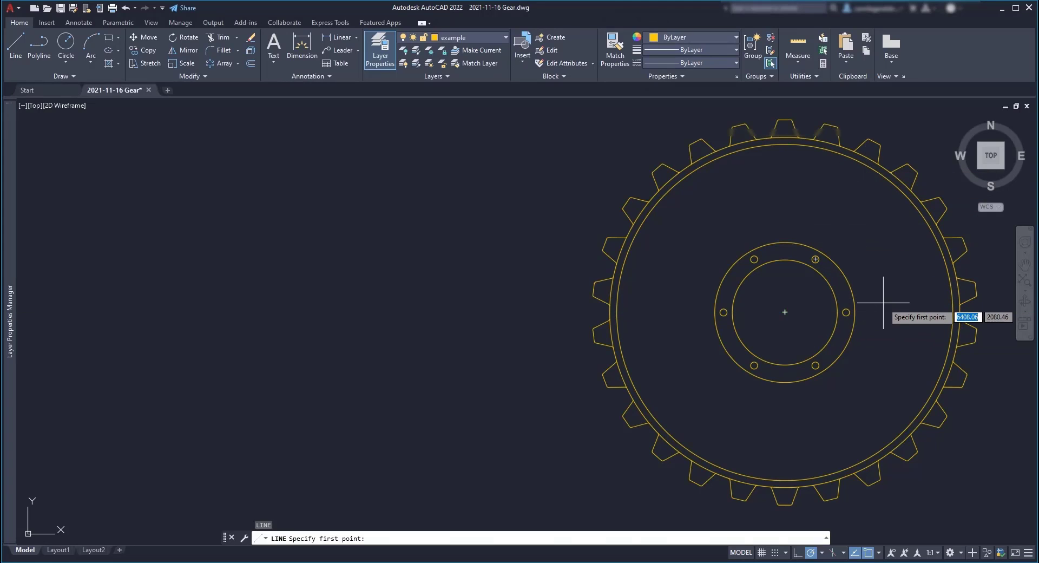
click(785, 311)
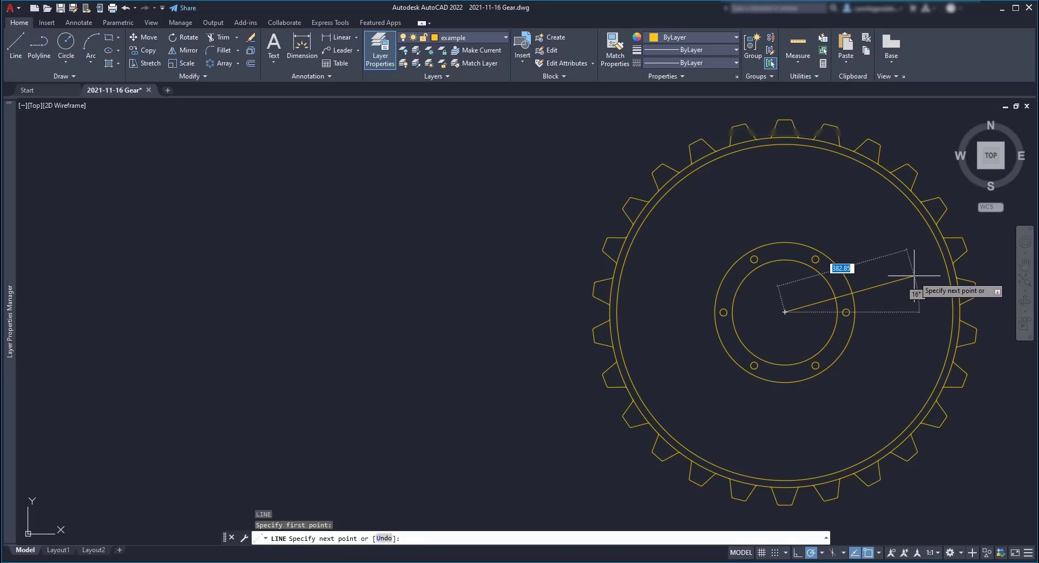
key(Tab)
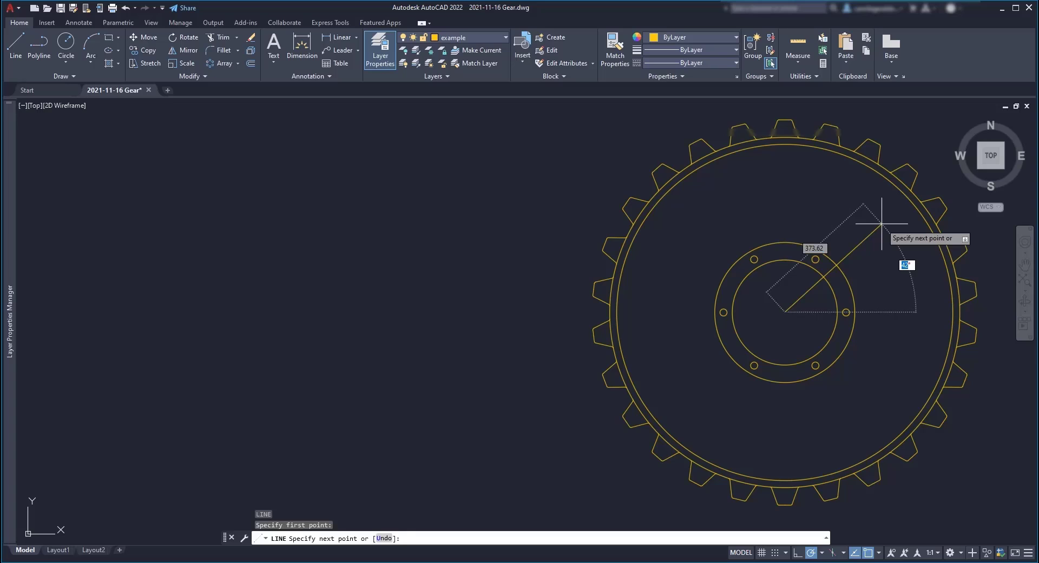
text(60)
key(Tab)
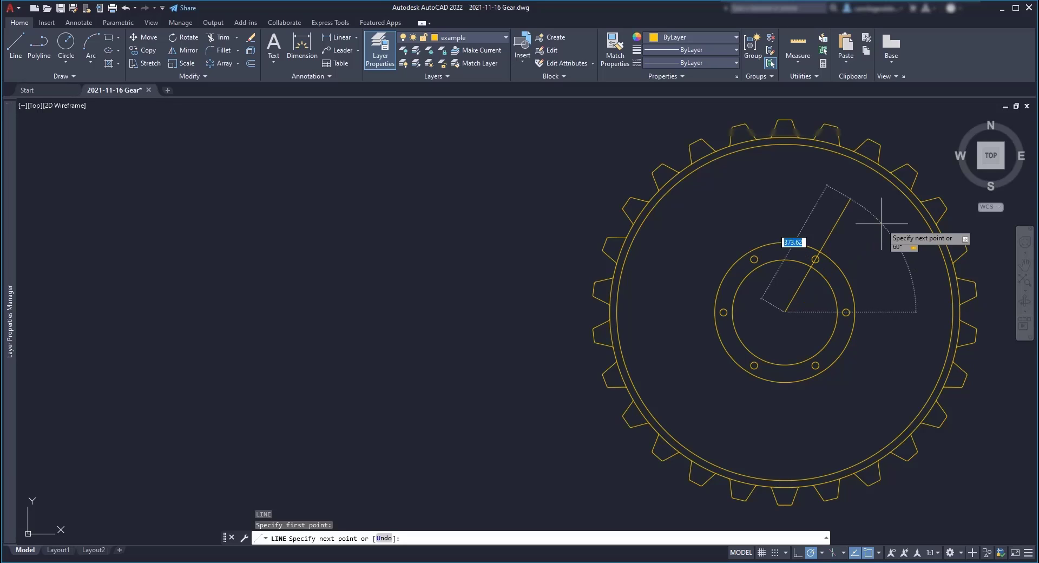
text(500)
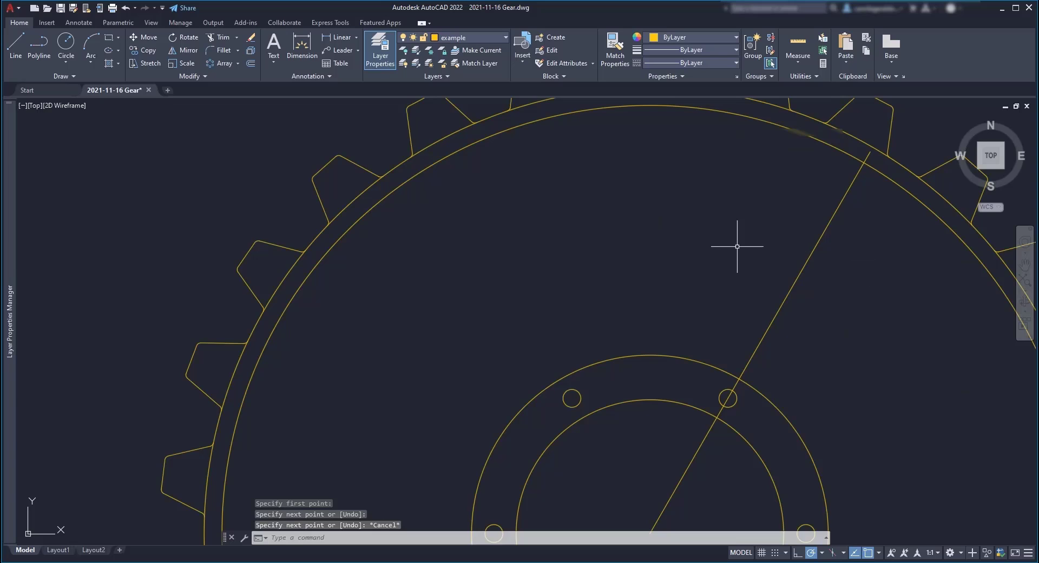
key(Escape)
Step: Stretch the 60° line's outer end back to its intersection with the inner rim circle
scroll(735, 246, down, 2)
click(769, 276)
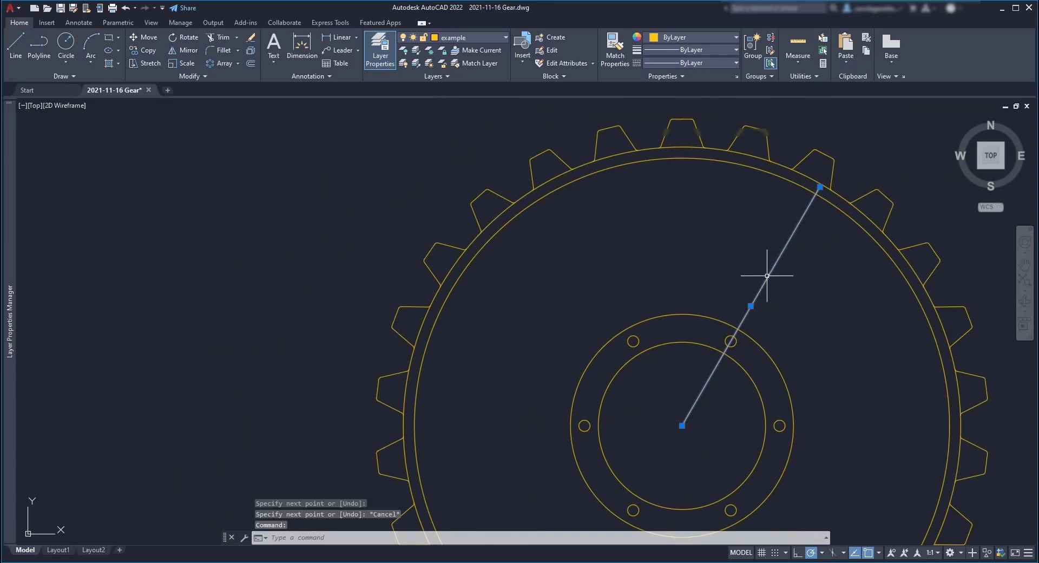
scroll(832, 187, up, 4)
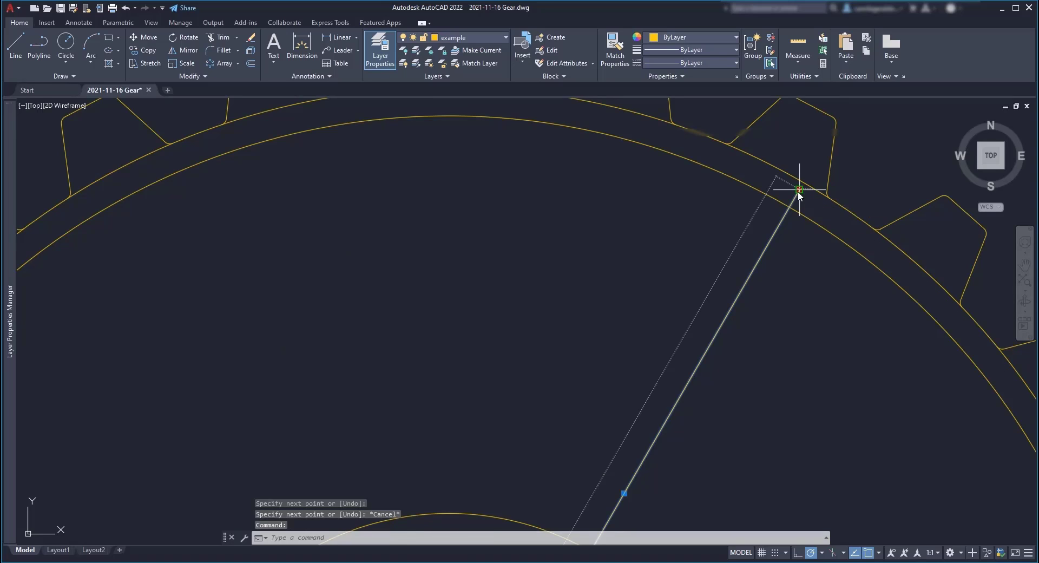
click(799, 189)
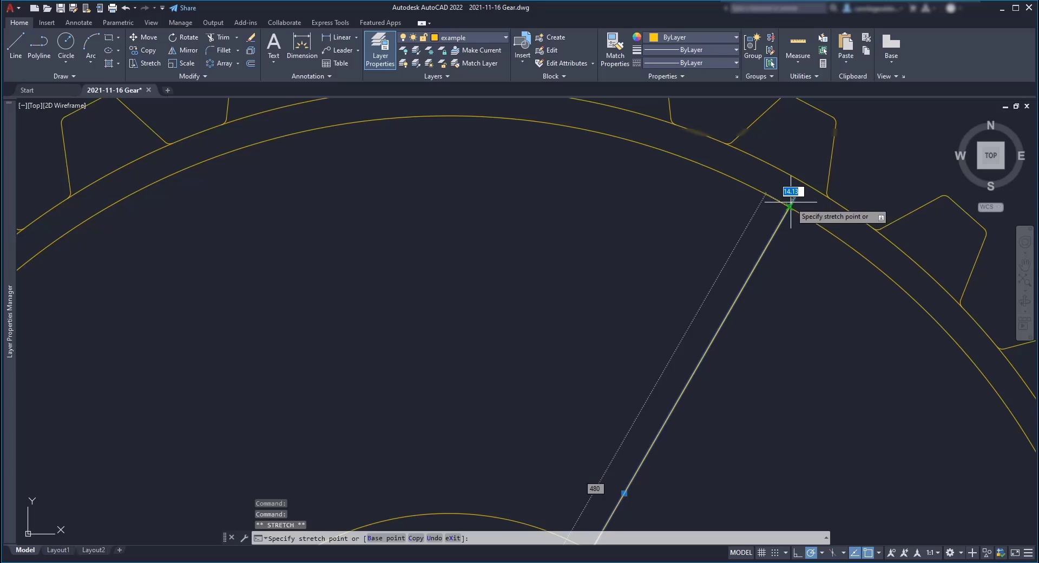
click(790, 205)
Step: Stretch the 60° line's inner end from the gear centre to its intersection with the outer hub circle
scroll(762, 198, down, 4)
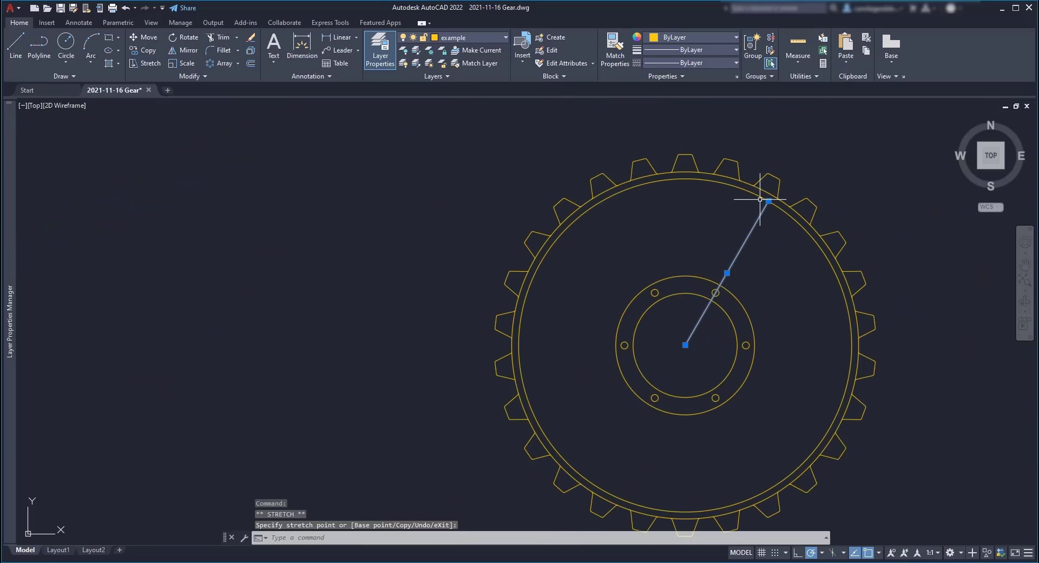
click(686, 343)
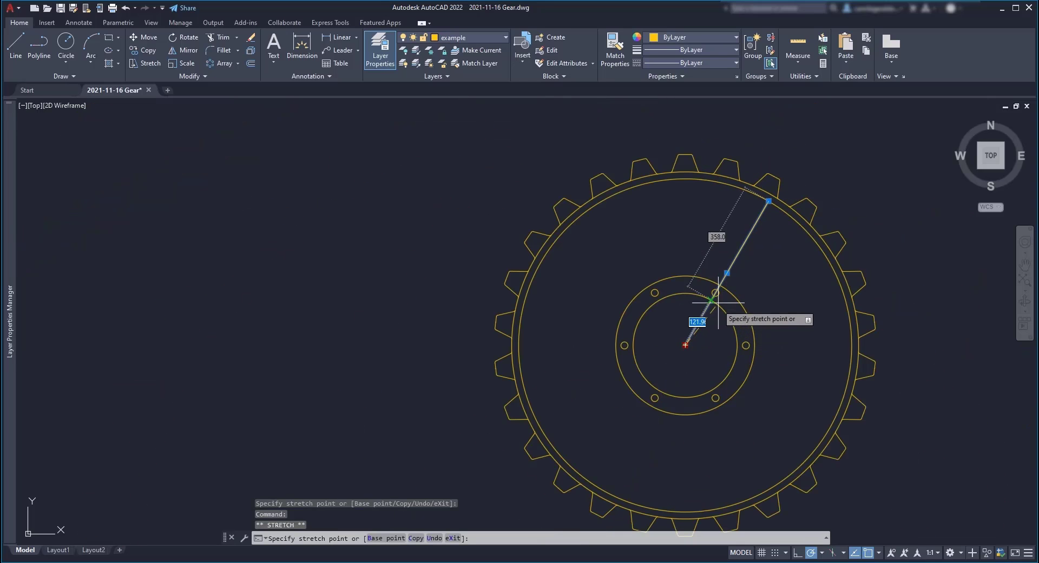
scroll(720, 284, up, 6)
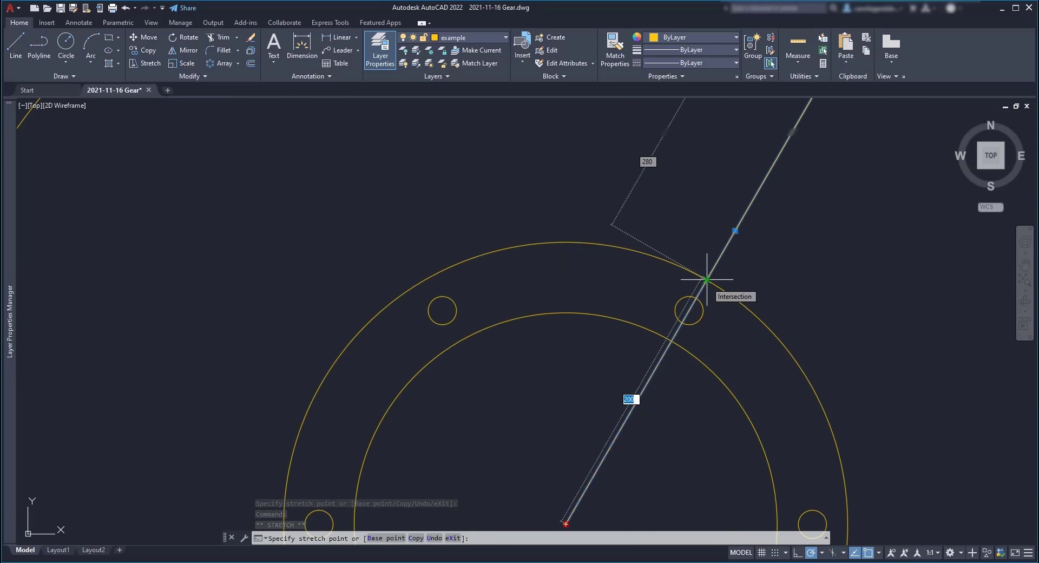
click(707, 279)
scroll(707, 280, down, 6)
Step: Draw a circle of radius 50 centred on the midpoint of the 60° line between hub and rim
text(c)
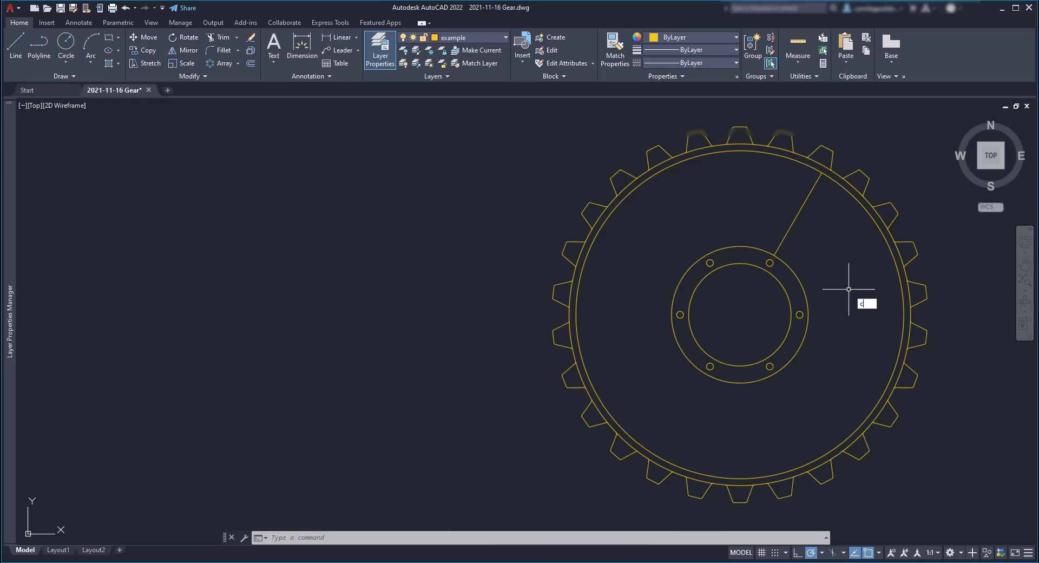
key(Return)
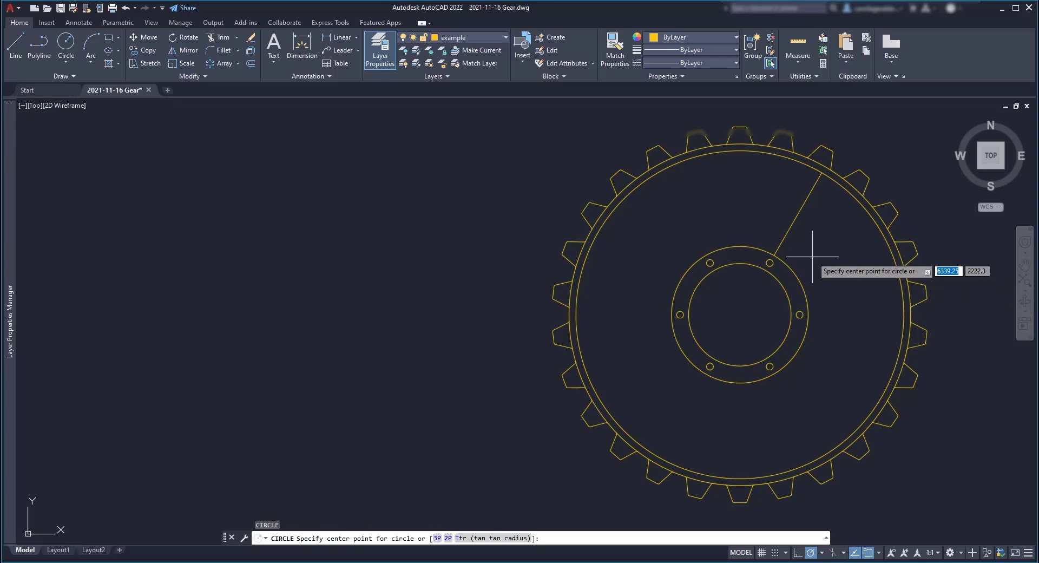
click(798, 214)
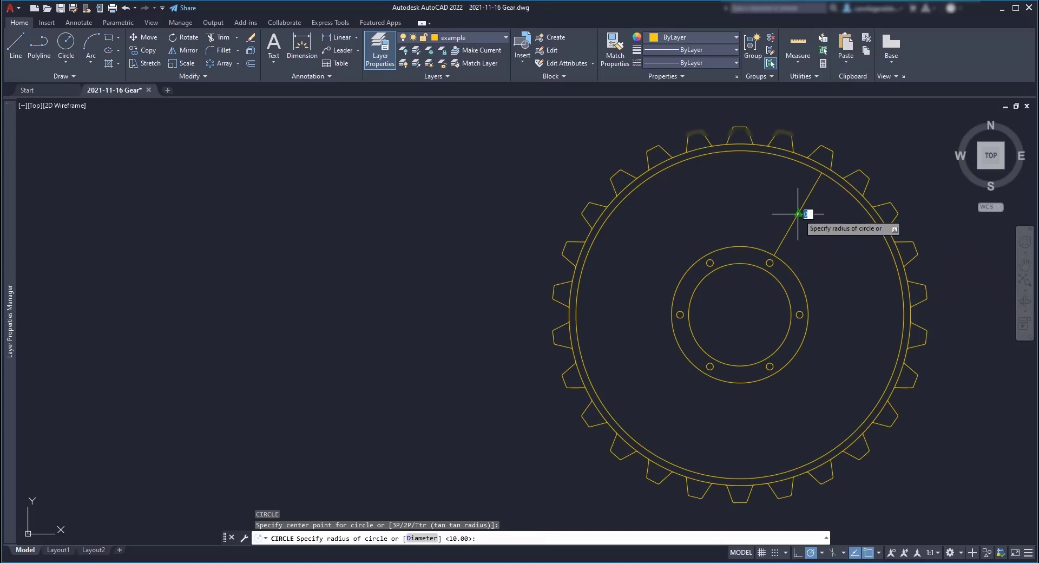
text(50)
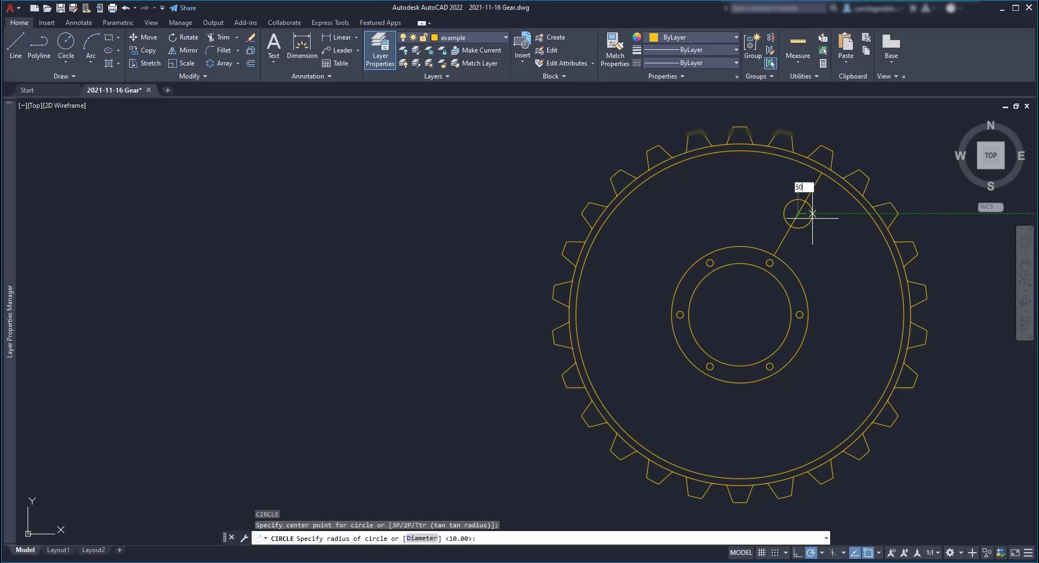
key(Return)
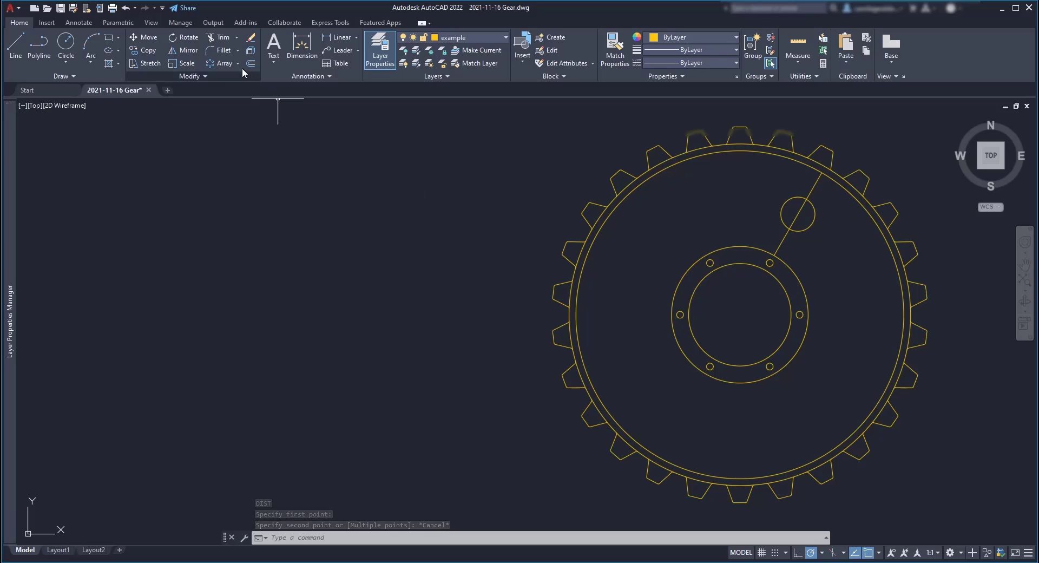
Step: Start a polar array of the radius 50 circle around the gear centre
click(225, 60)
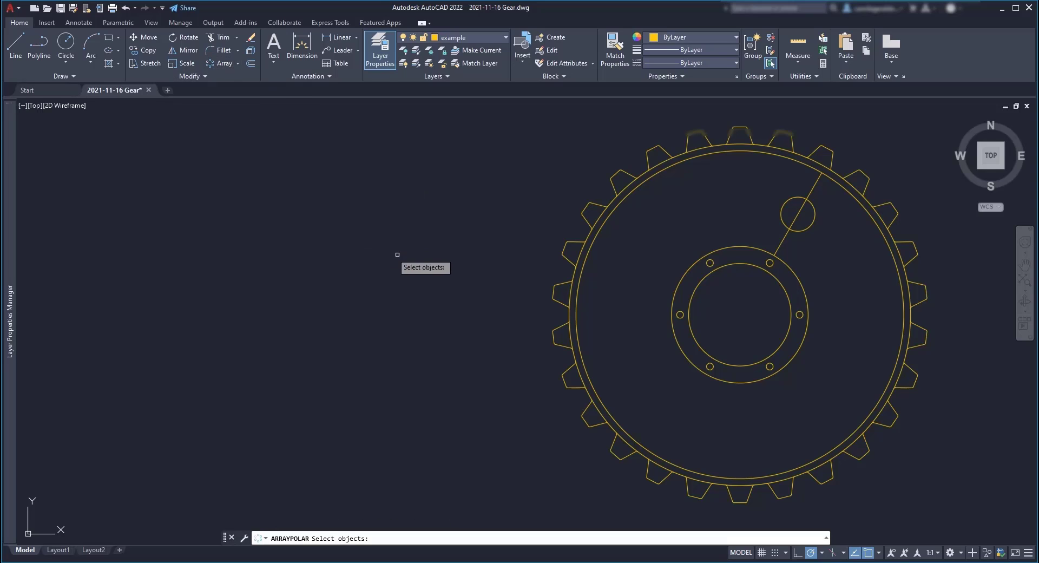
click(805, 228)
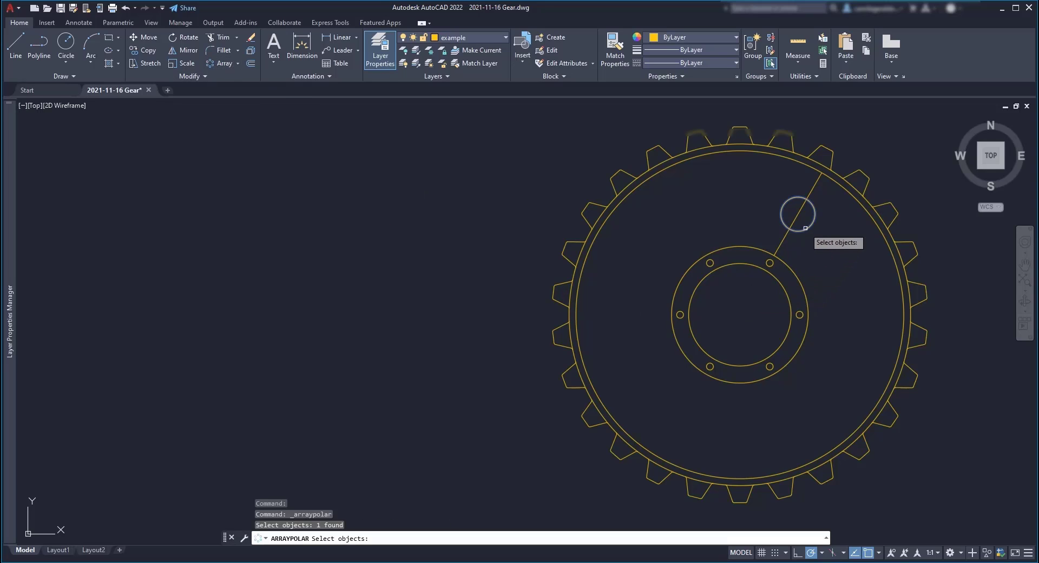
key(Return)
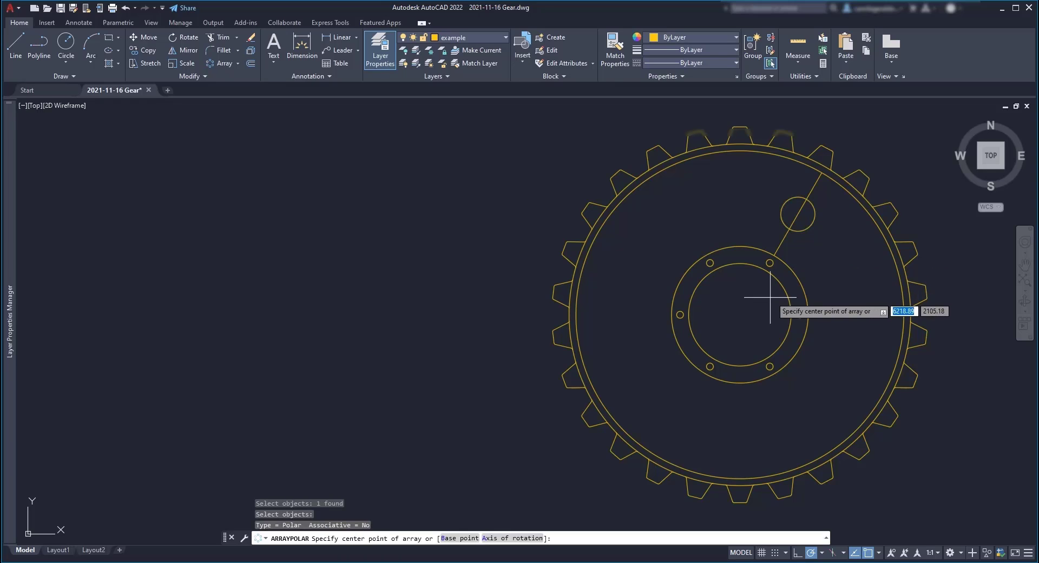
click(739, 314)
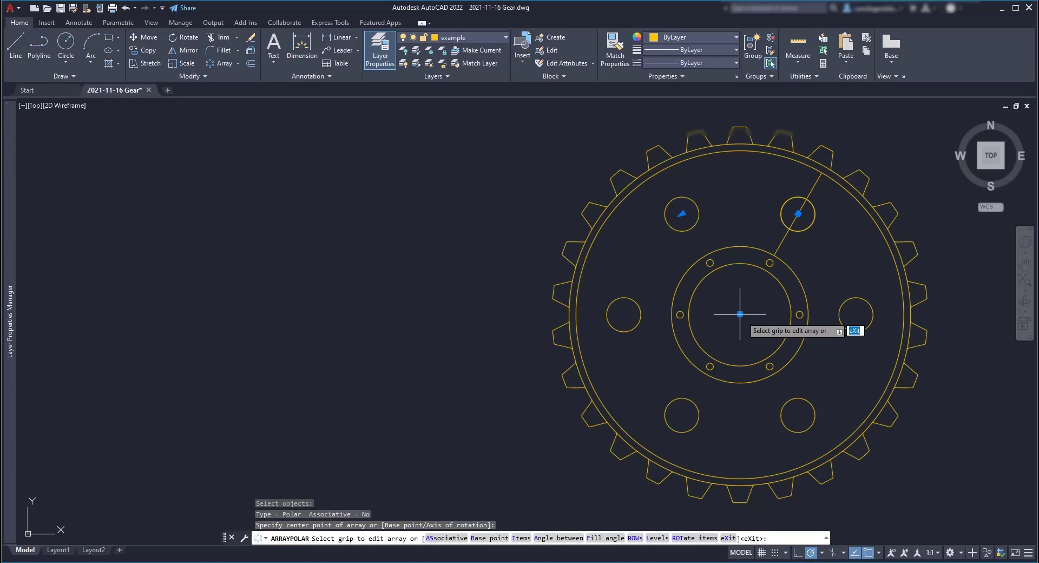
Step: Make the six-circle array run clockwise with a 120° fill angle, and delete the 60° helper line
click(682, 213)
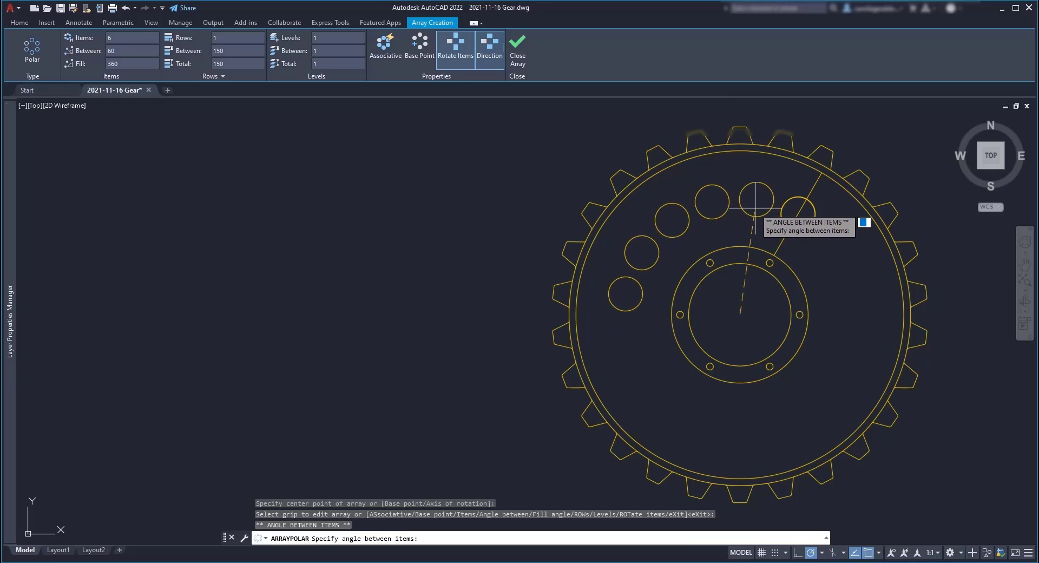
click(754, 207)
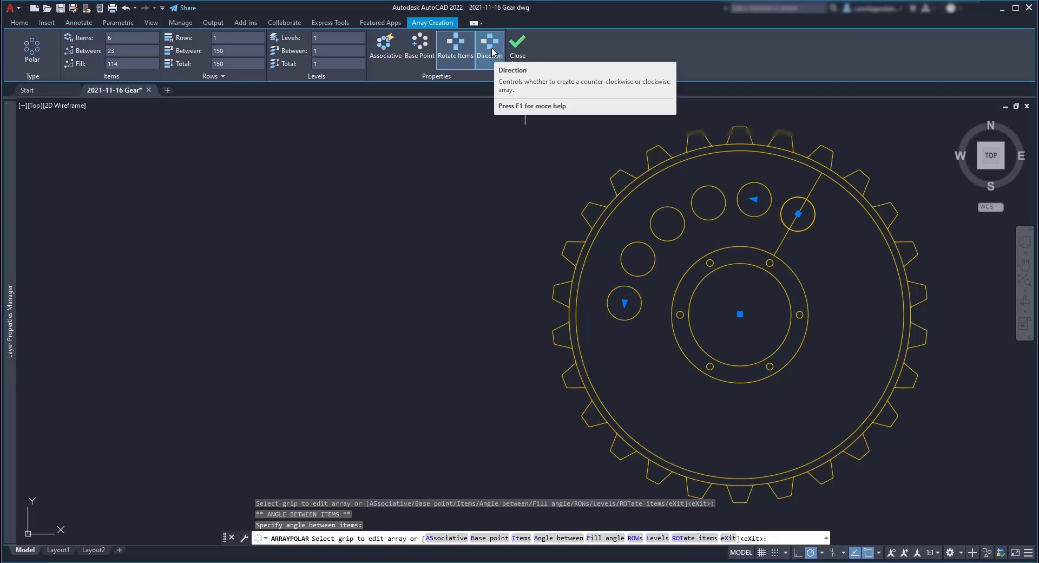
click(490, 48)
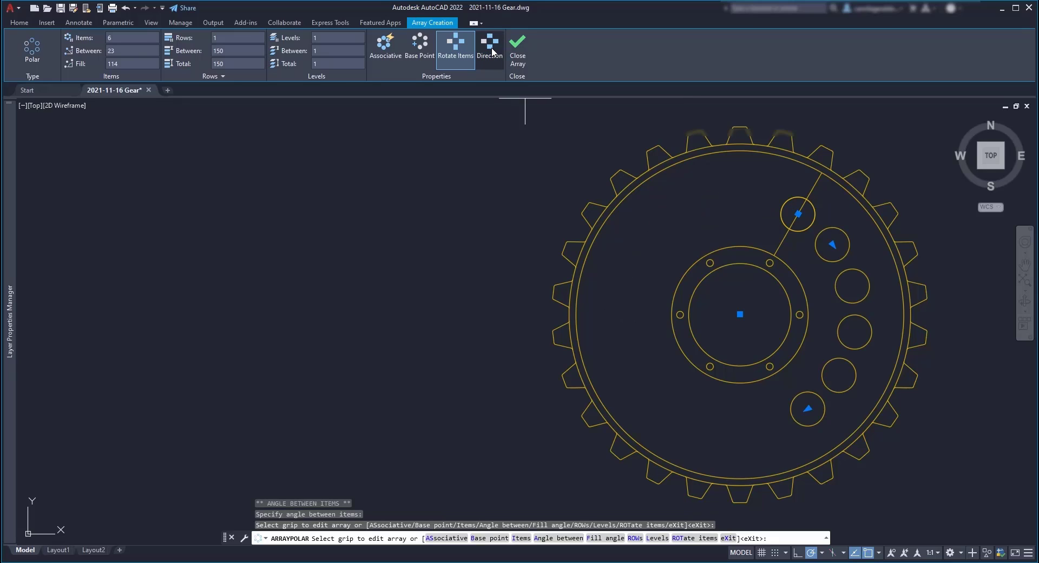
click(114, 63)
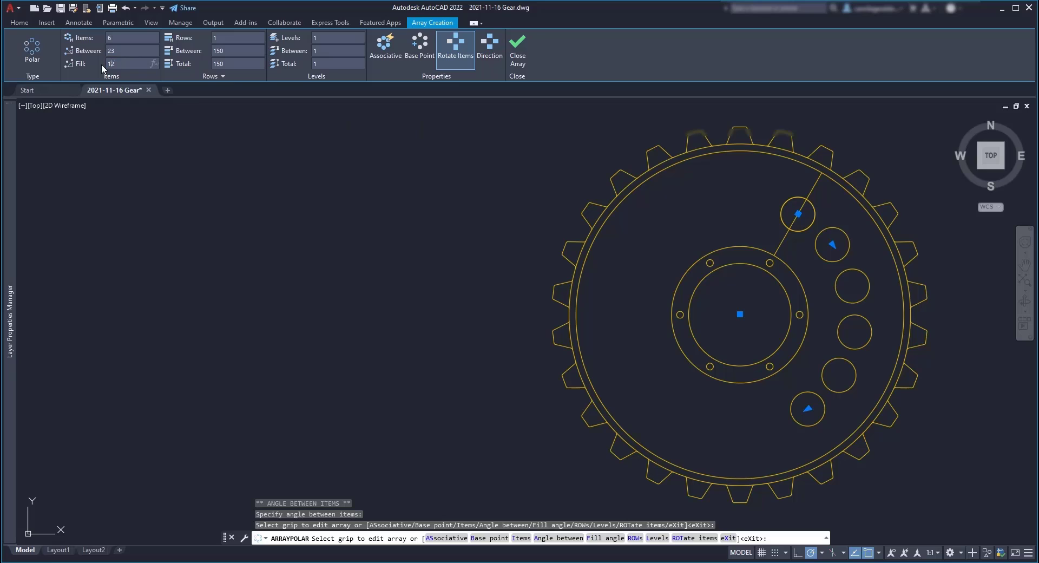
key(Return)
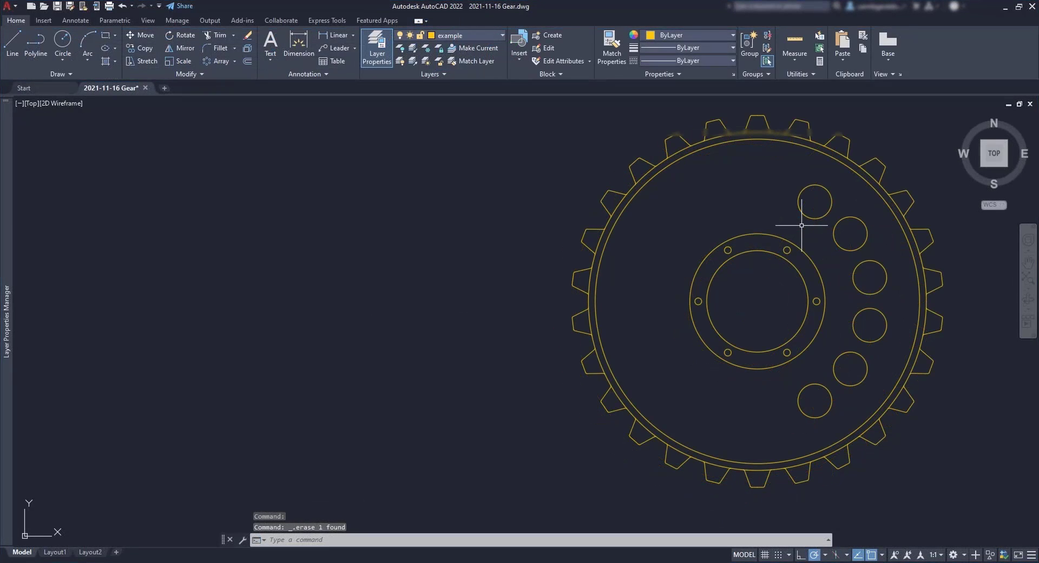
Step: Draw a circle of radius 50 at the gear centre for the shaft bore
text(c)
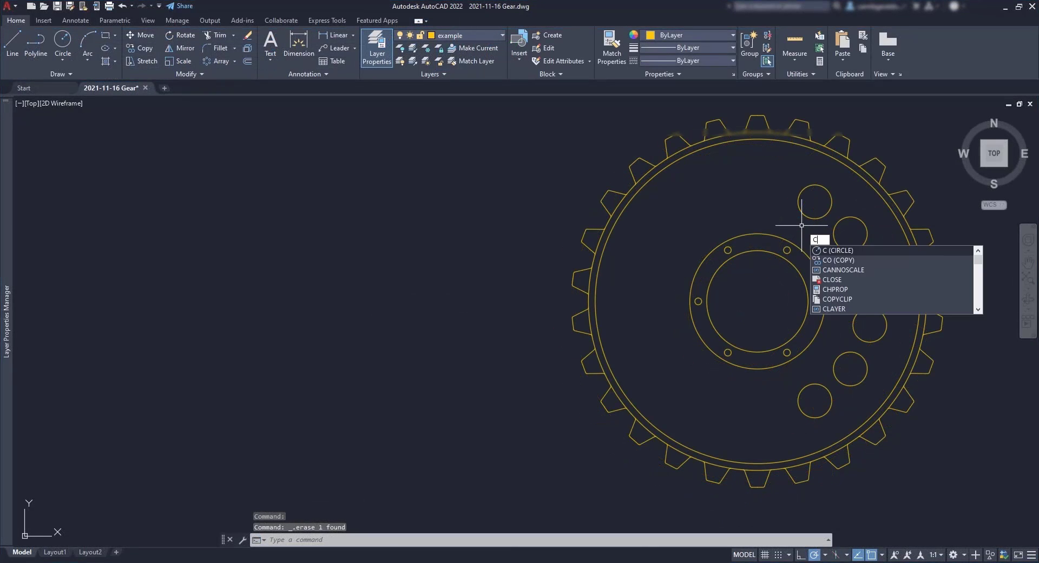
key(Return)
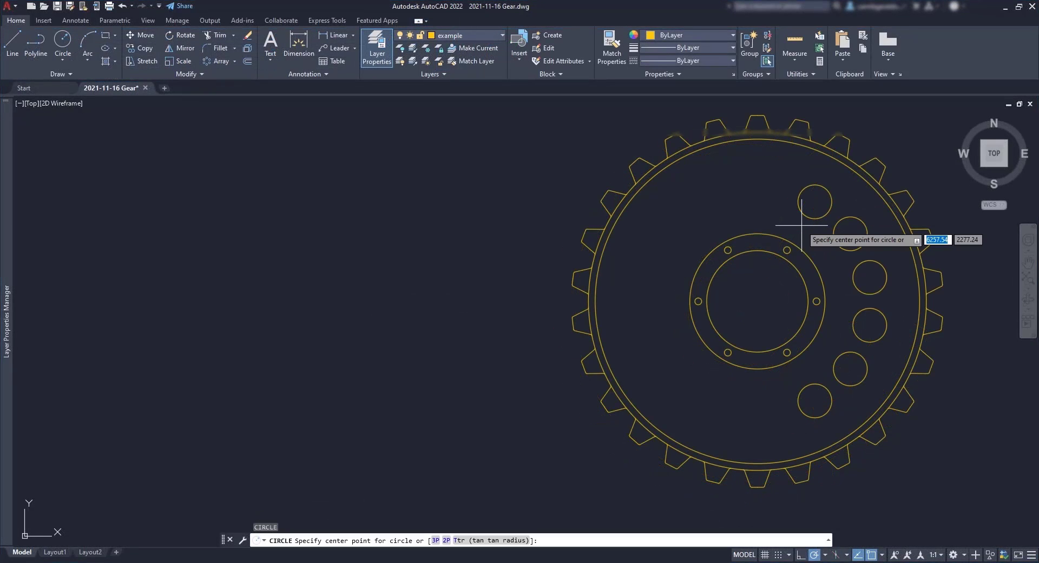
click(758, 301)
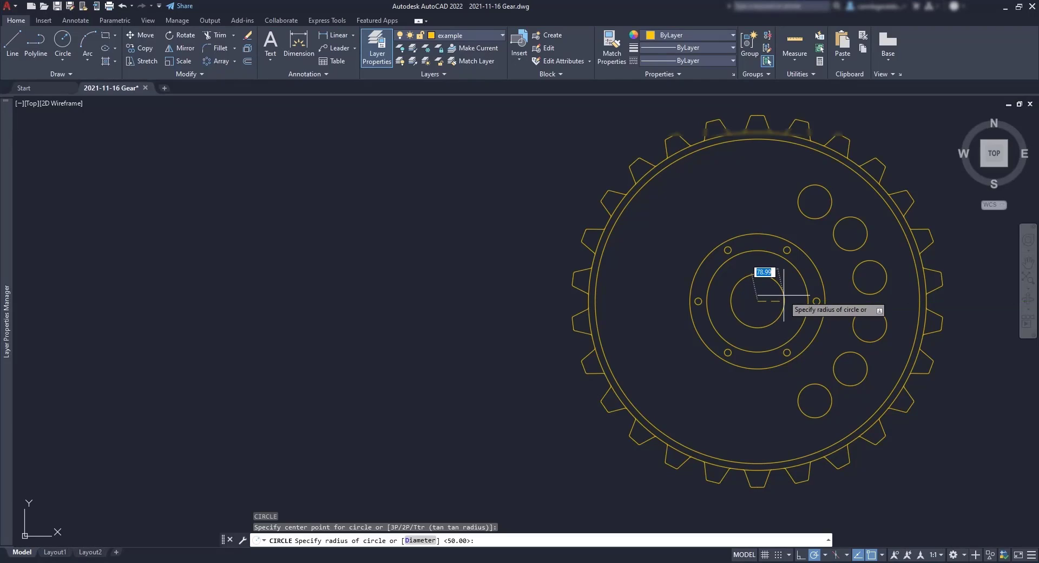
text(50)
key(Return)
Step: Draw a line 10 units up from the bore circle's top quadrant, continuing 5 units to the right
text(L)
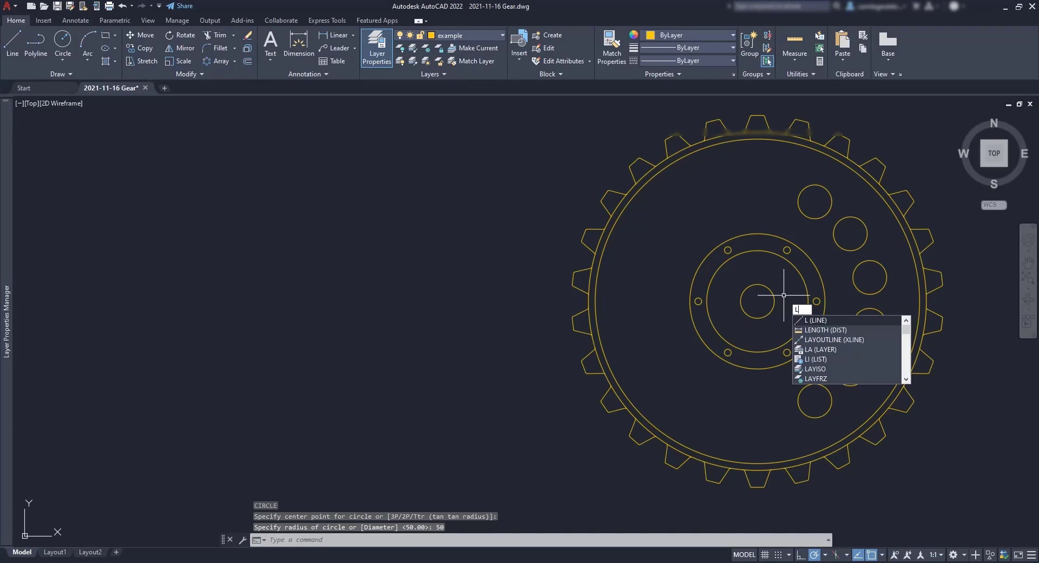
key(Return)
scroll(763, 295, up, 4)
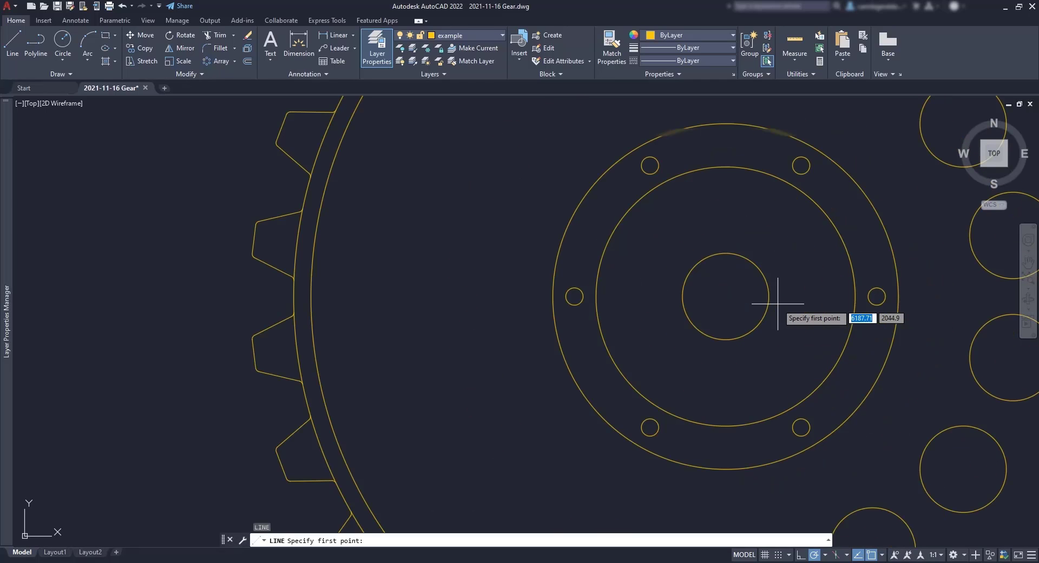
click(726, 253)
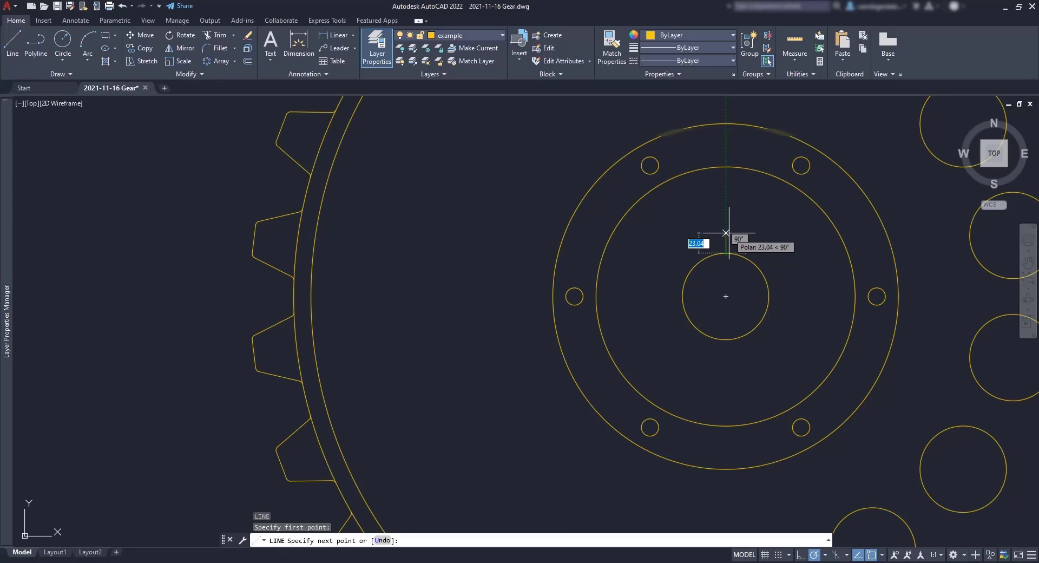
text(10)
key(Return)
scroll(730, 233, up, 4)
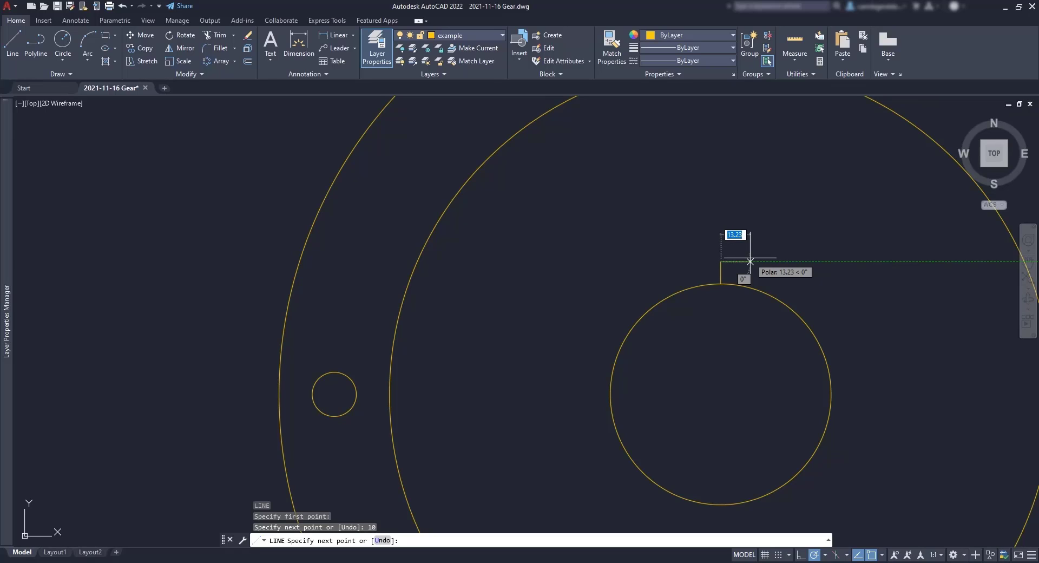
text(5)
key(Return)
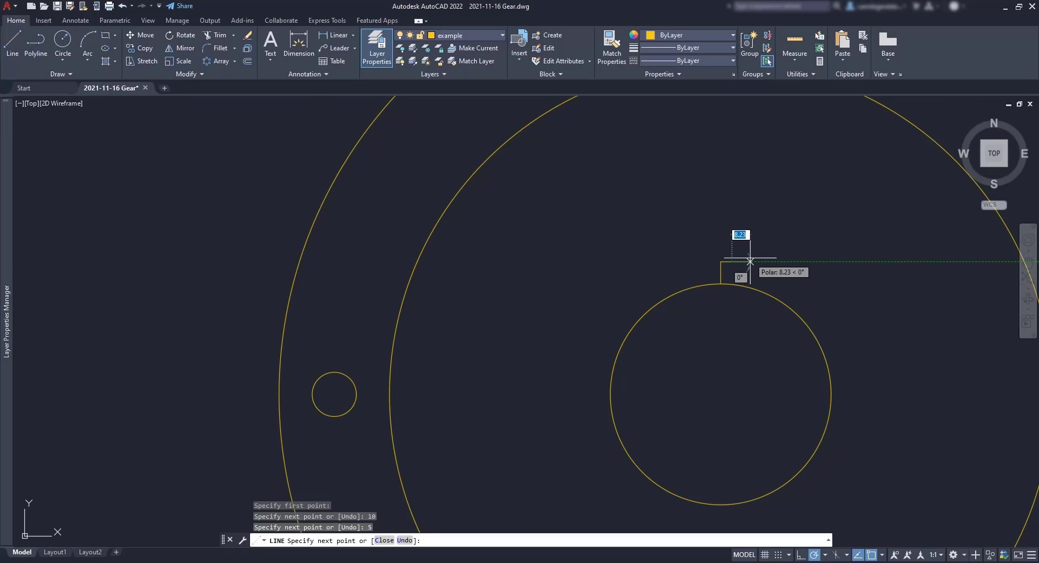
scroll(751, 260, up, 4)
key(Escape)
Step: Stretch the short horizontal line's left end 5 units further left, centring it over the vertical line
click(689, 268)
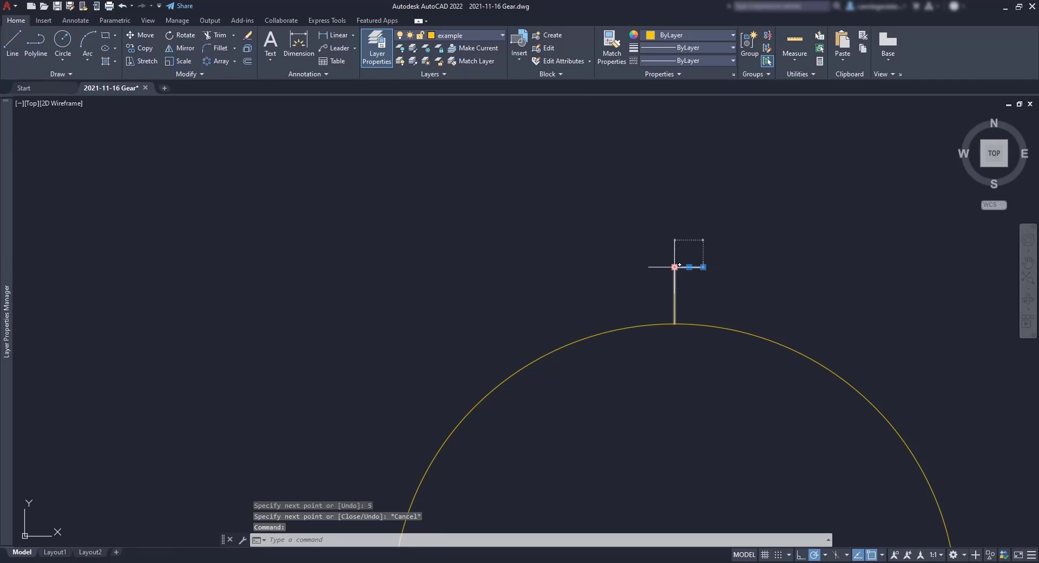
click(675, 267)
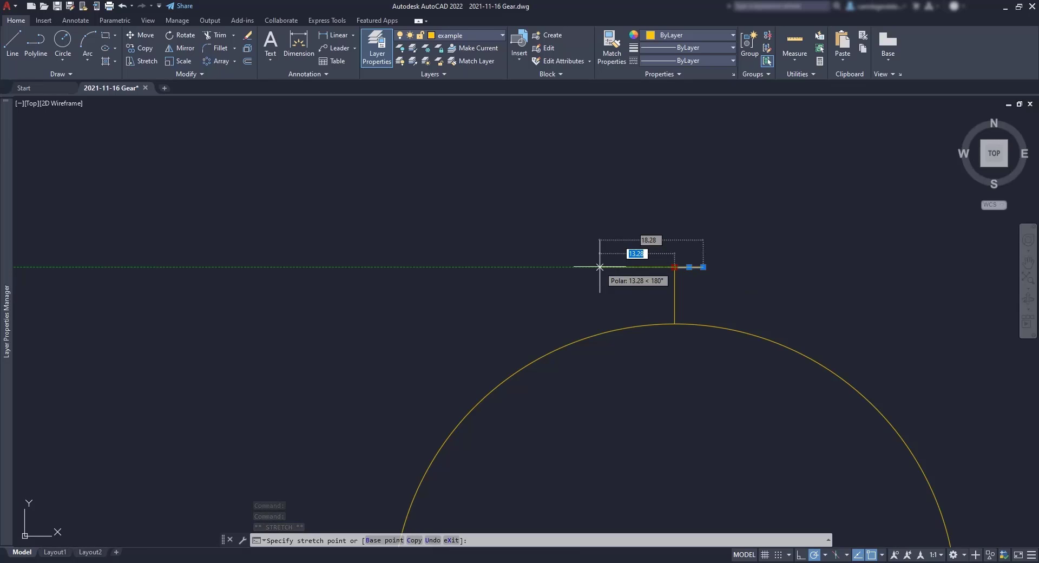
text(5)
key(Return)
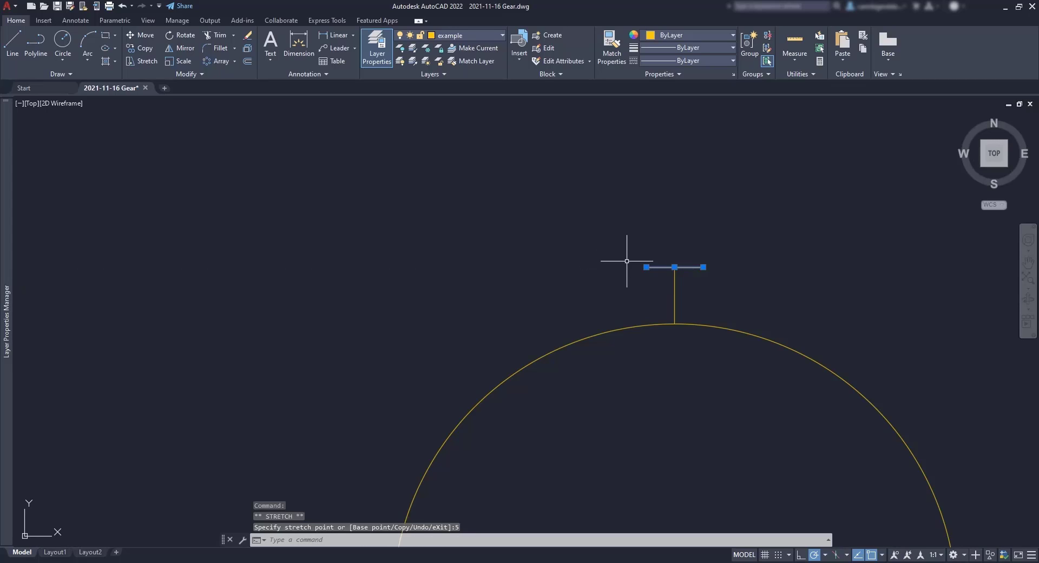
click(674, 267)
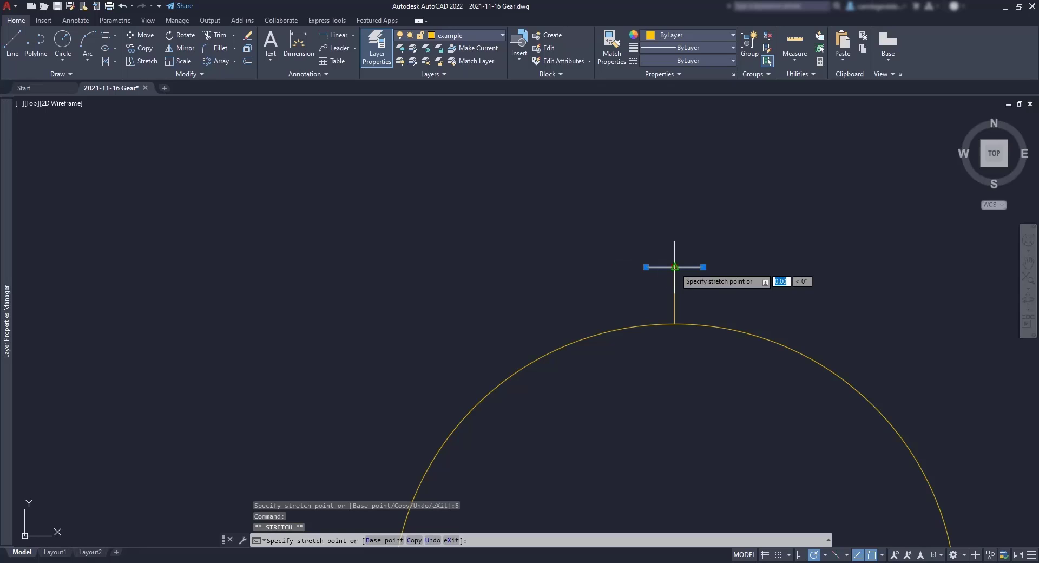
click(674, 267)
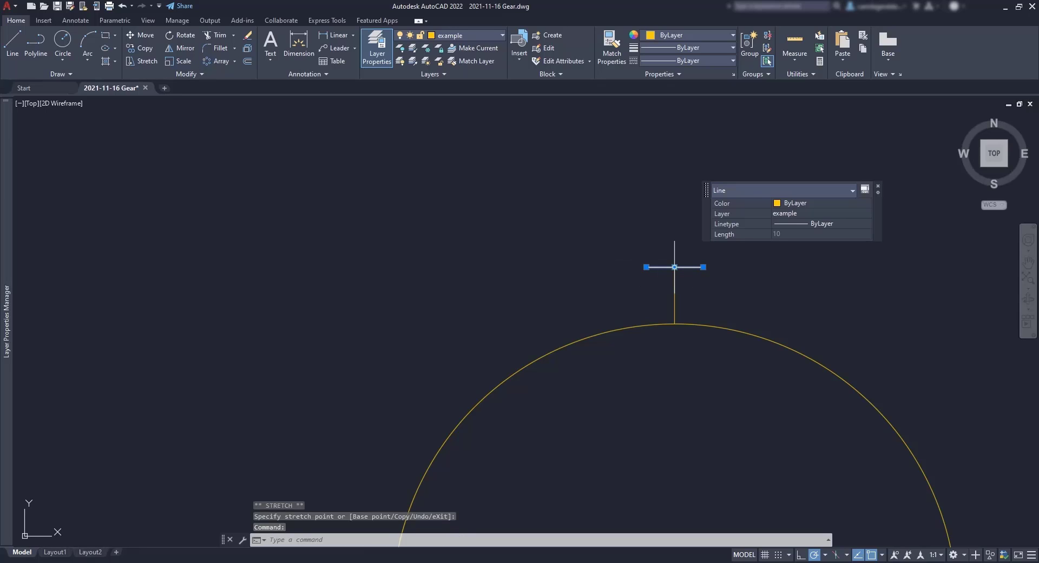
click(878, 189)
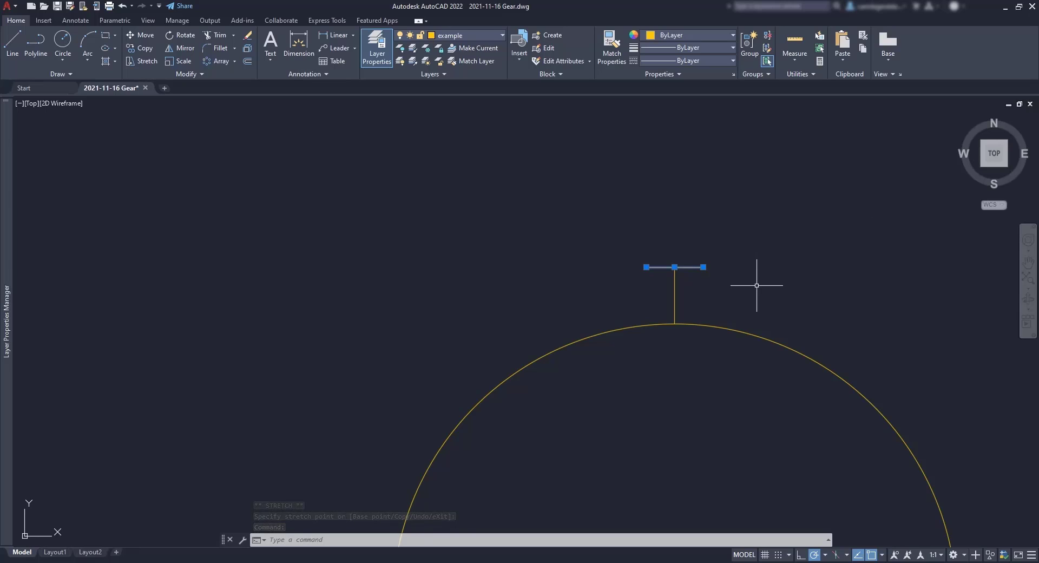
Step: Draw vertical lines from both ends of the horizontal line down past the bore circle's edge
text(l)
key(Return)
click(703, 268)
click(704, 343)
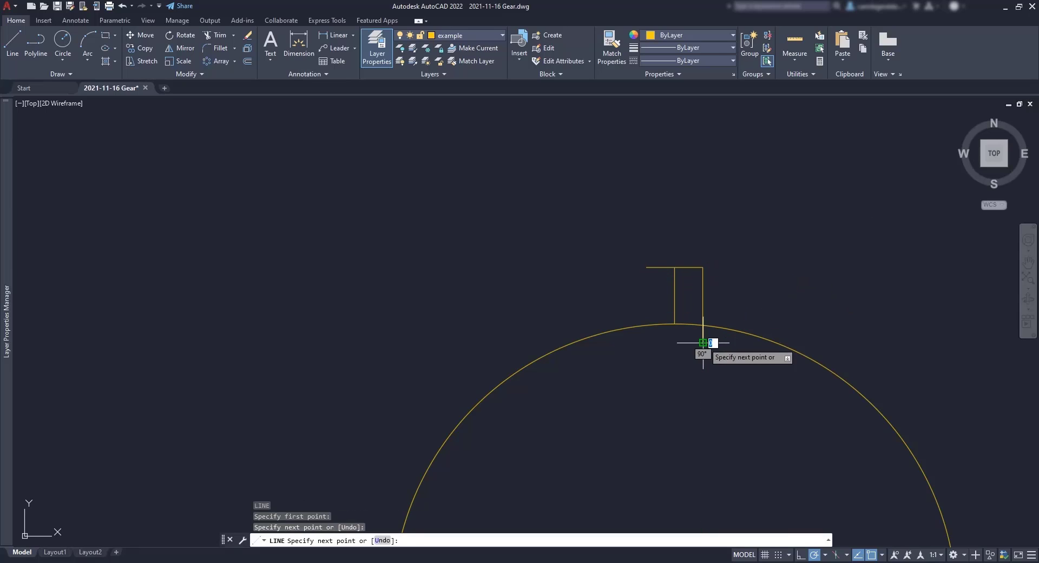
key(Return)
key(Return)
click(647, 267)
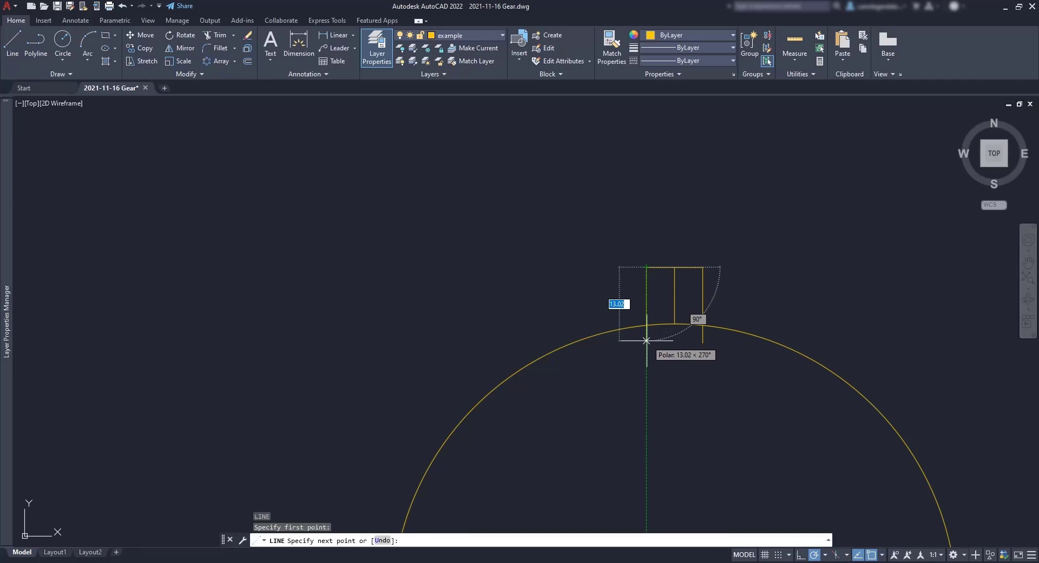
click(646, 341)
key(Escape)
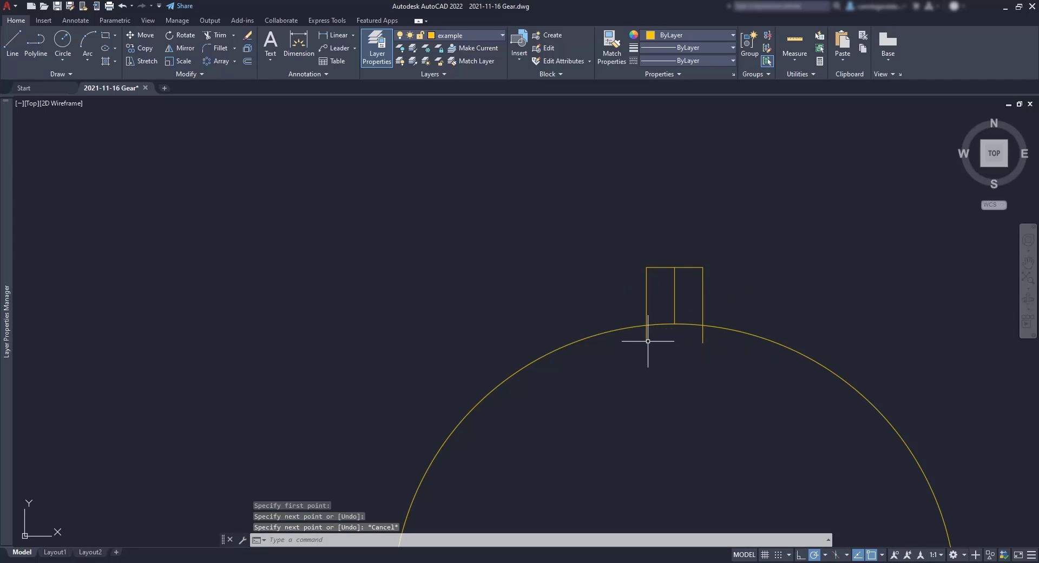
Step: Trim both keyway side lines below the bore circle and remove the vertical centre line
text(tr)
key(Return)
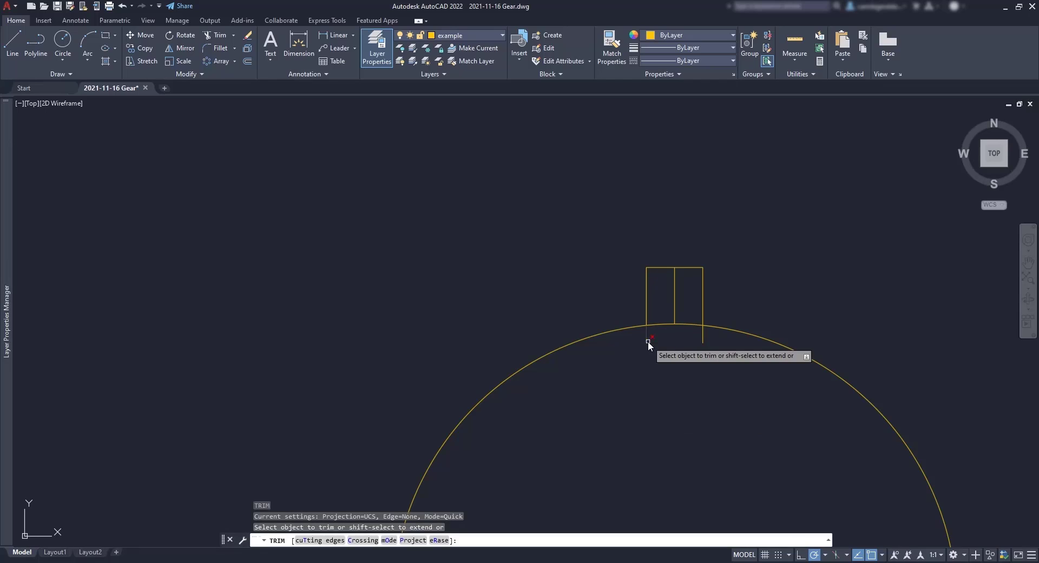
click(648, 337)
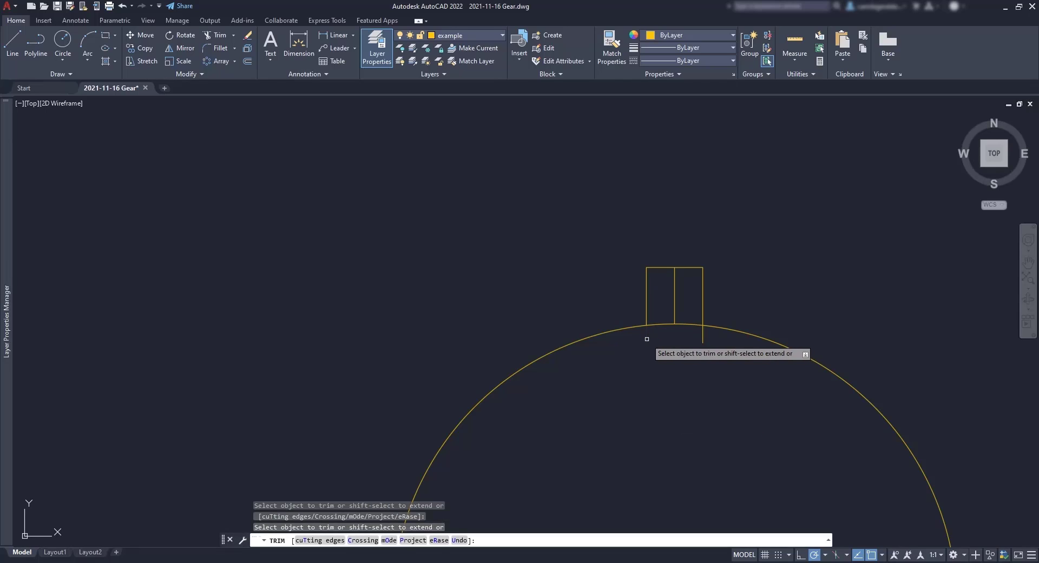
click(703, 333)
click(674, 310)
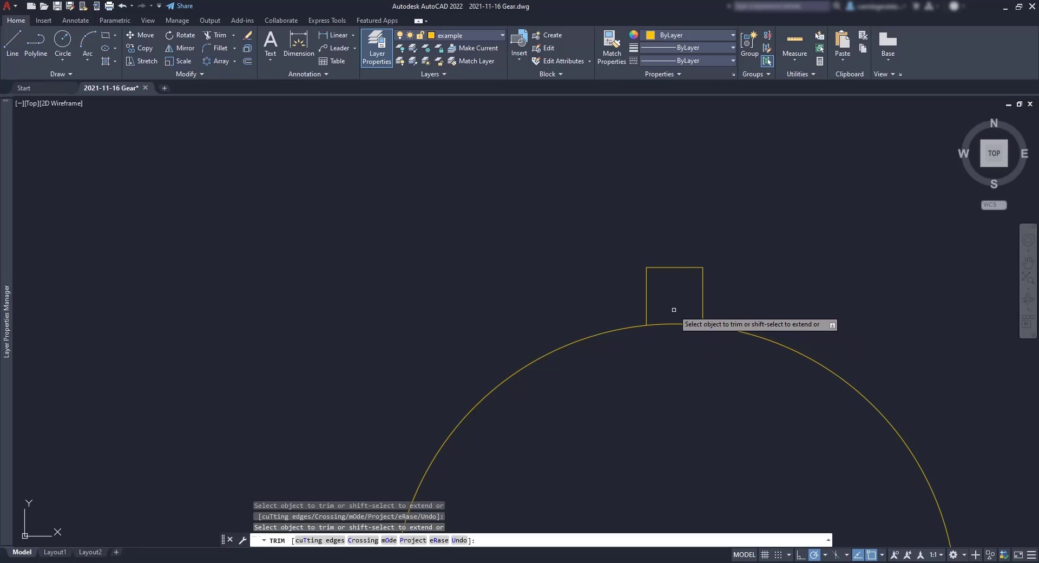
key(Return)
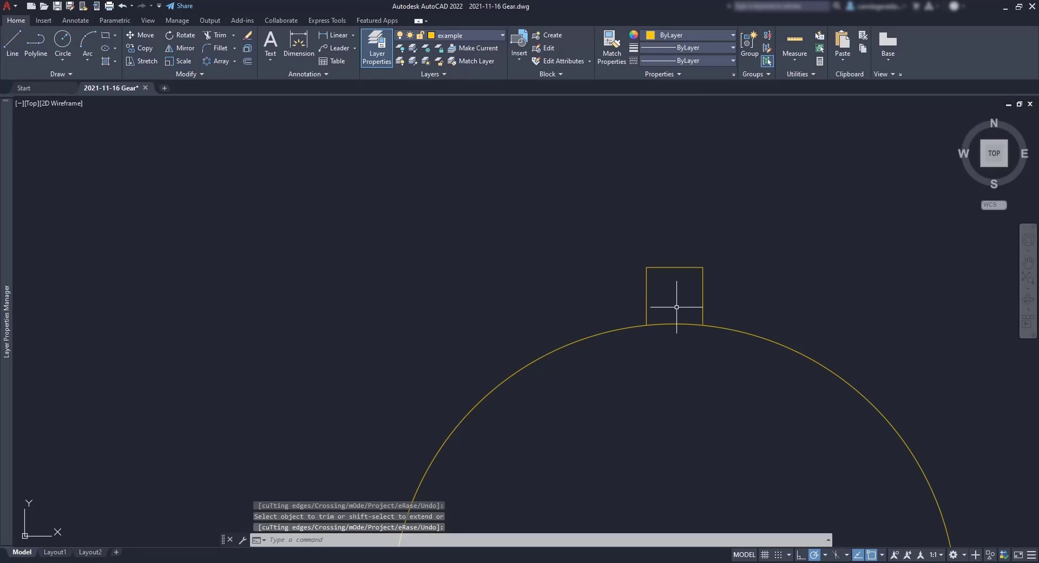
Step: Undo the last join, then join the keyway's three lines again into a single polyline
key(ctrl+z)
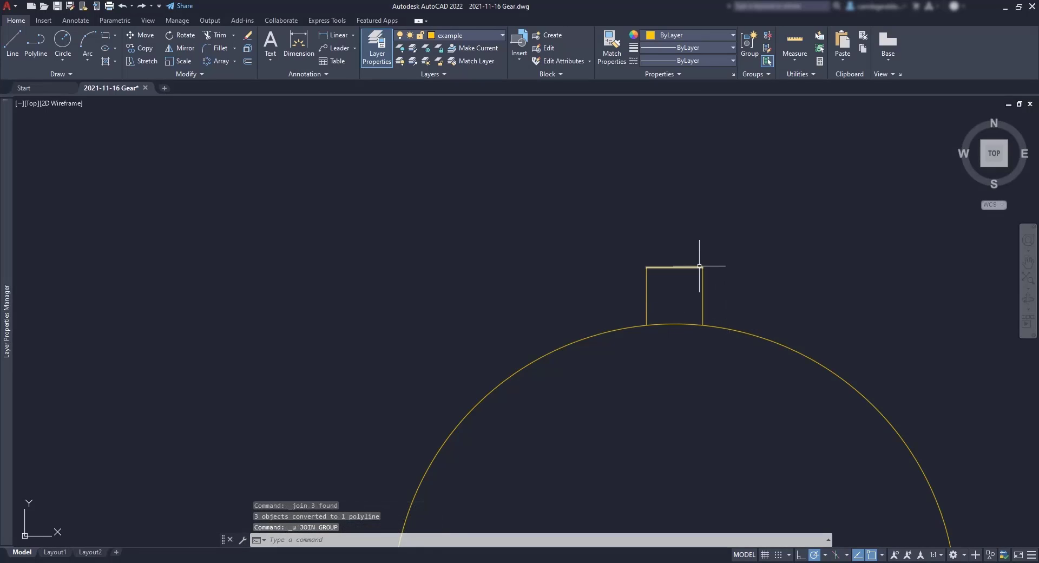
text(J)
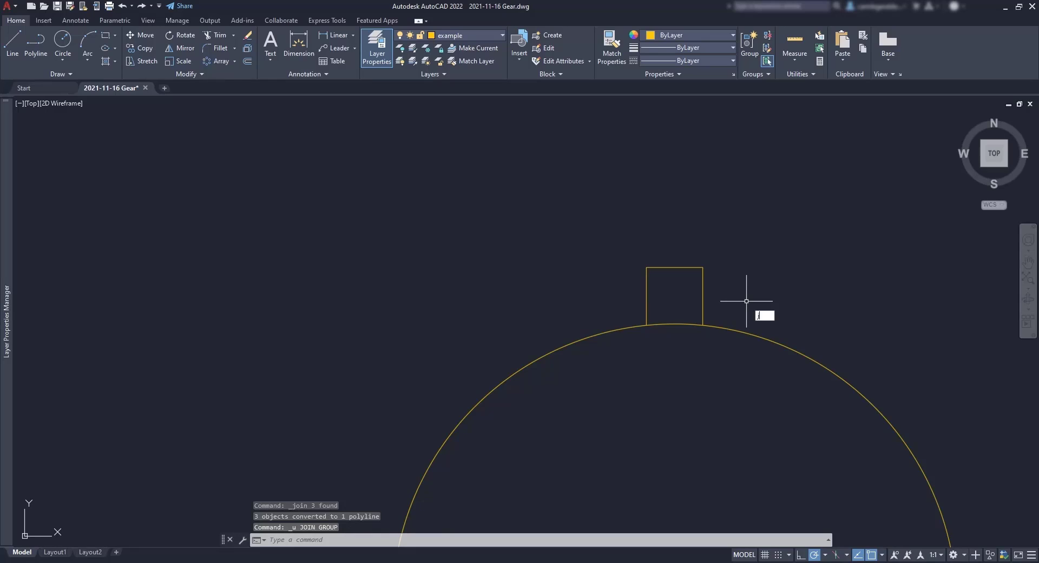
key(Return)
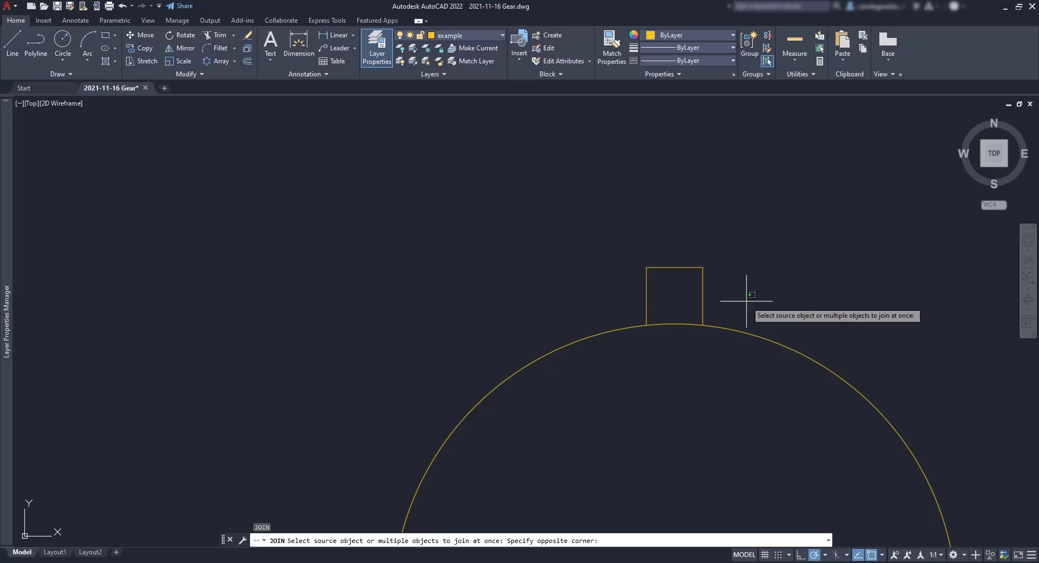
click(746, 302)
click(577, 240)
key(Return)
scroll(802, 287, down, 3)
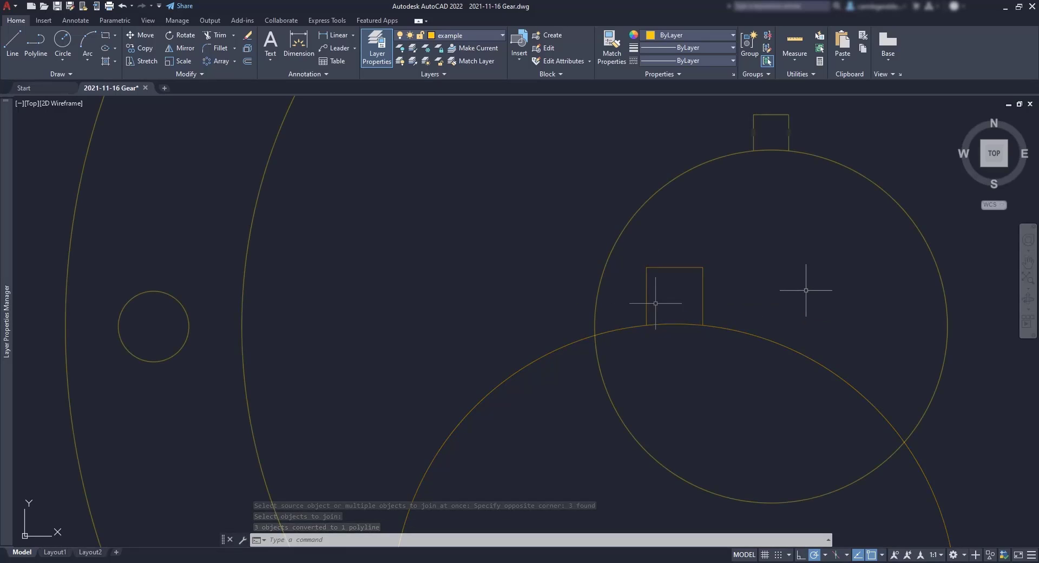
Step: Create an associative polar array of the keyway polyline around the bore's centre with 4 items
click(219, 61)
click(754, 137)
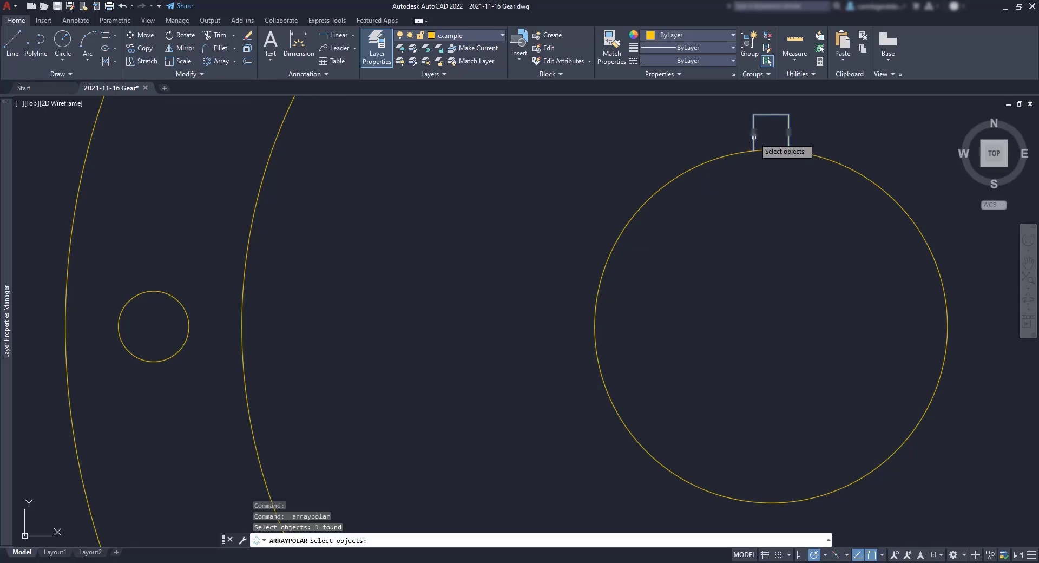
key(Return)
click(771, 326)
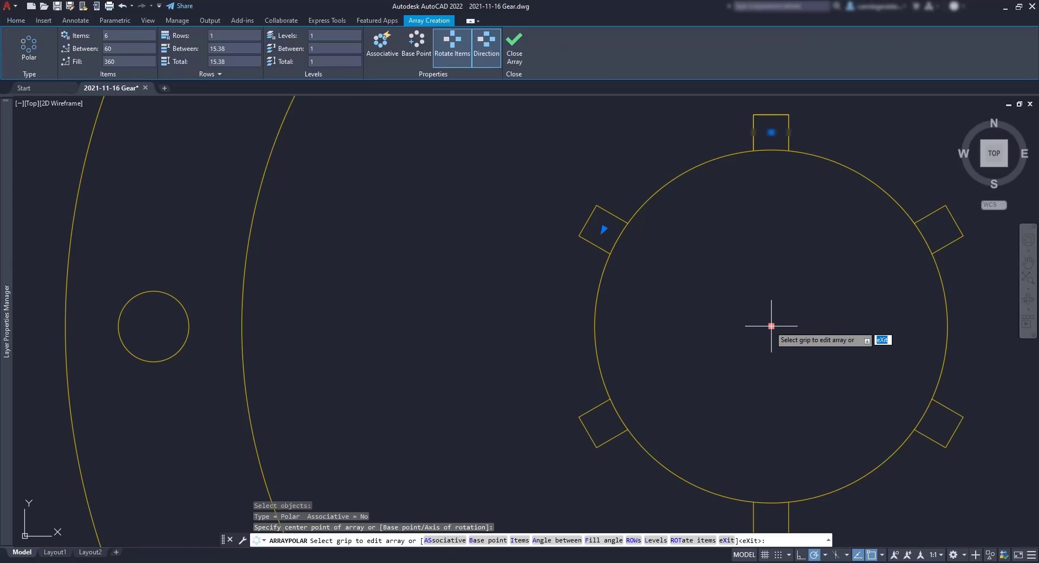
click(118, 38)
text(4)
key(Return)
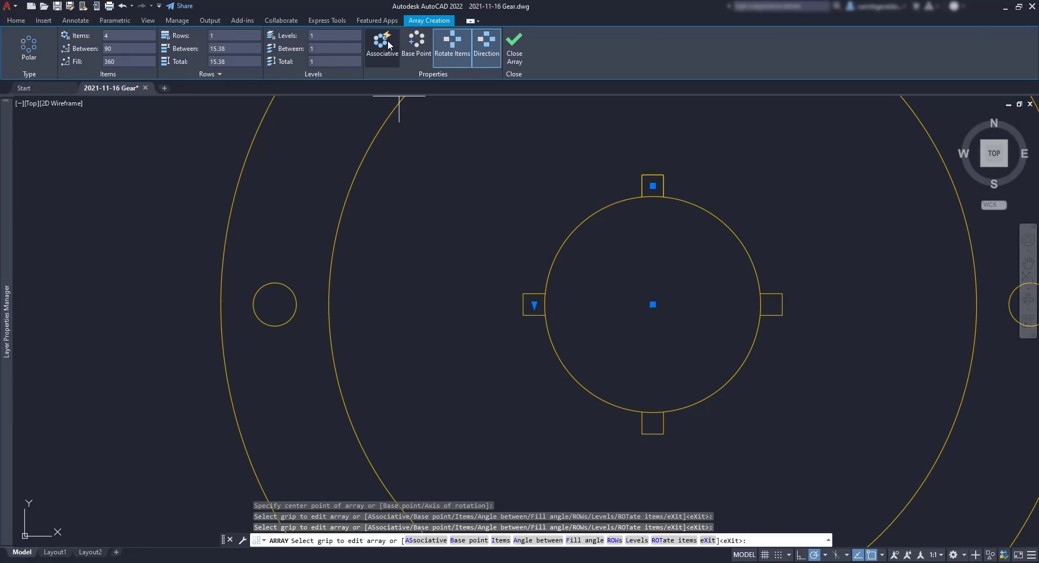
click(388, 43)
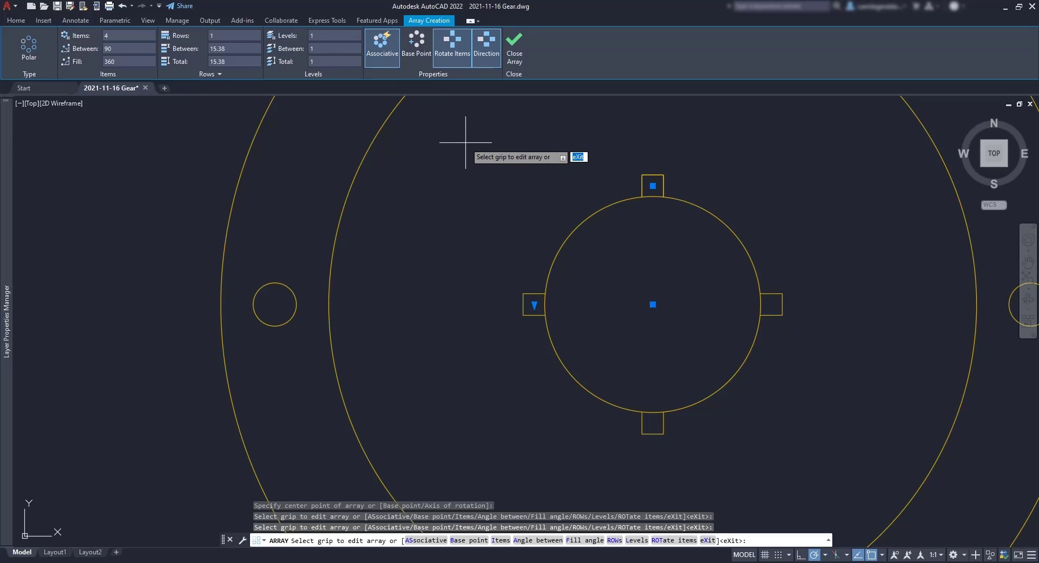
key(Return)
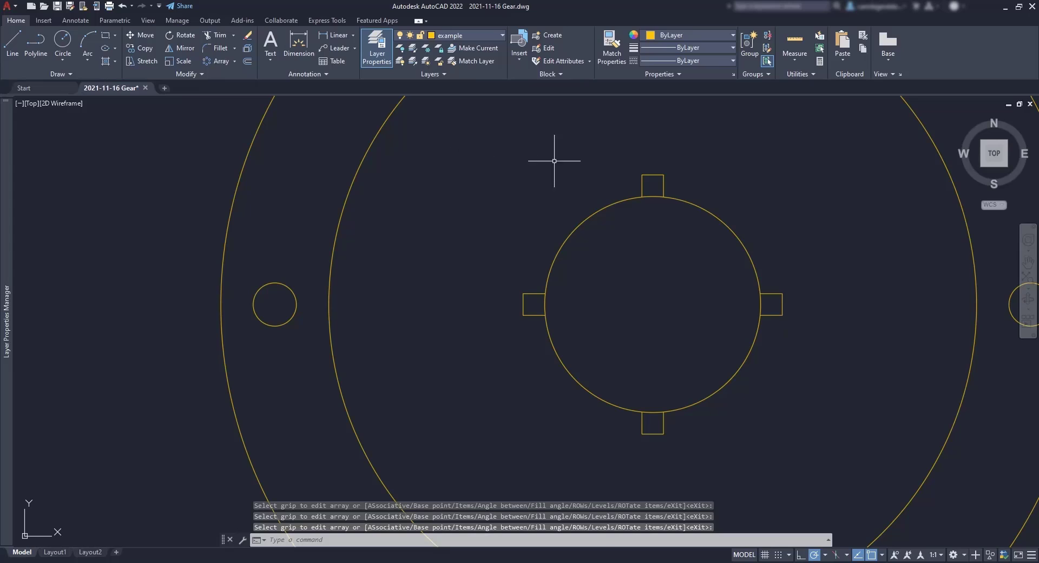
Step: Set the associative keyway array's item count to 5
click(643, 174)
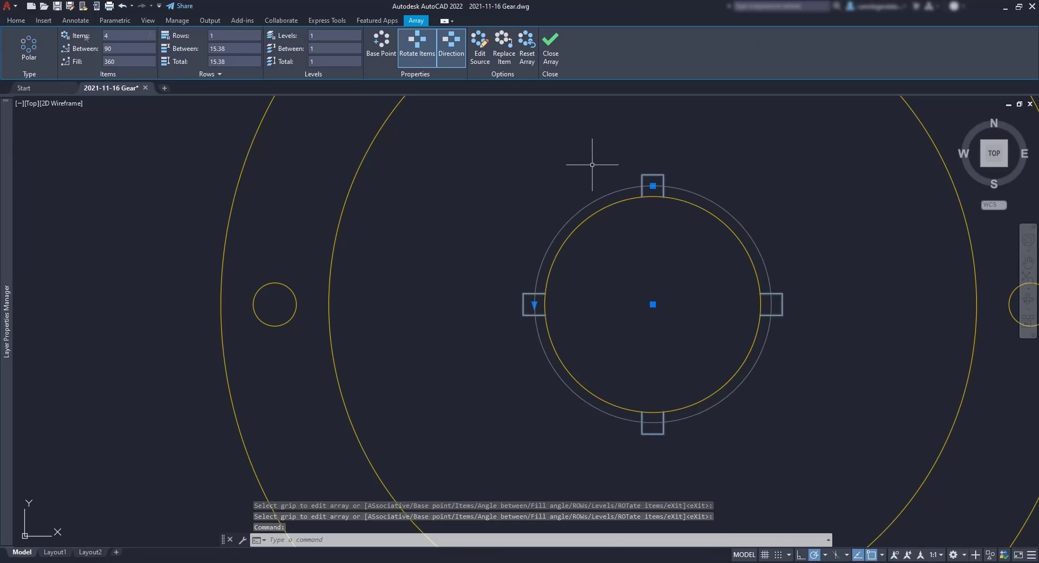
text(5)
key(Return)
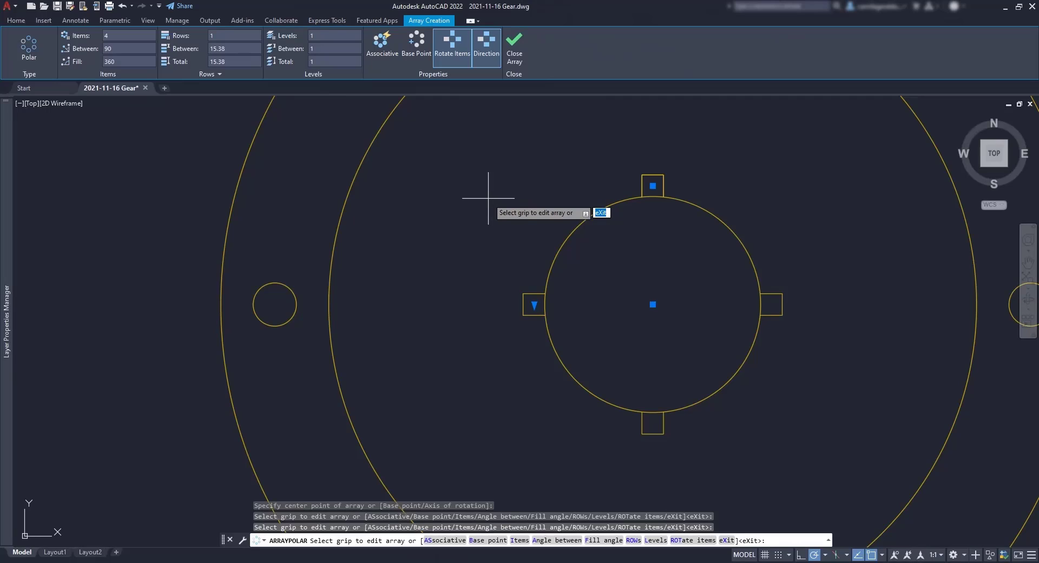
Step: Complete a non-associative polar array of 4 keyways around the bore's centre and check individual copies by selecting them
key(Return)
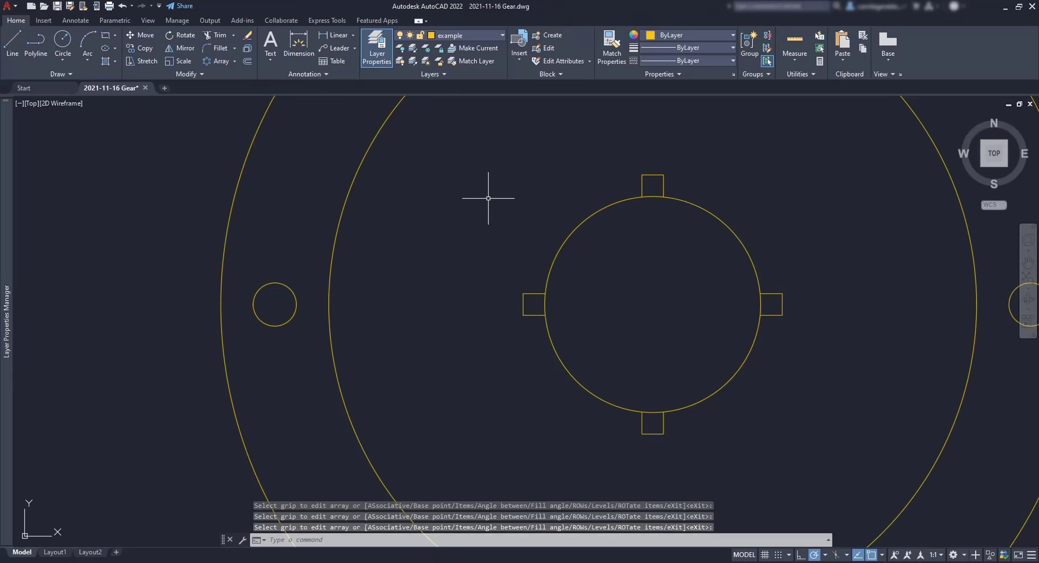
click(641, 183)
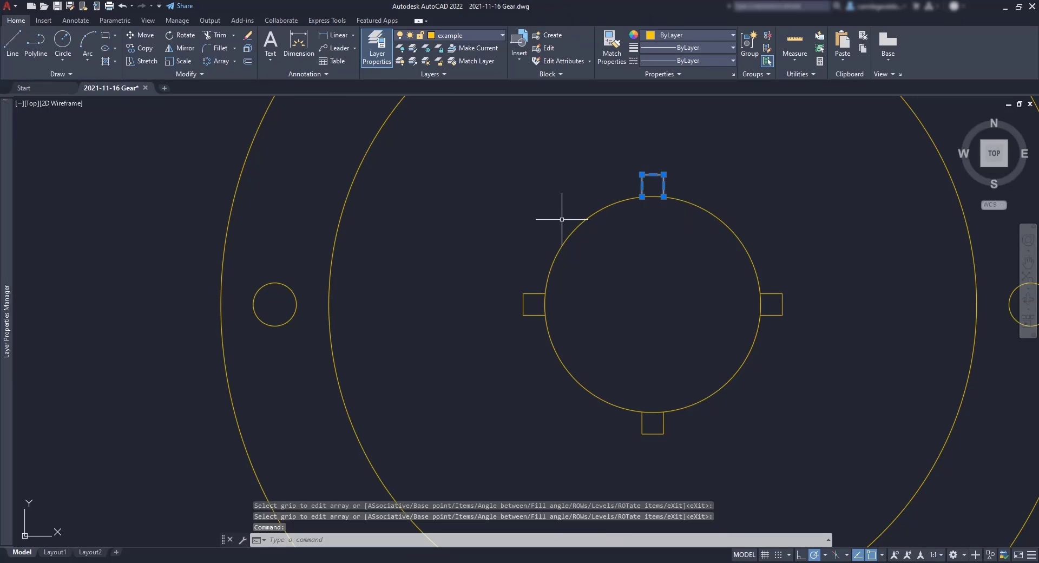
key(Escape)
click(534, 294)
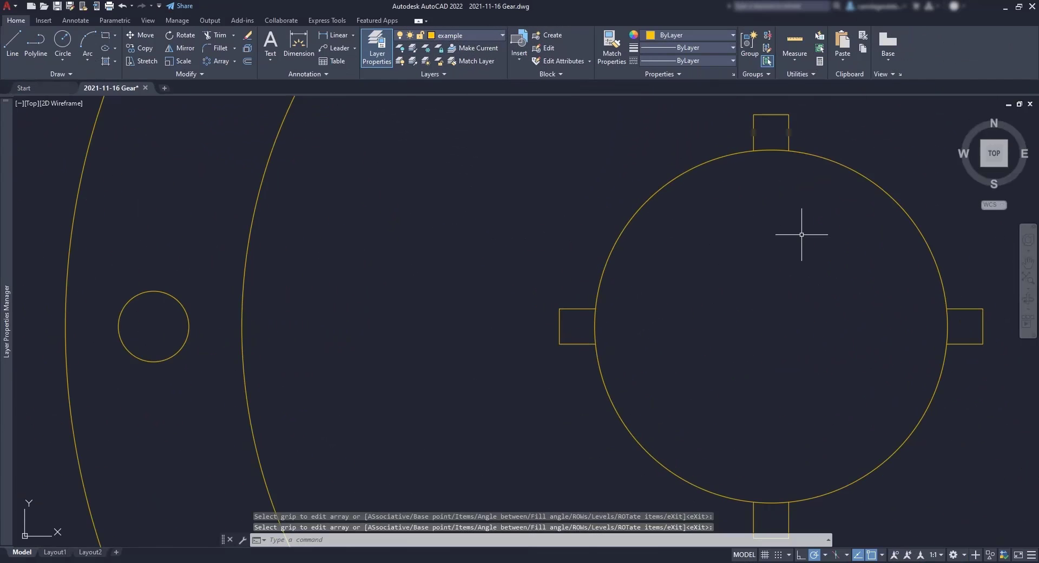
Step: Trim the bore circle's arcs across the openings of all four keyways
text(t)
text(r)
key(Return)
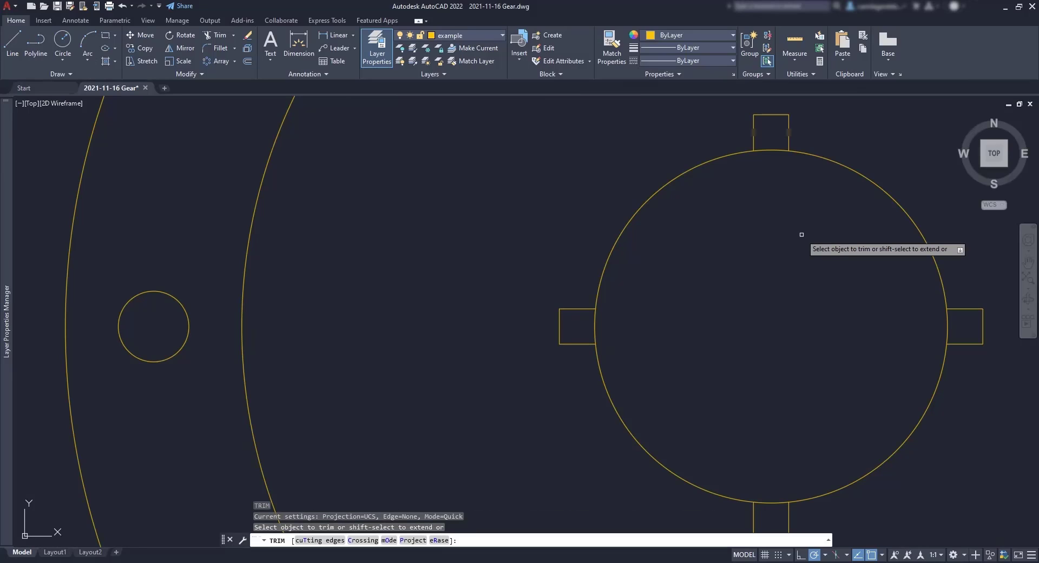
click(777, 151)
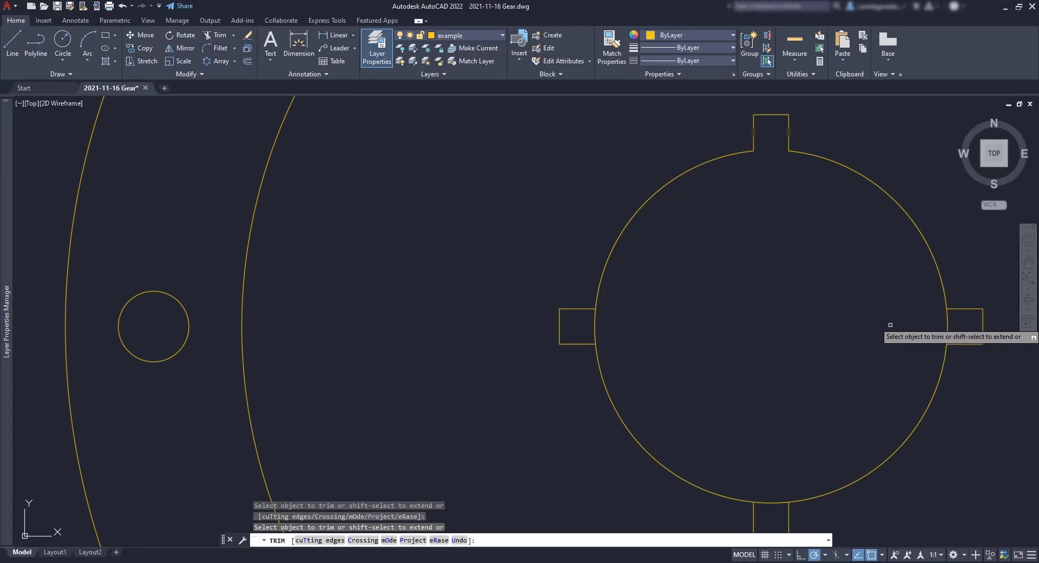
click(968, 329)
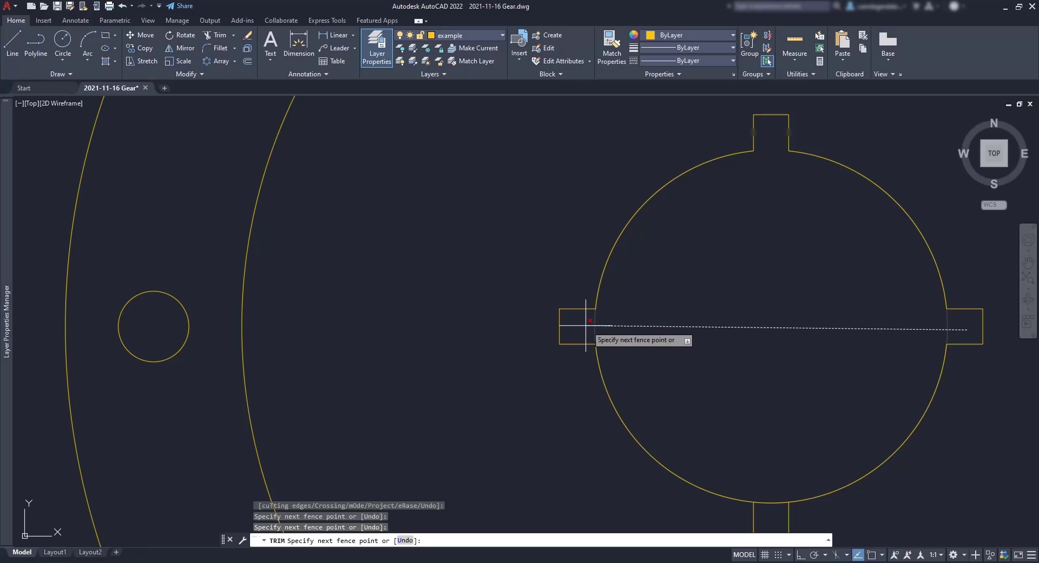
click(566, 327)
key(Return)
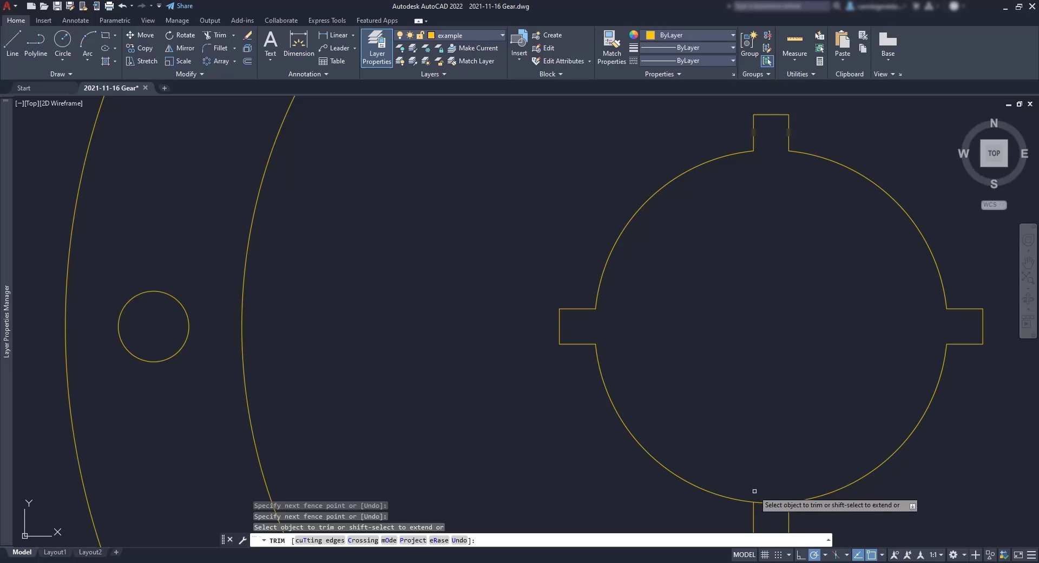
click(772, 500)
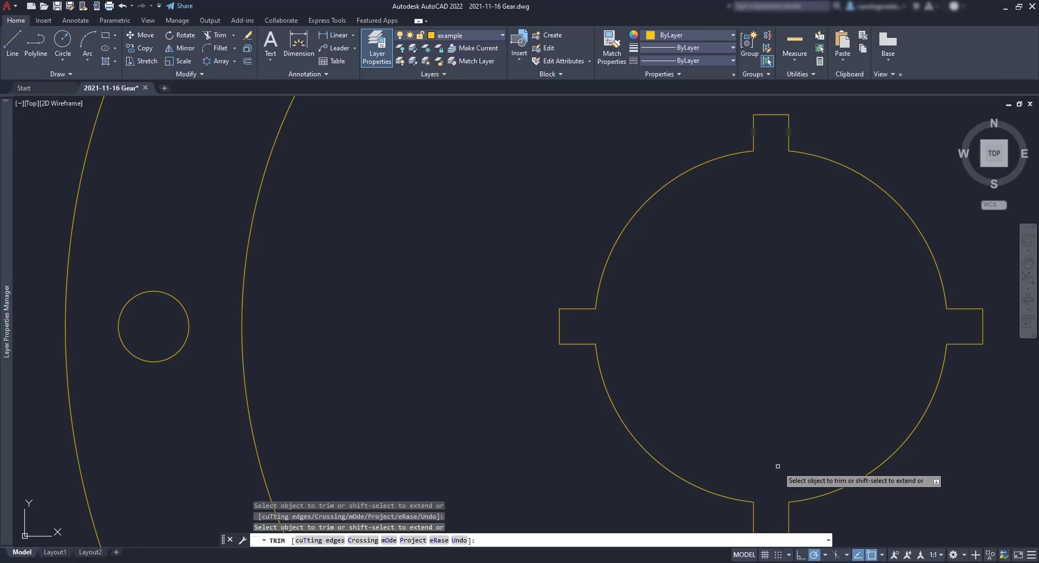
key(Escape)
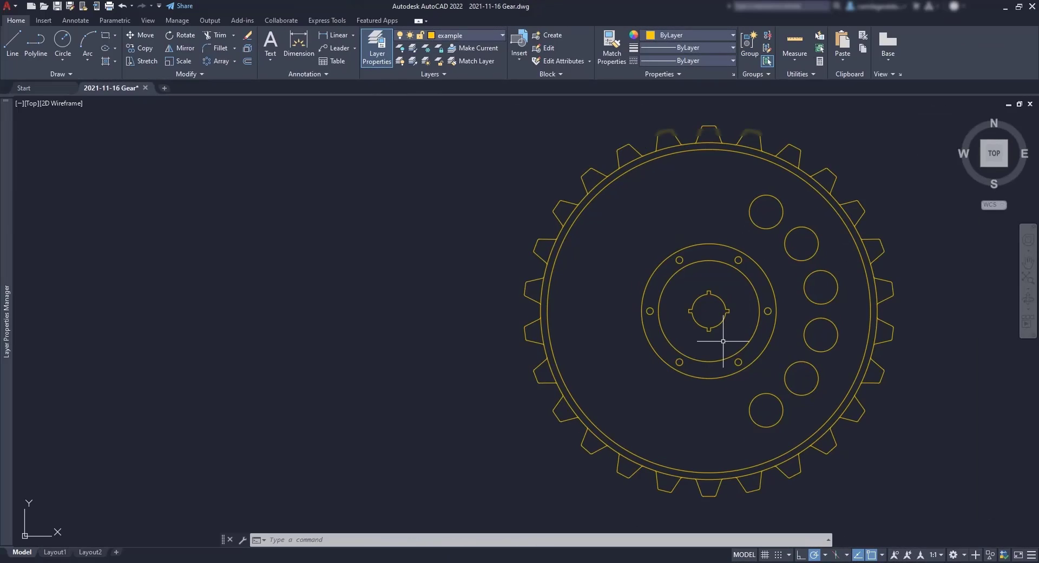
Step: Trim the root circle's arcs beneath the teeth at the top of the gear
text(tr)
key(Return)
click(669, 148)
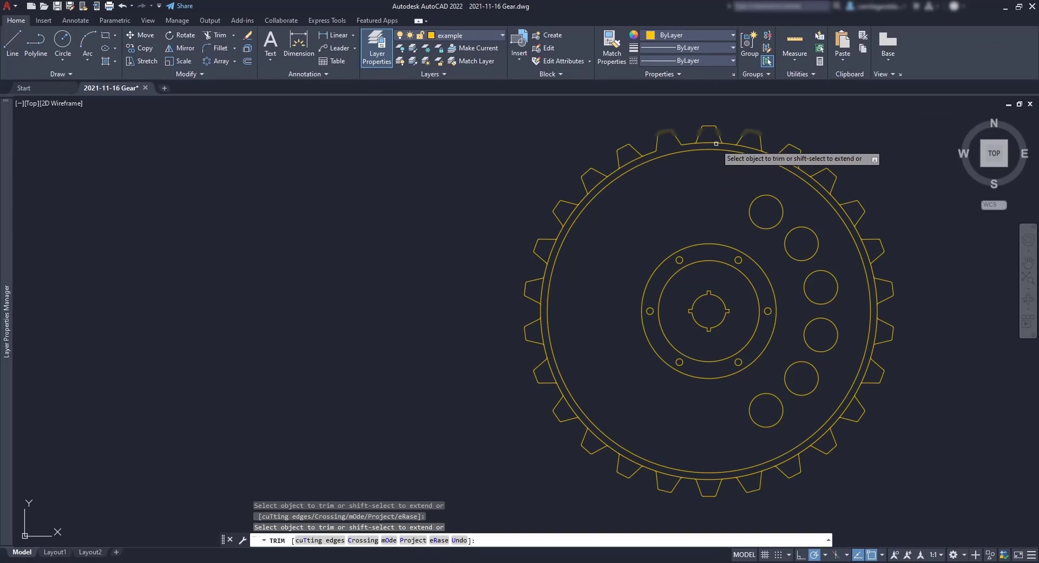
click(717, 144)
click(750, 147)
click(788, 161)
Step: Trim the root circle's arcs beneath the teeth around the gear's right, lower and left sides
scroll(828, 181, up, 4)
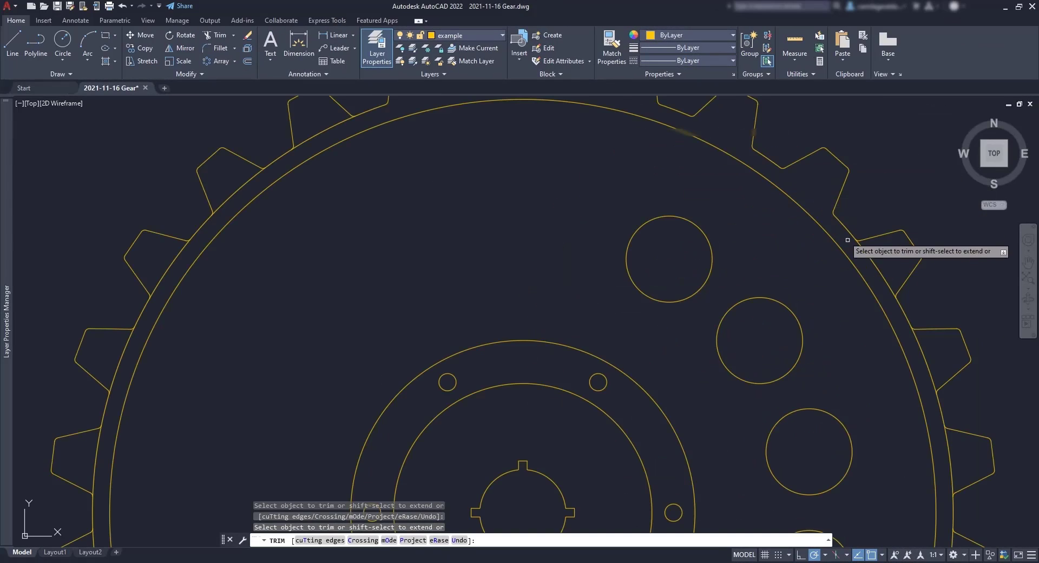
scroll(773, 262, down, 2)
scroll(775, 271, down, 2)
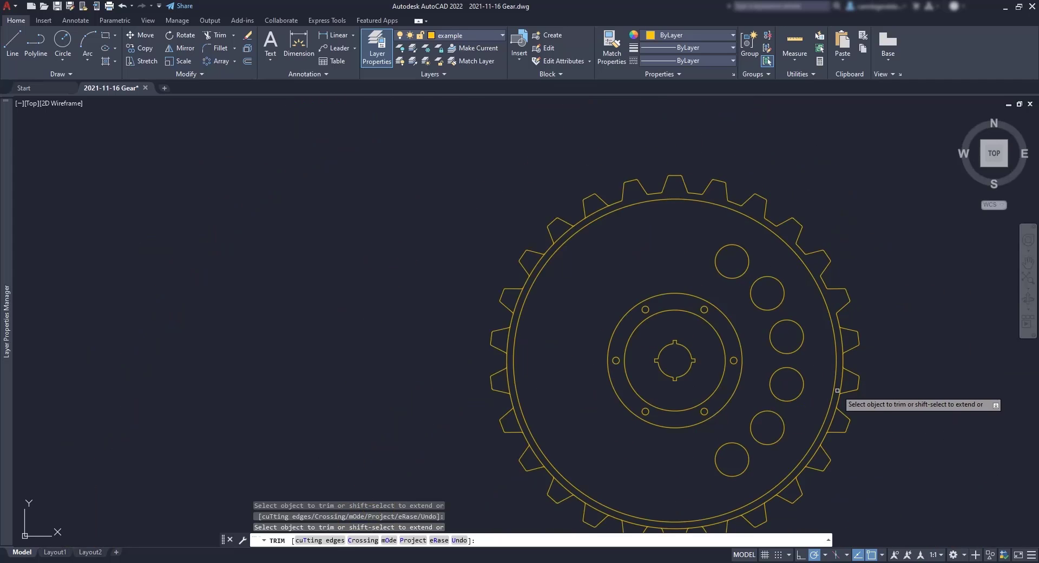
scroll(829, 385, up, 2)
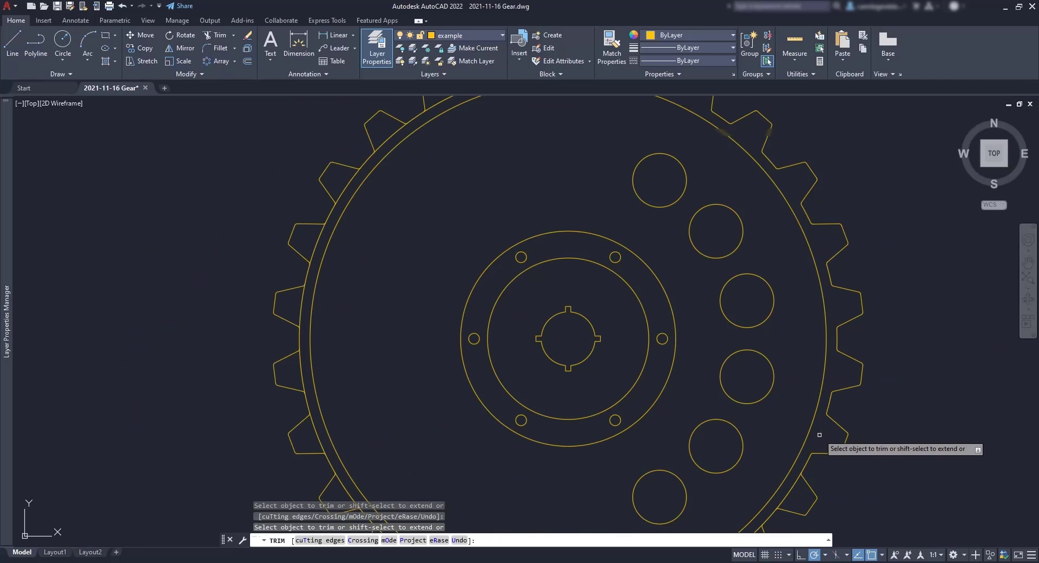
middle_drag(816, 436, 866, 254)
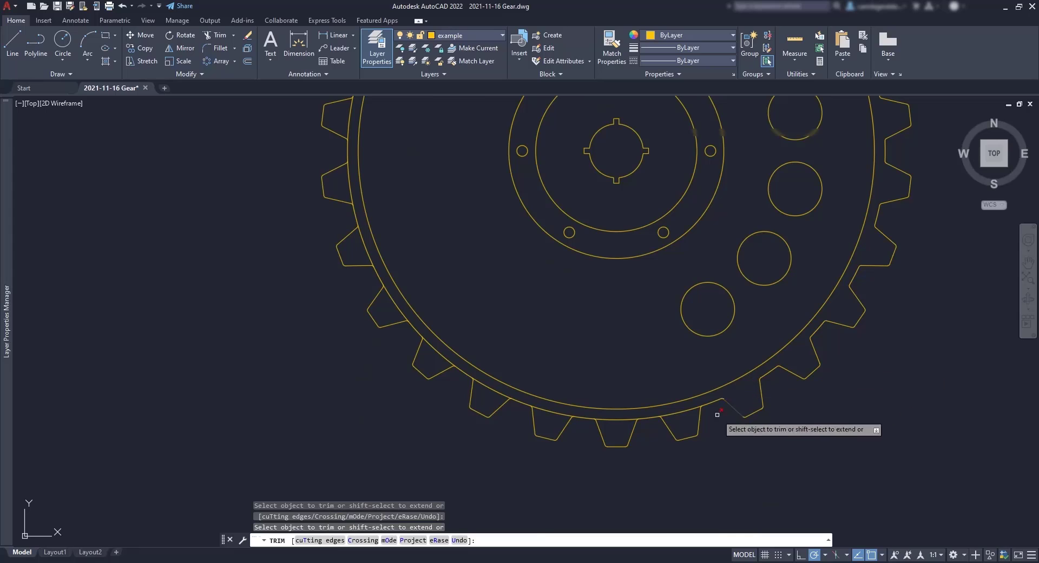
click(486, 385)
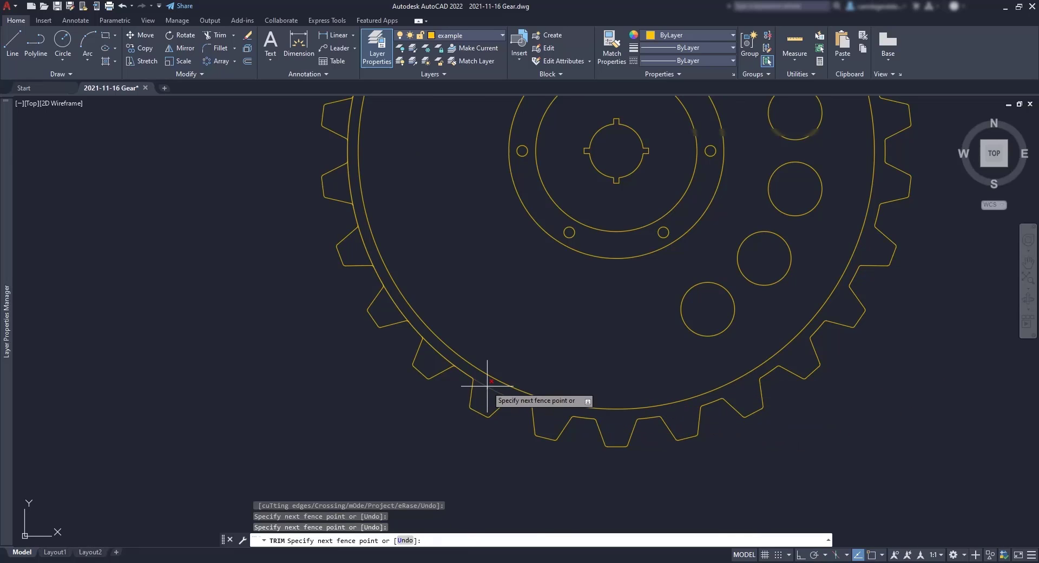
click(445, 361)
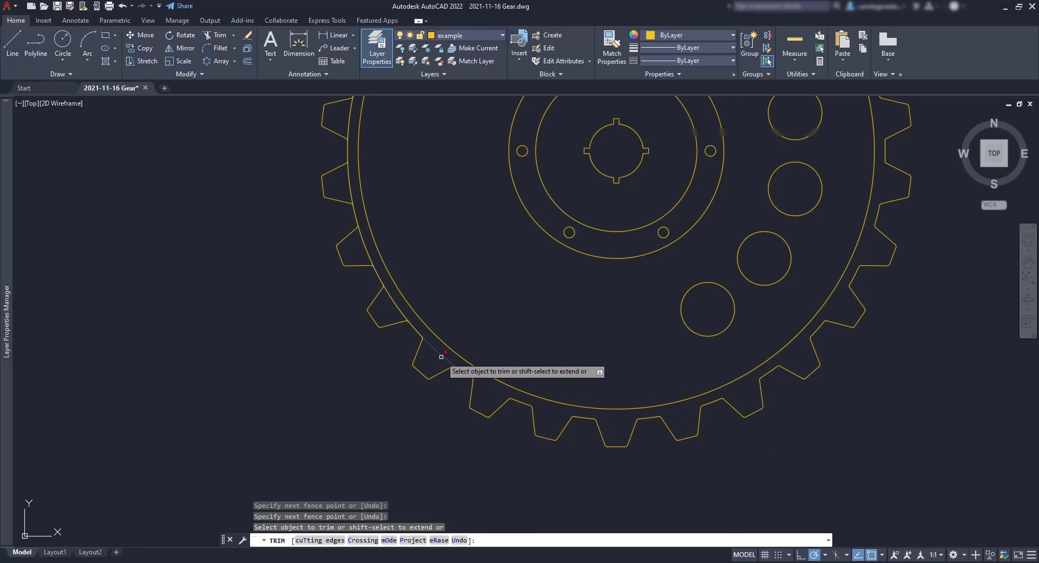
click(350, 123)
middle_drag(422, 138, 438, 429)
click(382, 345)
click(408, 295)
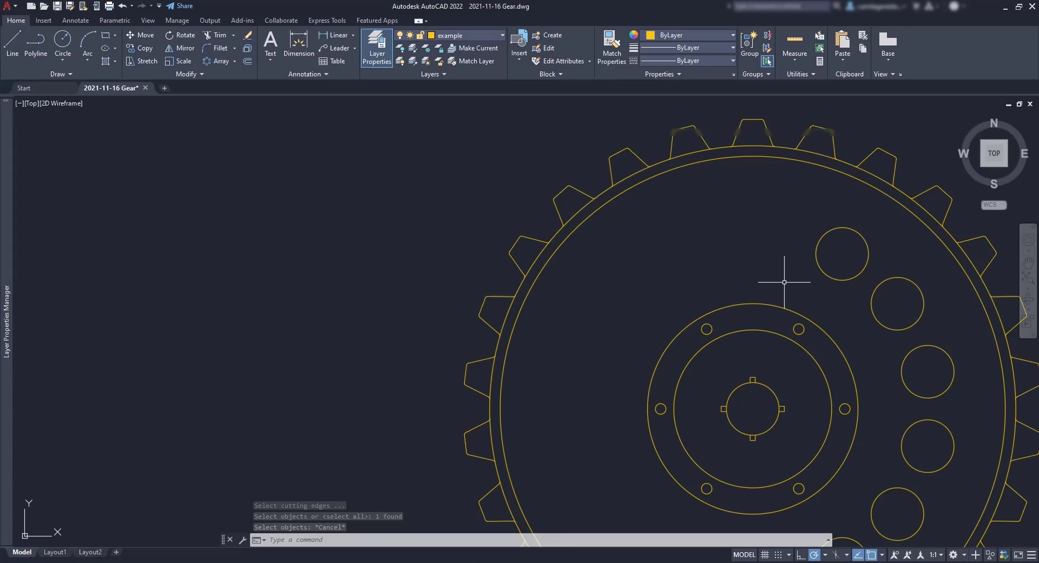
Step: With the top tooth, its left neighbour and the root circle as cutting edges, trim the circle beneath both teeth and its remaining outer arc
text(tr)
key(Return)
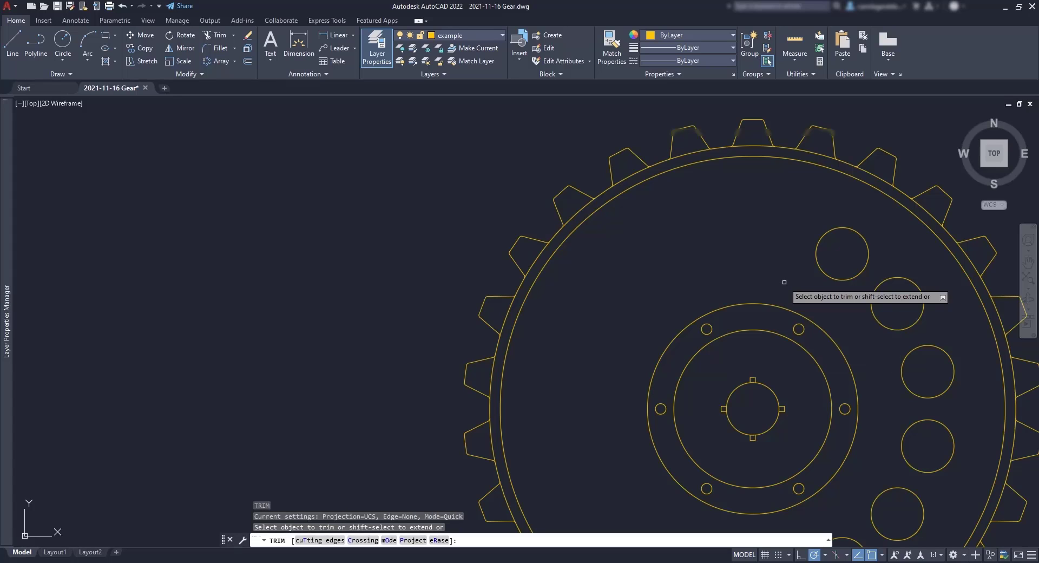
click(322, 541)
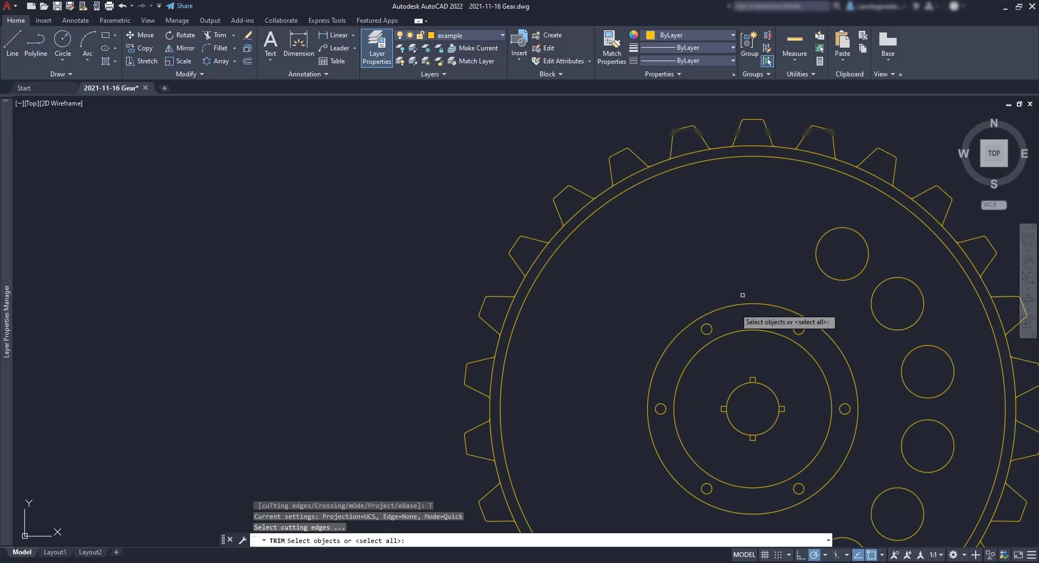
scroll(736, 124, up, 2)
click(737, 129)
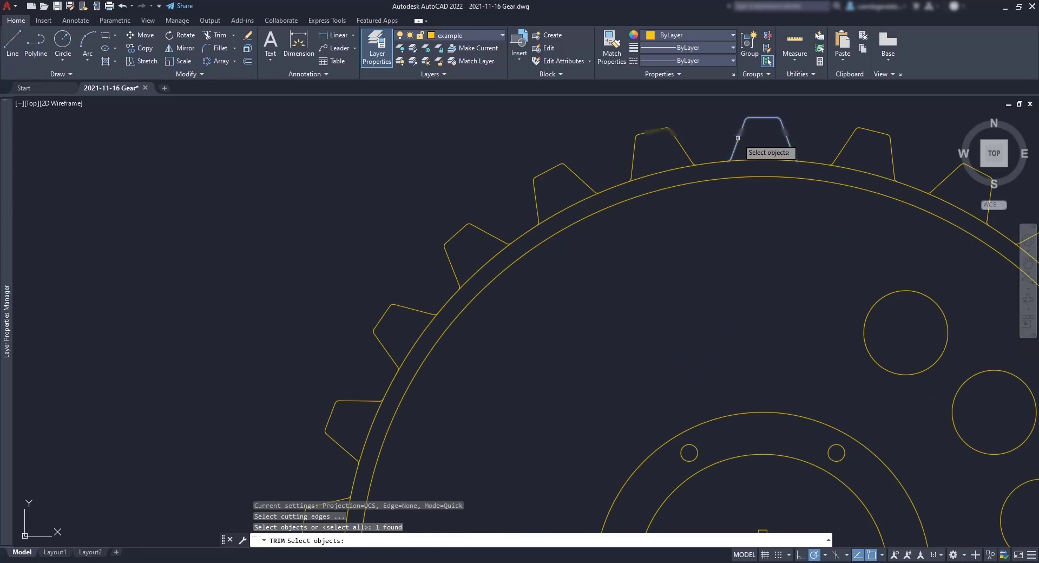
click(707, 167)
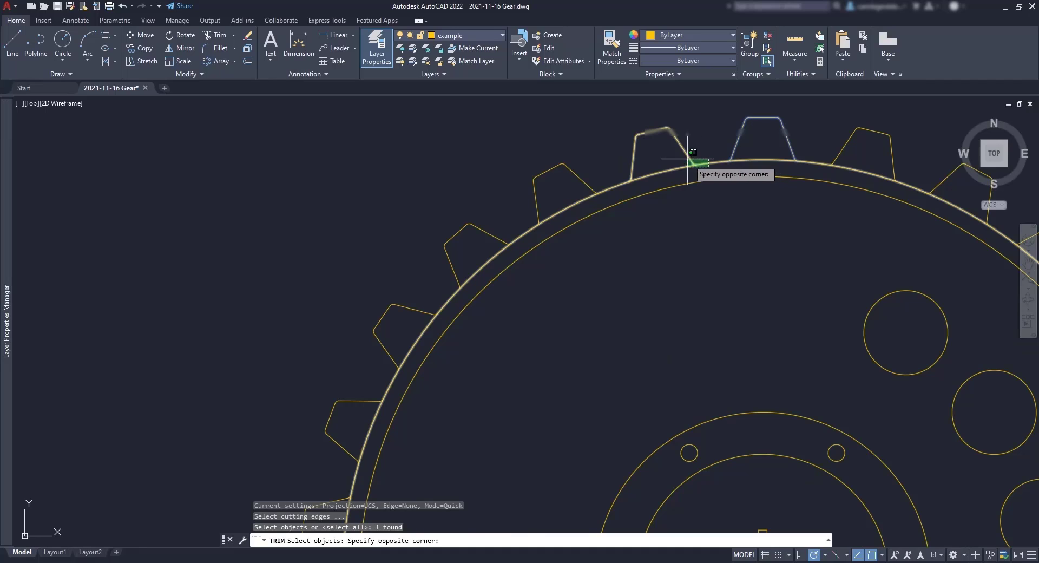
click(678, 155)
key(Return)
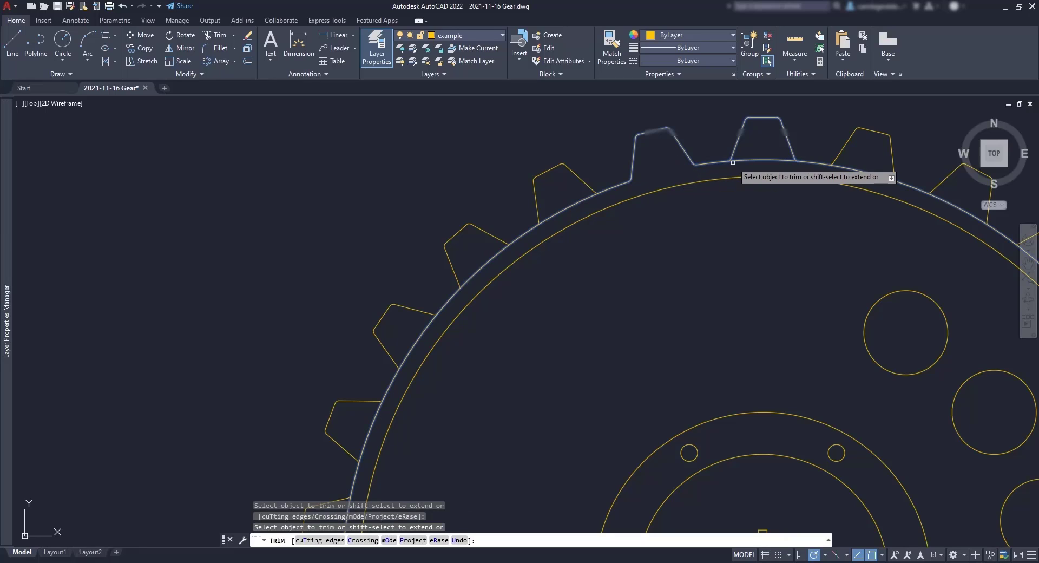
click(753, 160)
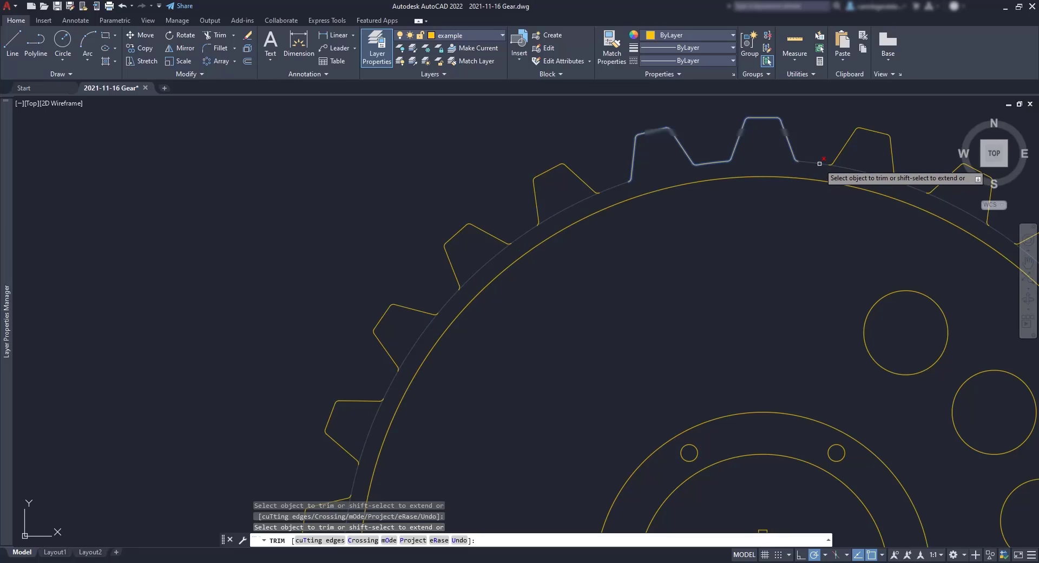
click(820, 163)
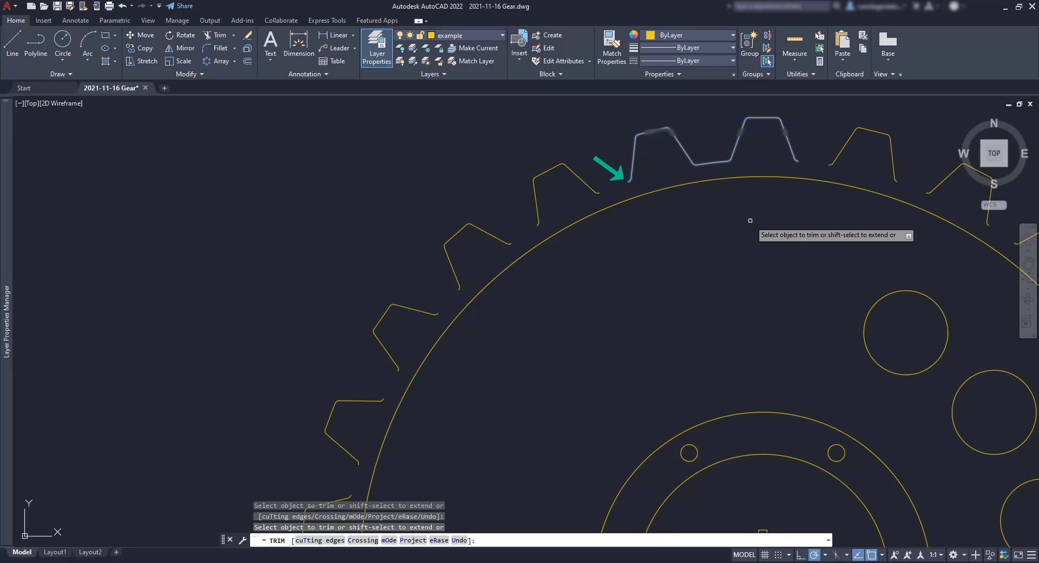
Step: Polar-array the short root arc between the top tooth and its left neighbour around the gear's centre, with 26 items over 360 degrees
key(Return)
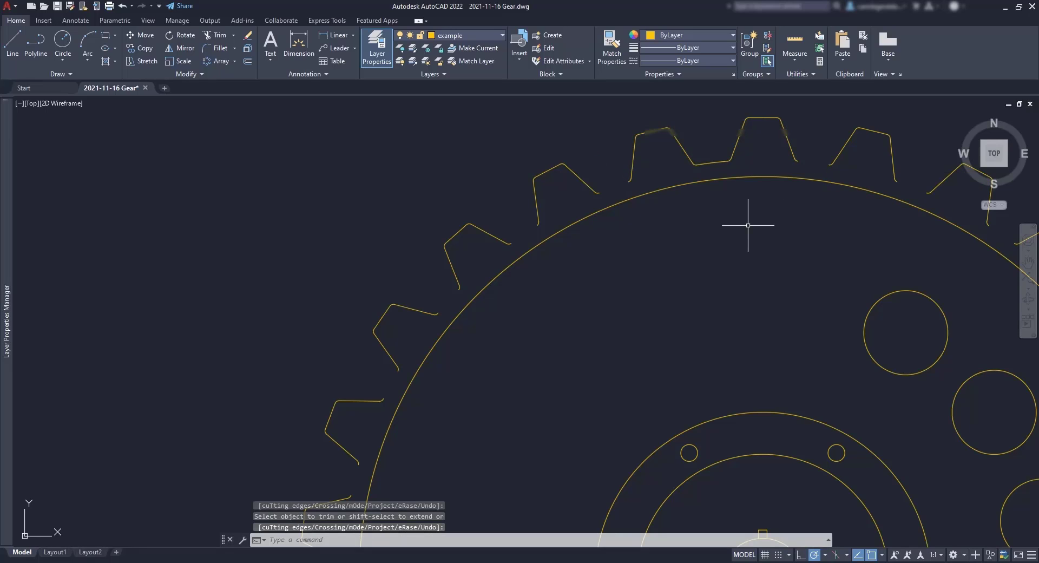
click(748, 225)
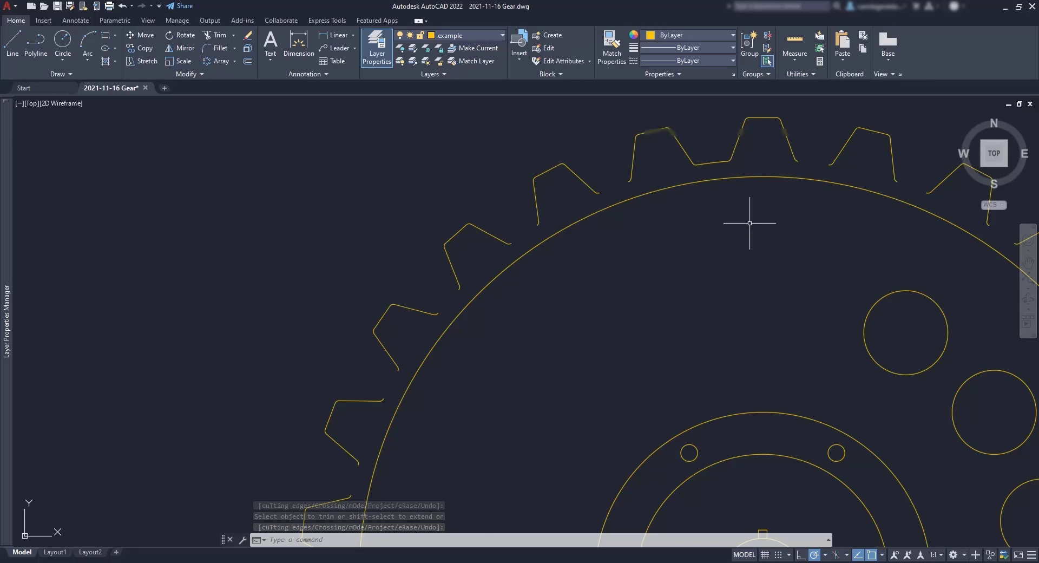
text(AR)
key(Down)
key(Return)
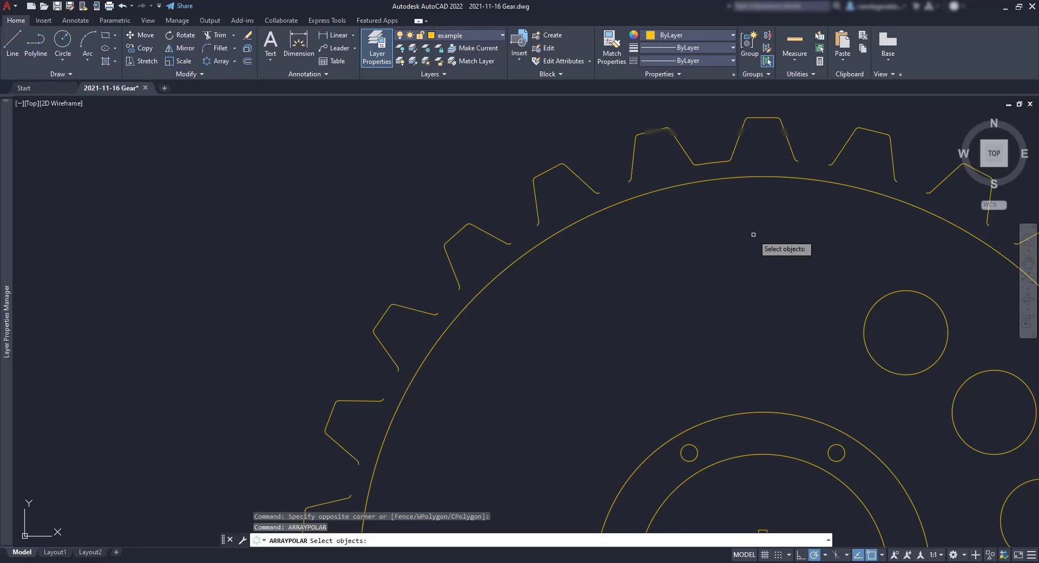
click(719, 161)
key(Return)
scroll(709, 165, down, 3)
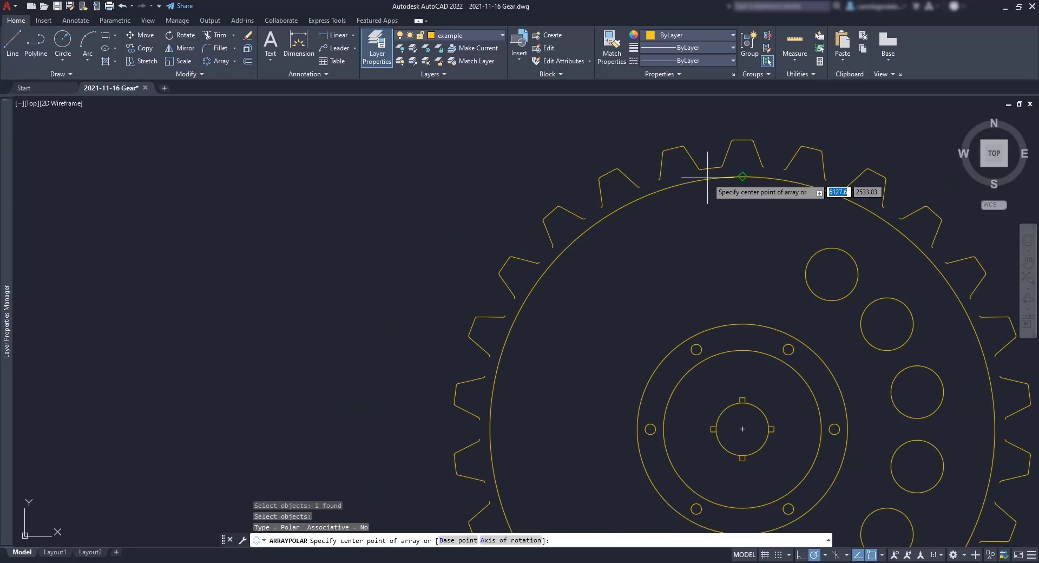
click(742, 429)
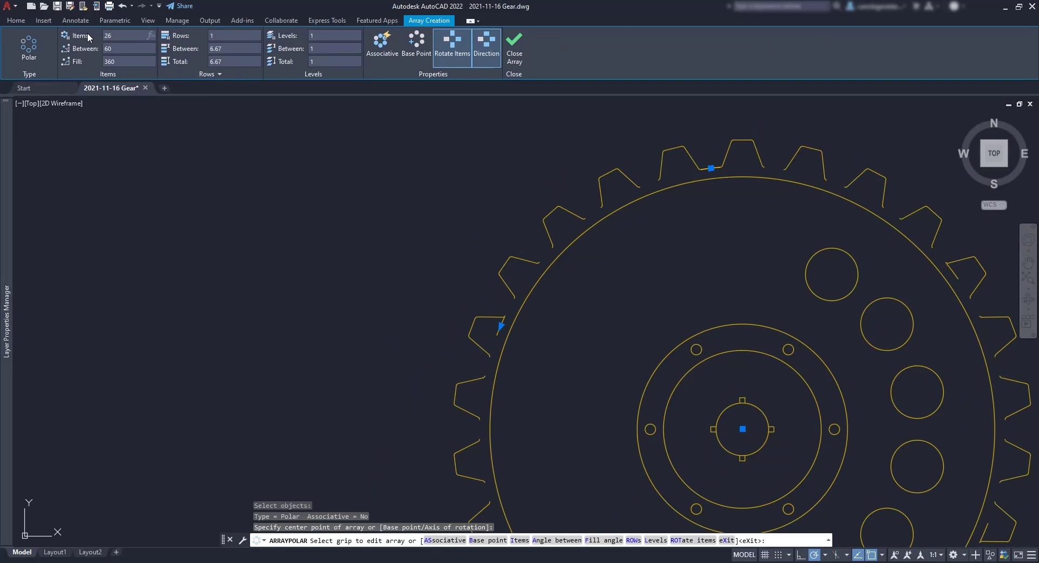
text(26)
key(Return)
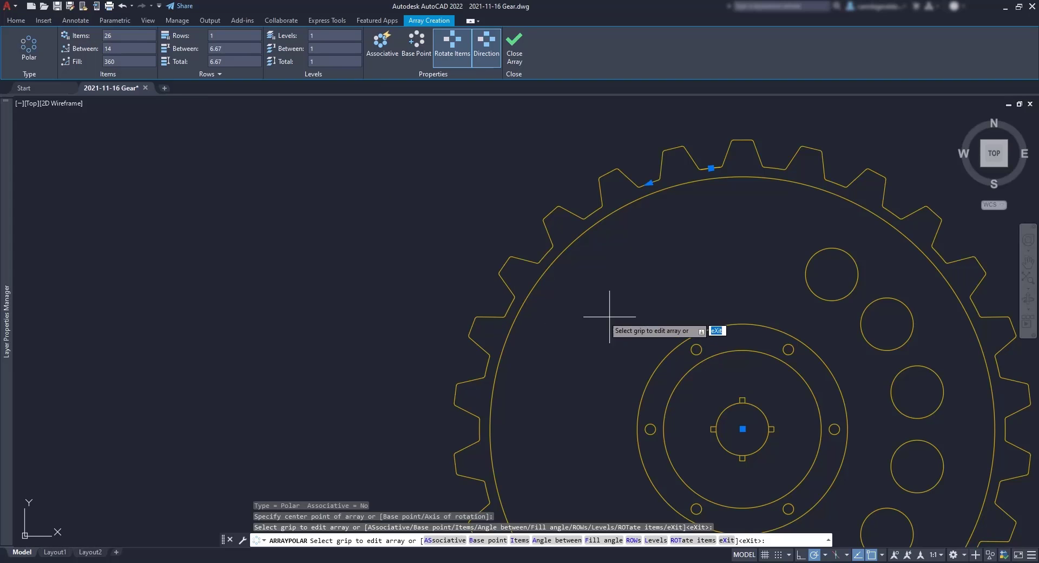
middle_drag(609, 317, 580, 221)
scroll(581, 218, down, 2)
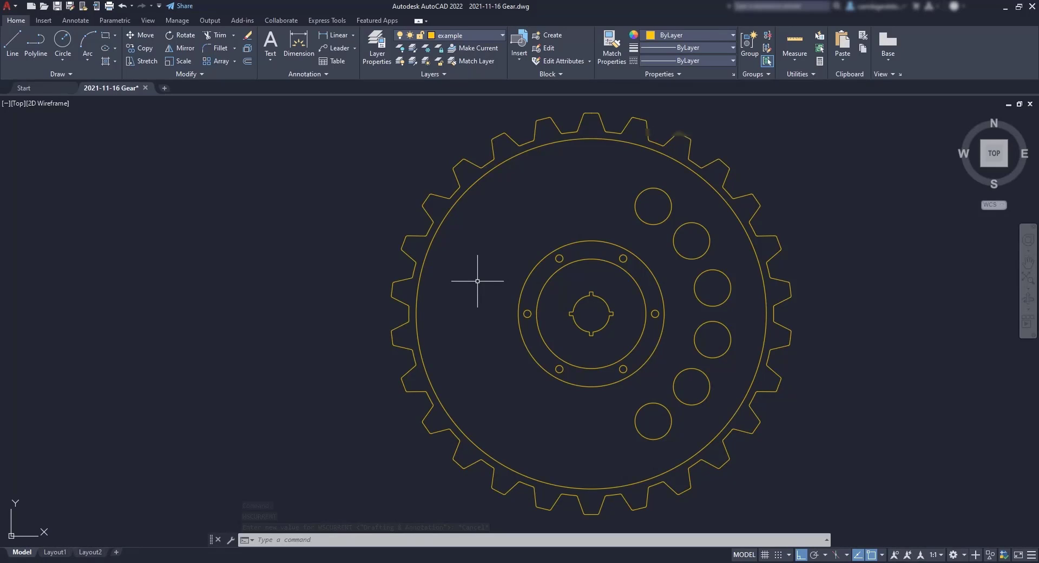
Step: Switch to the 3D Basics workspace and orbit the gear into a tilted three-dimensional view
click(953, 554)
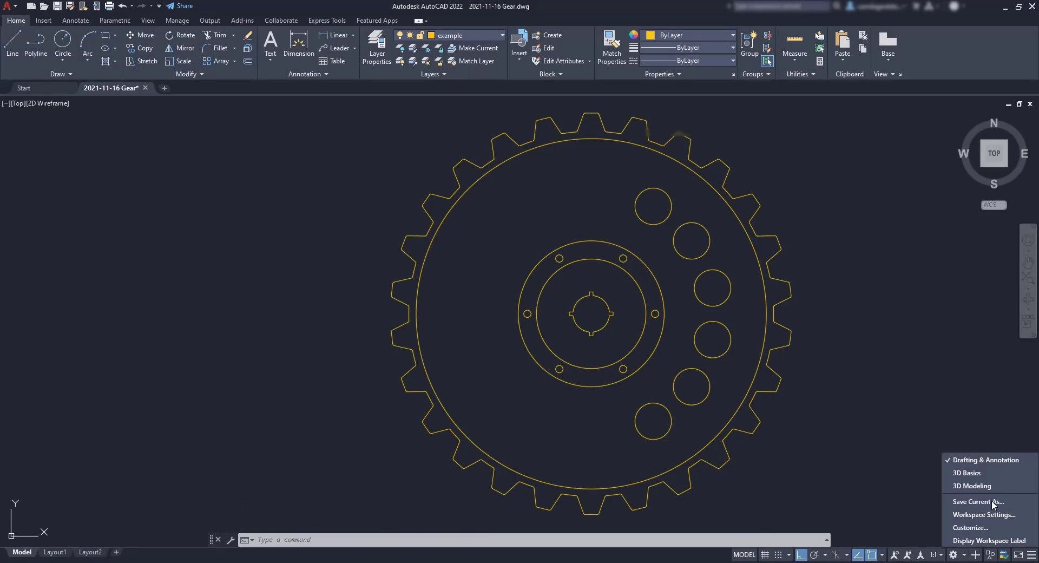
click(999, 474)
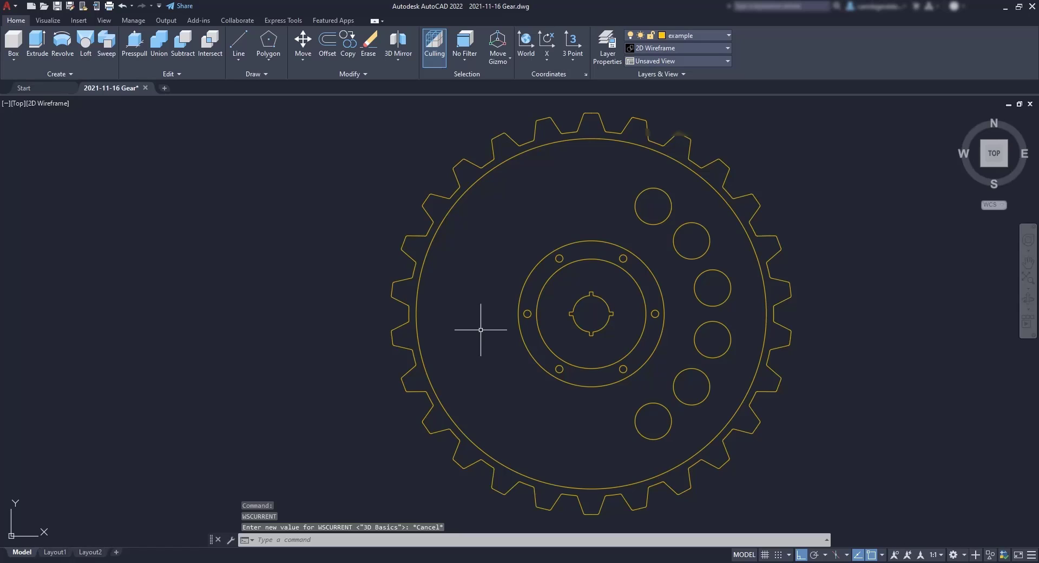
click(481, 330)
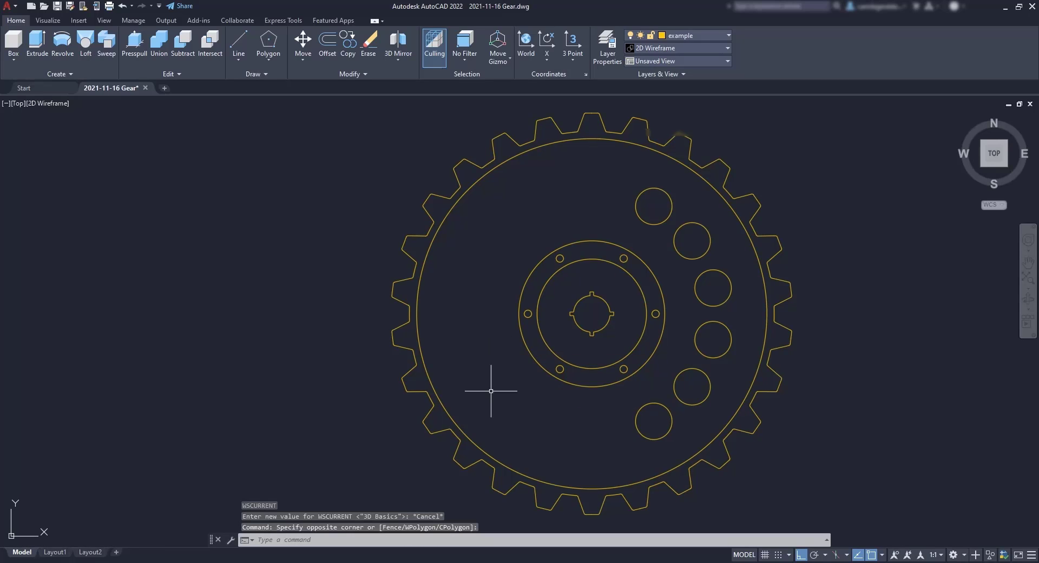
scroll(491, 390, up, 2)
shift+middle_drag(491, 390, 486, 297)
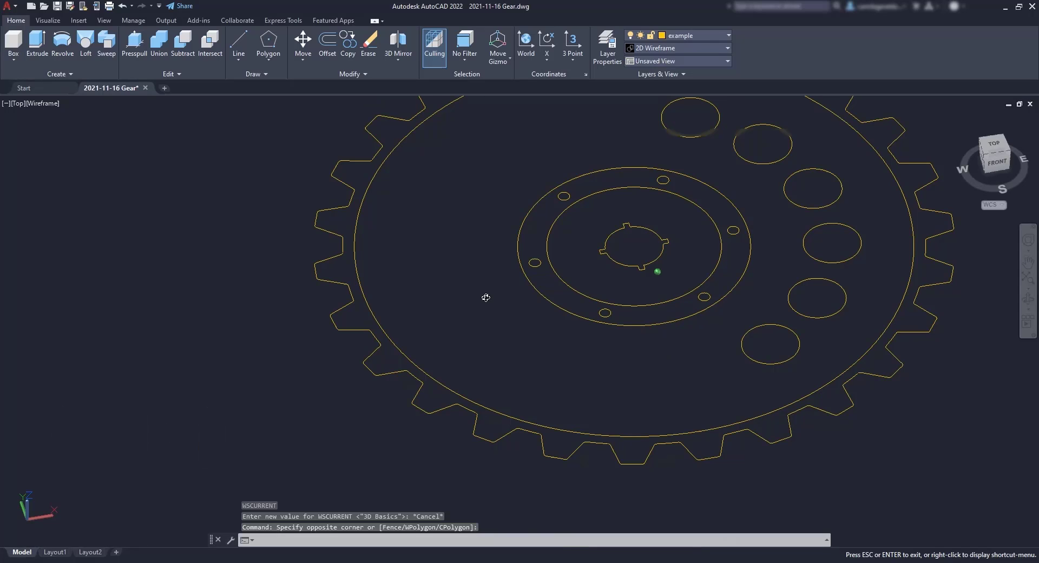
scroll(486, 297, down, 2)
key(Escape)
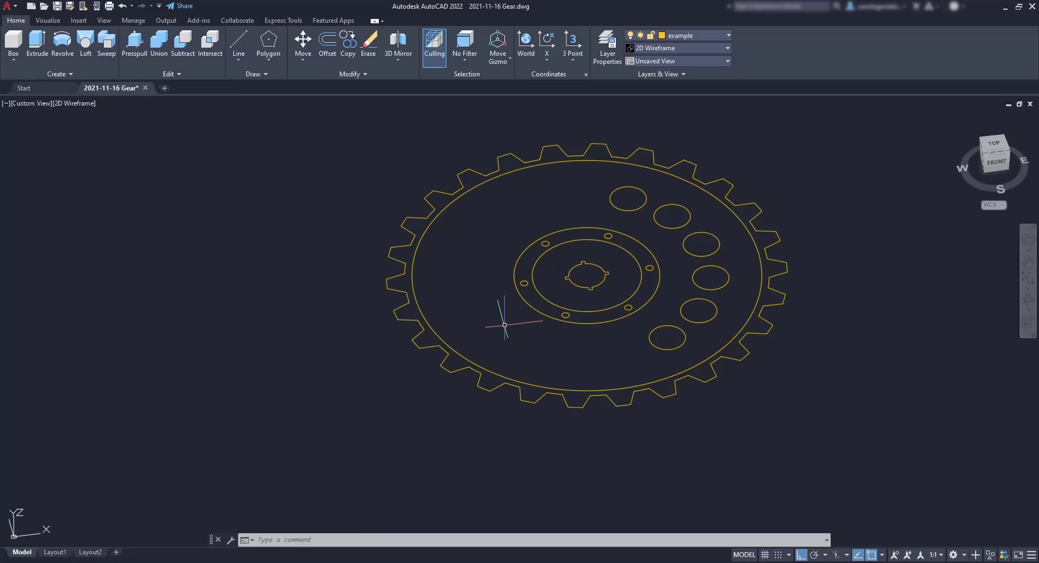
Step: Presspull the toothed outer ring between the teeth outline and the large circle to a height of 50
click(136, 44)
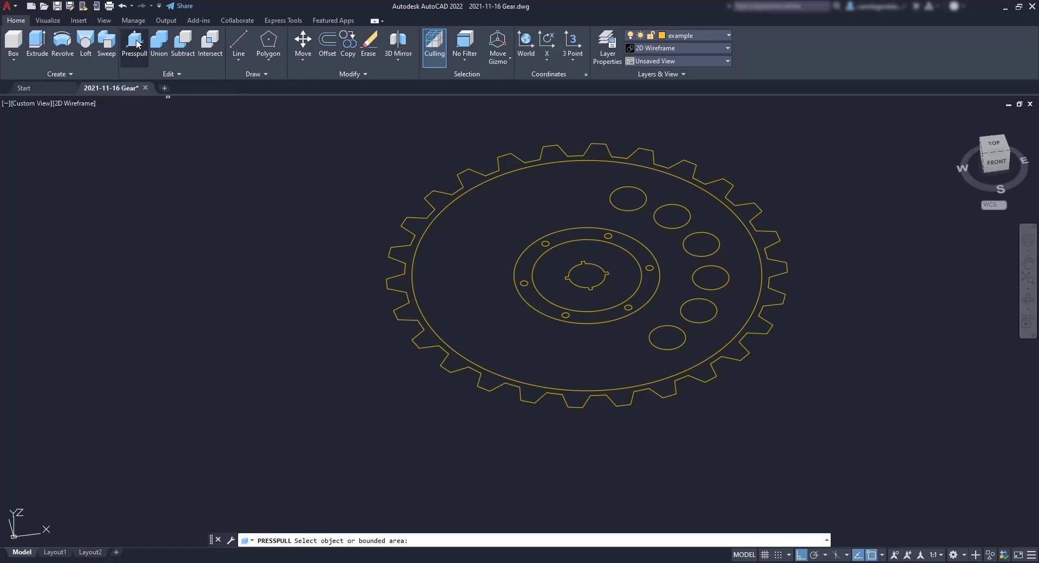
click(420, 229)
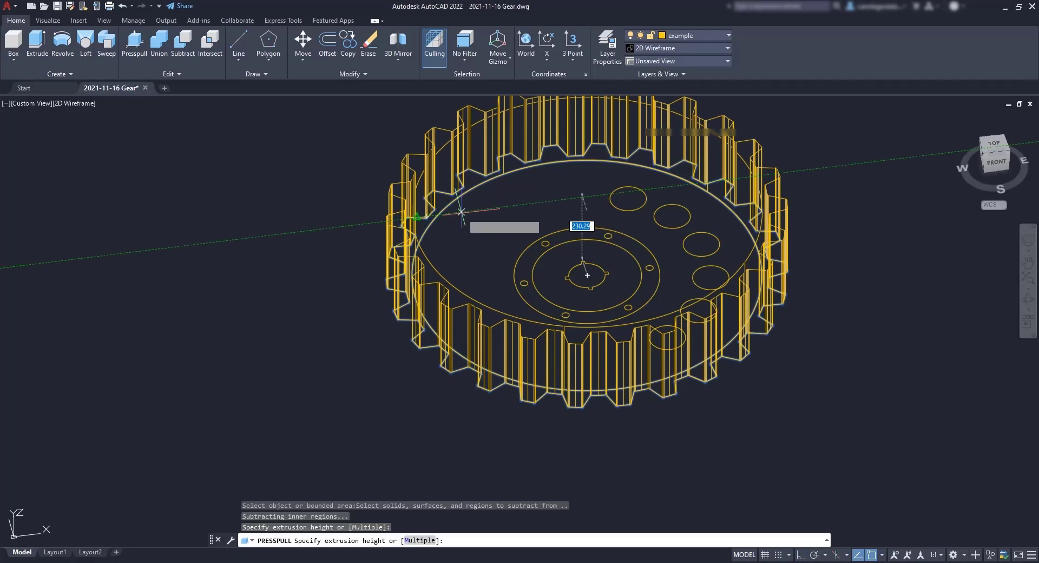
text(50)
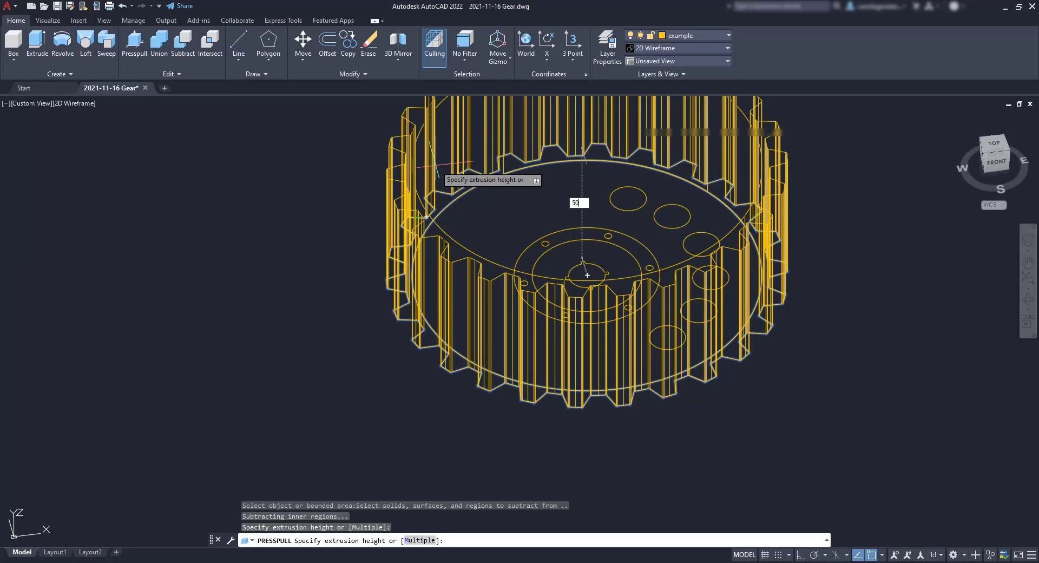
key(Return)
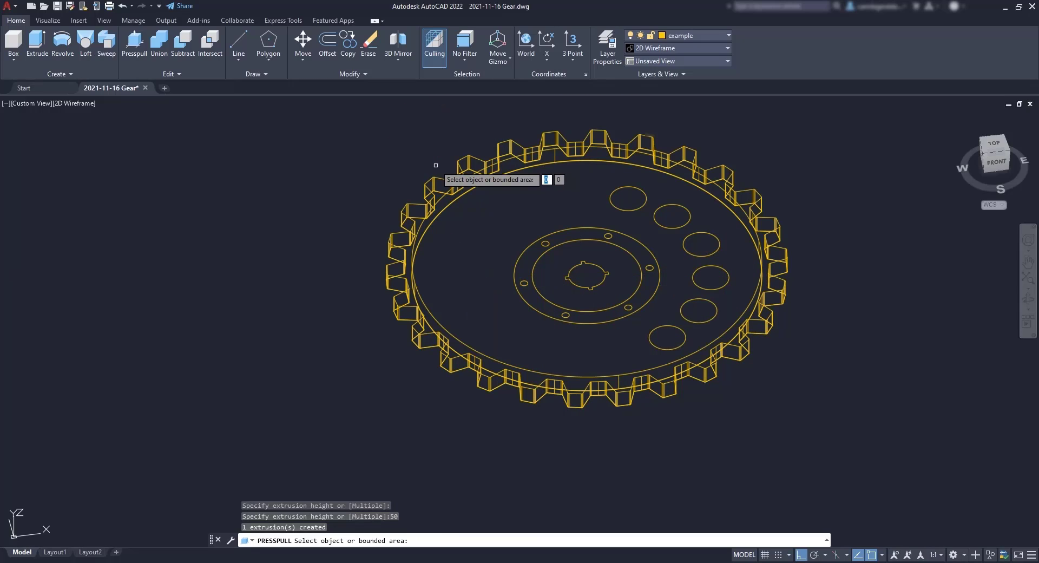
Step: Apply the X-Ray visual style and presspull the disc area around the six larger holes to a height of 40
click(711, 49)
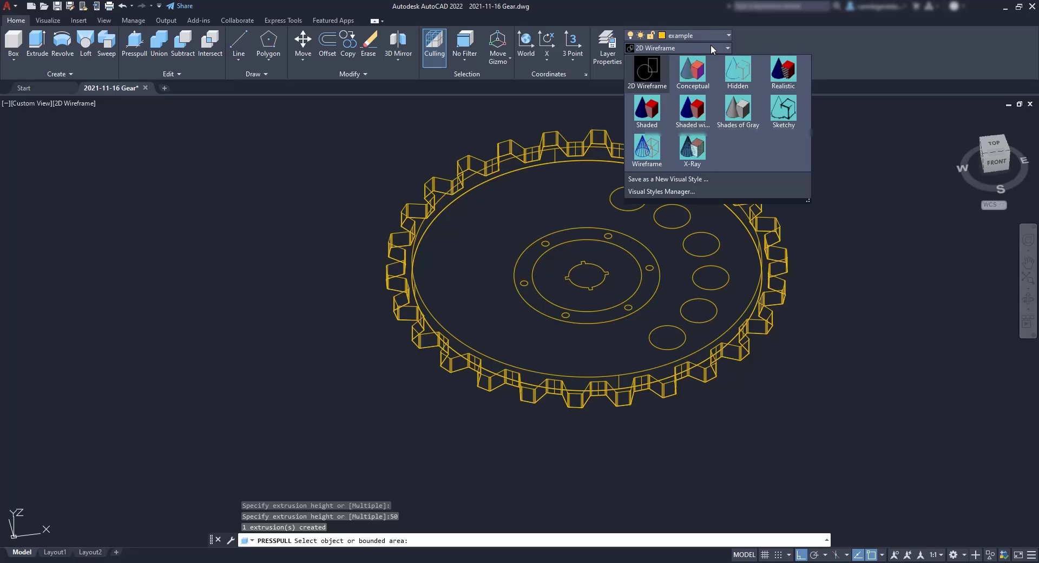
click(693, 149)
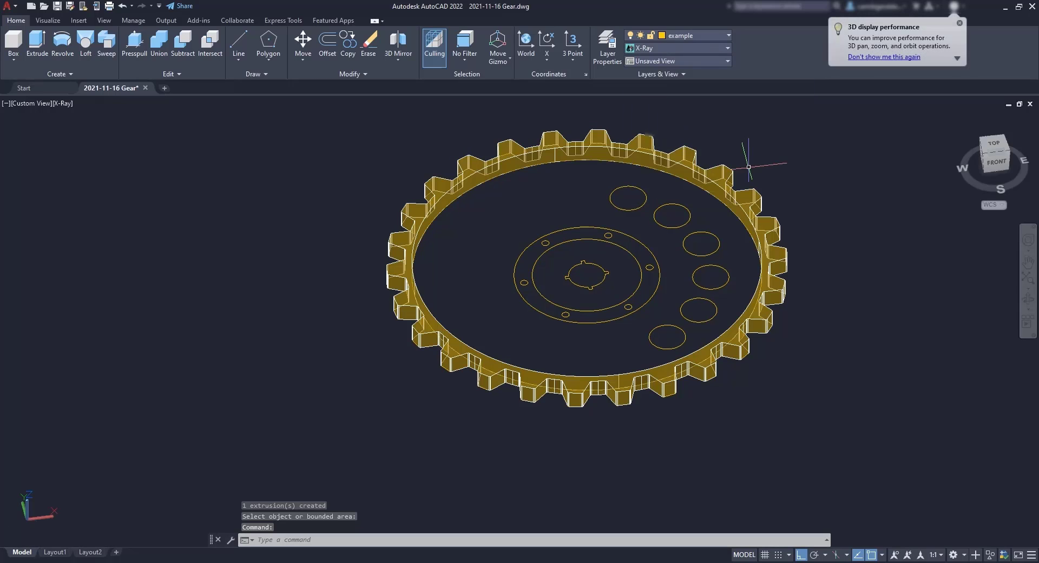
click(139, 48)
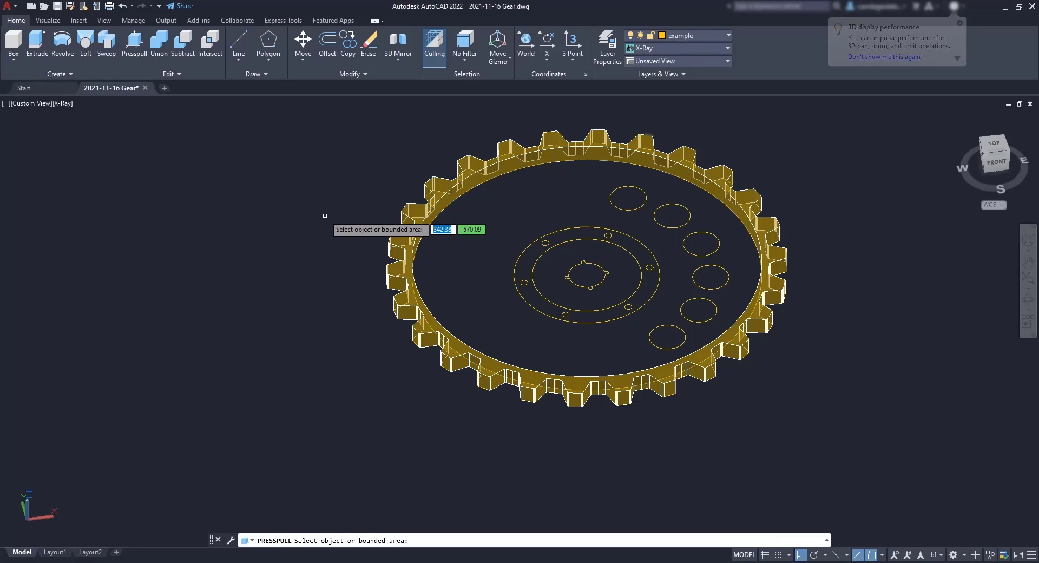
click(483, 239)
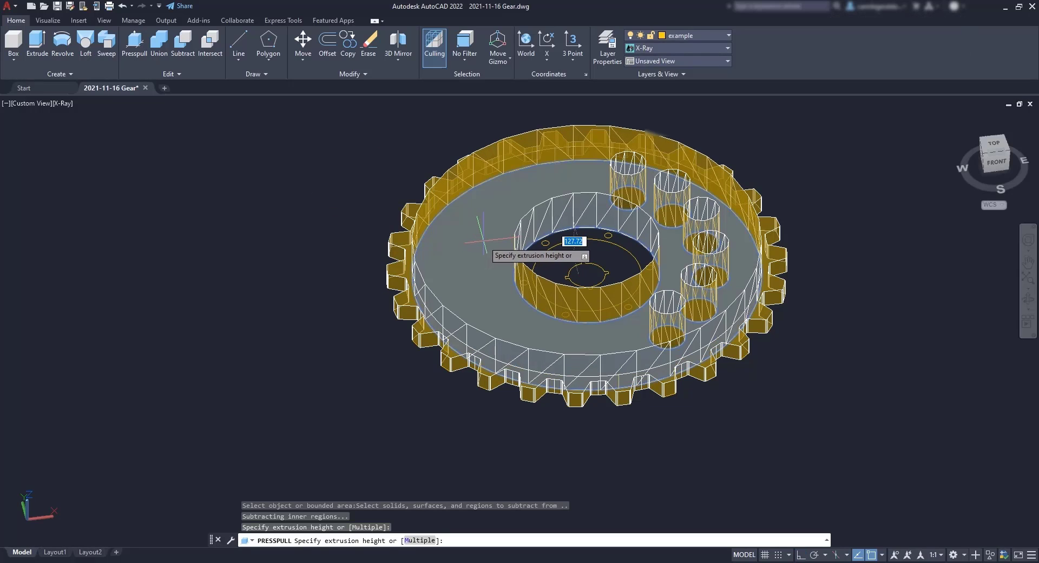
text(40)
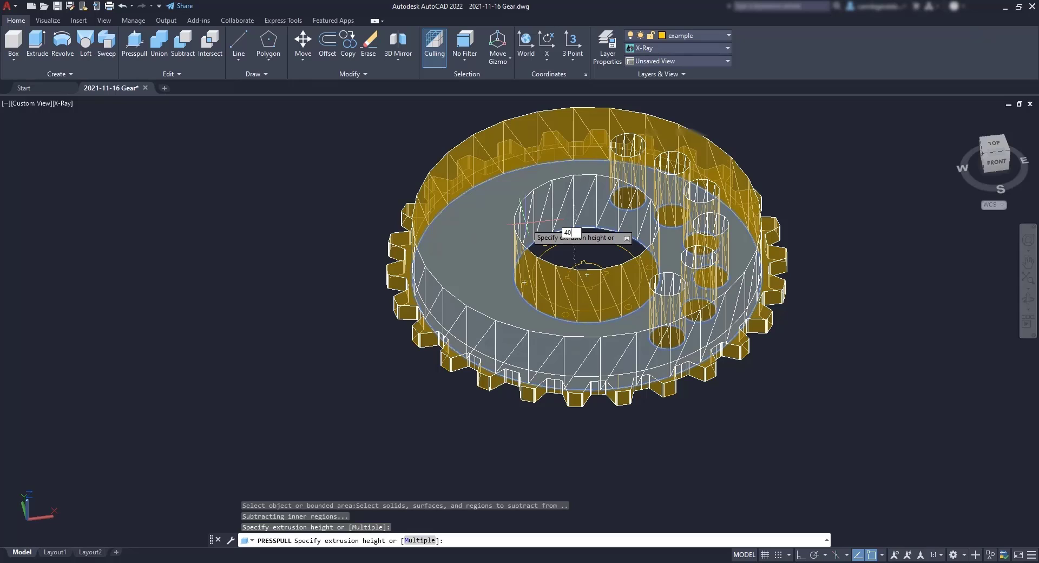
key(Return)
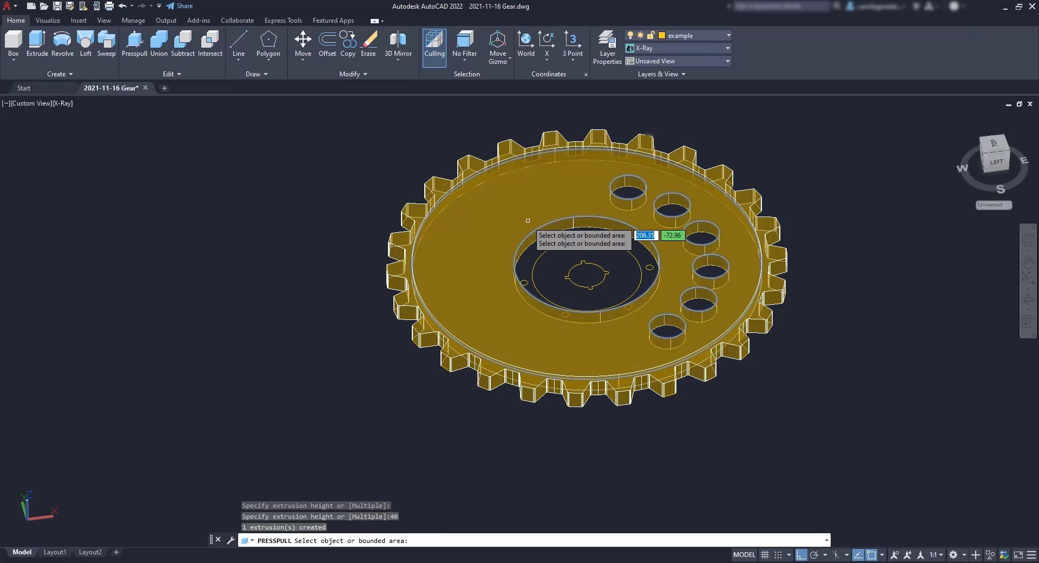
Step: Presspull the hub ring containing the six small bolt holes to a height of 50
click(532, 254)
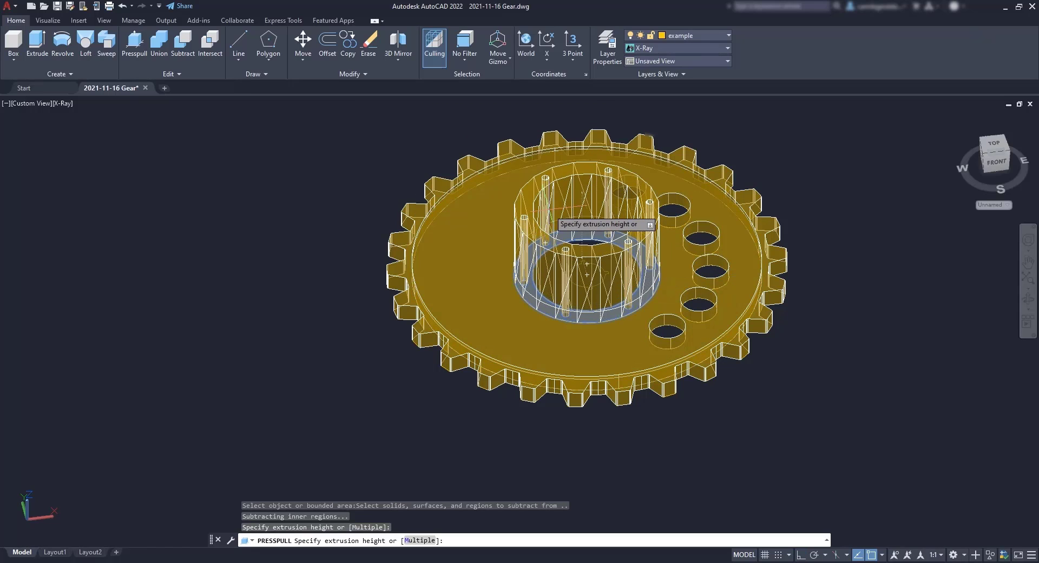
text(50)
key(Return)
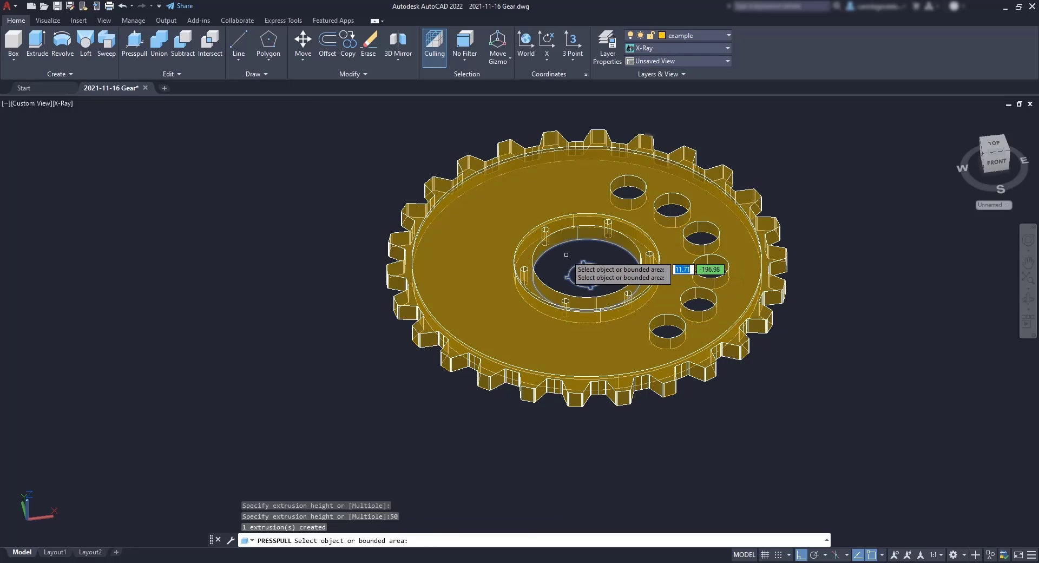
Step: Presspull the inner hub area around the four-keyway bore to a height of 40
click(588, 264)
text(40)
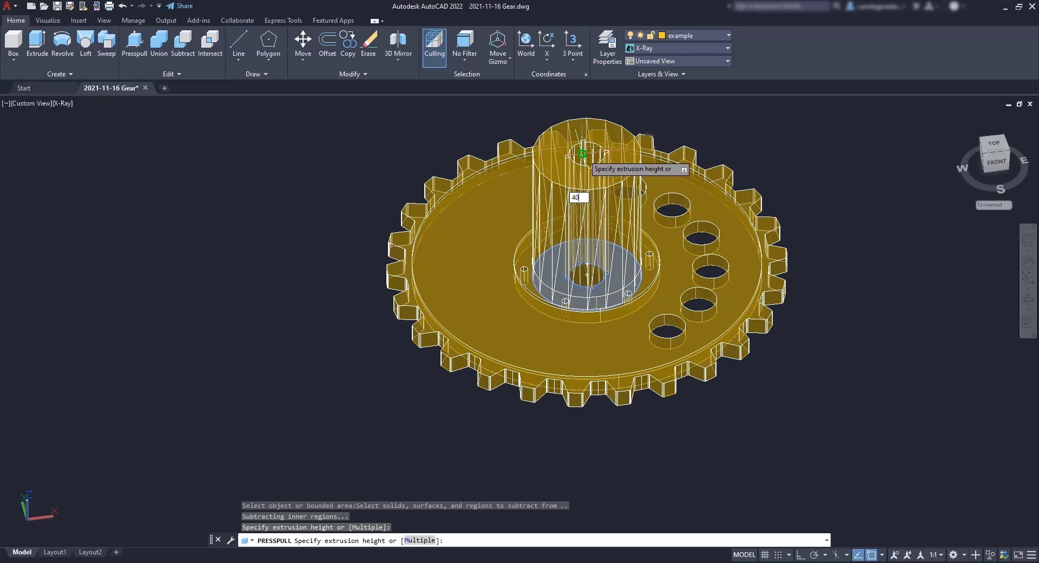
key(Return)
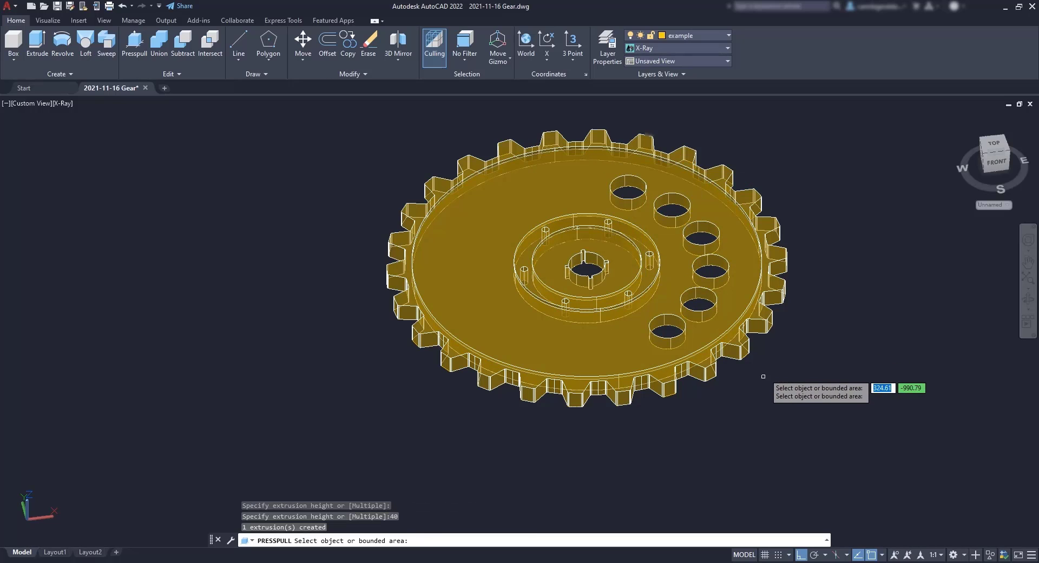
middle_drag(768, 387, 759, 374)
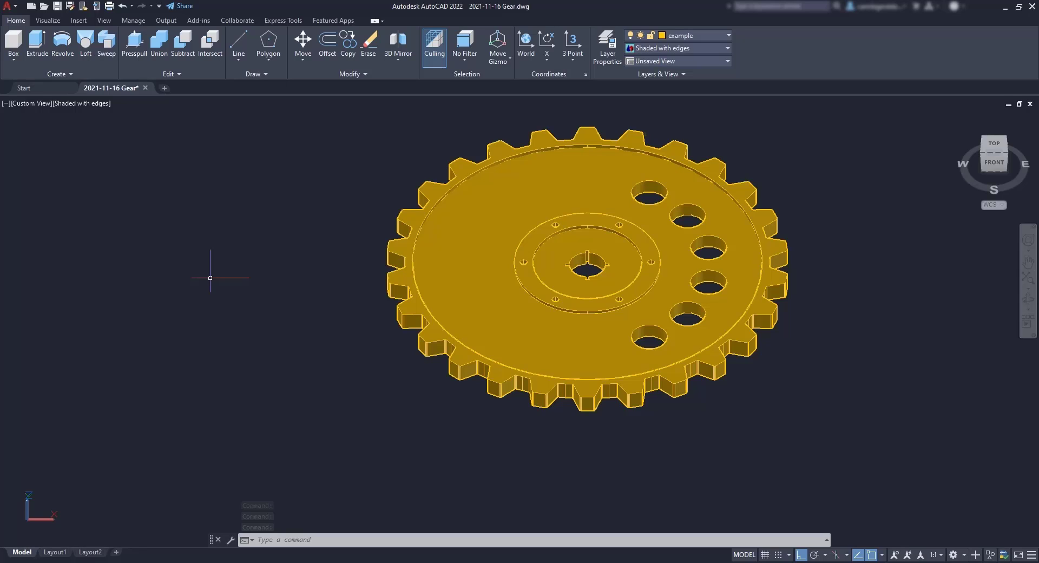
Step: Switch to the Front view and frame the extruded gear's side profile
click(23, 108)
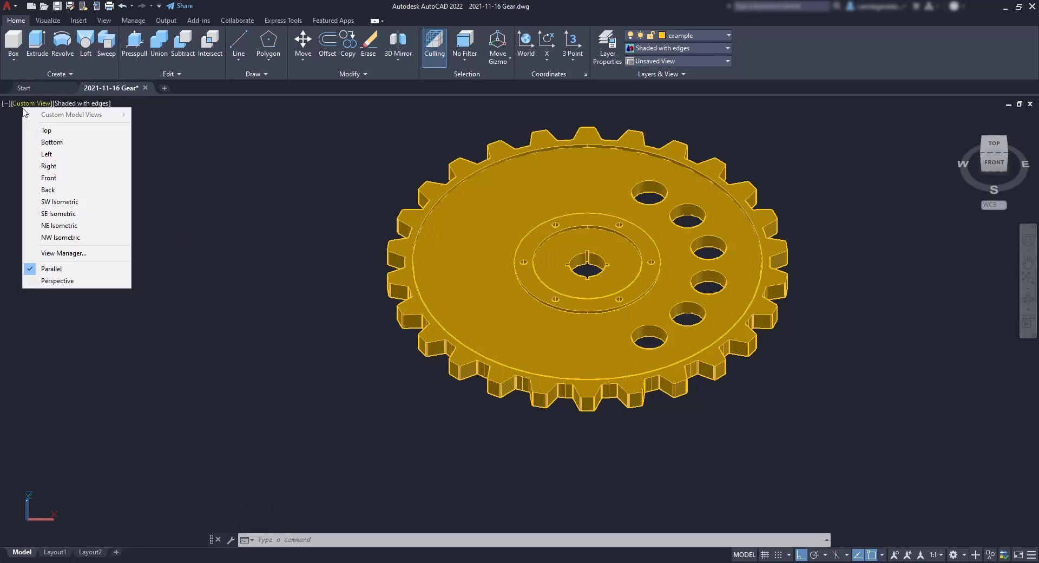
click(51, 179)
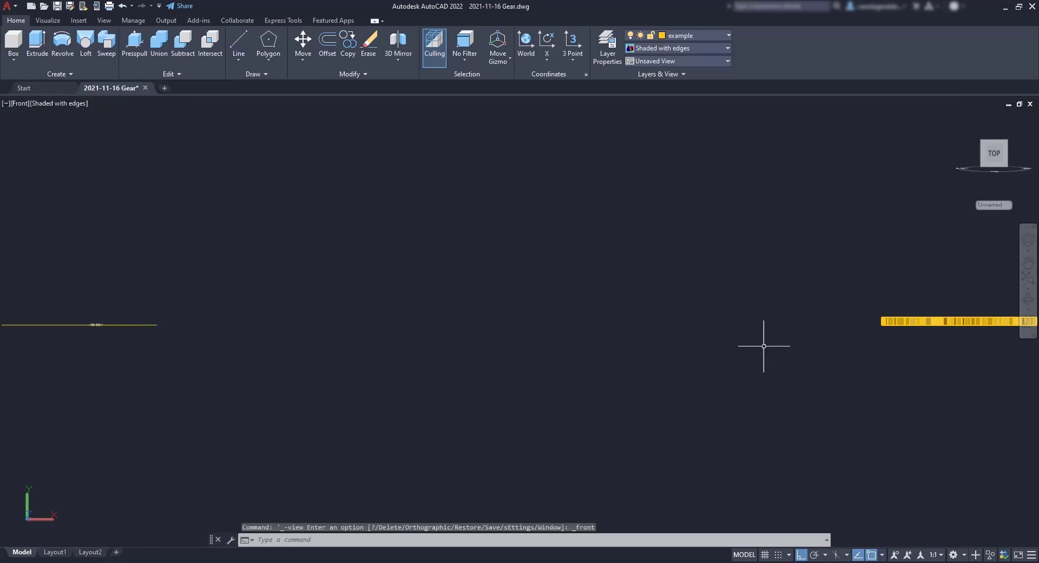
middle_drag(837, 356, 619, 343)
key(Escape)
scroll(725, 322, up, 6)
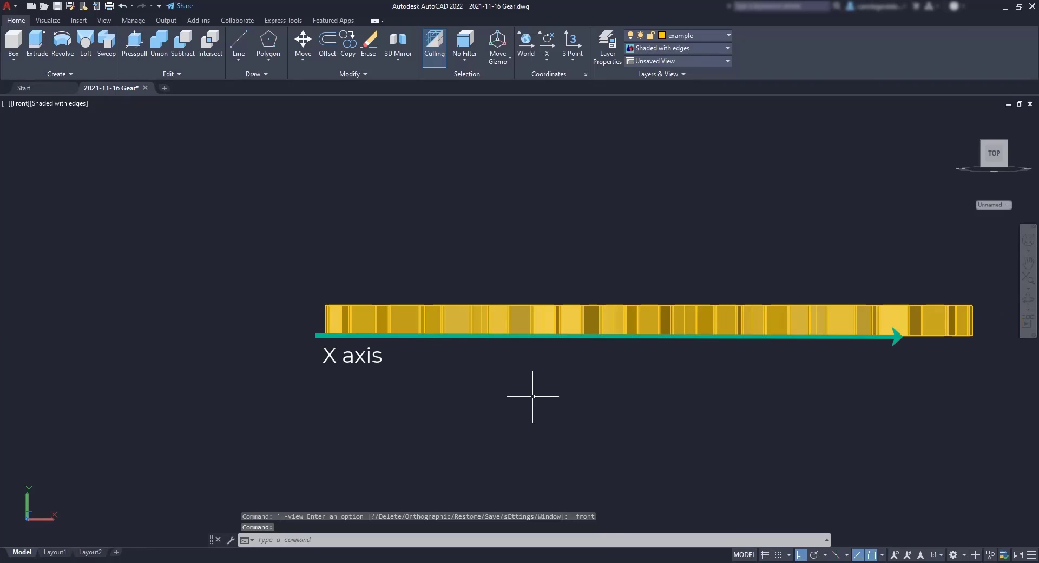
Step: Mirror the whole extruded gear in the Front view about its horizontal base edge, keeping the source objects
click(1011, 399)
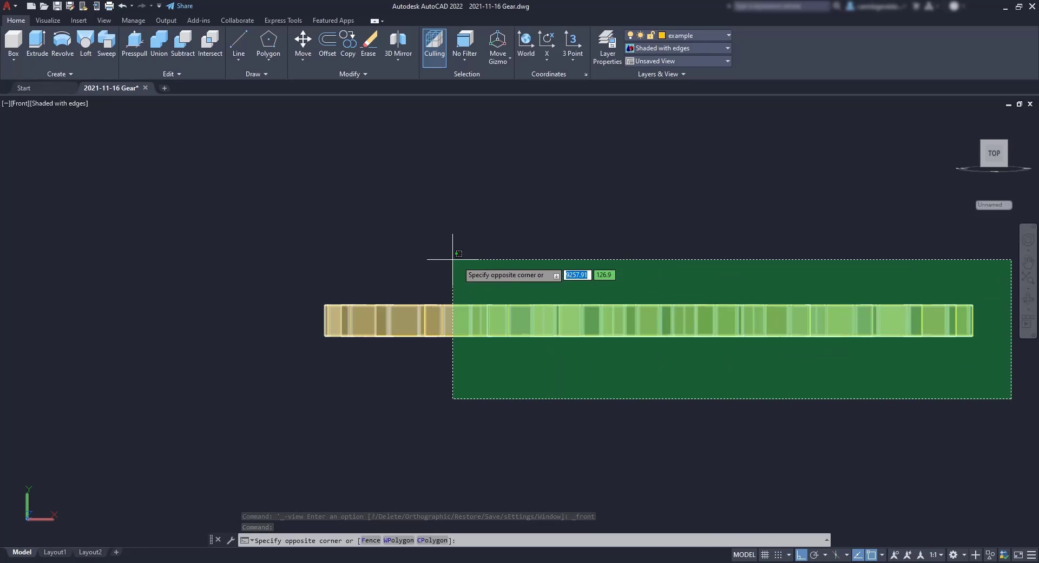
click(257, 244)
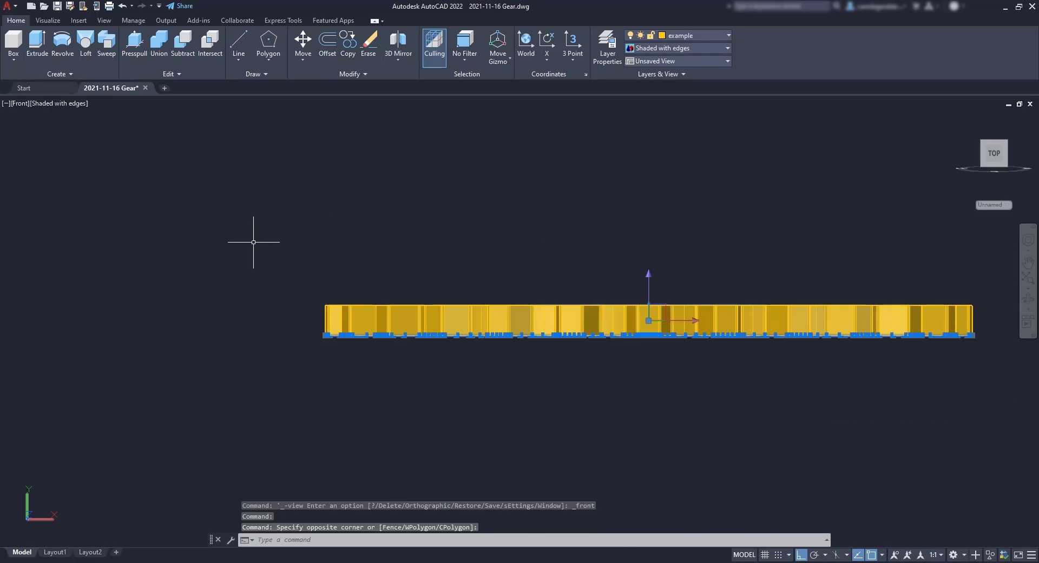
text(m)
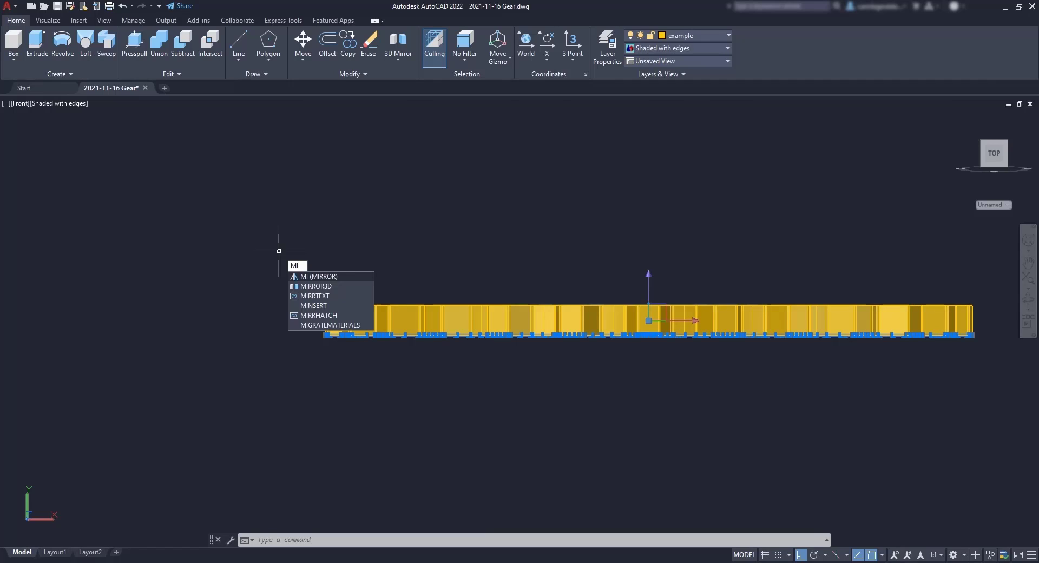
text(i)
key(Return)
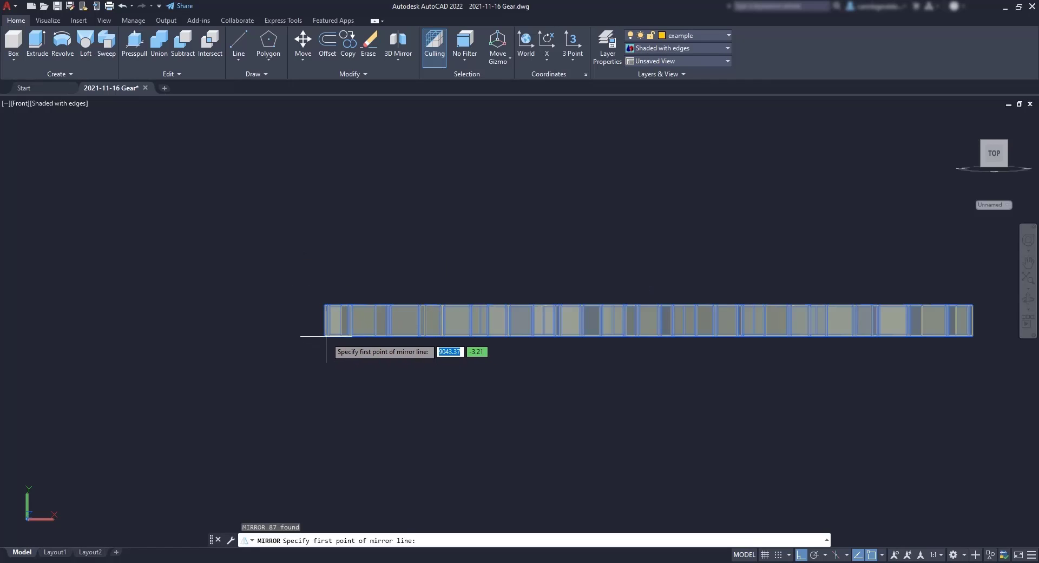
scroll(233, 348, up, 4)
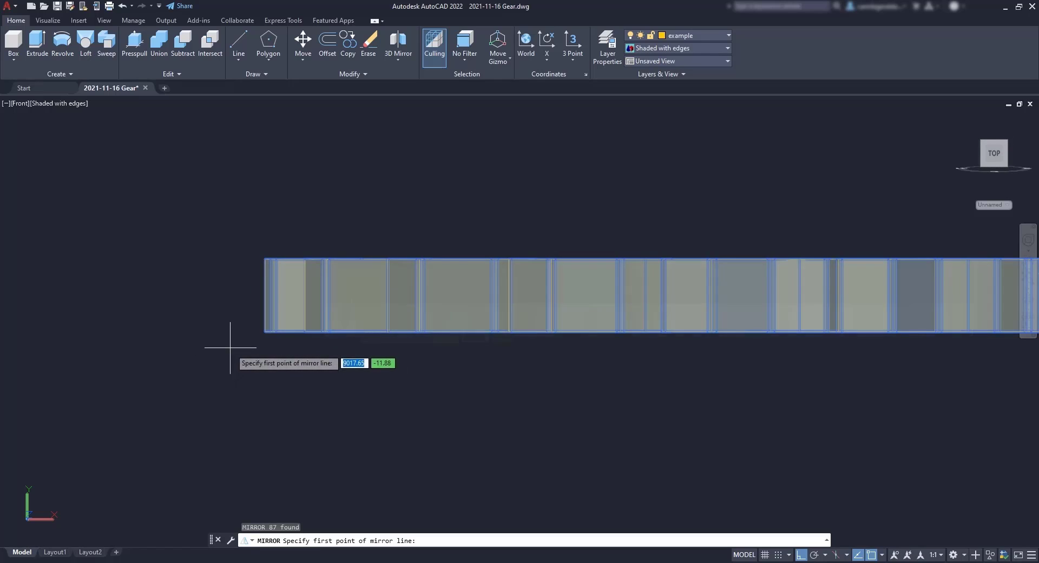
scroll(246, 341, up, 3)
scroll(278, 328, up, 3)
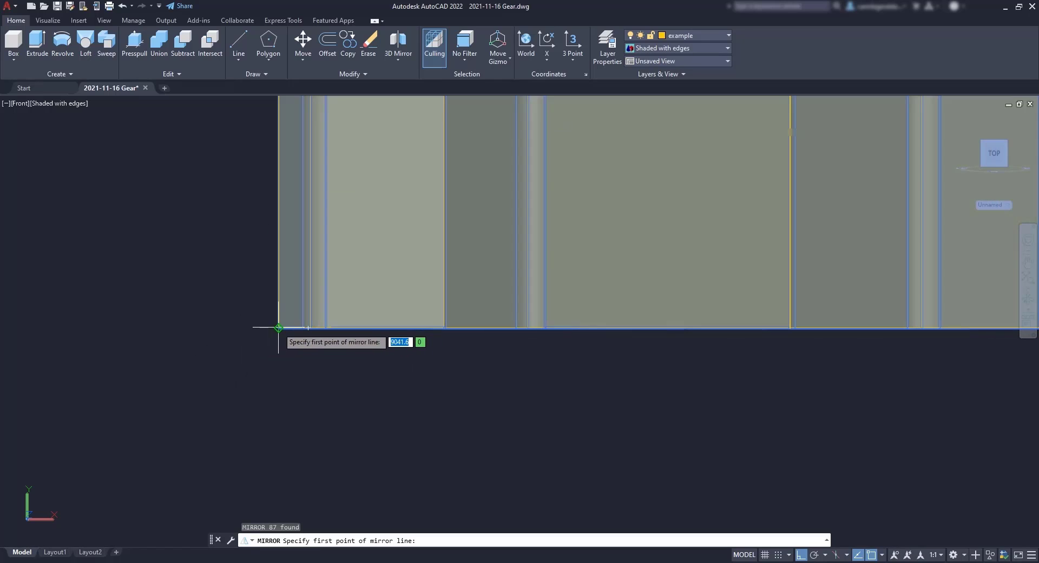
scroll(278, 327, up, 3)
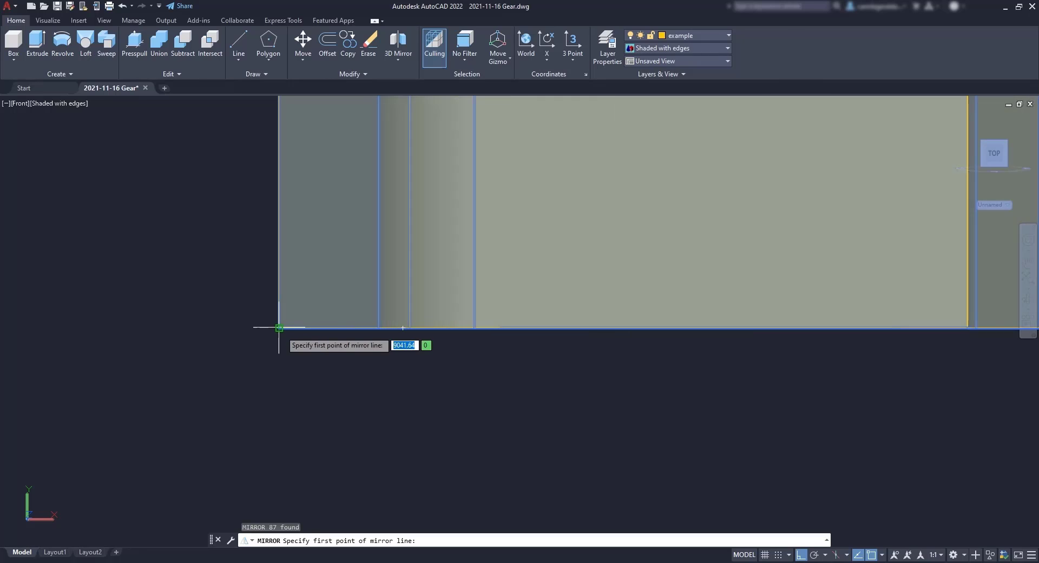
click(278, 327)
scroll(315, 386, down, 5)
scroll(315, 387, down, 4)
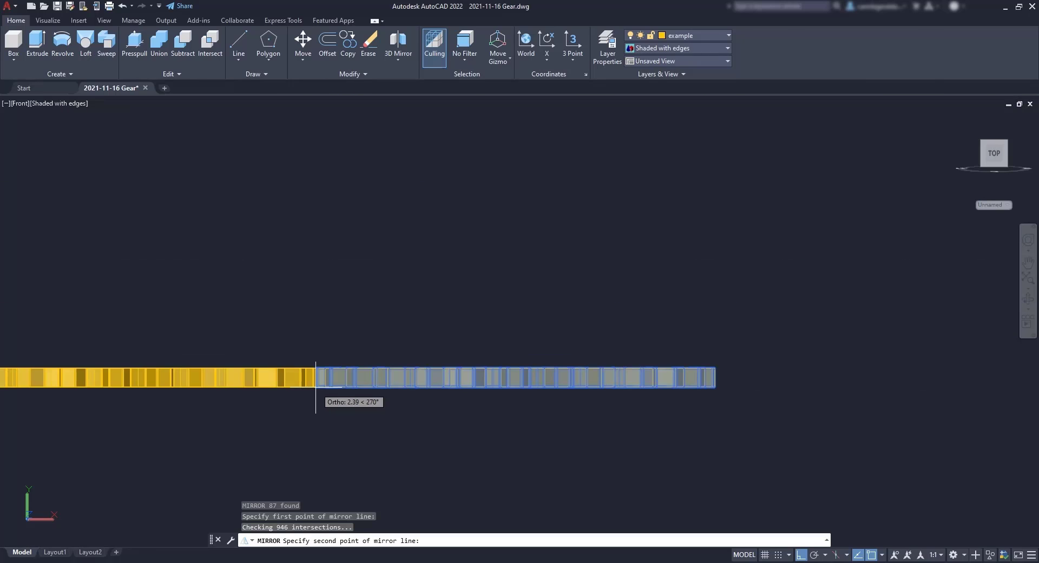
click(803, 386)
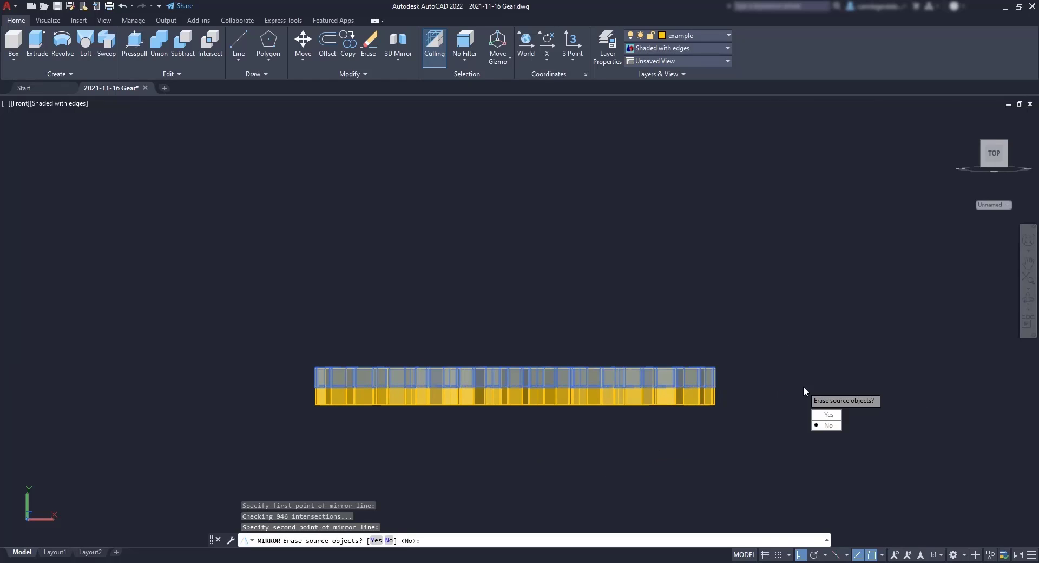
key(Return)
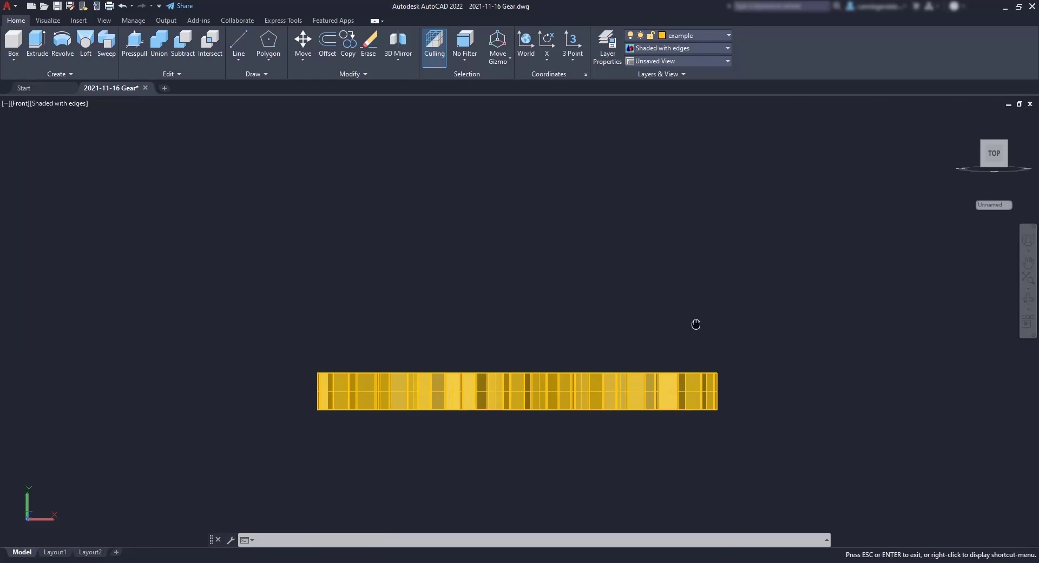
Step: Unite all the original and mirrored gear solids into a single 3D solid with Union
mouse_move(696, 324)
middle_down()
mouse_move(701, 275)
mouse_move(696, 304)
middle_up()
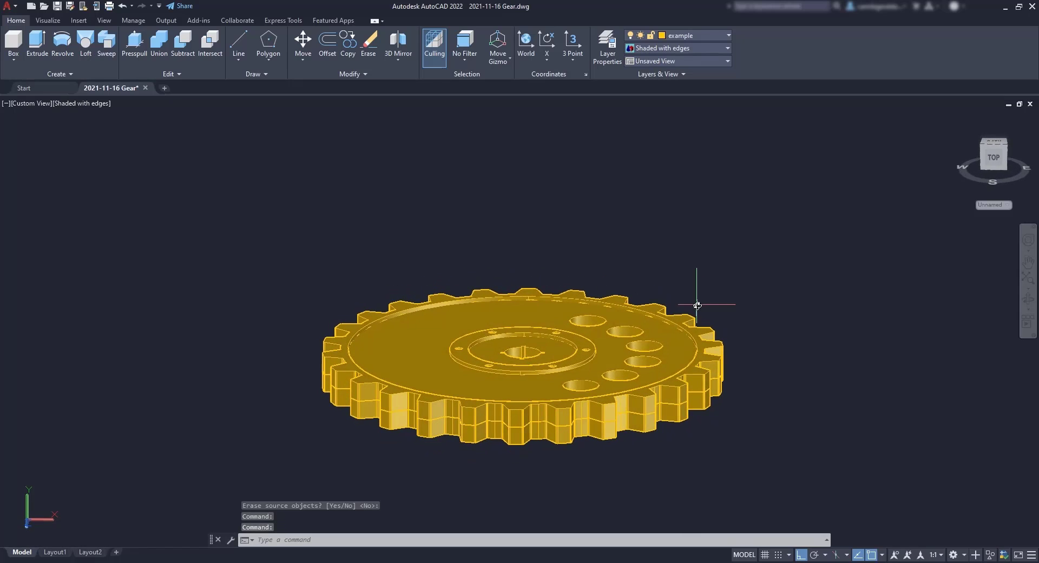
click(650, 424)
key(Escape)
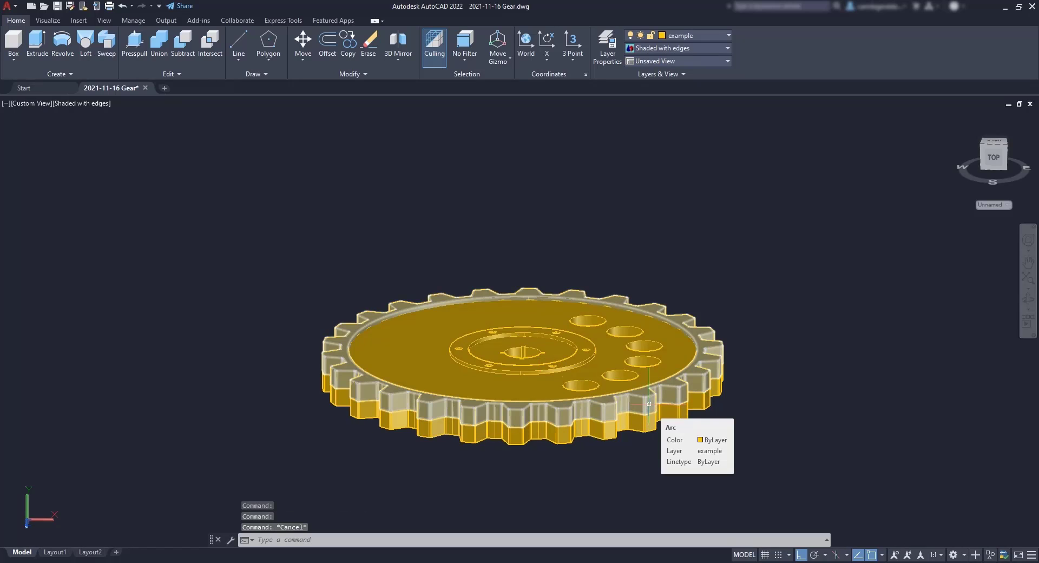
click(204, 205)
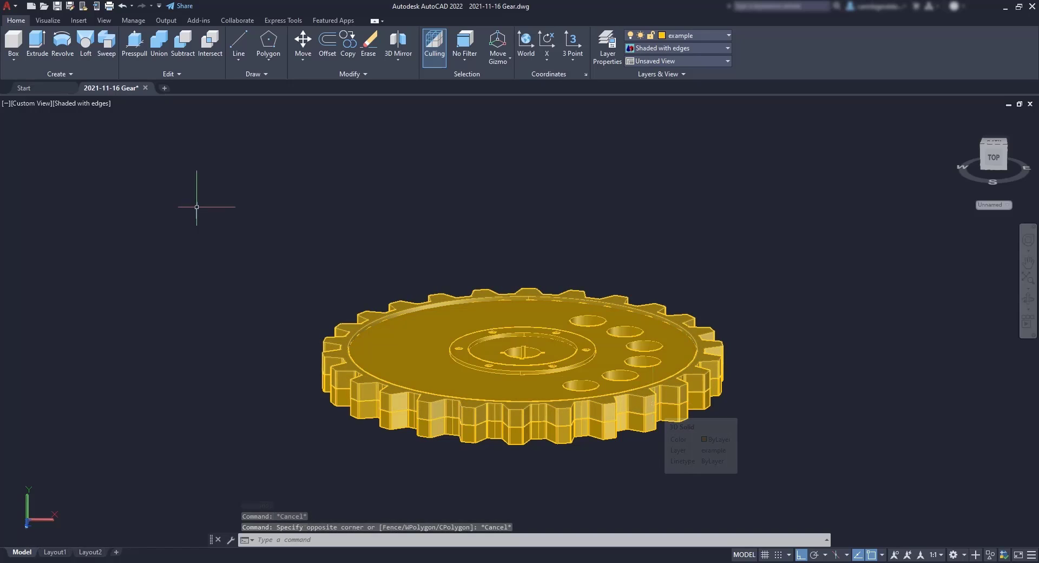
key(Escape)
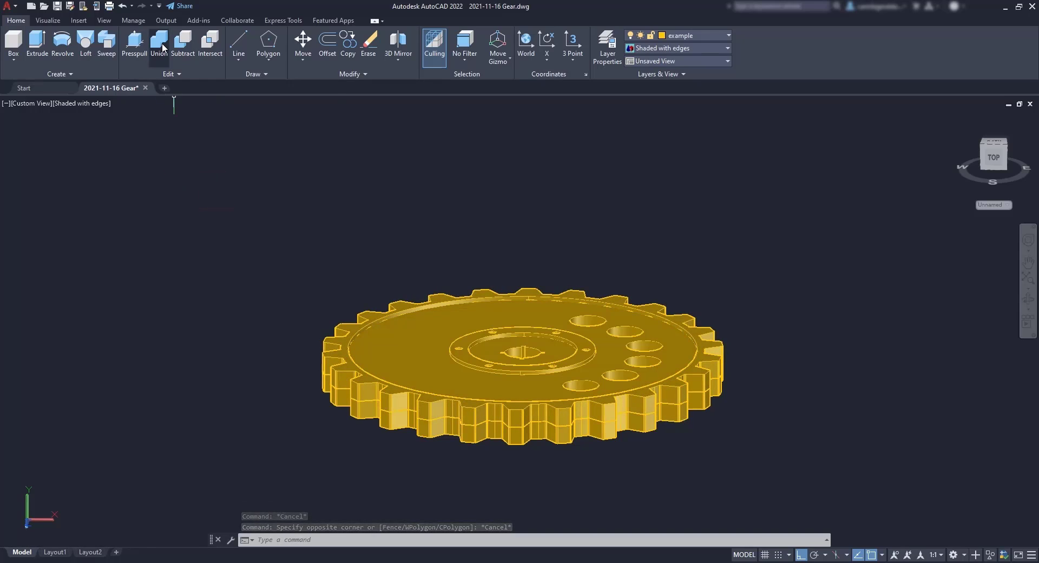
click(162, 47)
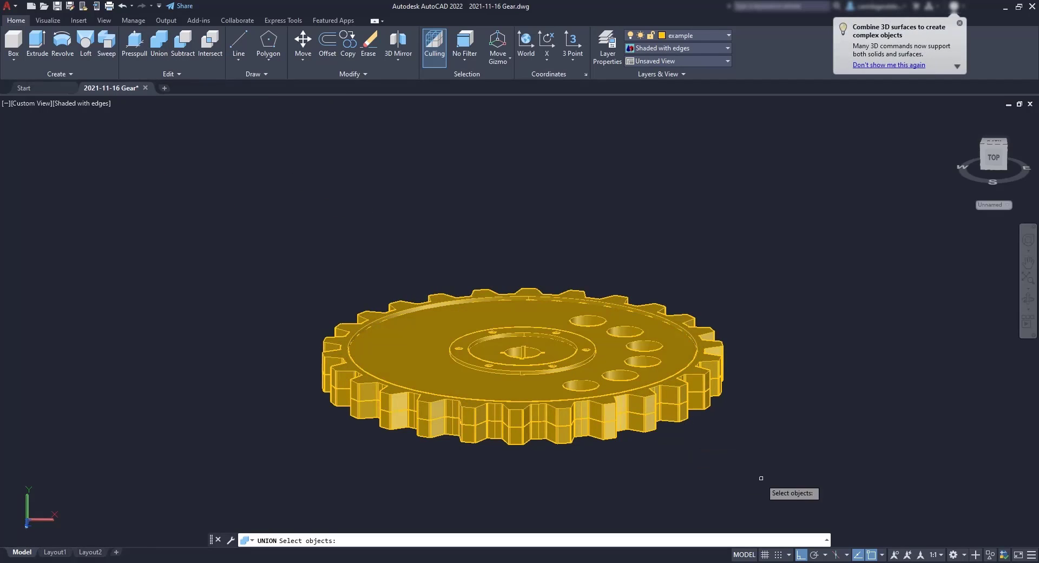
click(786, 480)
click(285, 255)
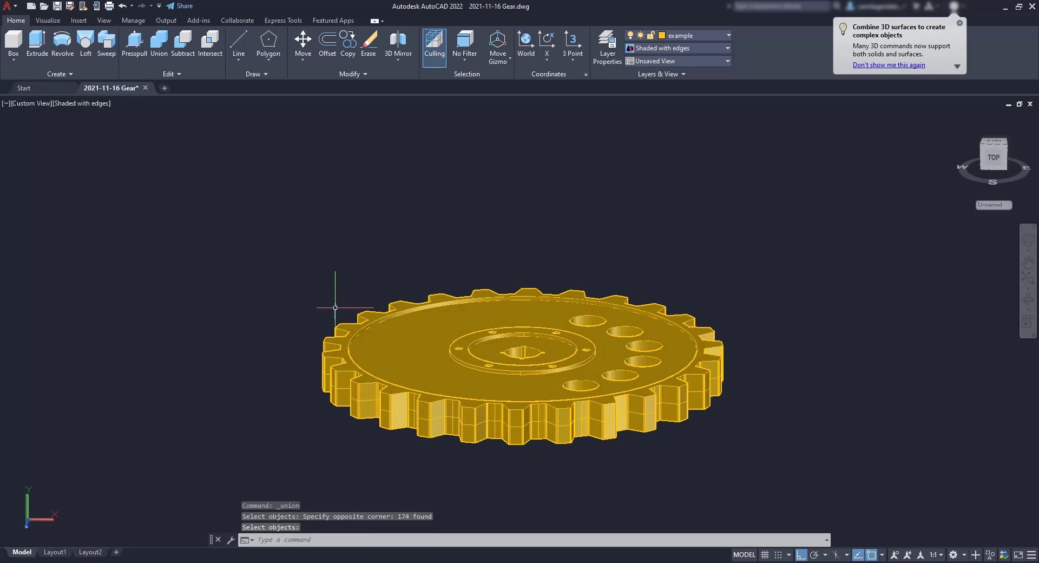
scroll(392, 349, up, 7)
key(Return)
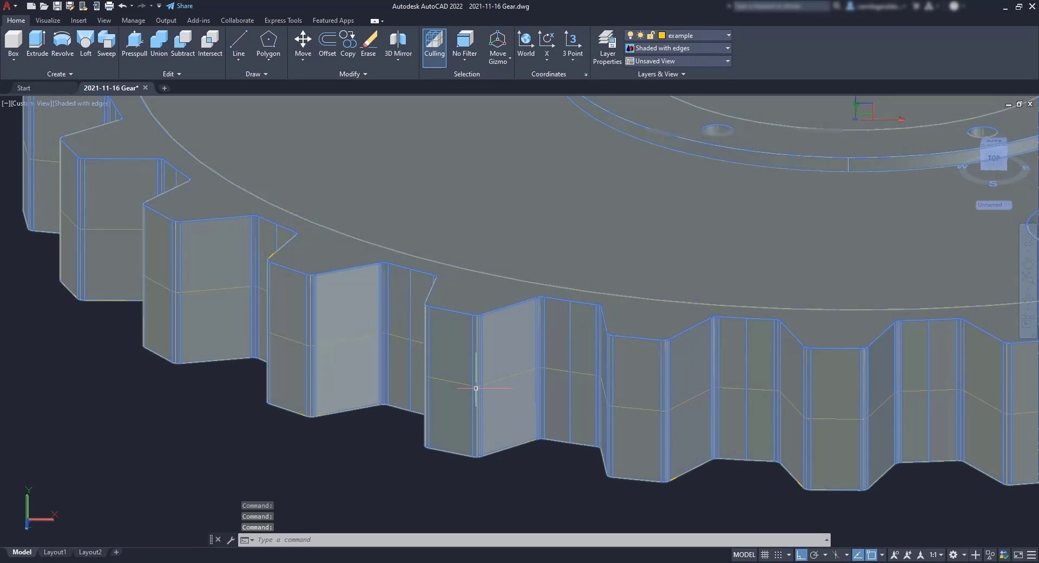
Step: Move the united gear solid horizontally along the X axis, clear of its 2D outline
key(ctrl+a)
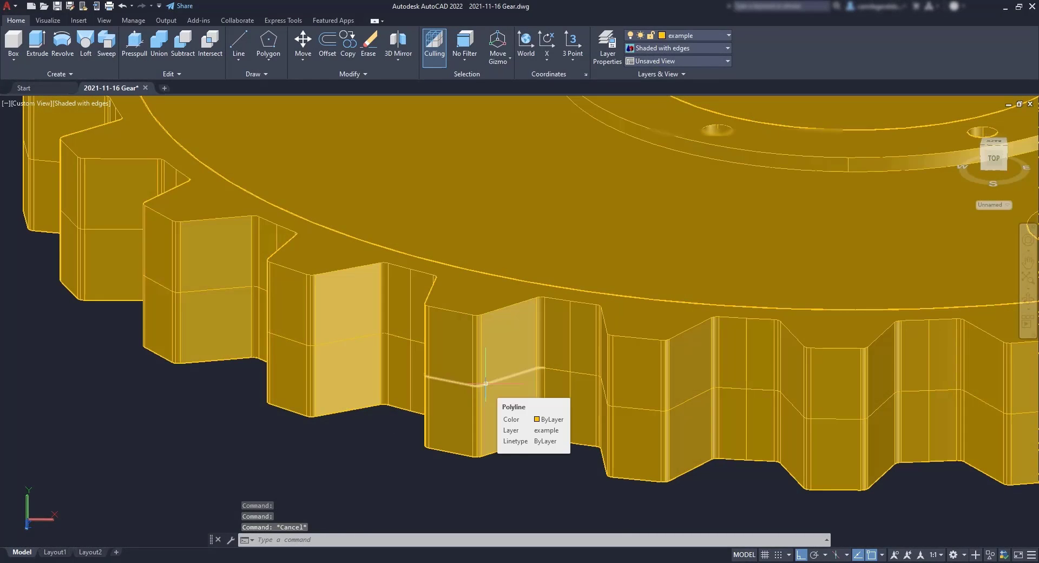
scroll(486, 383, down, 8)
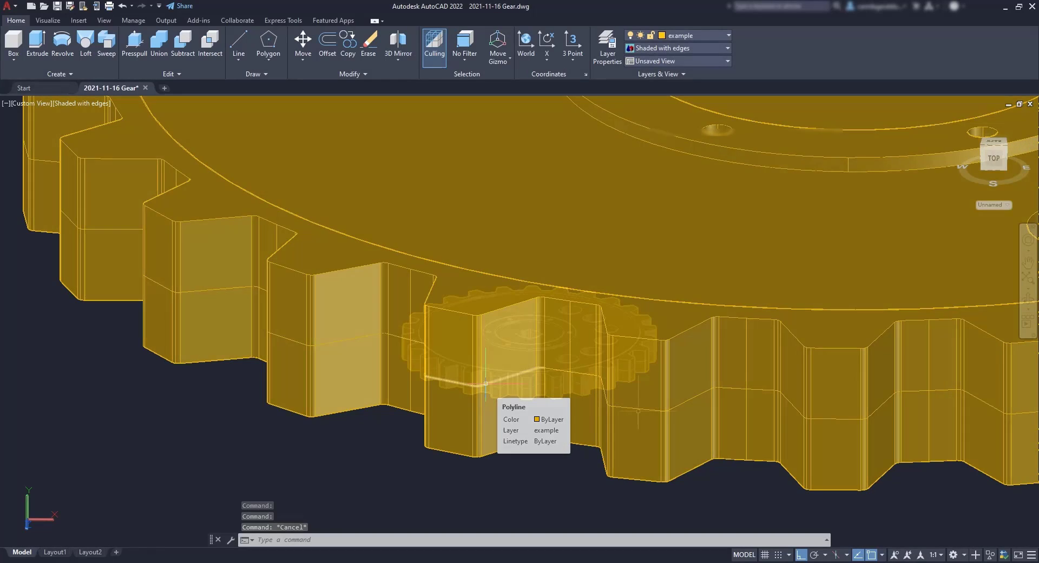
text(M)
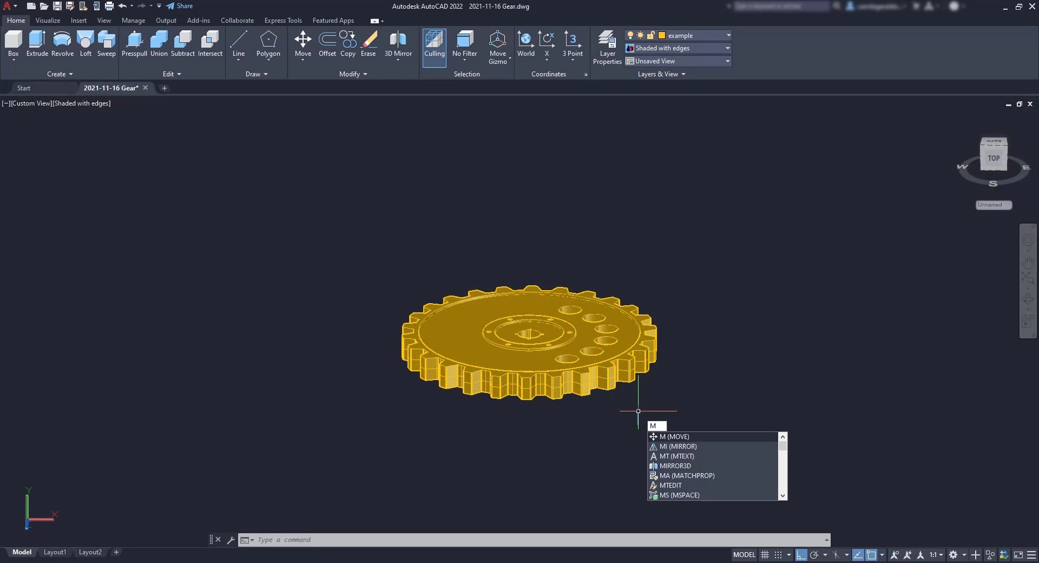
key(Return)
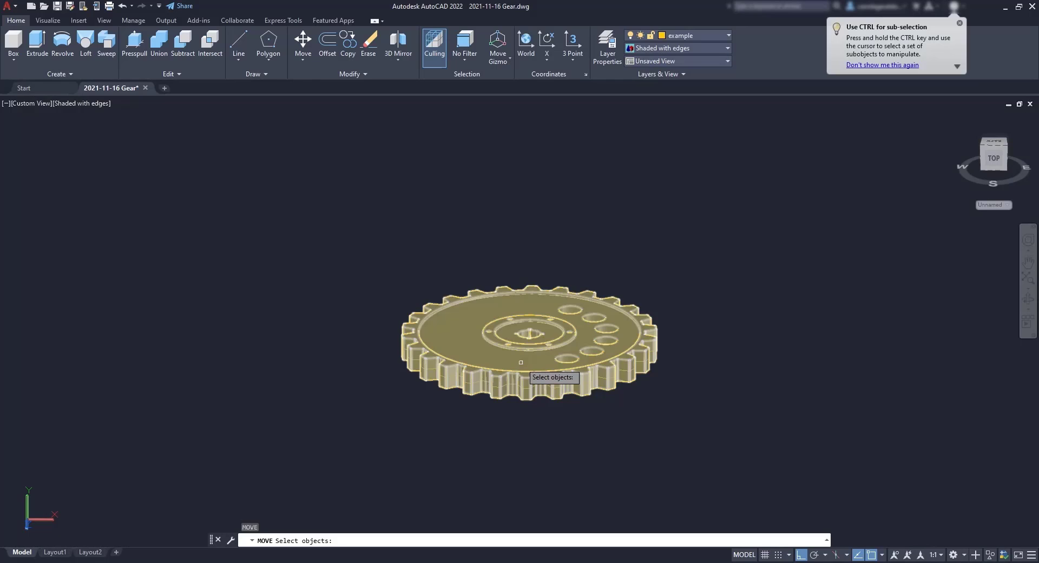
click(521, 362)
key(Return)
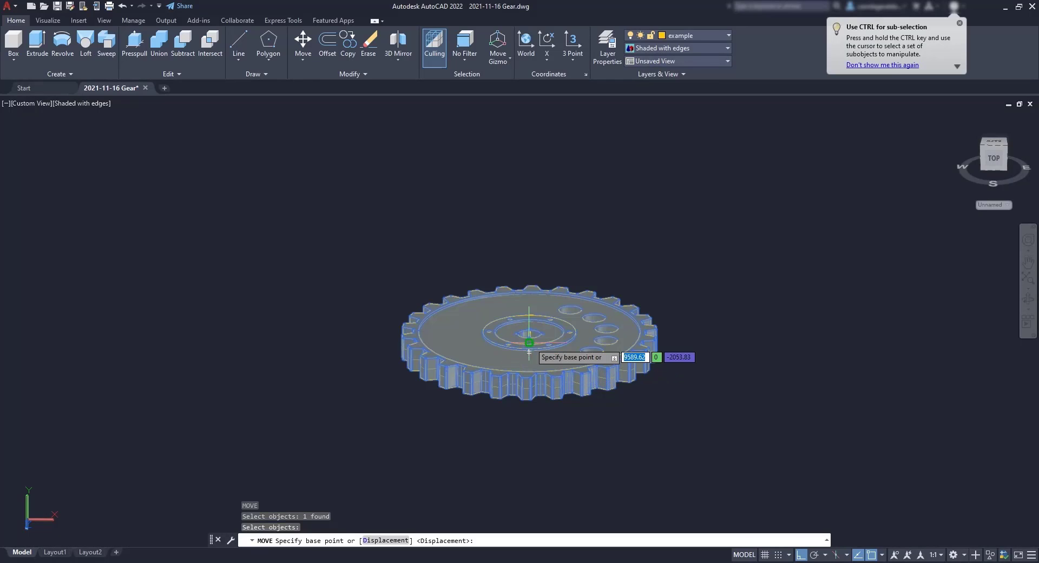
click(530, 352)
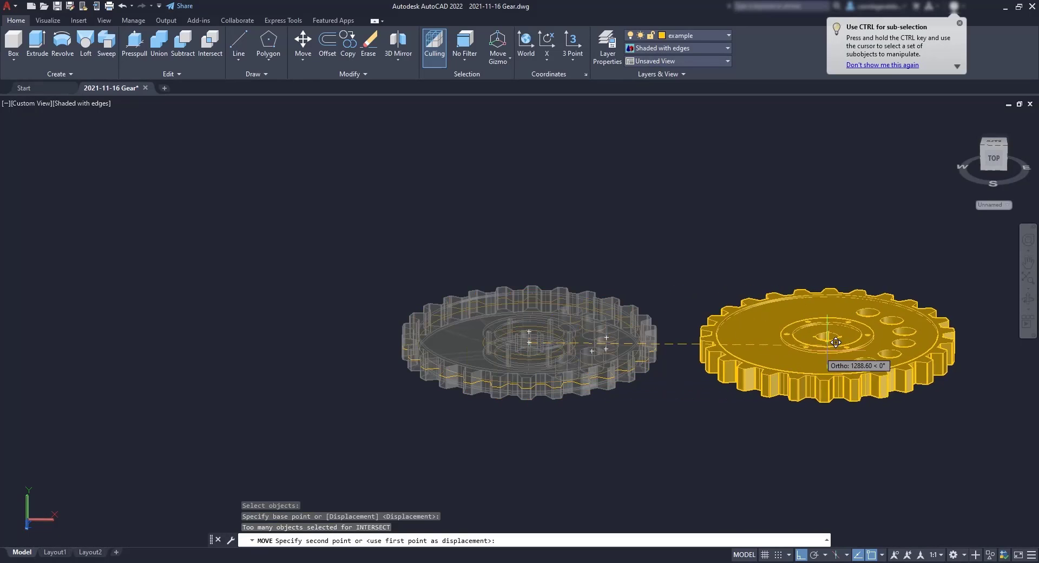
click(905, 329)
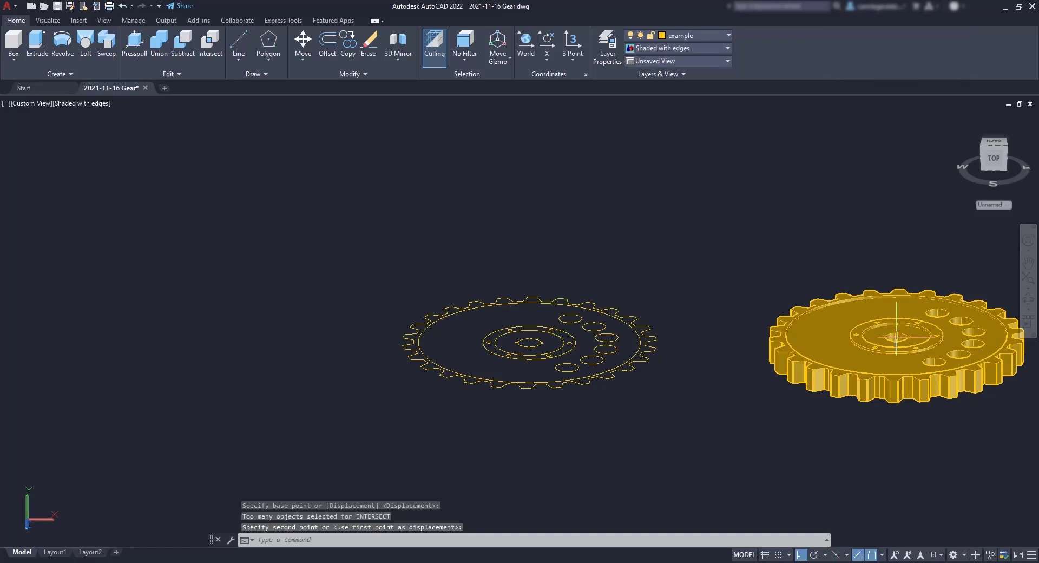
shift+middle_drag(132, 474, 366, 480)
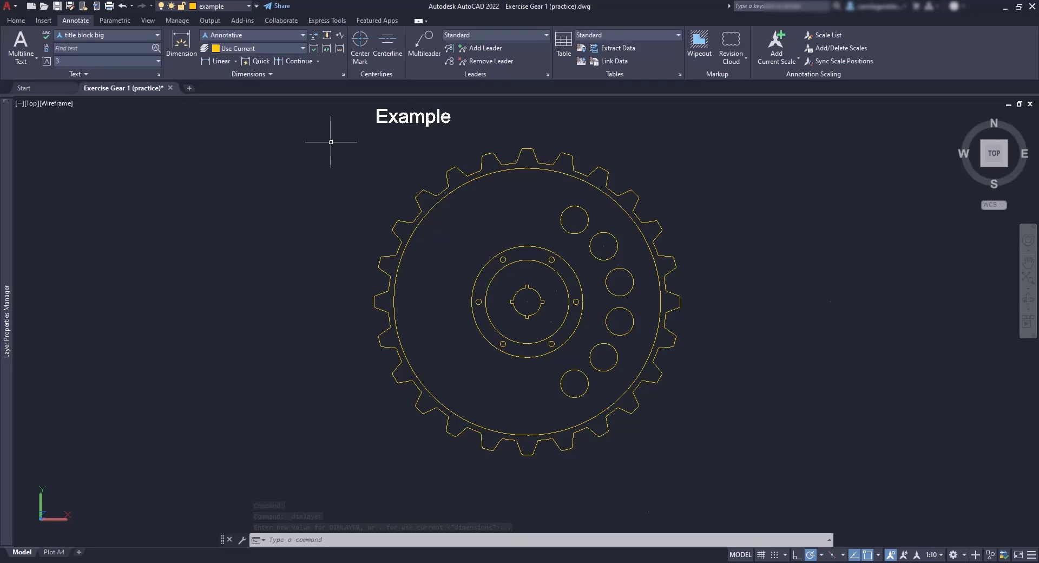
Step: In the Exercise Gear 1 (practice) drawing, set the dimension layer override to dimensions and the annotation scale to 1:10
click(302, 49)
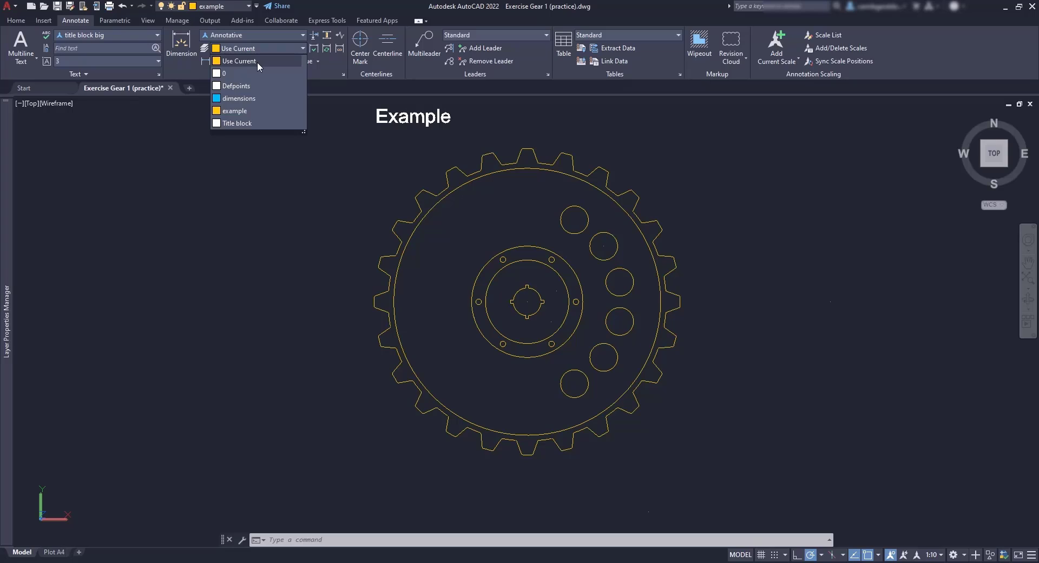
click(262, 99)
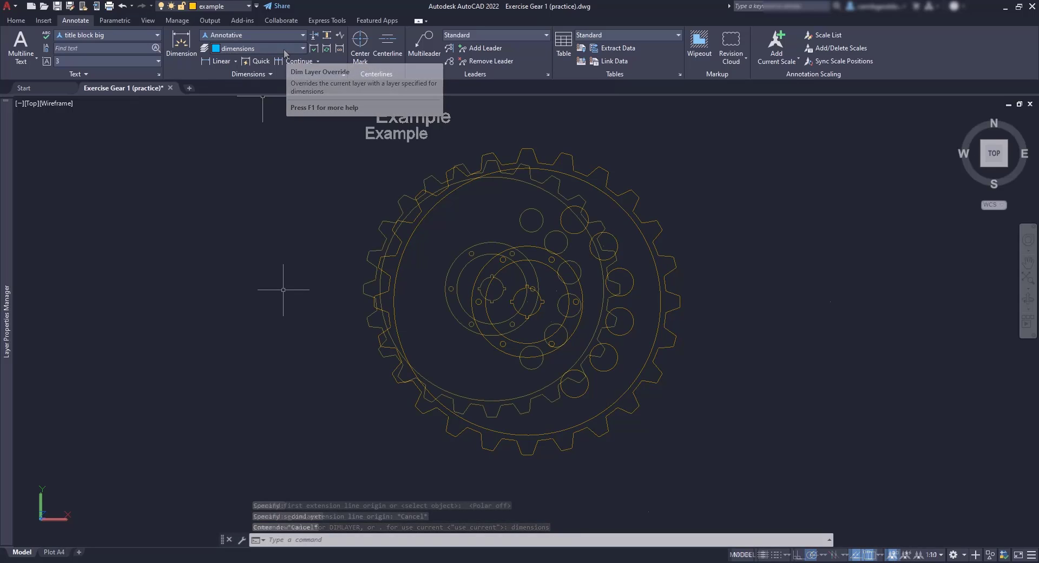
click(937, 556)
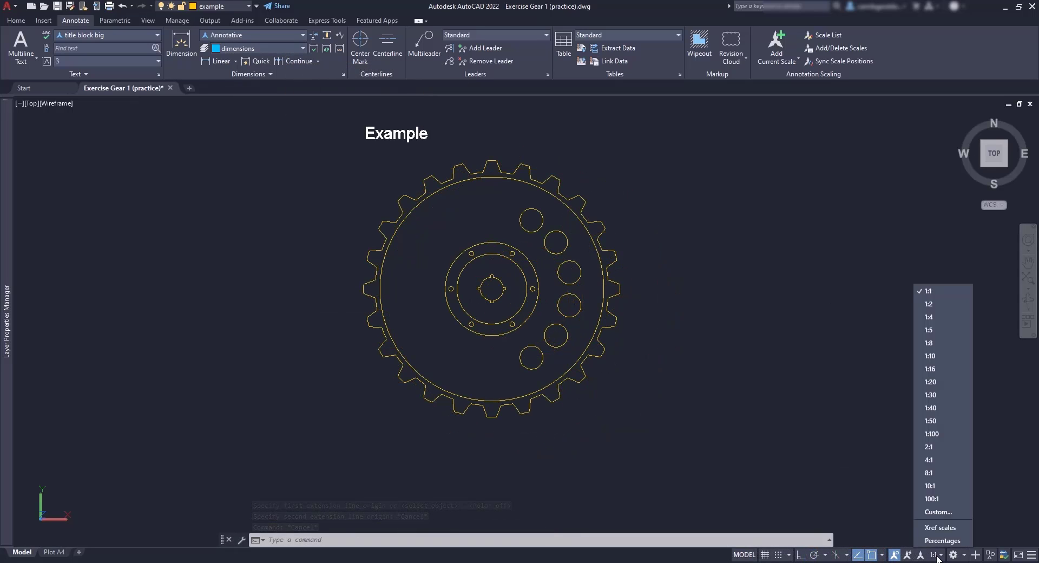
click(943, 355)
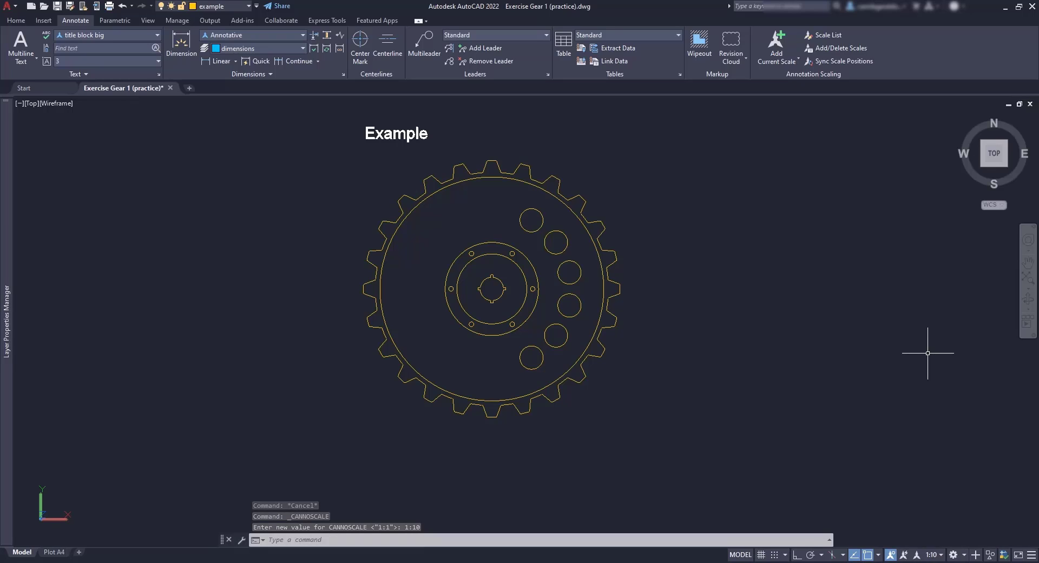
Step: Add a radius dimension to the inner hub circle, with its text inside the circle
click(236, 62)
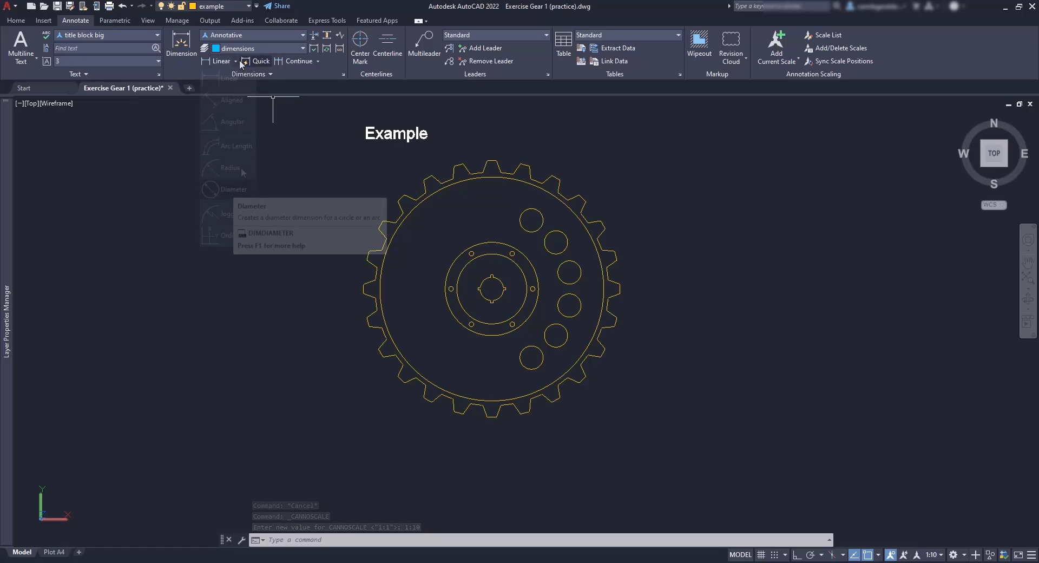
click(242, 172)
scroll(470, 330, up, 5)
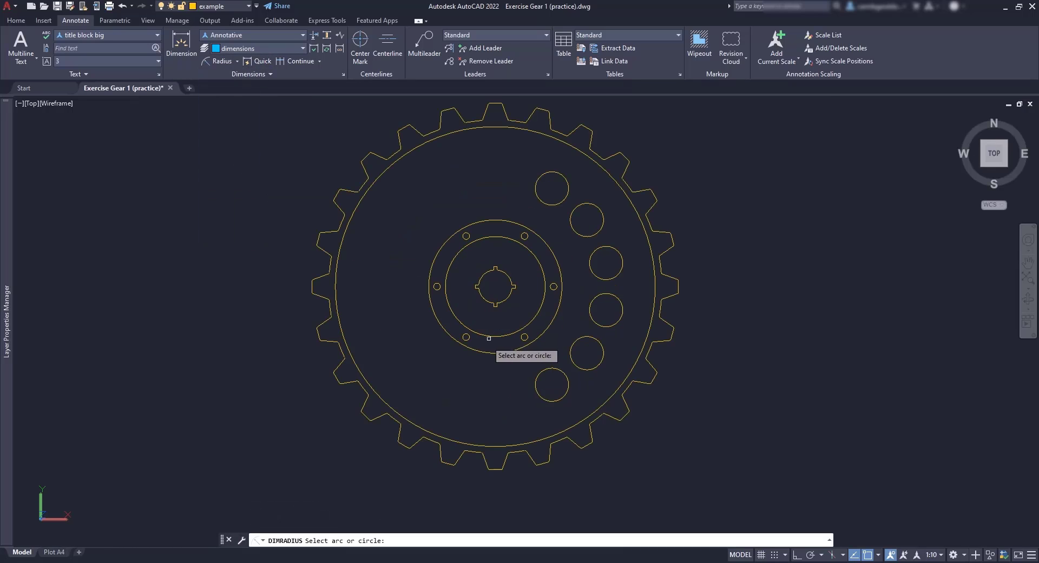
click(471, 330)
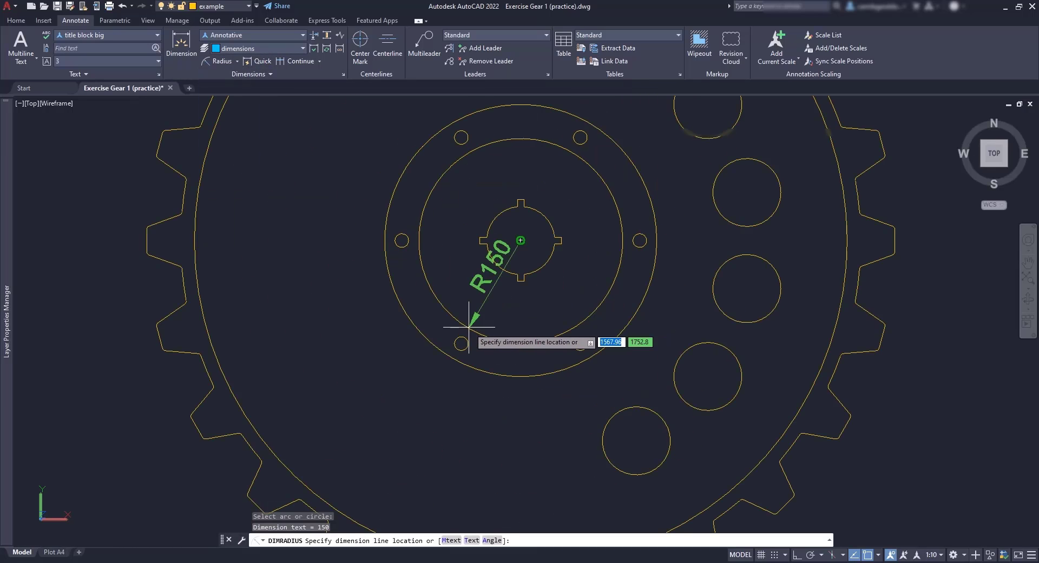
click(481, 302)
Step: Add a radius dimension to the outer hub circle around the six small bolt holes
key(Return)
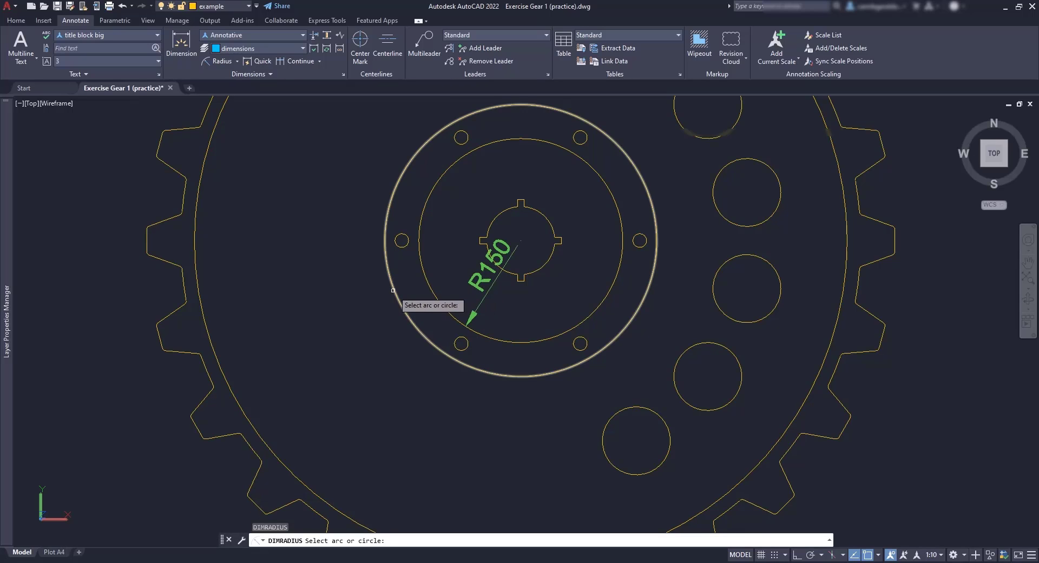
click(393, 291)
click(450, 249)
middle_drag(365, 143, 398, 353)
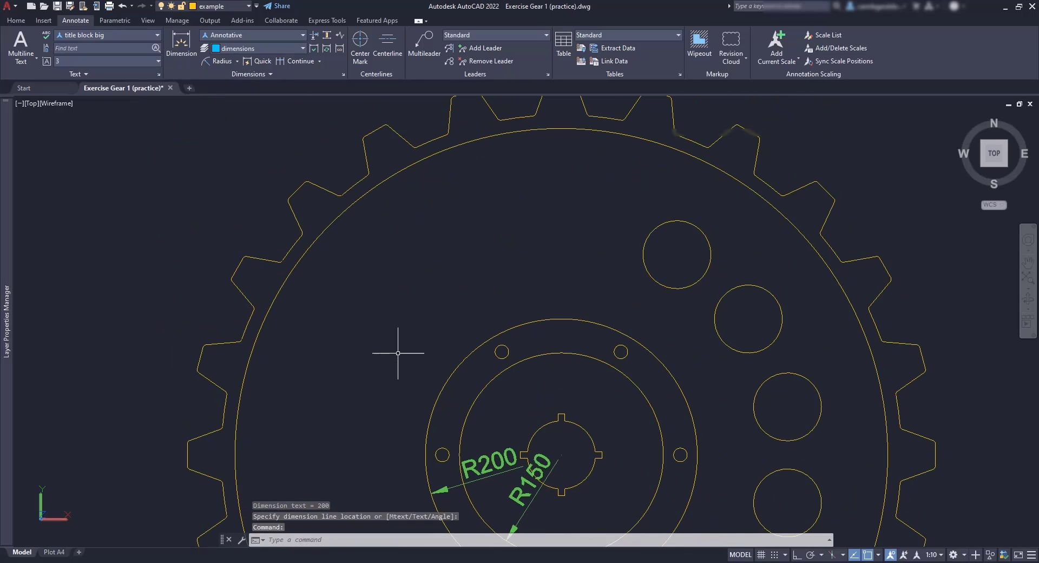
Step: Add radius dimensions to the large circle just inside the teeth and to the tooth-root arc on the upper-left part of the gear
key(Return)
click(421, 167)
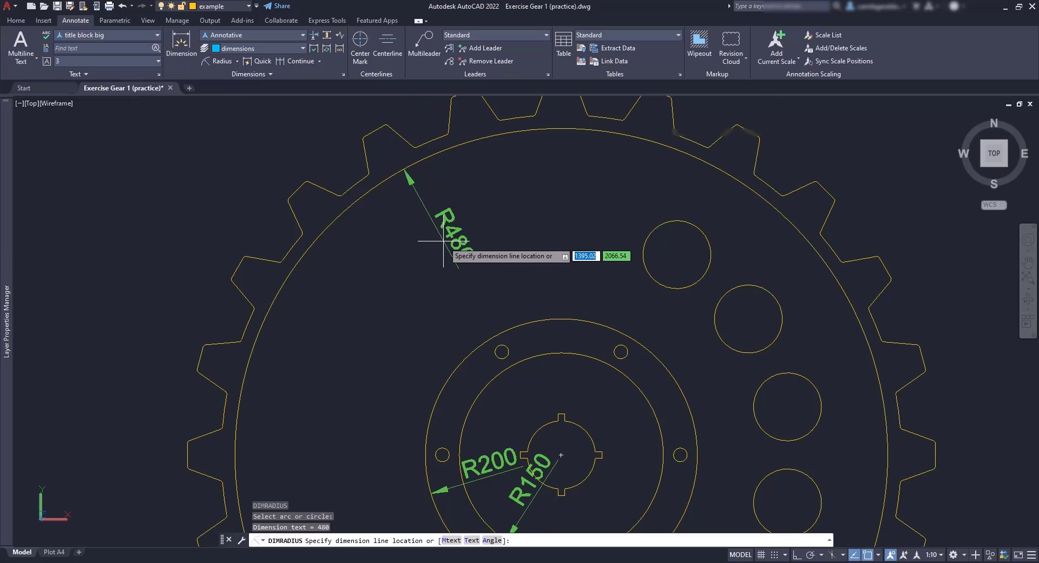
click(443, 241)
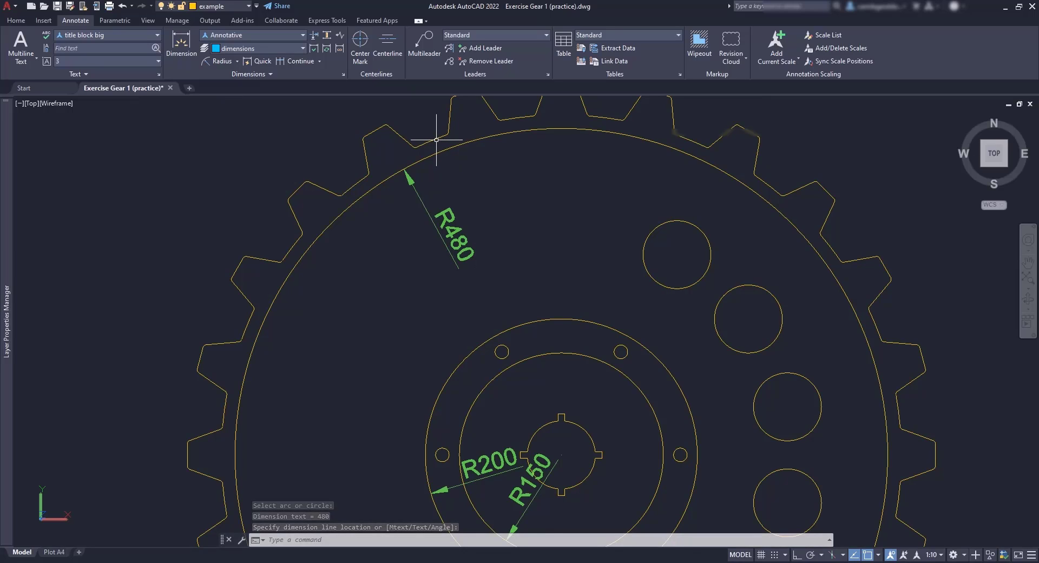
key(Return)
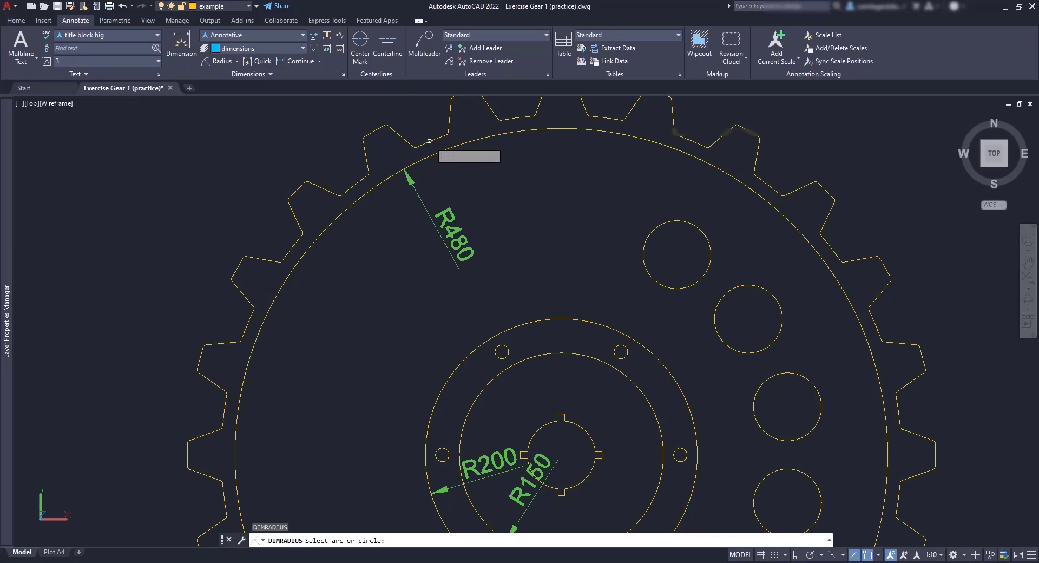
click(430, 141)
click(470, 212)
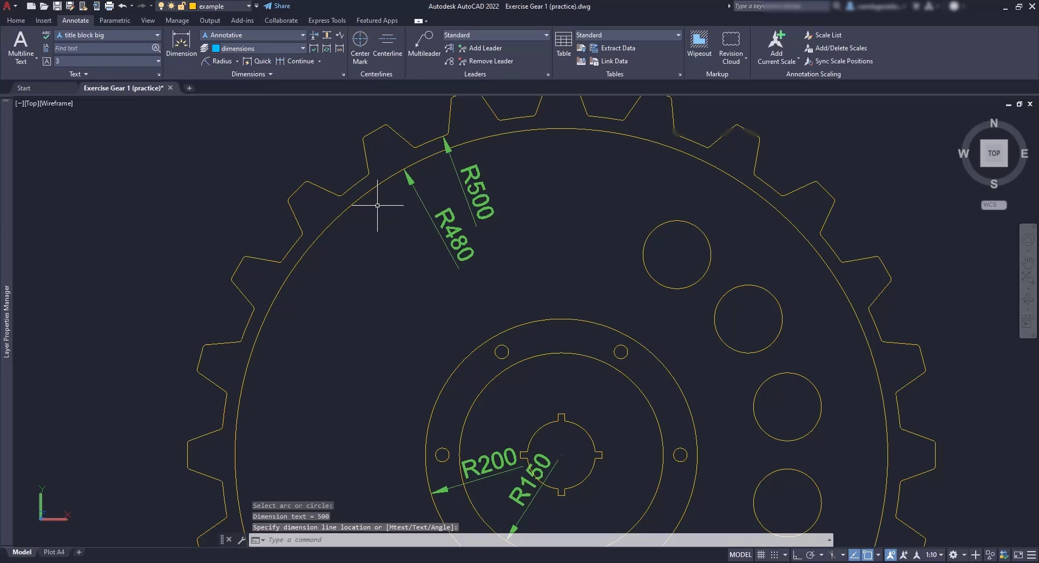
Step: Add a radius dimension to the second-highest of the six large holes, with its text outside the hole toward the upper-right teeth
key(Return)
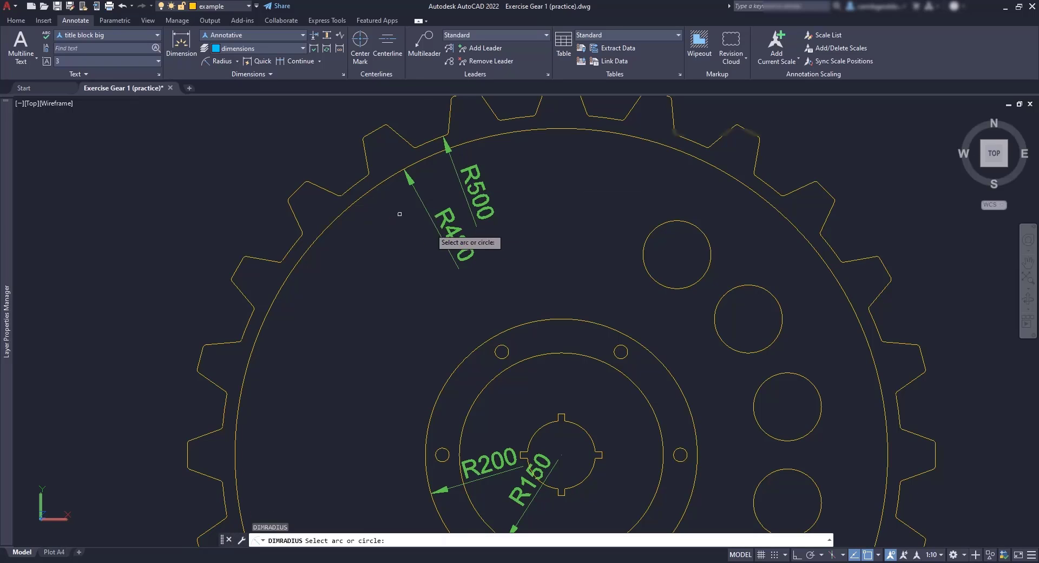
click(771, 291)
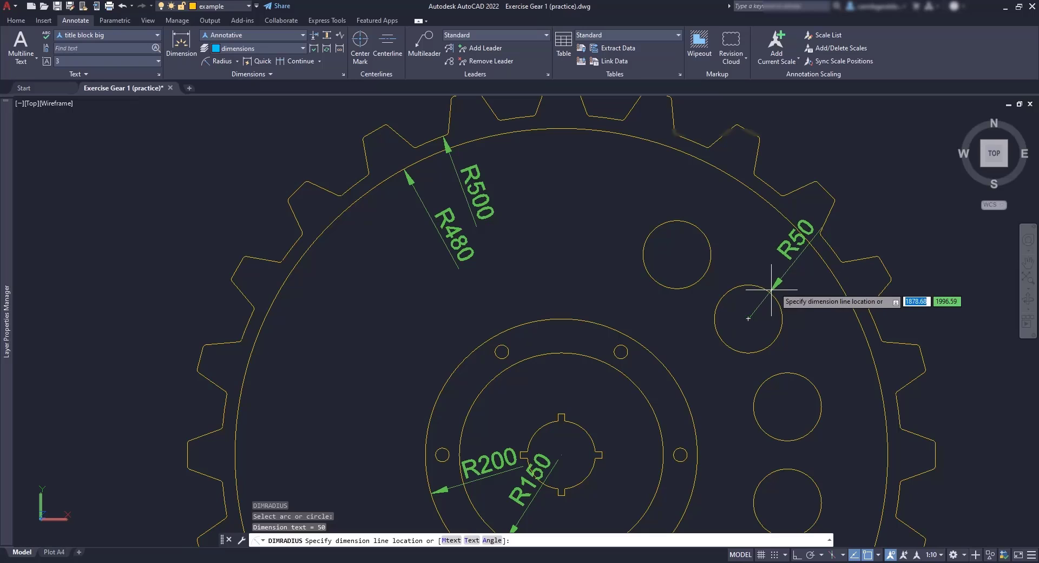
click(776, 283)
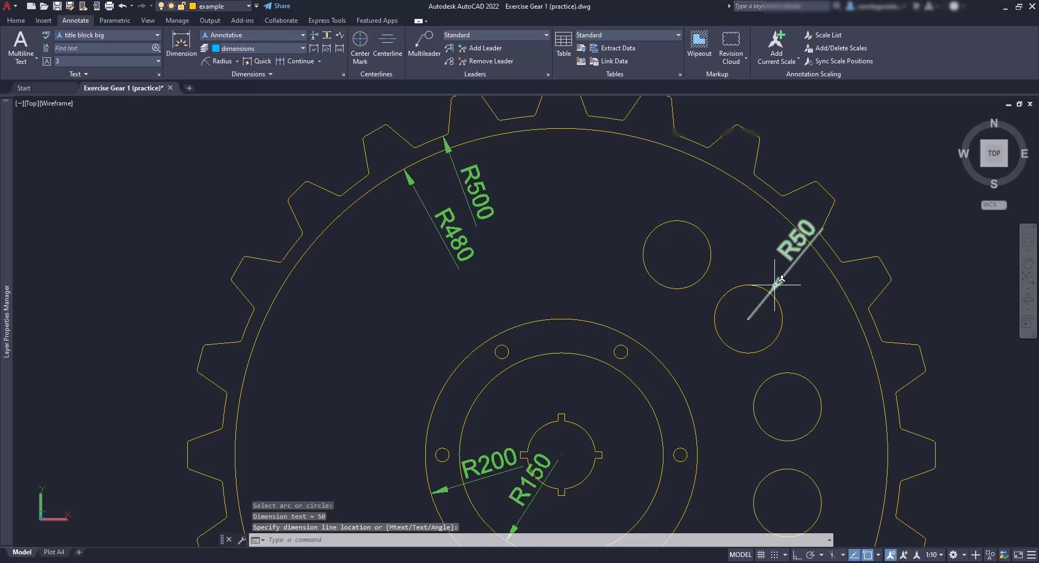
middle_drag(624, 365, 592, 247)
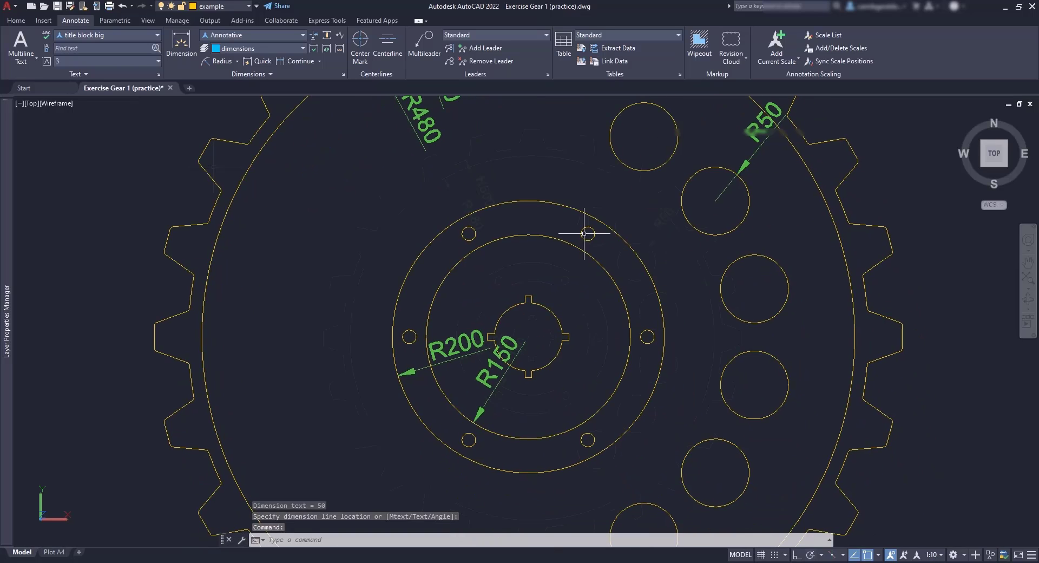
middle_click(583, 232)
middle_click(583, 232)
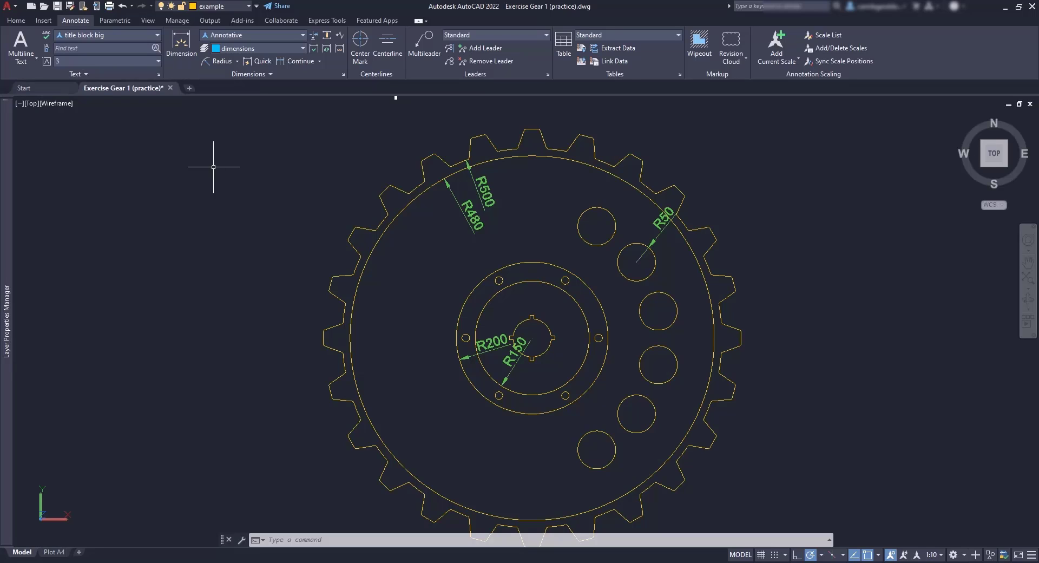
Step: Set the colour of all radius dimensions to ByLayer using Select Similar, and make ByLayer the default colour for new objects
click(16, 21)
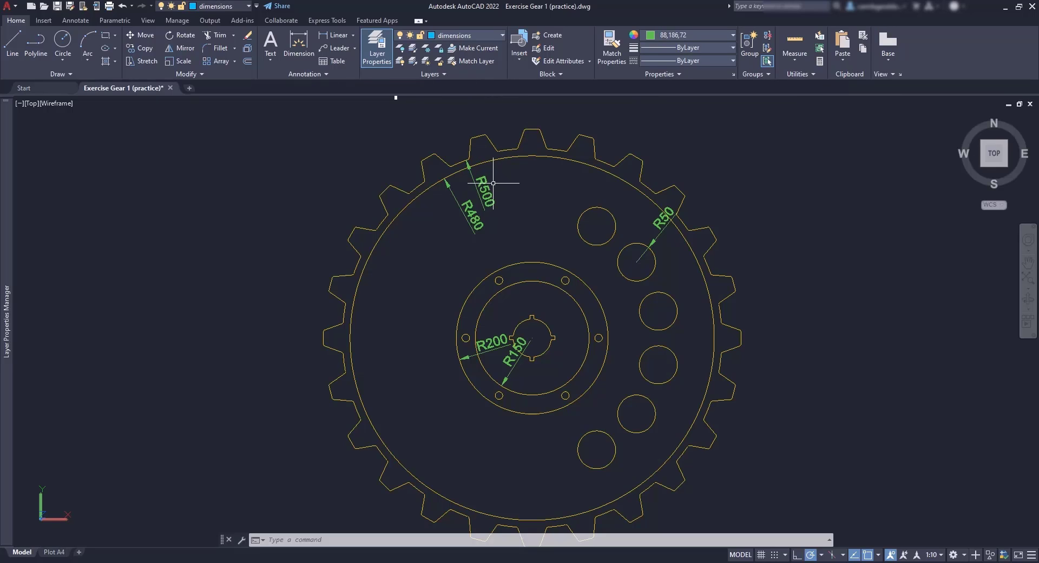
click(485, 187)
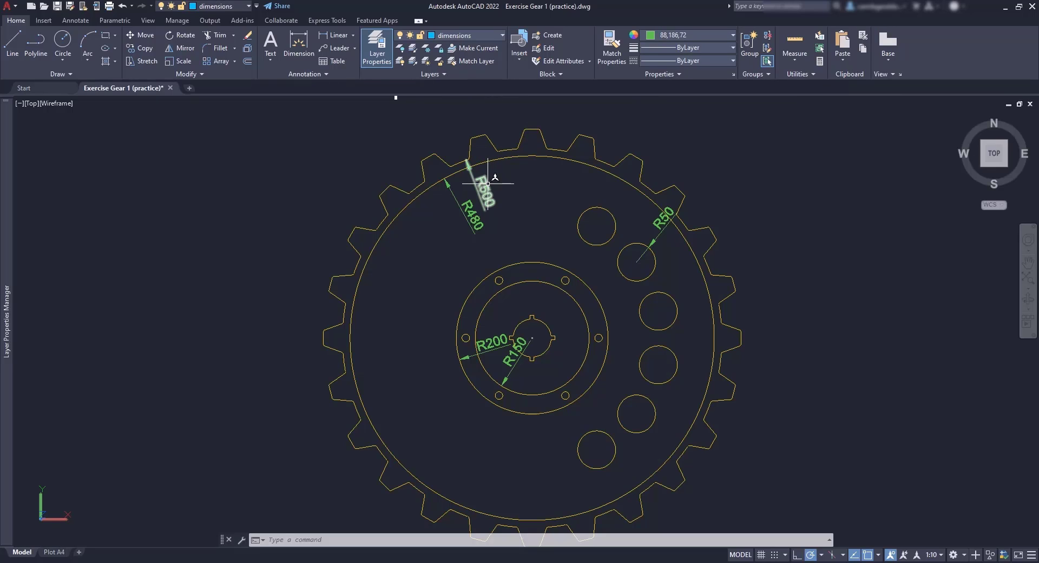
right_click(488, 185)
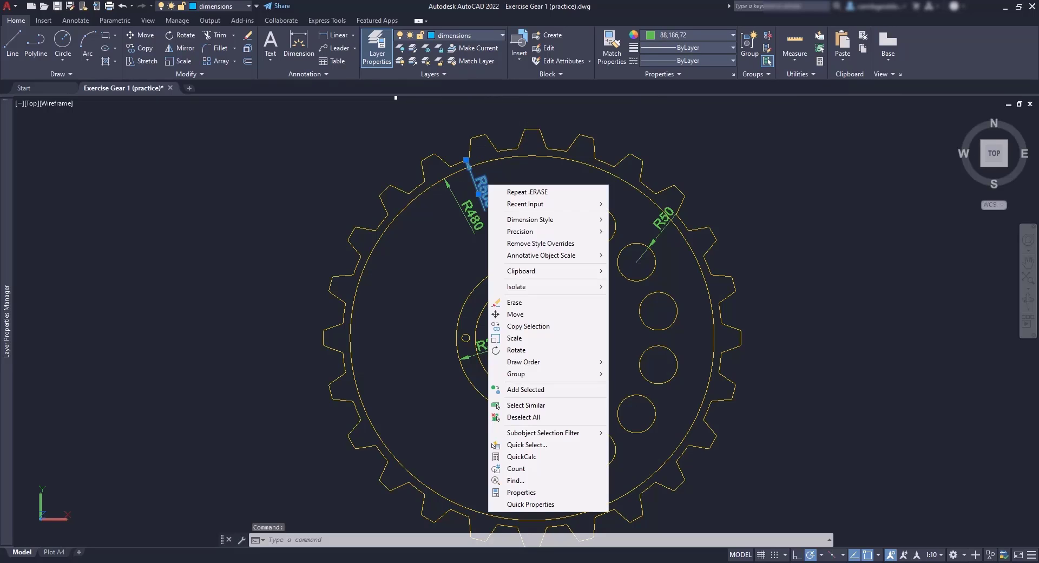
click(546, 404)
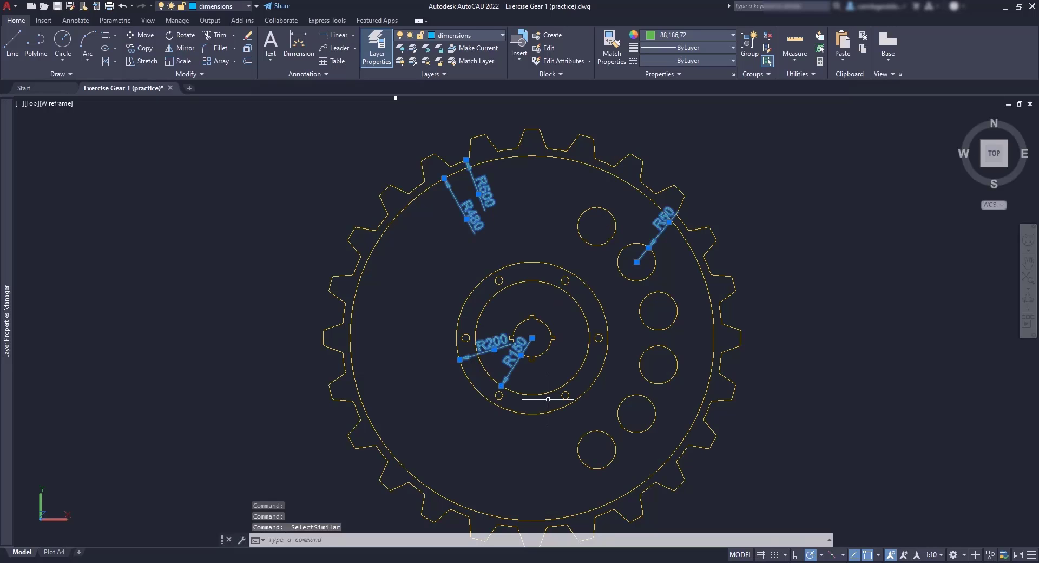
click(713, 35)
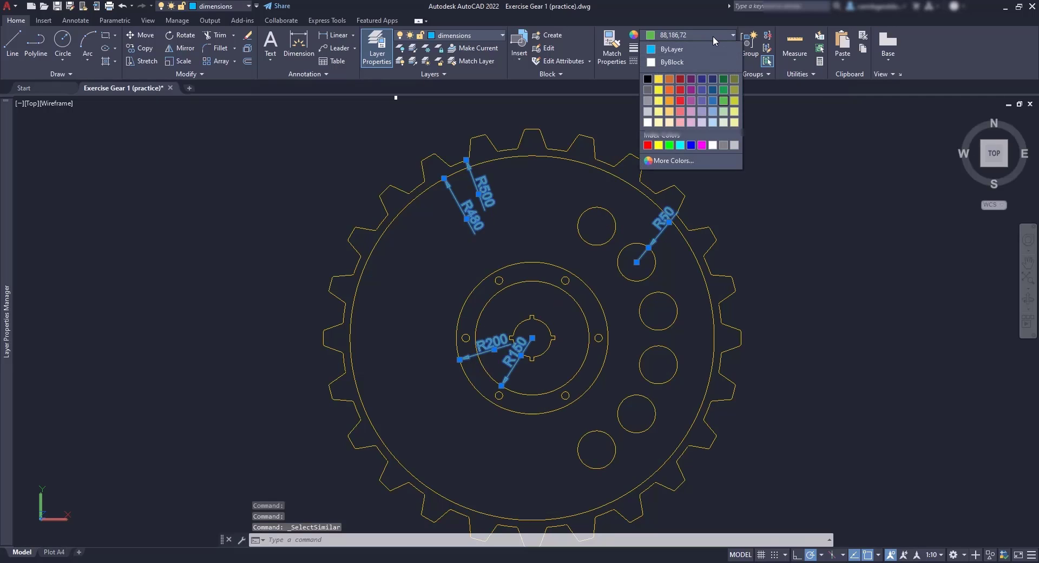
click(674, 49)
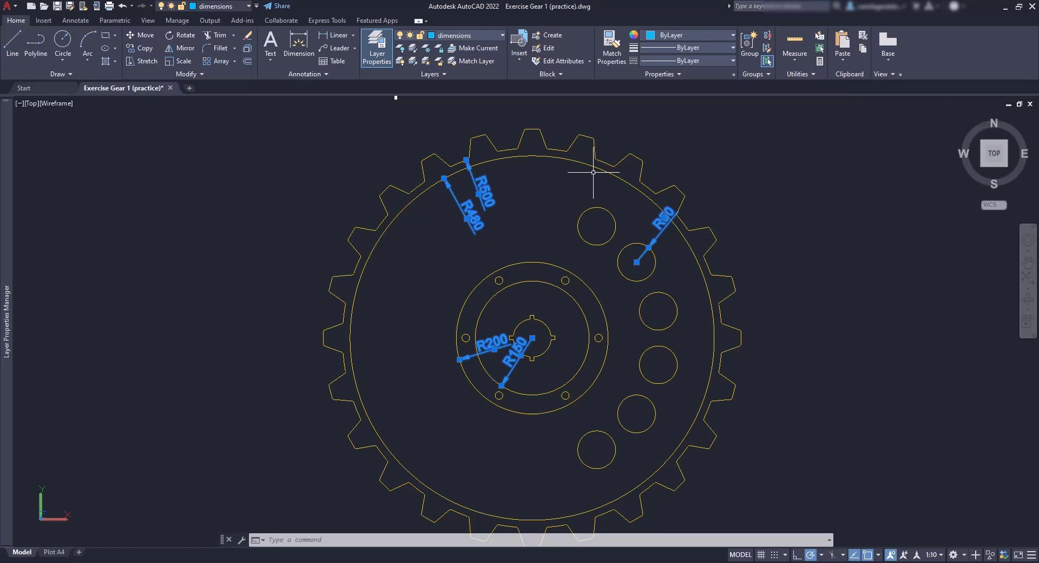
key(Escape)
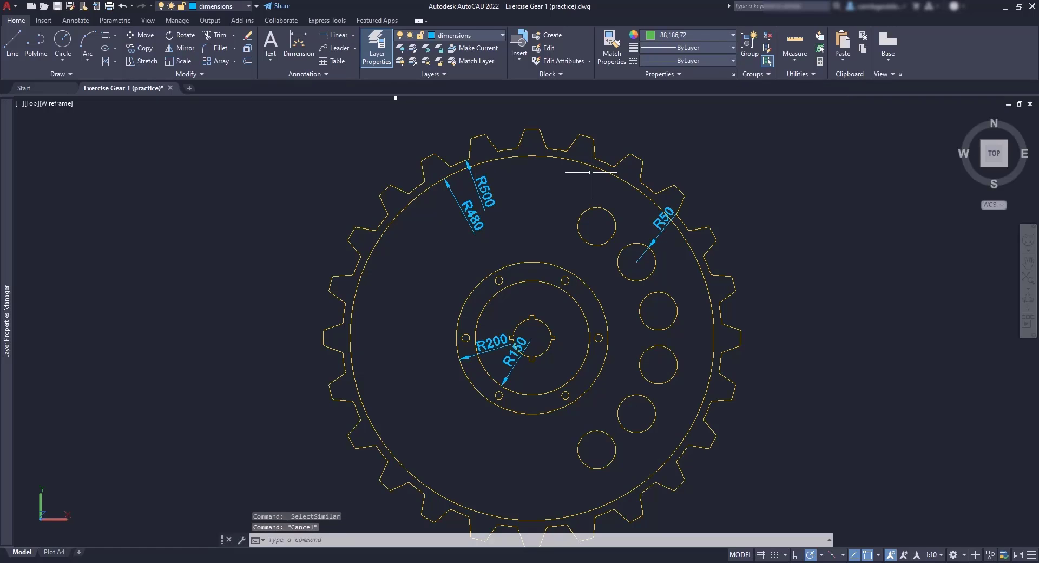
click(707, 34)
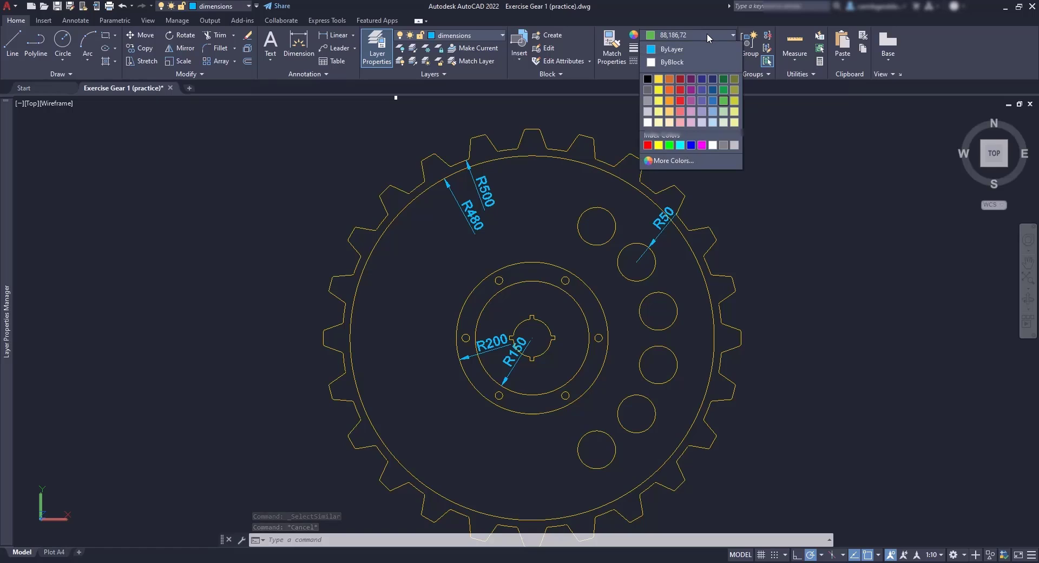
click(684, 50)
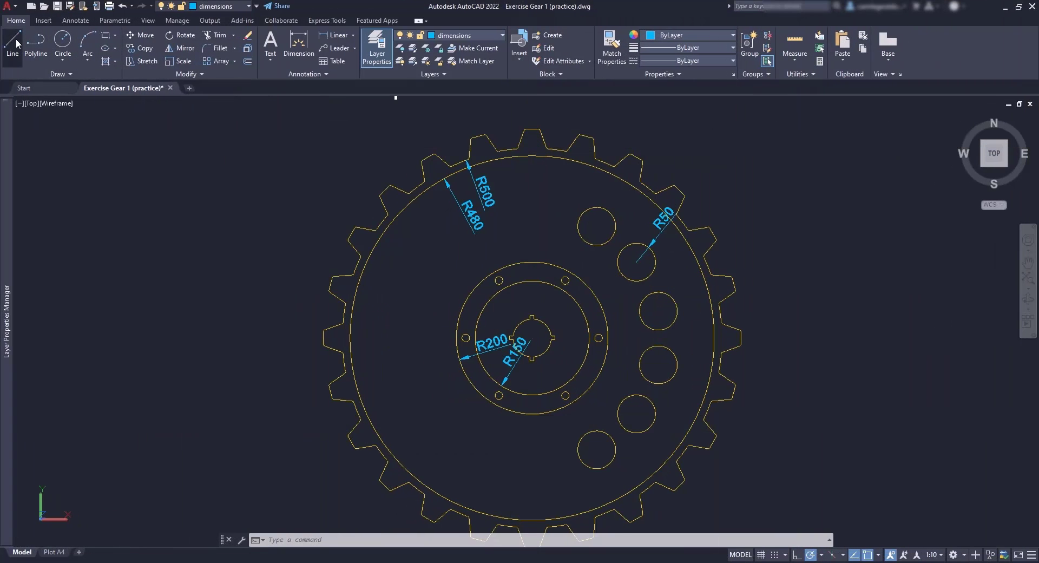
Step: Draw a horizontal line from the gear's centre to the right, ending beyond the teeth
click(19, 46)
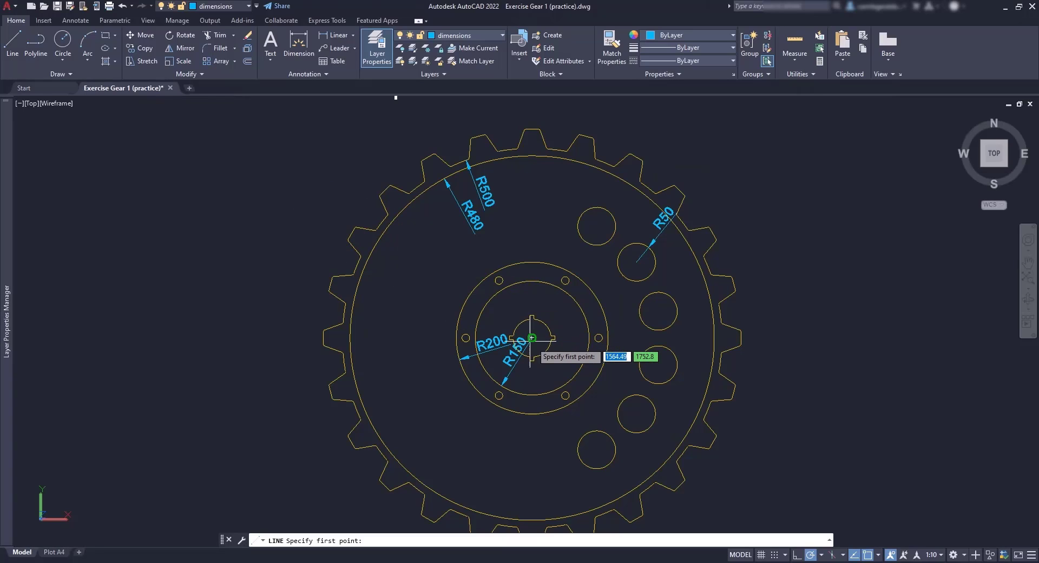
scroll(539, 343, up, 2)
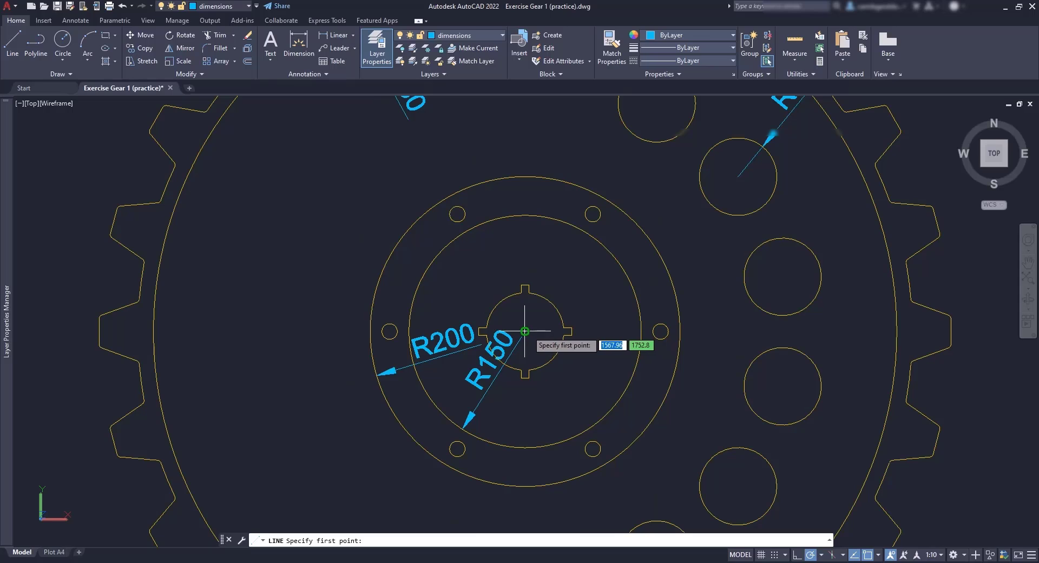
click(525, 330)
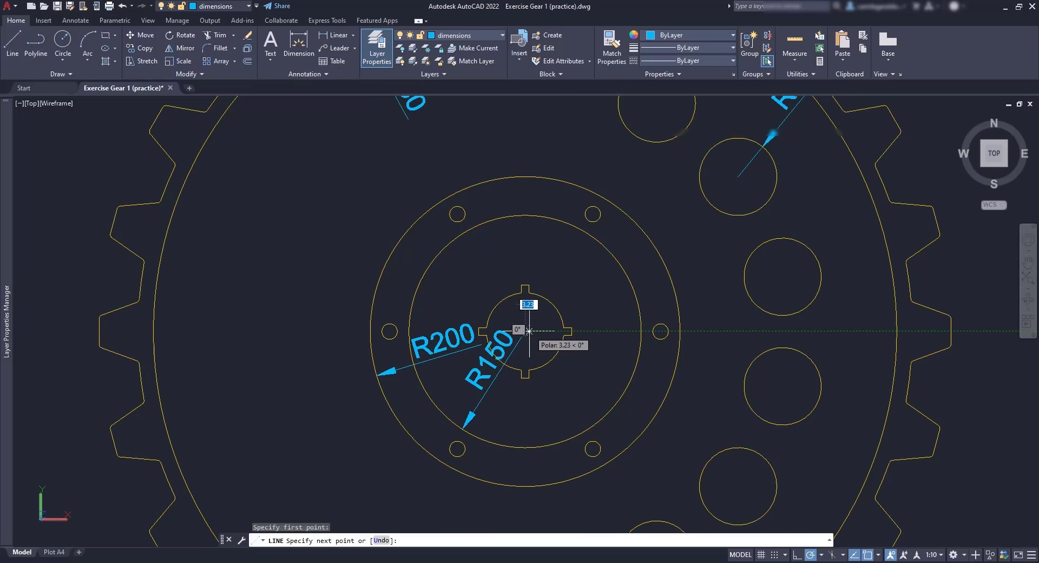
scroll(753, 331, down, 2)
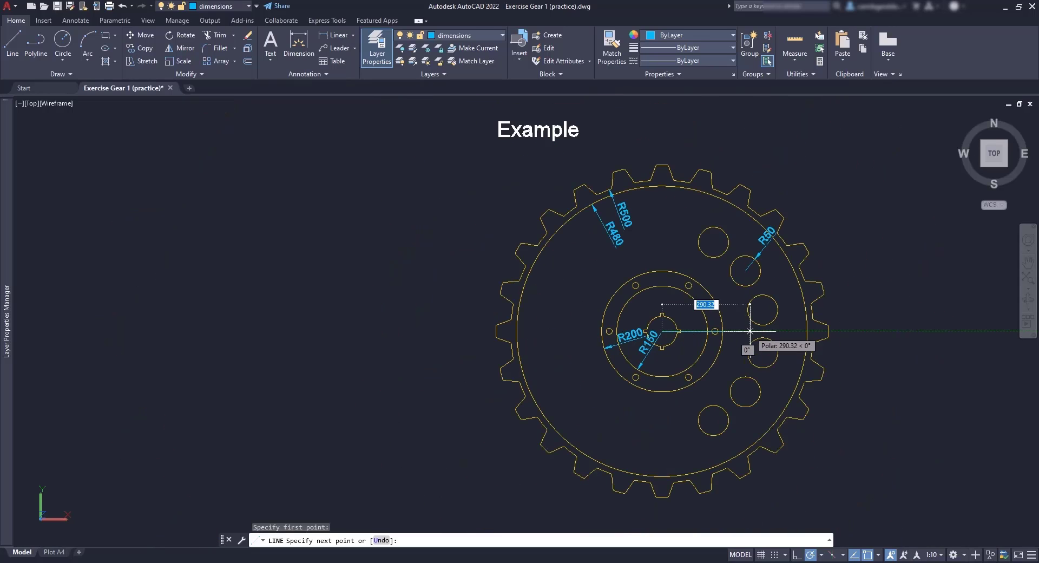
click(992, 331)
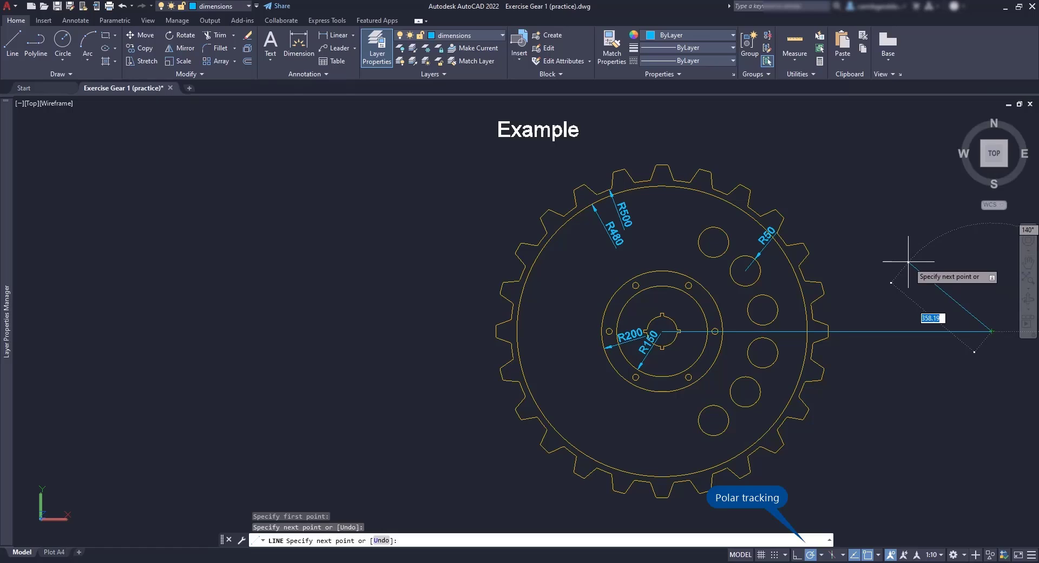
key(Escape)
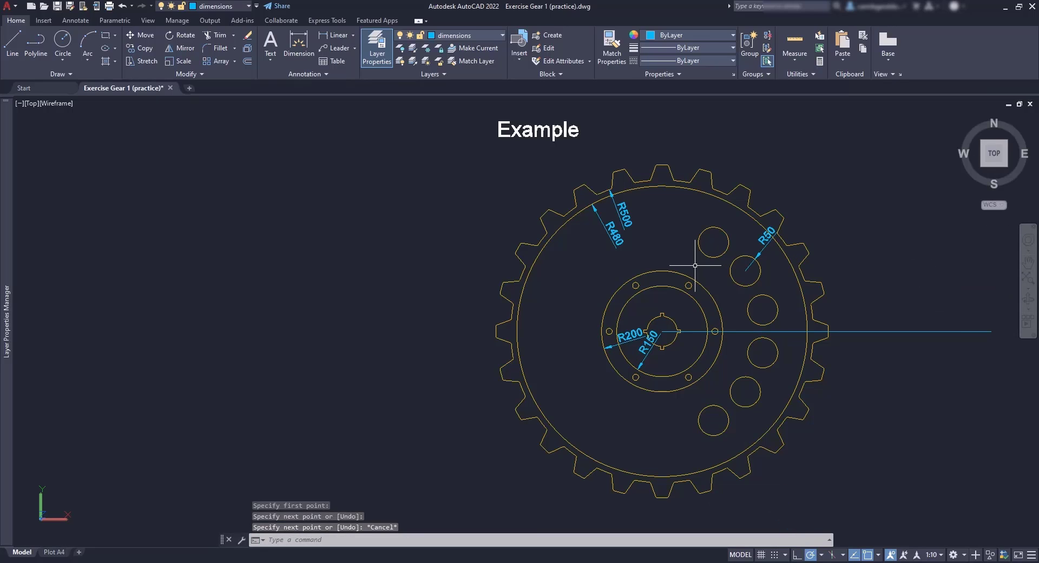
Step: Draw a line about 872 units long from the gear's centre at 60° above the horizontal line
key(Return)
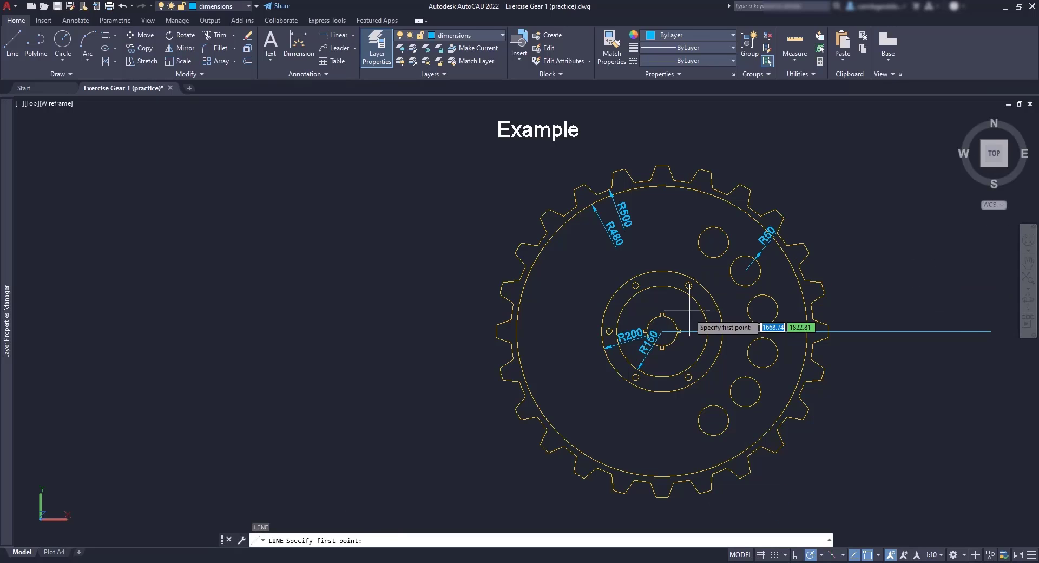
click(662, 331)
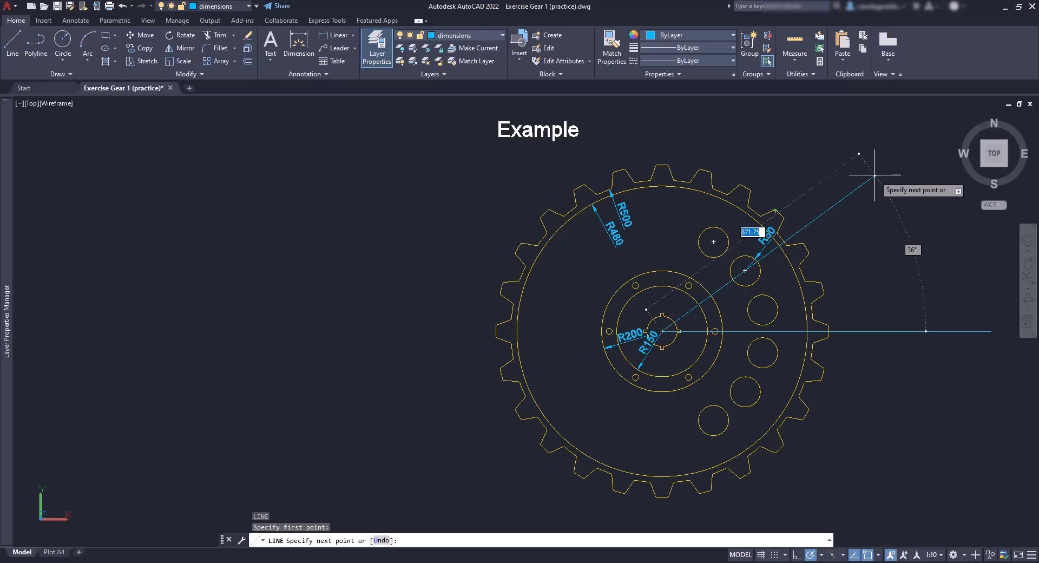
key(Tab)
text(60)
key(Tab)
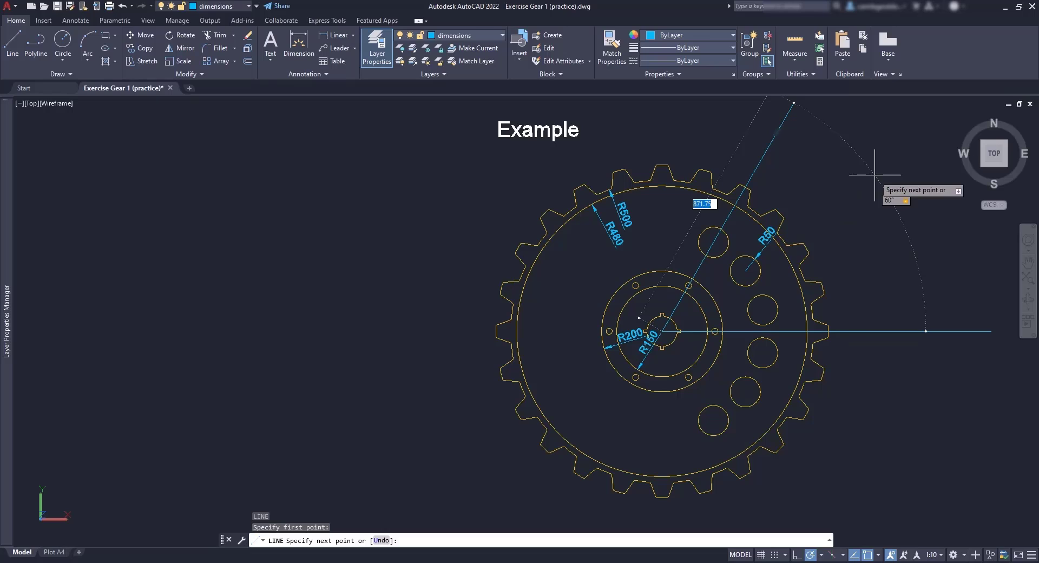
click(874, 175)
key(Escape)
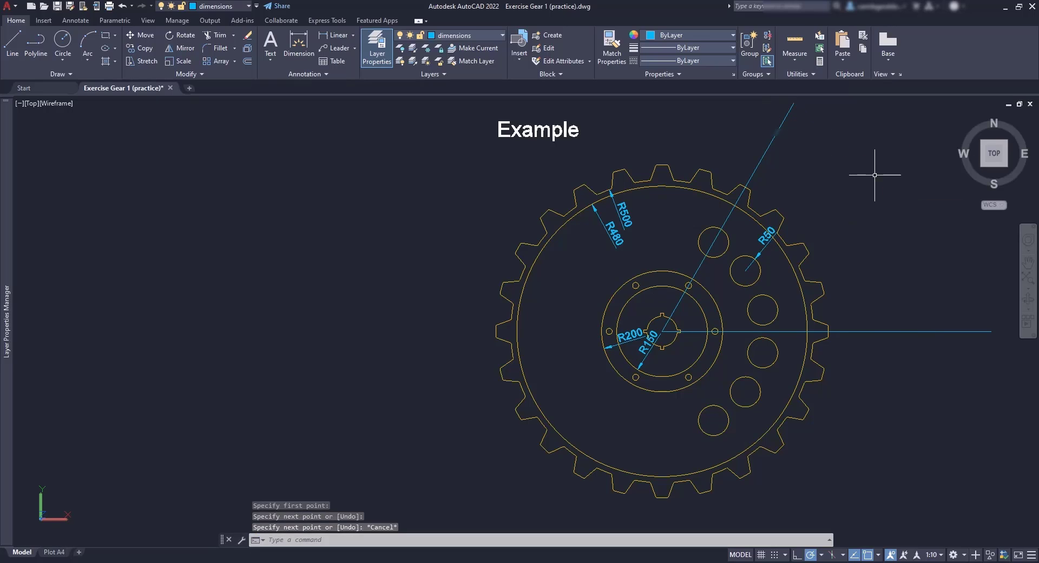
Step: Mirror the 60° line about the horizontal centre line, keeping the source line
text(m)
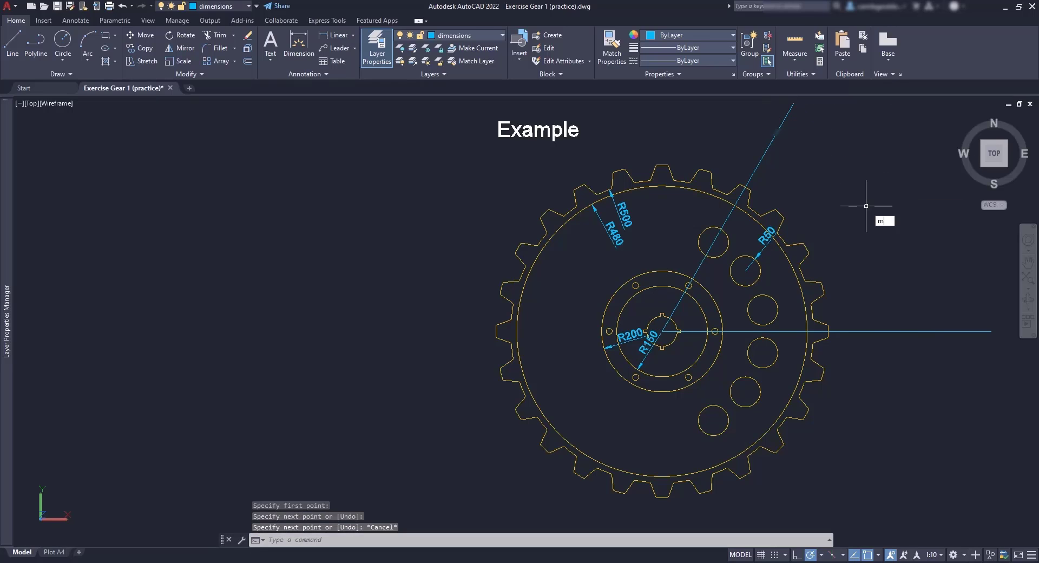
key(Return)
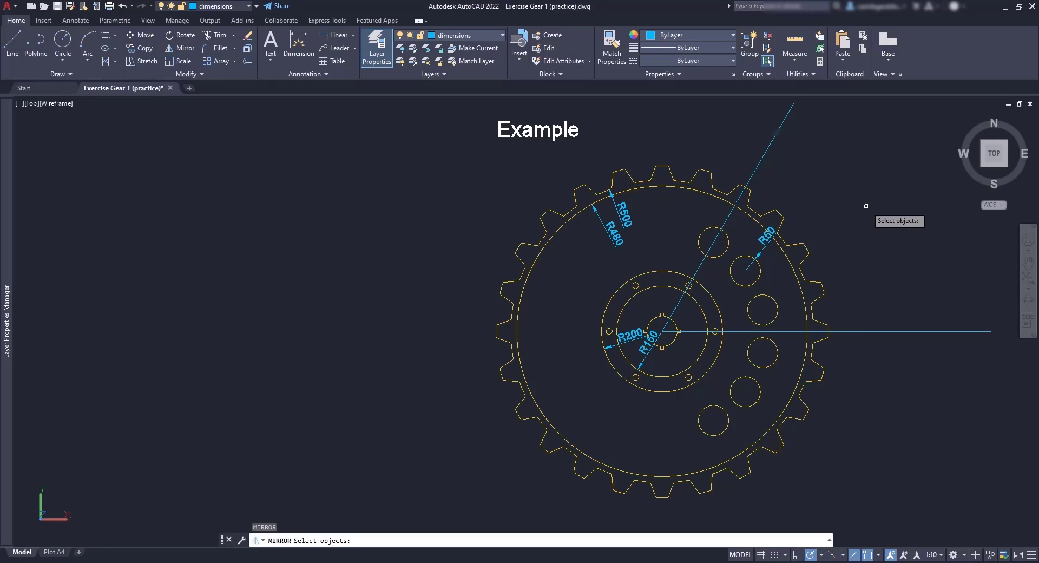
click(703, 262)
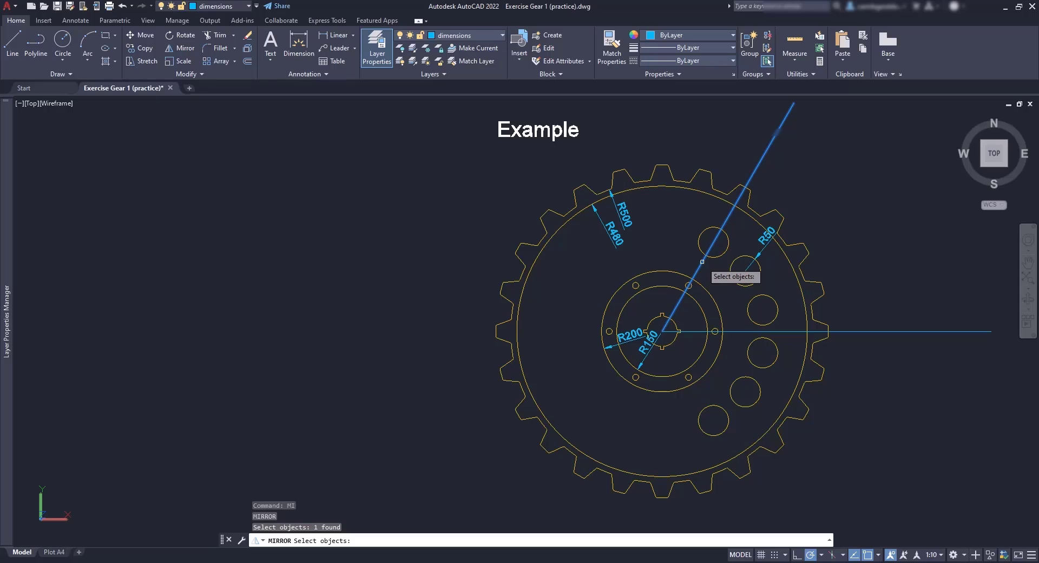
key(Return)
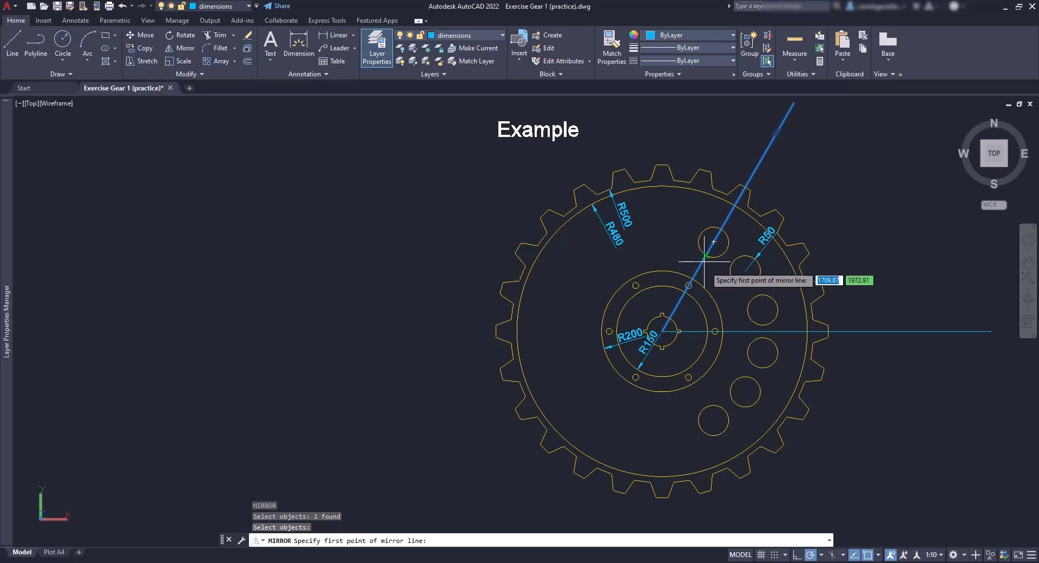
click(662, 330)
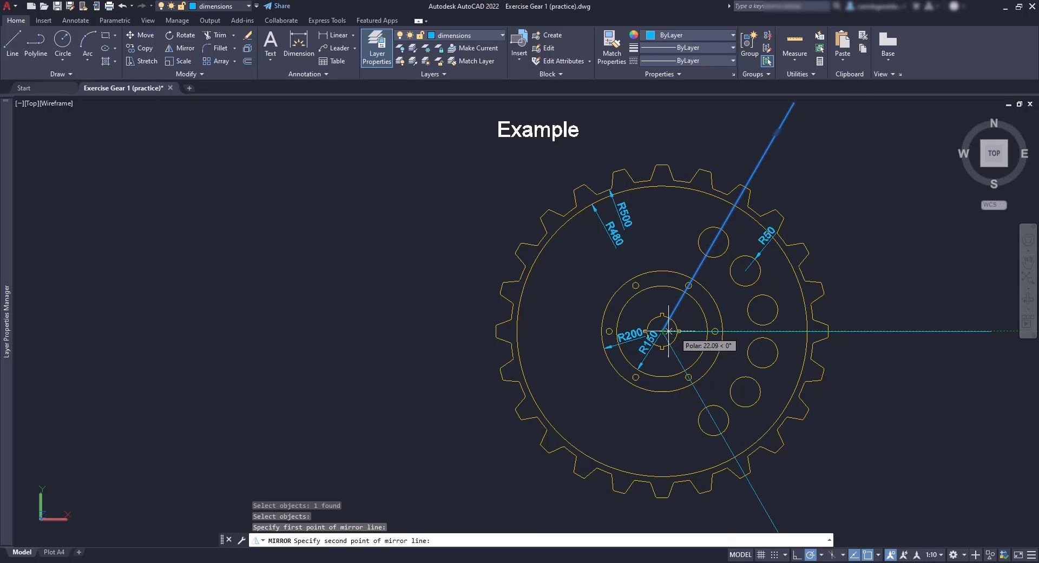
click(991, 331)
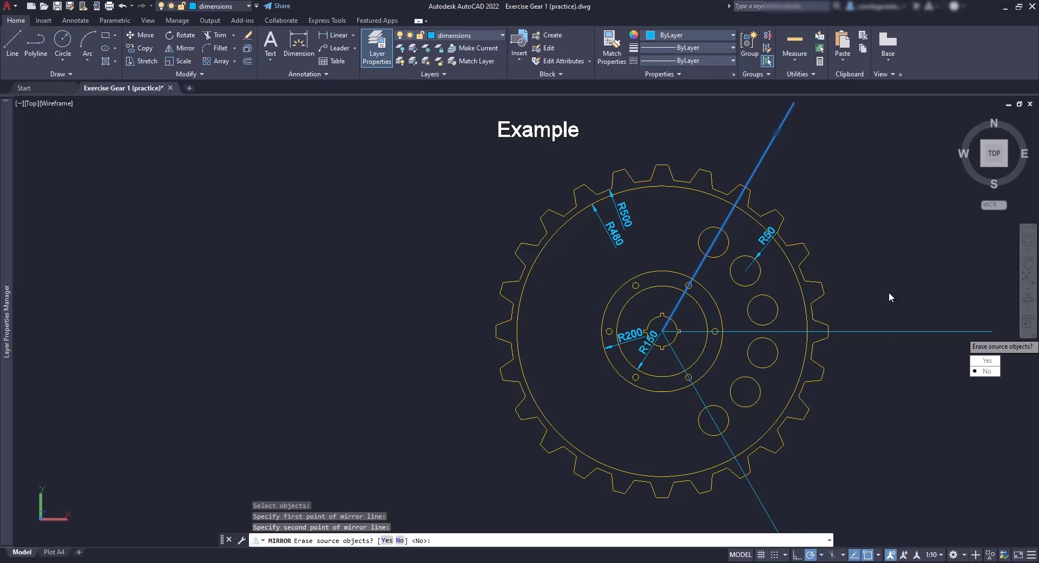
key(Return)
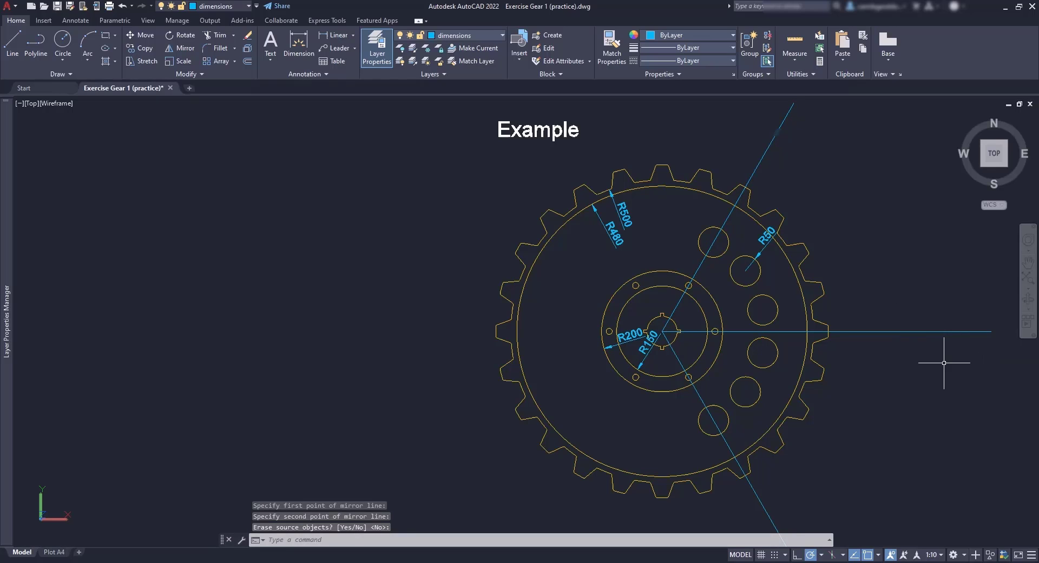
Step: Add an angular dimension between the horizontal centre line and the upper 60° line, placing its arc just inside the R150 circle
middle_drag(943, 370, 839, 351)
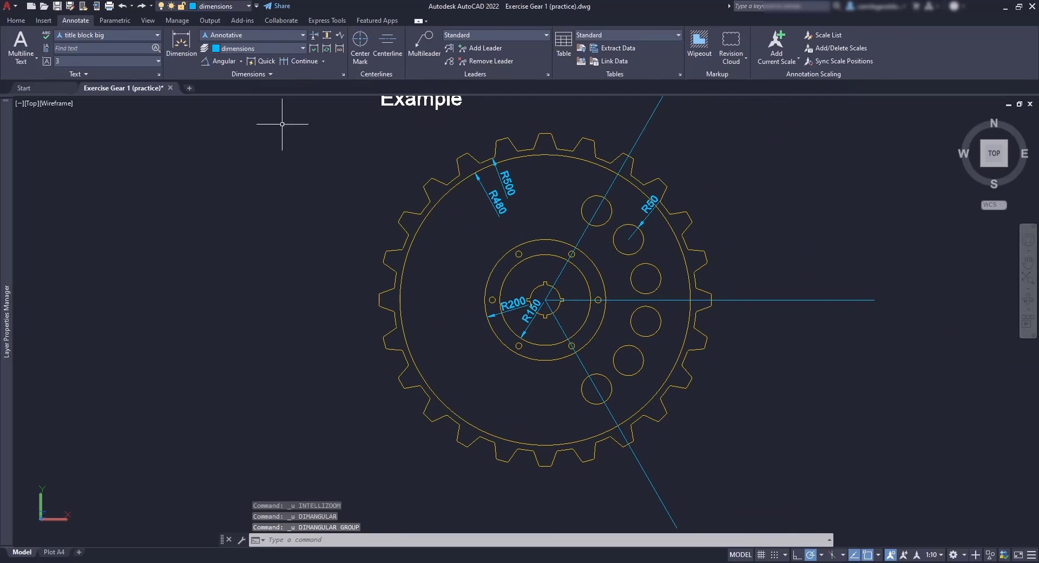
click(226, 66)
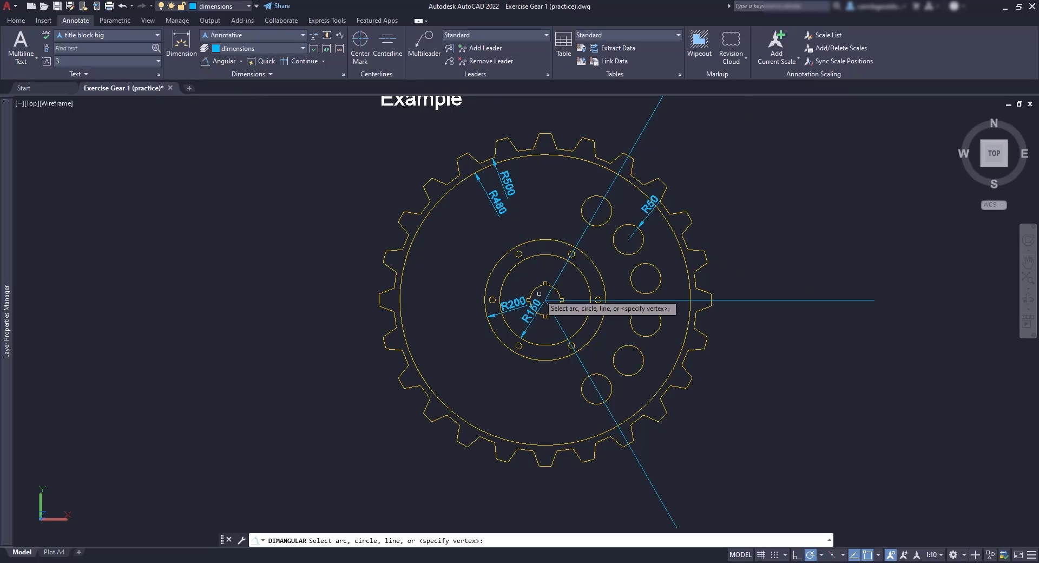
click(564, 300)
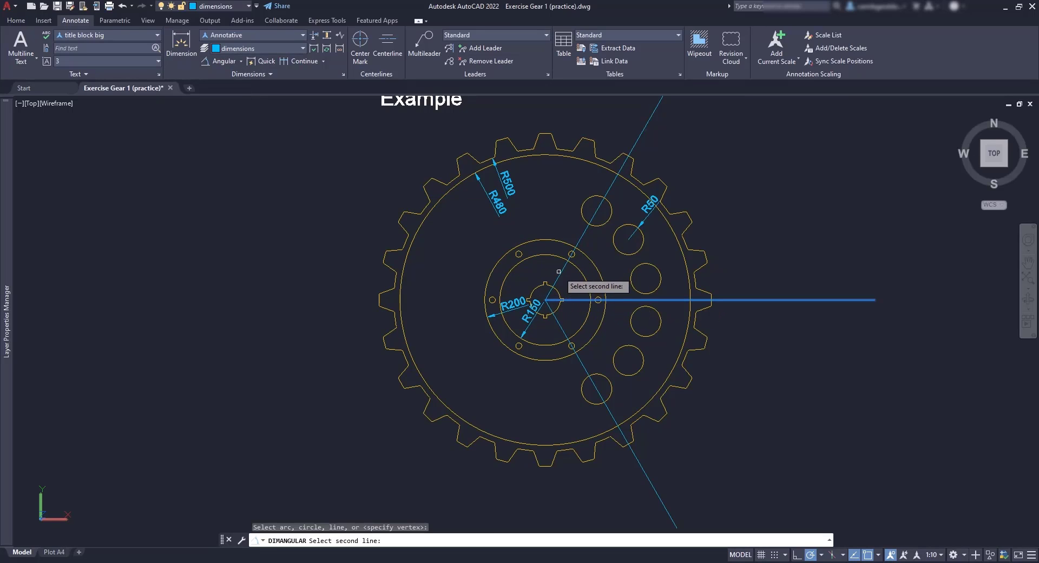
click(562, 274)
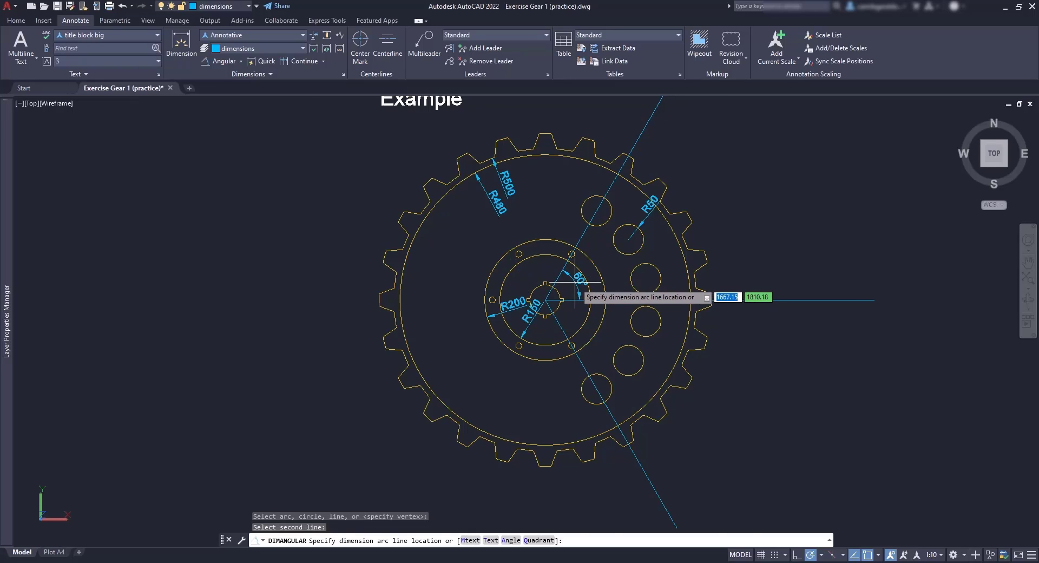
scroll(576, 282, up, 3)
click(574, 282)
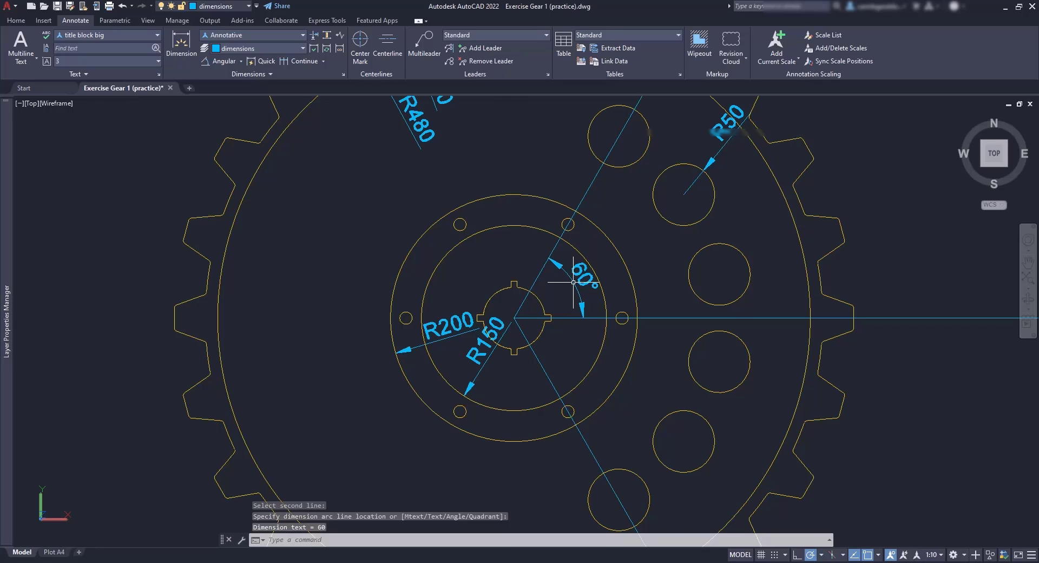
Step: Add an angular dimension between the lower 60° line and the horizontal line, with its arc meeting the end of the upper angular dimension
key(Return)
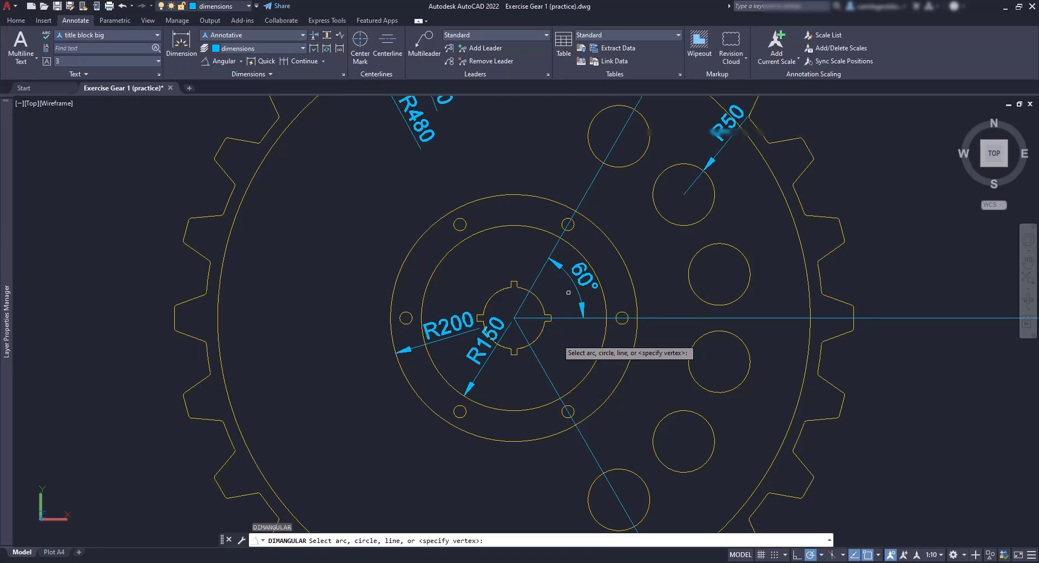
click(541, 369)
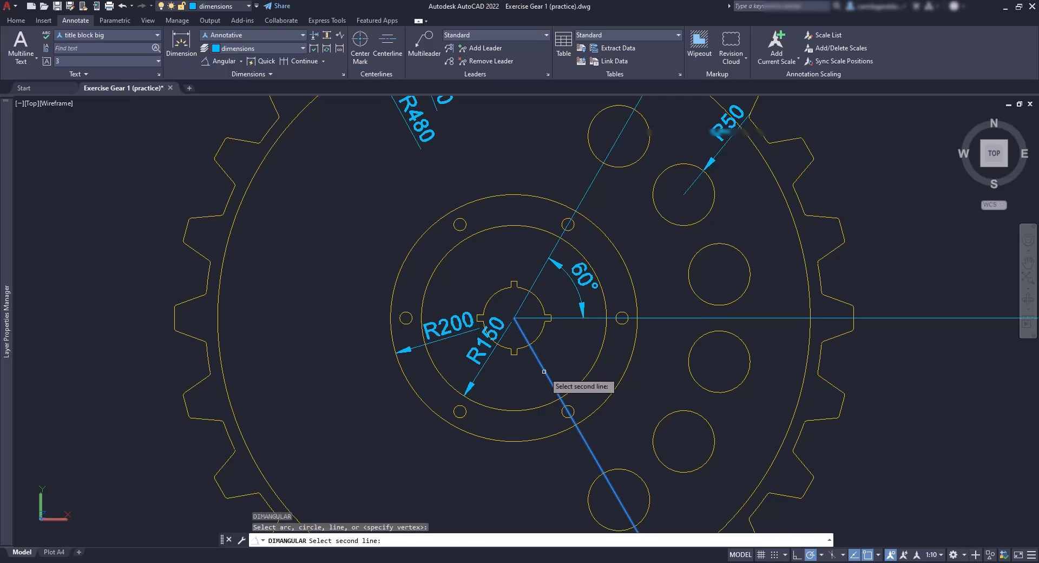
click(566, 318)
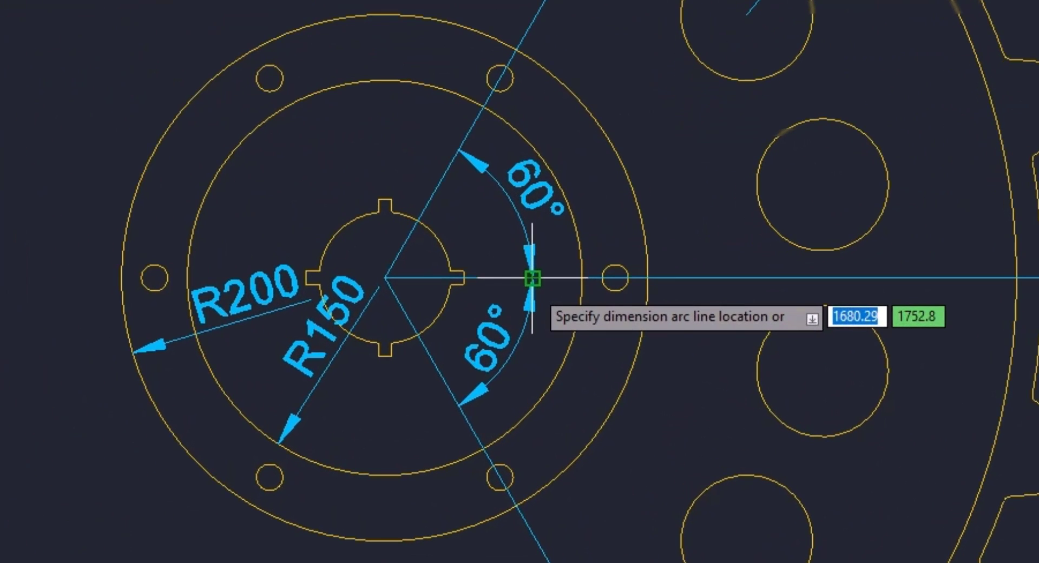
click(533, 278)
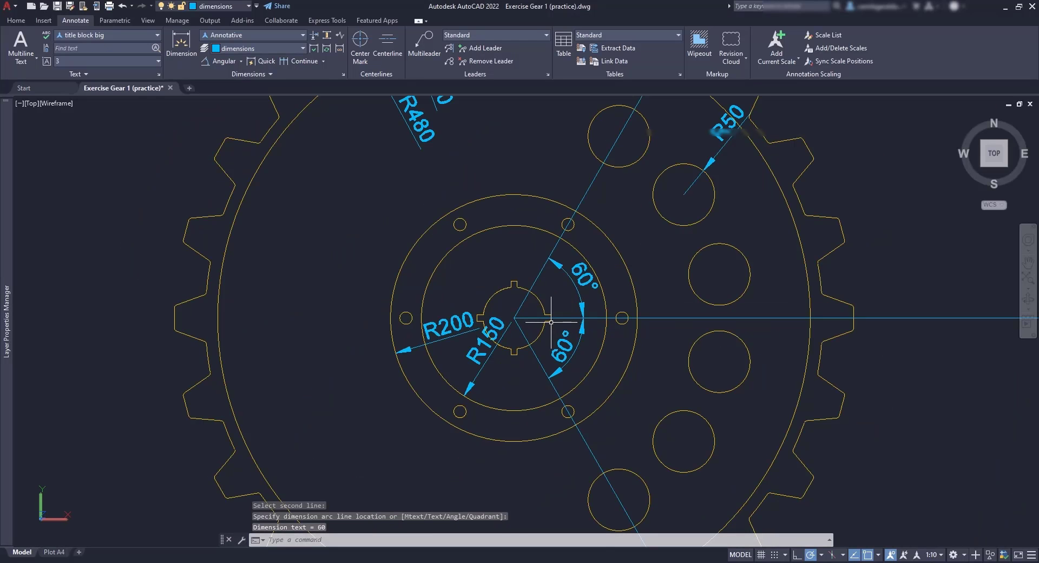
scroll(536, 323, down, 2)
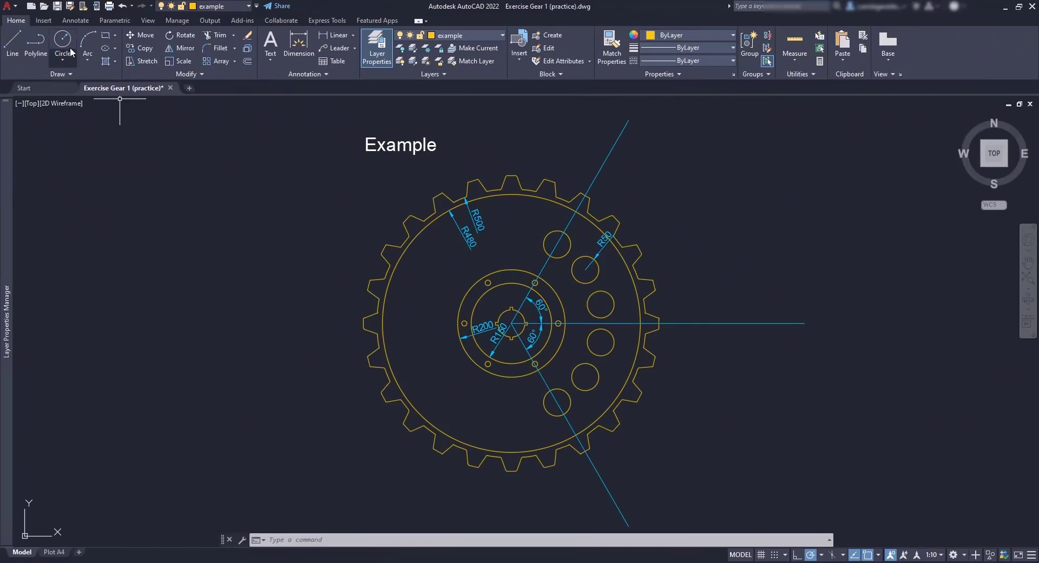
Step: Draw a circle of radius 500 from the gear's centre, passing through the base of the teeth
click(70, 47)
scroll(518, 323, up, 5)
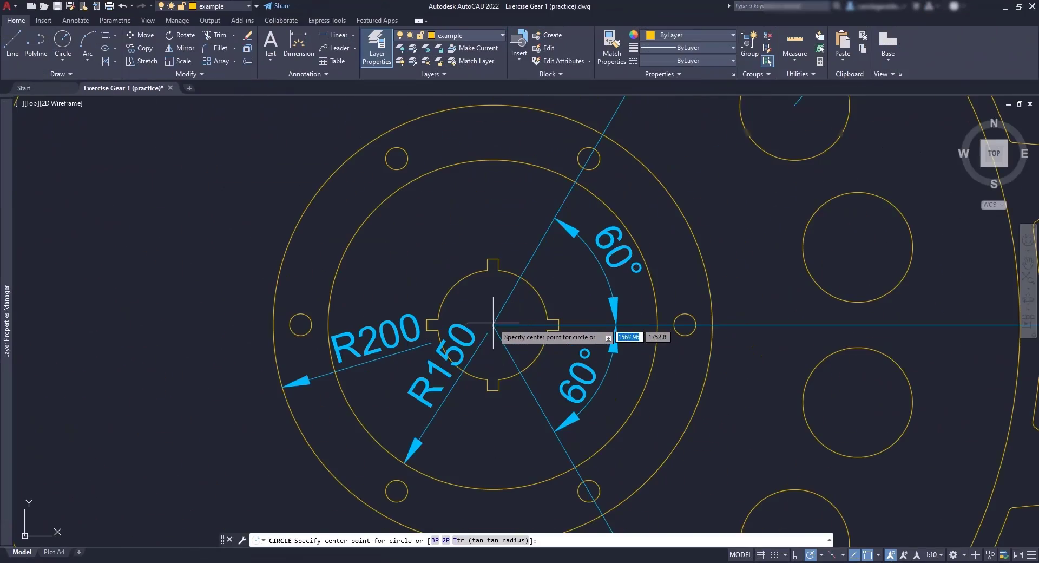
click(493, 323)
scroll(493, 324, down, 4)
scroll(497, 227, up, 2)
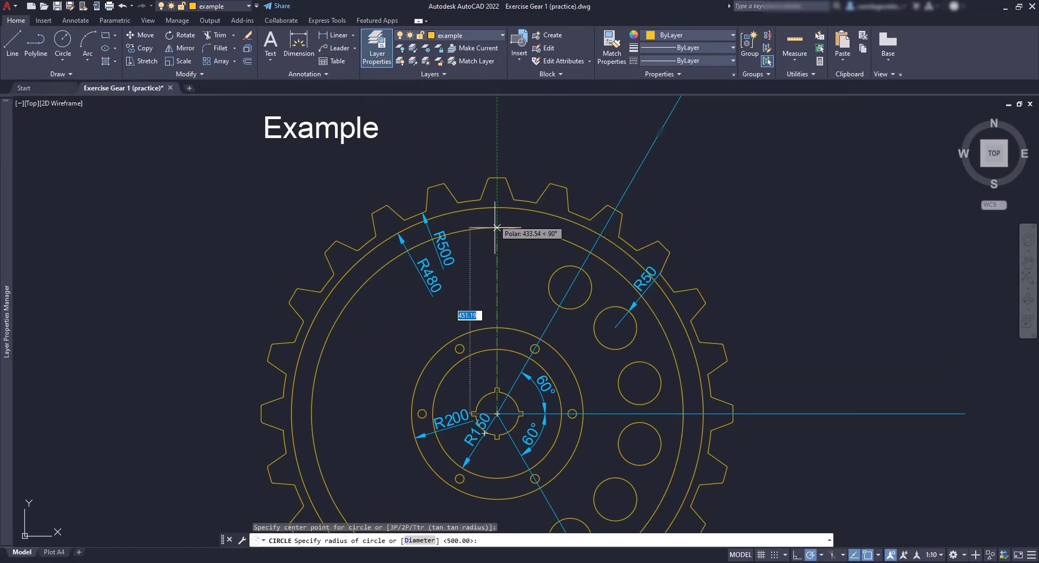
scroll(497, 228, up, 3)
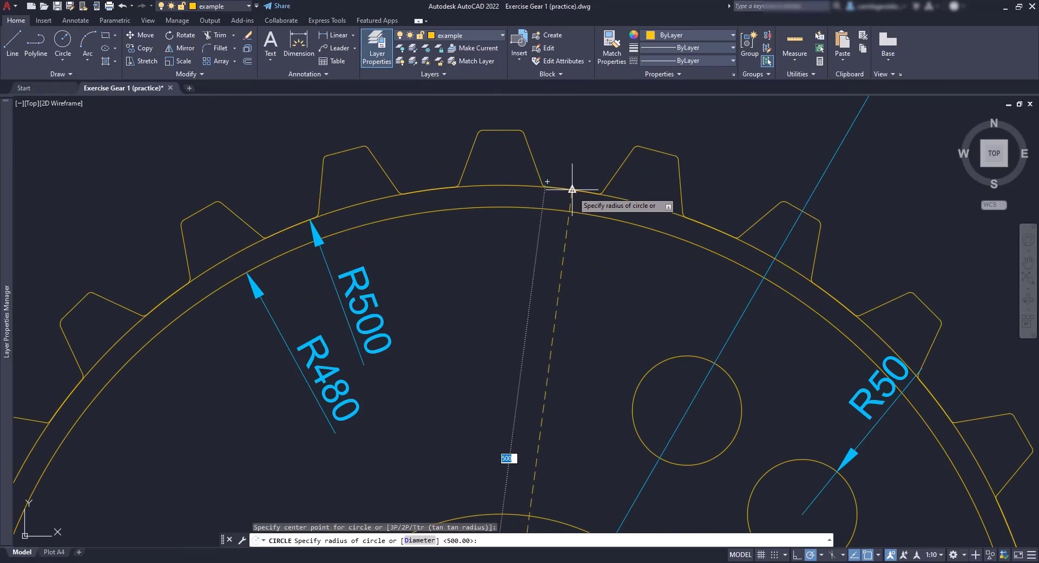
click(572, 189)
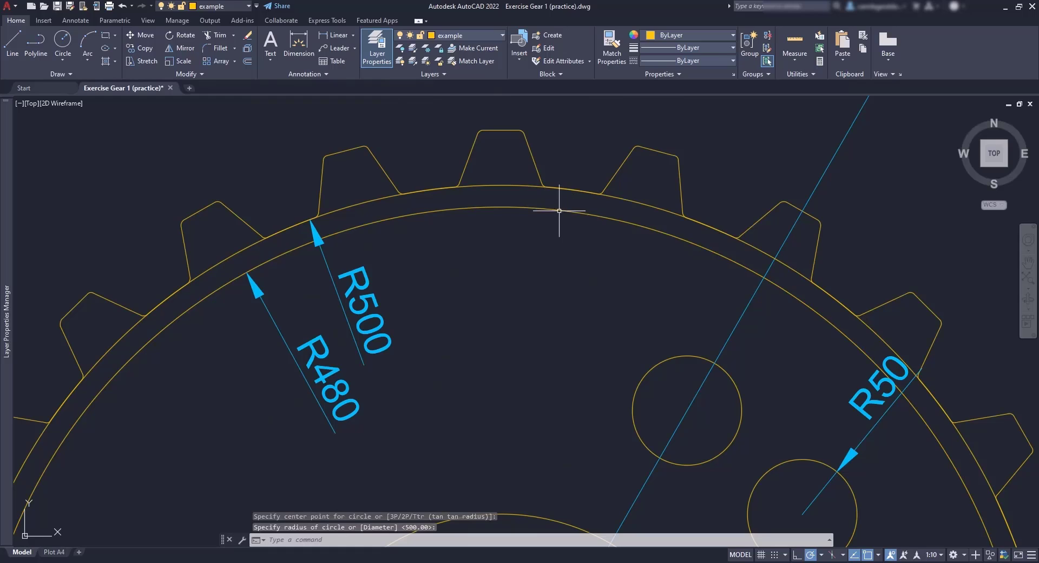
Step: Draw a 40-unit horizontal line leftward along the top tooth's tip, starting 20 units to the right of the tip's midpoint
scroll(546, 275, up, 5)
text(L)
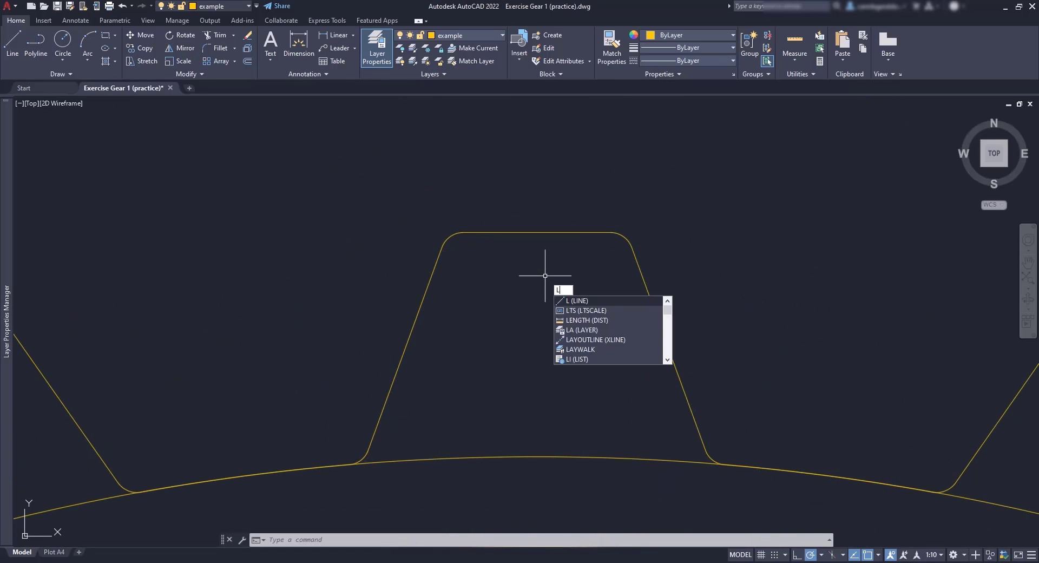
key(Return)
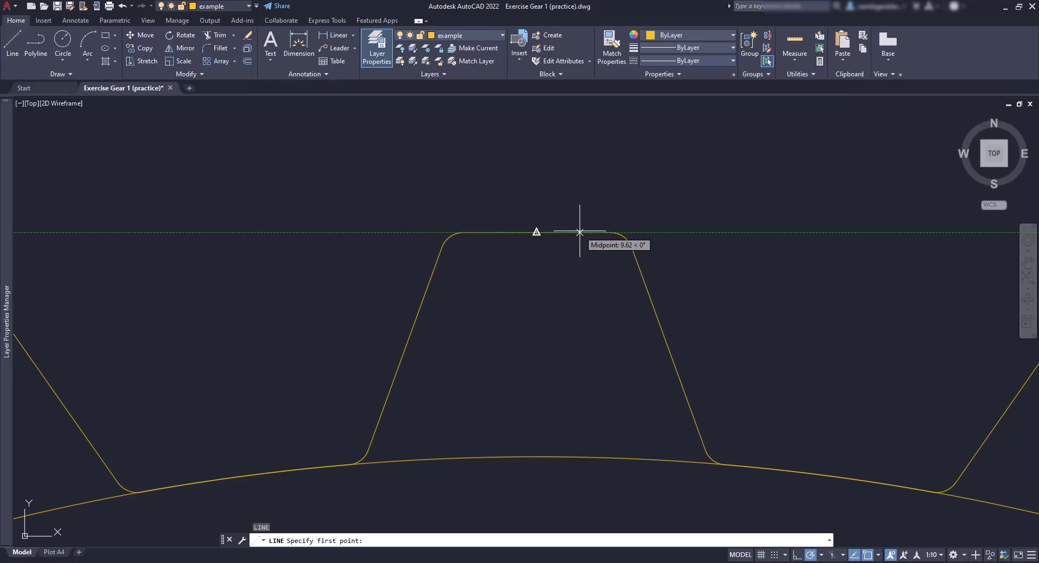
text(20)
key(Return)
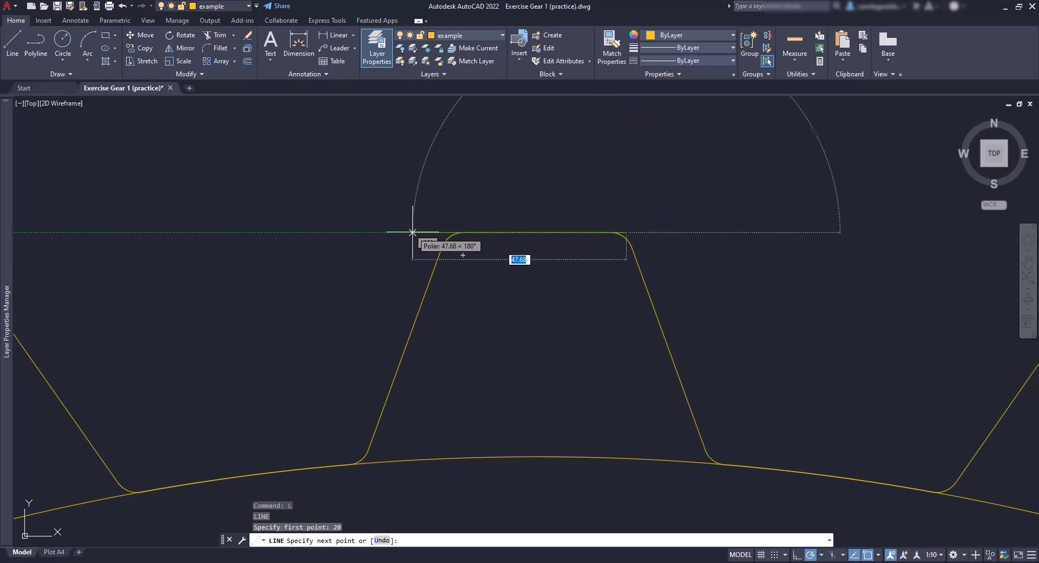
text(40)
key(Return)
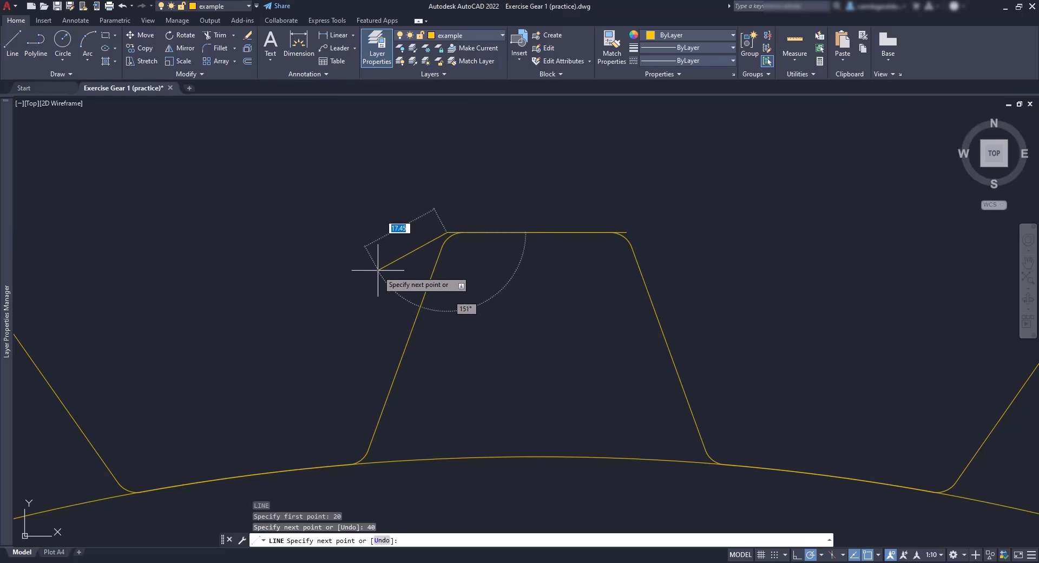
key(Escape)
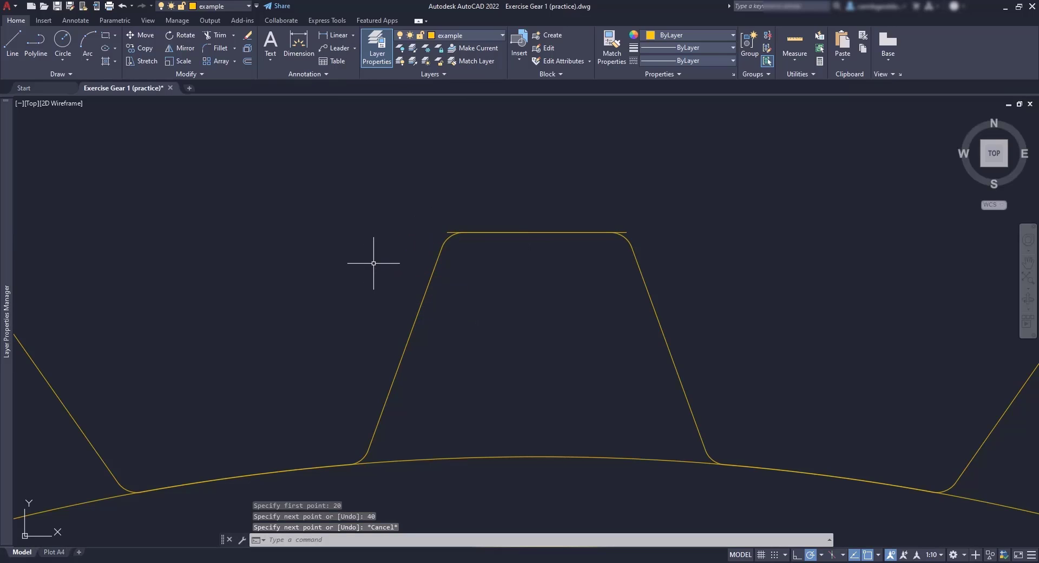
Step: Set the annotation scale to 1:1 and add a vertical linear dimension from the top tooth's tip midpoint to the root circle
click(932, 556)
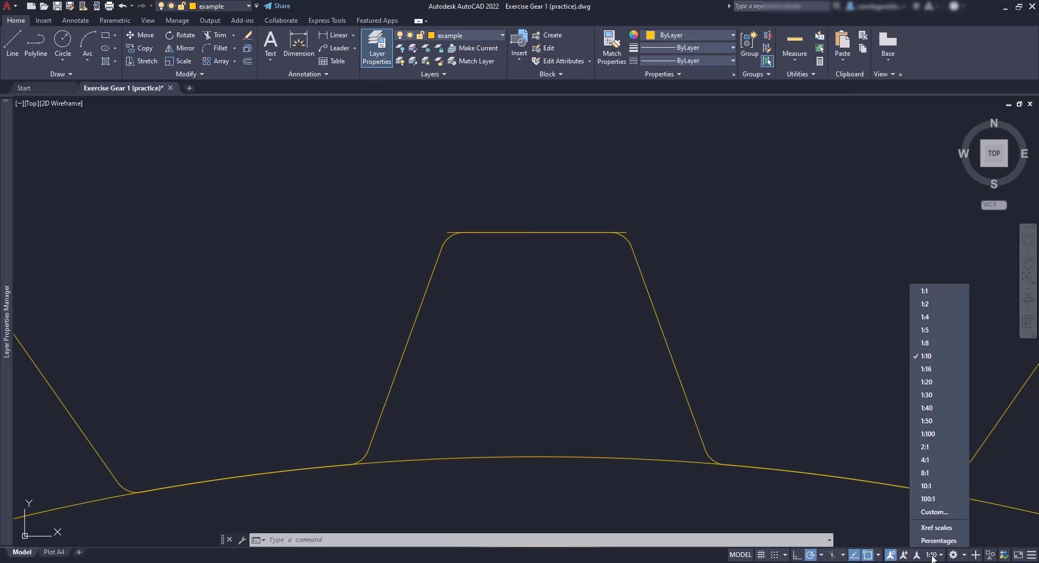
click(940, 293)
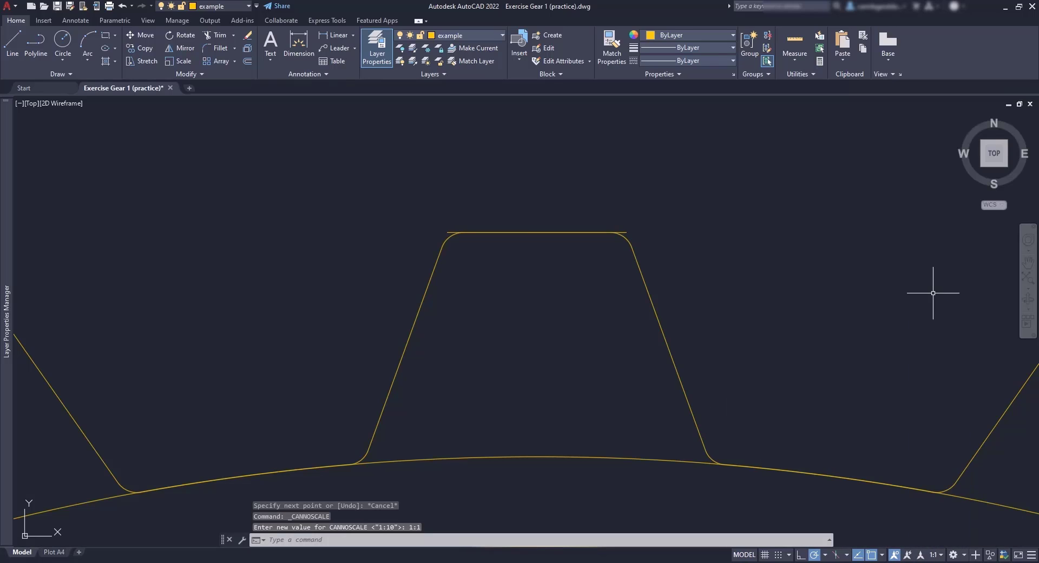
click(338, 36)
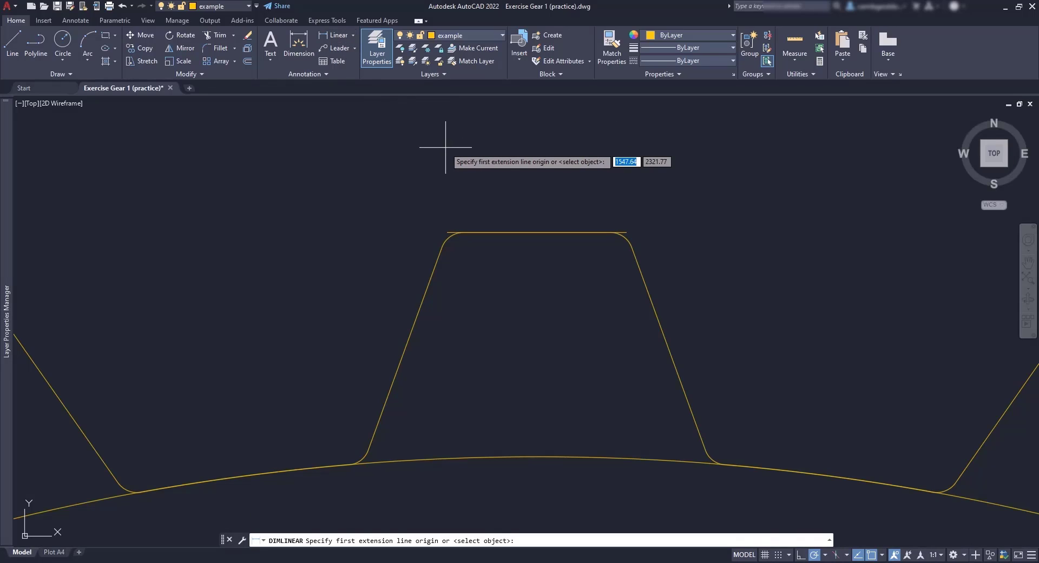
click(536, 233)
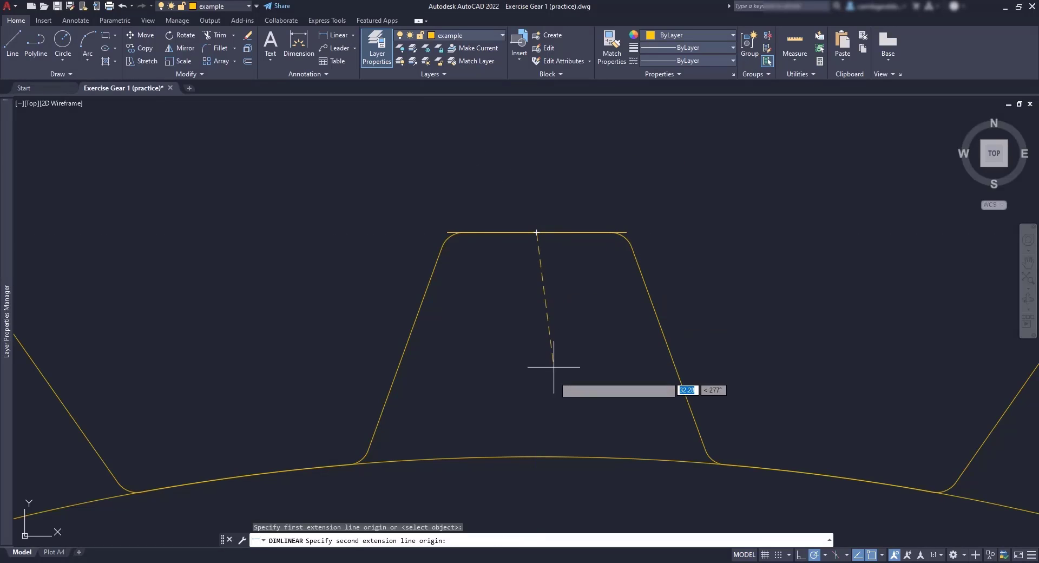
click(537, 456)
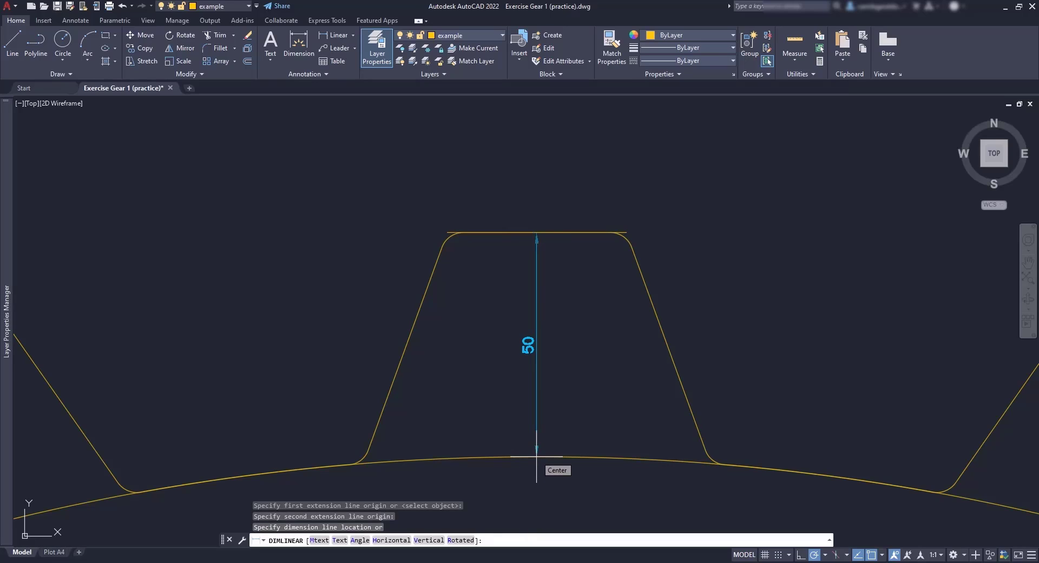
click(536, 457)
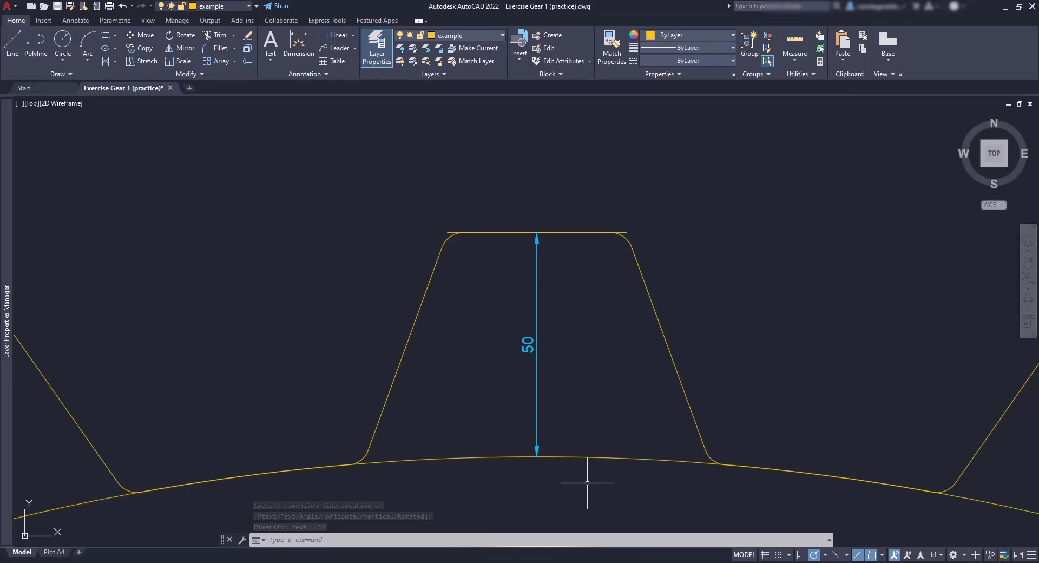
Step: Add a linear dimension across the line on the tooth's tip, placed 5 units above it
click(338, 36)
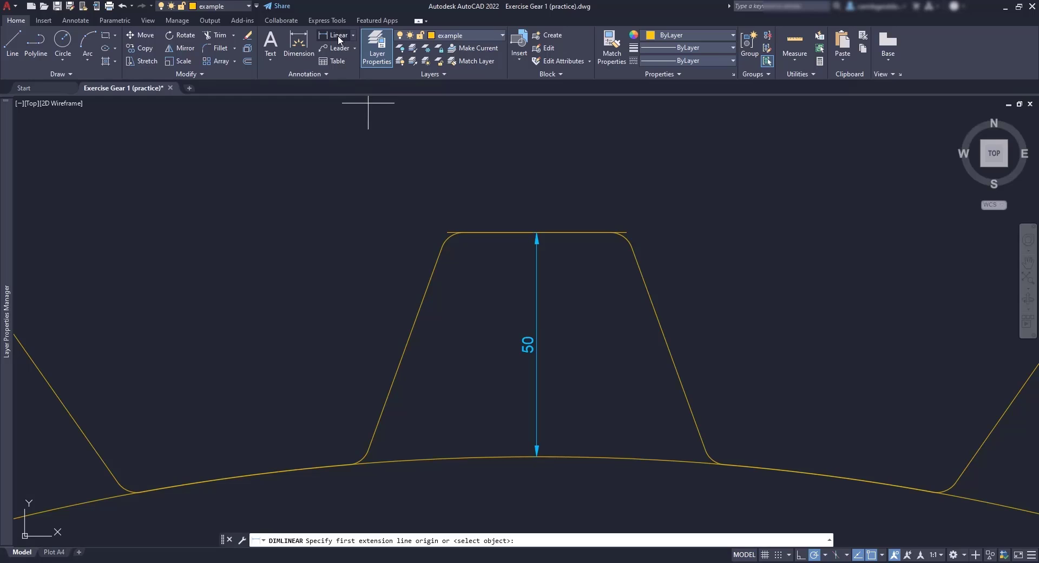
scroll(626, 232, up, 2)
click(626, 232)
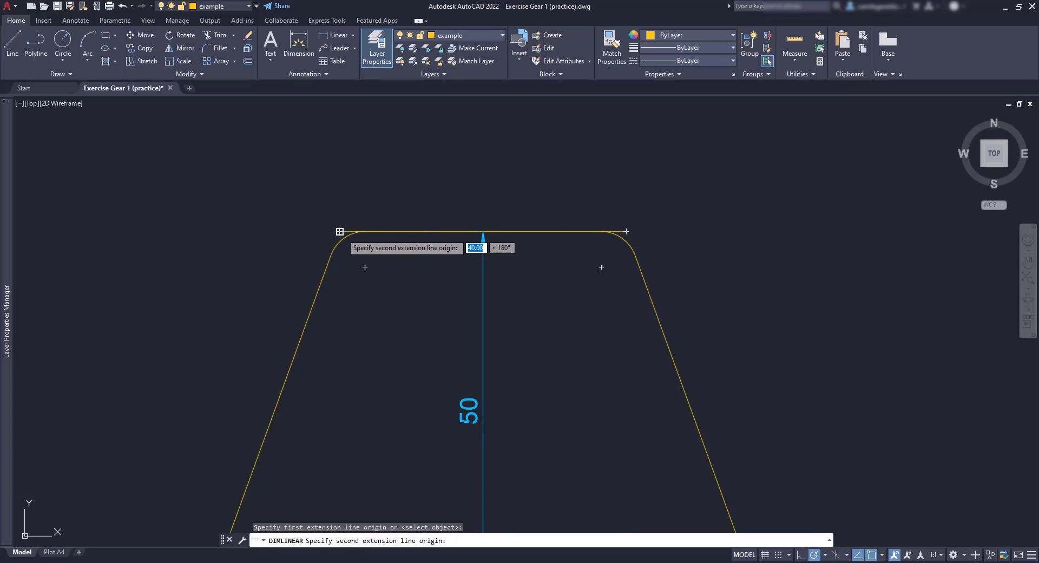
click(340, 231)
text(5)
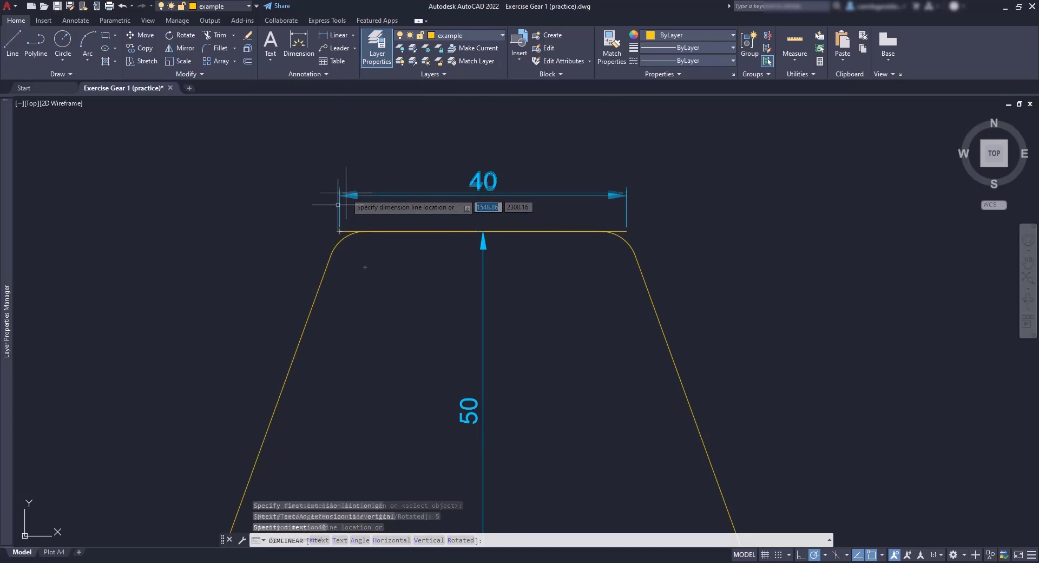
key(Return)
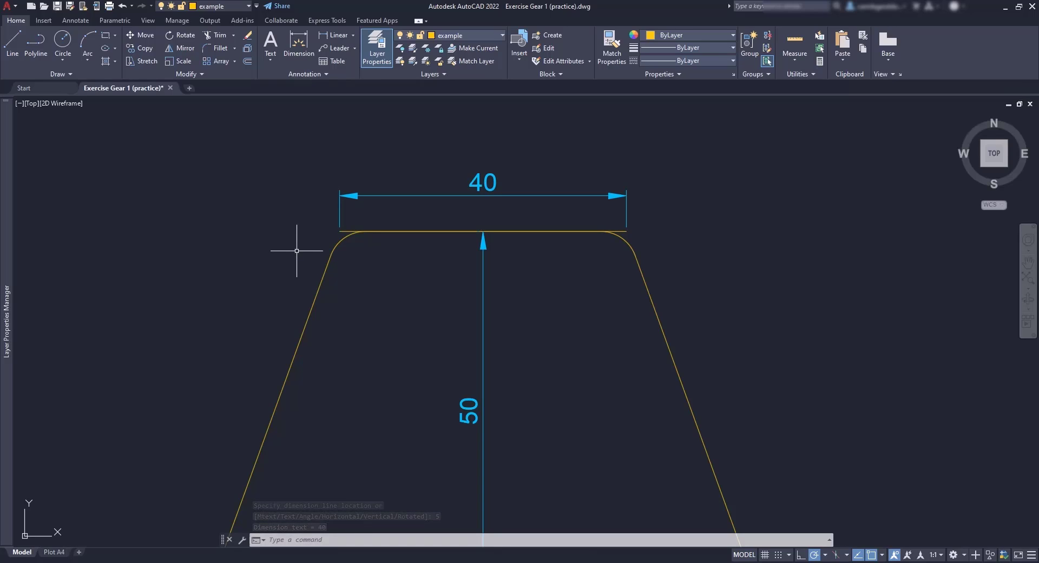
Step: Add an angular dimension between the tooth's right flank and the tip line, placed outside the tooth on the right
click(352, 36)
click(348, 95)
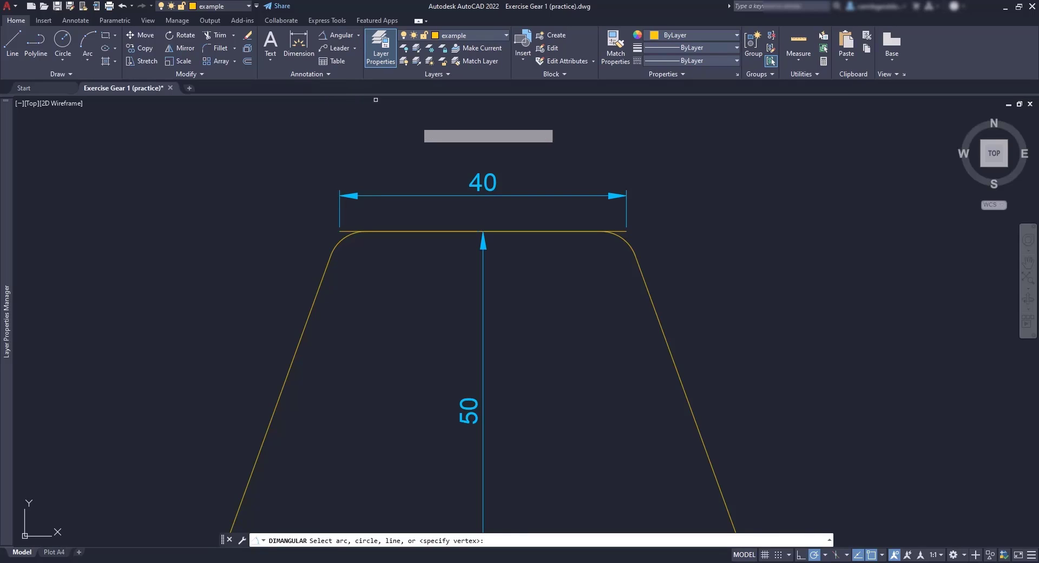
click(659, 328)
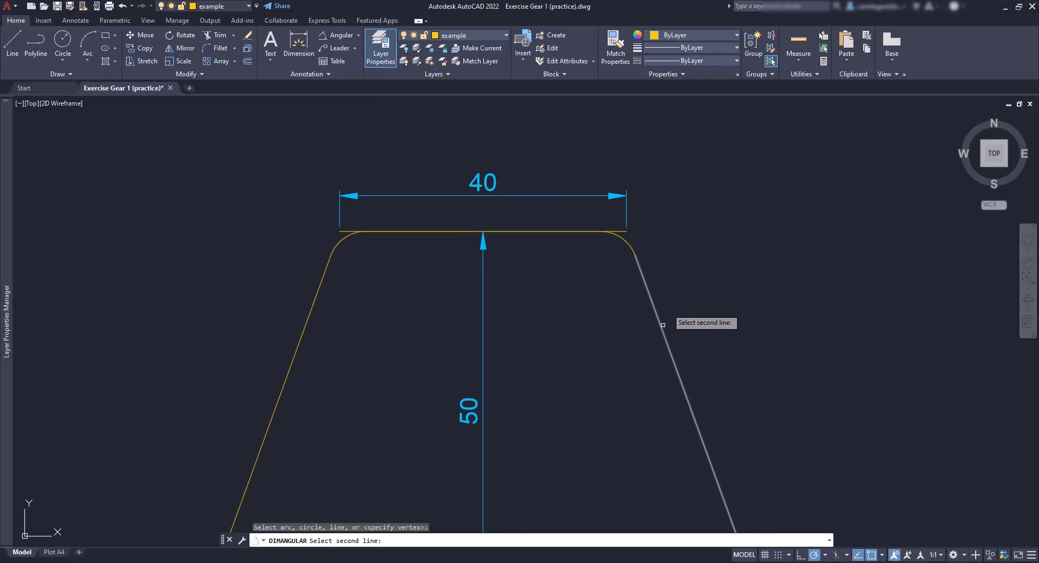
click(625, 234)
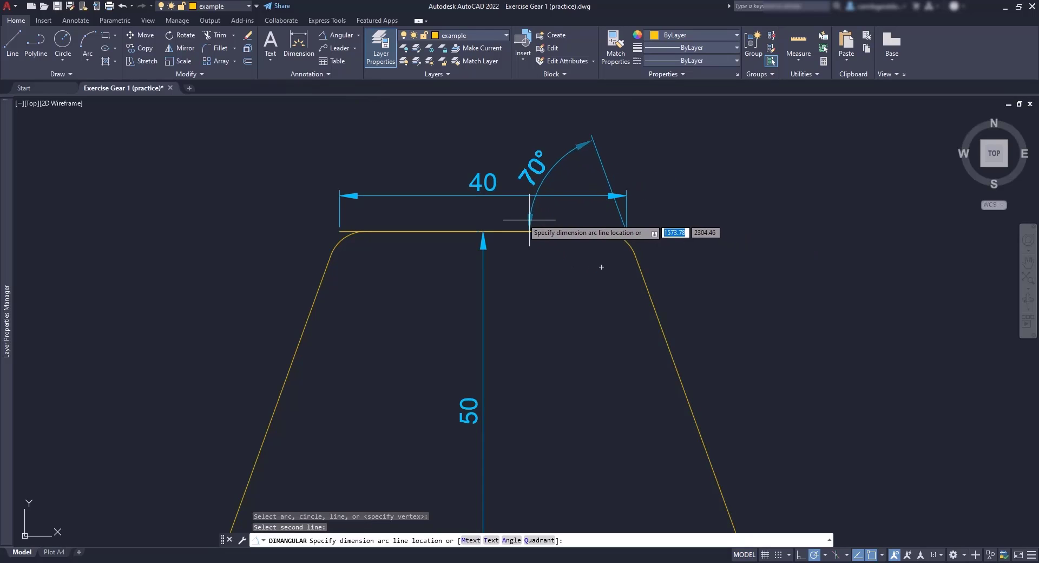
click(729, 273)
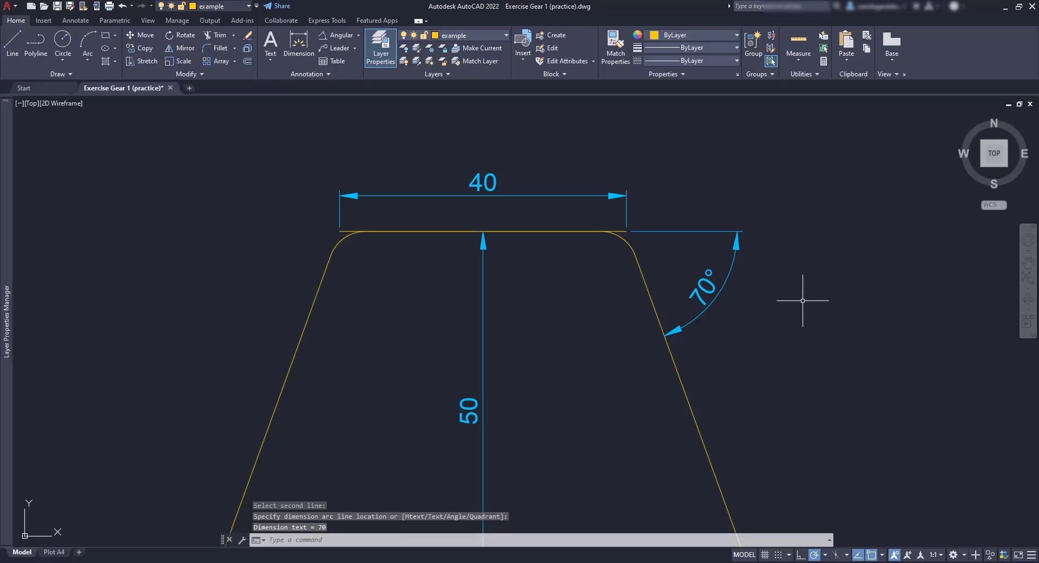
Step: Add a radius dimension to the rounded left corner of the top tooth's tip, placed inside the tooth
click(359, 34)
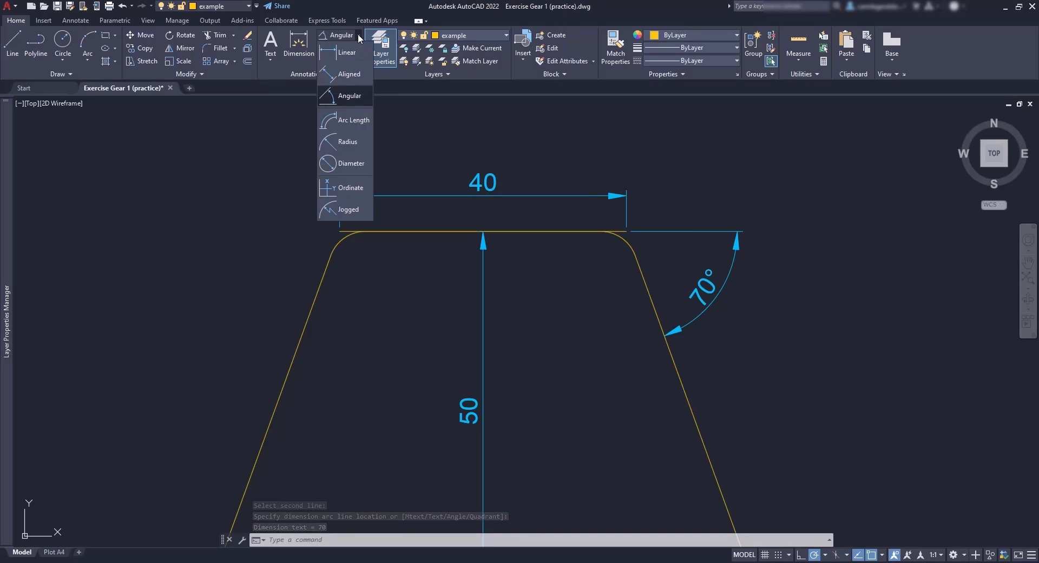
click(352, 142)
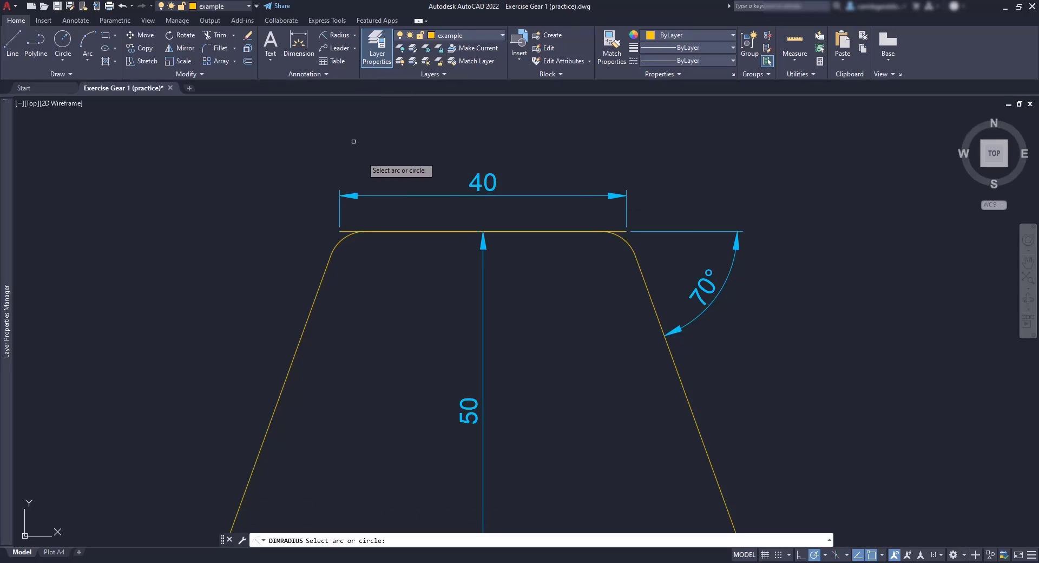
click(345, 238)
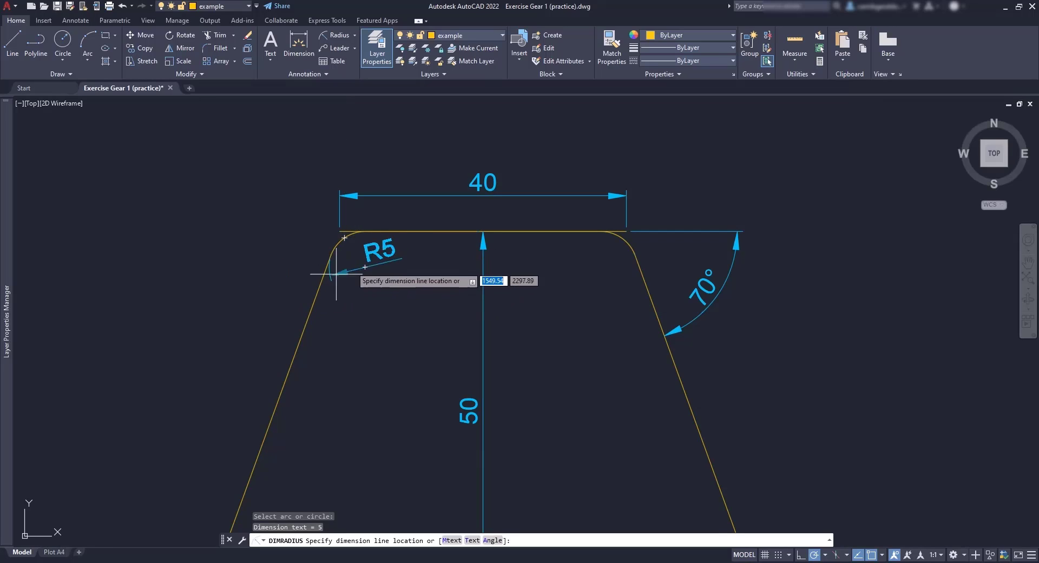
click(345, 238)
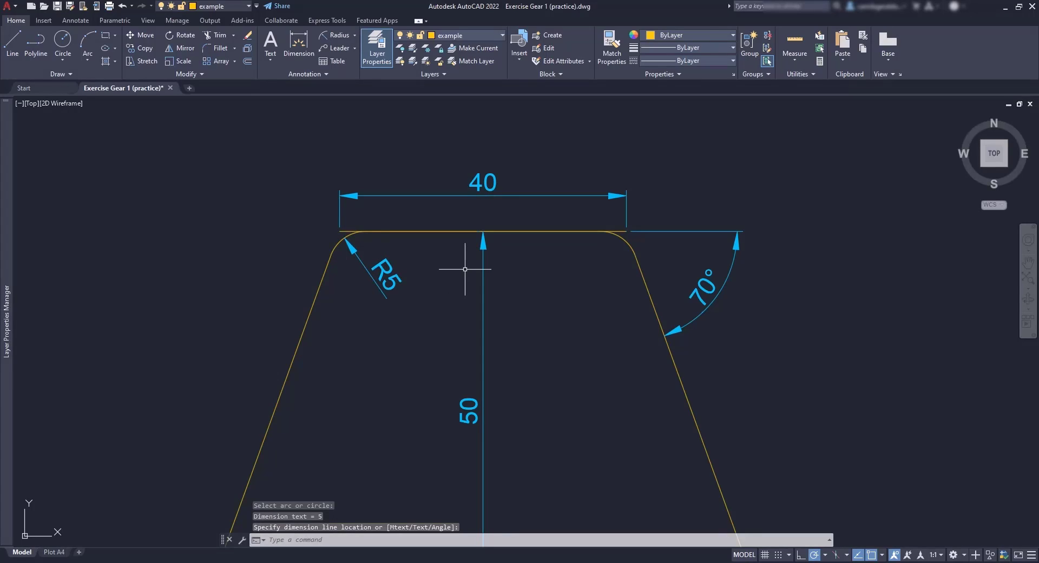
Step: Start a linear dimension at the small bolt hole on the gear's right horizontal axis and enable the Center object snap
scroll(476, 260, down, 2)
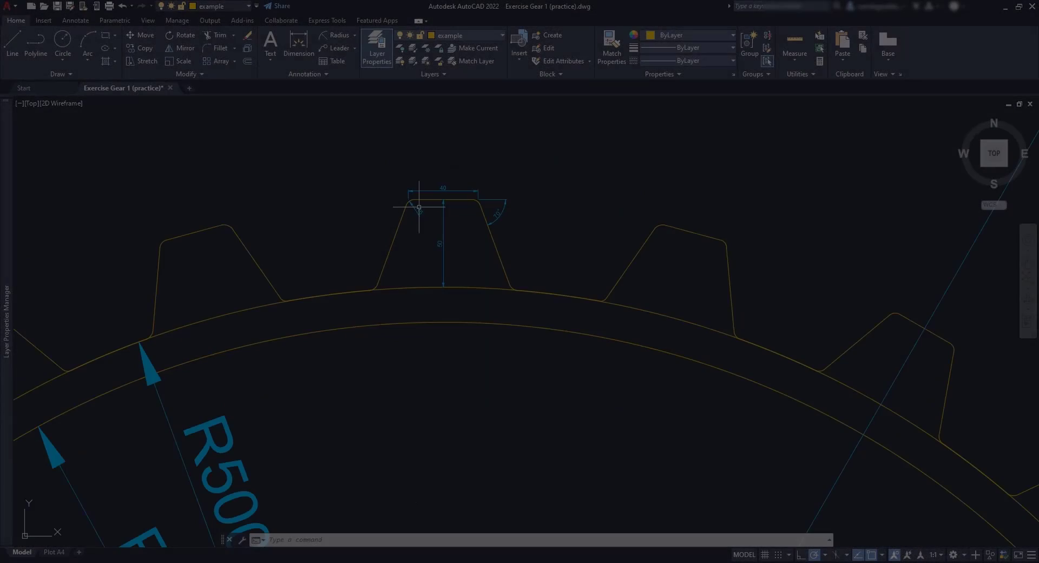
scroll(464, 220, down, 8)
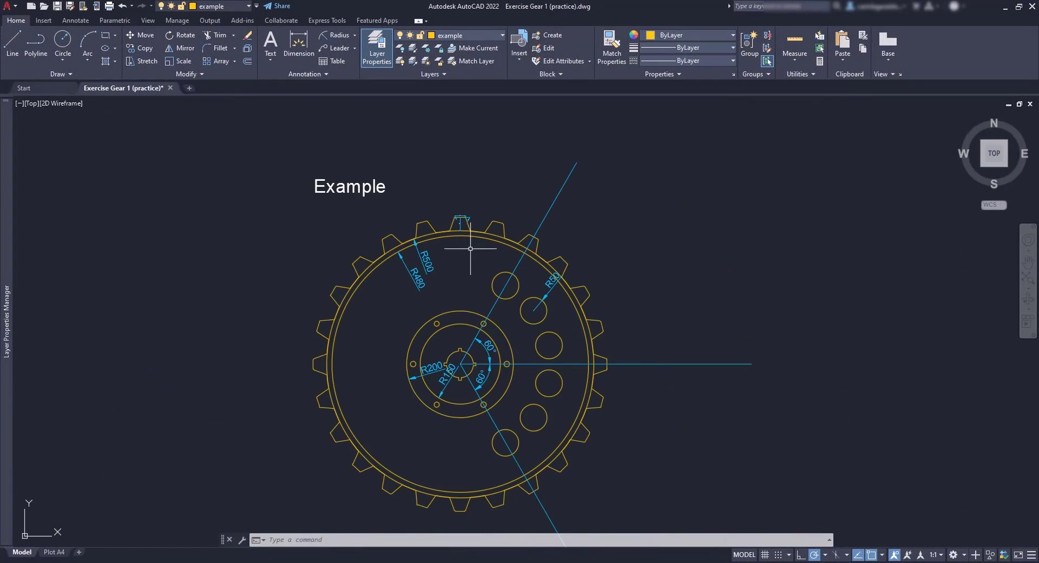
scroll(522, 382, up, 2)
scroll(511, 370, up, 7)
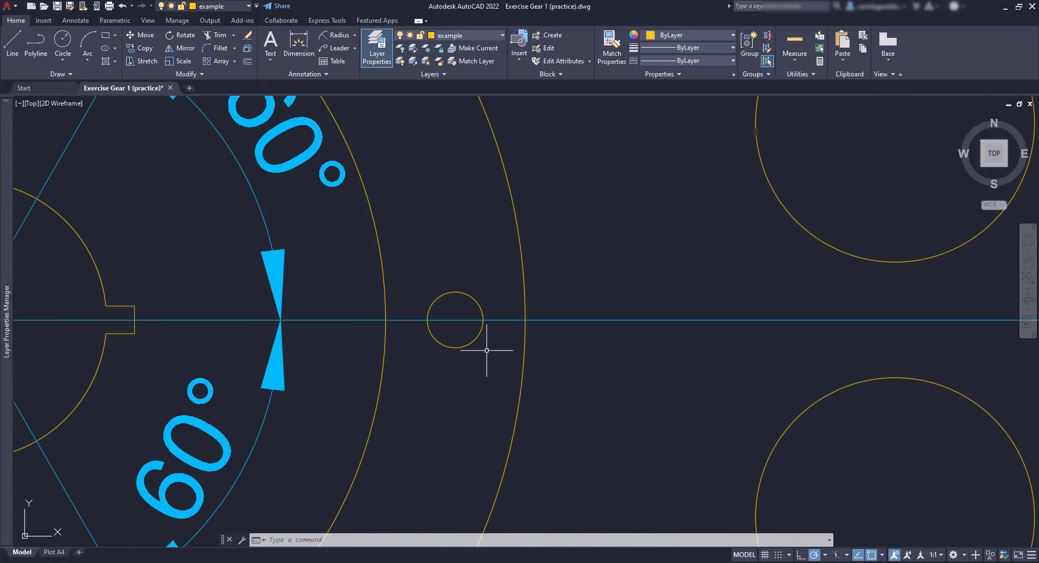
scroll(487, 350, up, 3)
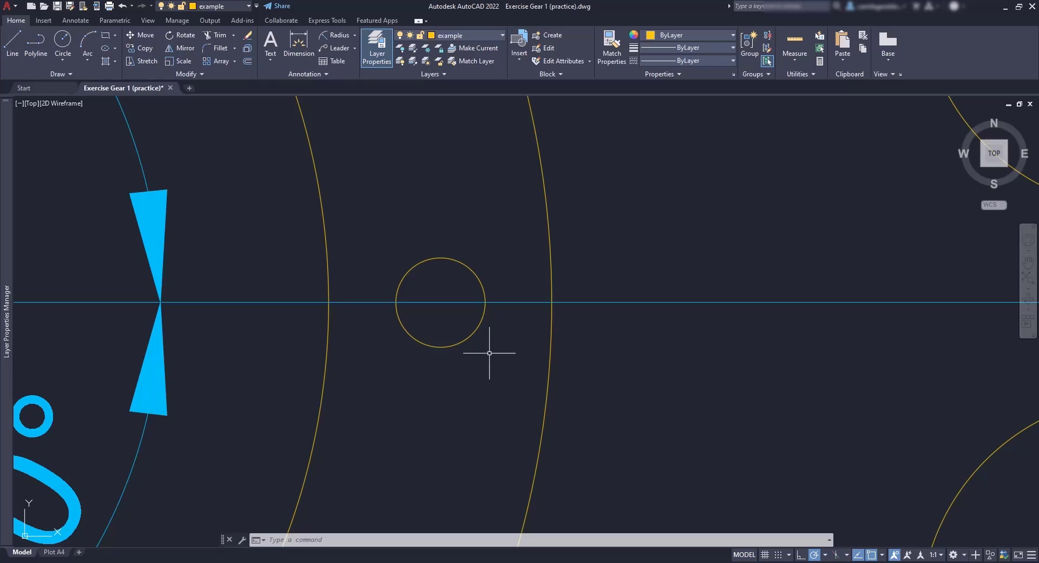
text(DLI)
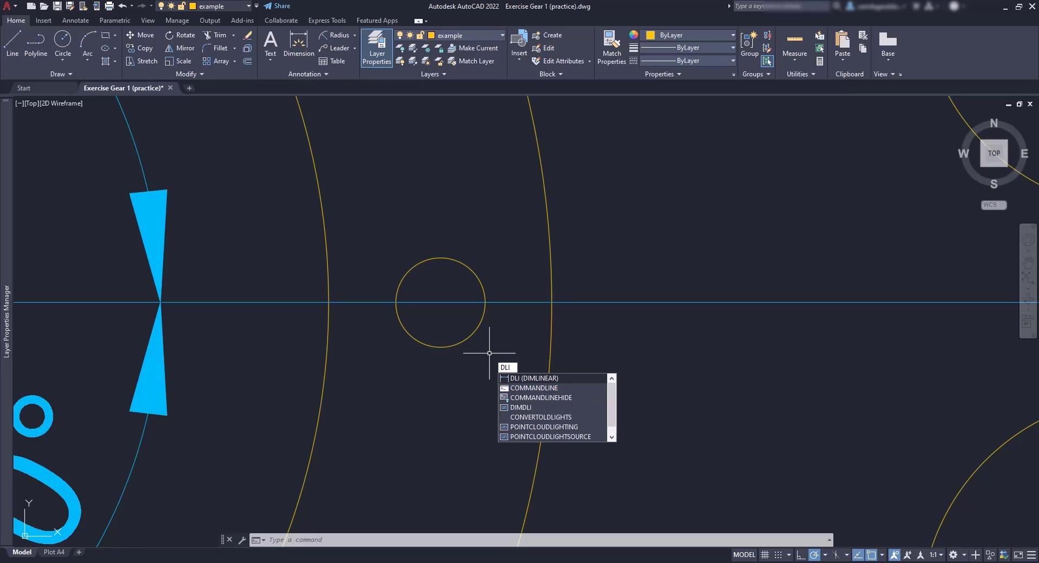
key(Return)
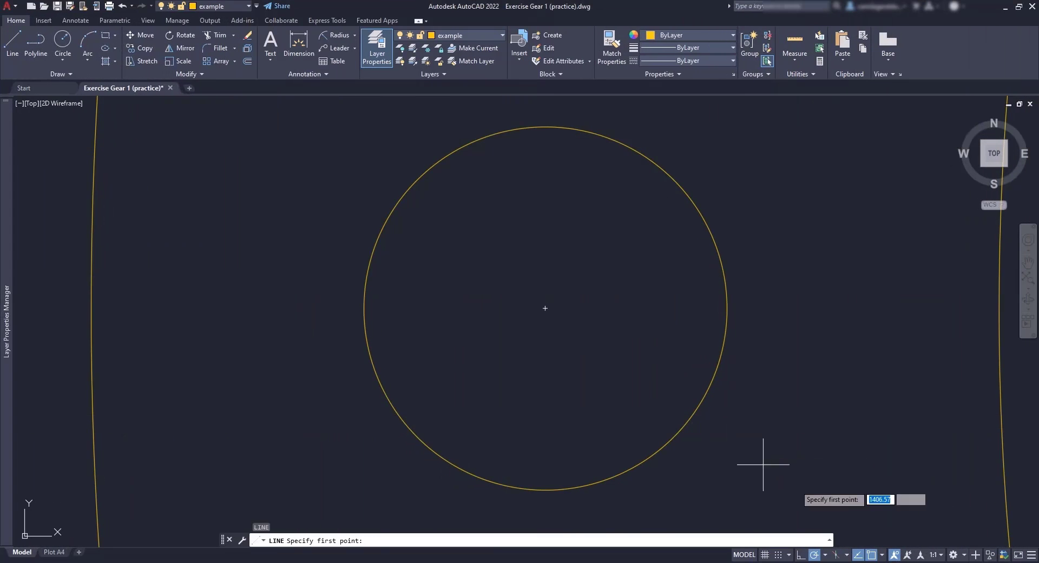
click(881, 556)
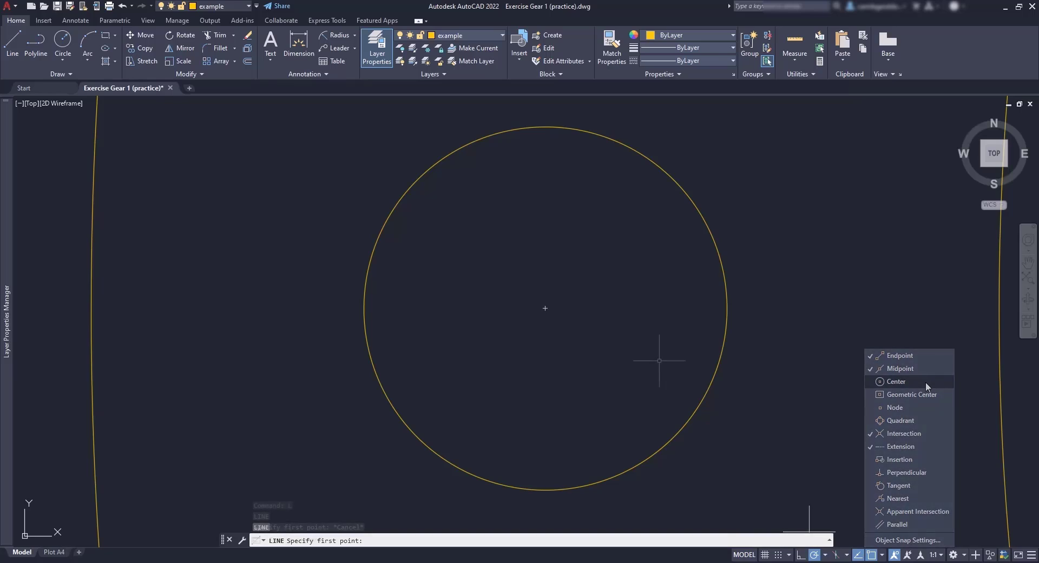
key(Escape)
key(Escape)
text(c)
key(Return)
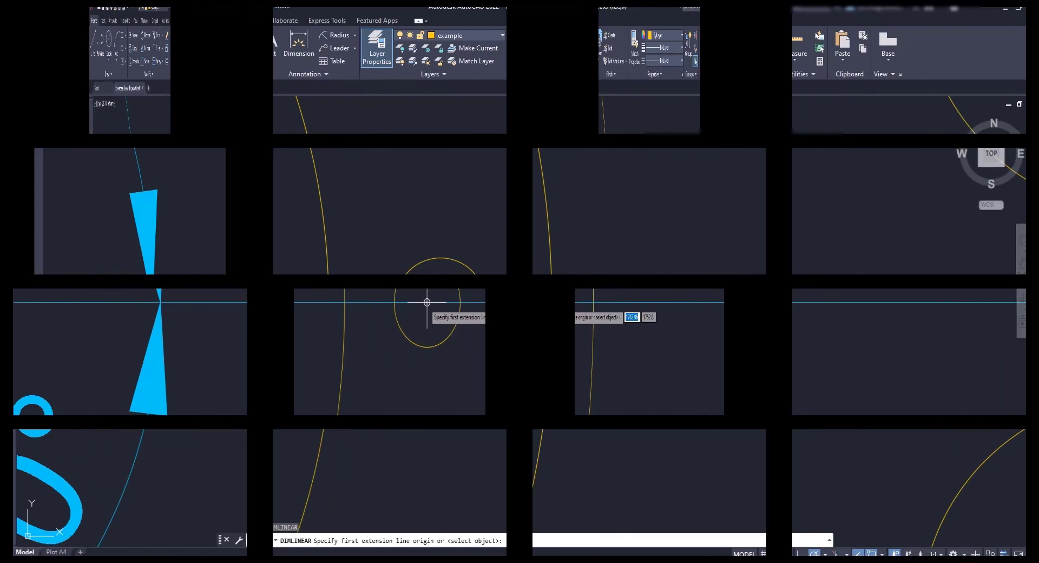
Step: Add a horizontal linear dimension from the small hole's center to the R200 circle, placed along the horizontal axis
click(440, 302)
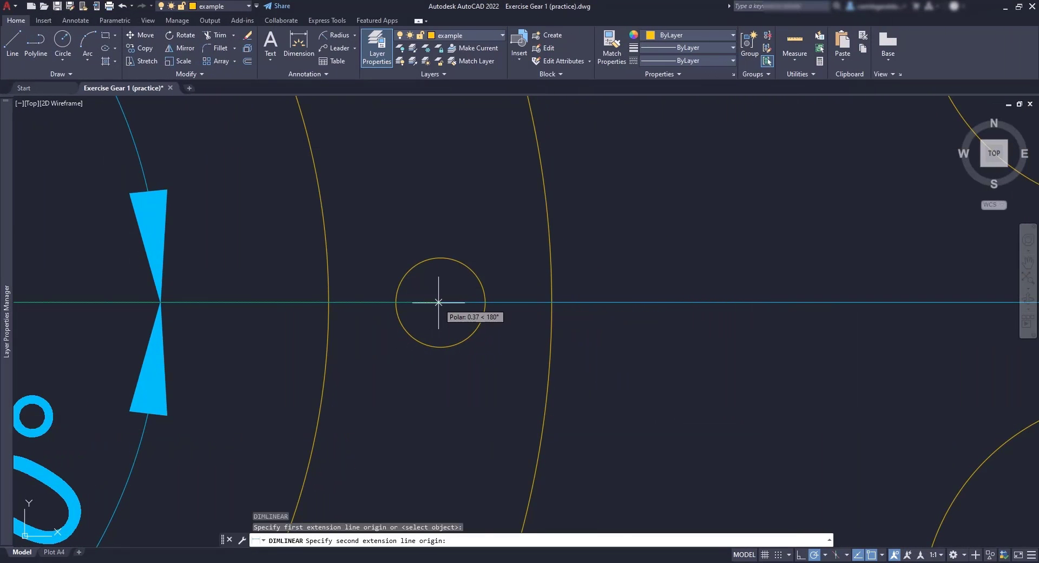
click(552, 302)
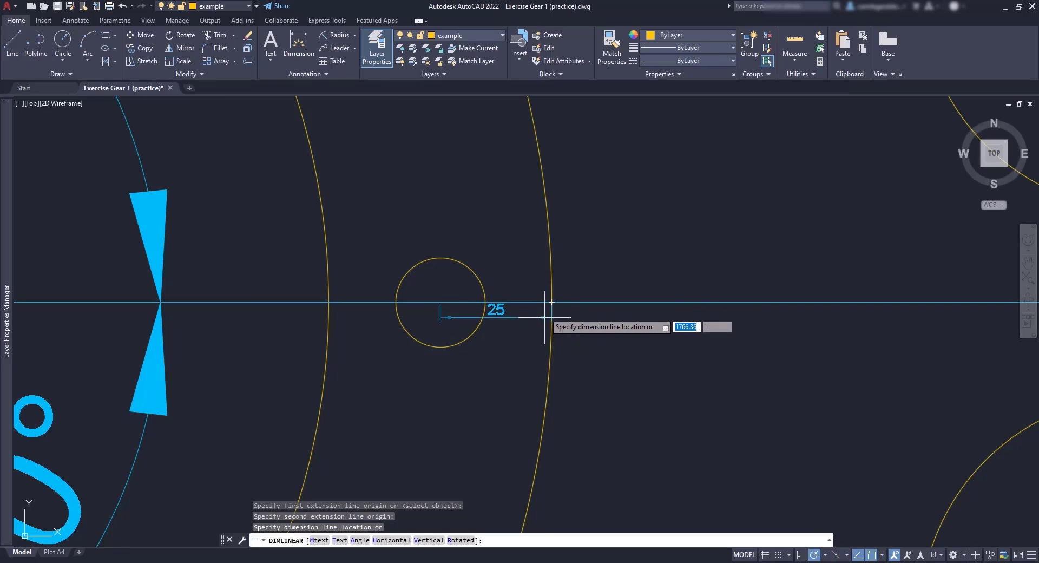
click(552, 303)
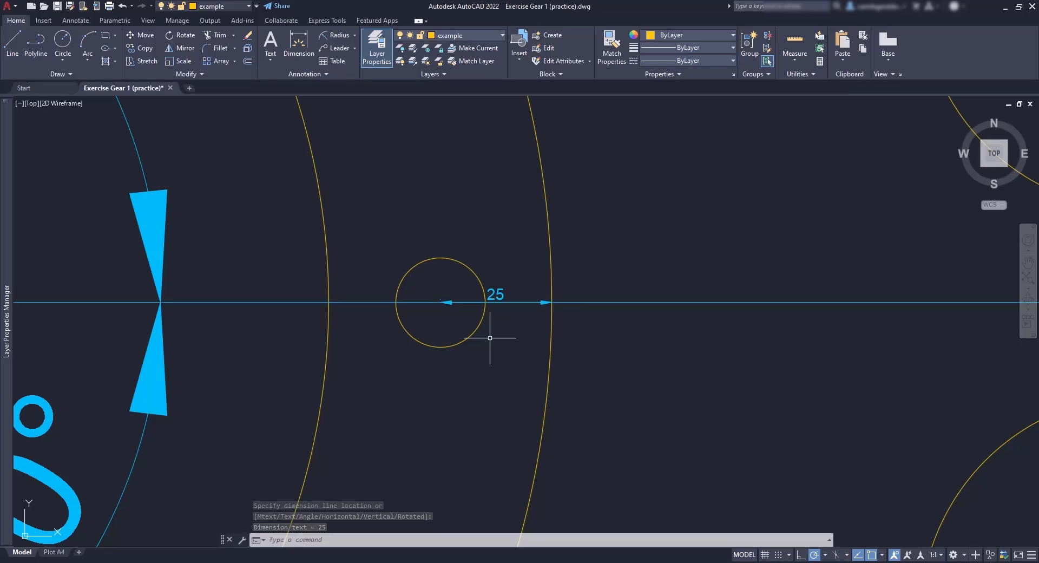
Step: Add a horizontal linear dimension from the small hole's center to the R150 circle, in line with the horizontal axis
key(Return)
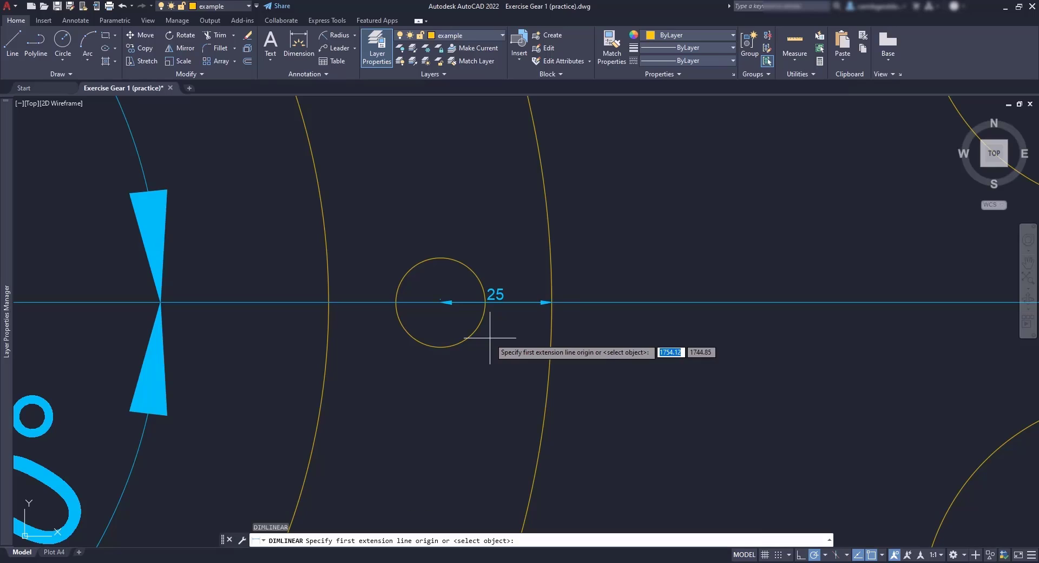
click(440, 302)
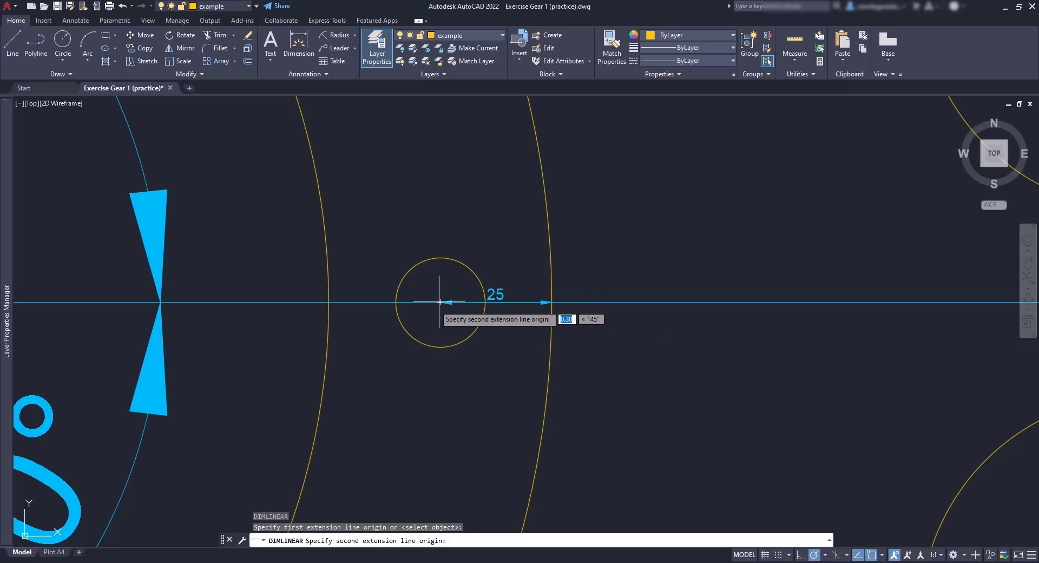
click(328, 302)
click(329, 302)
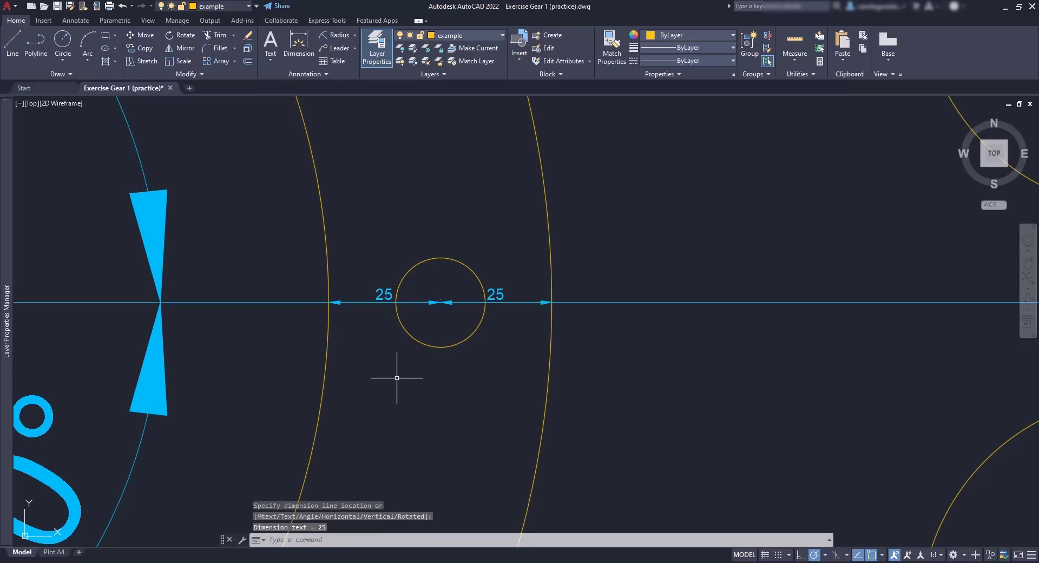
Step: Add a radius dimension to the small bolt hole, placed toward its upper right
click(338, 34)
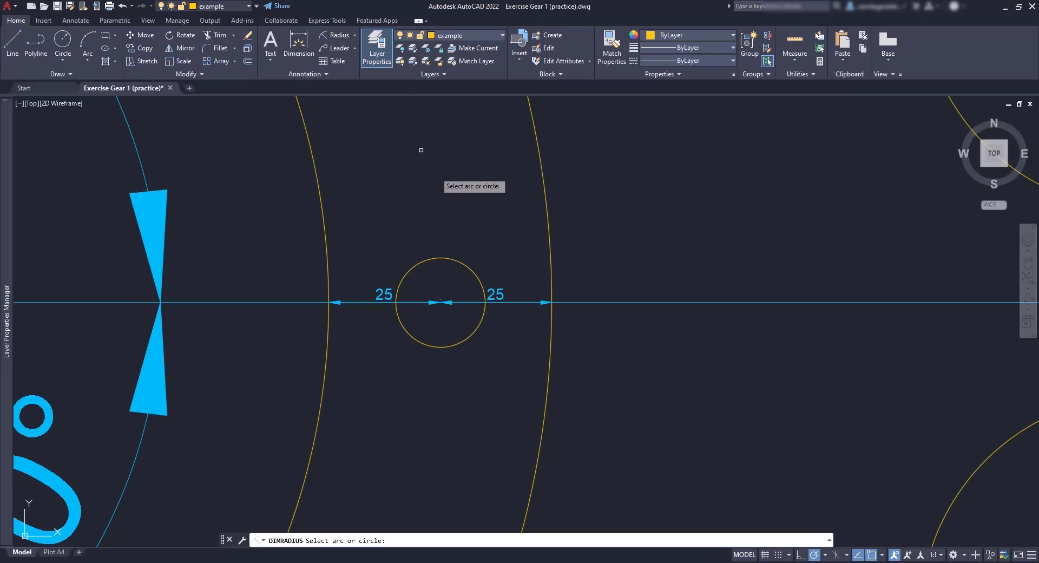
click(476, 277)
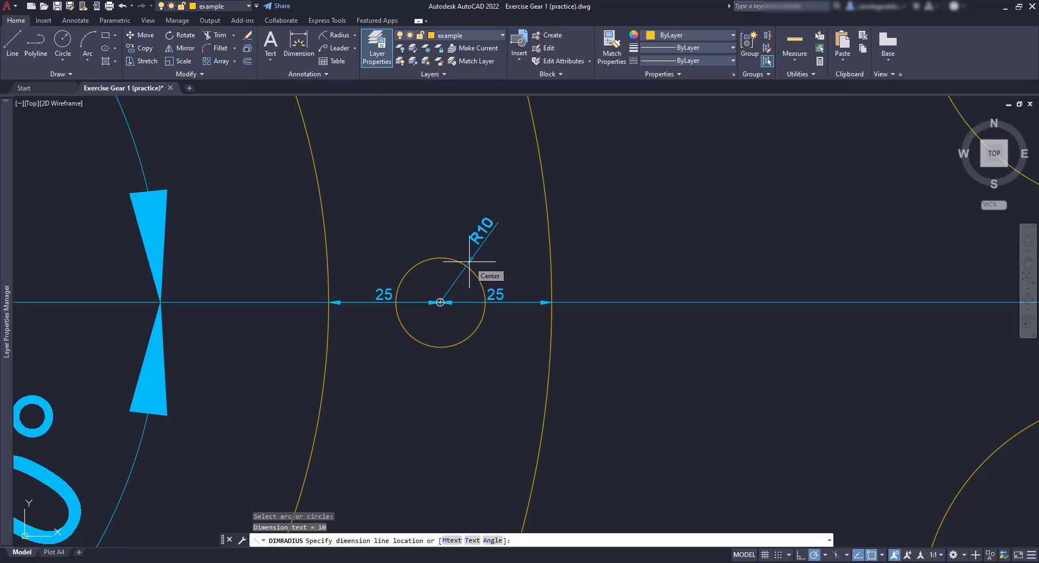
click(476, 252)
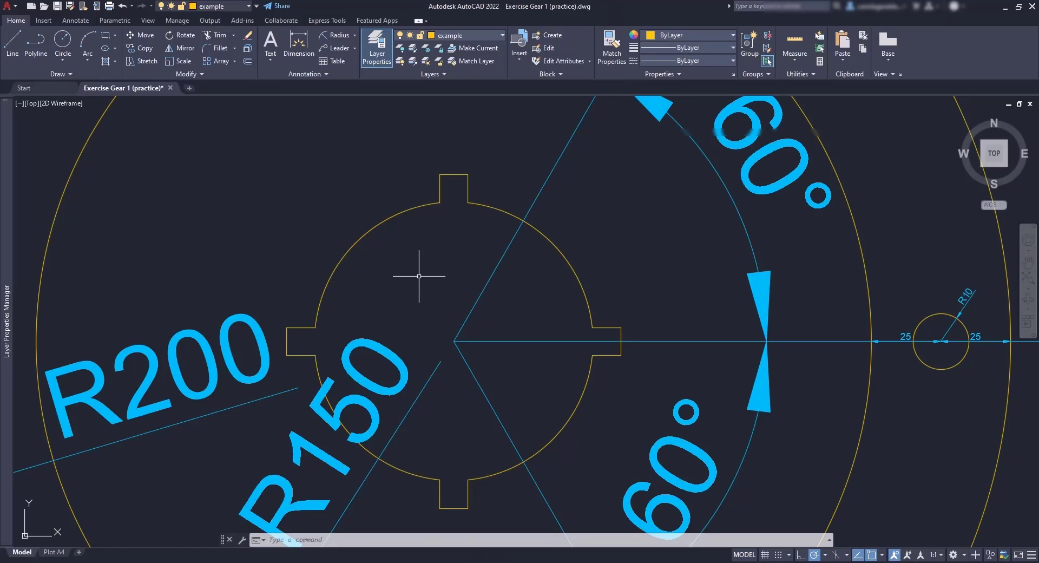
Step: Draw a circle from the gear's center out to the edge of the central bore, bridging the keyway openings
text(c)
key(Return)
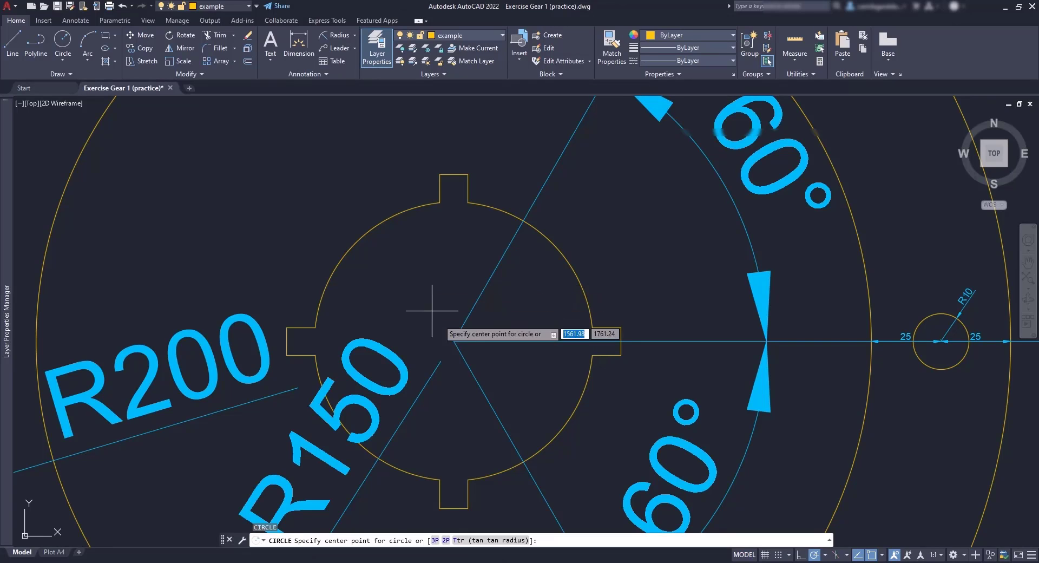
click(454, 341)
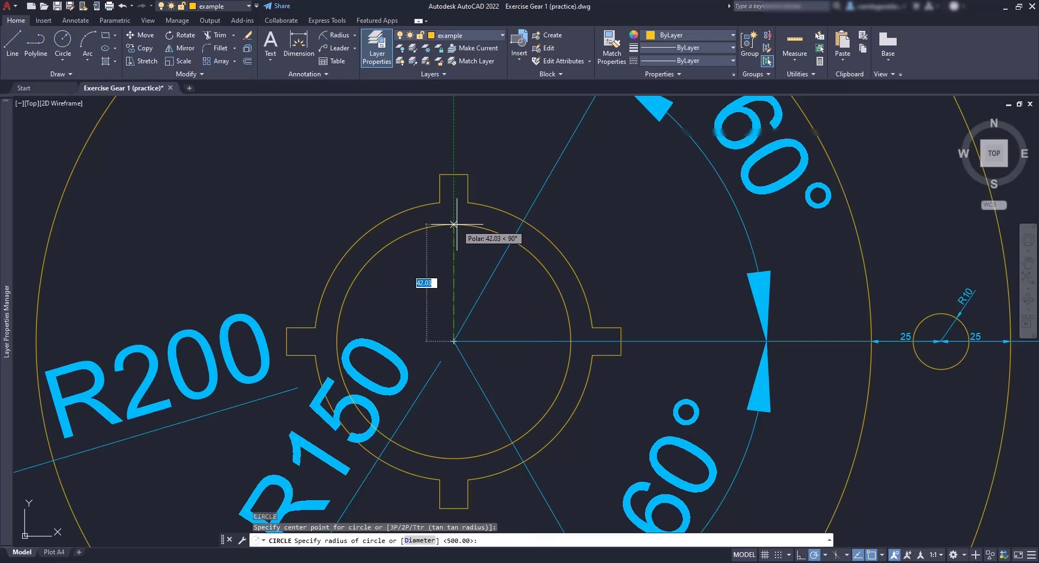
click(466, 210)
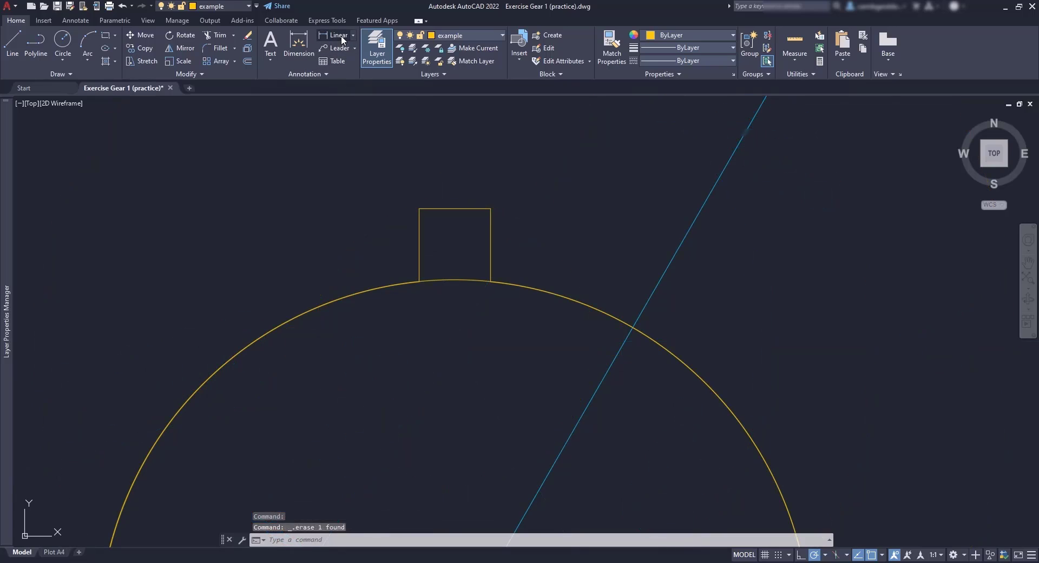
Step: Add a linear dimension across the top keyway's width, placed 5 units above it
click(336, 35)
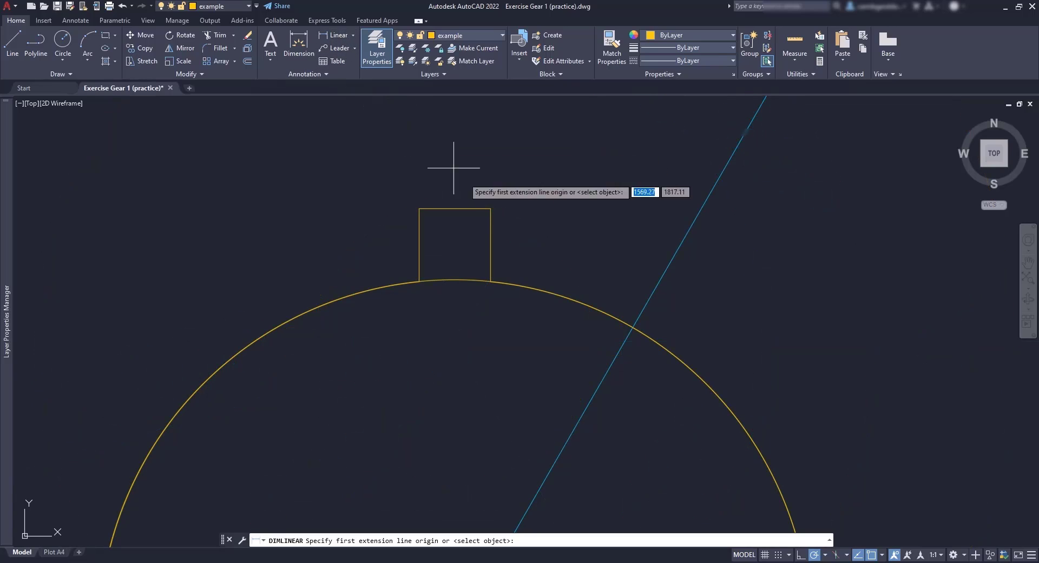
click(490, 209)
click(419, 208)
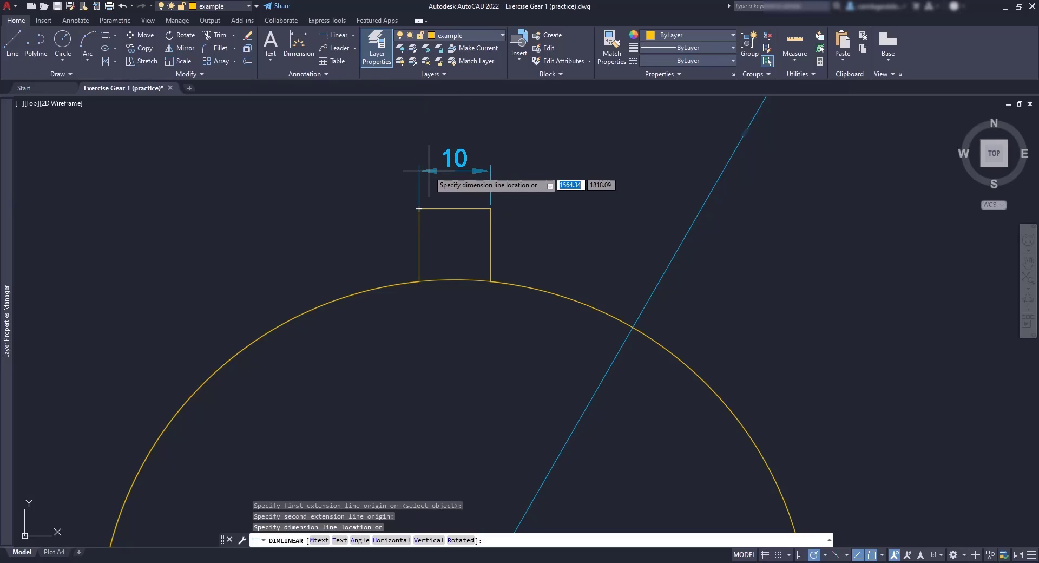
text(5)
key(Return)
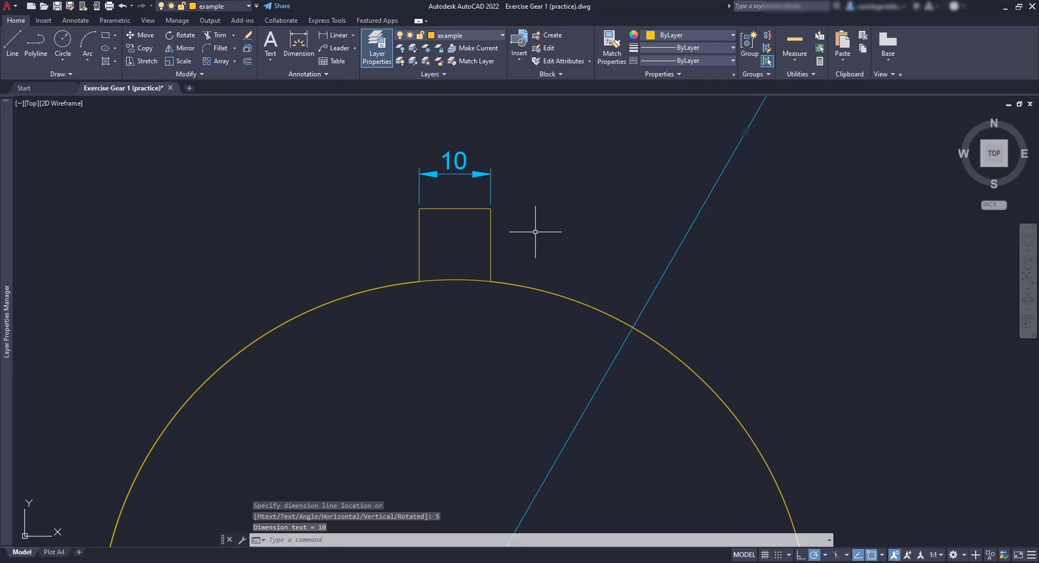
Step: Add a vertical linear dimension from the midpoint of the keyway's top edge down to the bore circle
key(Return)
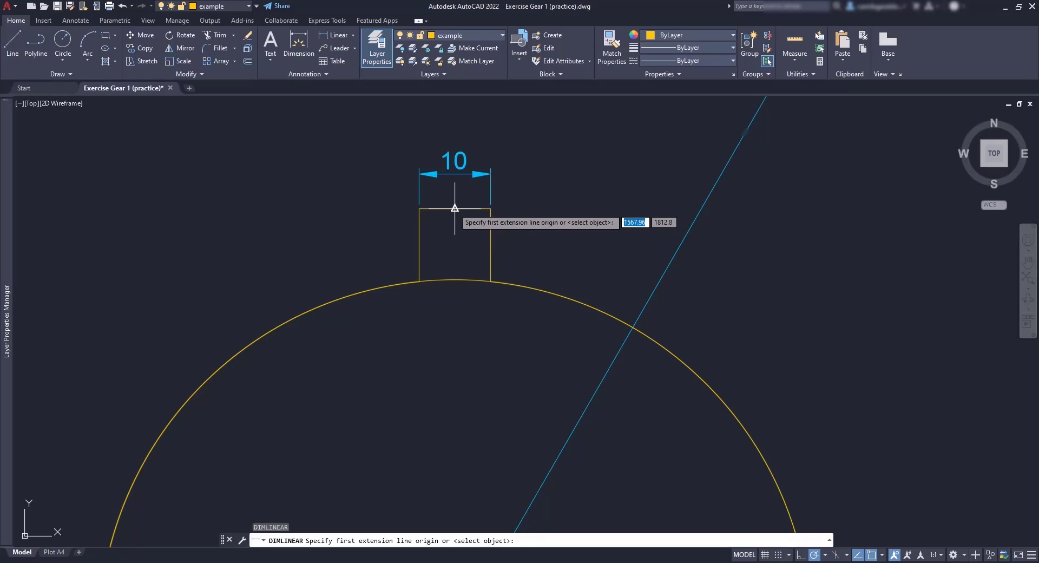
click(455, 208)
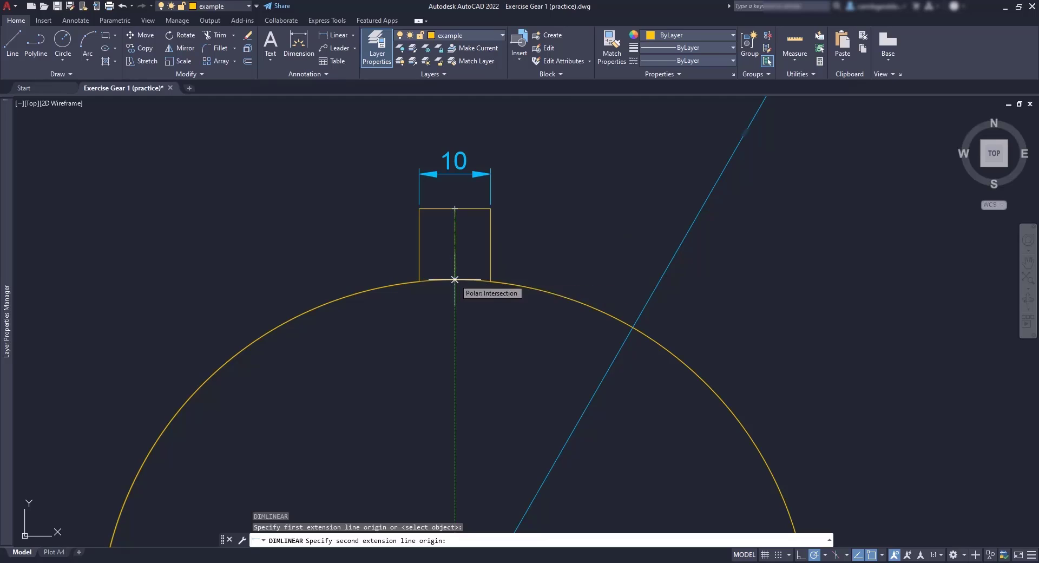
click(454, 279)
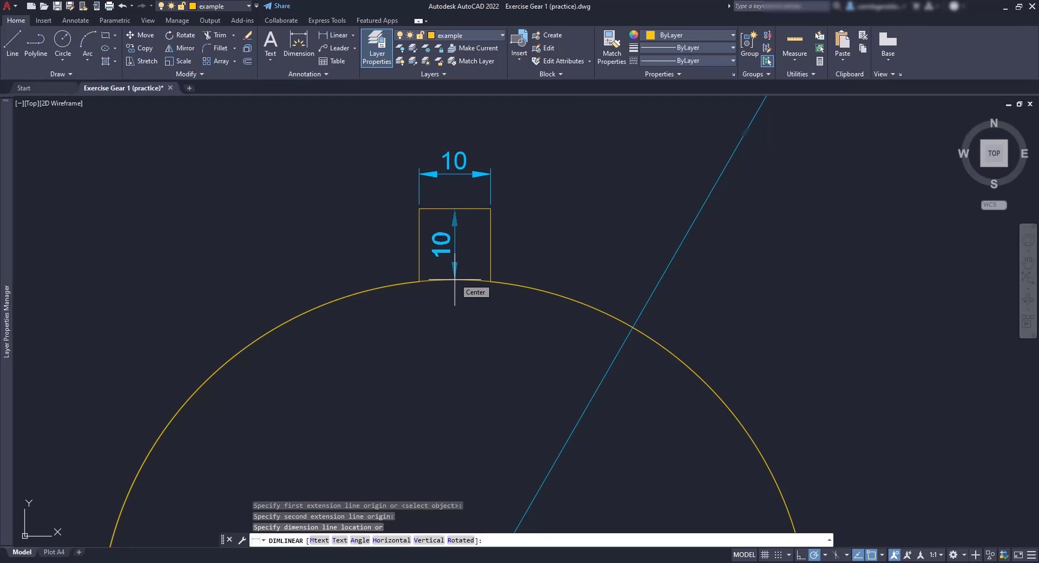
click(455, 279)
Step: Add a radius dimension to the central bore circle, placed inside it at the upper left
click(353, 36)
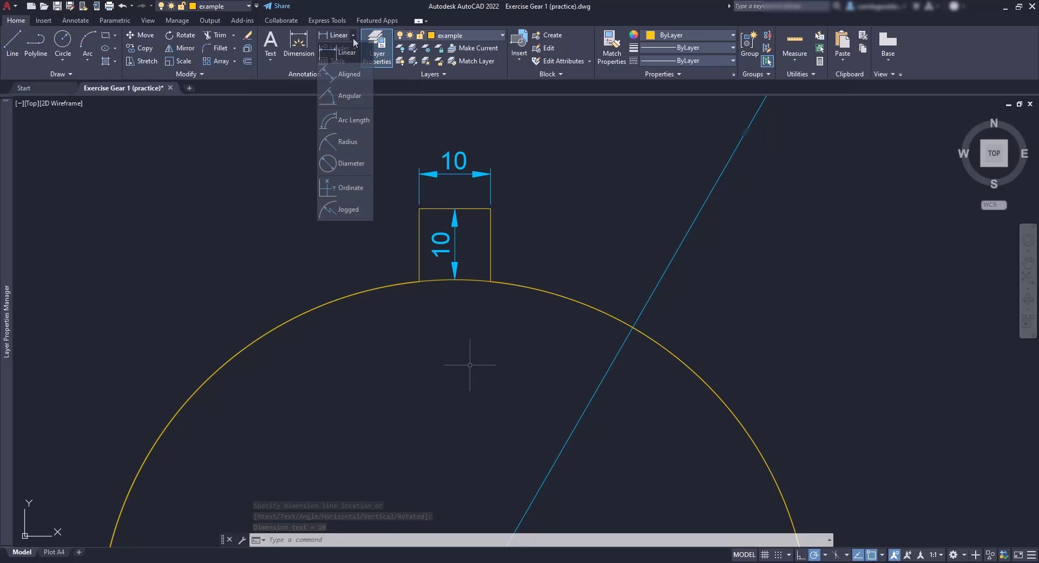
click(339, 142)
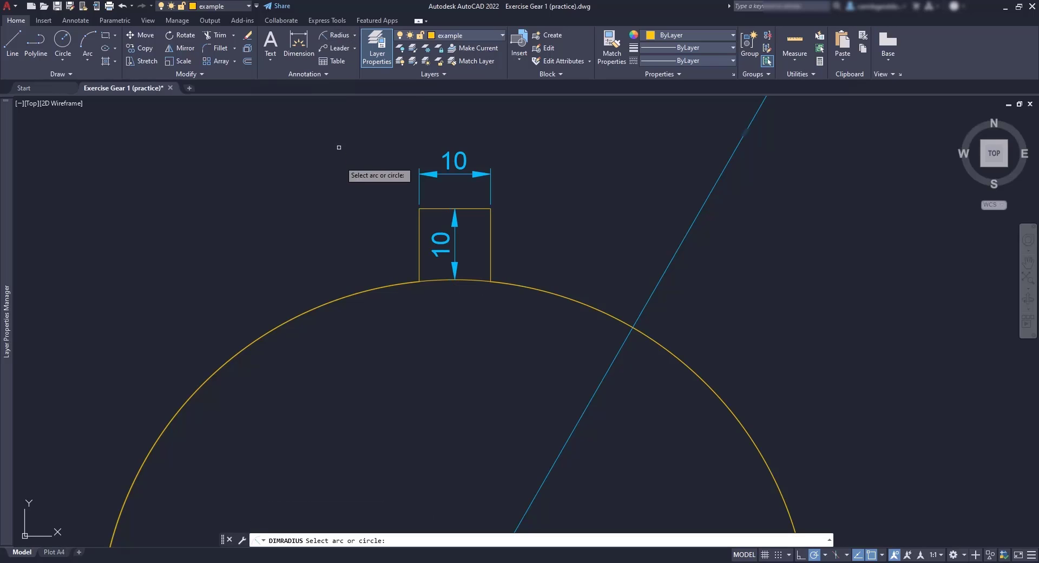
click(339, 300)
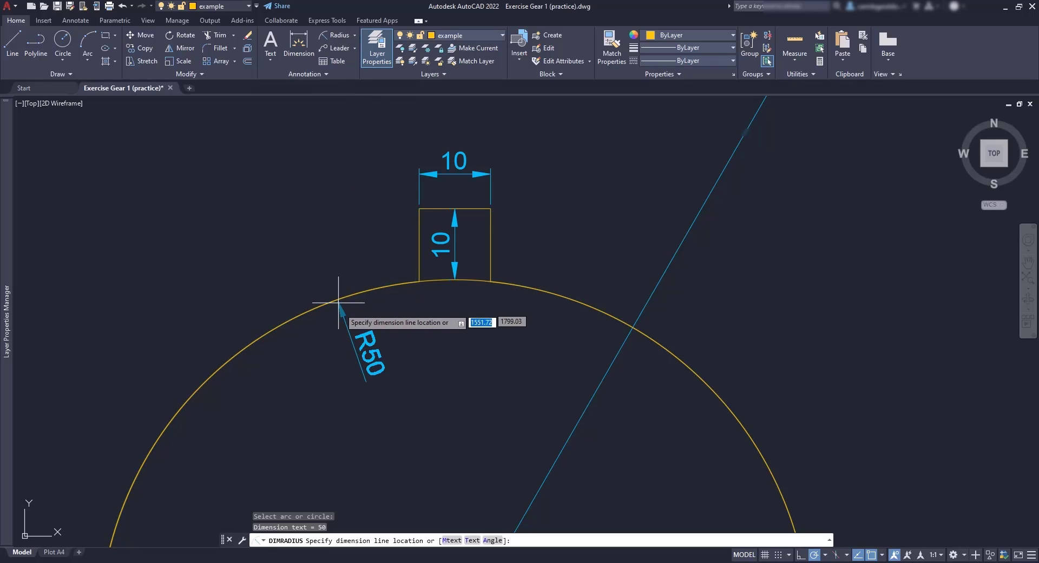
click(336, 357)
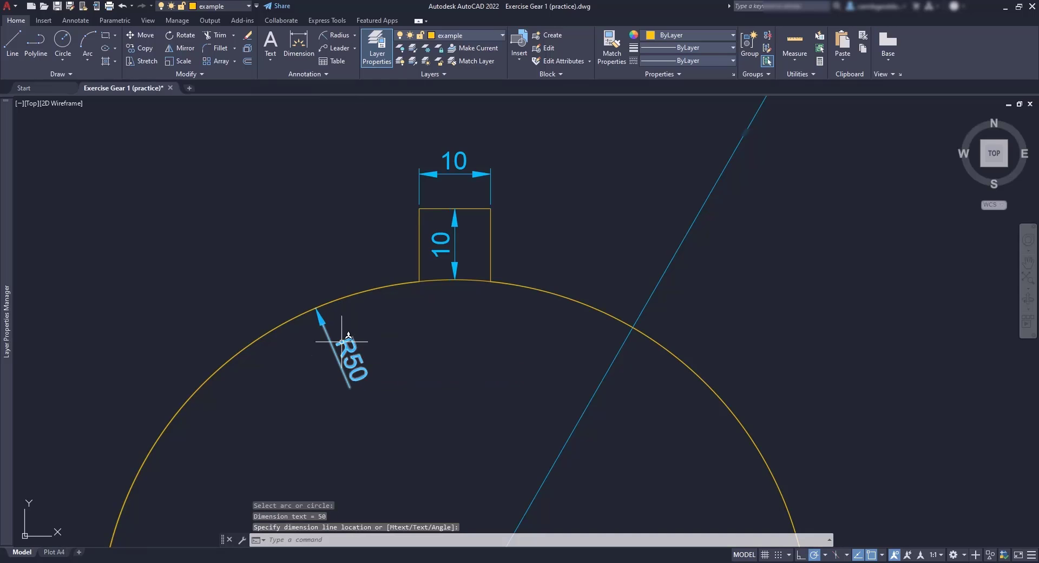
scroll(289, 303, down, 1)
scroll(288, 305, down, 3)
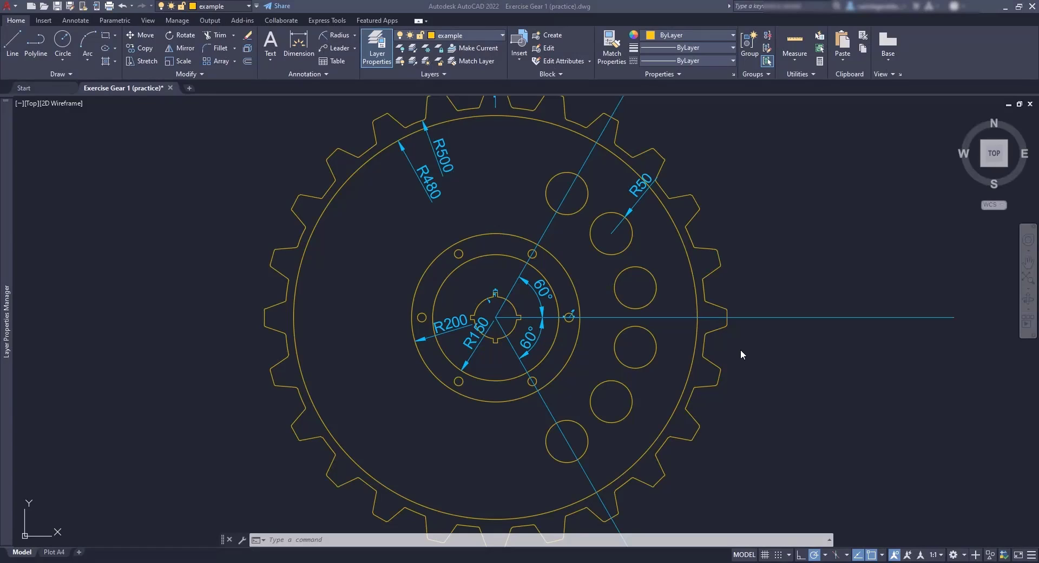
Step: Load the ISO dot linetype ACAD_ISO07W100 from acadiso.lin into the drawing's available linetypes
click(802, 362)
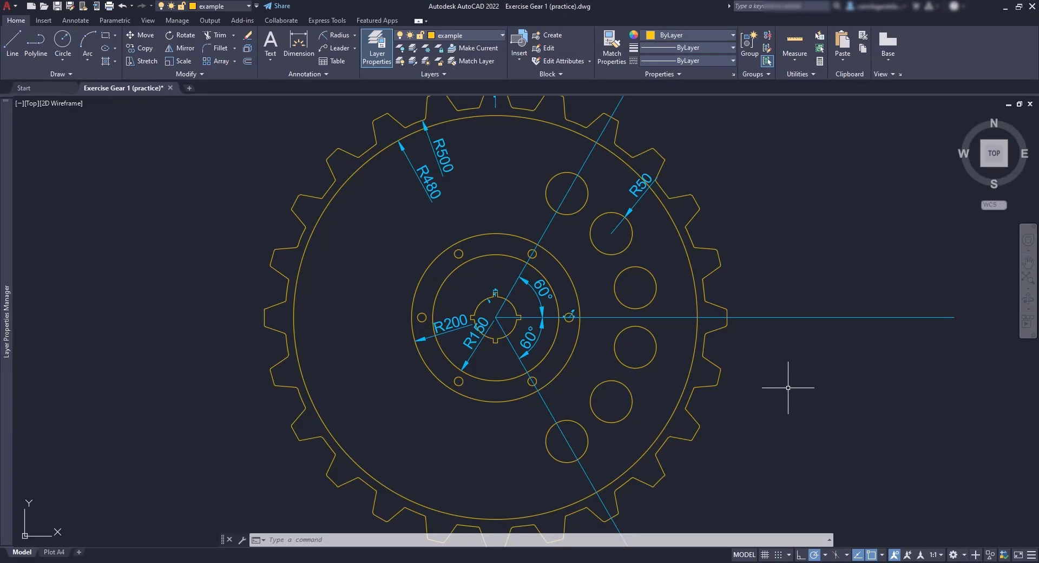
click(805, 317)
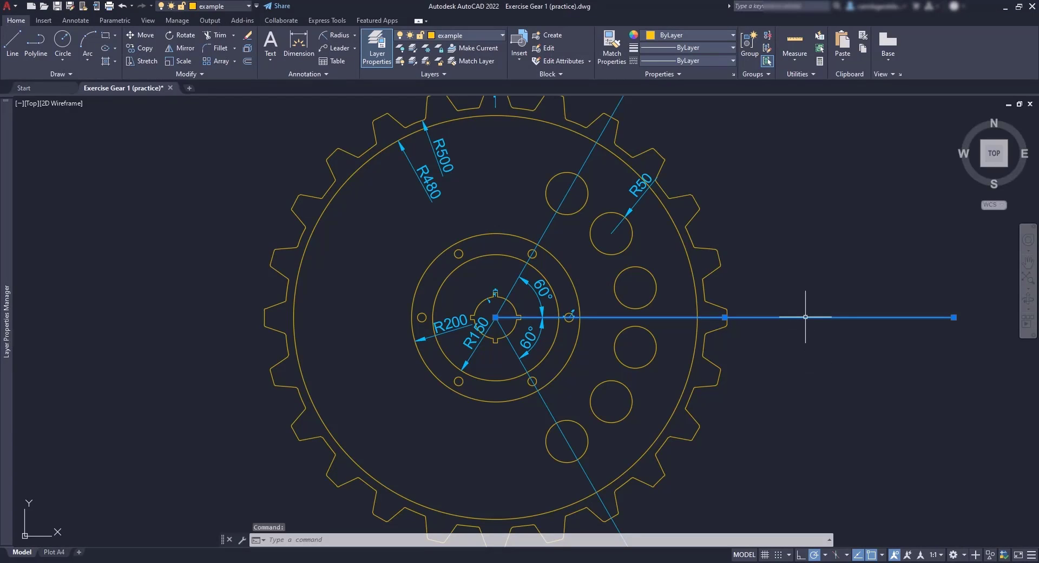
click(583, 167)
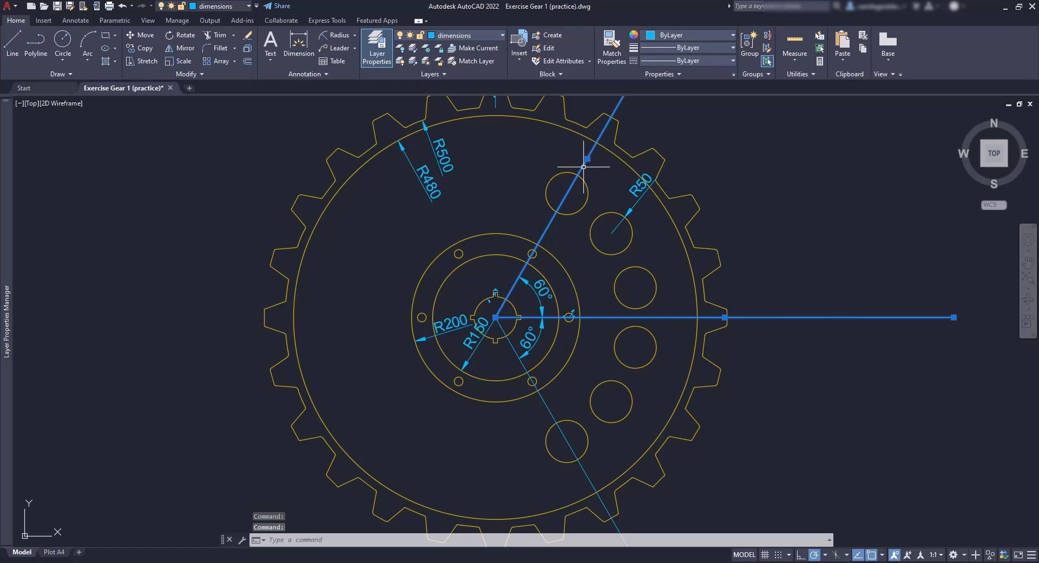
click(553, 416)
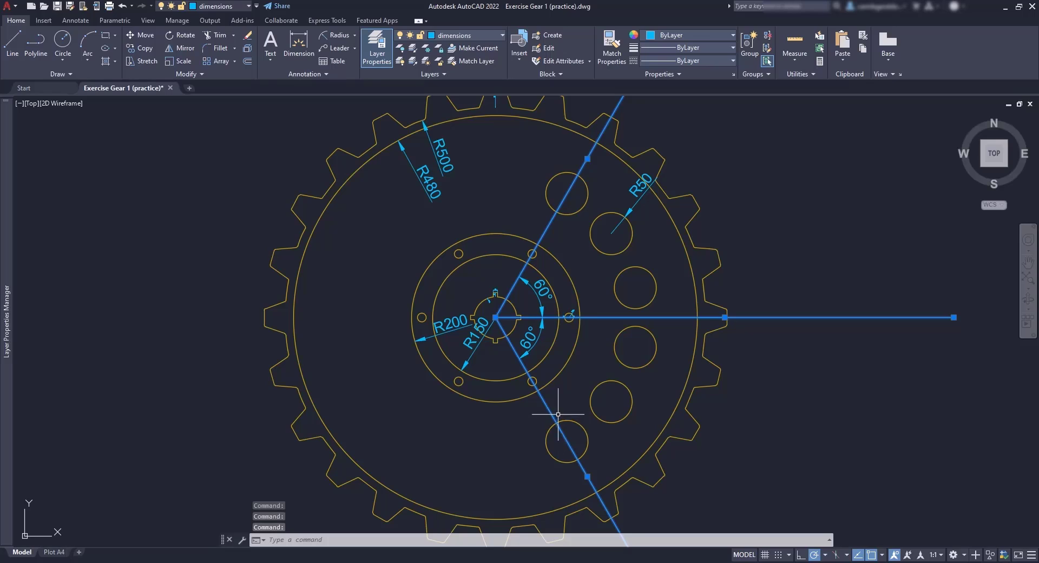
click(710, 61)
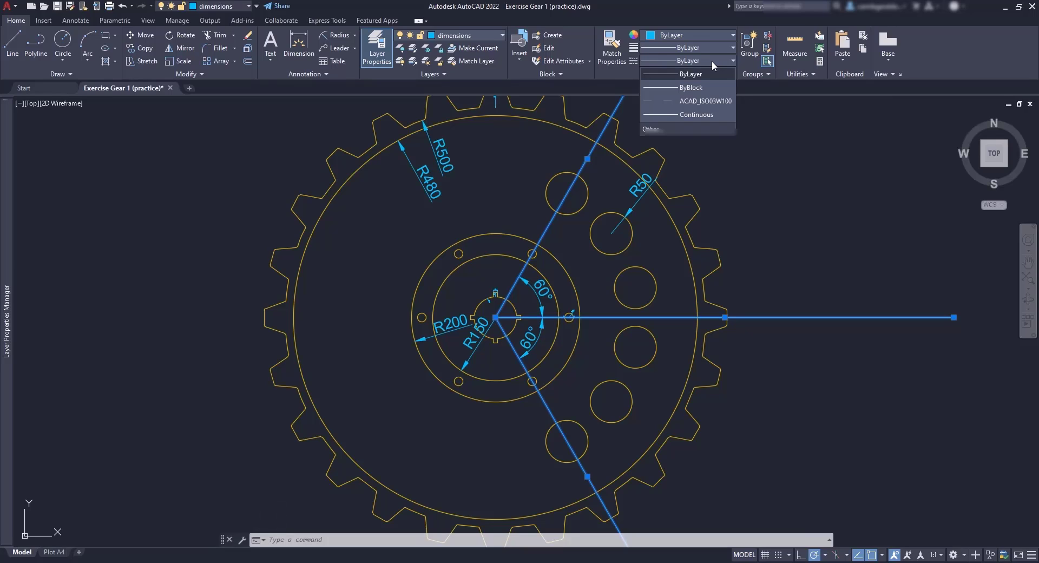
click(719, 132)
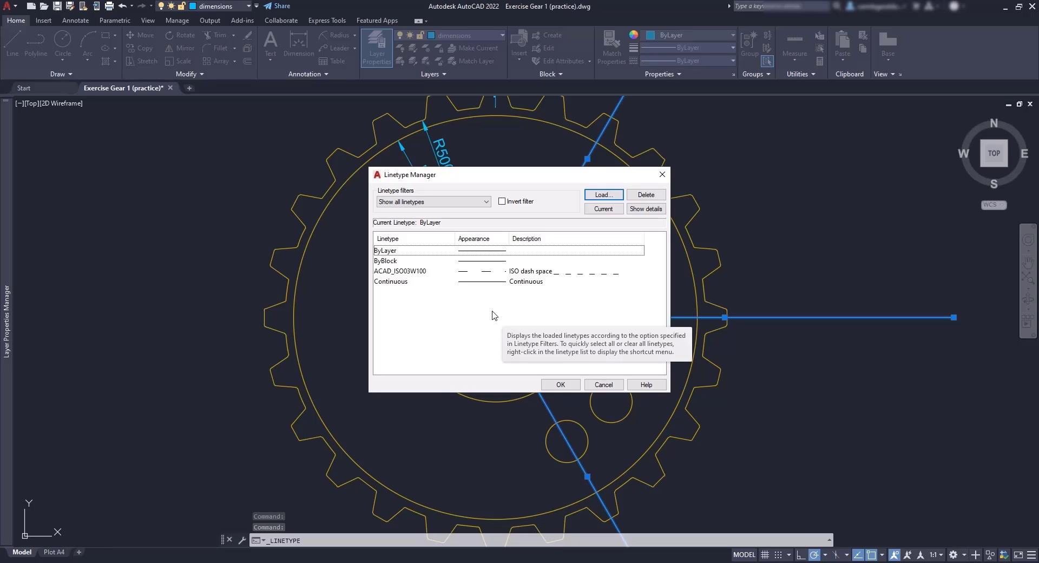
click(602, 195)
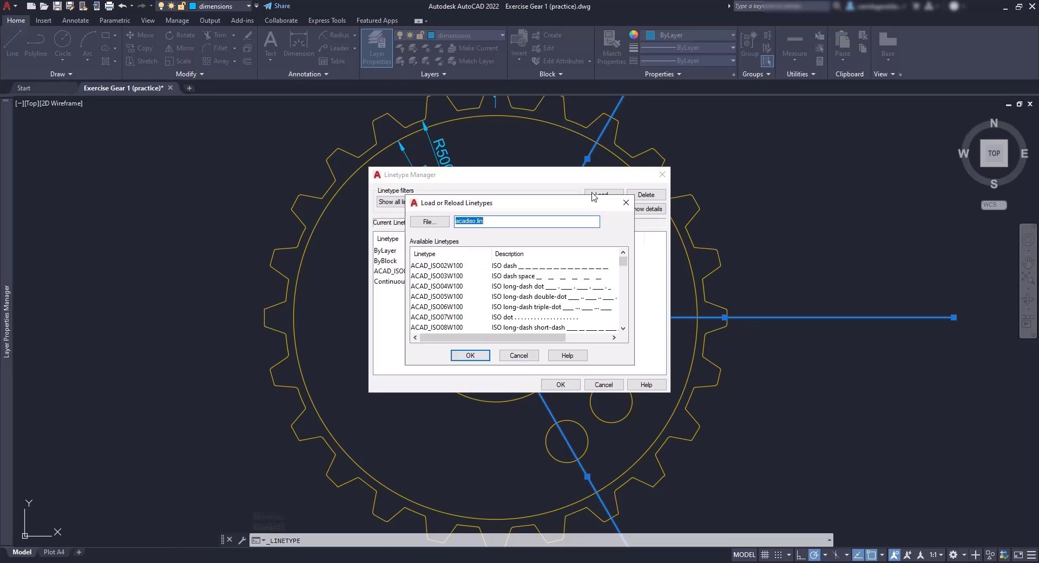
scroll(626, 274, down, 2)
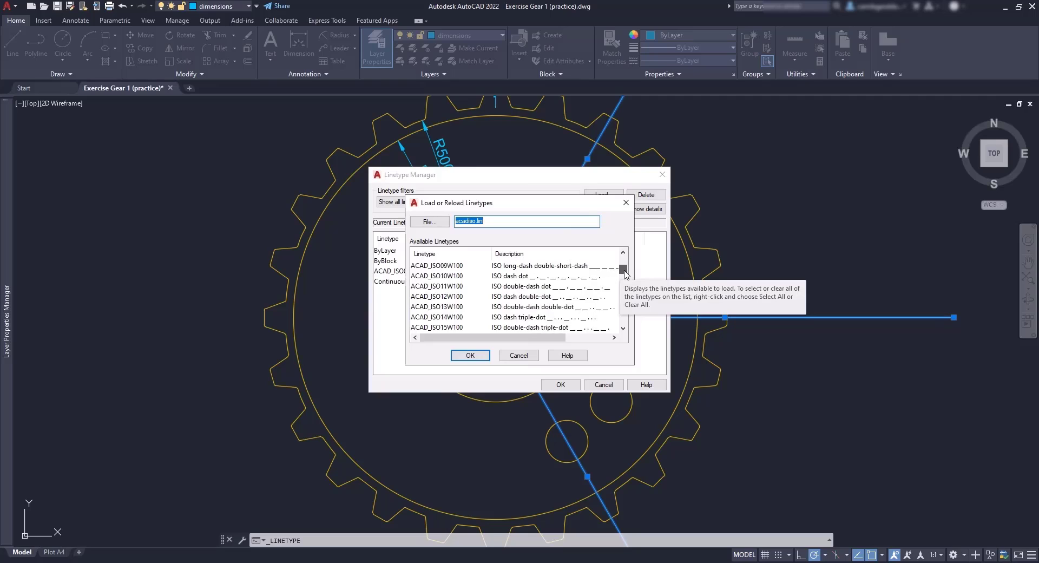
scroll(626, 273, down, 1)
drag(624, 271, 623, 260)
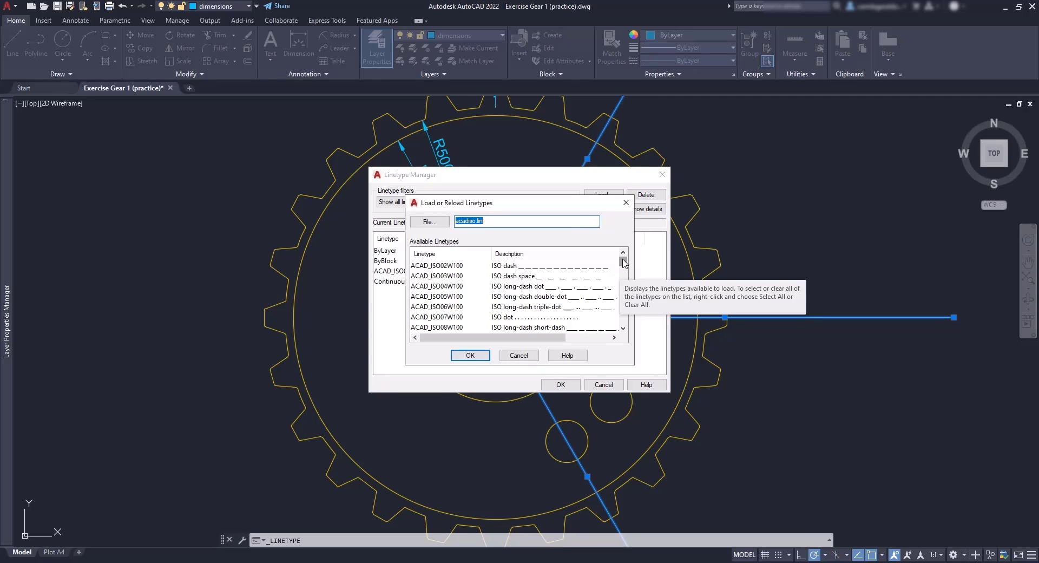
click(576, 320)
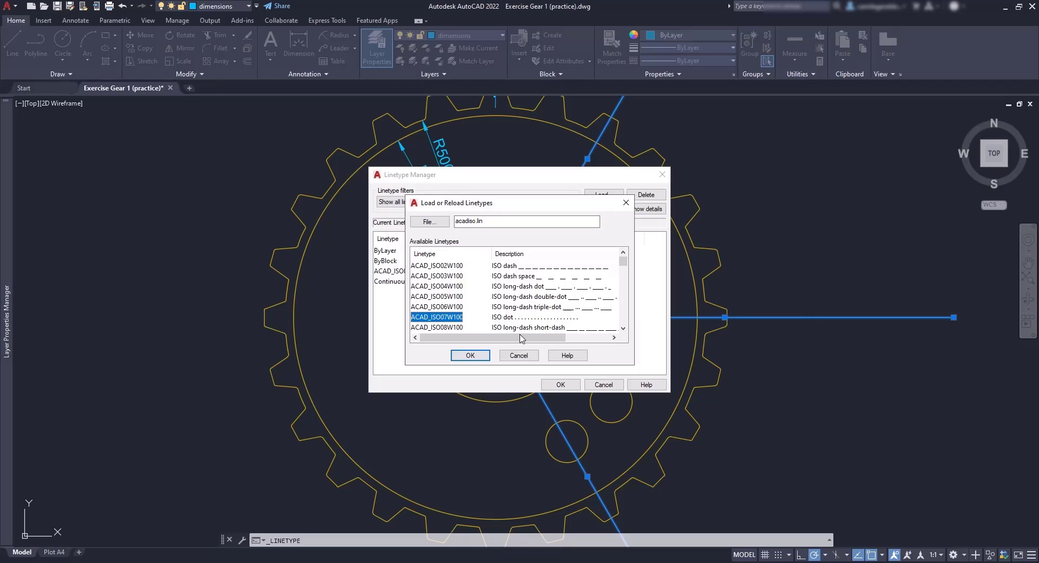
click(475, 355)
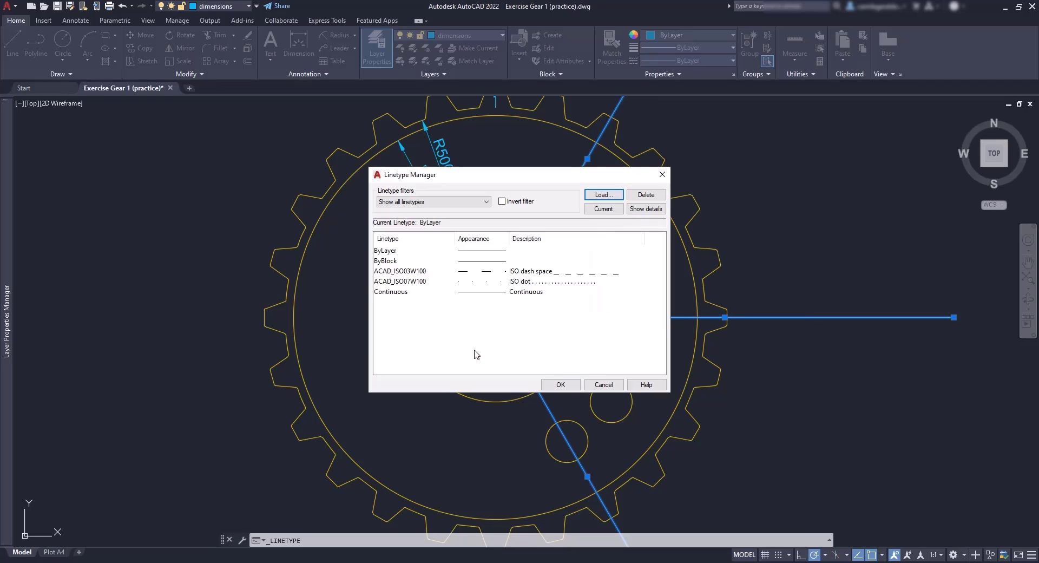
click(392, 283)
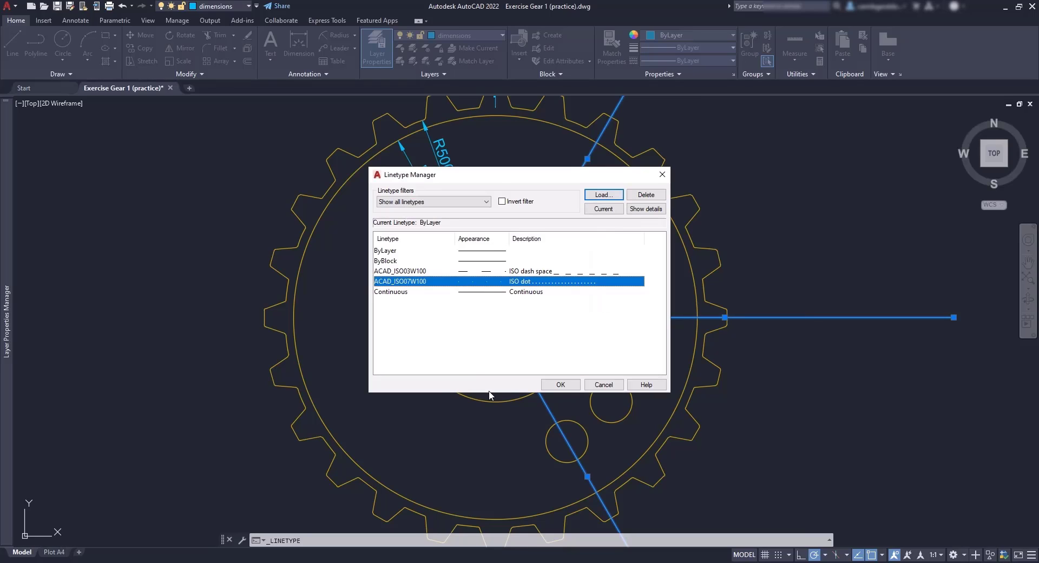
click(556, 385)
Step: Apply the ACAD_ISO07W100 dotted linetype to the horizontal line and the two 60° lines radiating from the gear's center
click(800, 317)
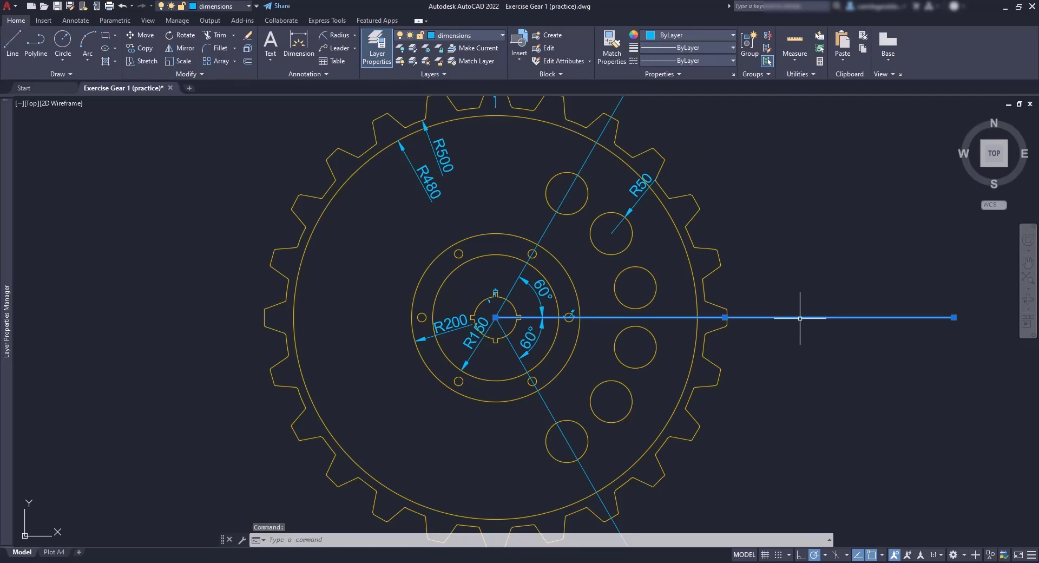
click(553, 216)
click(550, 411)
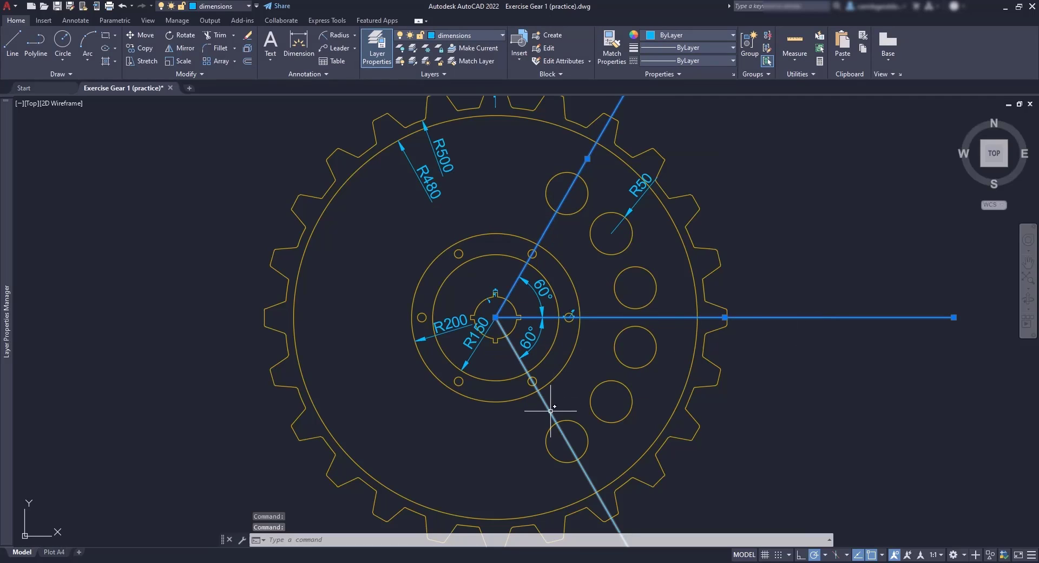
click(686, 60)
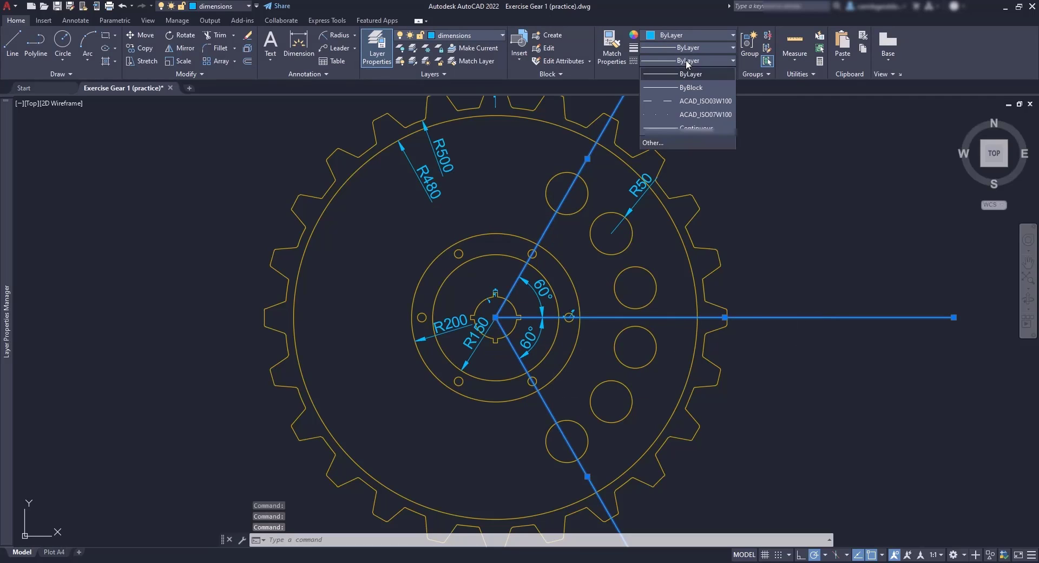
click(699, 113)
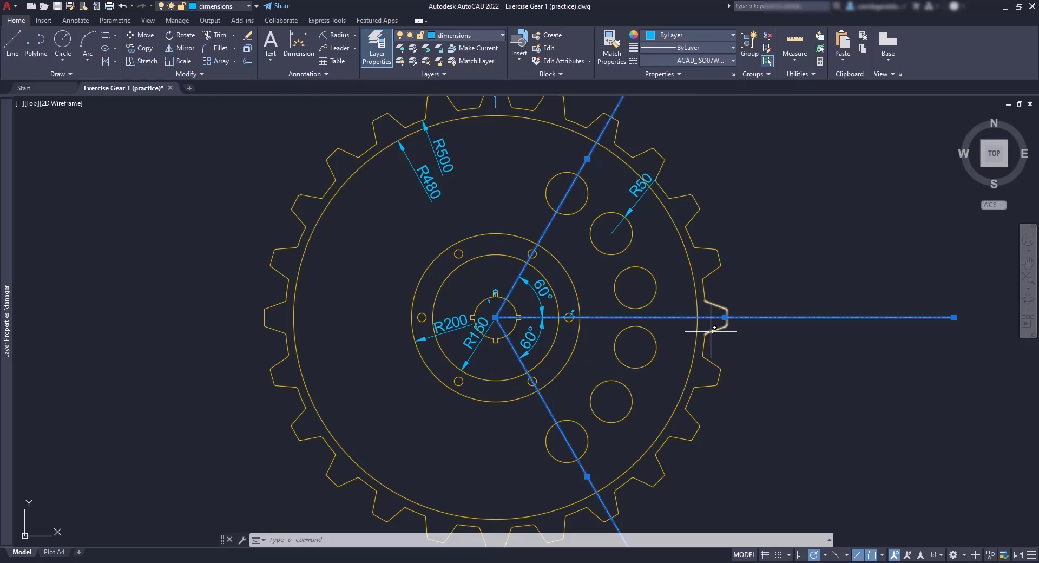
scroll(685, 319, up, 4)
scroll(685, 319, up, 4)
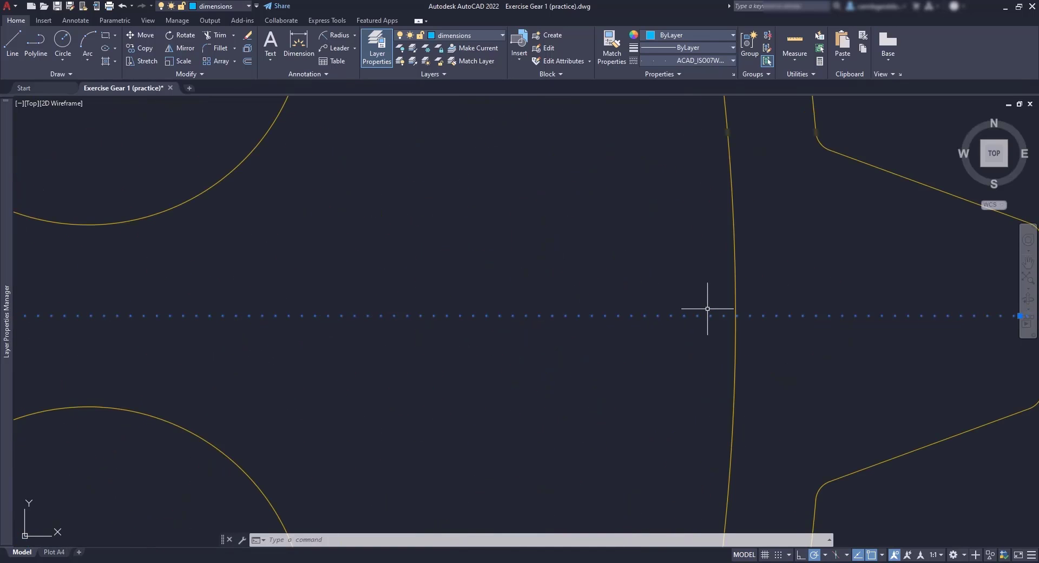
scroll(681, 309, down, 2)
scroll(681, 309, down, 6)
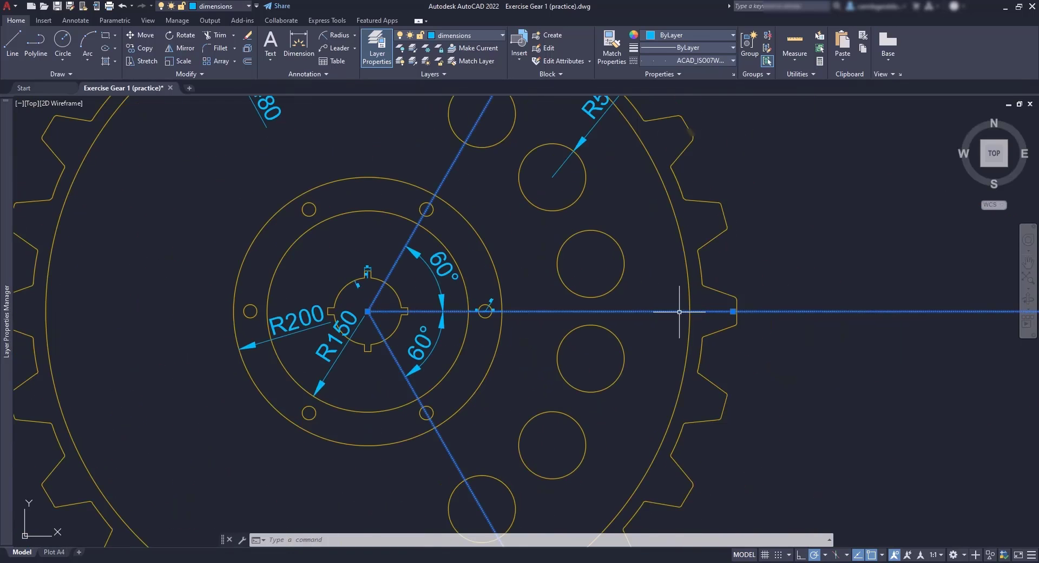
key(Escape)
scroll(680, 299, down, 3)
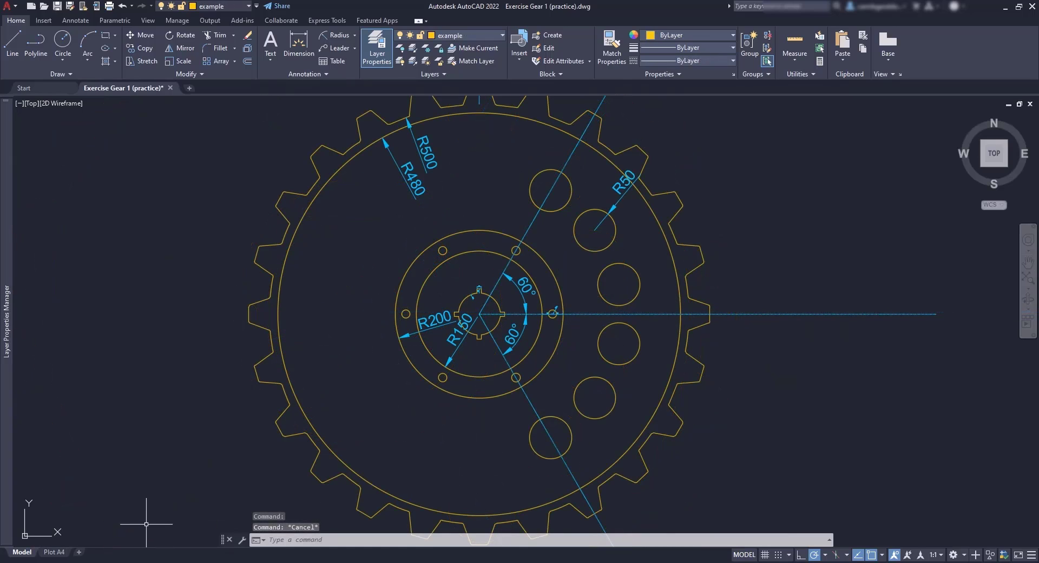
Step: In the main drawing viewport of the Plot A4 layout, set the linetype scale of the three dotted construction lines to 0.5
click(54, 553)
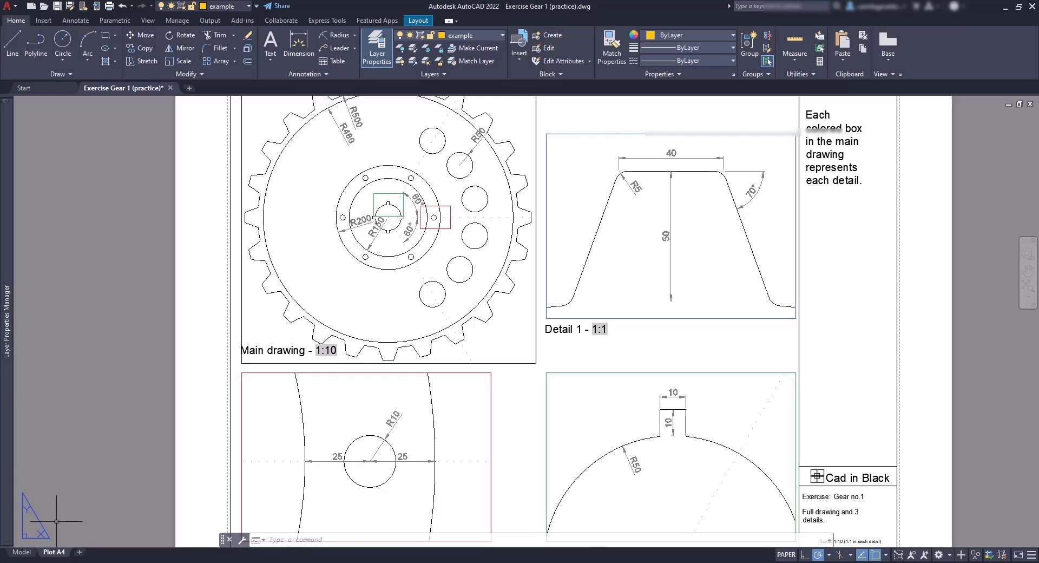
mouse_move(24, 553)
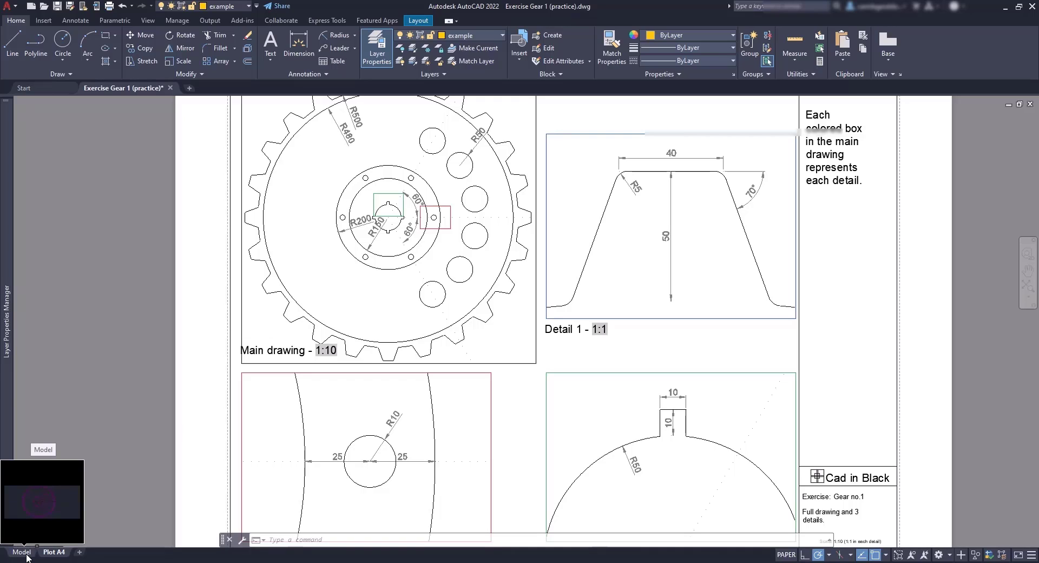
double_click(427, 282)
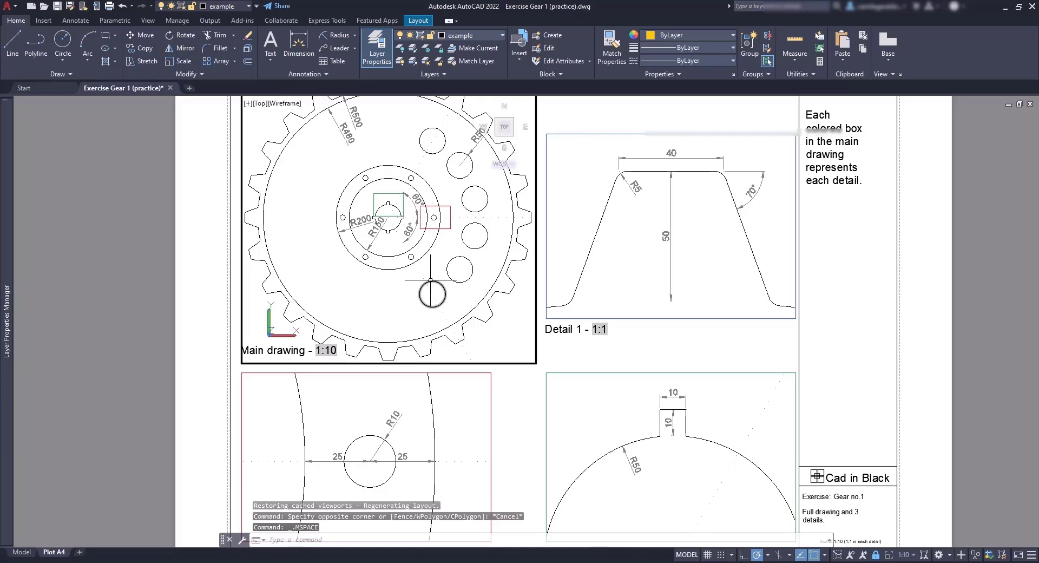
click(458, 218)
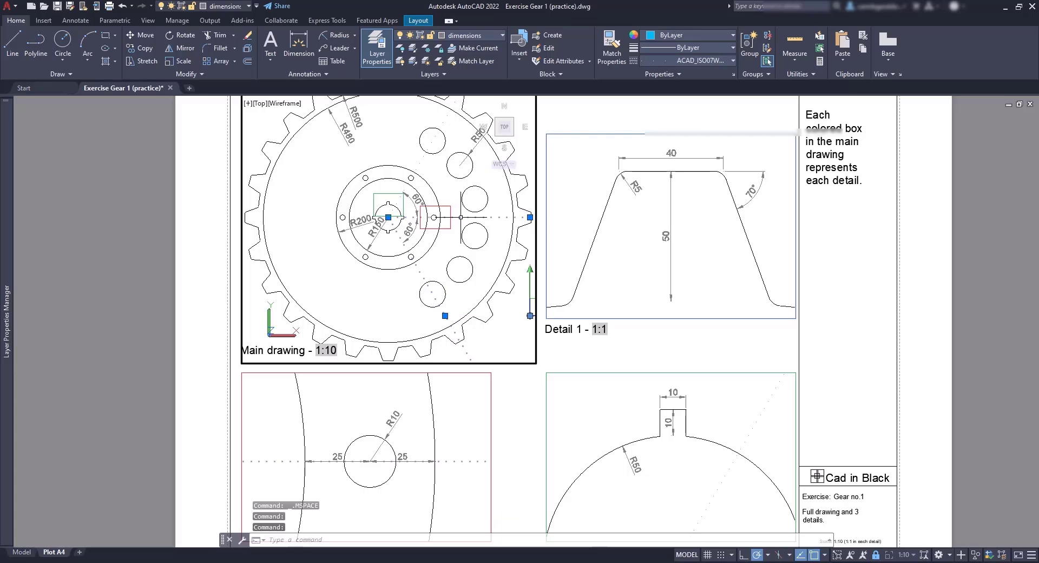
right_click(420, 163)
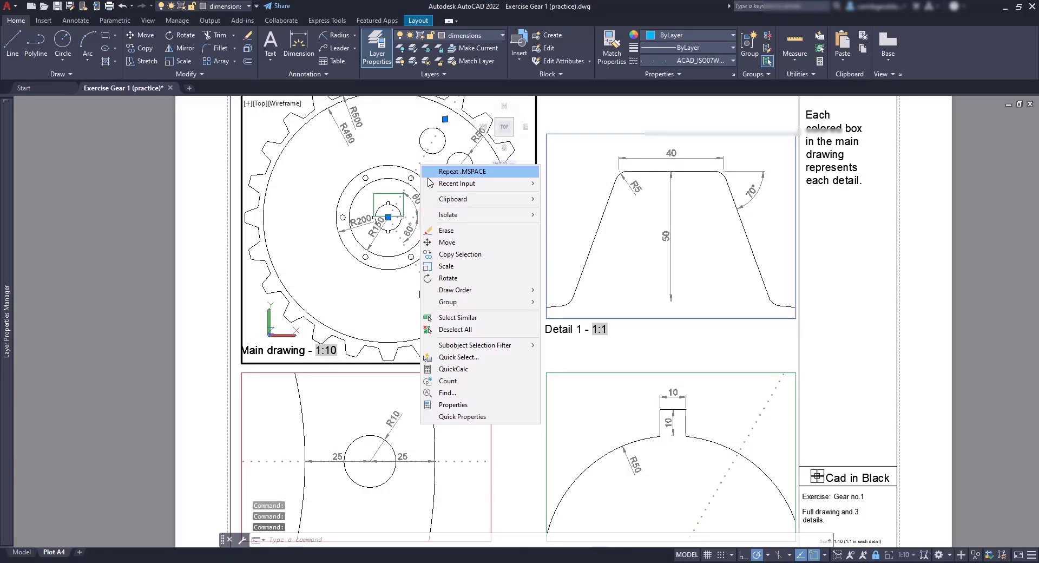
click(476, 406)
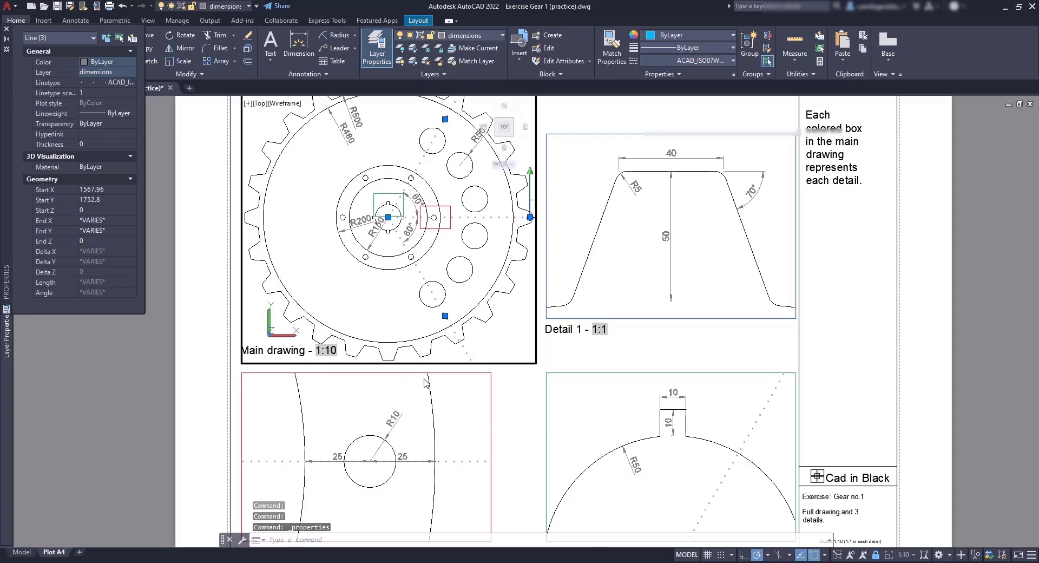
click(85, 92)
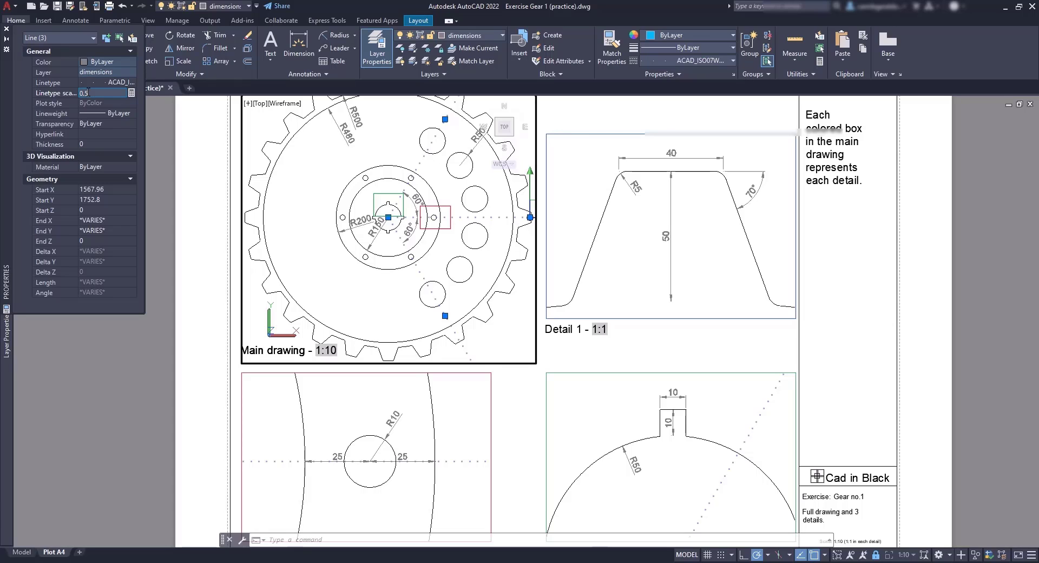
key(Return)
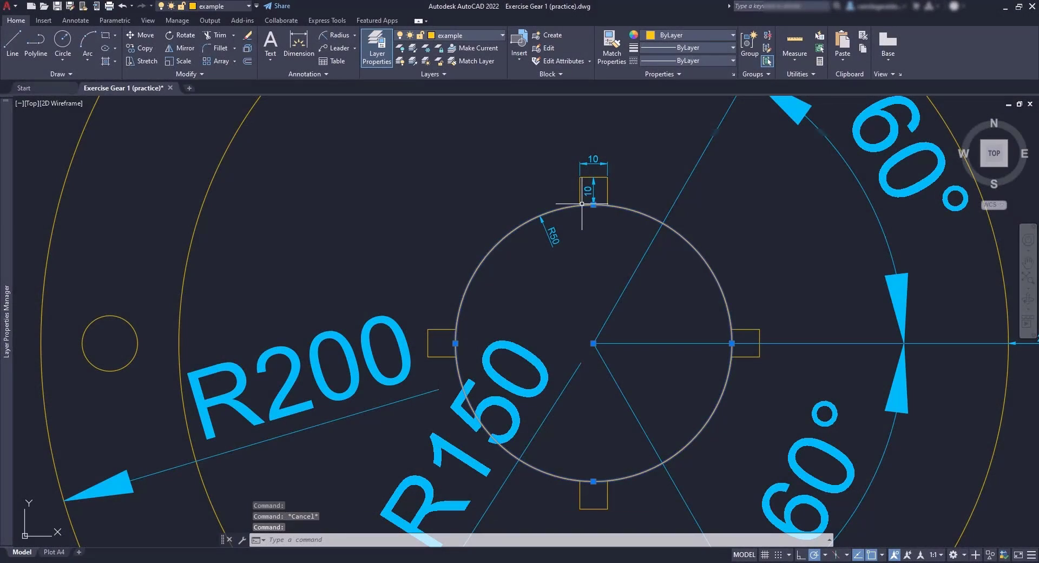
Step: Delete the helper circle drawn over the central bore in model space
key(Delete)
scroll(596, 341, down, 5)
middle_drag(601, 170, 539, 371)
scroll(533, 190, up, 6)
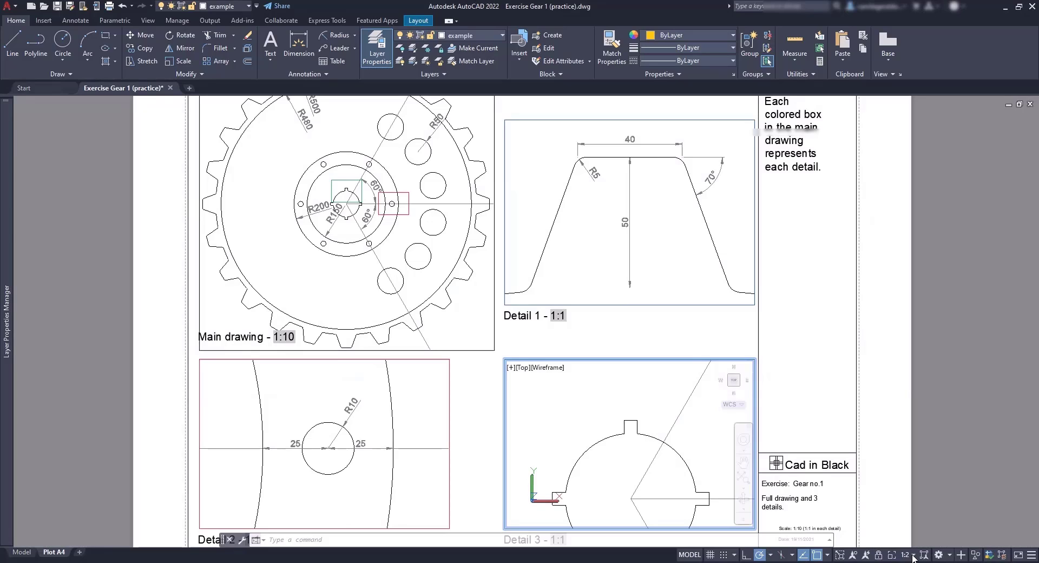
Step: Set the viewport scale to 1:1 for the Detail 3 keyway view and the Detail 1 tooth view
click(913, 555)
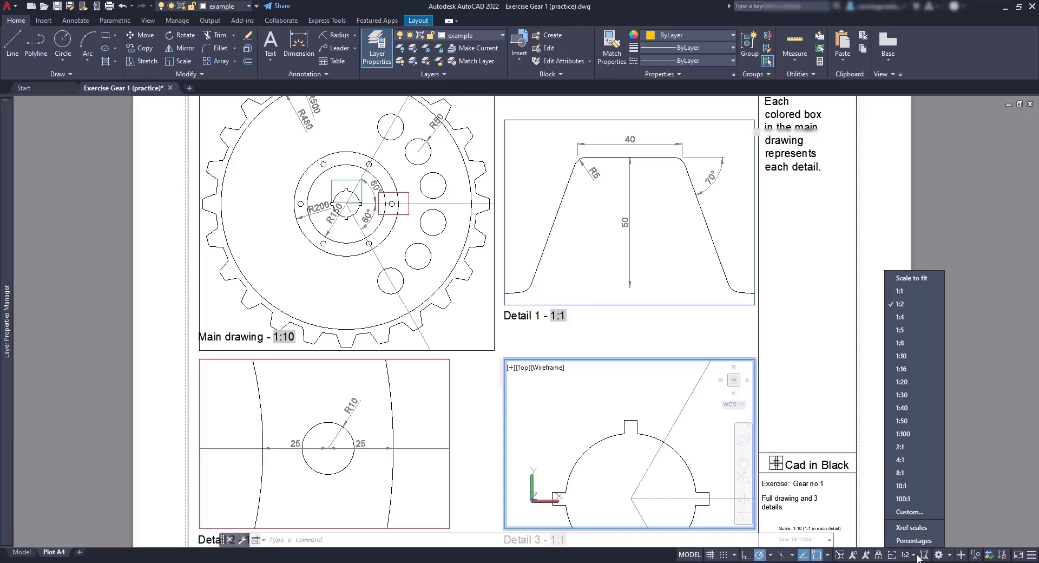
click(903, 291)
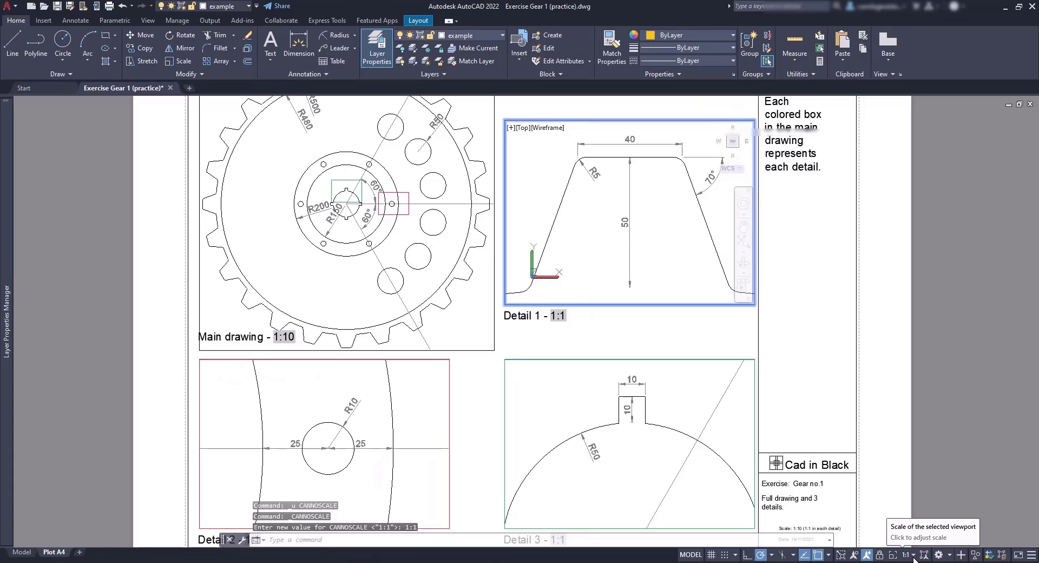
click(914, 556)
click(909, 304)
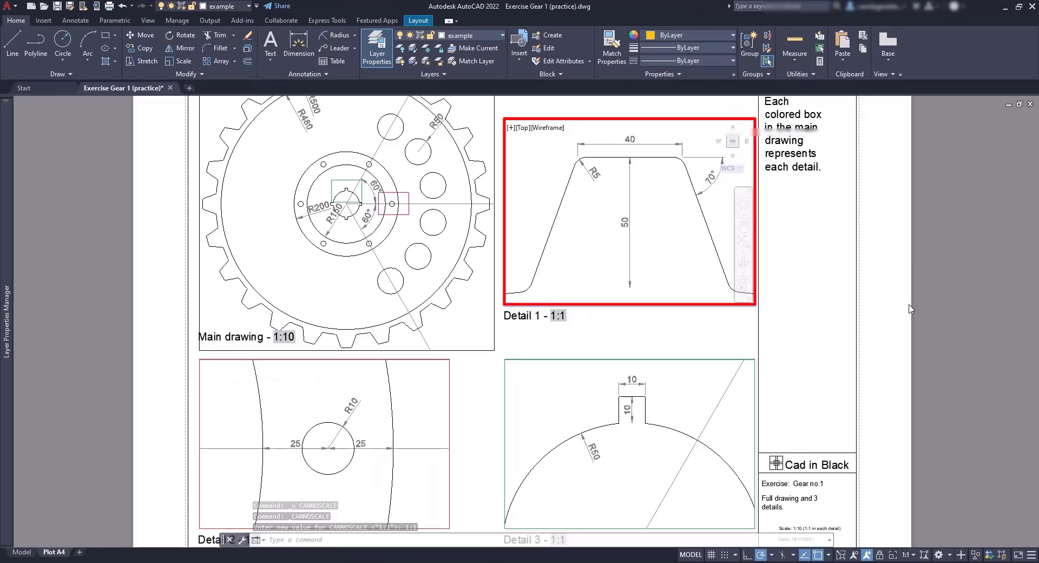
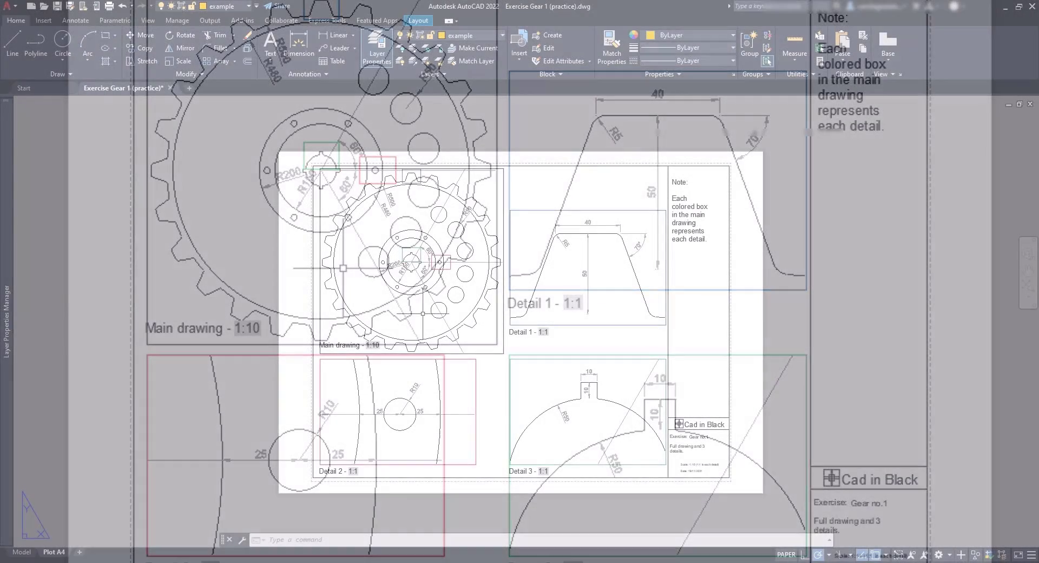
Step: Activate the main drawing viewport, switch to the Detail 1 viewport and examine its layer properties
double_click(343, 268)
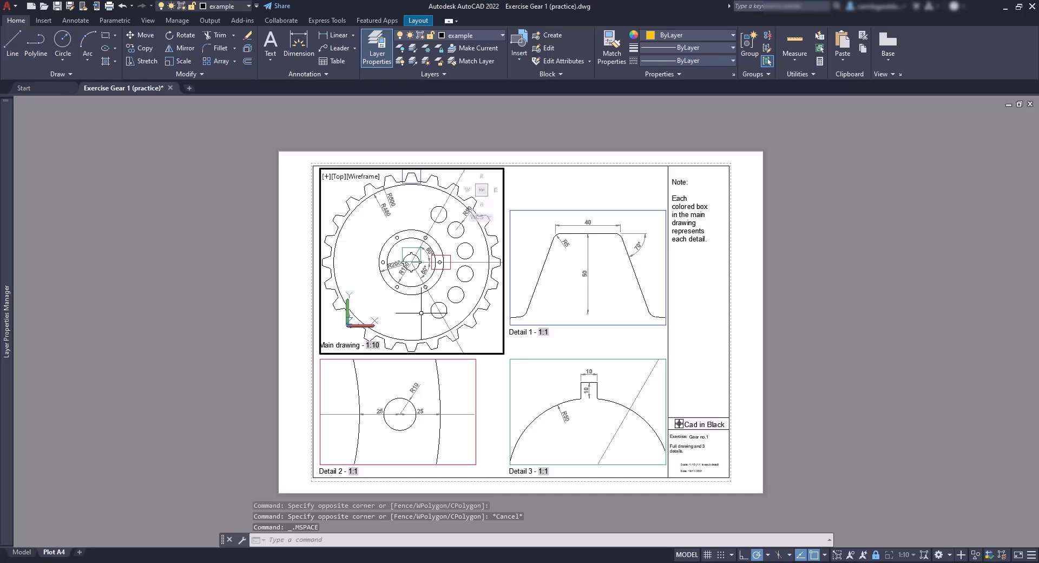
mouse_move(11, 313)
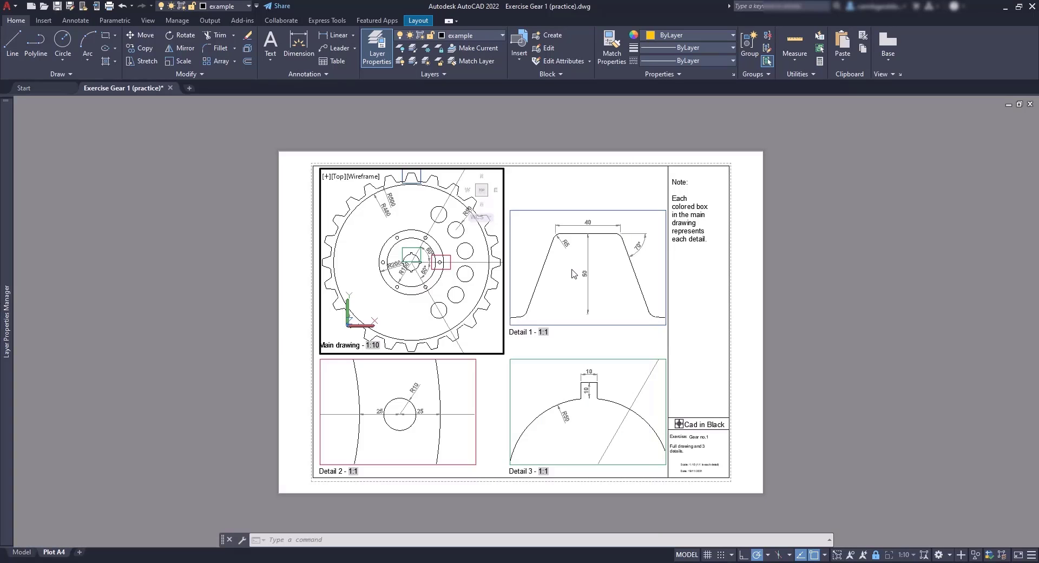
click(571, 269)
mouse_move(6, 246)
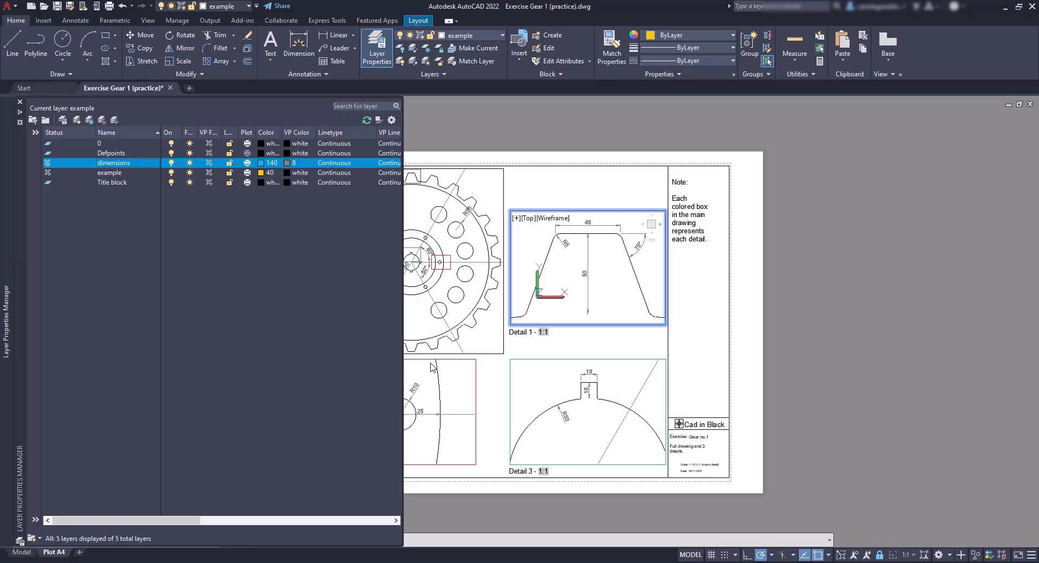
Step: Return to paper space and hide the blue, green and red detail boxes over the main gear drawing
click(452, 384)
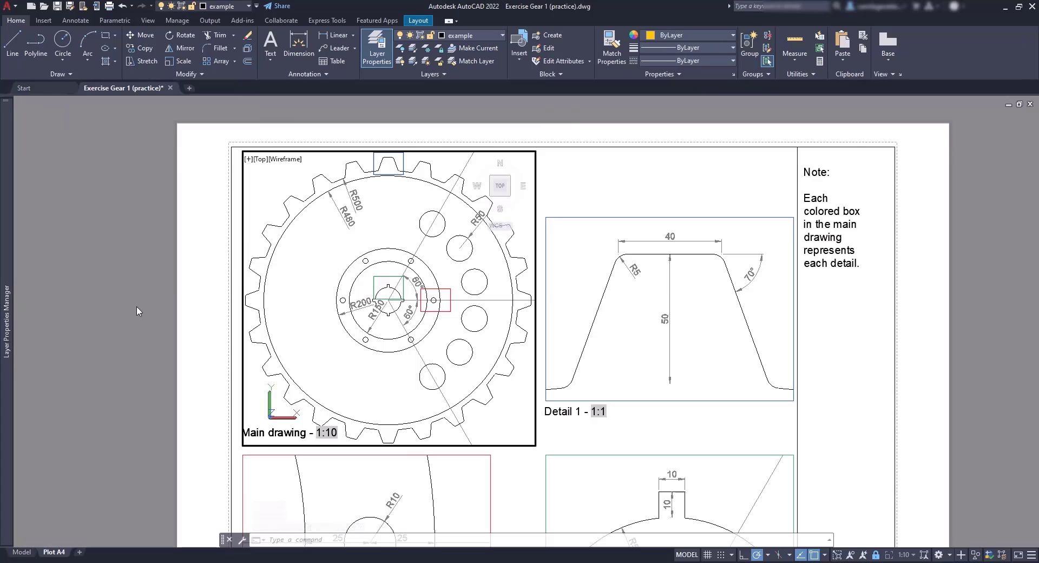
double_click(137, 311)
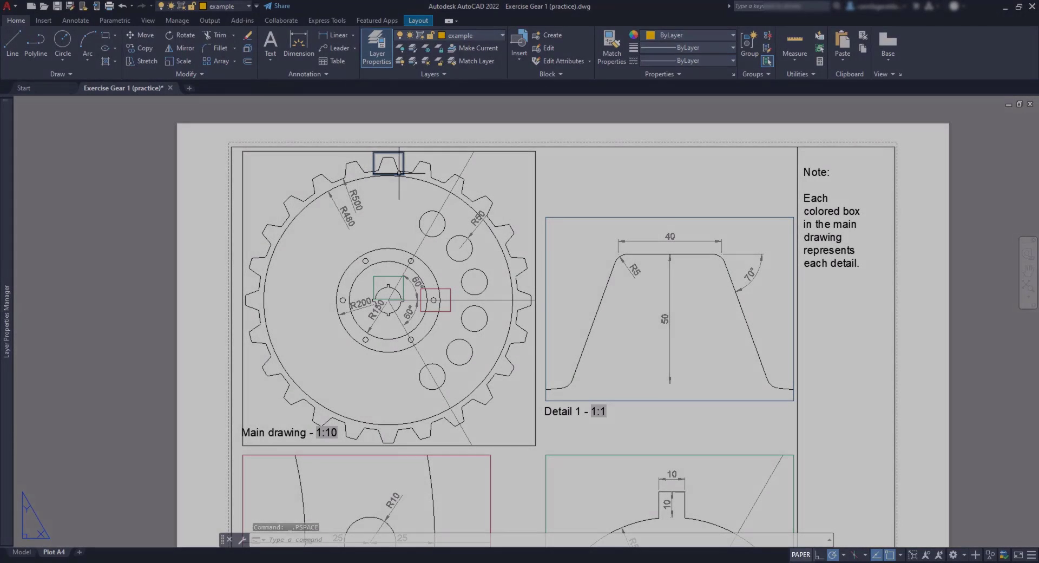
click(400, 173)
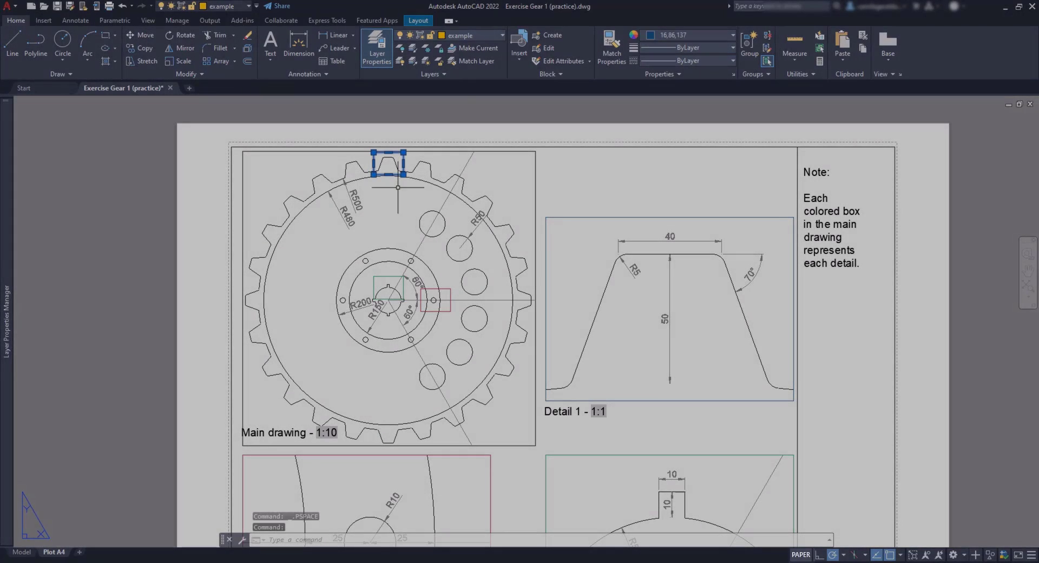
click(403, 284)
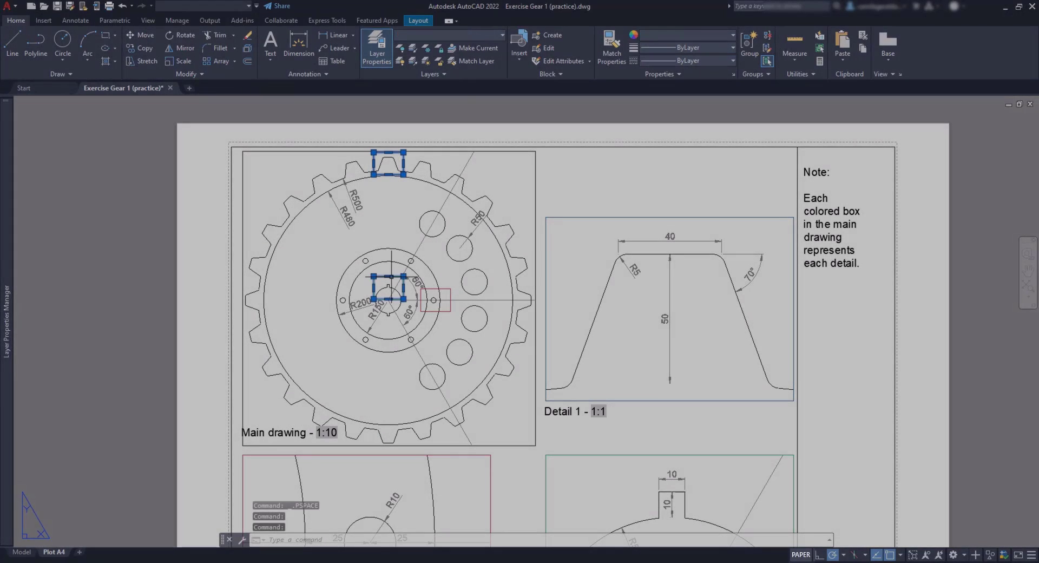
click(449, 301)
mouse_move(451, 289)
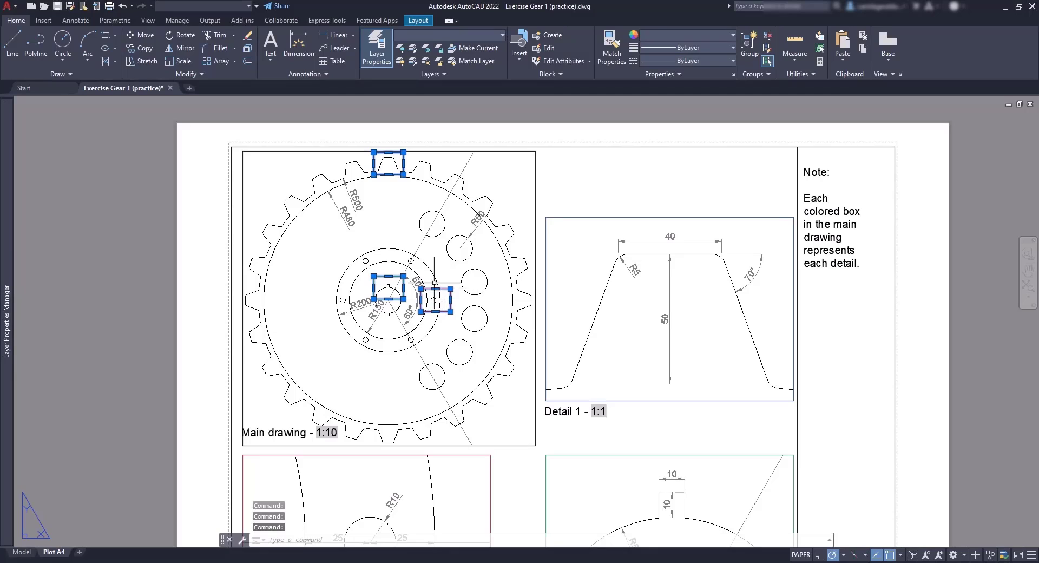
right_click(312, 252)
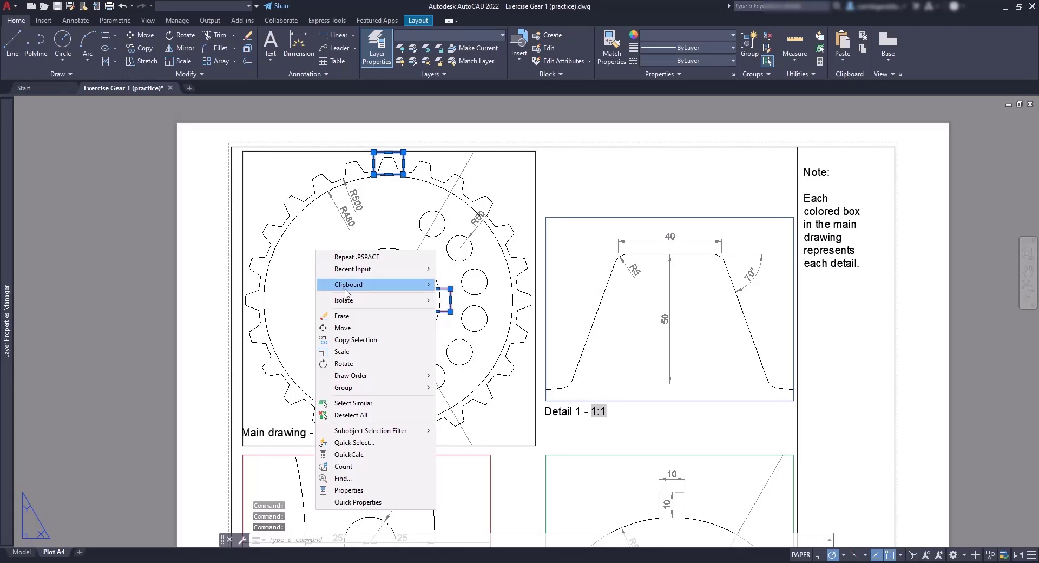
mouse_move(423, 302)
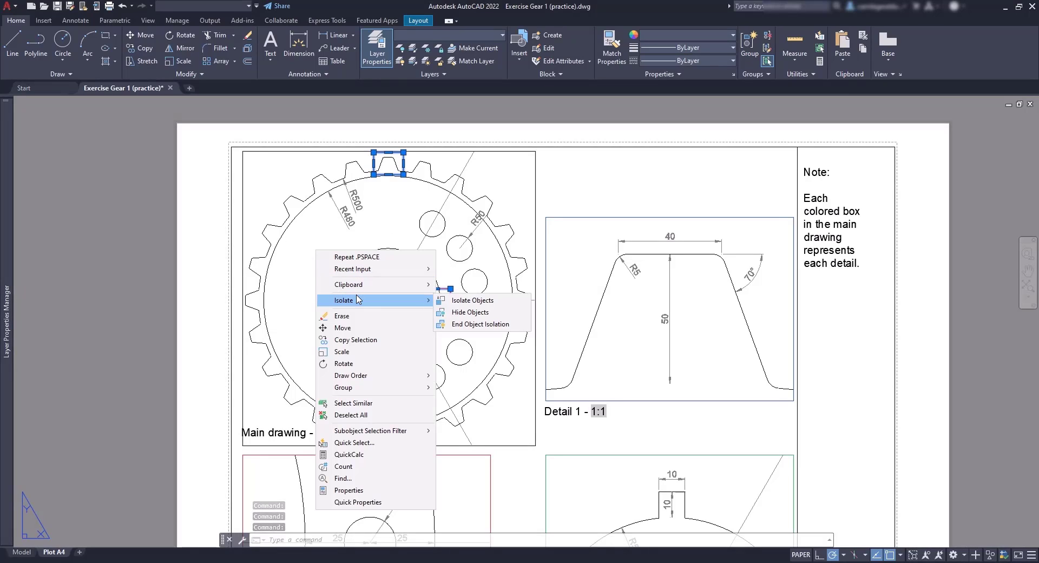
click(458, 312)
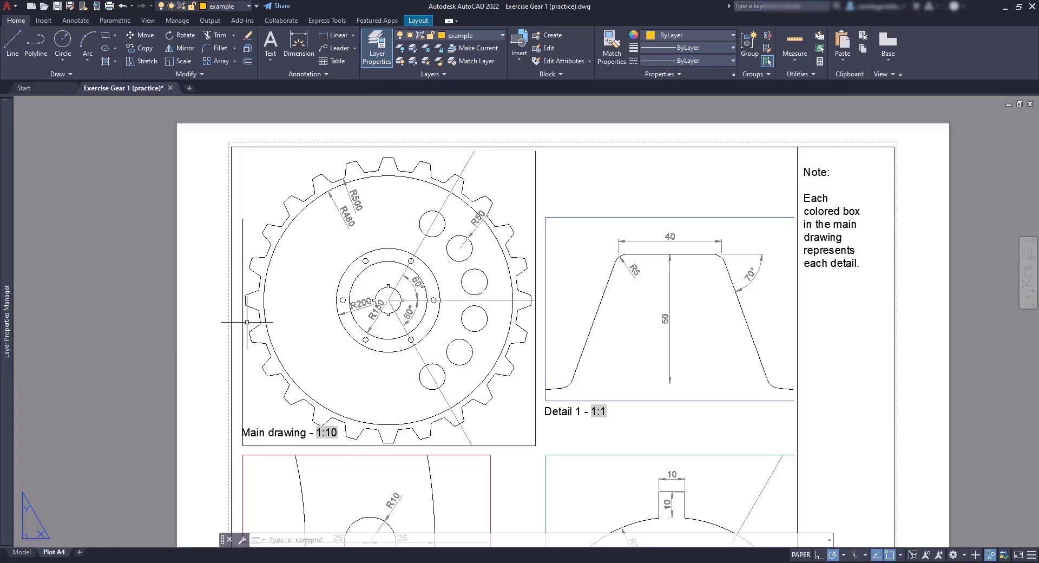
Step: Unlock the main drawing viewport, try its scale at 1:8 and 1:20, and restore it to 1:10
double_click(276, 323)
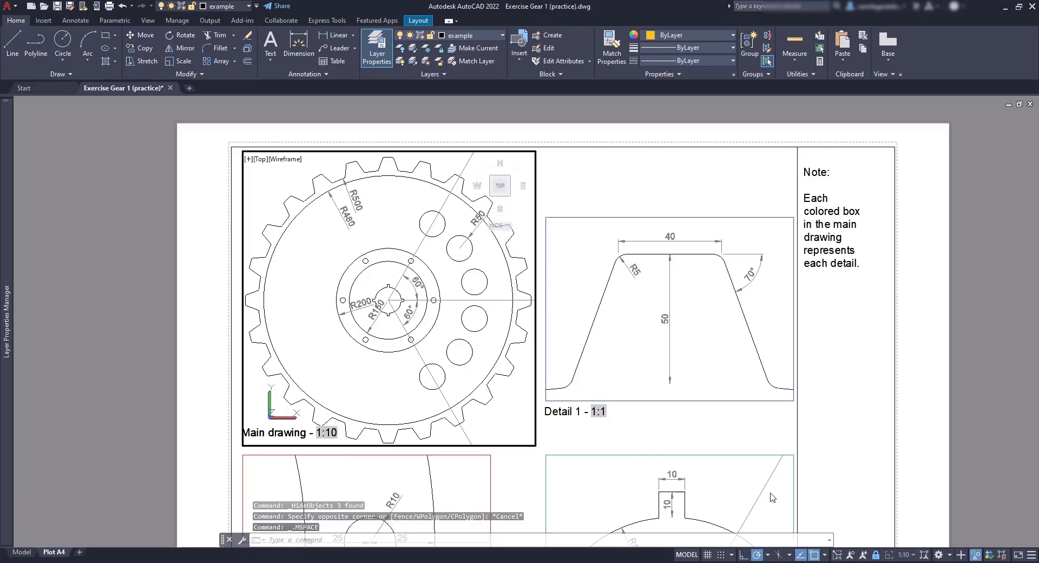
click(877, 555)
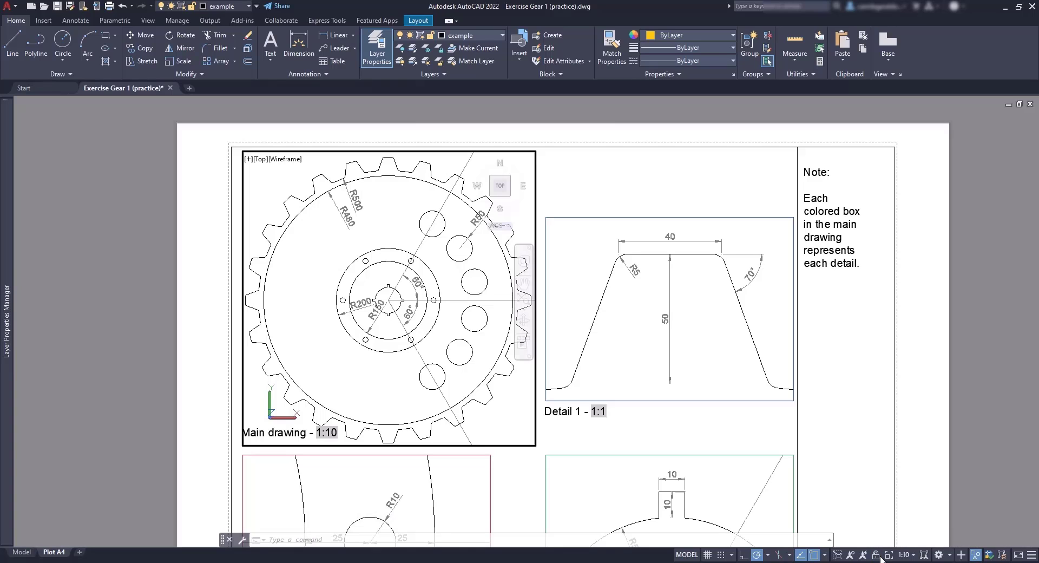
click(904, 554)
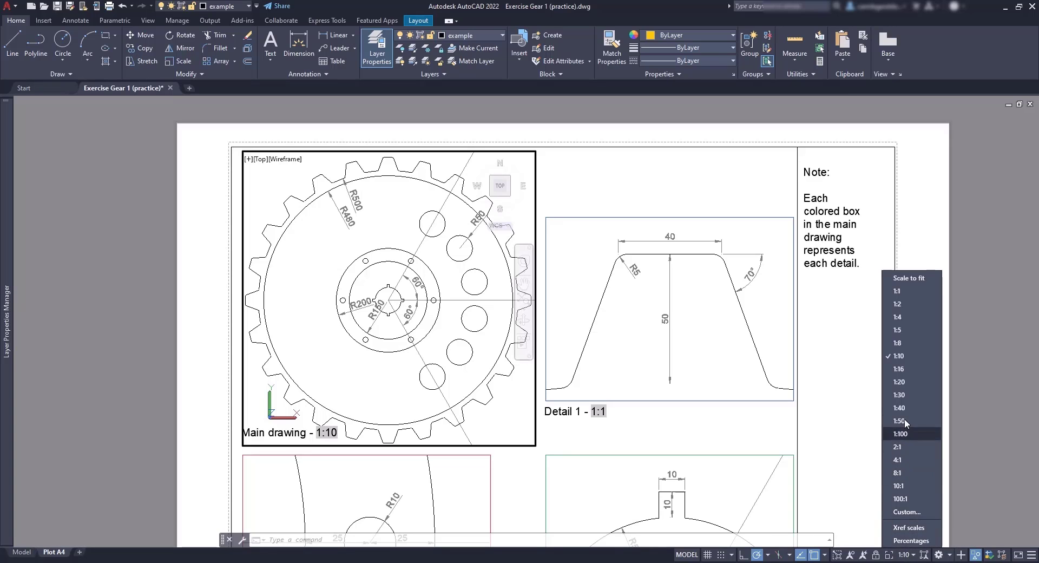
click(904, 343)
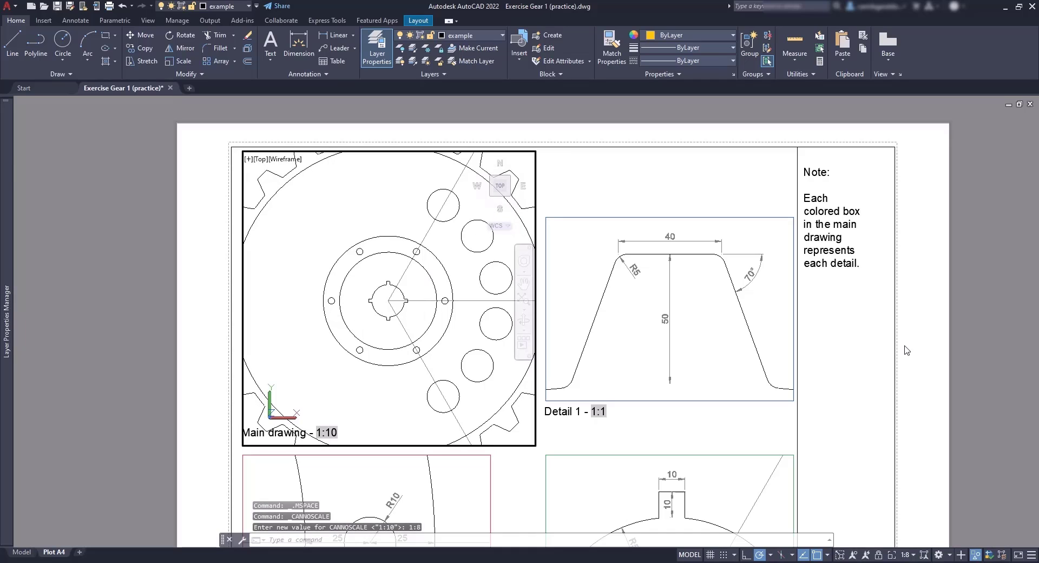
click(907, 555)
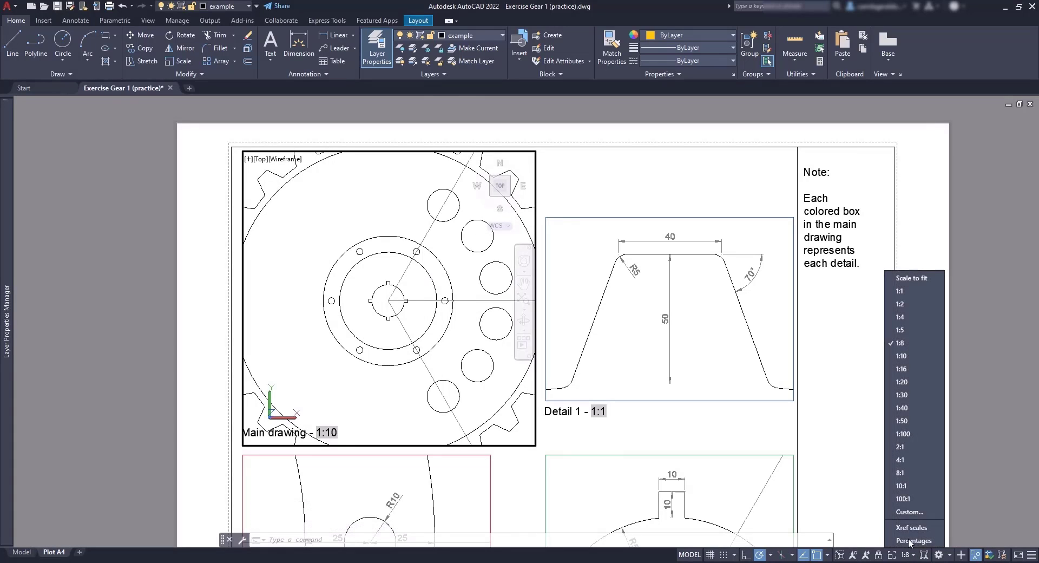
click(914, 384)
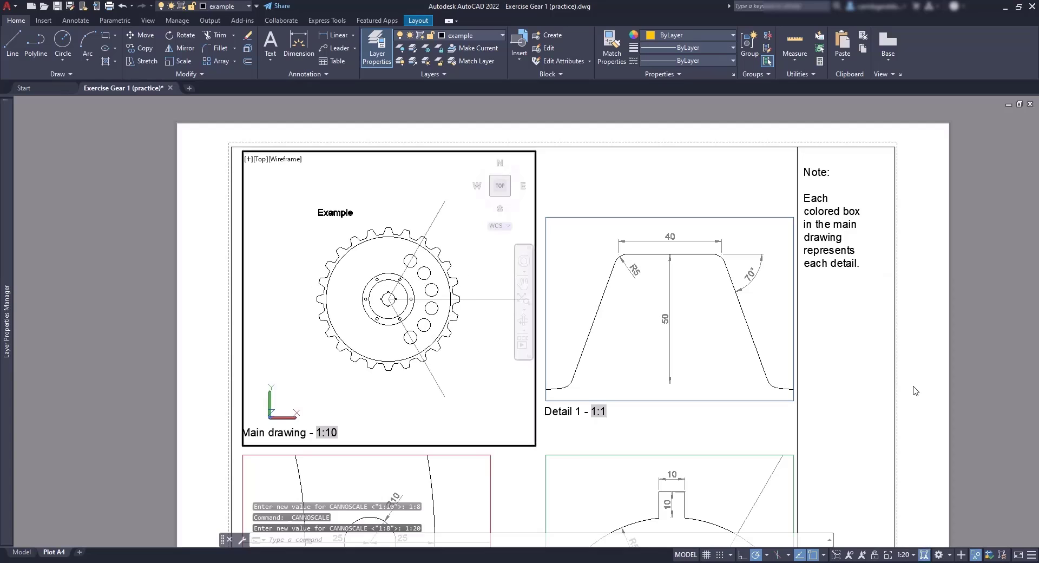
click(910, 555)
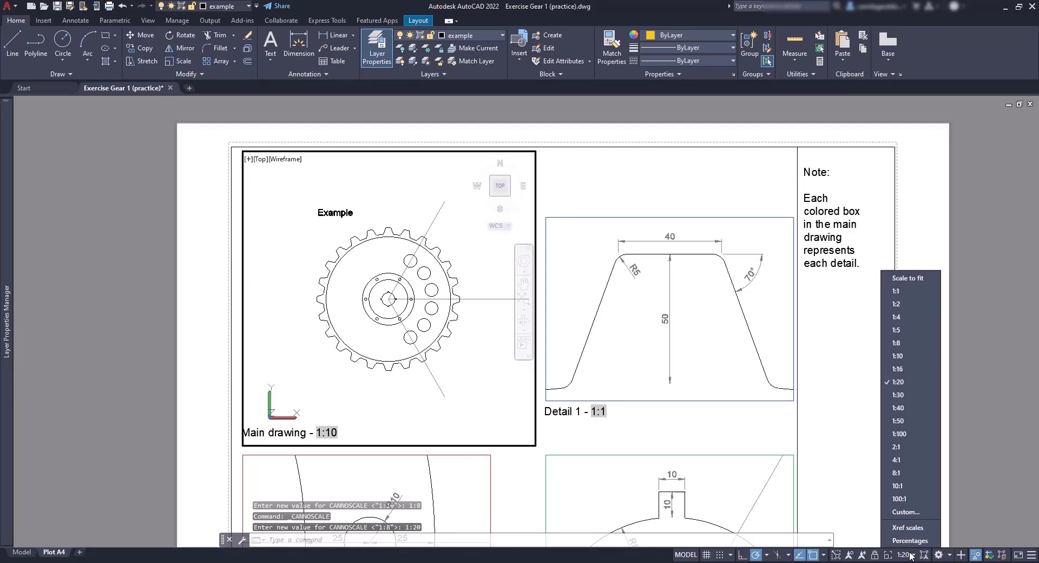
click(910, 359)
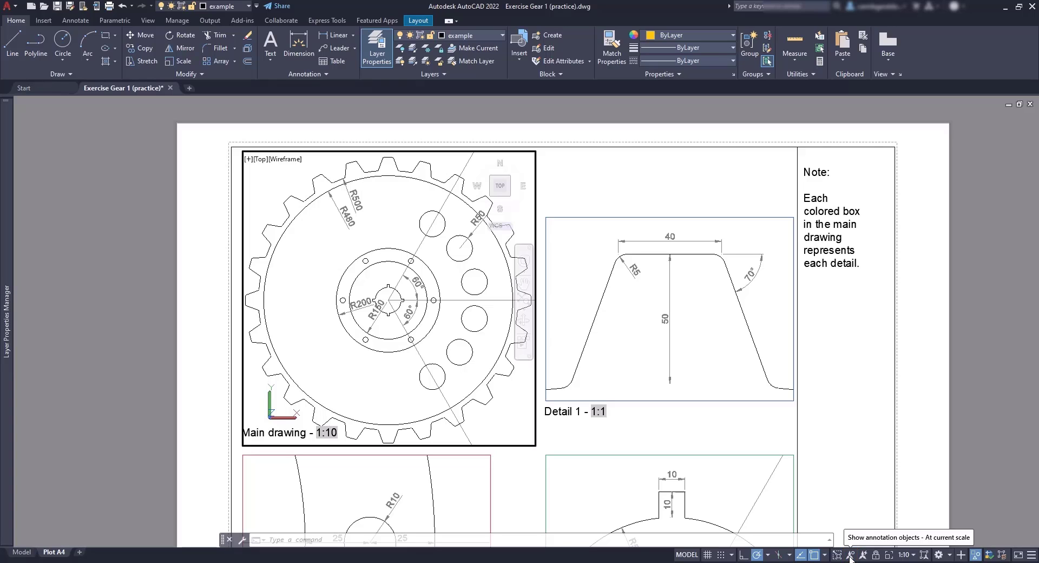
Step: Show annotation objects of all scales, inspect the main drawing viewport, and return to showing only those at the current scale
click(850, 556)
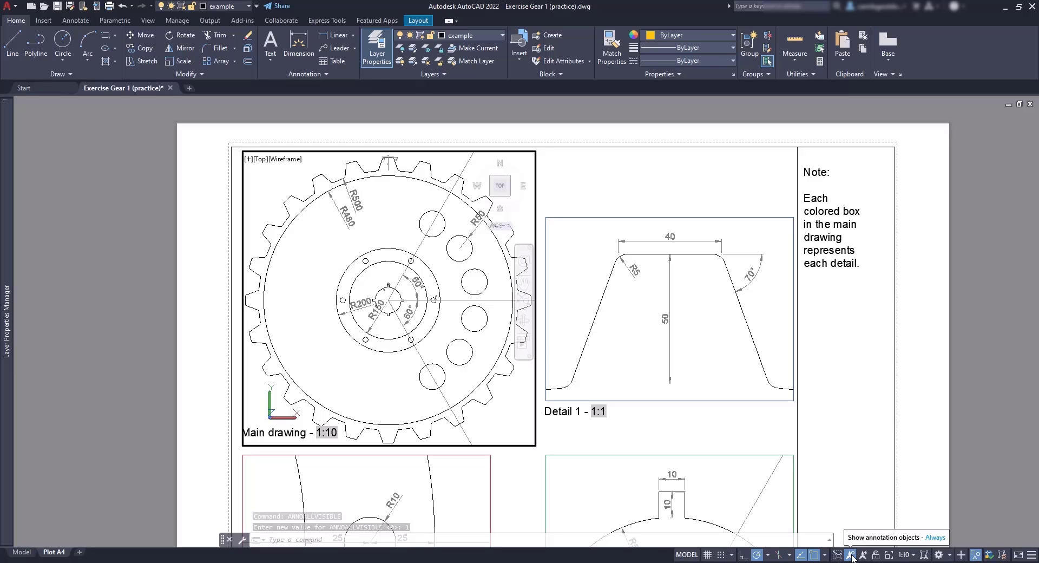
double_click(403, 298)
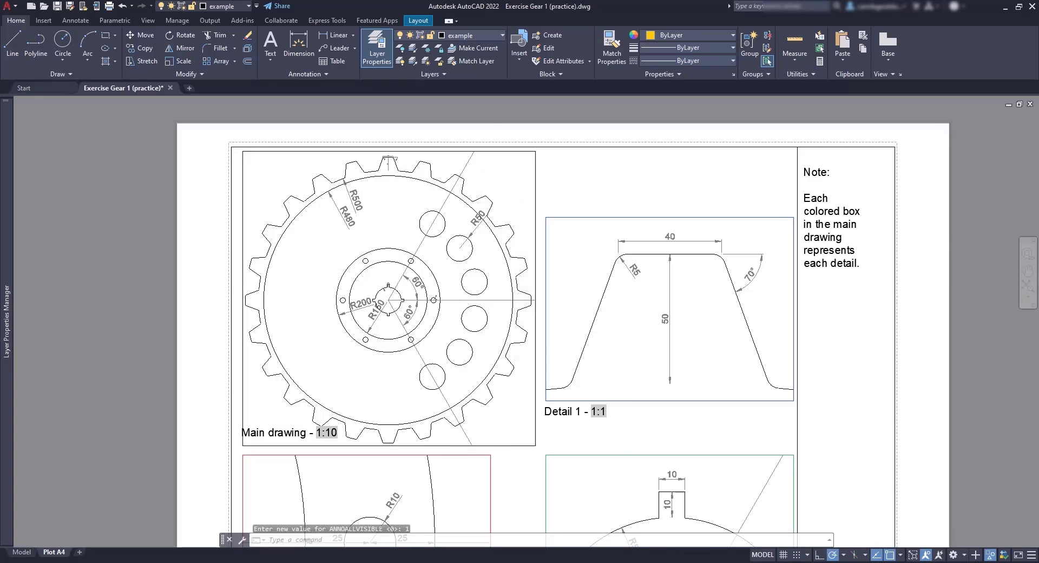
scroll(429, 300, up, 8)
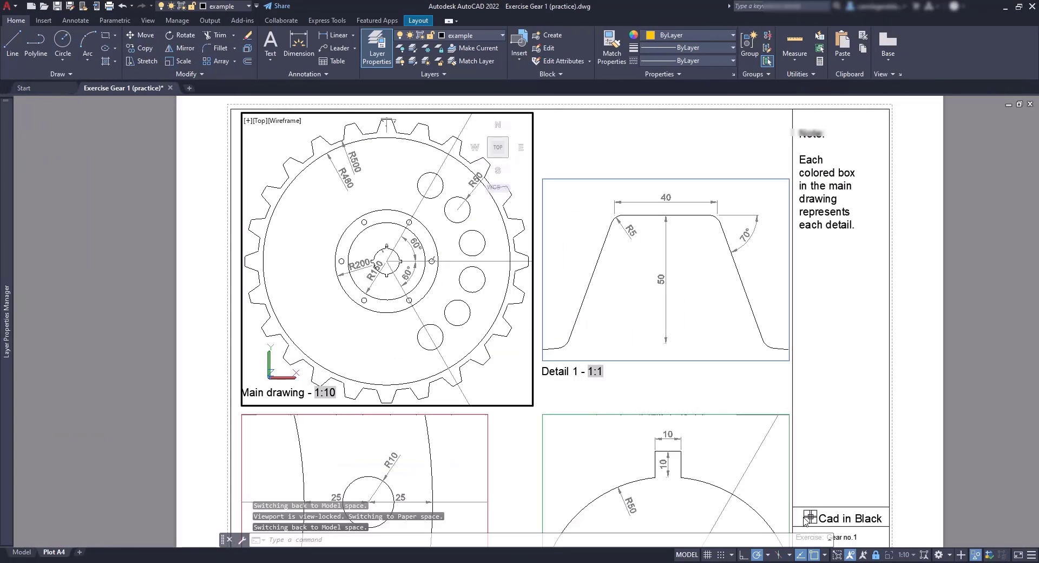
click(852, 555)
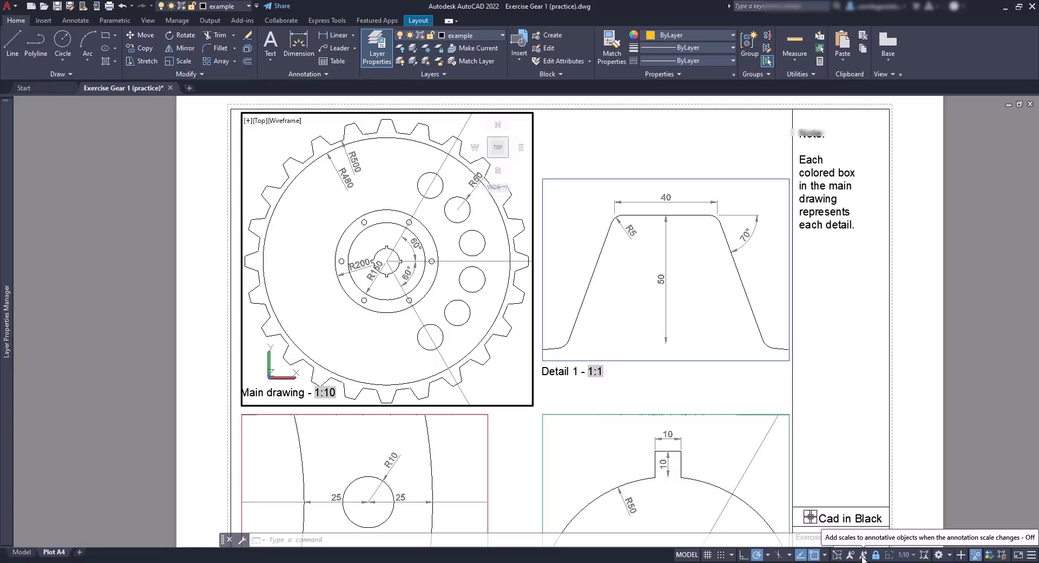
Step: Enable adding scales to annotative objects on scale changes, and set the main viewport's scale to 1:8 and to 1:5
click(863, 554)
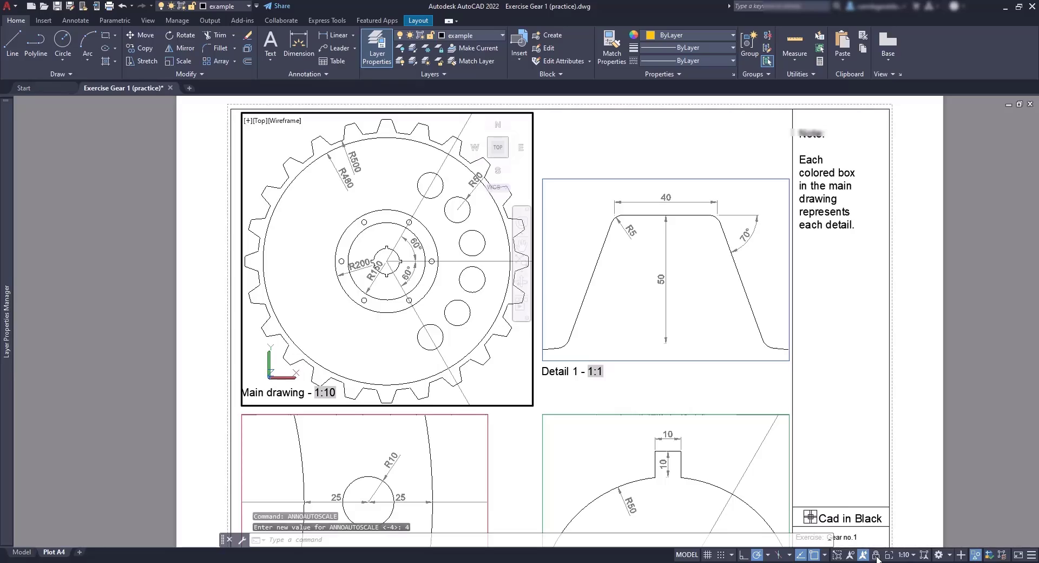
click(905, 554)
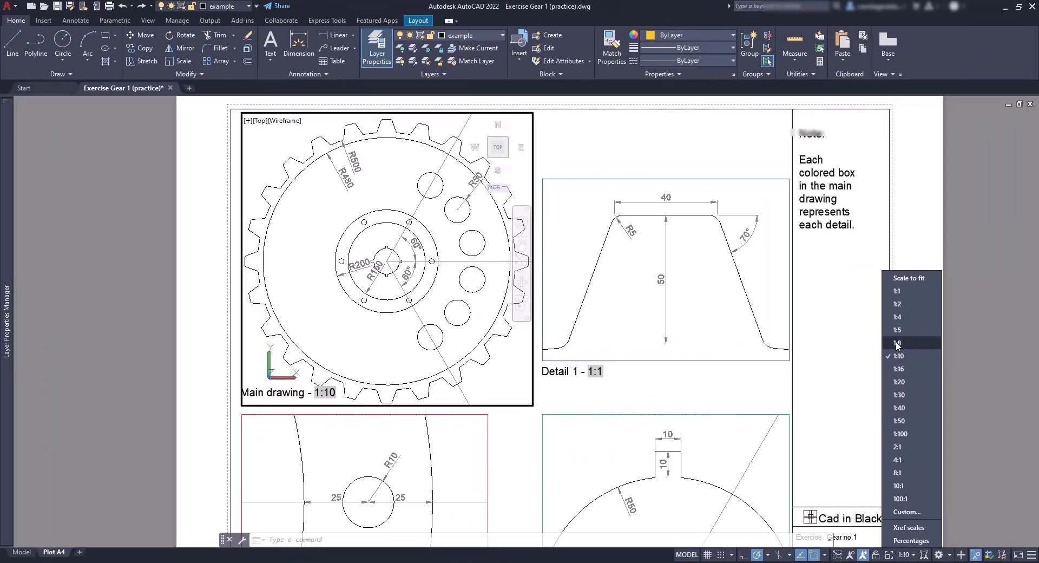
click(897, 344)
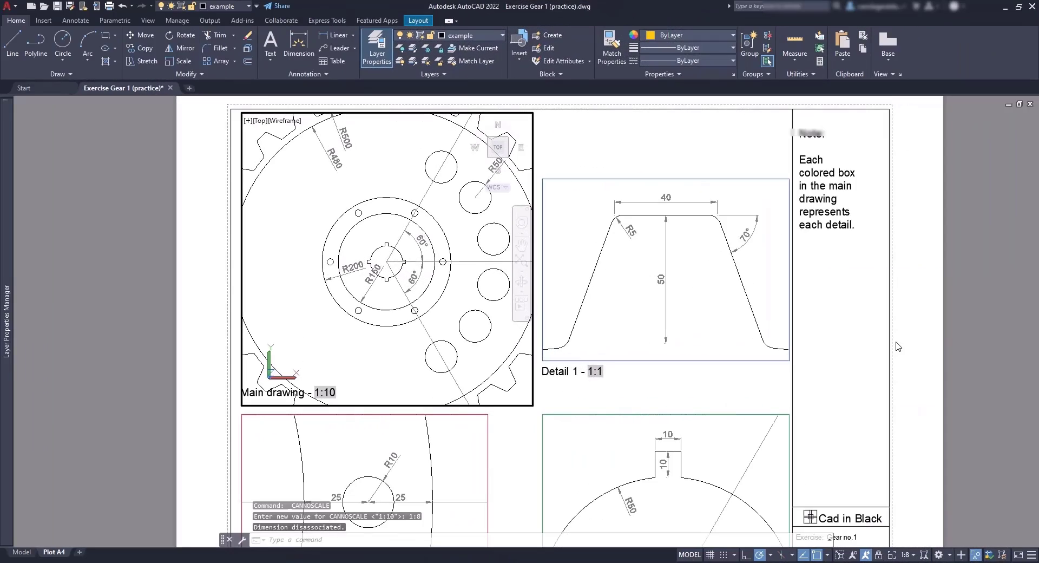
click(905, 555)
click(914, 330)
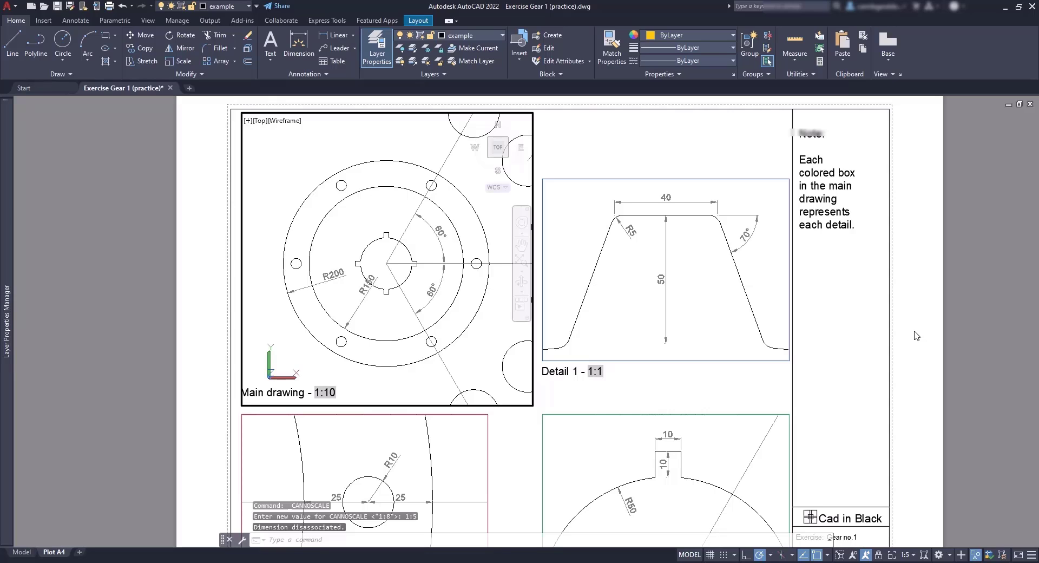
Step: In model space, open the properties of the upper 60° angular dimension at the gear's hub
click(24, 553)
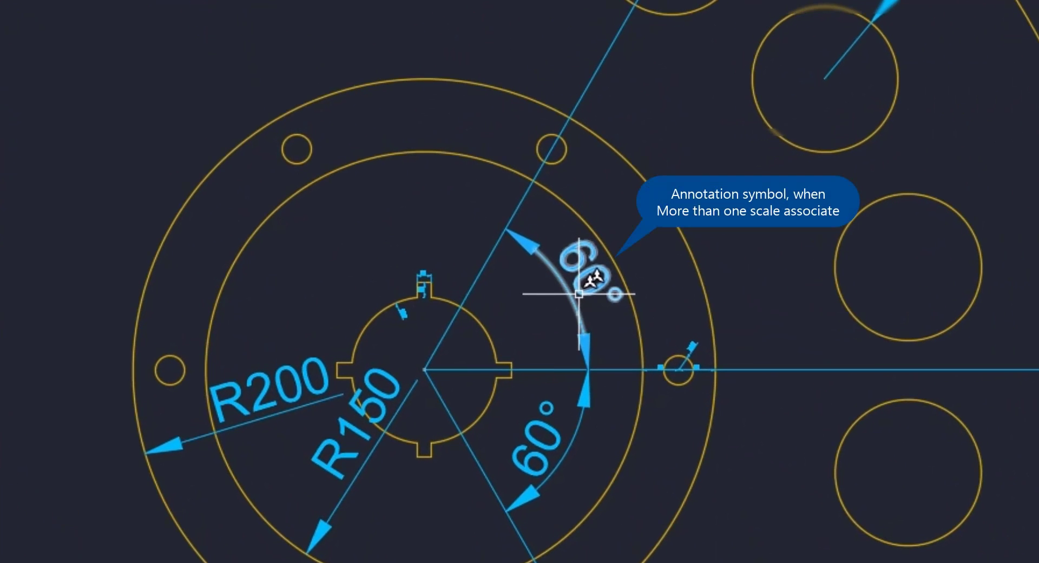
click(579, 294)
scroll(571, 301, up, 4)
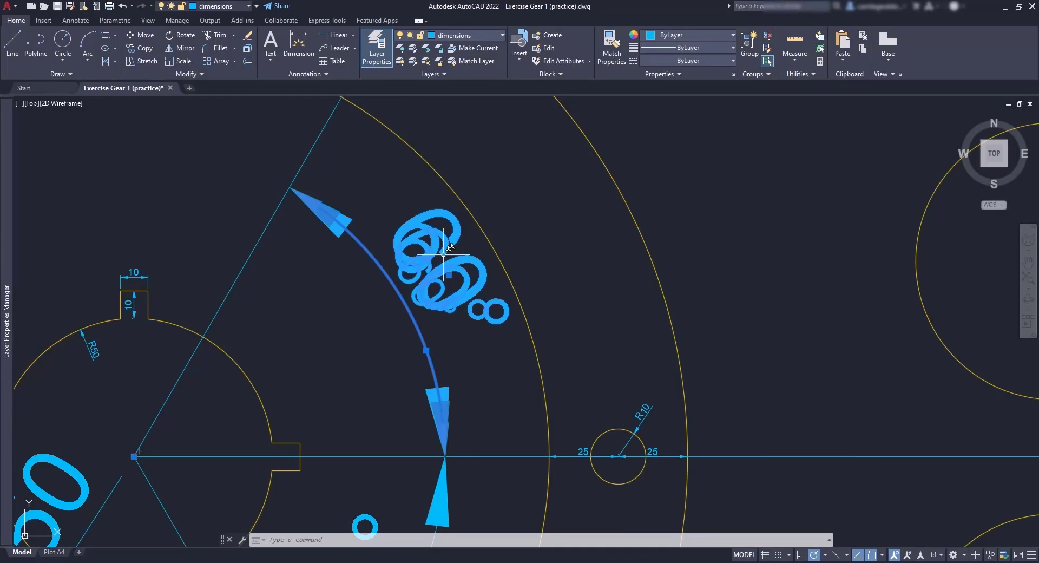
right_click(443, 254)
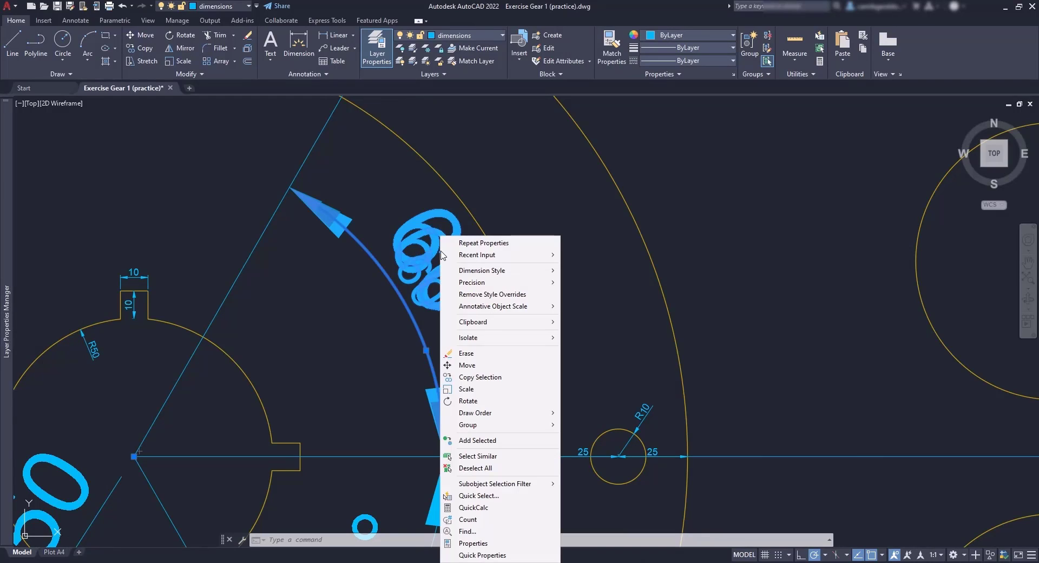
click(485, 544)
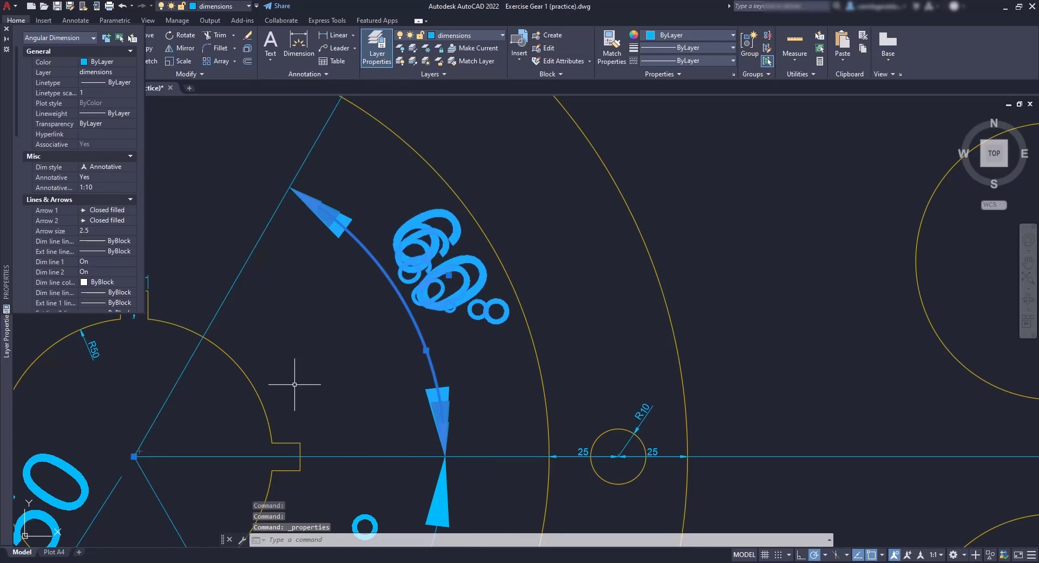
Step: Delete the 1:5 scale from the selected angular dimension's annotation object scale list
click(128, 188)
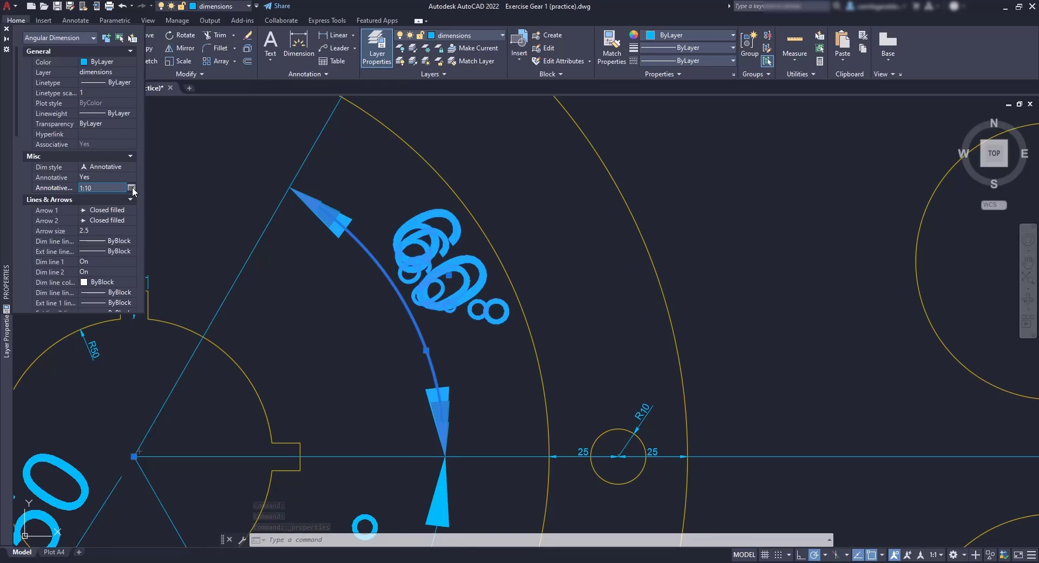
click(130, 188)
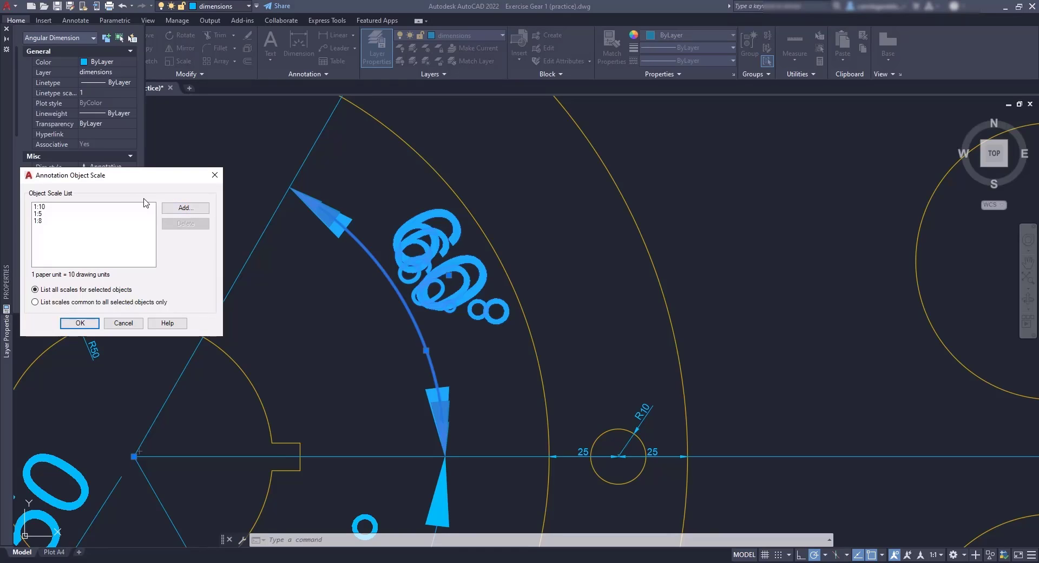
click(92, 214)
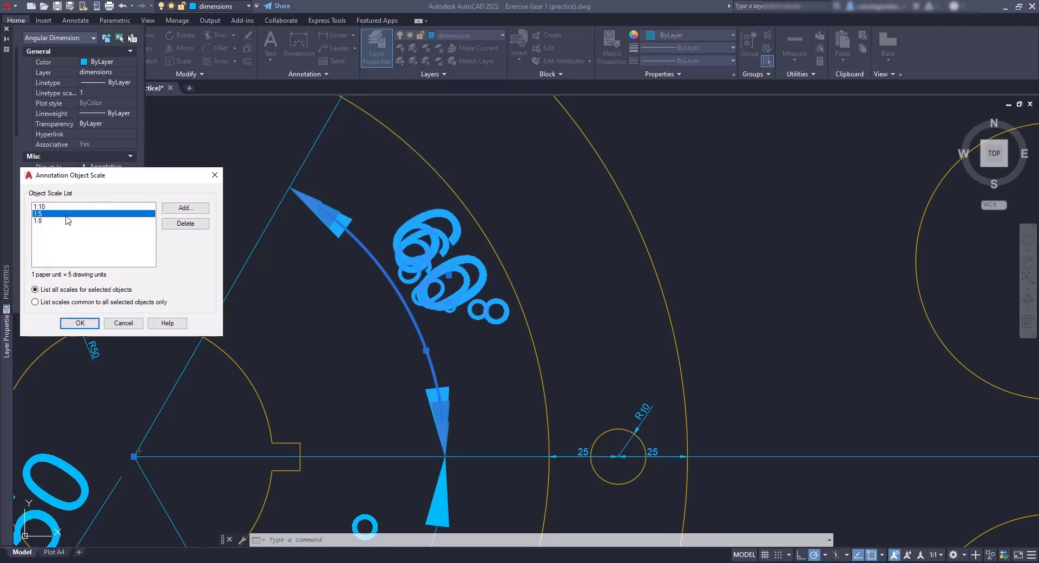
click(193, 225)
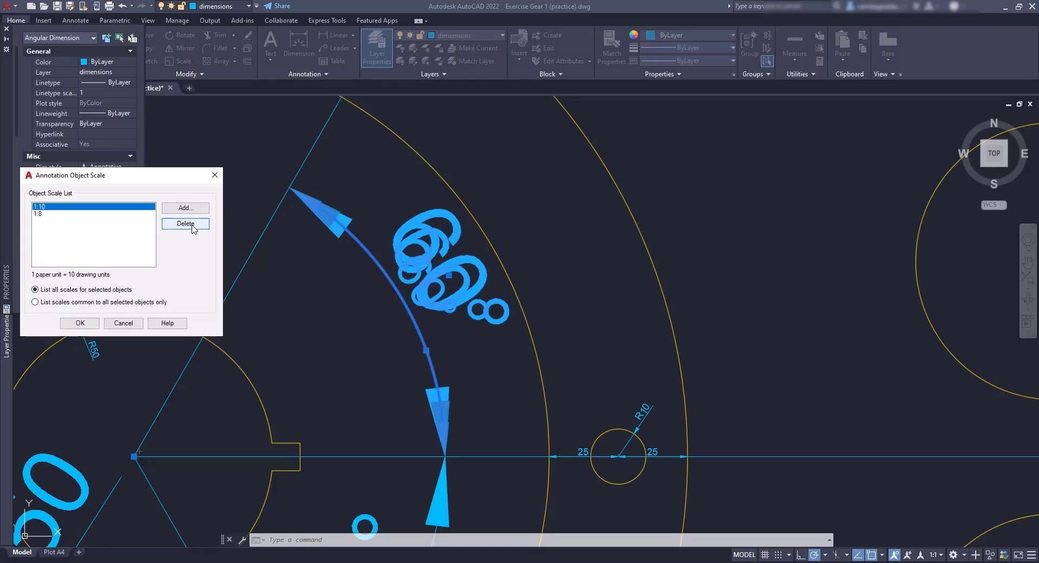
click(80, 323)
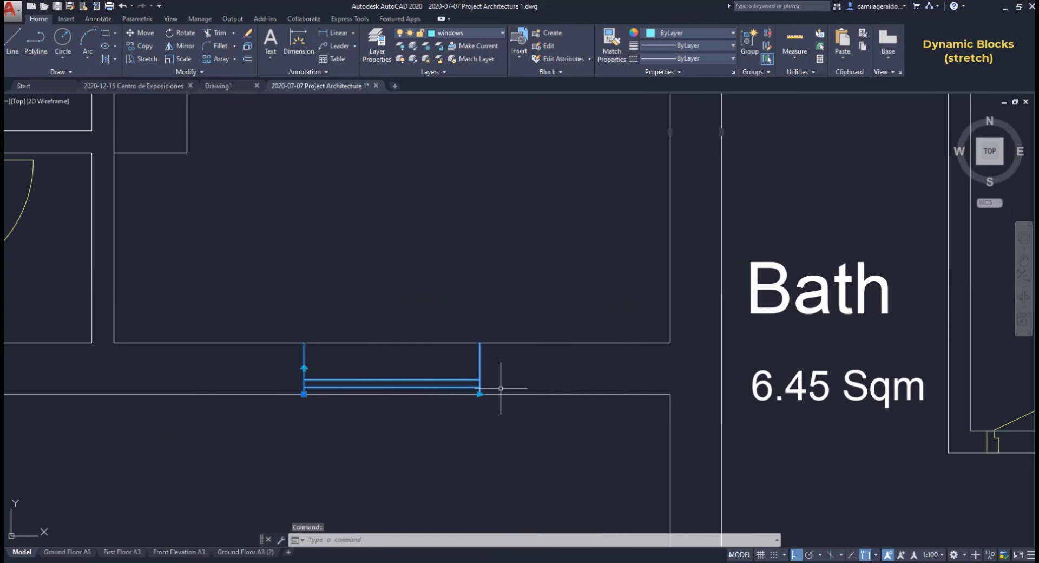
Step: Activate the stretch grip of the dynamic window block in the wall and flip the dynamic door block's swing downward
click(480, 395)
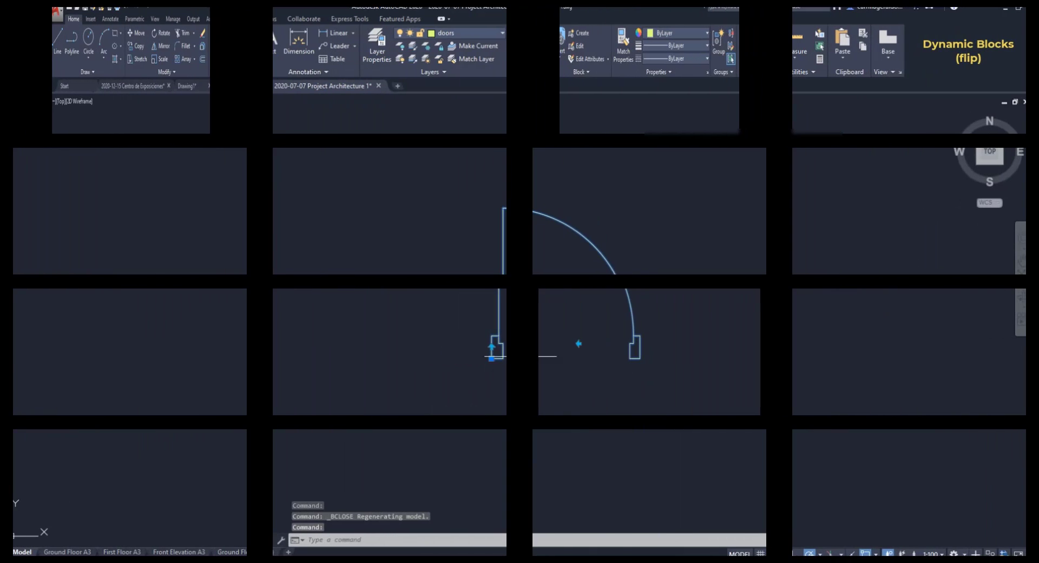
click(494, 347)
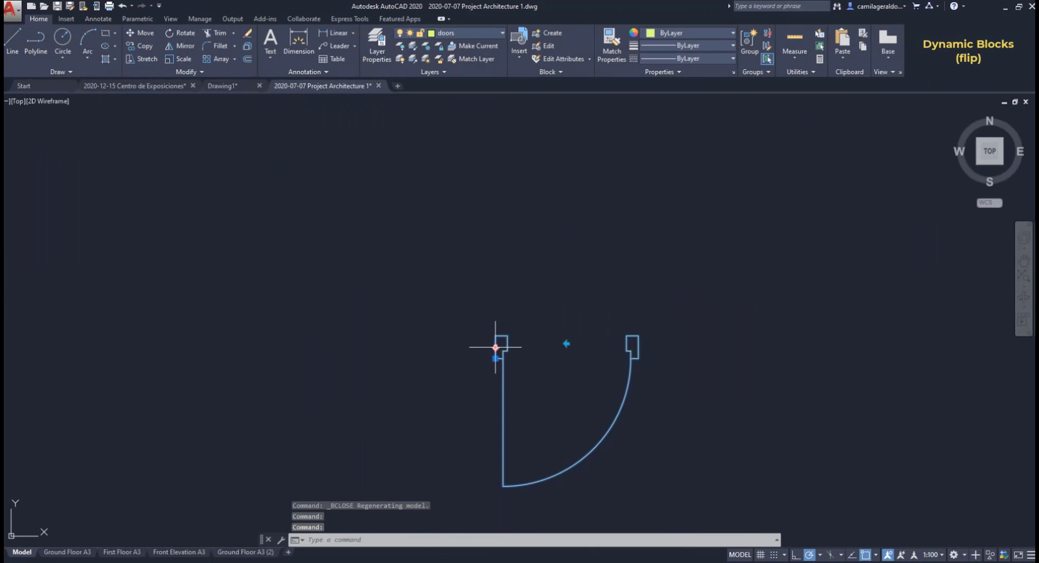
Step: Flip the dynamic door block horizontally, and place the alignment block on the room outline's lower right horizontal edge
click(566, 343)
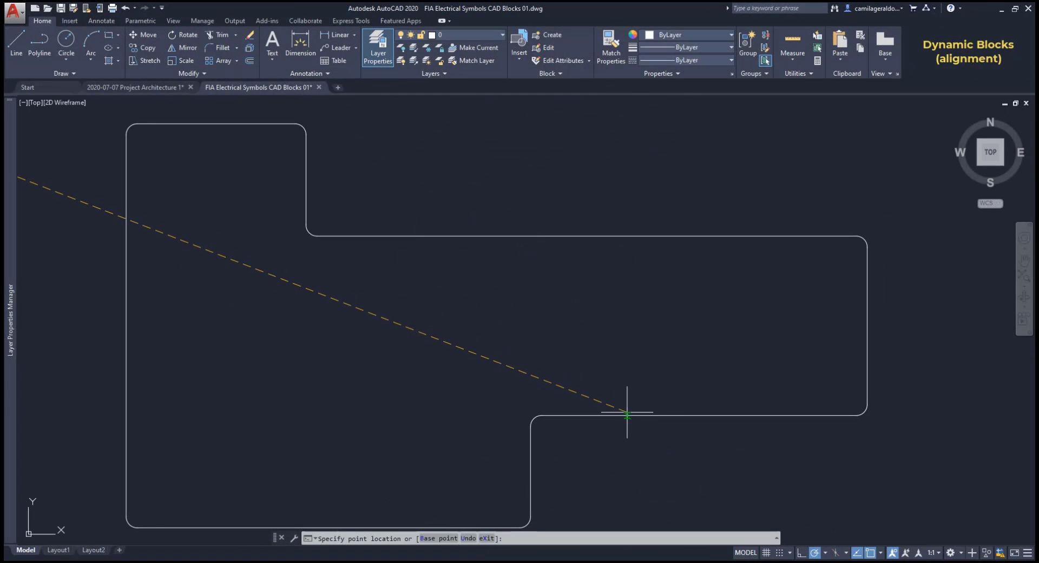
click(649, 415)
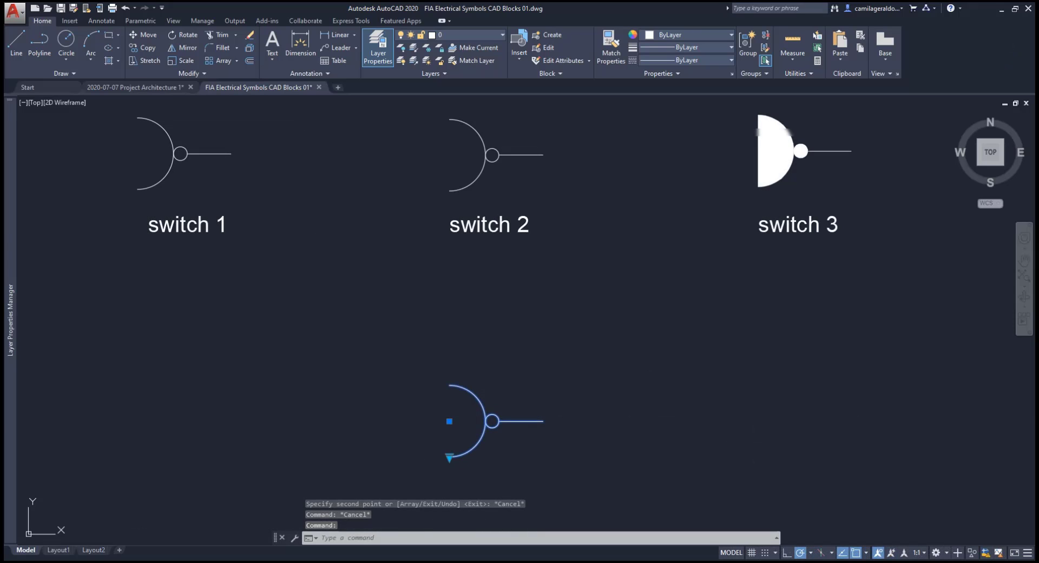
Step: Switch the visibility state of the dynamic socket block below the switch 2 symbol to socket 2
click(450, 457)
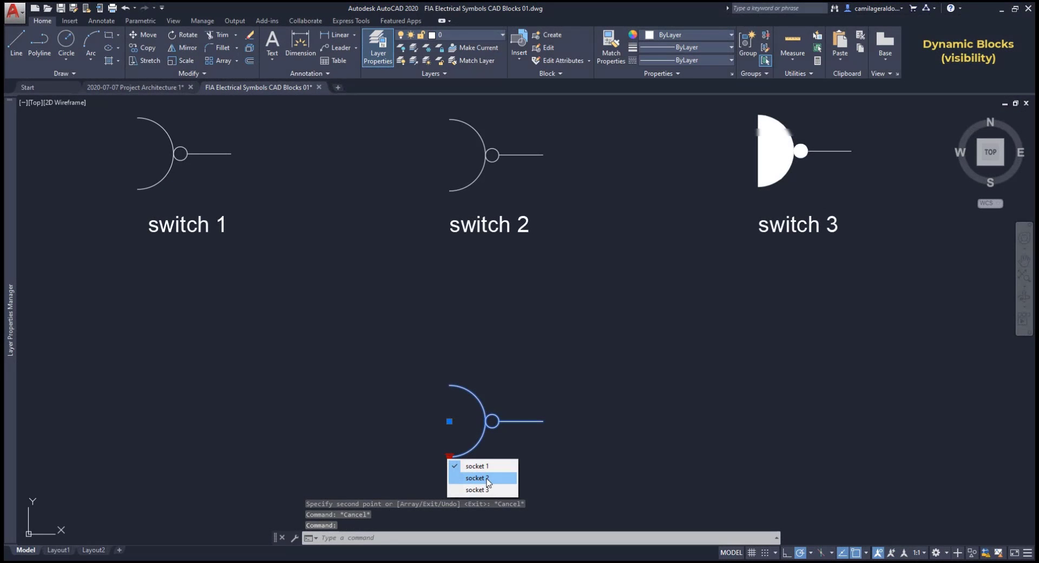
click(493, 478)
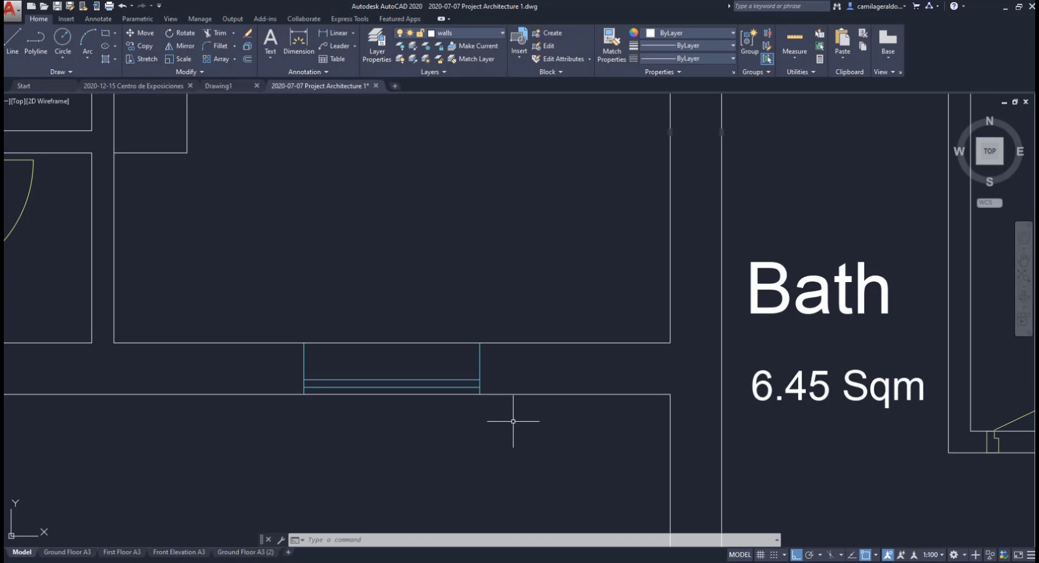
Step: Try stretching the dynamic window block in the wall beside the Bath to 1600, and undo it
click(480, 366)
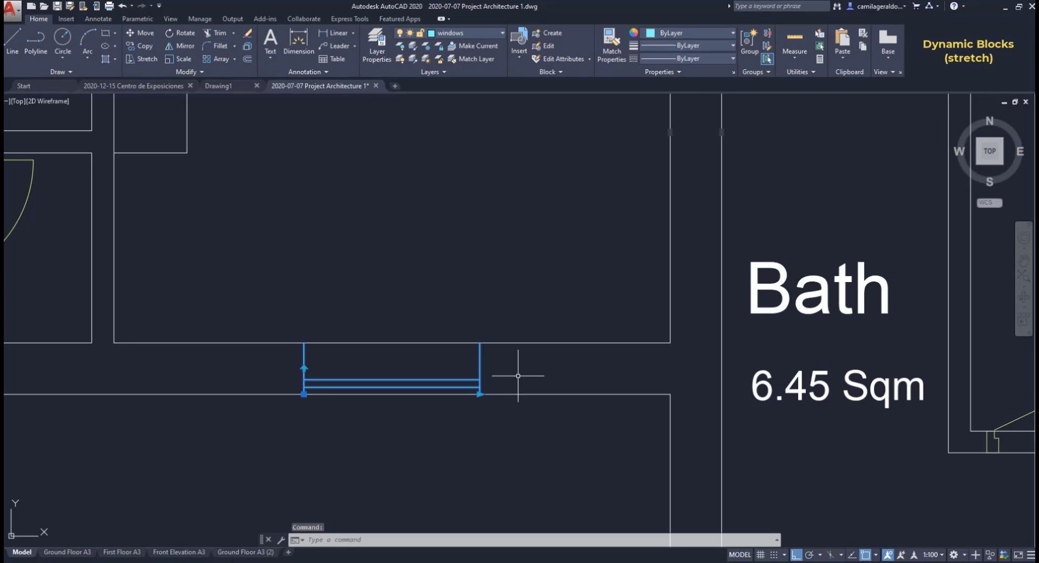
click(480, 394)
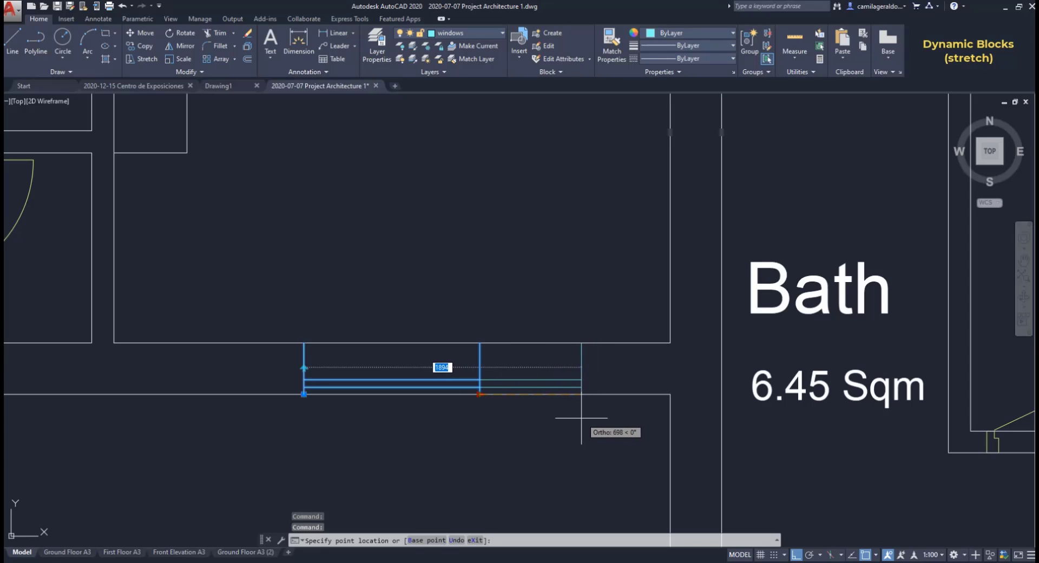
text(1600)
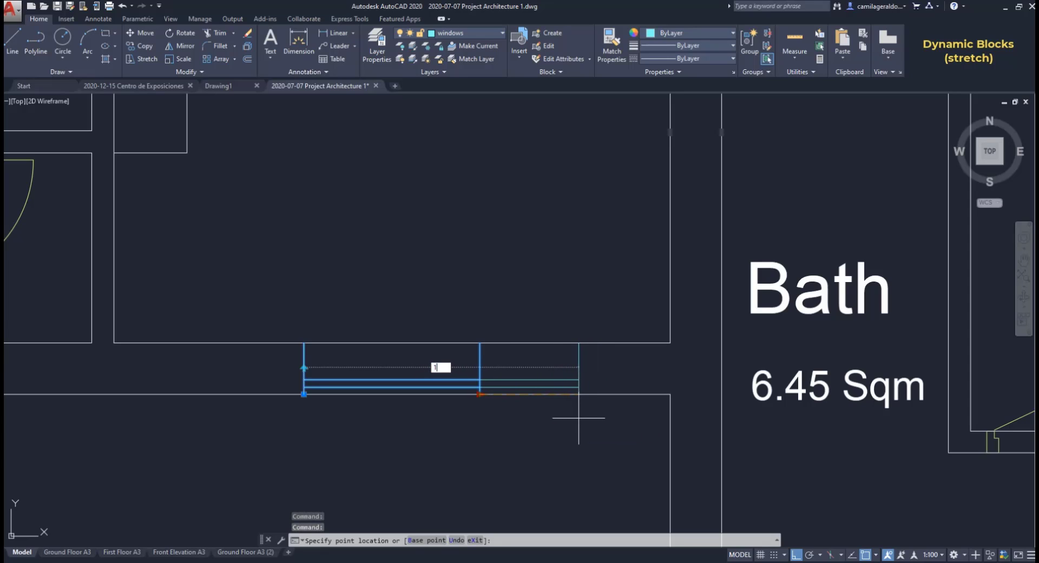
key(Return)
key(ctrl+z)
key(ctrl+z)
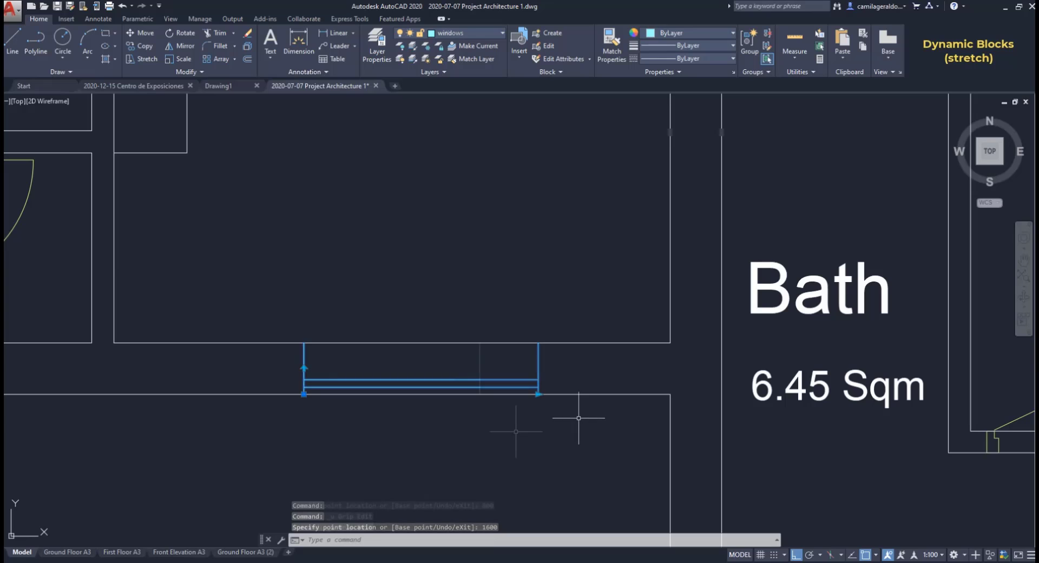
Step: Open the window block in the Block Editor and delete its Flip state1 and Distance1 parameters
double_click(480, 371)
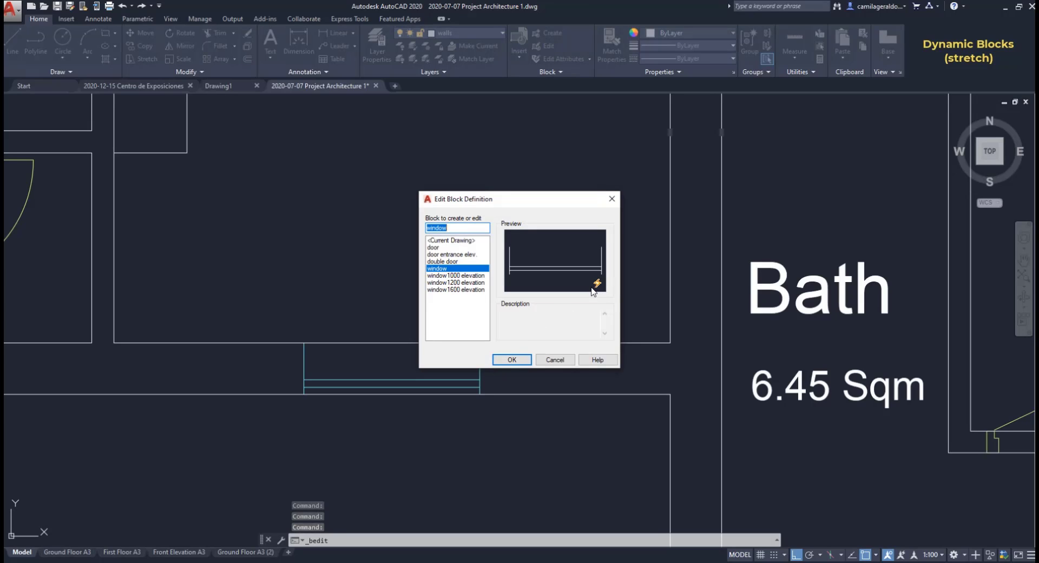
click(524, 361)
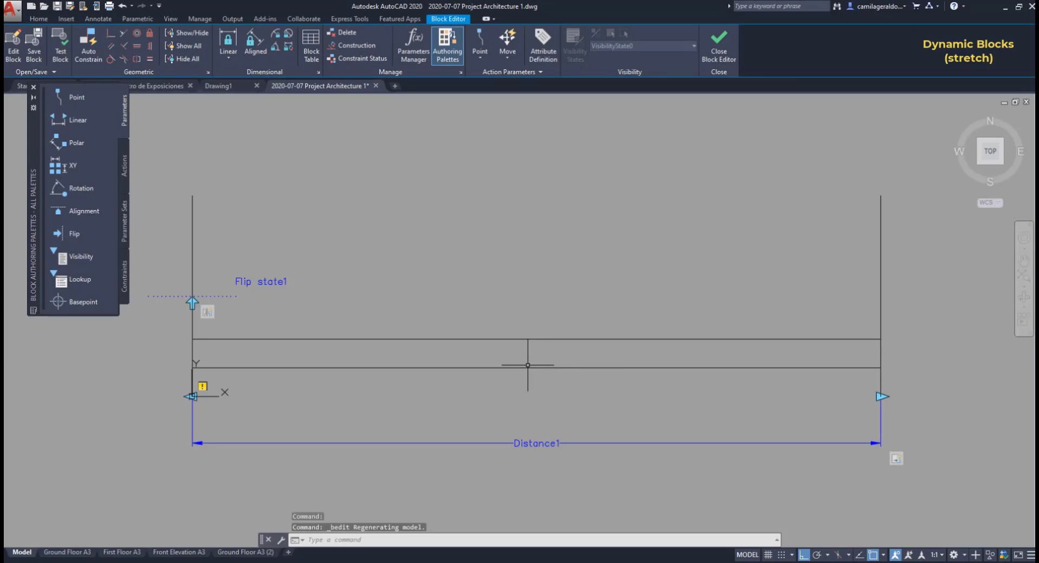
click(881, 398)
key(Delete)
click(263, 288)
key(Delete)
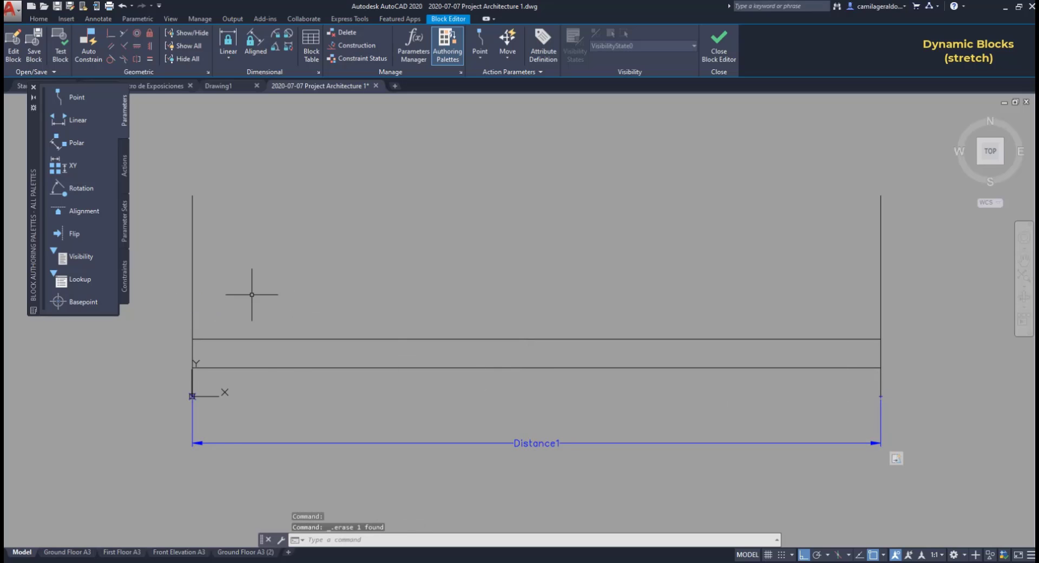
click(226, 442)
key(Delete)
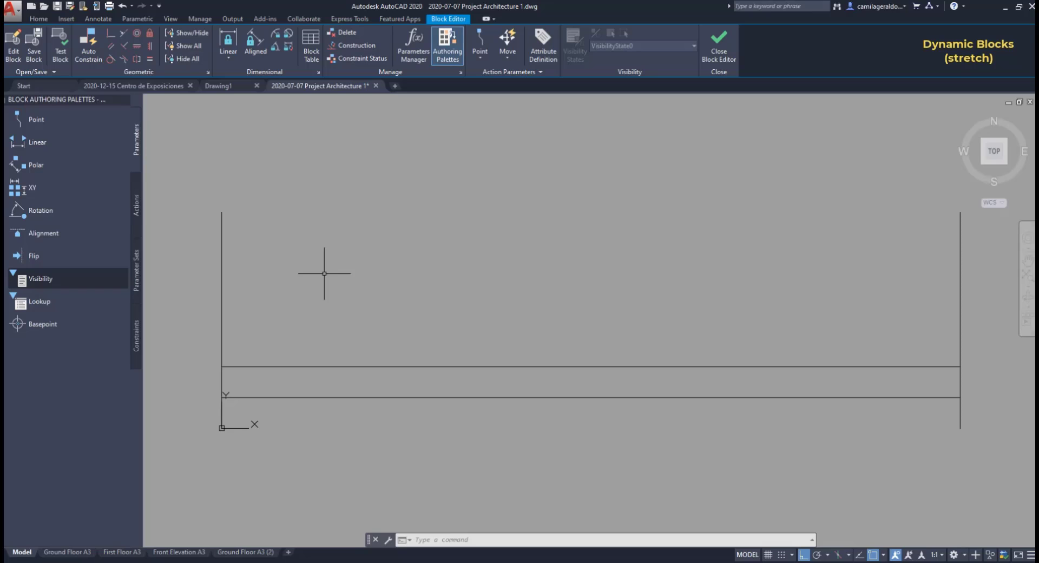
Step: Add a linear parameter from the window's base point to the lower end of the opposite jamb, with its label below
click(37, 144)
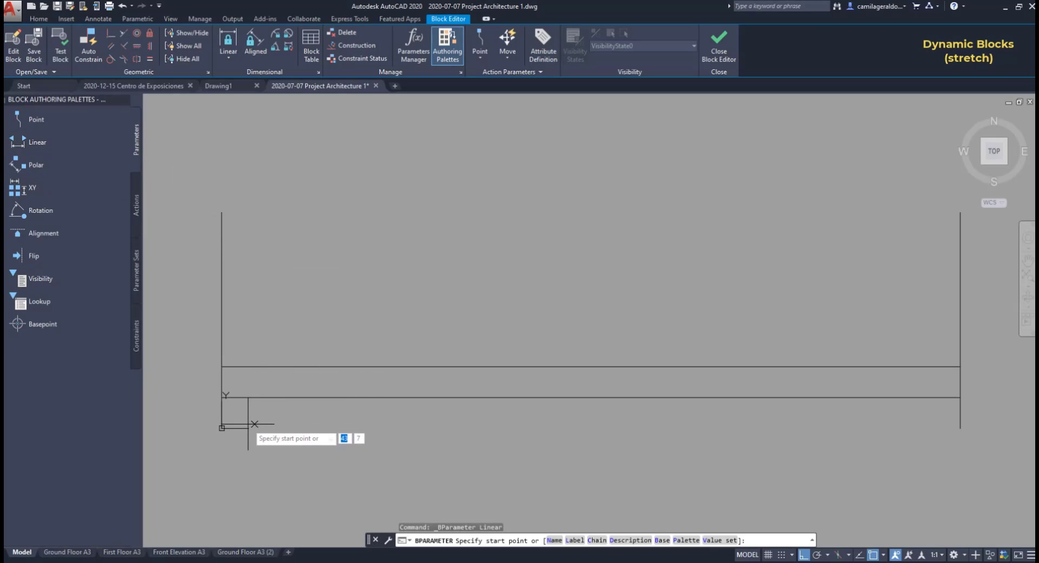
click(221, 428)
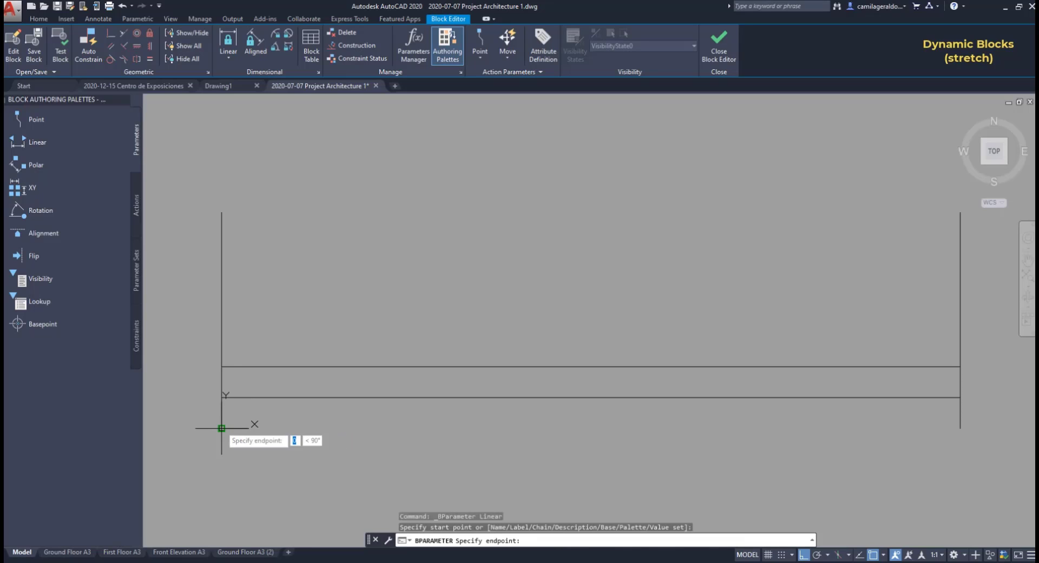
click(960, 428)
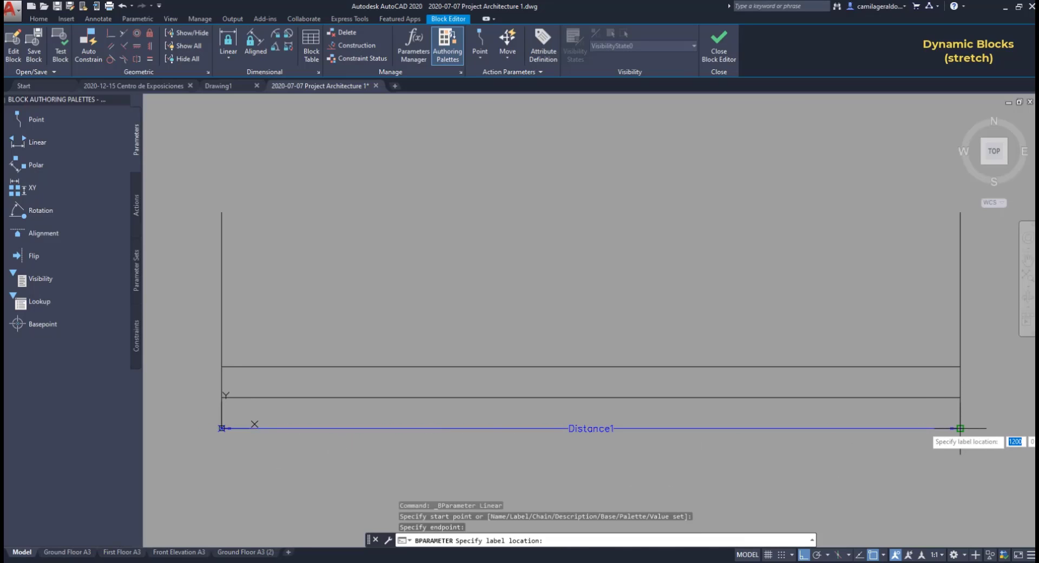
click(959, 475)
scroll(410, 338, down, 2)
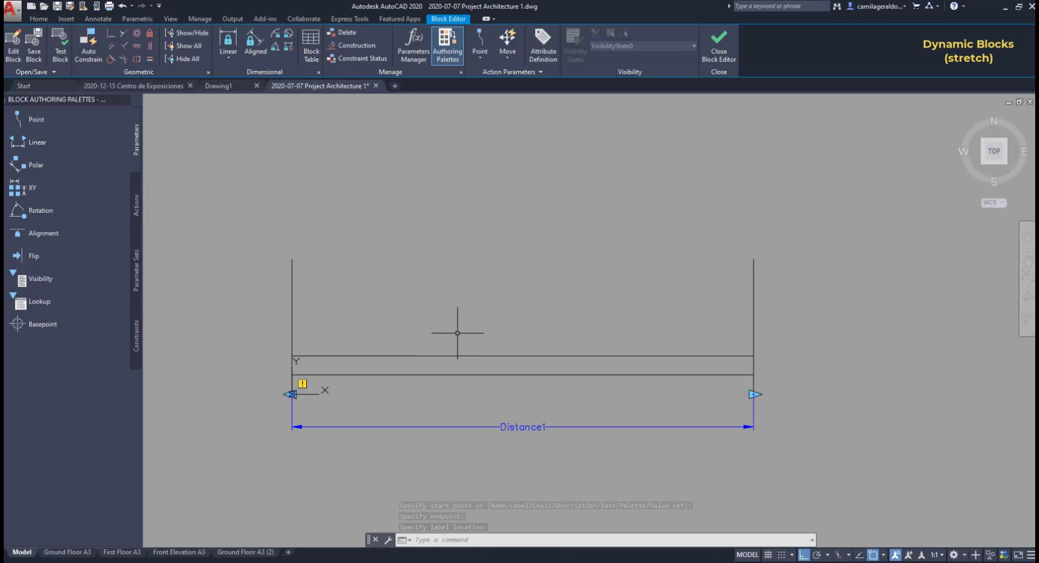
Step: Add a stretch action to the Distance1 parameter's right endpoint, framing the right jamb and the ends of both horizontal lines and selecting the objects crossing it
click(137, 205)
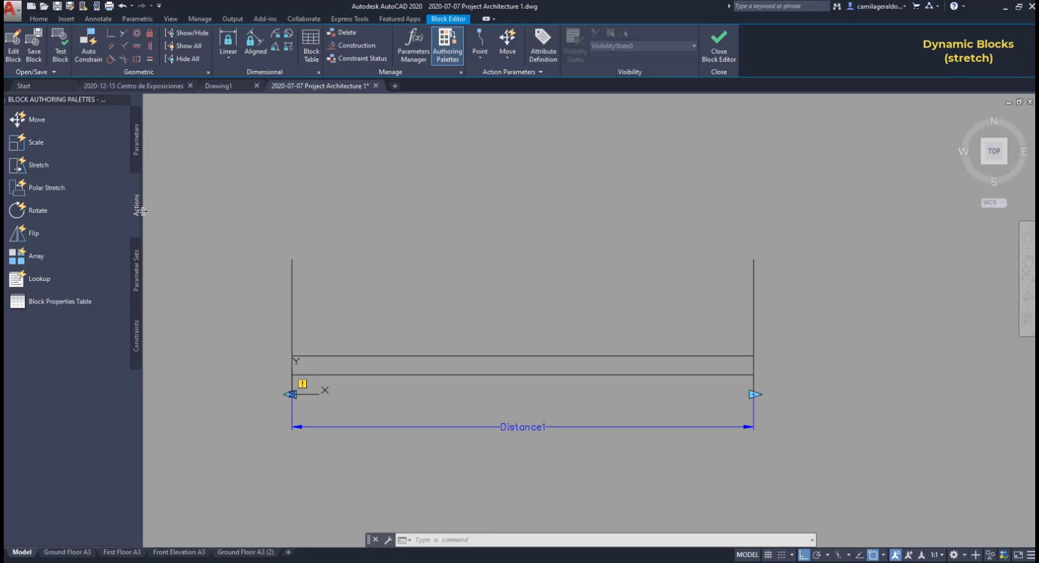
click(40, 166)
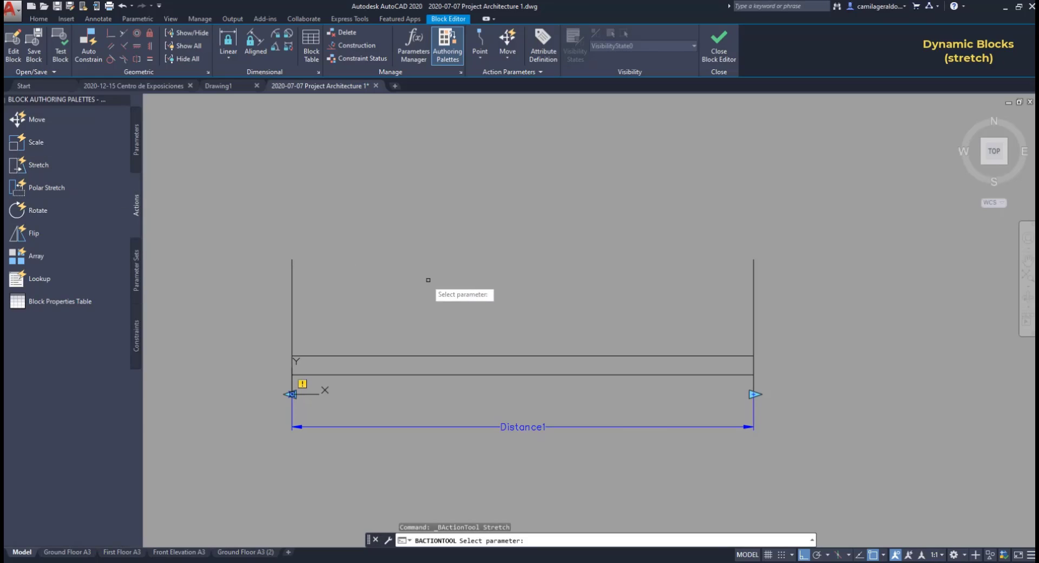
click(588, 427)
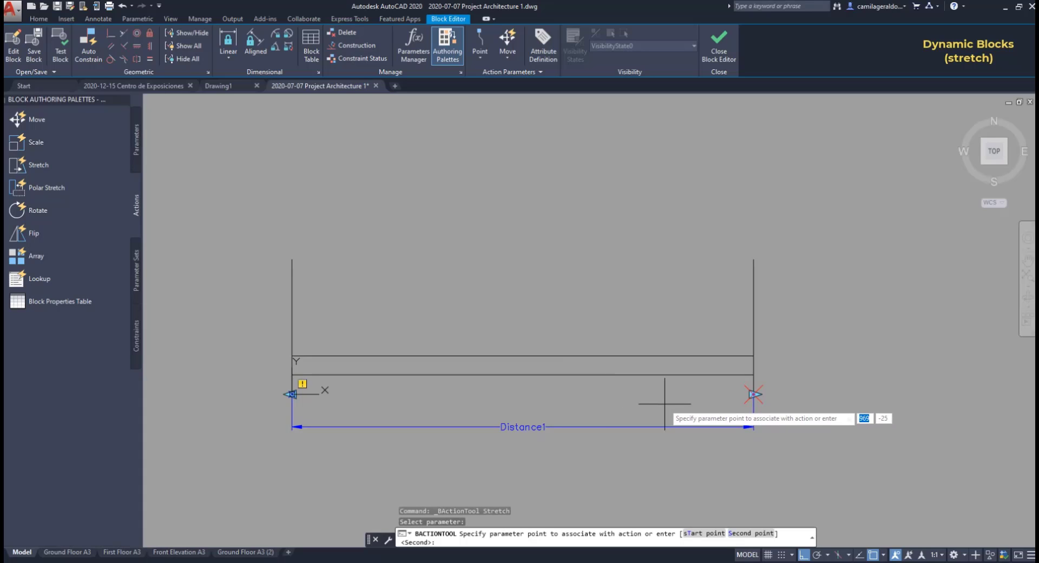
click(754, 395)
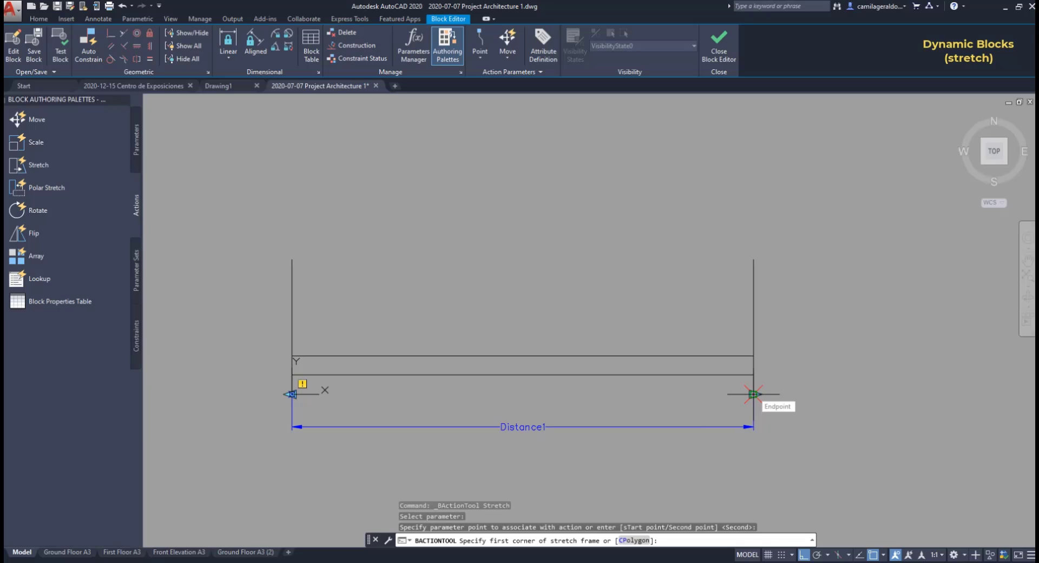
click(865, 477)
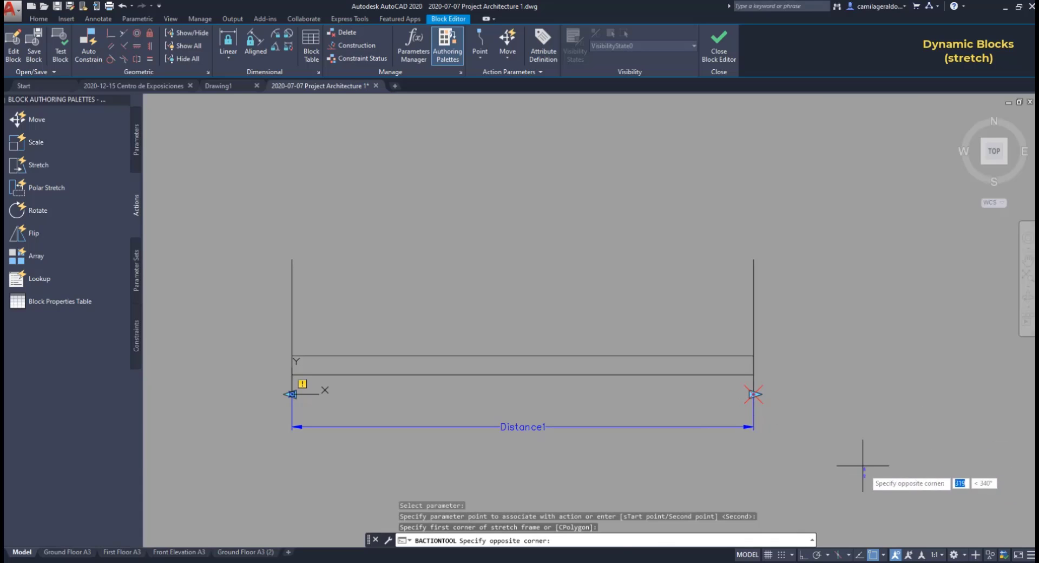
click(630, 222)
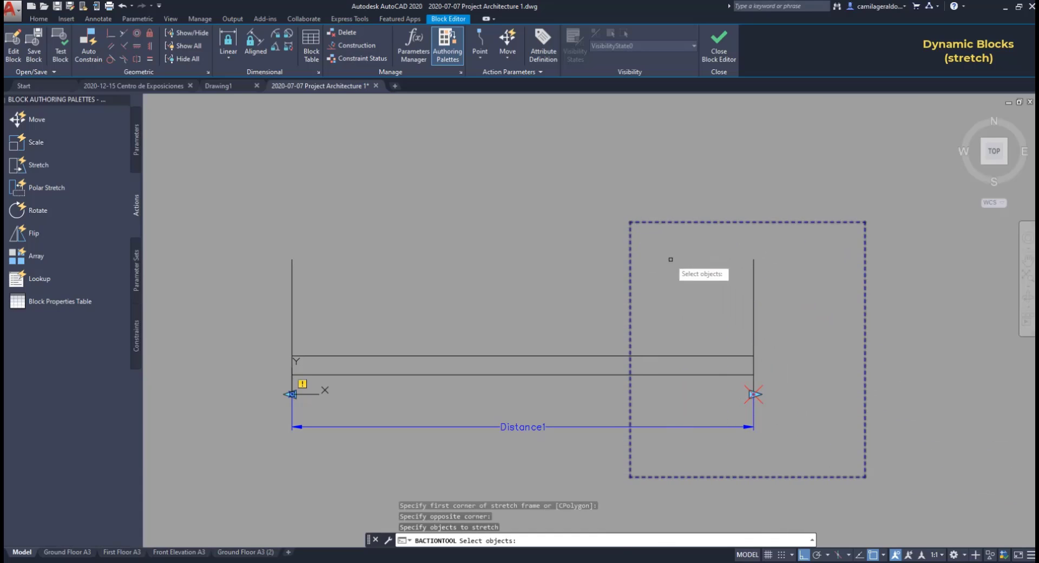
click(821, 451)
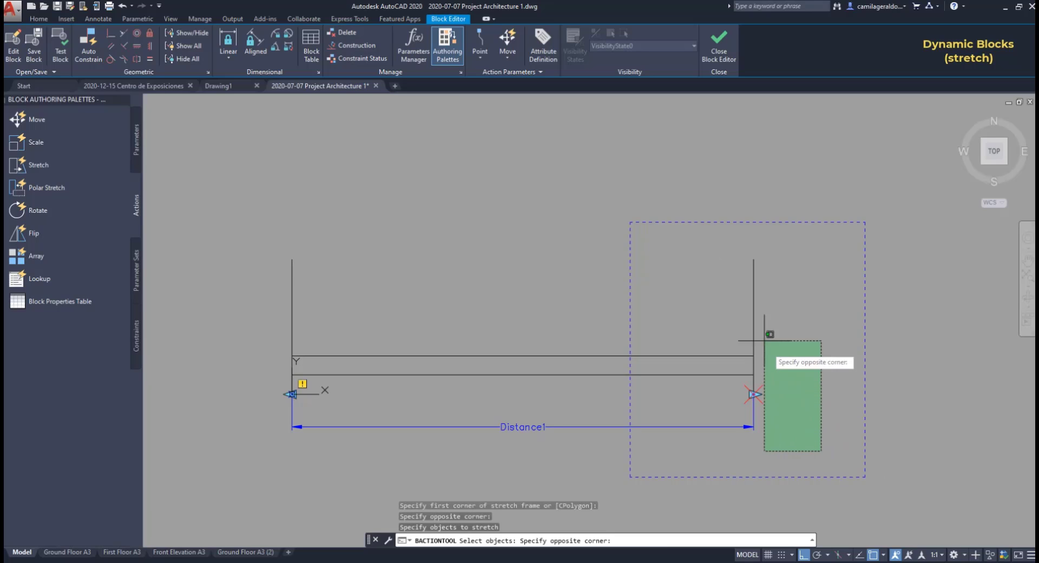
click(688, 238)
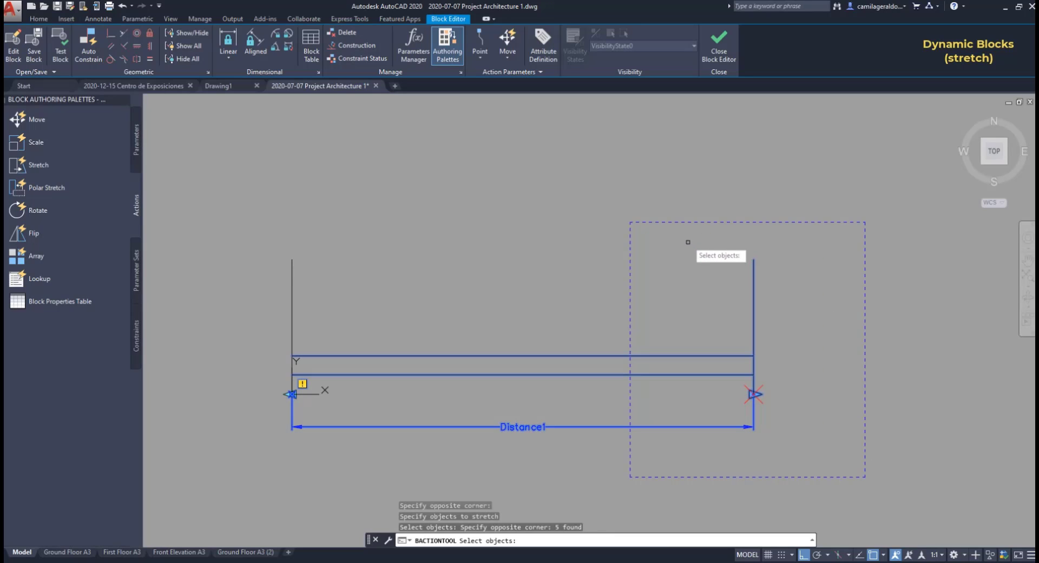
key(Return)
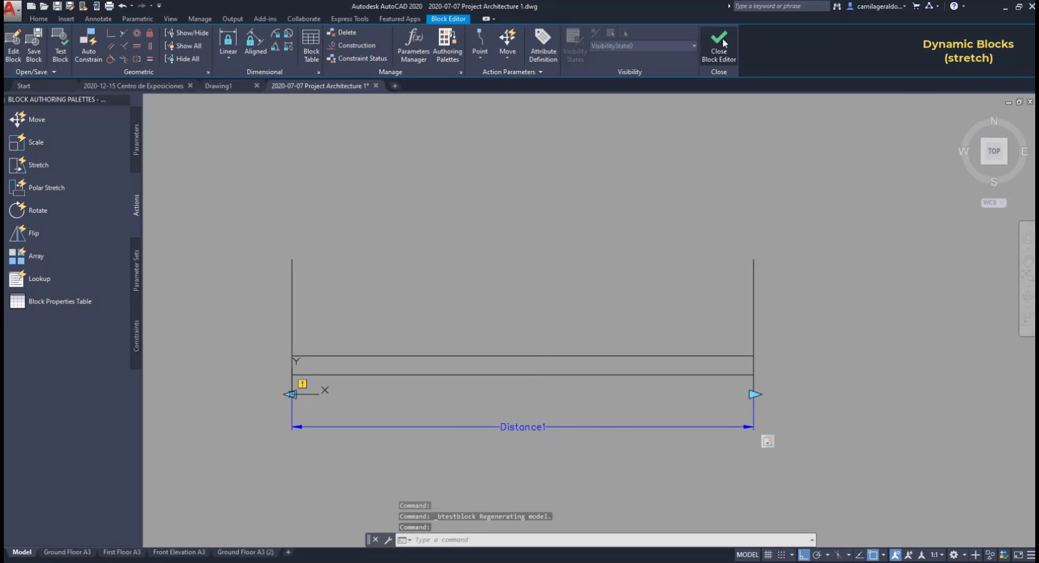
Step: Close the Block Editor with the window changes saved, and try stretching the window in the wall by its right end
click(719, 43)
click(549, 271)
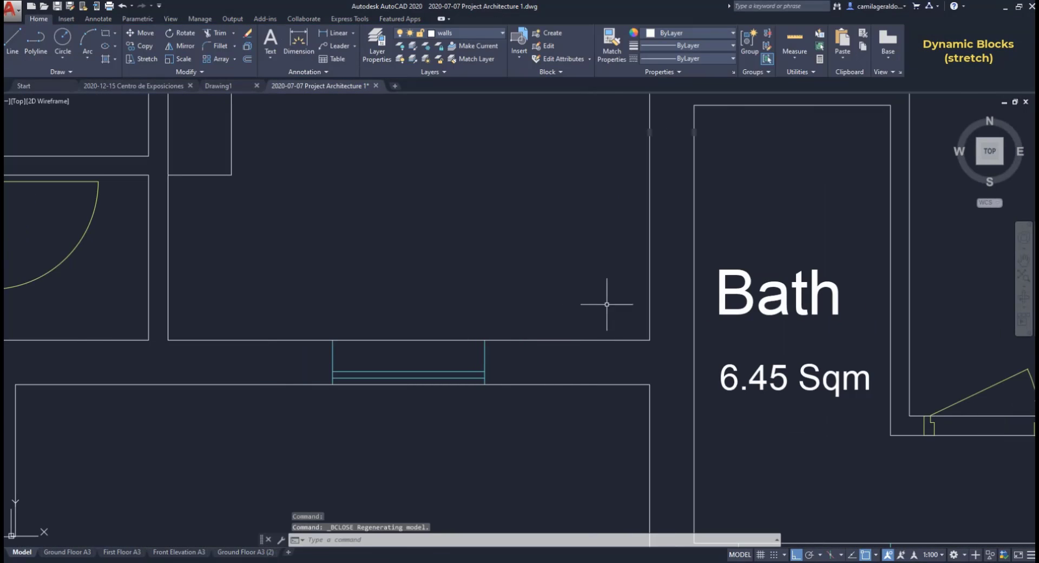
click(483, 364)
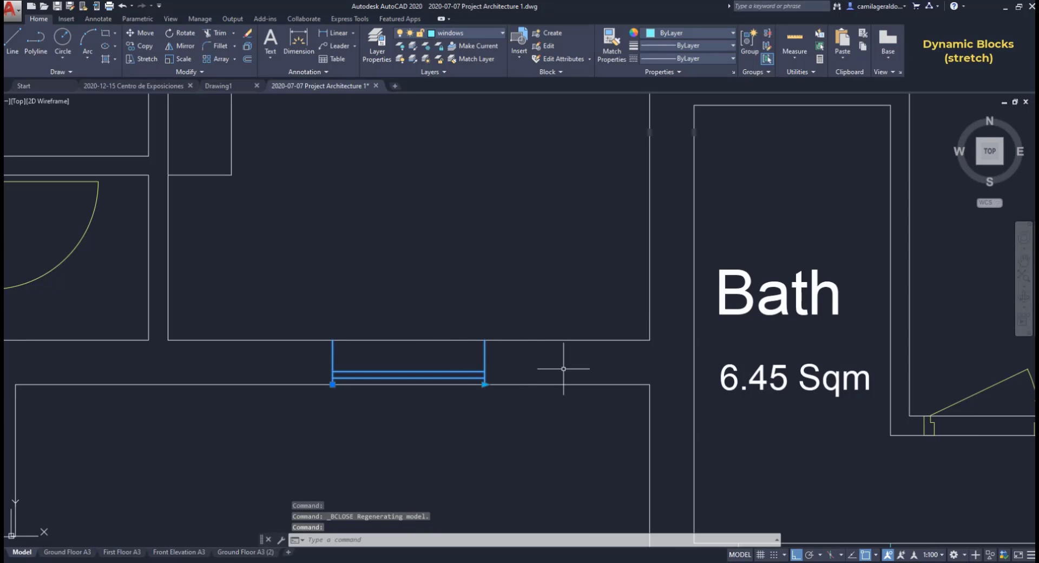
click(485, 385)
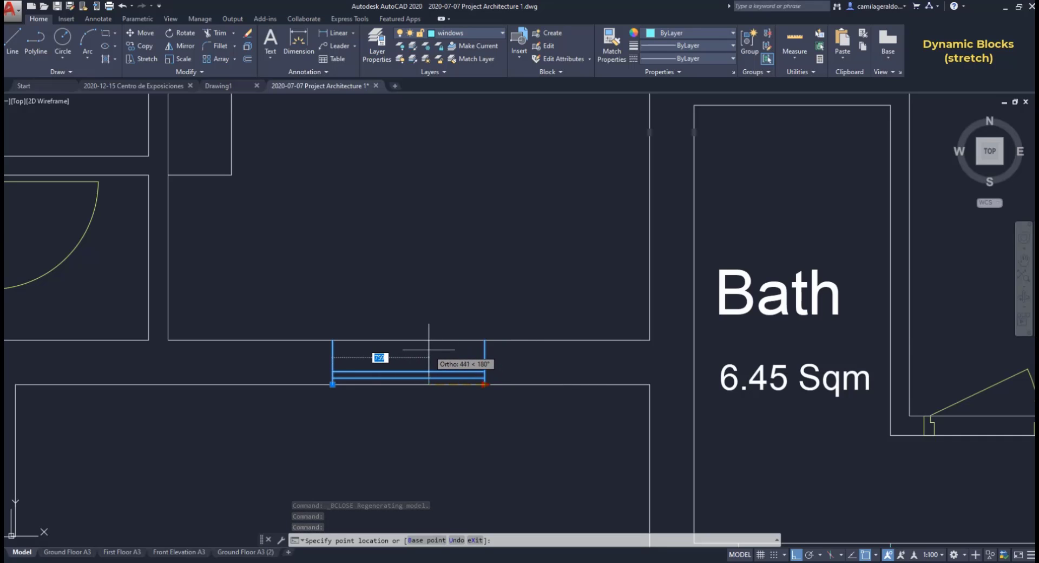
key(Escape)
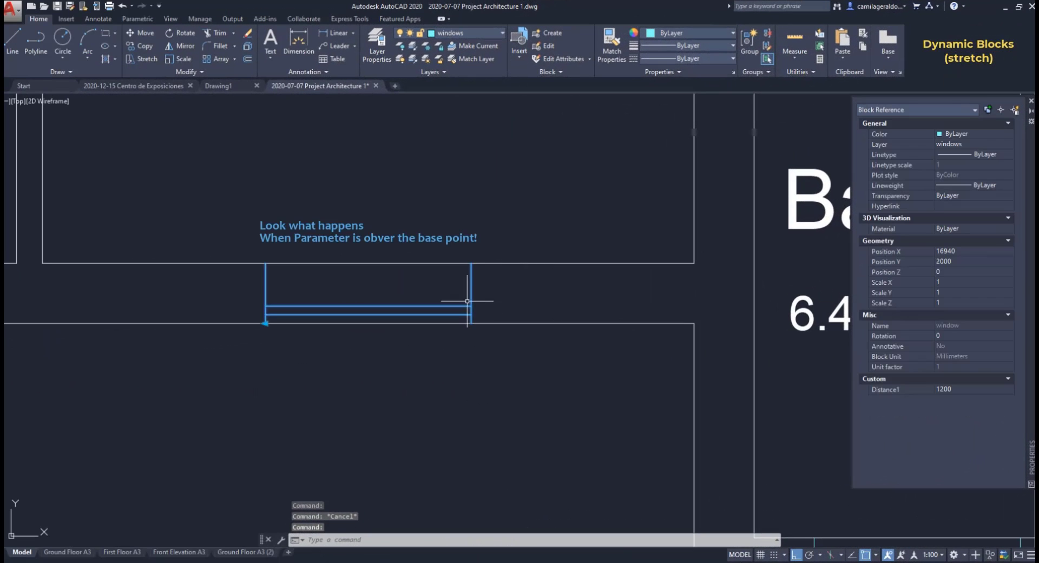
Step: Stretch the window block leftward from its base point to a width of about 1984, and pick its base point grip
click(265, 323)
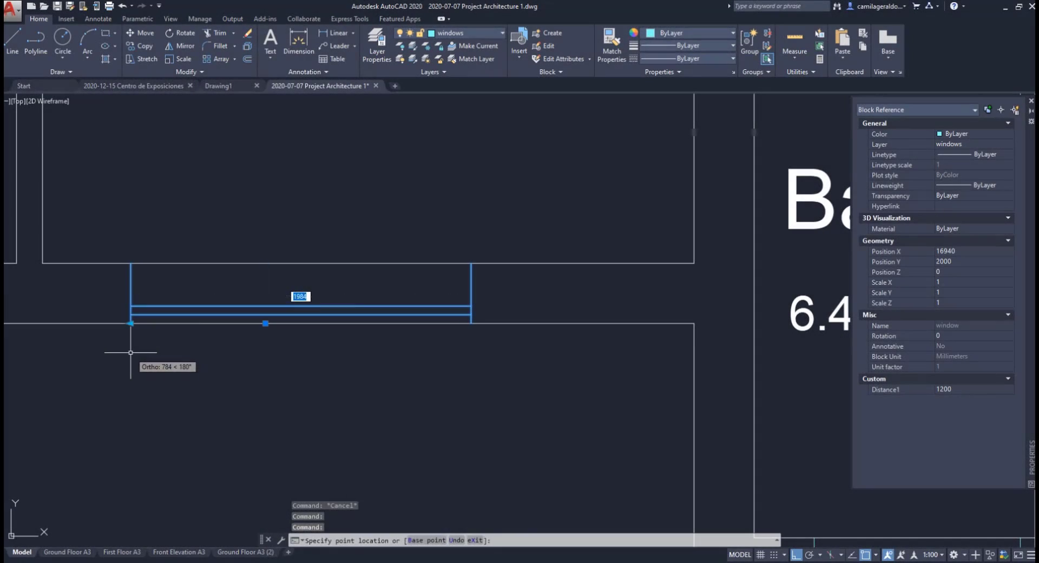
click(130, 353)
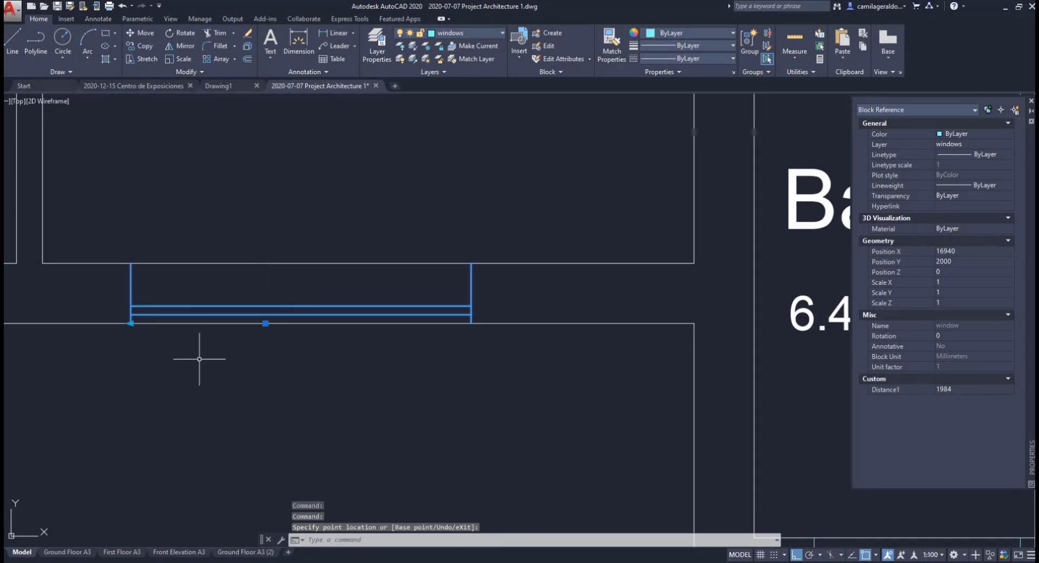
click(265, 323)
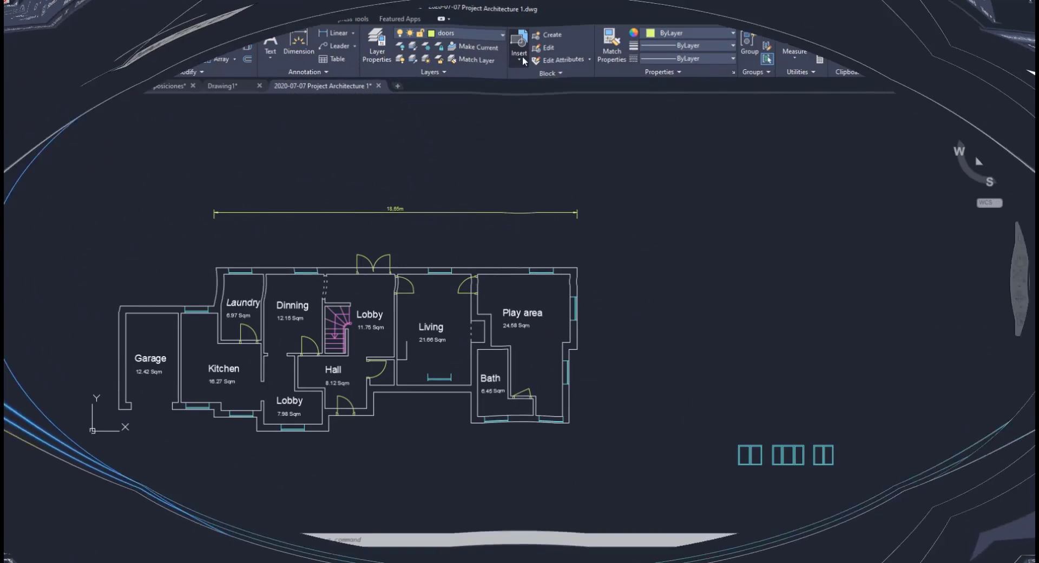
Step: Start inserting a block, and flip the dynamic door block horizontally and back, and its swing downward
click(522, 54)
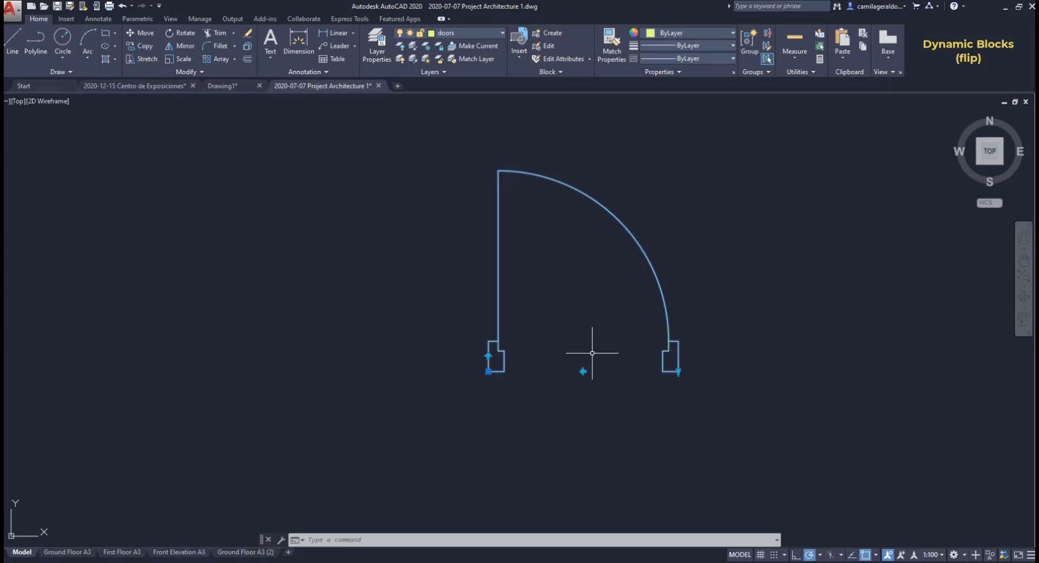
click(584, 371)
click(584, 371)
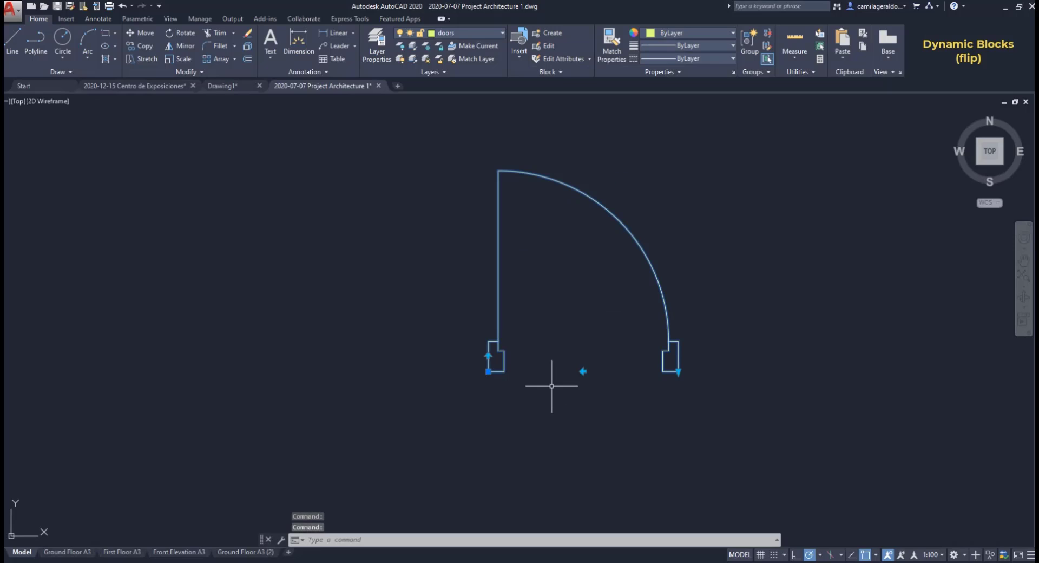
click(488, 356)
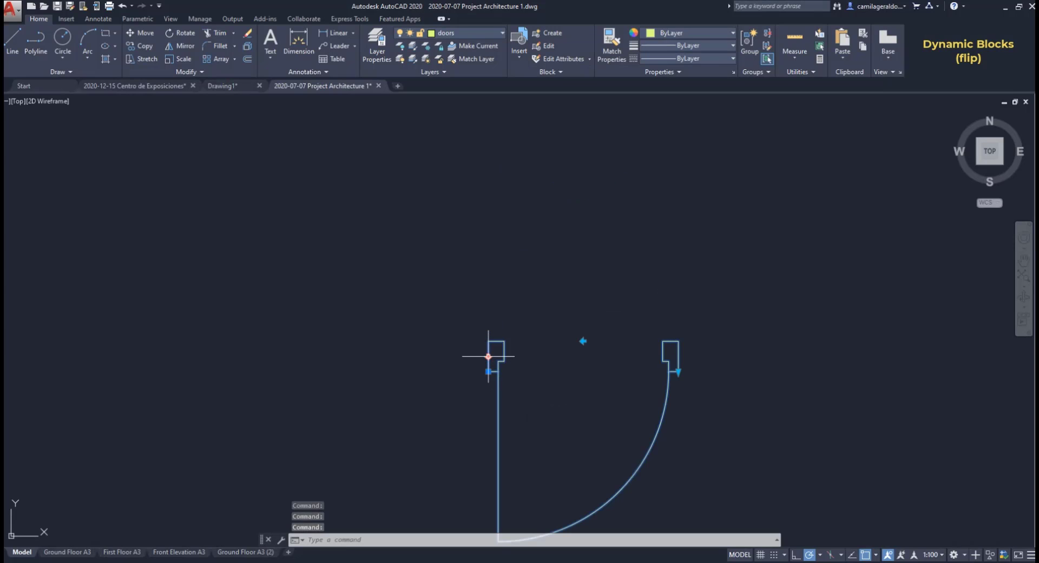
Step: Undo the door's last flips in the drawing and open the door block definition in the Block Editor
key(Escape)
key(ctrl+z)
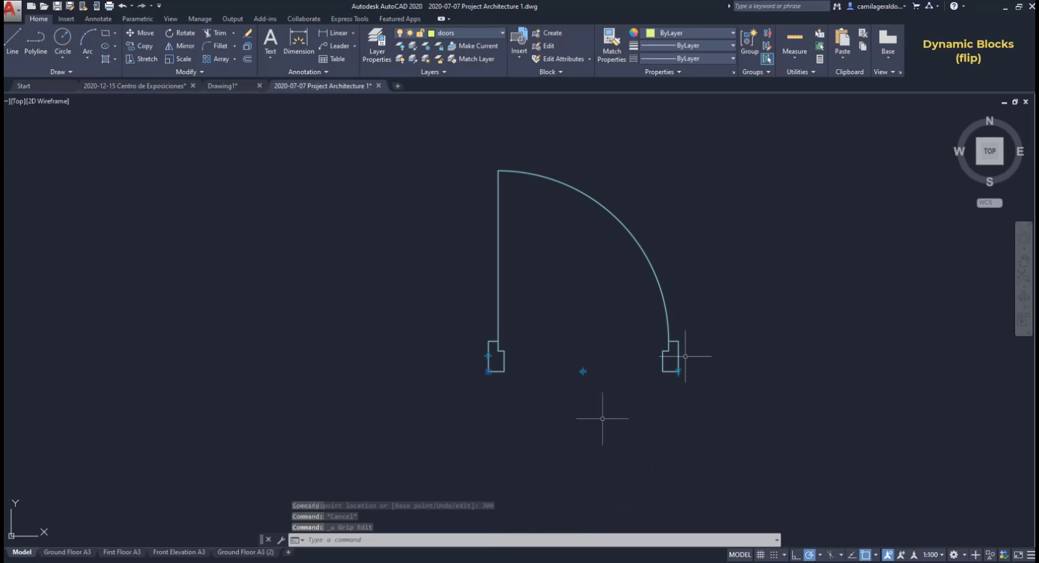
double_click(669, 323)
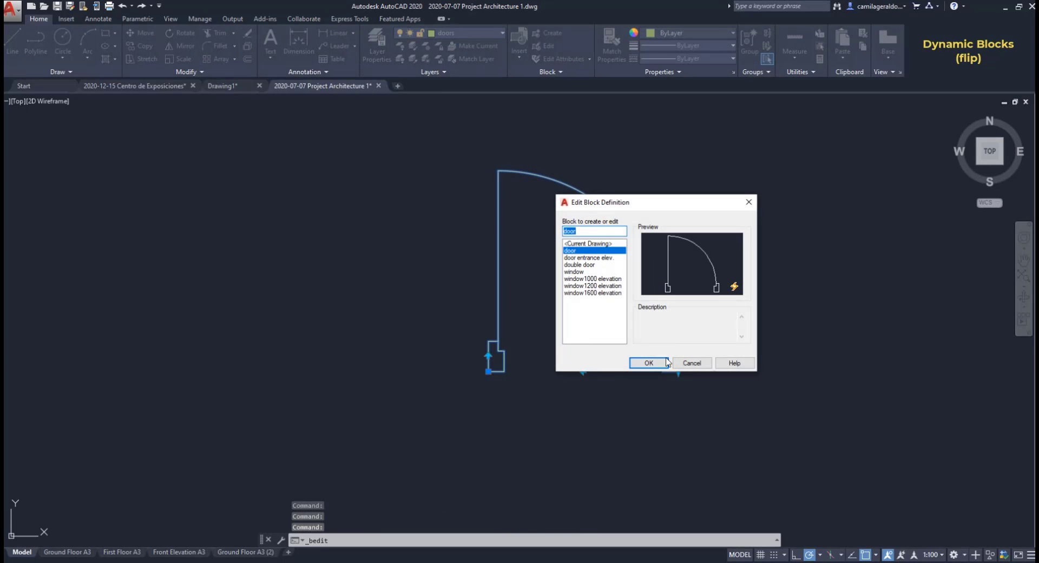
click(647, 364)
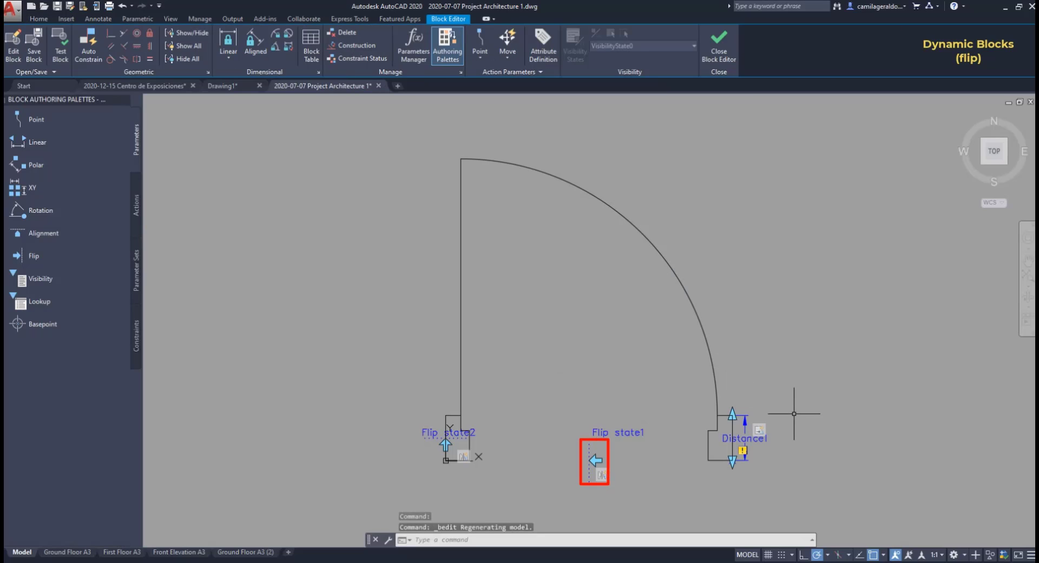
Step: Replace the door block's existing parameters with a flip parameter whose vertical reflection line is centred between the two jambs, with its label above
click(745, 438)
key(Delete)
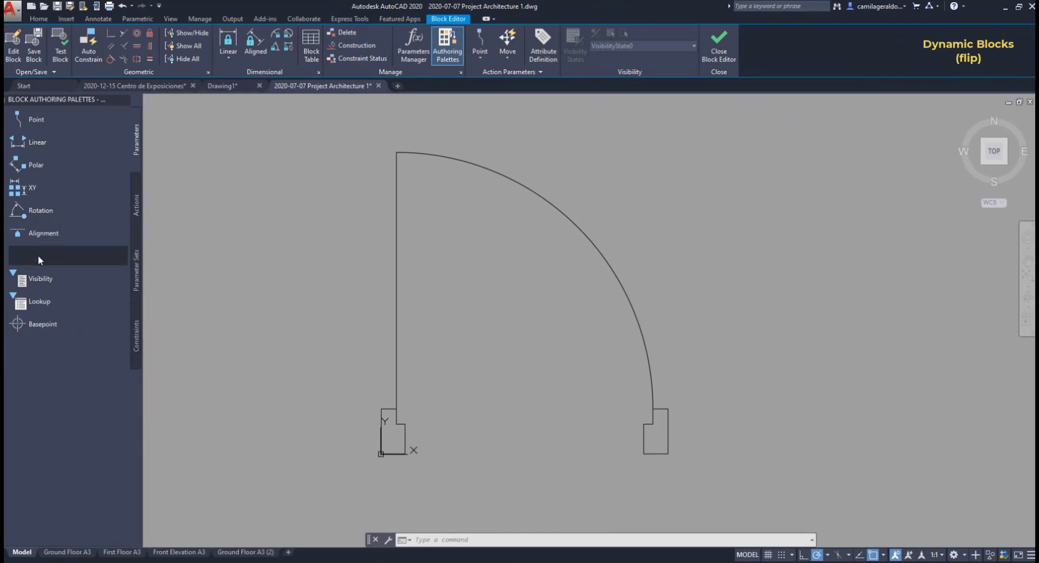
click(38, 256)
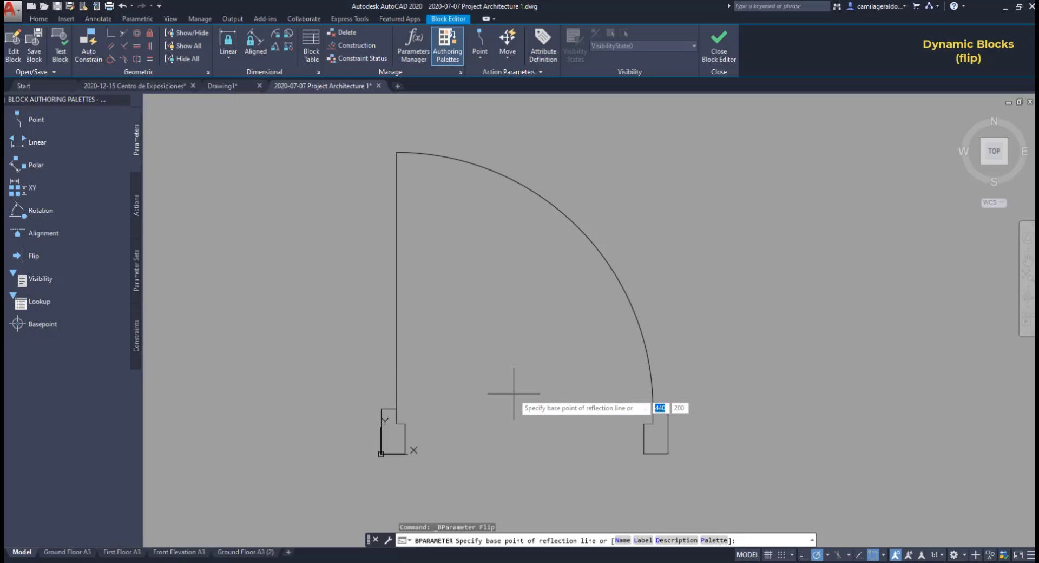
right_click(587, 423)
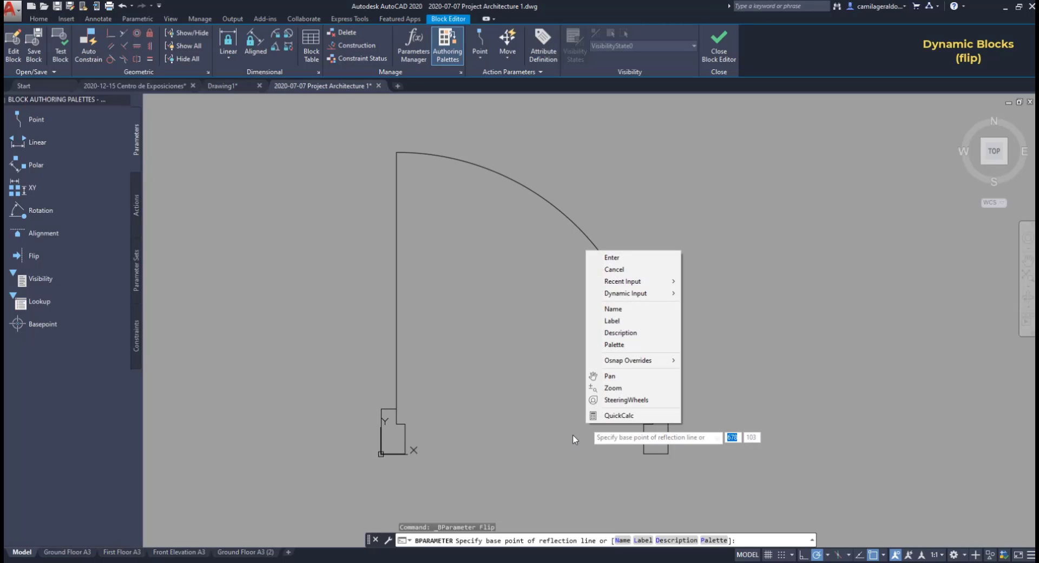
mouse_move(649, 360)
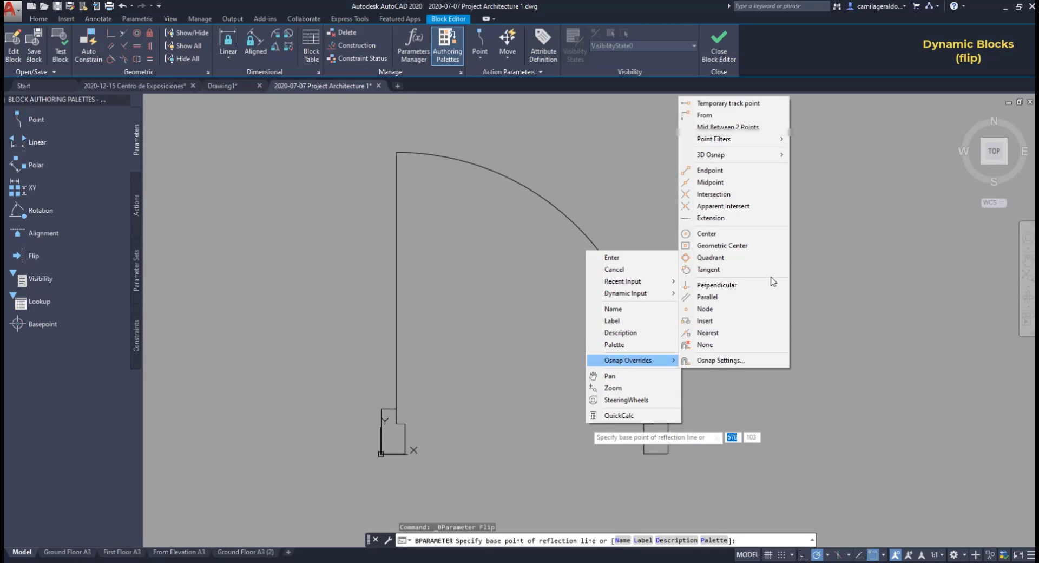
click(761, 128)
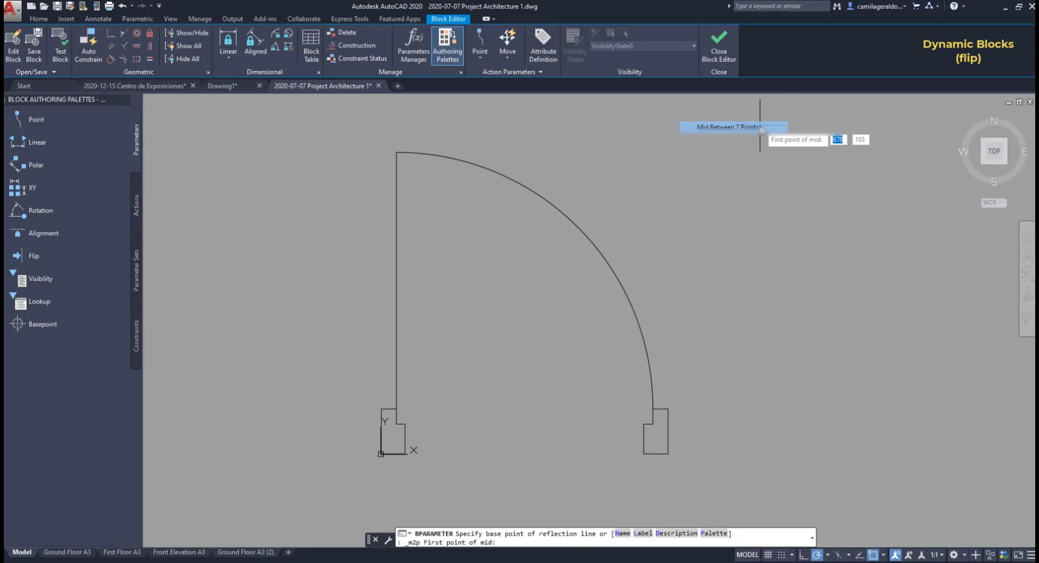
click(405, 424)
click(643, 424)
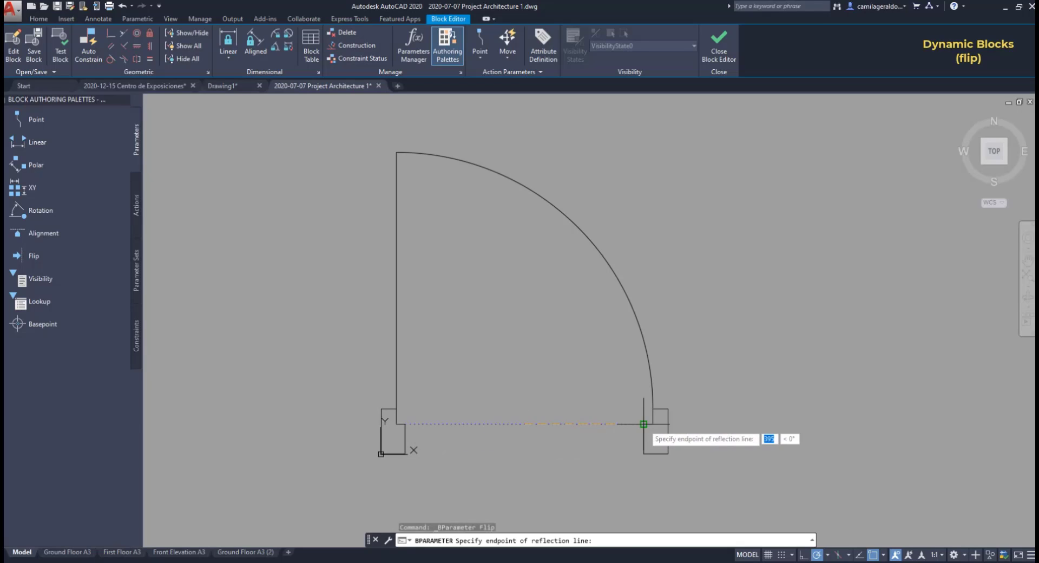
click(525, 398)
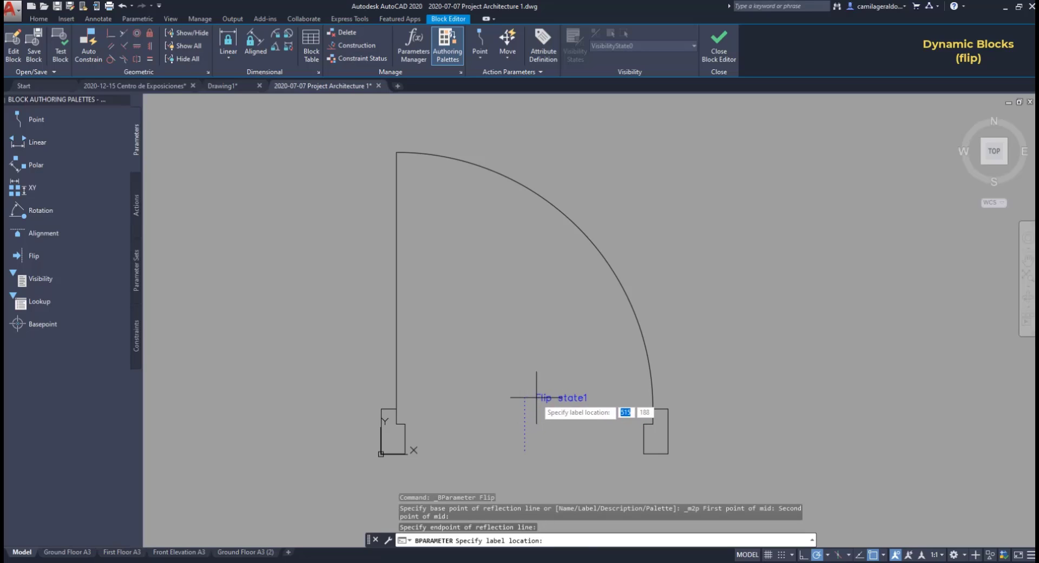
click(530, 385)
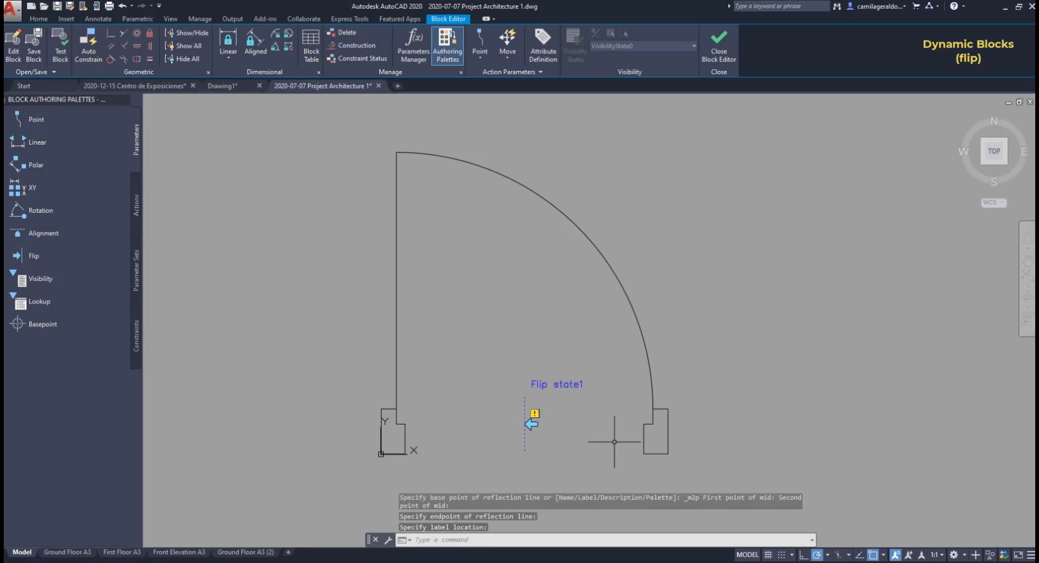
Step: Attach a flip action to the Flip state1 parameter, selecting the door leaf line and the swing arc
double_click(539, 411)
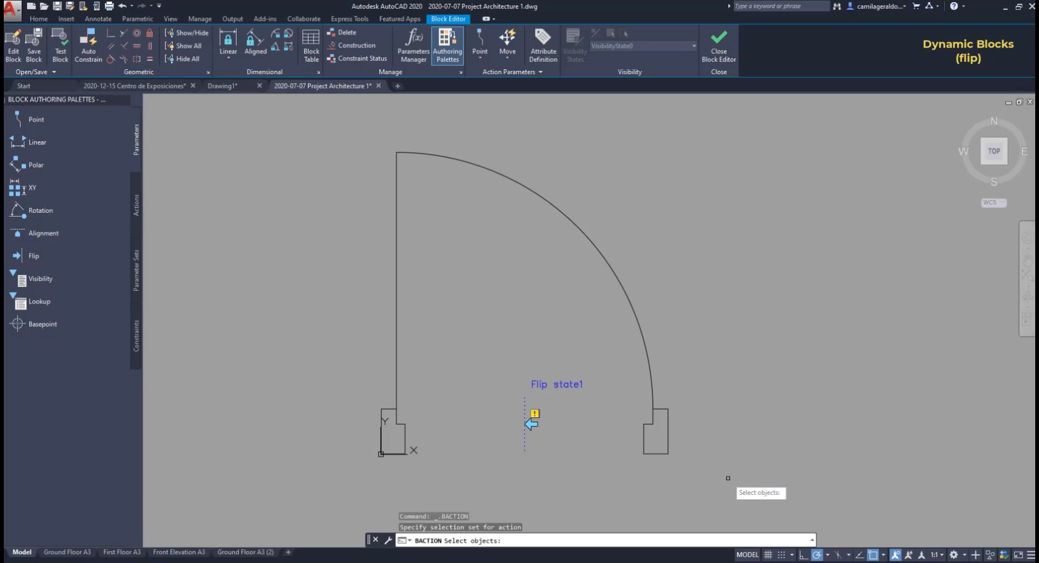
click(686, 337)
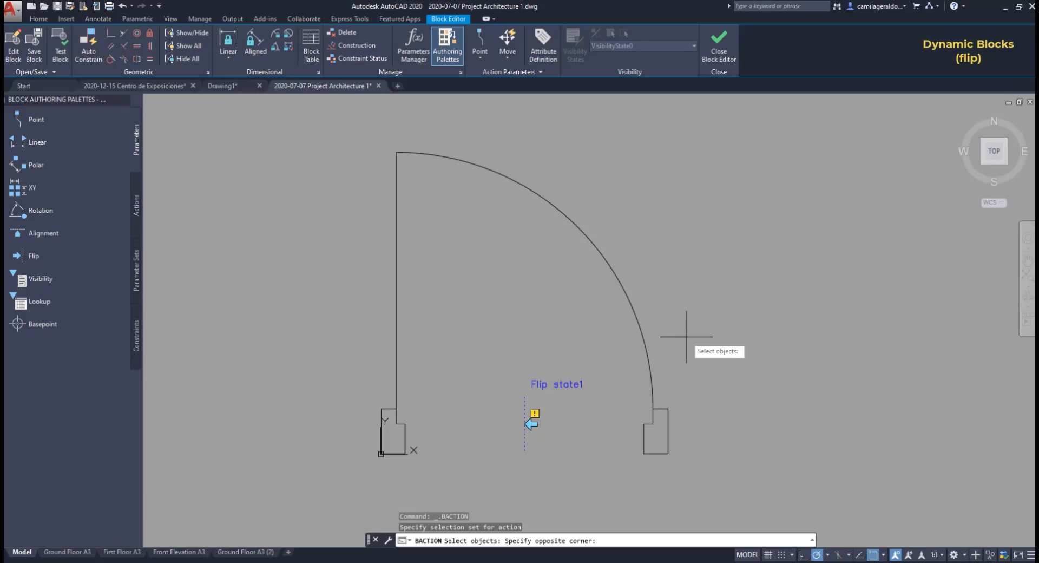
click(416, 198)
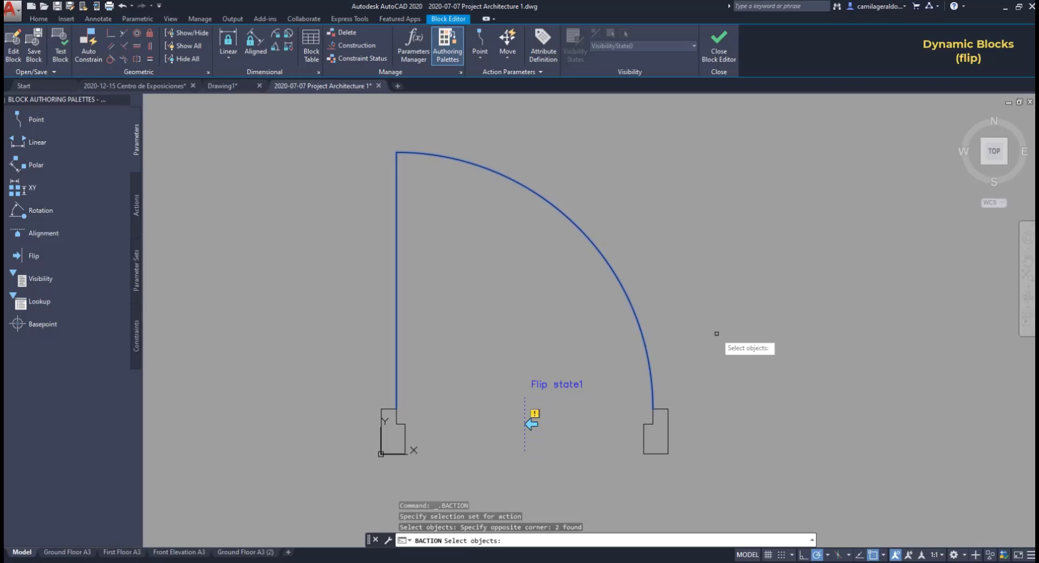
key(Return)
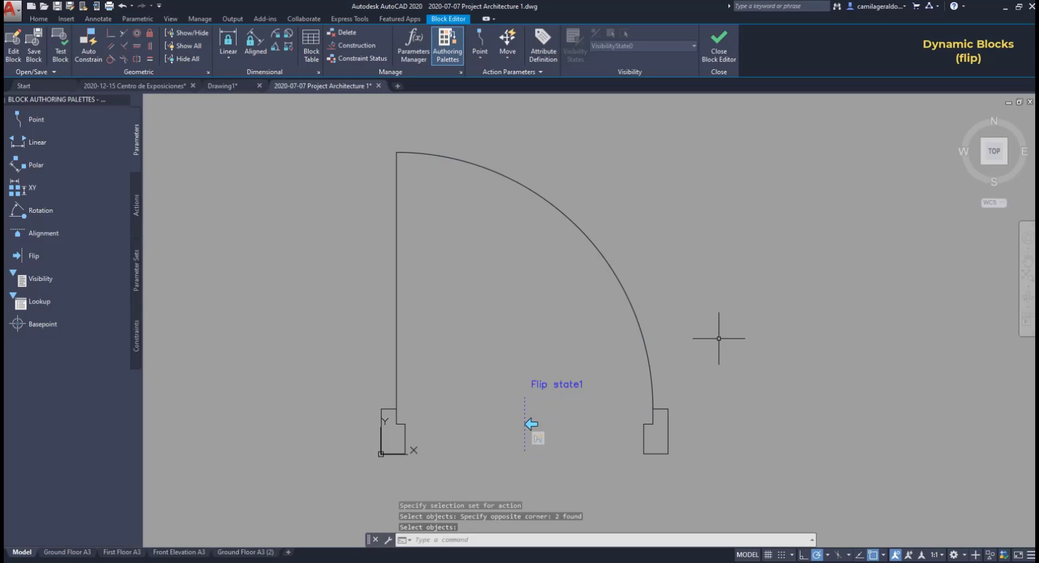
Step: Close the Block Editor with the changes saved, and test the door's horizontal flip in the drawing
click(718, 44)
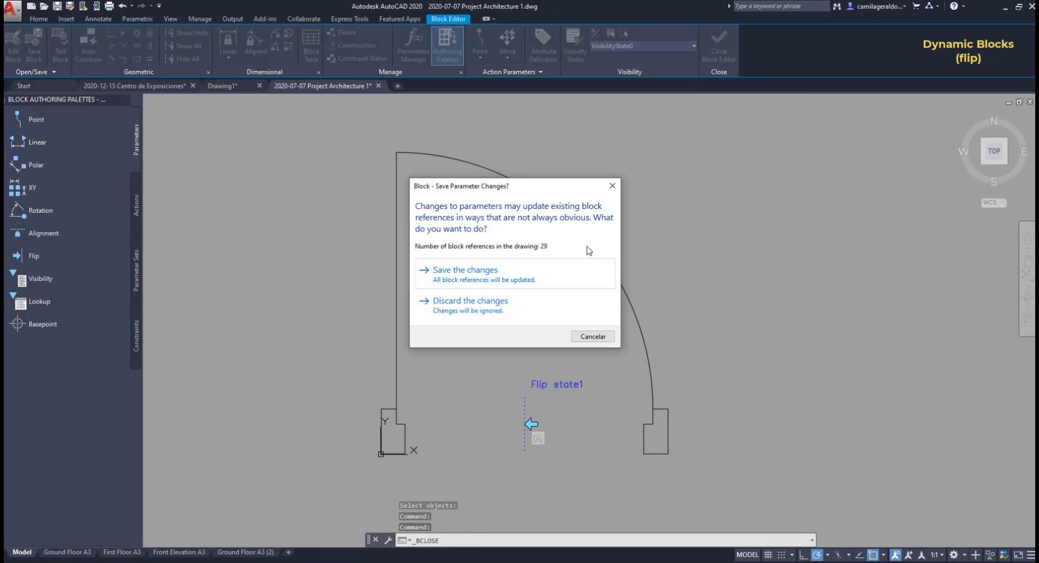
click(554, 277)
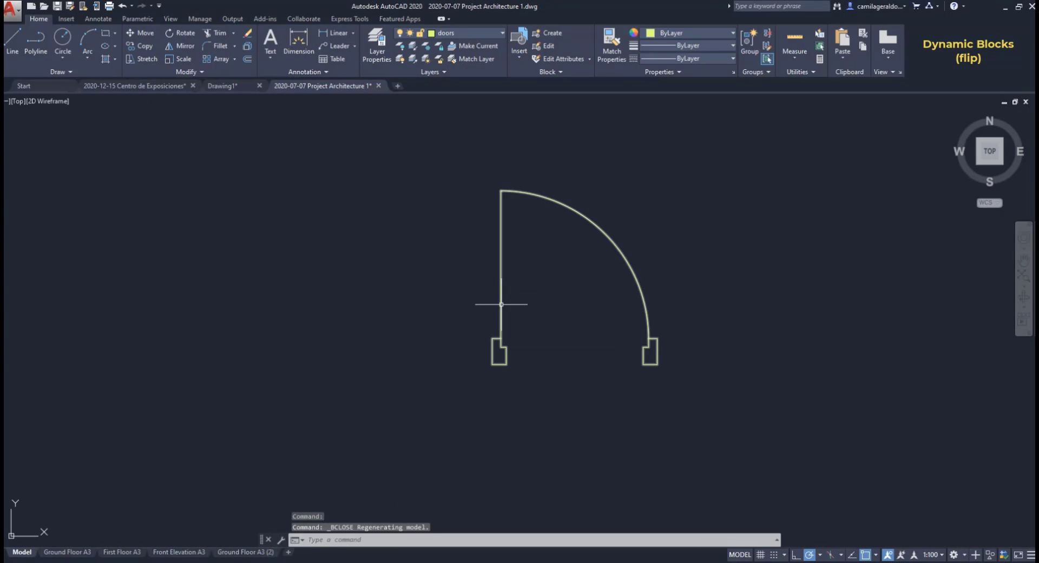
click(575, 347)
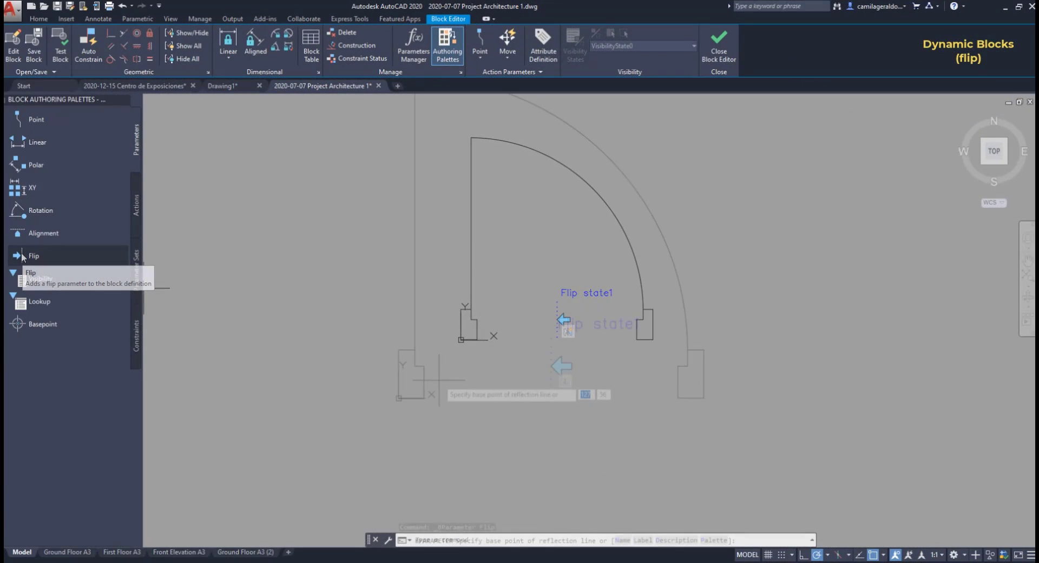
Step: Add a second flip parameter to the door block with a horizontal reflection line through the left jamb's mid-height, placing its label to the left
click(23, 256)
scroll(563, 238, up, 2)
click(398, 374)
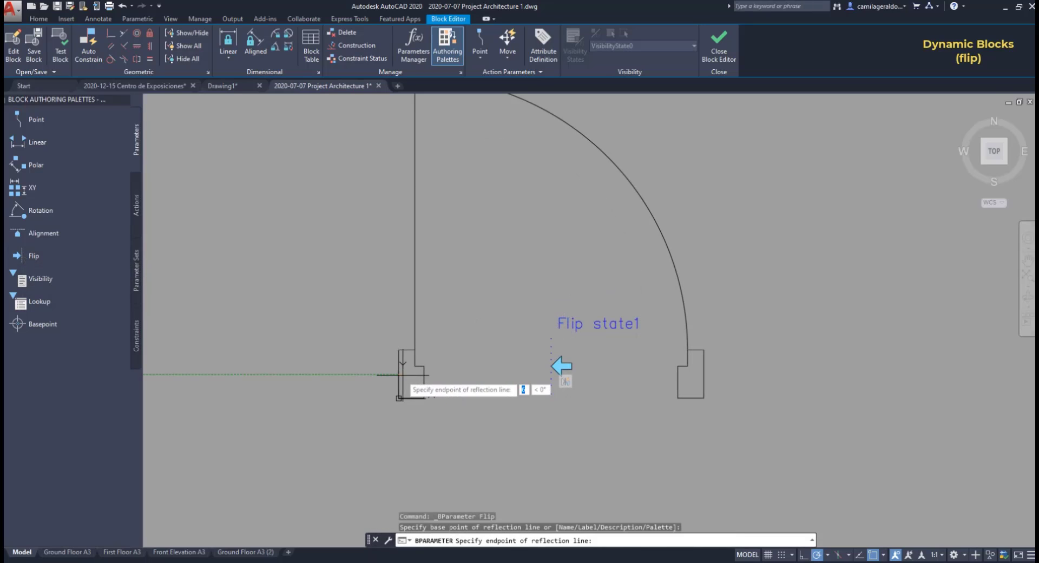
click(422, 374)
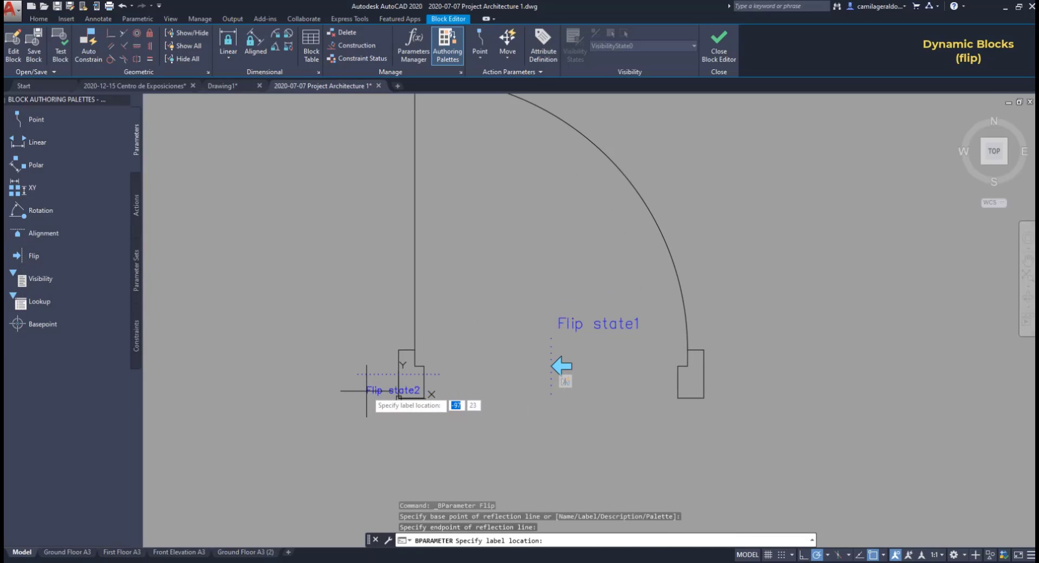
click(338, 389)
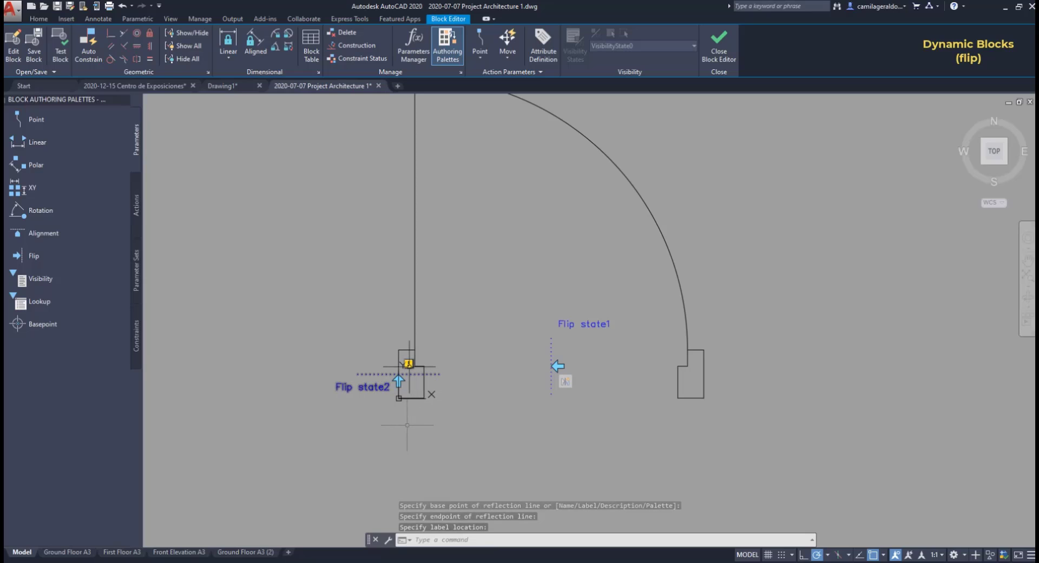
Step: Add a flip action to the Flip state2 parameter, selecting the leaf, the swing arc and both jambs with crossing windows
click(137, 211)
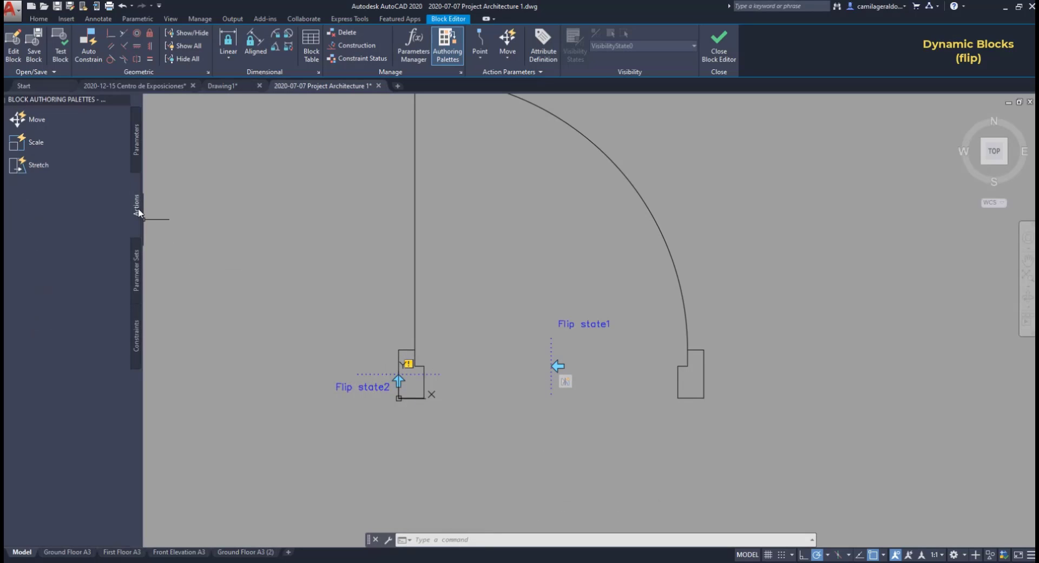
click(81, 232)
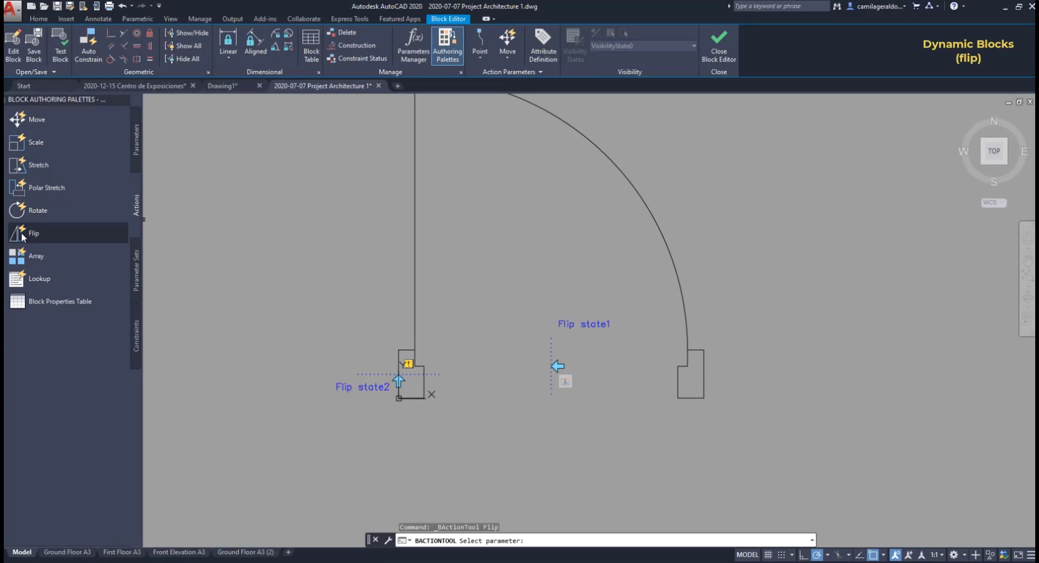
click(361, 387)
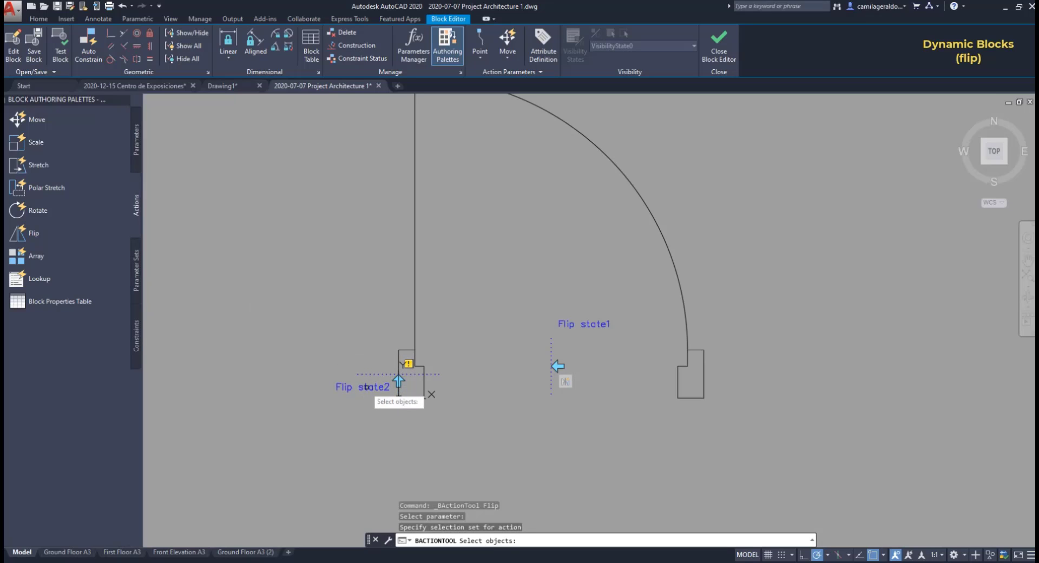
click(718, 406)
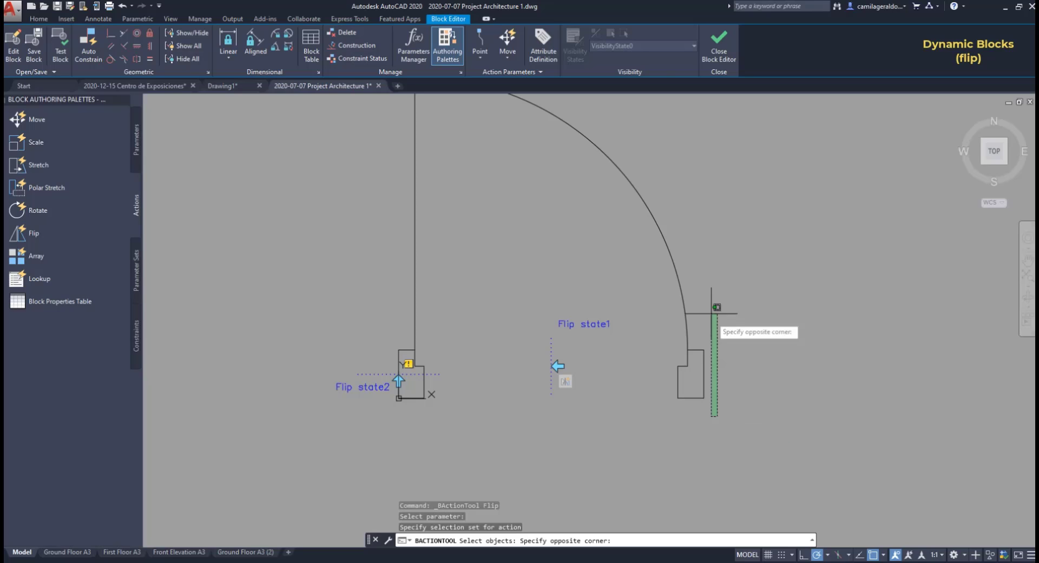
click(645, 215)
click(443, 422)
click(364, 320)
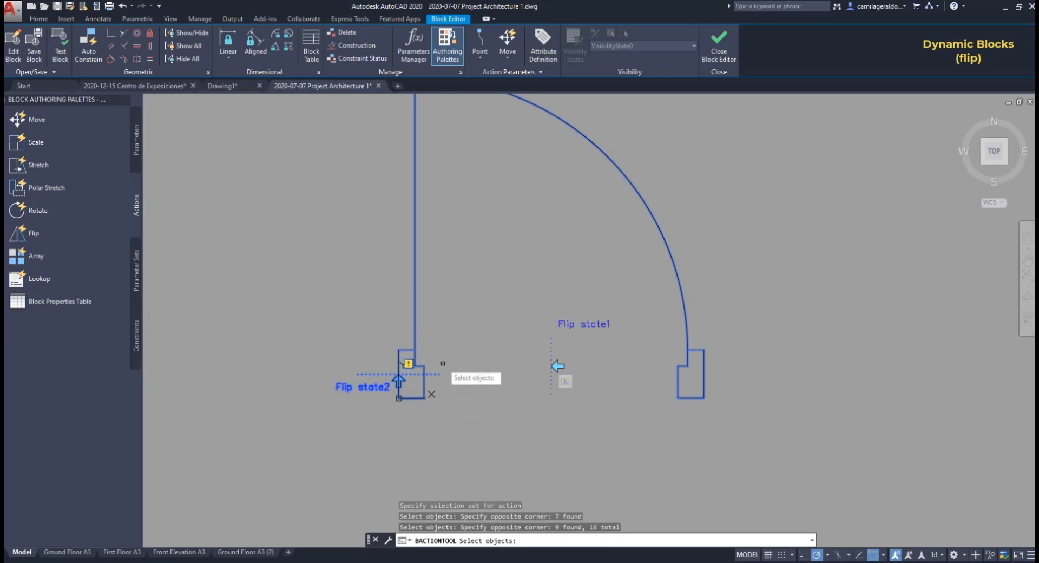
key(Return)
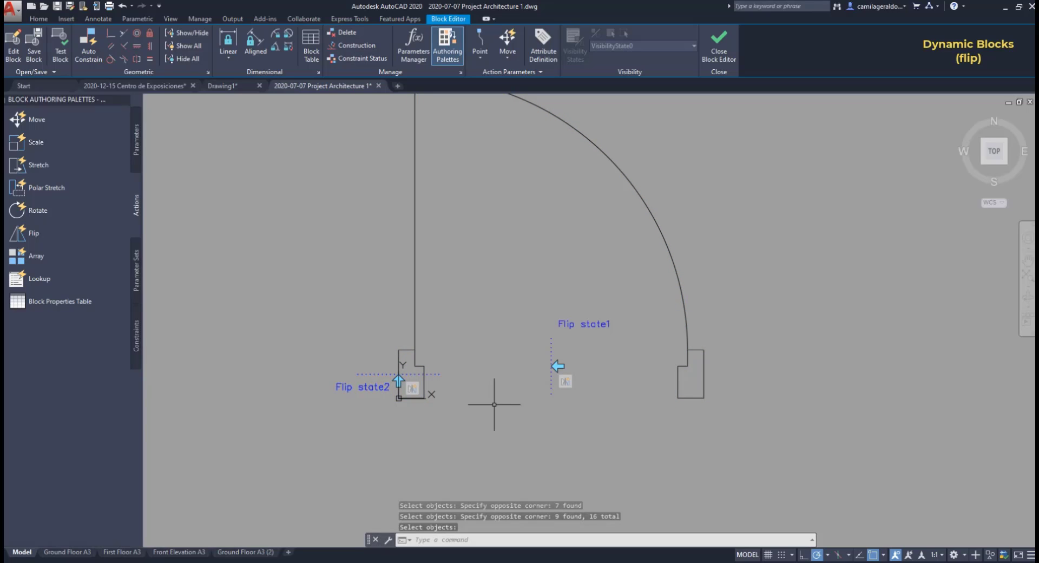
Step: Close the Block Editor with the changes saved, and flip the door's swing downward and then horizontally in the drawing
click(718, 43)
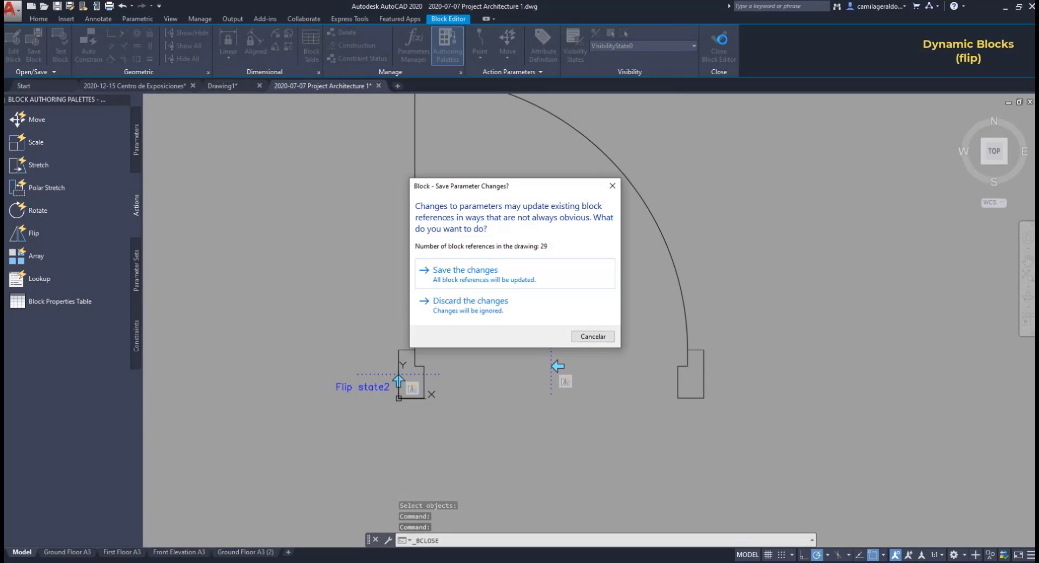
key(Return)
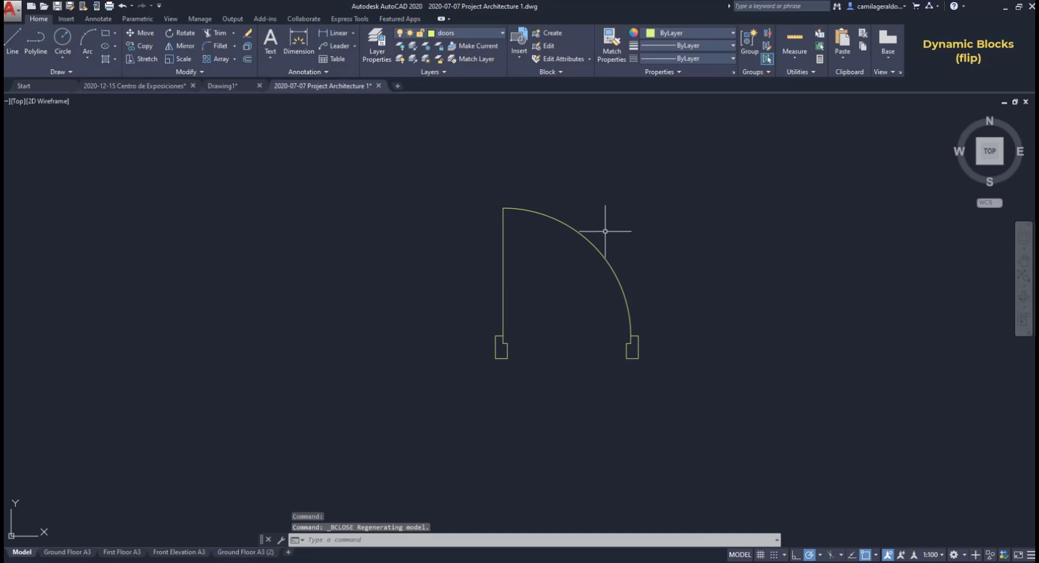
click(596, 245)
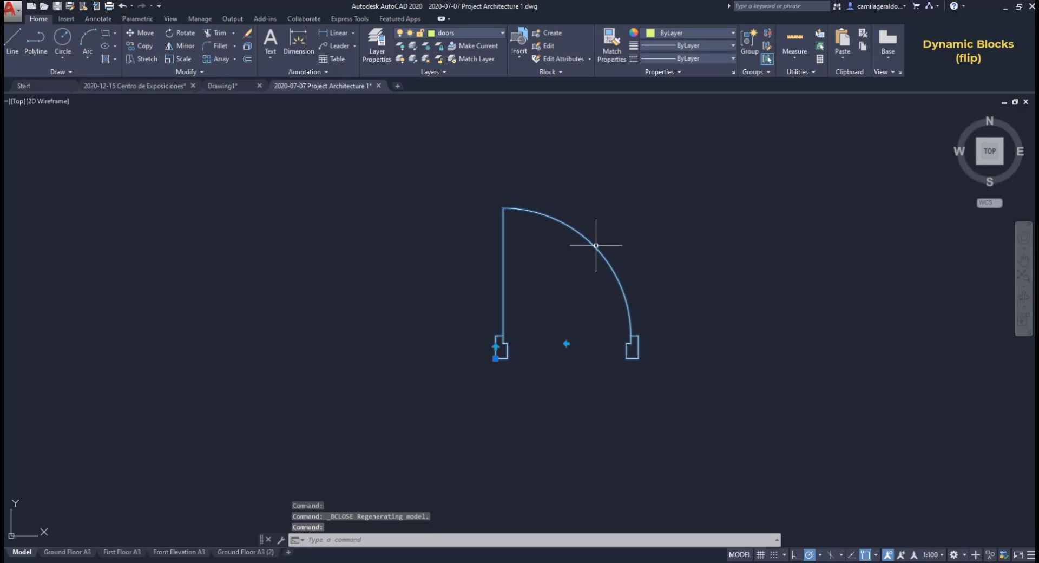
click(496, 347)
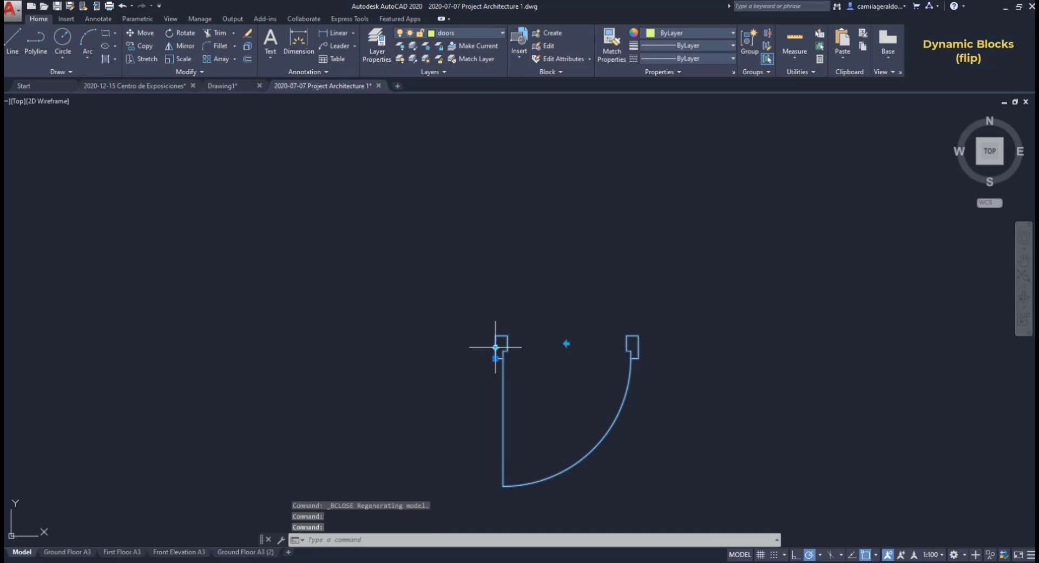
click(566, 344)
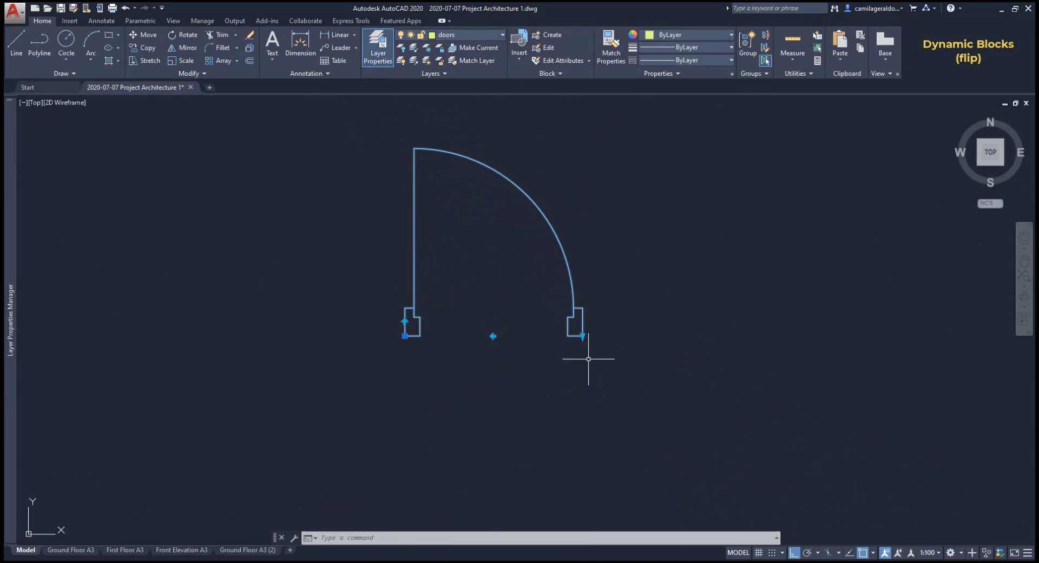
Step: Stretch the door block's jambs downward from the right jamb's distance grip to a depth of 300
click(582, 335)
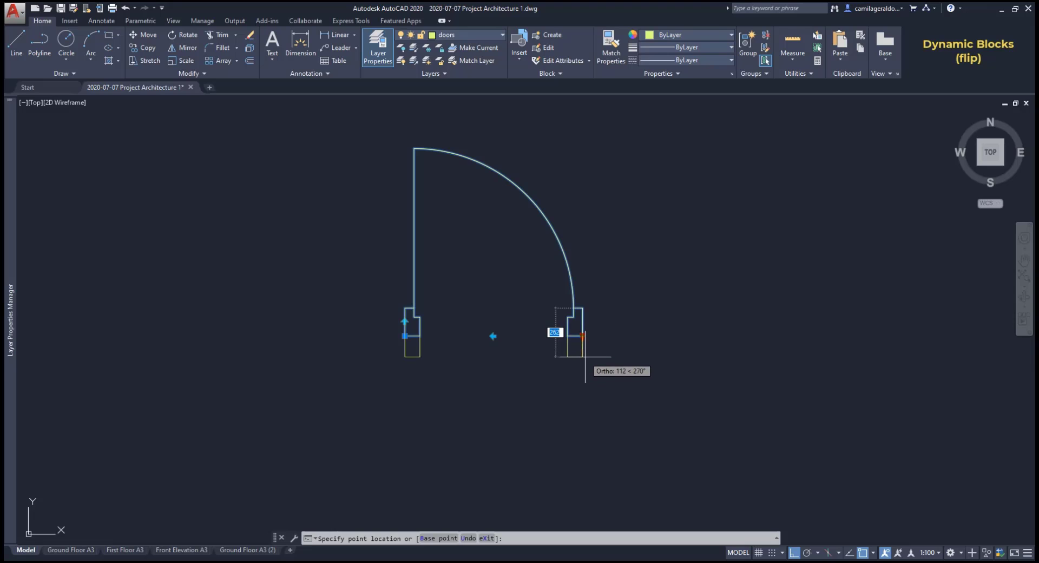
text(300)
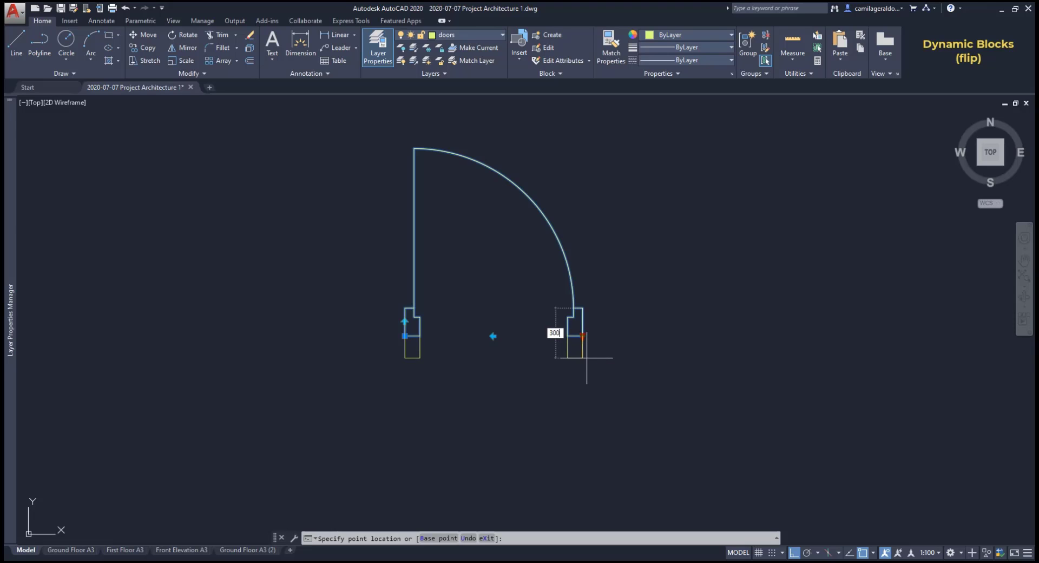
key(Return)
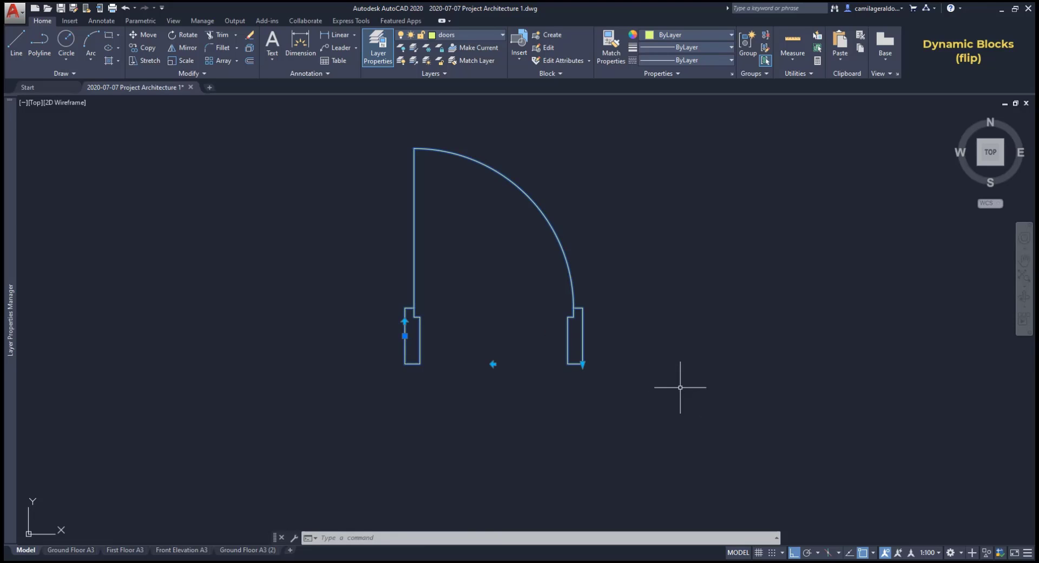
Step: Add a linear parameter to the door block along the right jamb's outer edge, from lower to upper corner, with its label outside
double_click(590, 351)
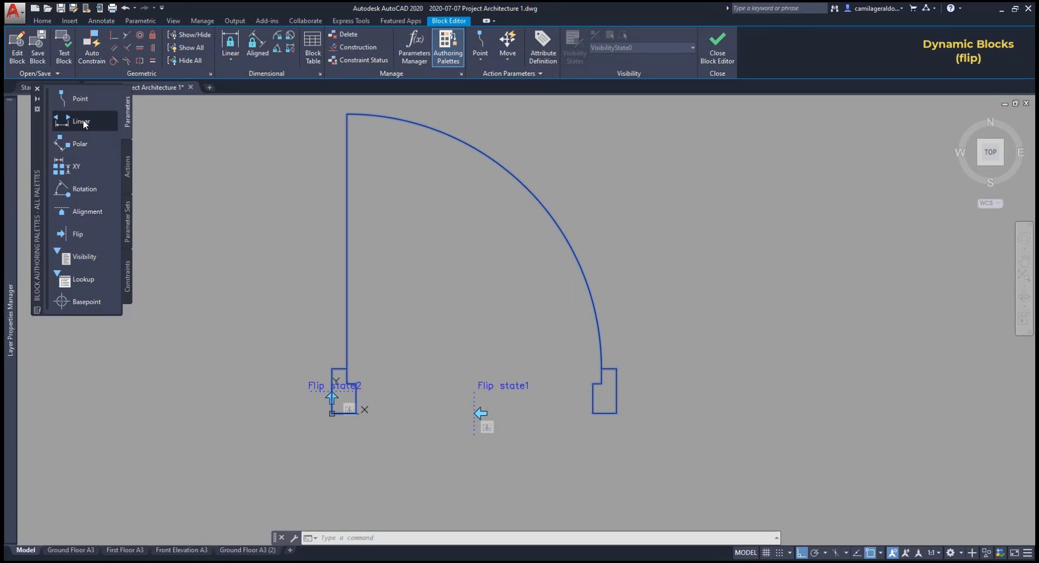
click(84, 122)
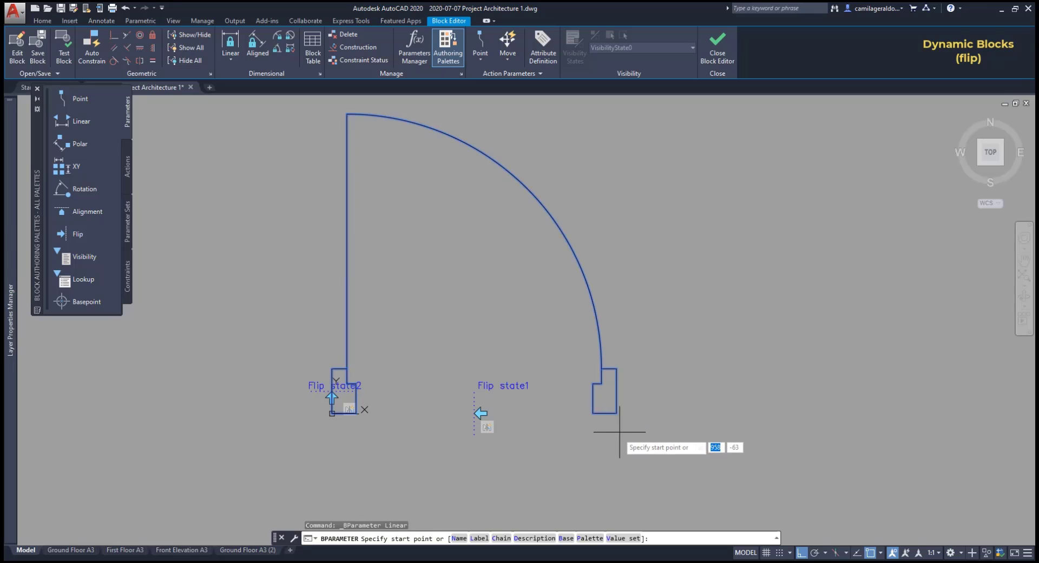
click(616, 414)
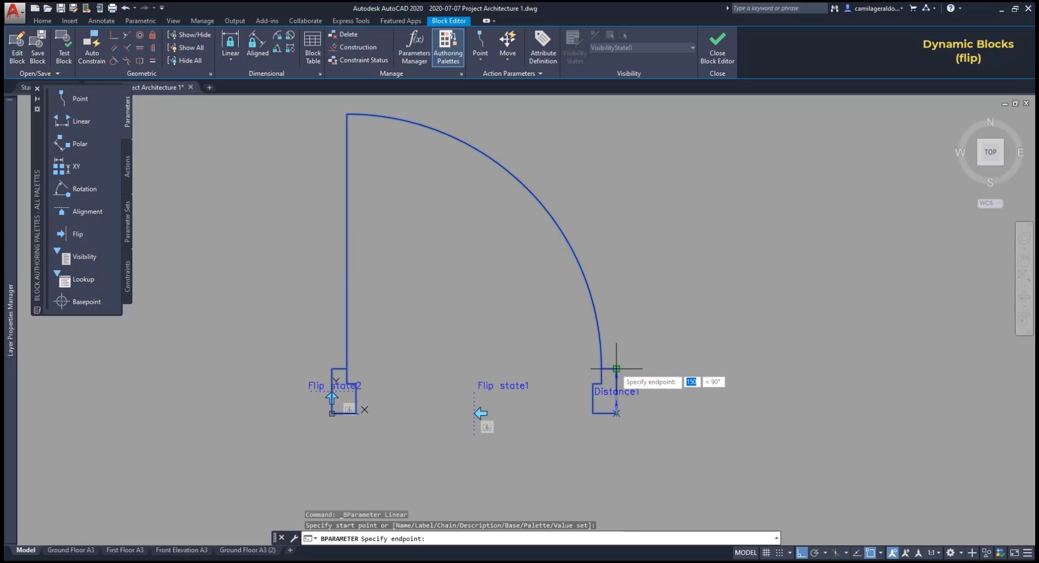
click(616, 369)
click(631, 370)
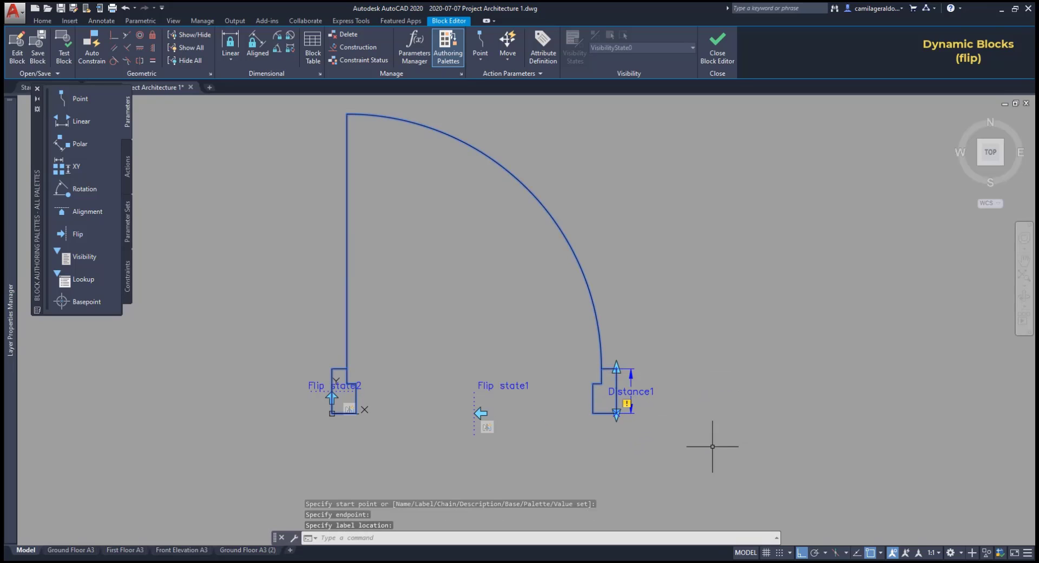
scroll(659, 414, up, 5)
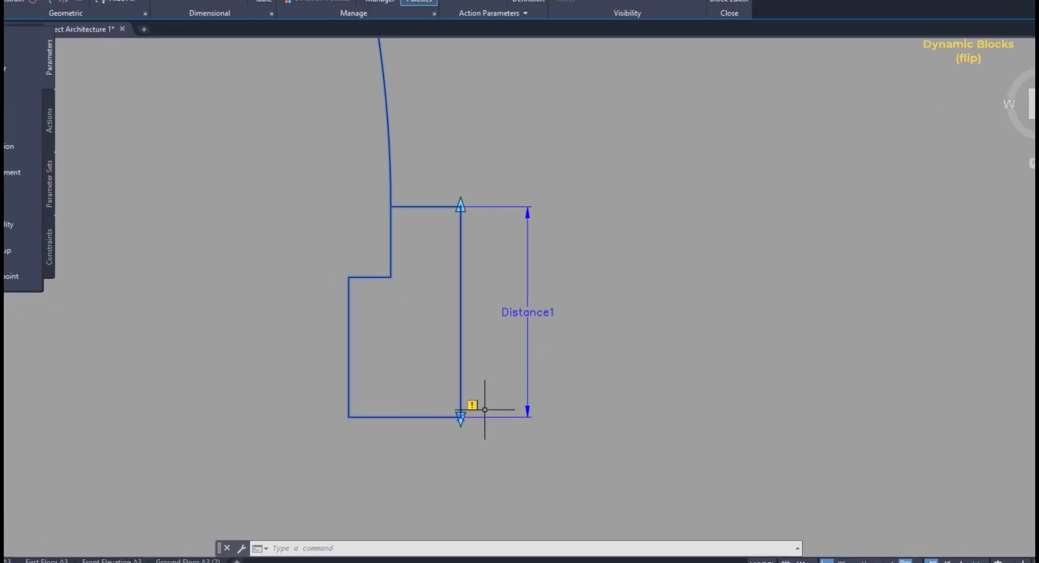
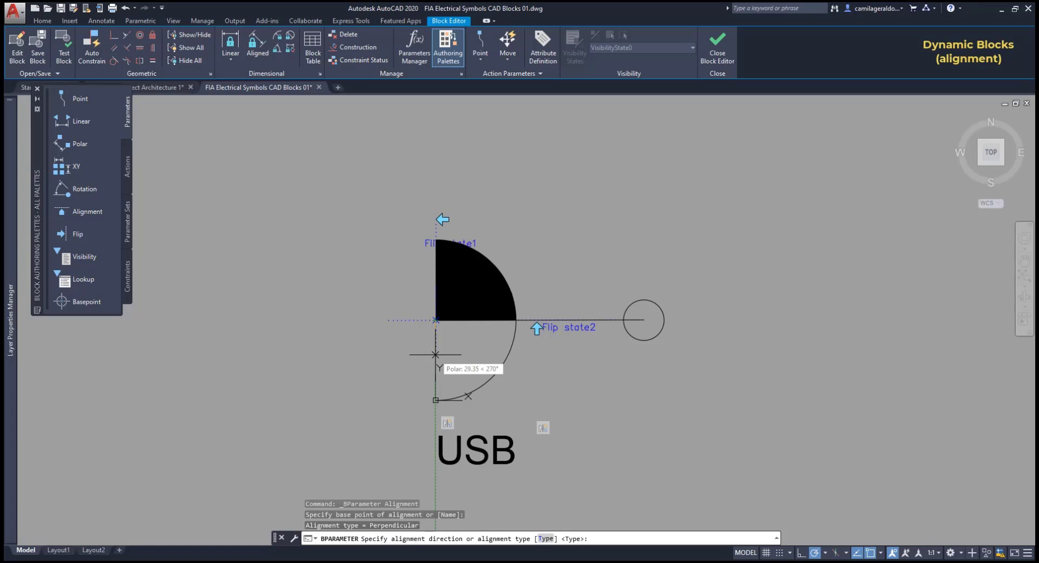
Step: Set the USB block's perpendicular alignment parameter direction vertically downward, and close the Block Editor with the changes saved
click(436, 355)
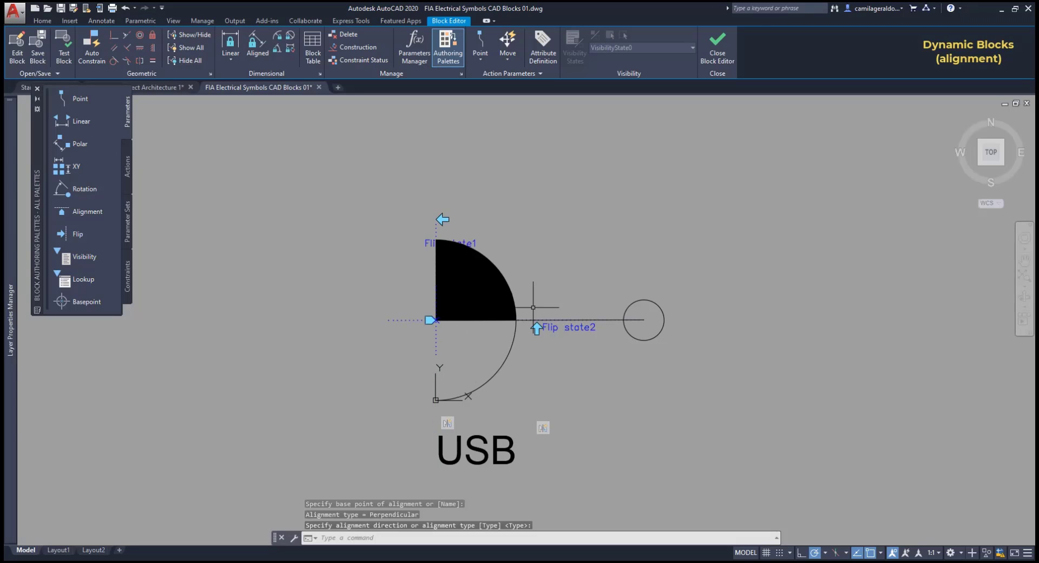
click(718, 48)
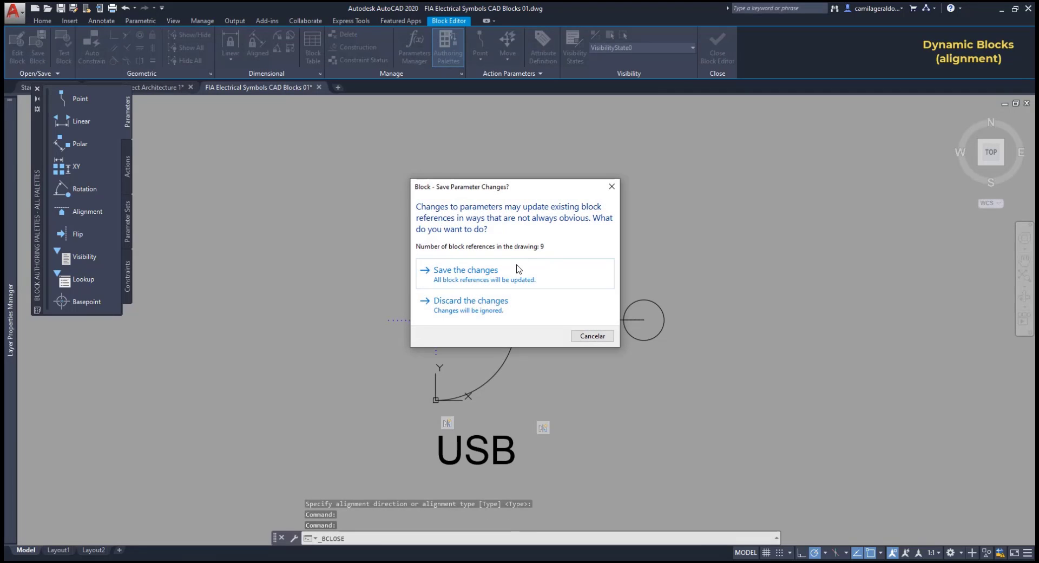
click(516, 268)
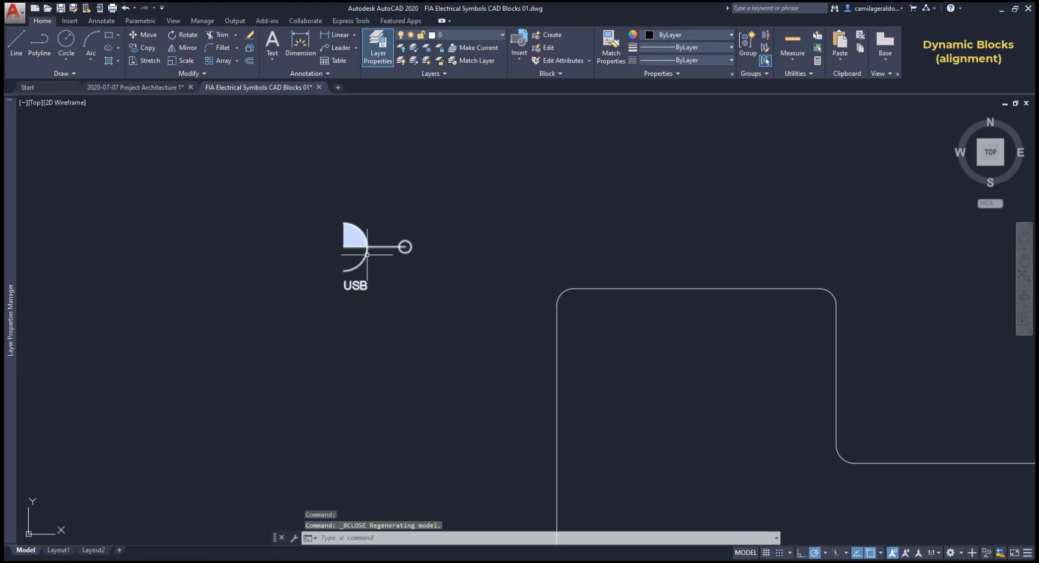
Step: Move the USB symbol by its alignment grip onto the outline's edge so that it aligns with it
click(350, 241)
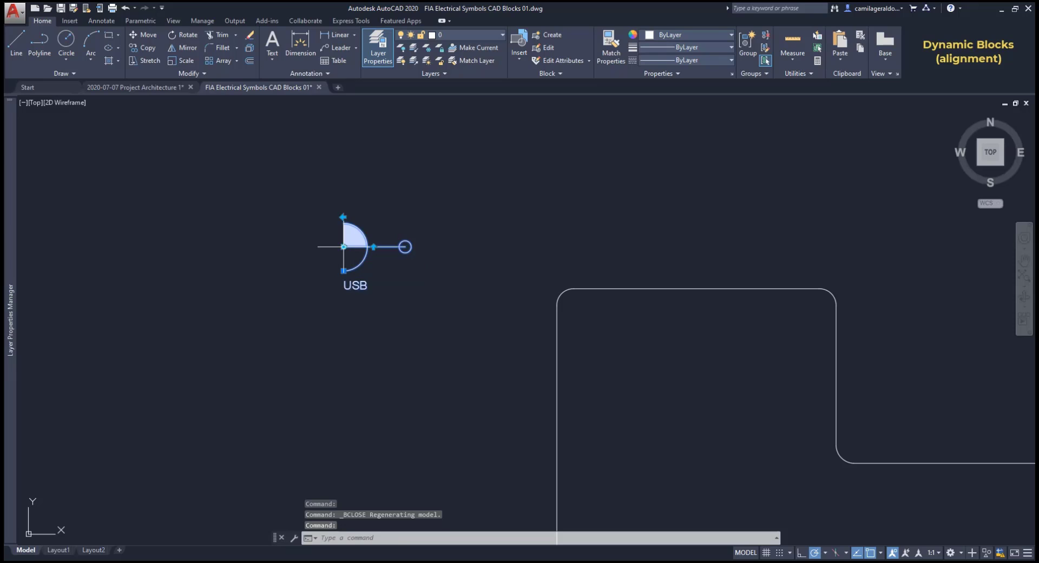
click(344, 246)
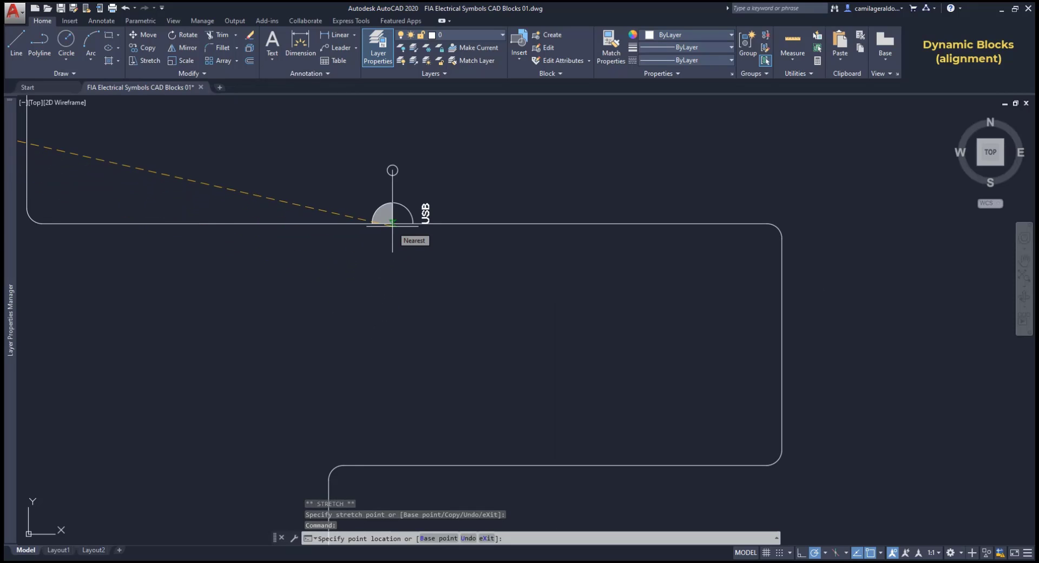
click(403, 235)
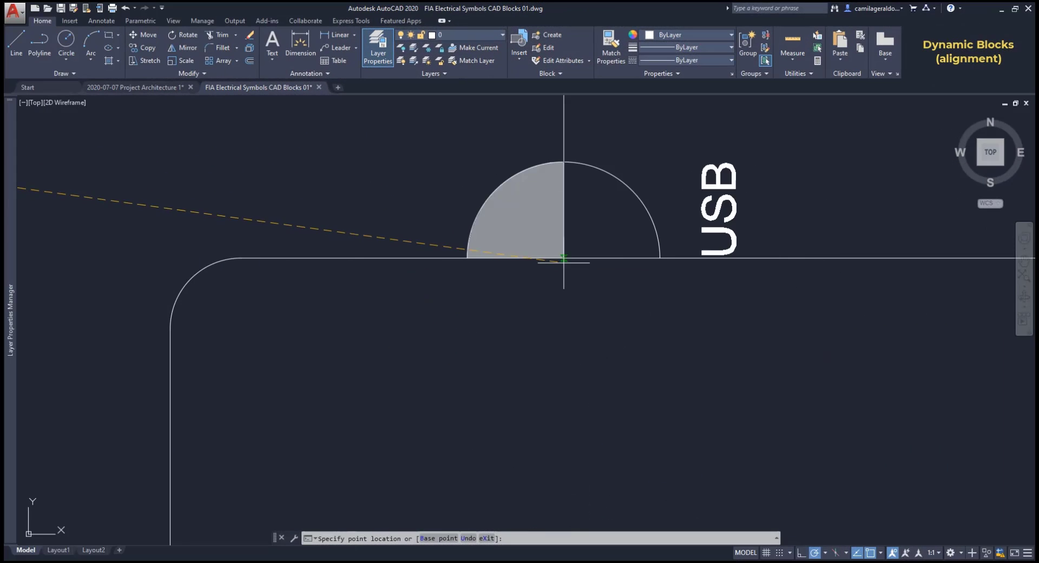
Step: Test the alignment grip with object snap off, and place the USB symbol on the upper edge of the outline's right arm
scroll(564, 258, down, 5)
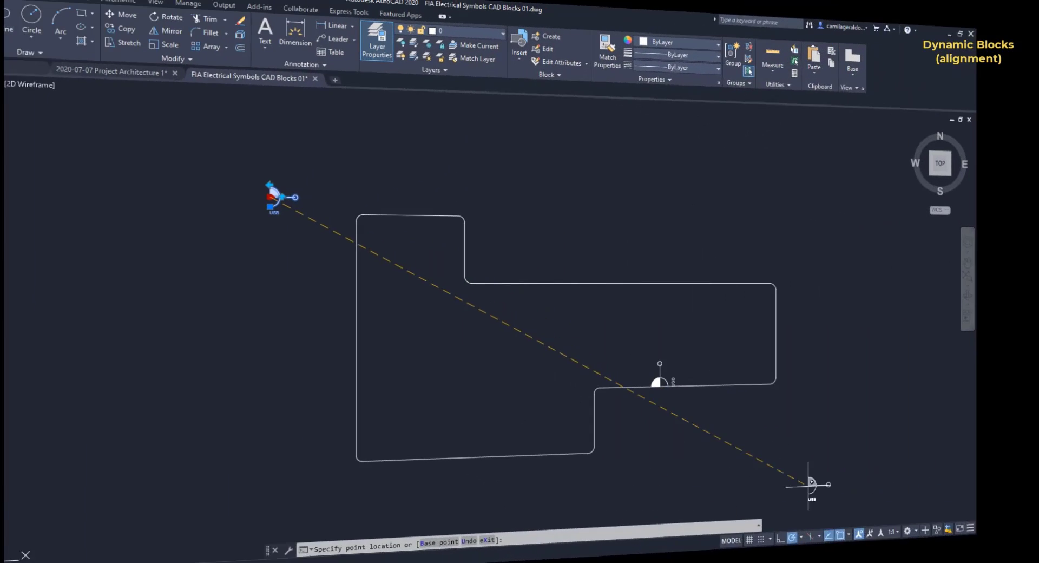
click(870, 553)
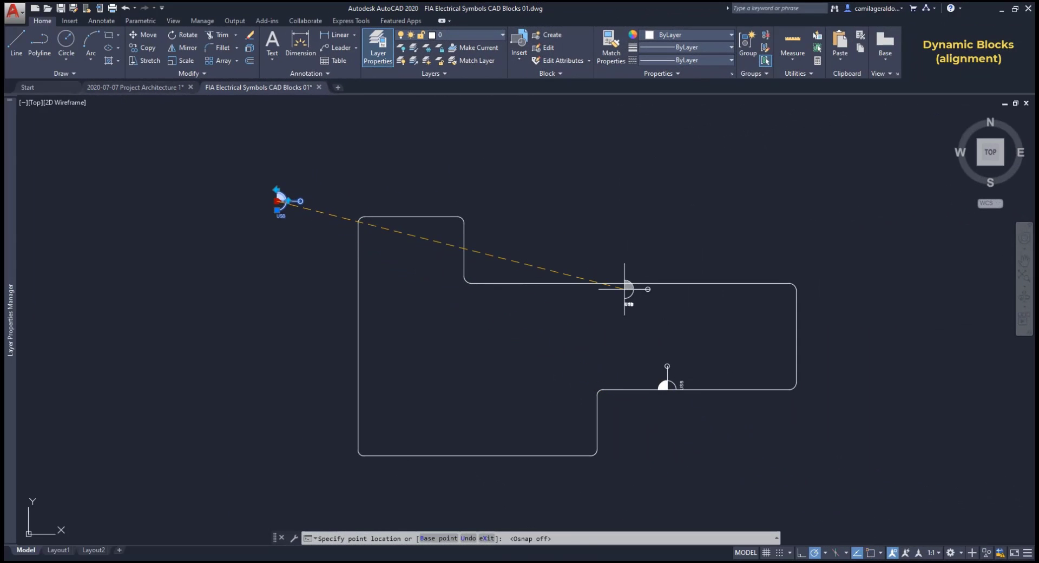
scroll(631, 278, up, 4)
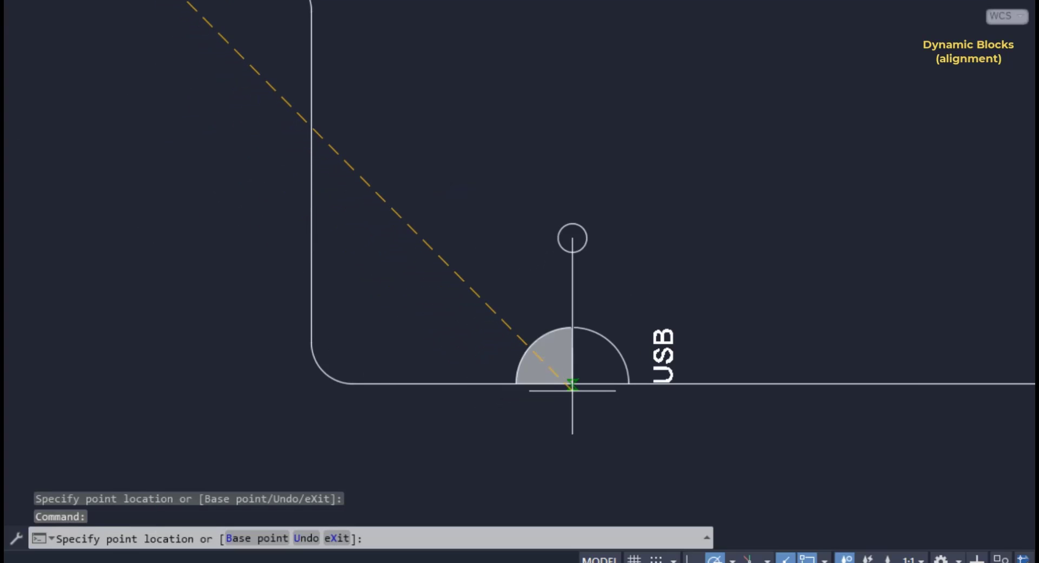
click(573, 385)
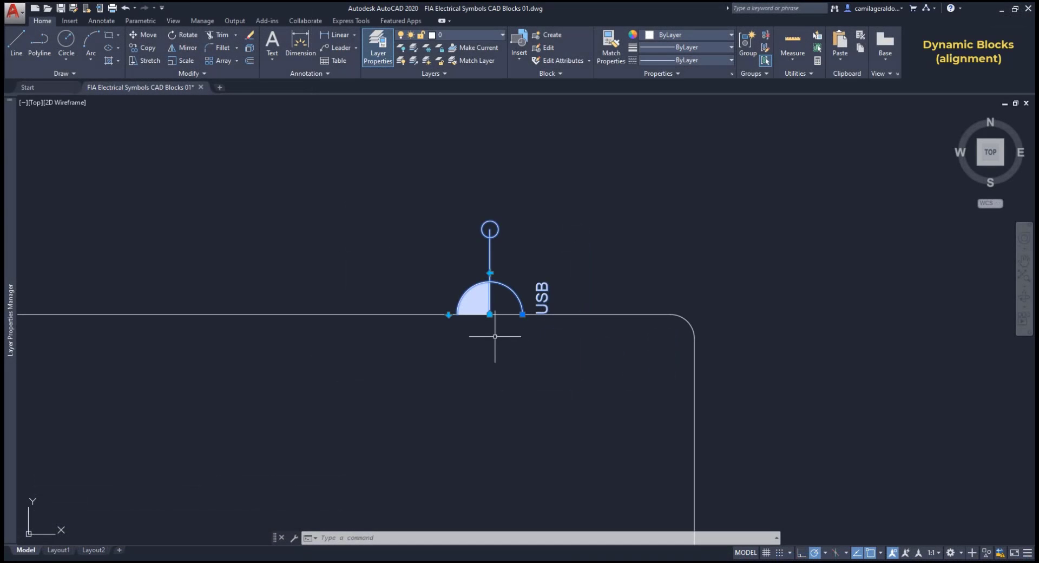
Step: Test both flips of the USB symbol, across the upper edge and back, and along the edge and back
click(449, 315)
click(449, 314)
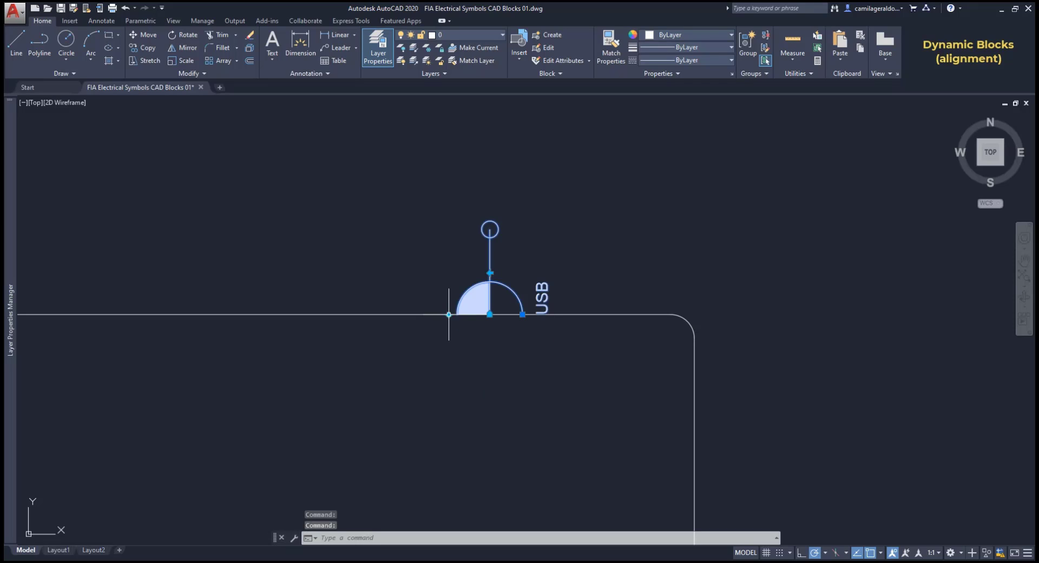
click(490, 273)
click(491, 272)
key(Escape)
scroll(476, 277, down, 4)
scroll(467, 280, up, 2)
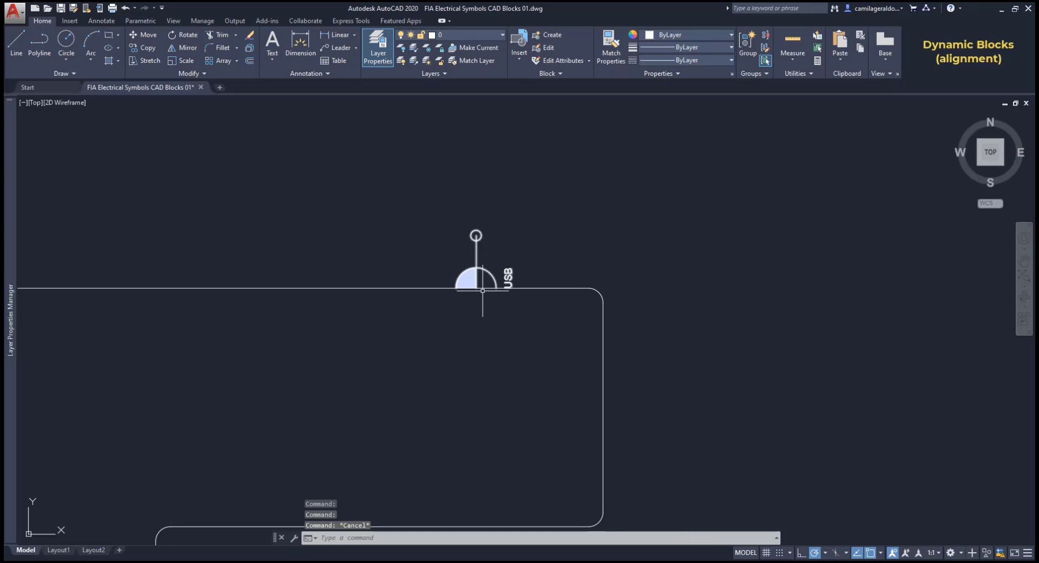
Step: Move the USB symbol by its alignment grip onto the outline's right edge and flip it to the inside
click(476, 287)
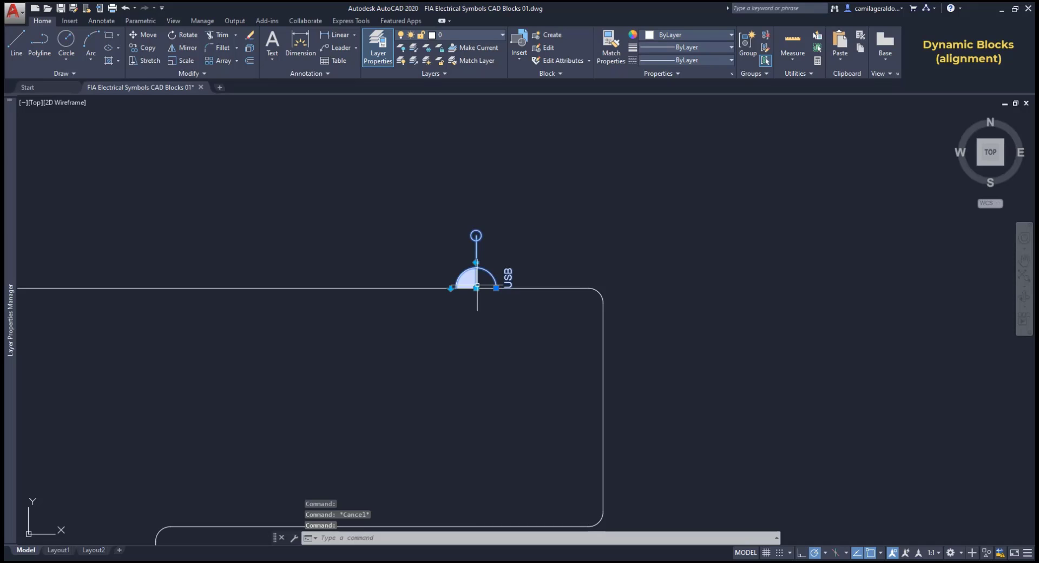
click(477, 287)
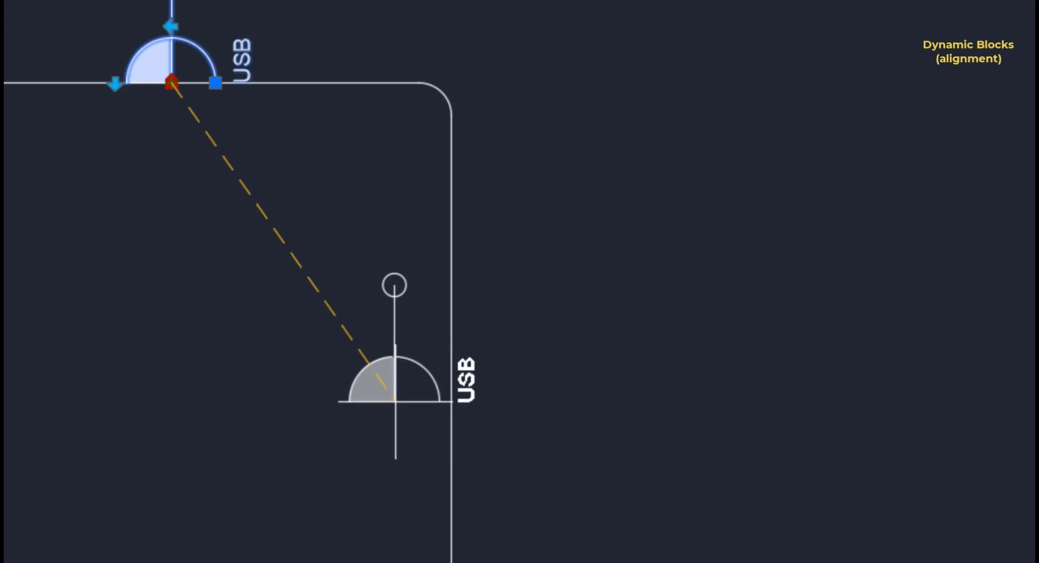
click(443, 432)
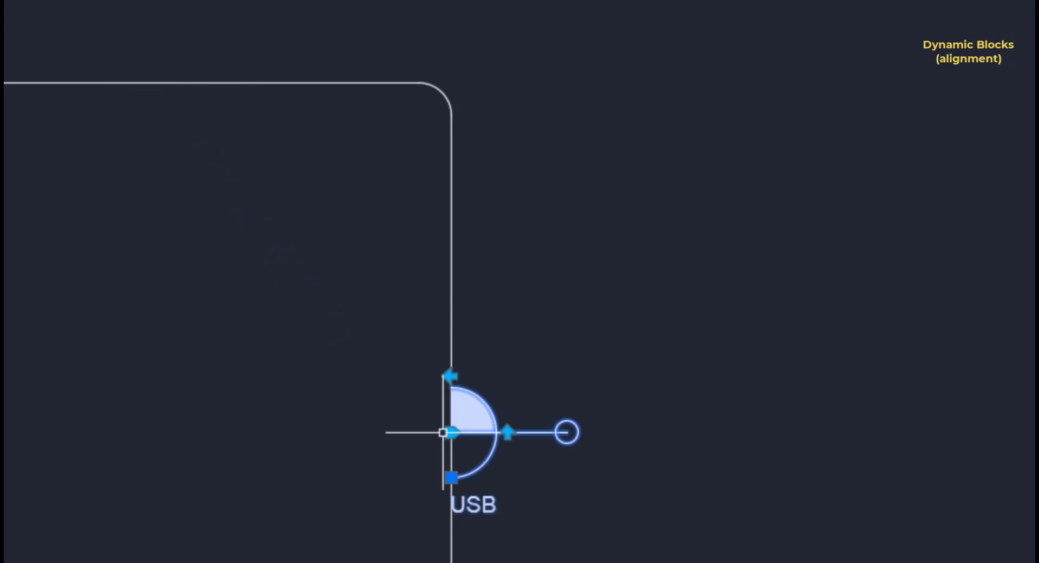
click(452, 375)
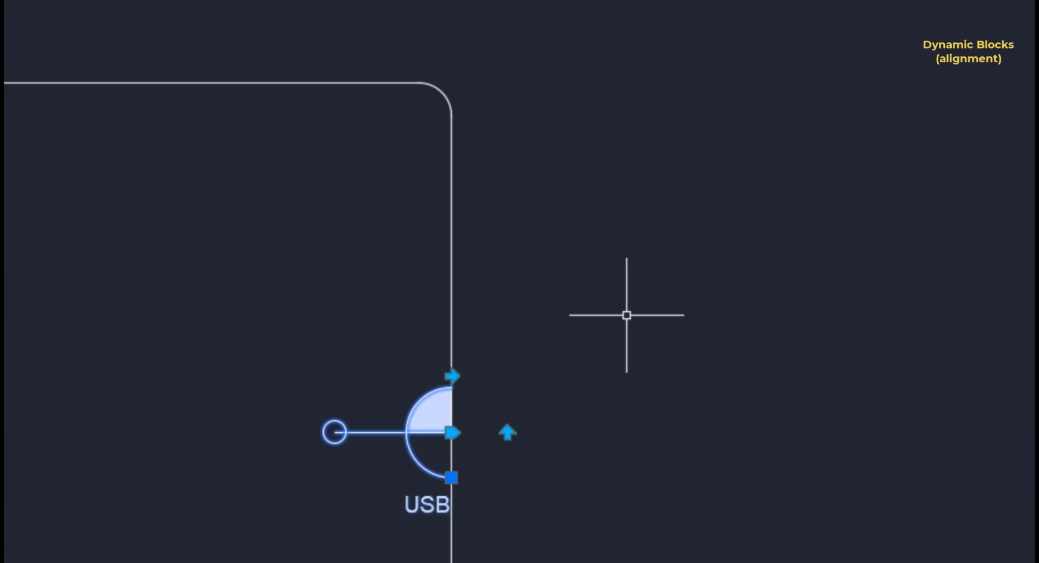
key(Escape)
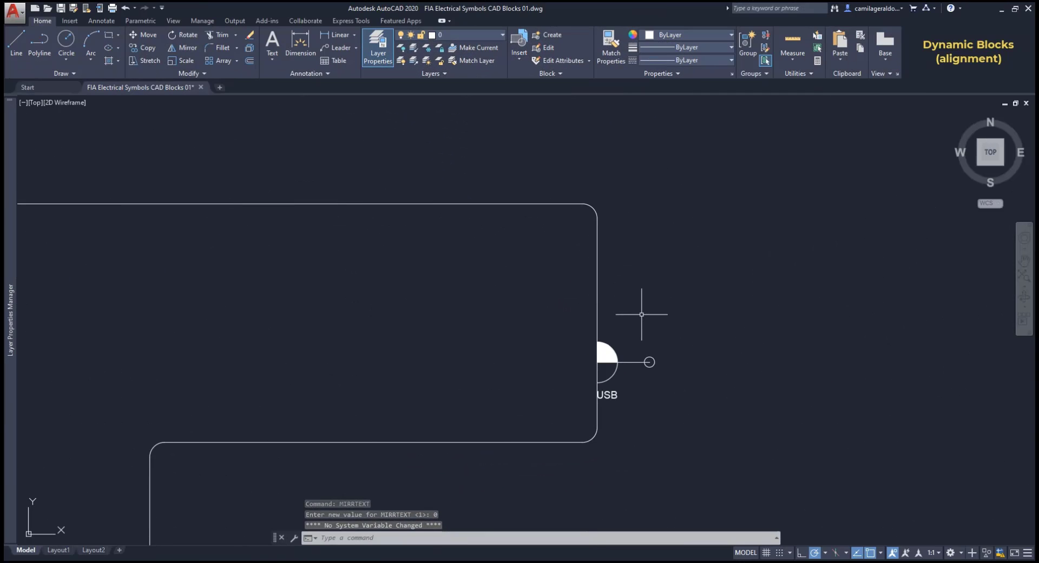
Step: Set the MIRRTEXT system variable to 1 to enable text mirroring
text(MIR)
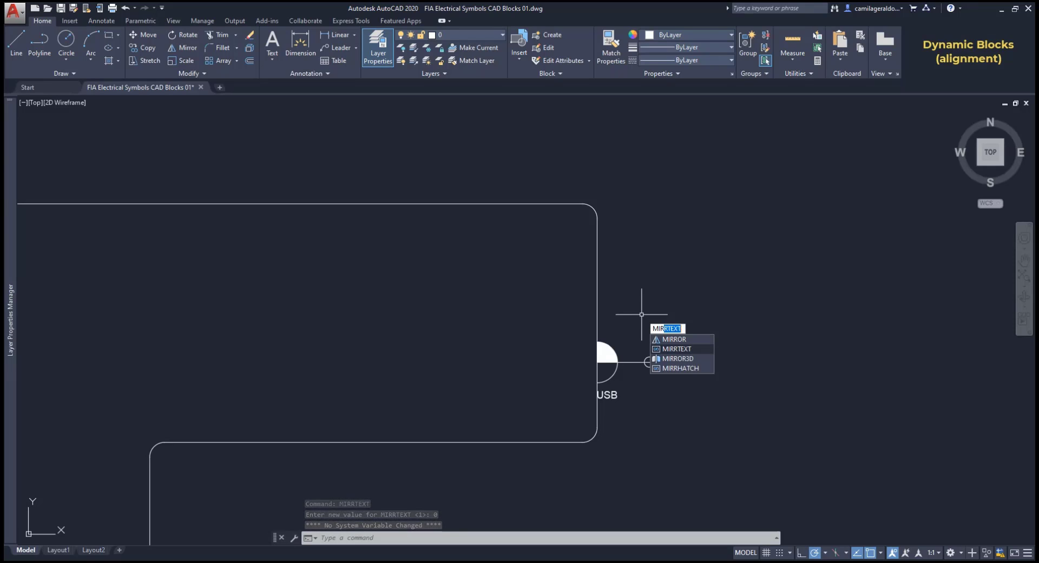
key(Return)
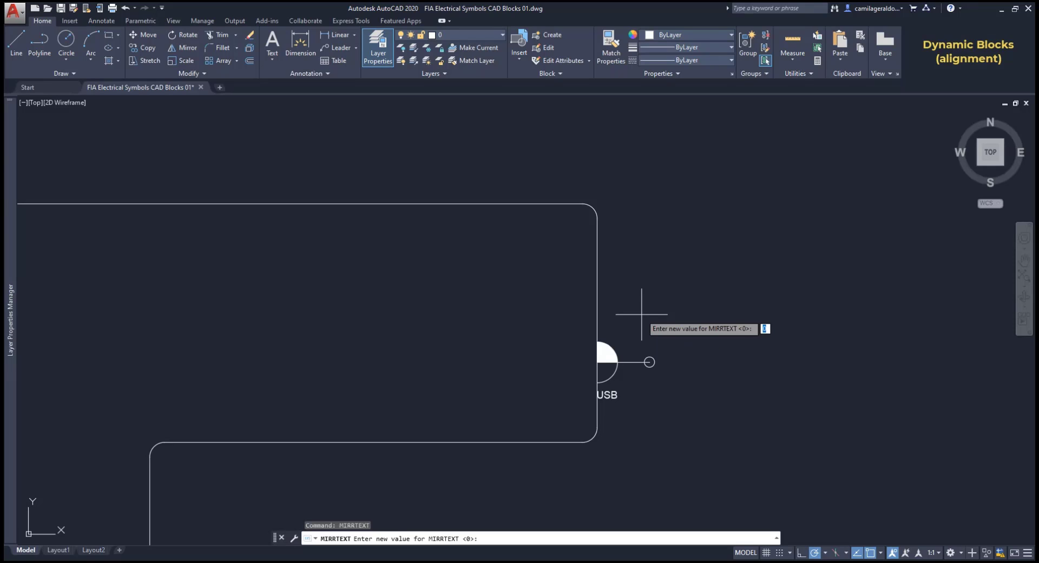
text(1)
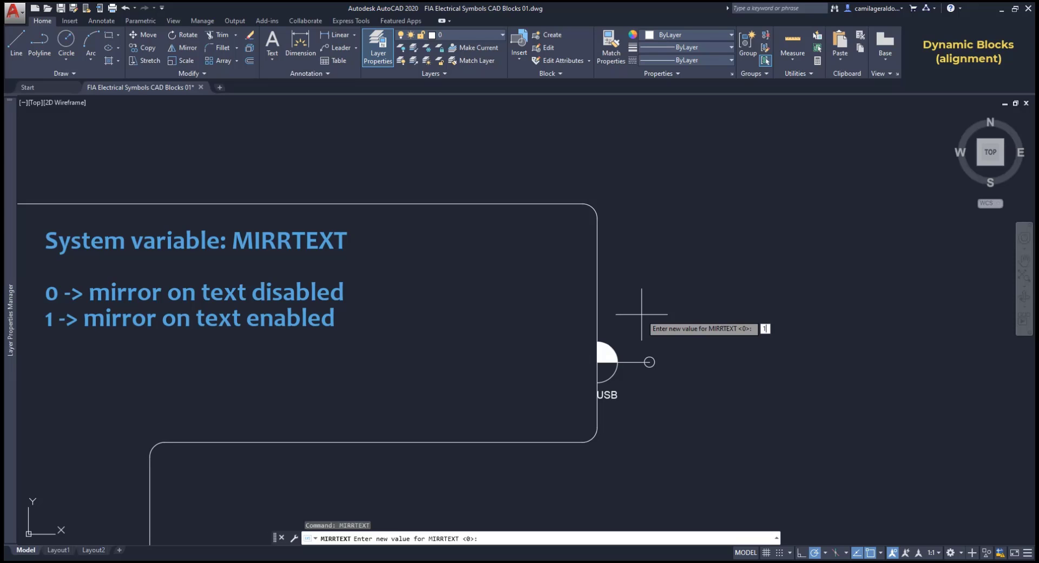
key(Return)
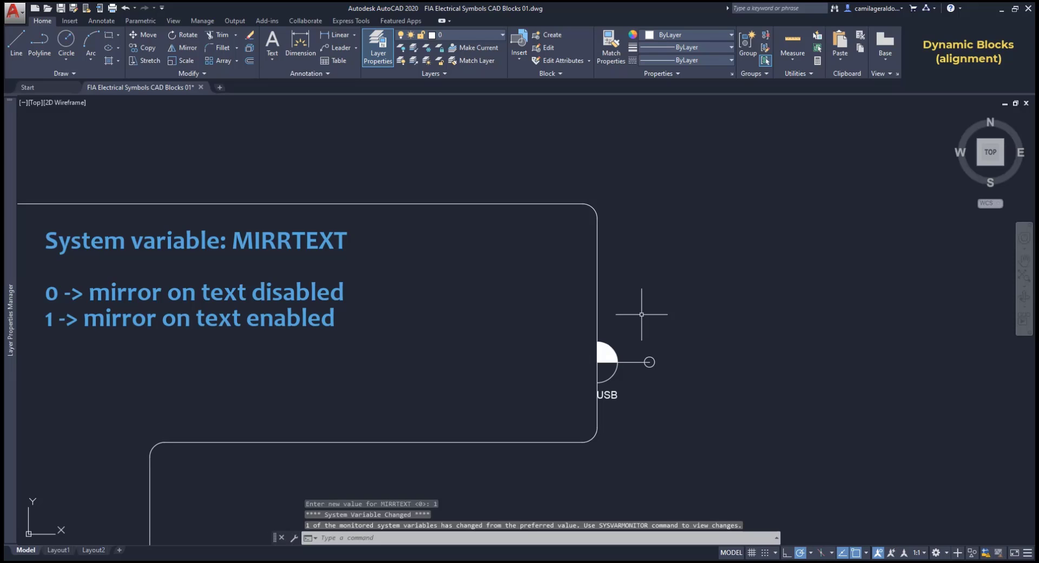
Step: Flip the USB symbol on the right edge to the inside of the outline with text mirroring enabled
click(611, 345)
click(598, 337)
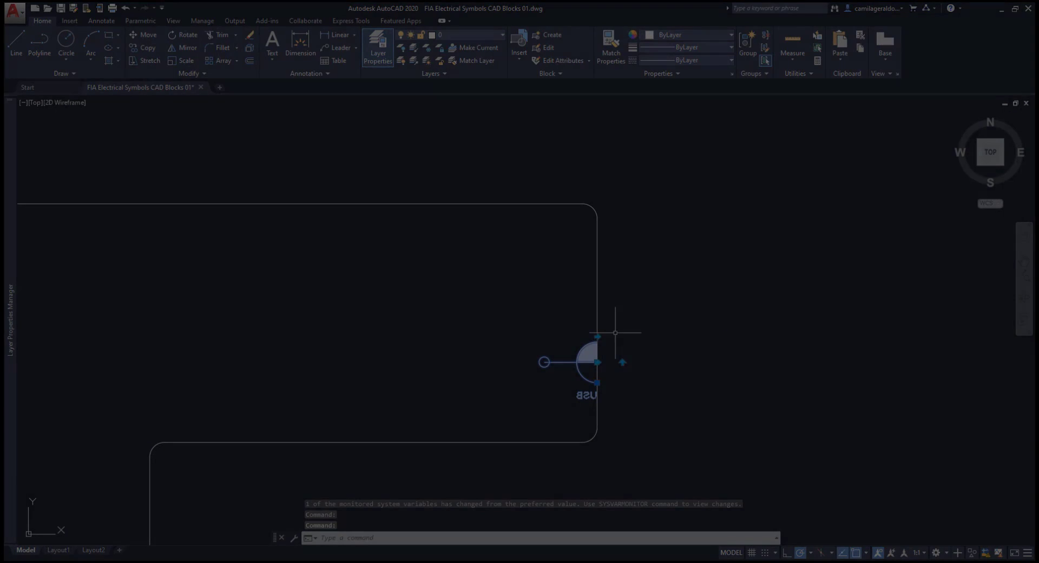
key(Escape)
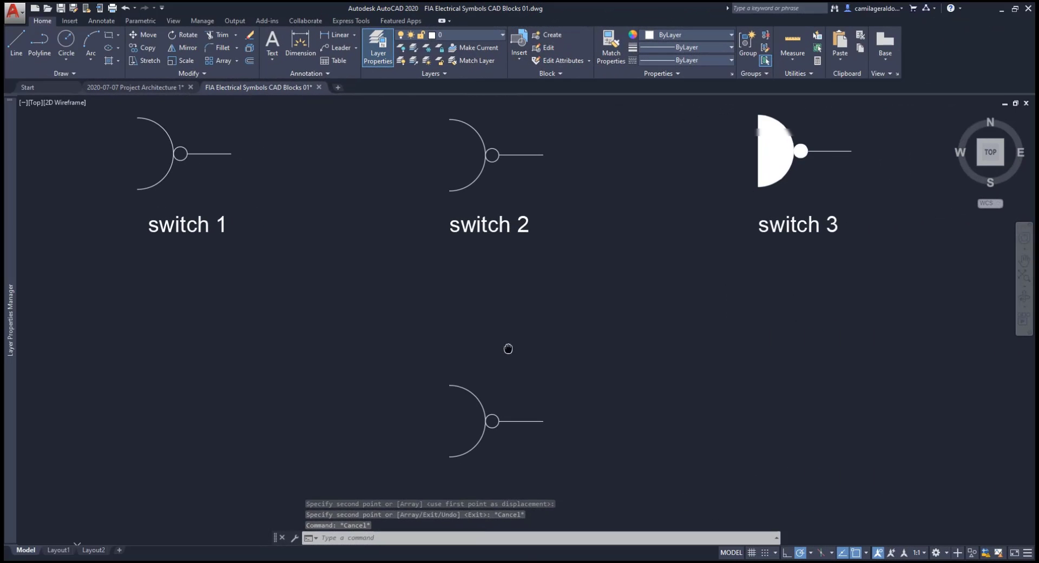
Step: Switch the visibility state of the block below the labelled switches to socket 2 and to socket 3
click(472, 393)
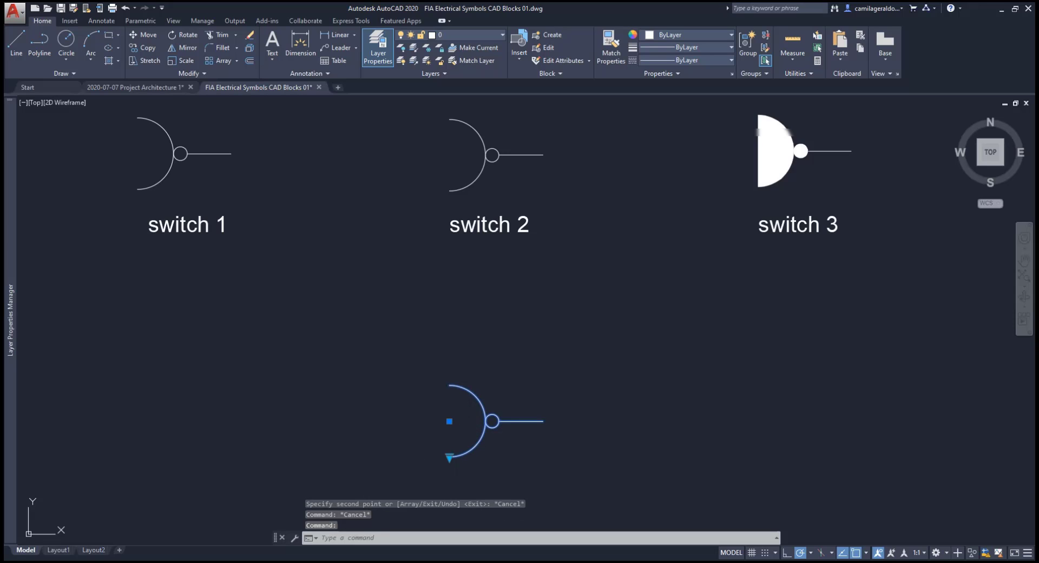
click(449, 458)
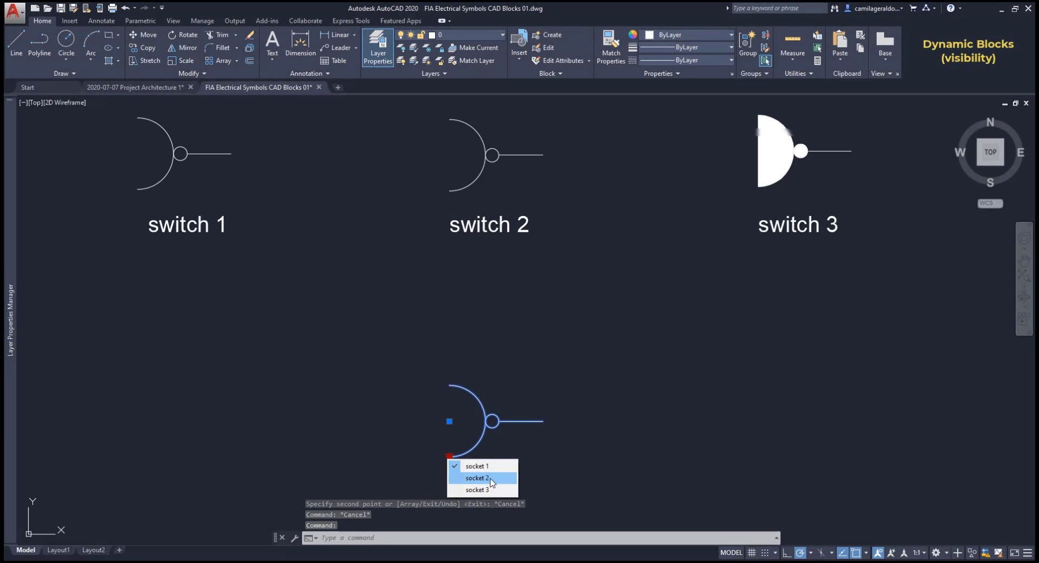
click(491, 479)
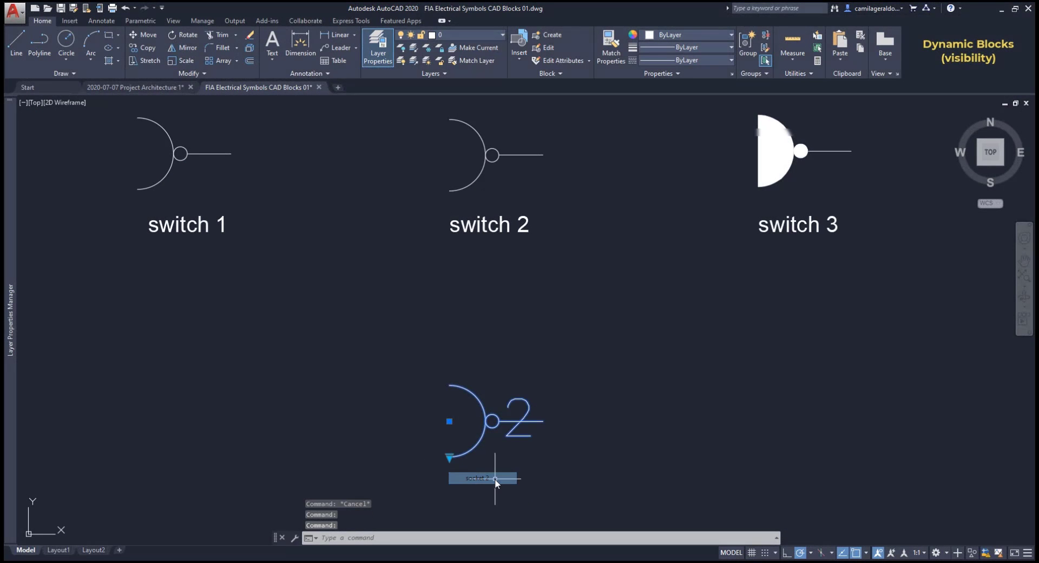
click(449, 457)
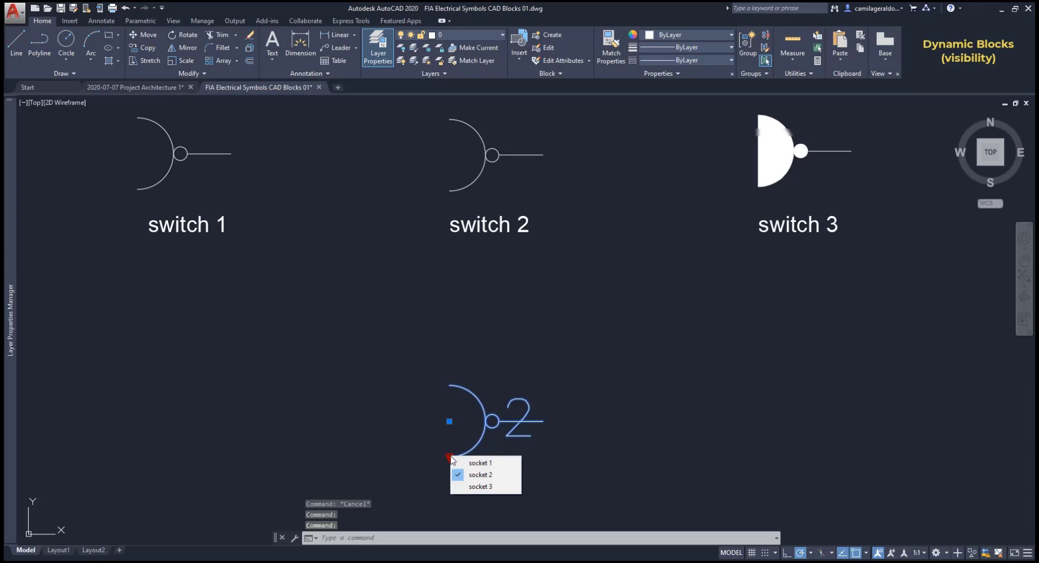
click(490, 486)
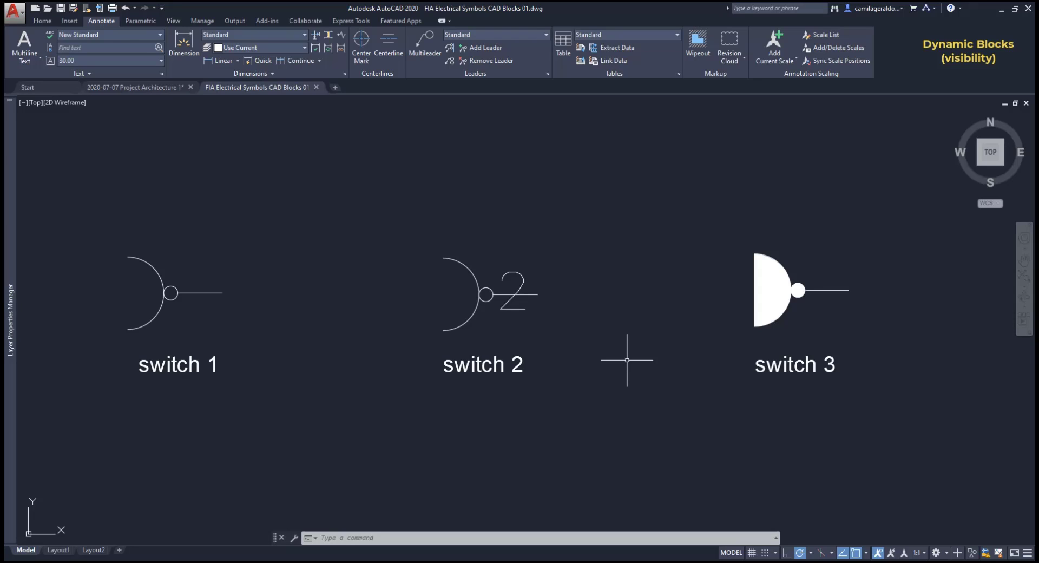
Step: Draw a vertical line between the two open ends of the switch 2 symbol's arc
text(i)
key(Return)
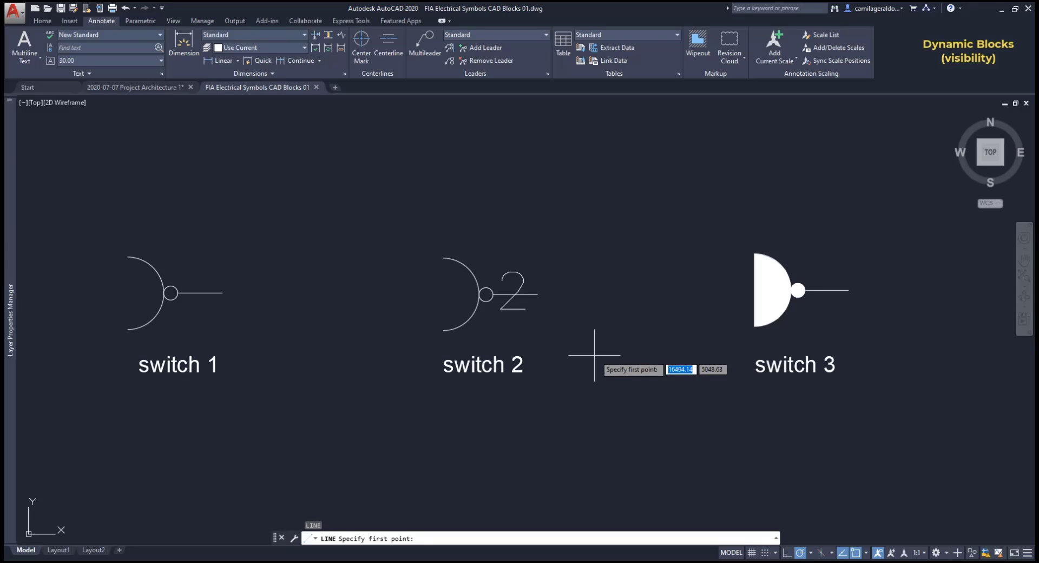
click(443, 330)
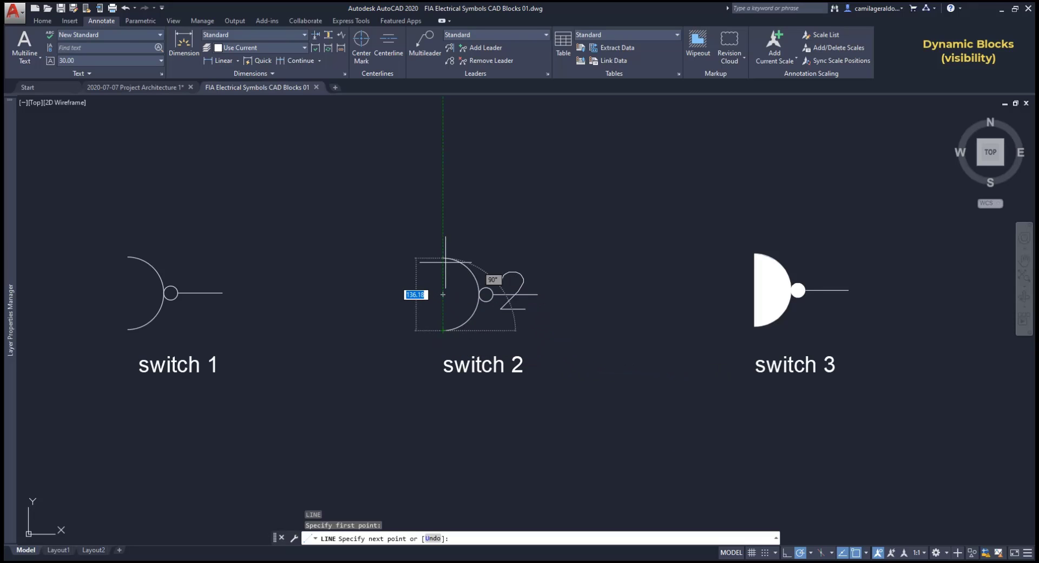
click(443, 259)
key(Escape)
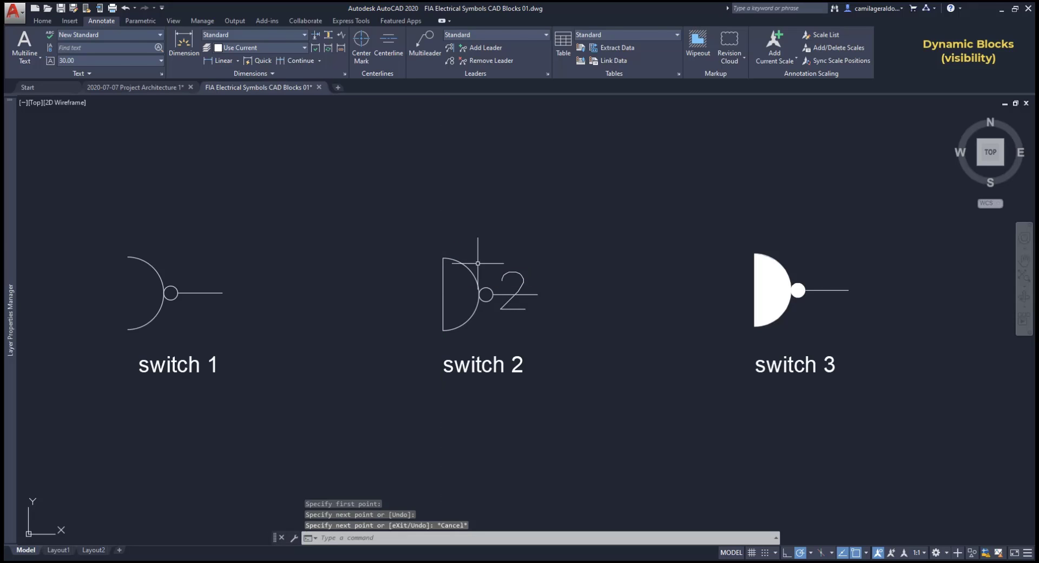
Step: Define a block named switch from the switch 2 arc, circle, line and number, with its base point at the vertical line's midpoint
text(B)
key(Return)
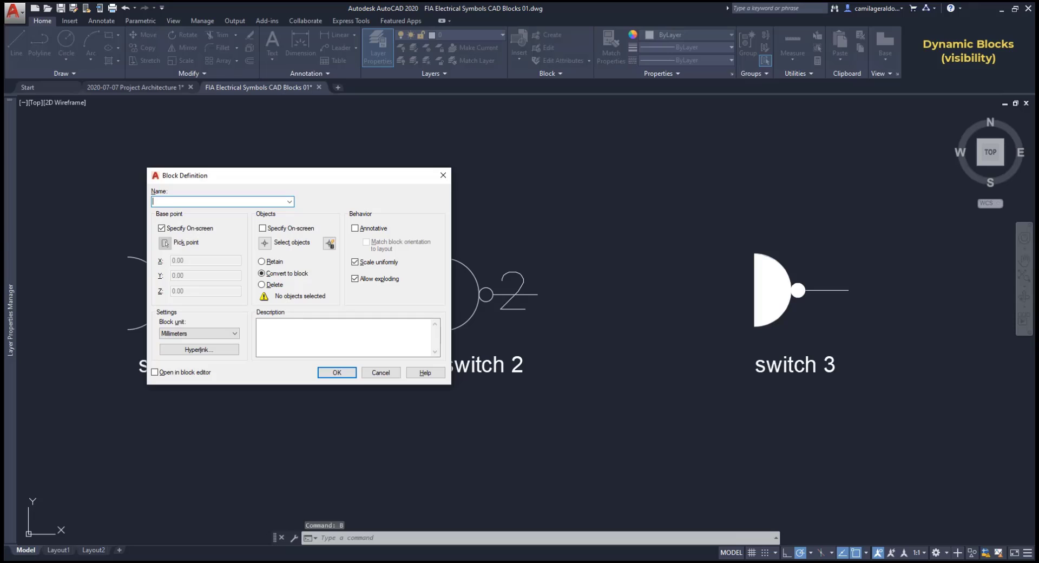
text(switch)
click(264, 242)
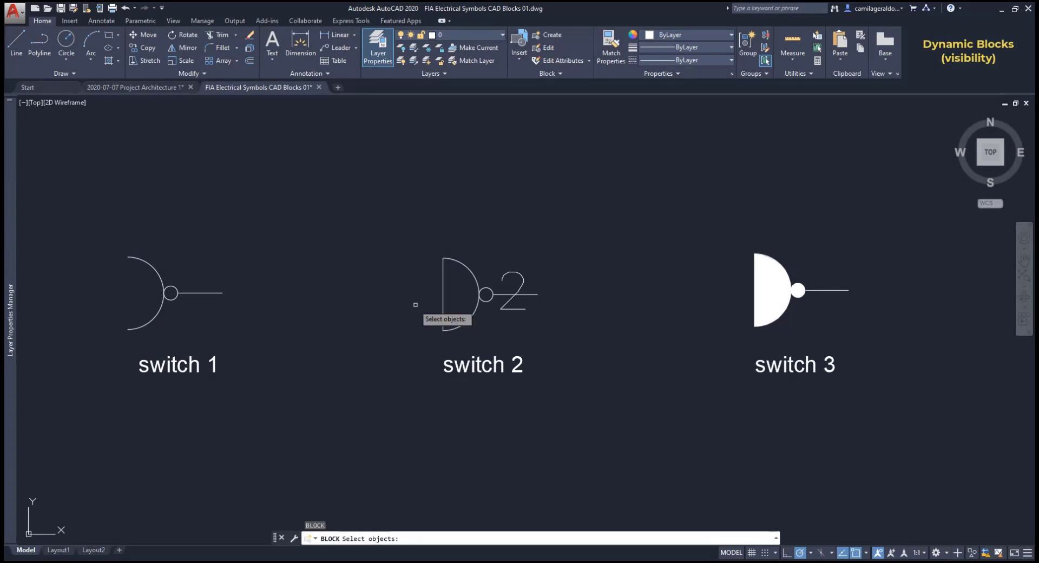
click(561, 333)
click(440, 240)
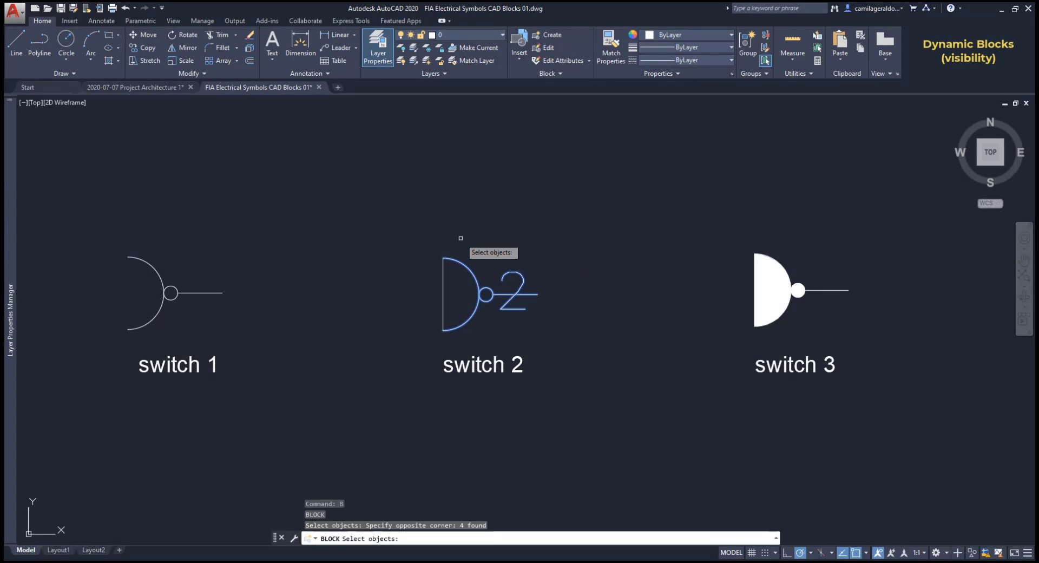
key(Return)
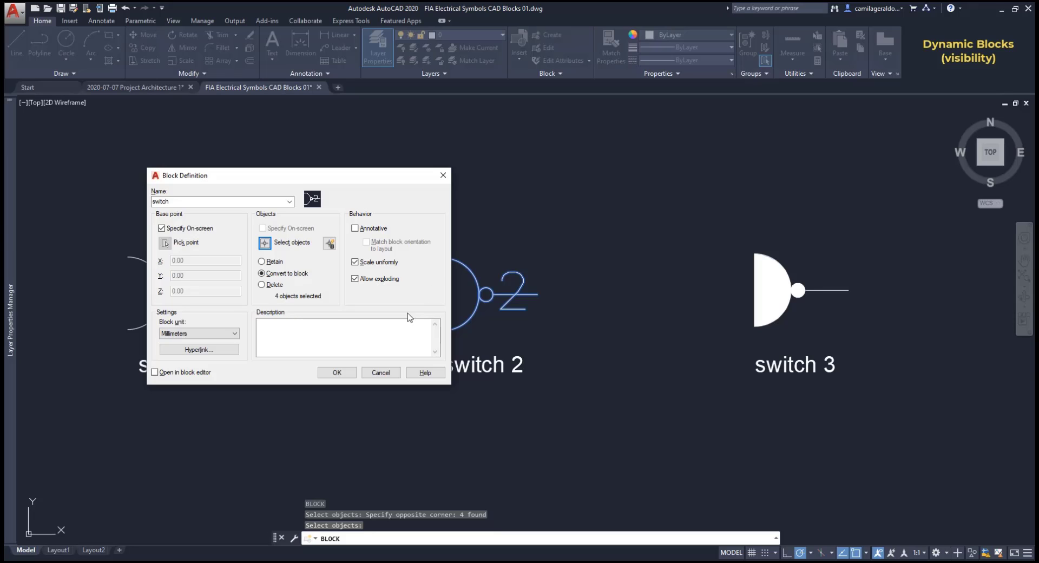
click(343, 373)
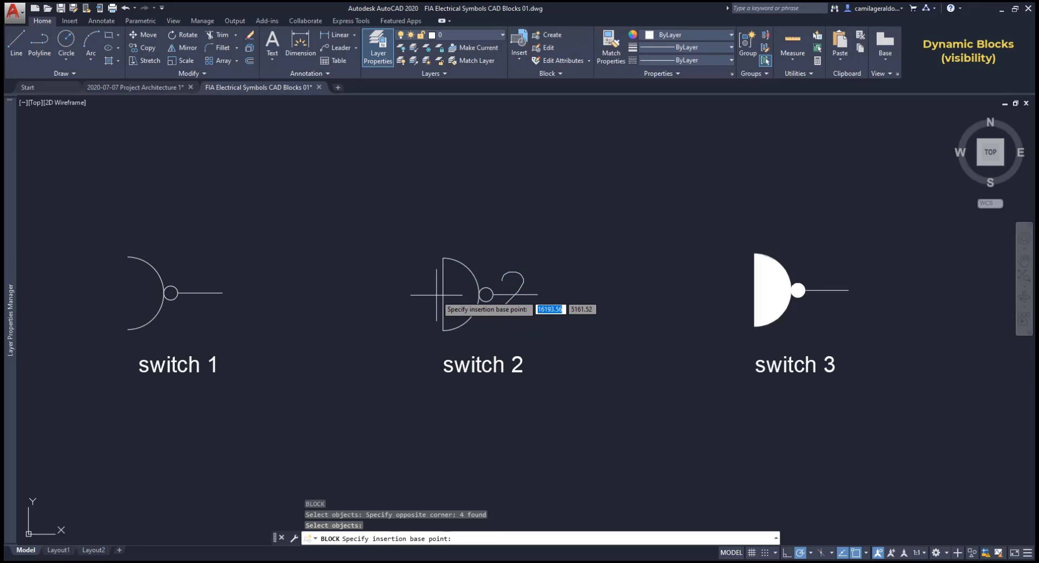
click(441, 294)
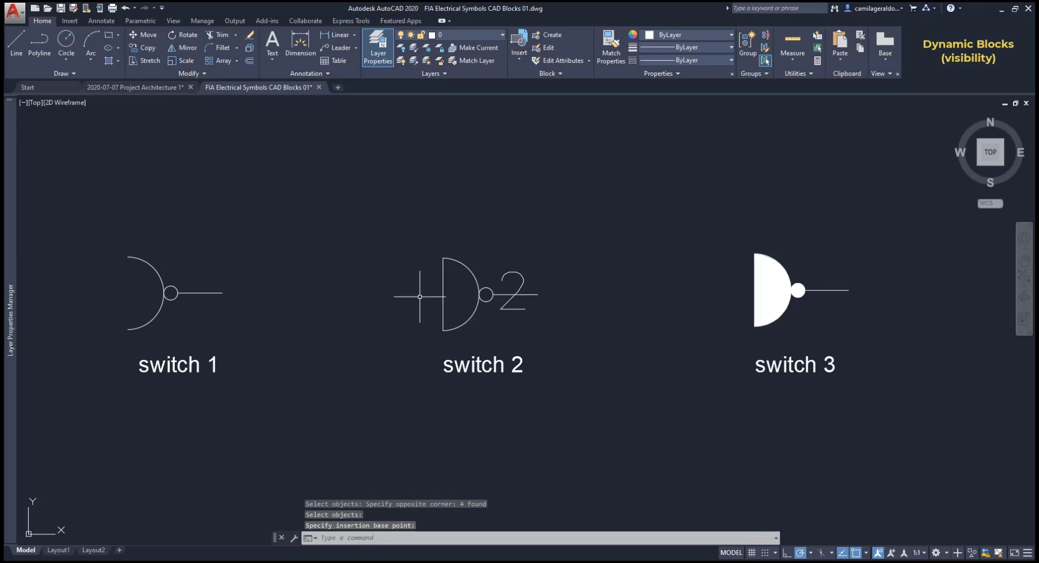
Step: Open the switch block for block editing and place a visibility parameter at the arc's lower endpoint
double_click(472, 305)
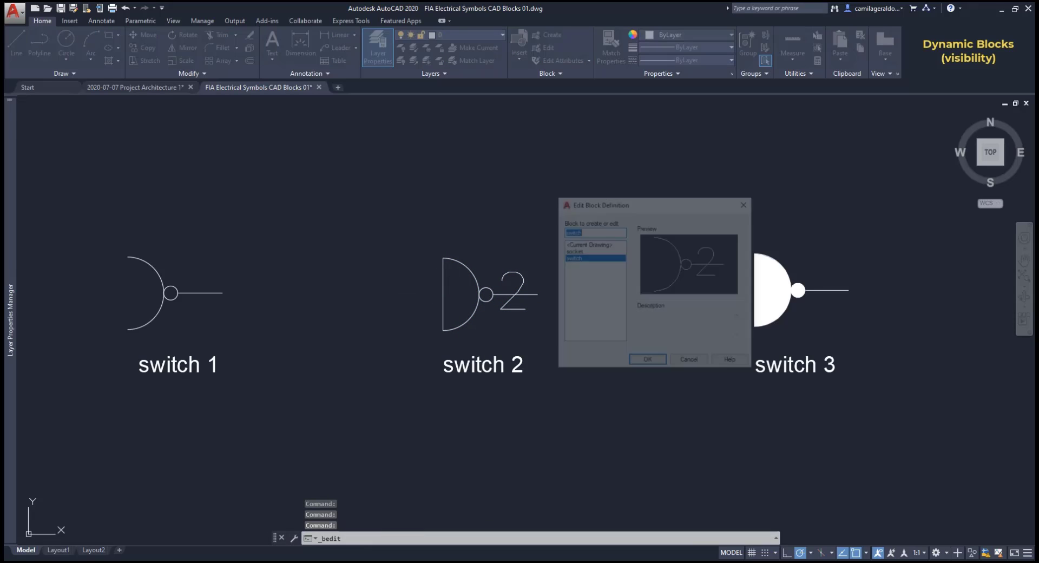
click(653, 367)
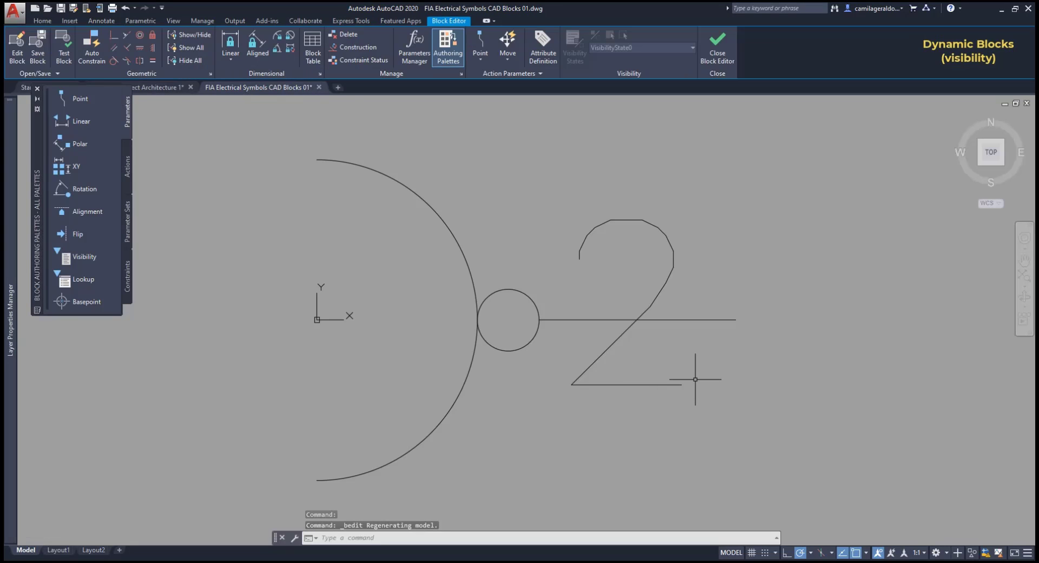
click(71, 262)
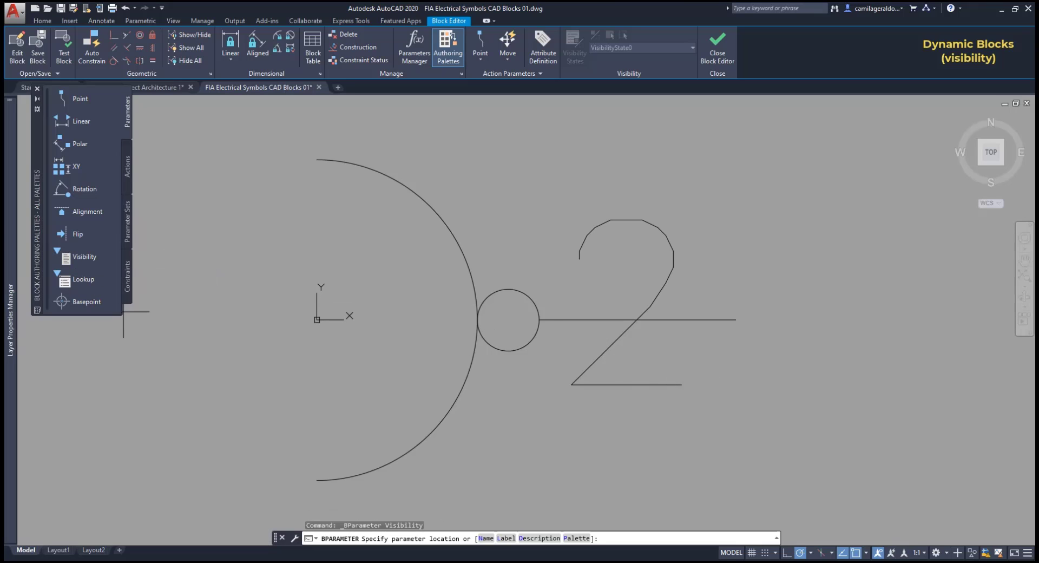
click(316, 480)
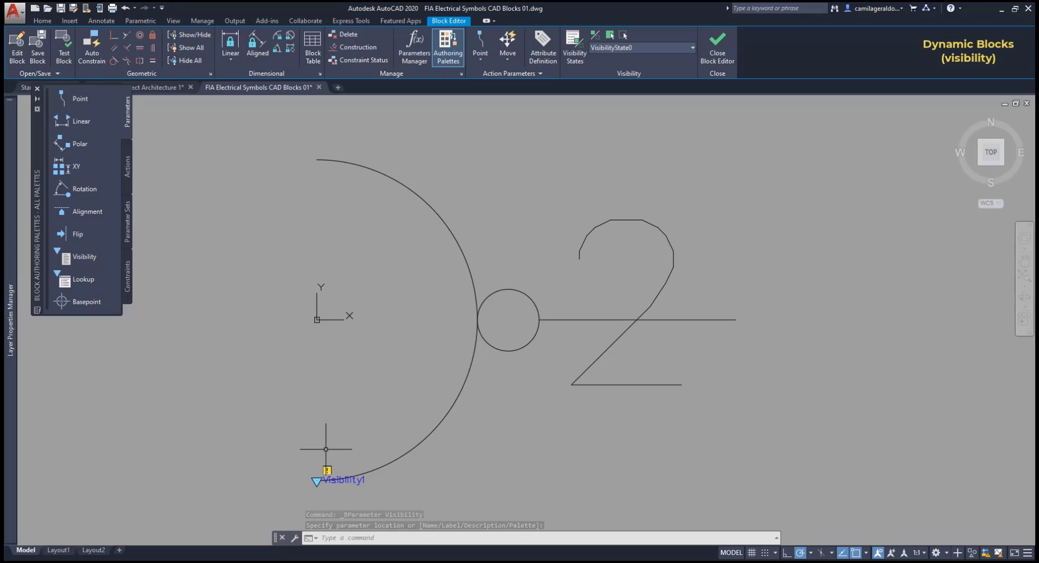
Step: Rename the block's default visibility state to socket 1
click(329, 459)
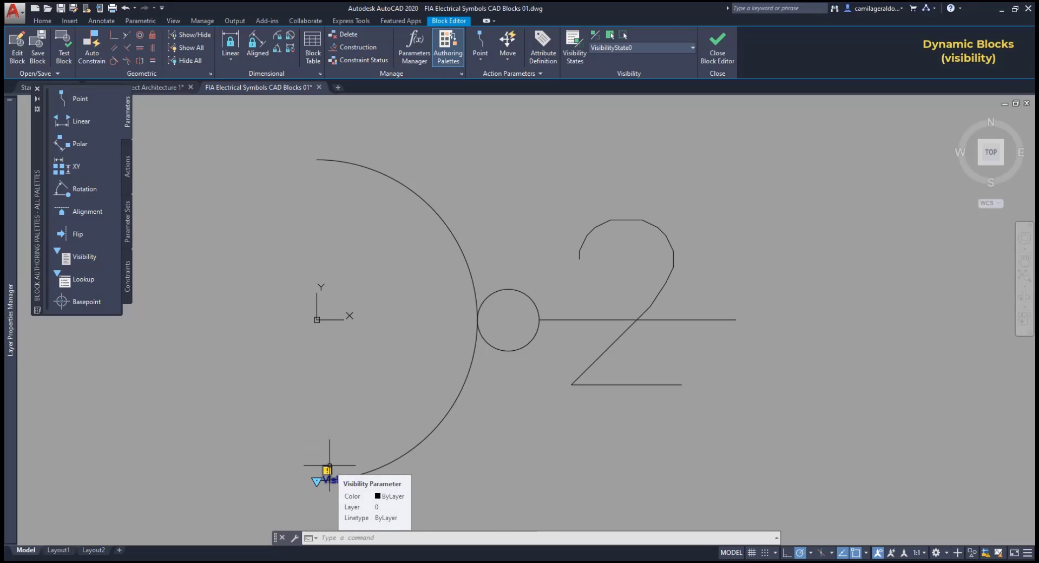
double_click(328, 468)
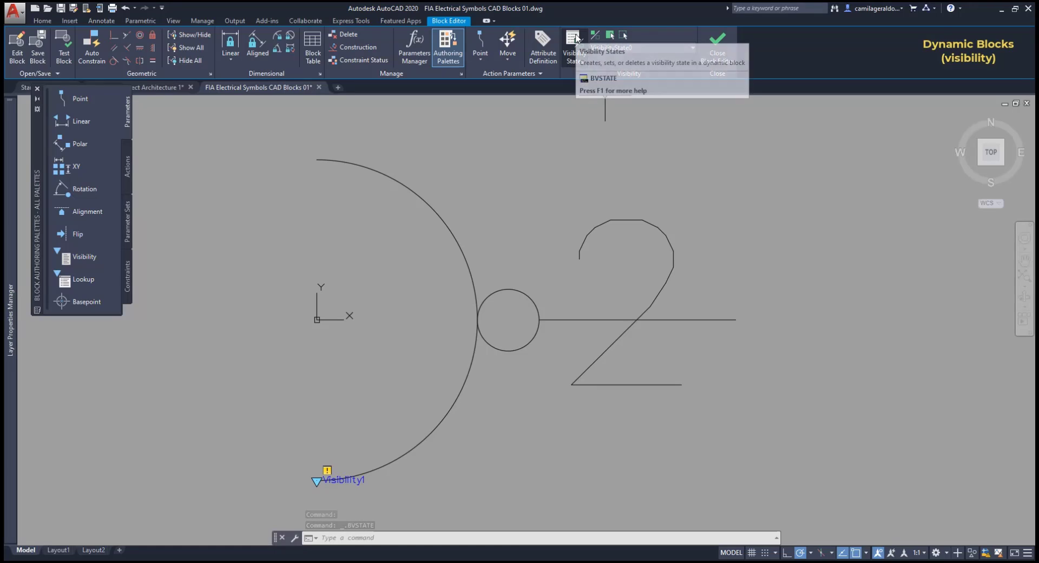
click(574, 41)
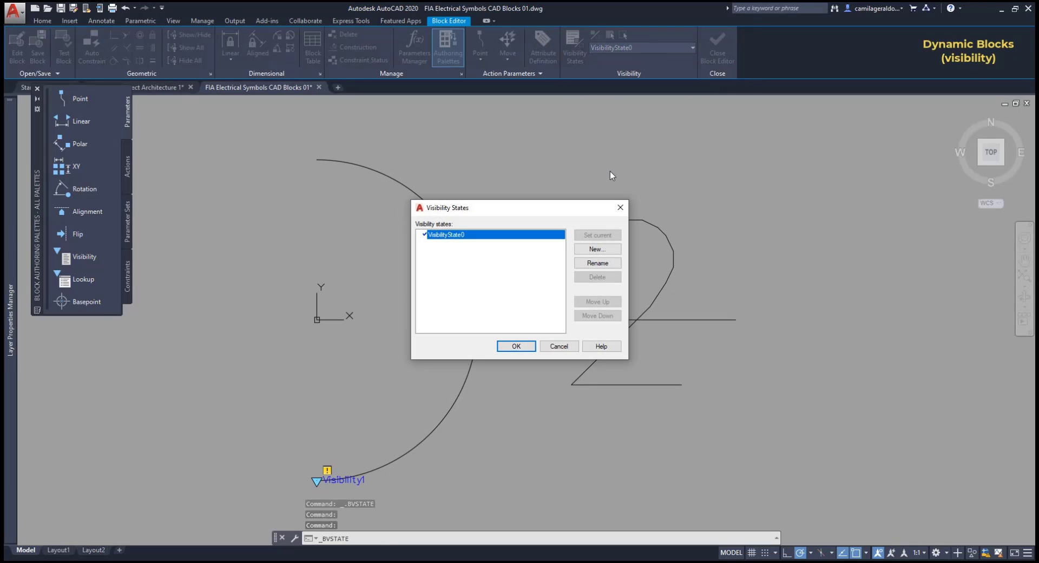
click(614, 264)
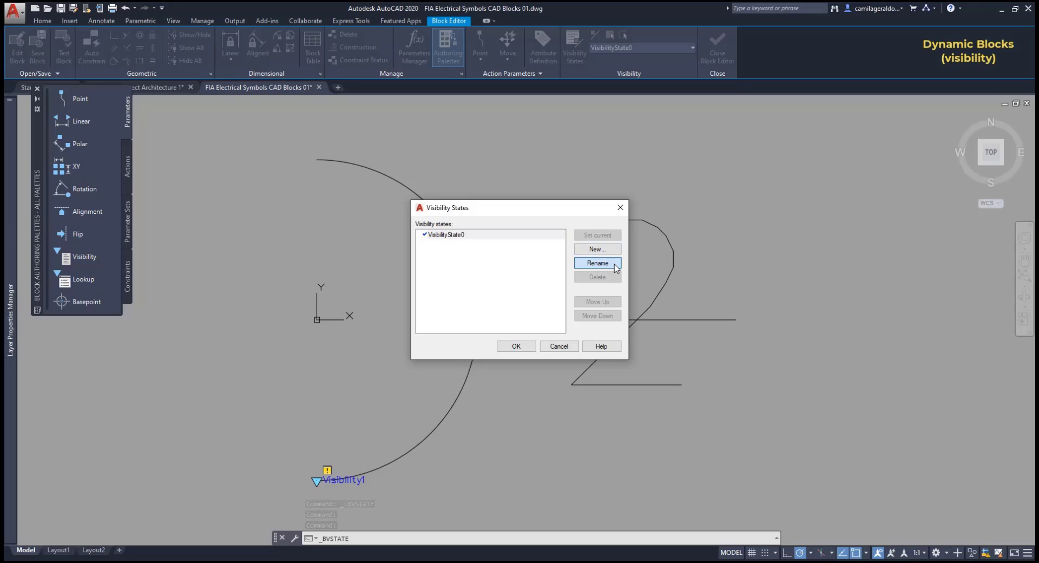
text(socket)
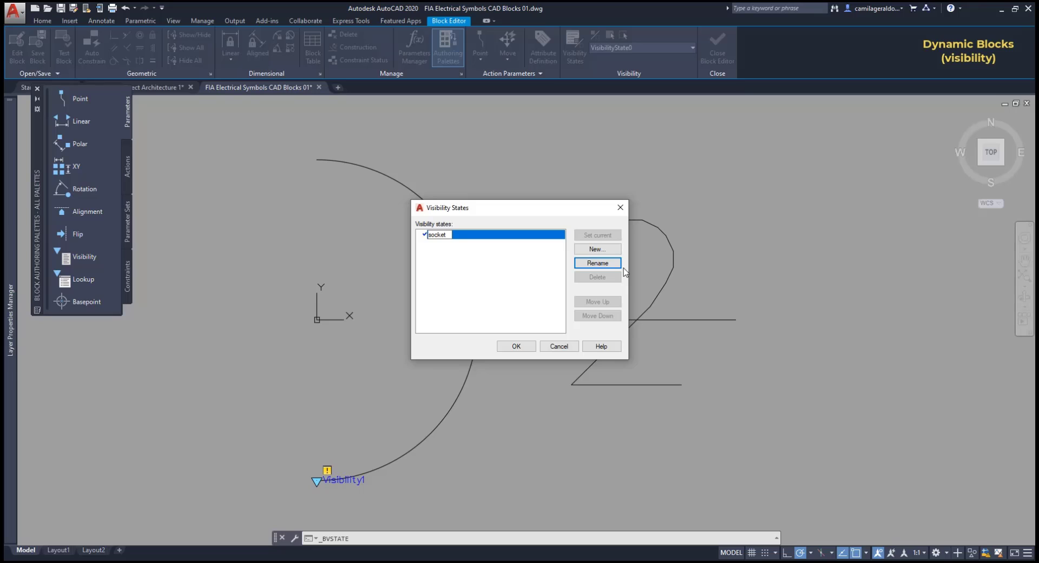
text( 1)
key(Return)
click(547, 274)
Step: Add a visibility state named socket 2 that leaves the visibility of existing objects unchanged
click(617, 248)
text(socket 2)
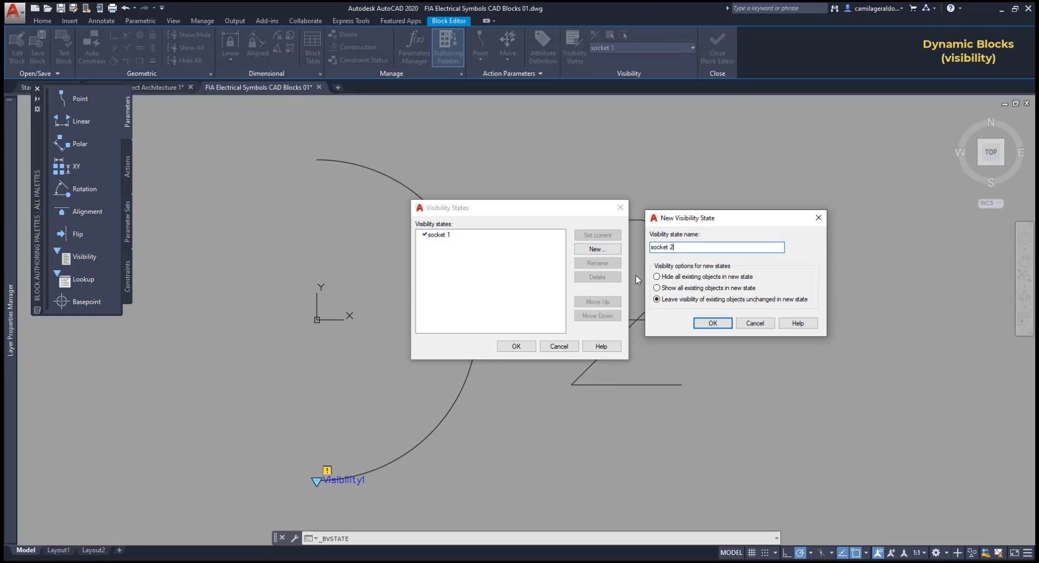
click(714, 323)
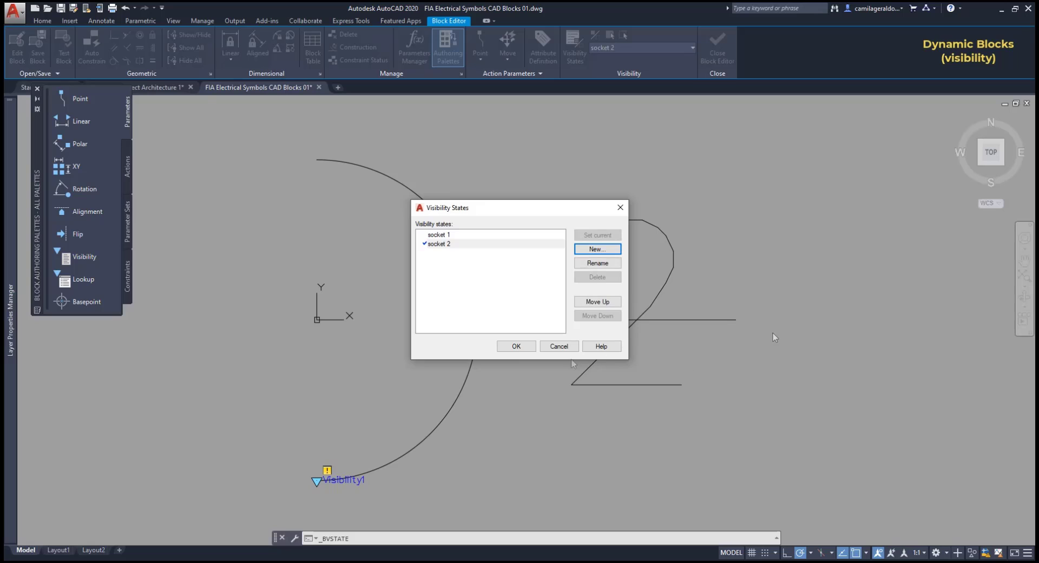
click(516, 346)
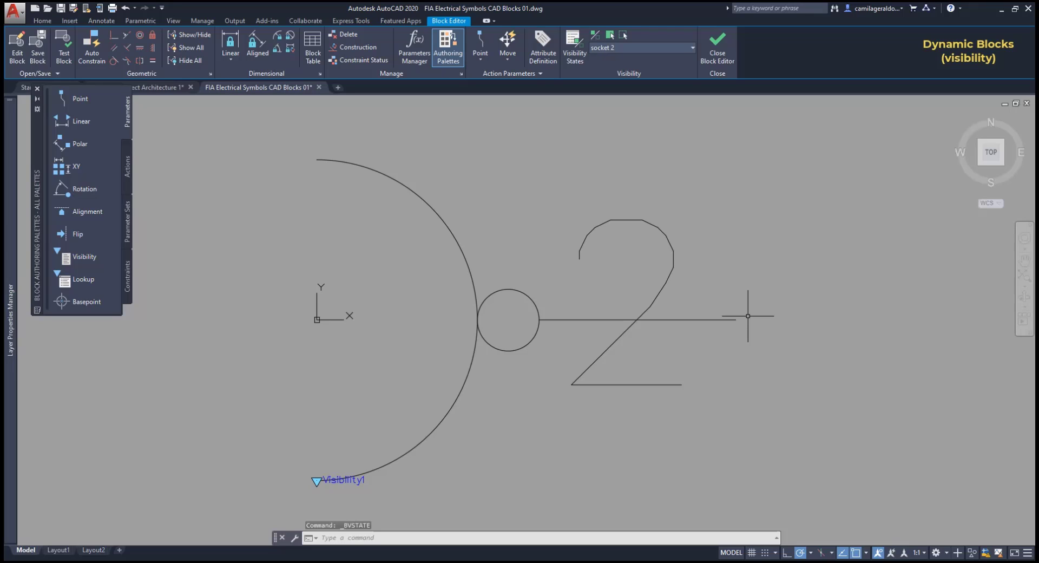
Step: Make socket 1 the current visibility state and hide the number 2 in it
click(676, 47)
click(674, 61)
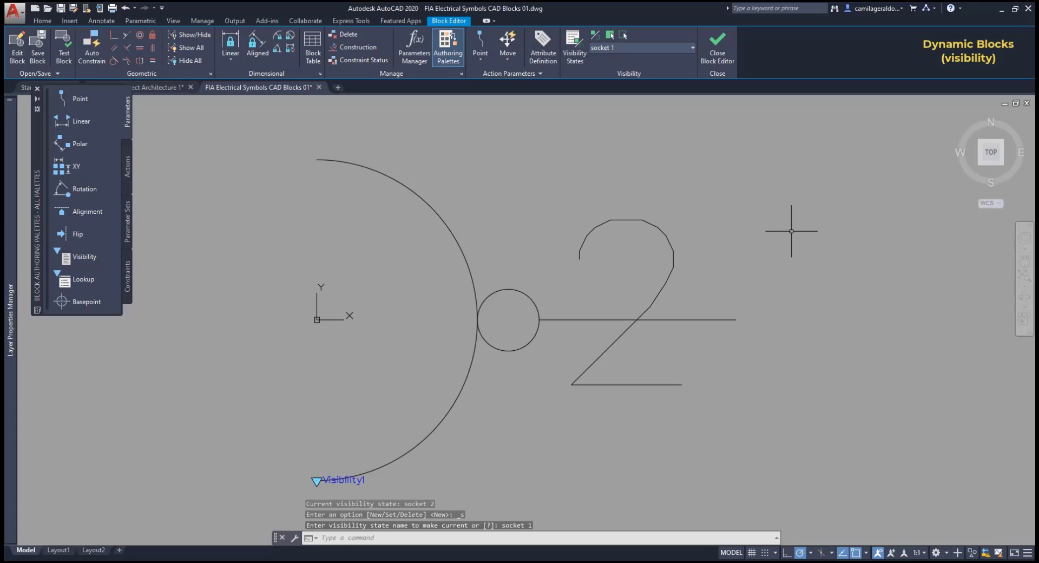
click(669, 238)
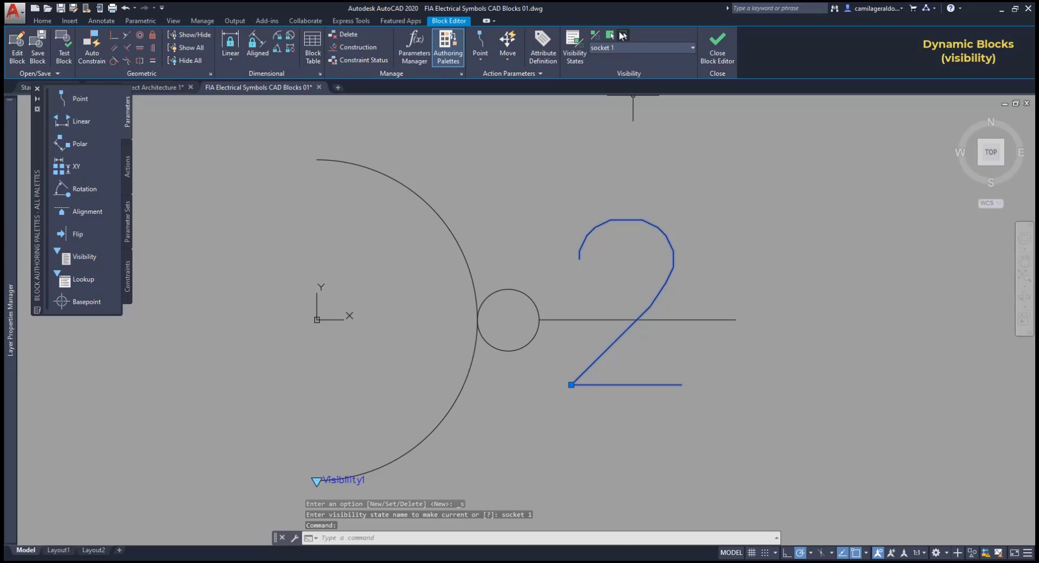
click(622, 36)
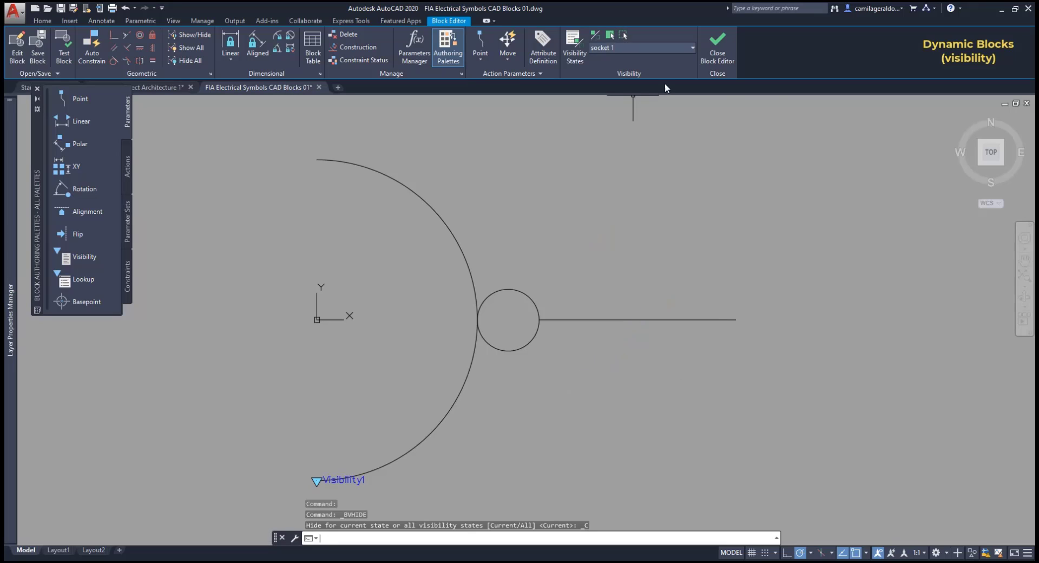
click(667, 46)
click(667, 45)
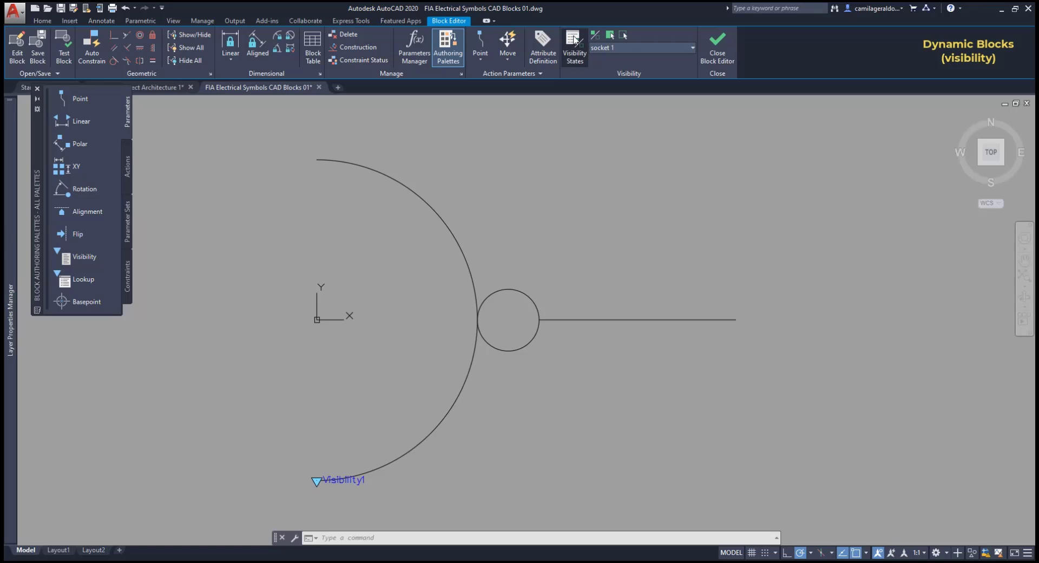
Step: Add a visibility state named socket 3 that leaves the visibility of existing objects unchanged
click(573, 36)
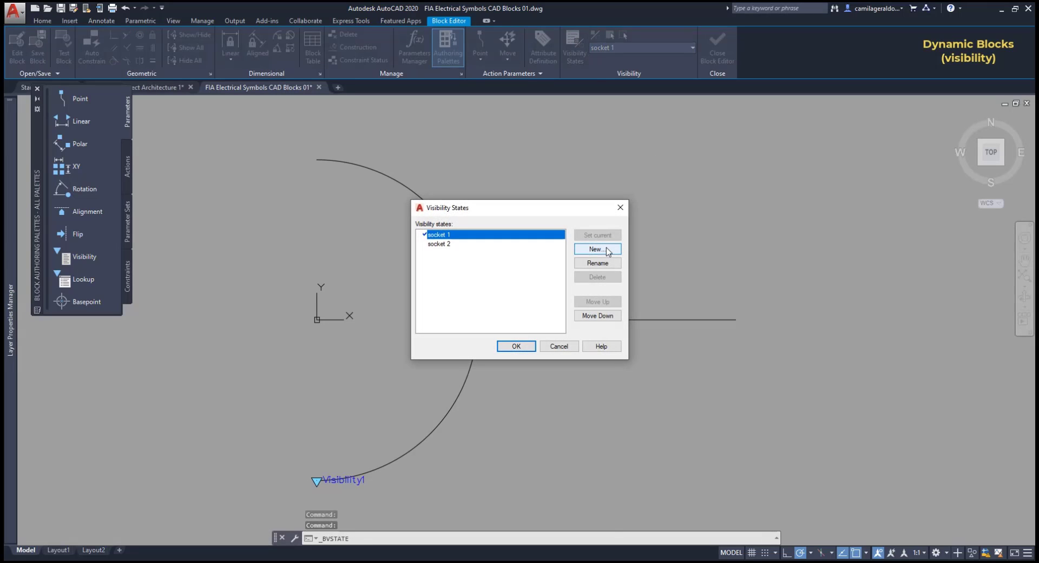
click(607, 250)
text(so)
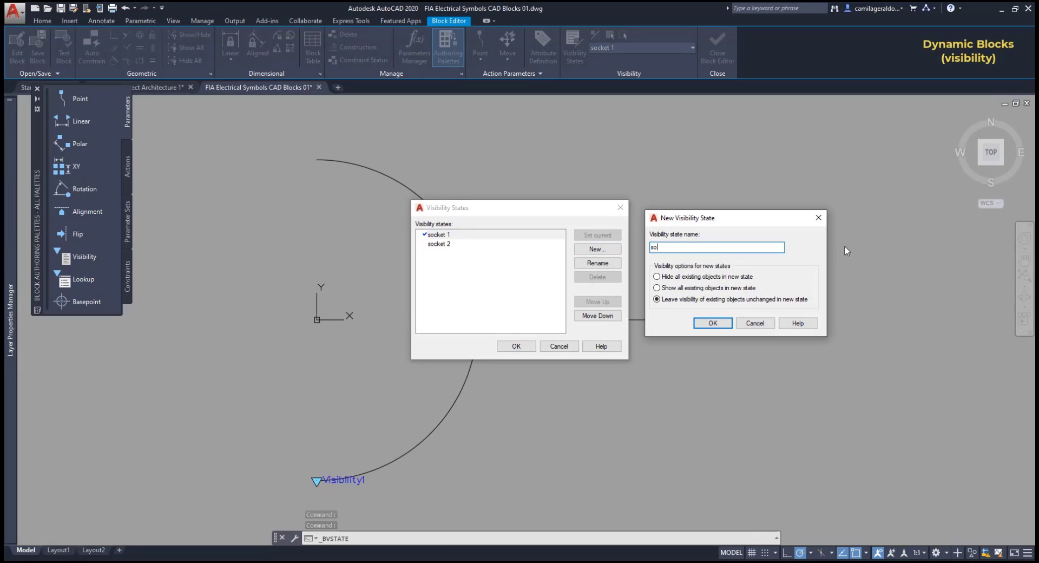
text(cket 3)
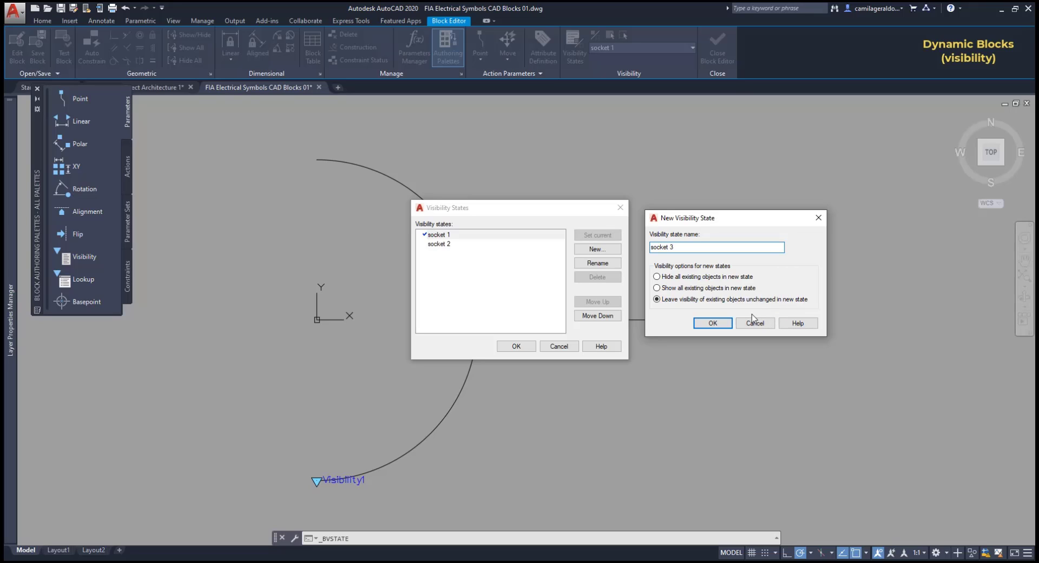
click(713, 323)
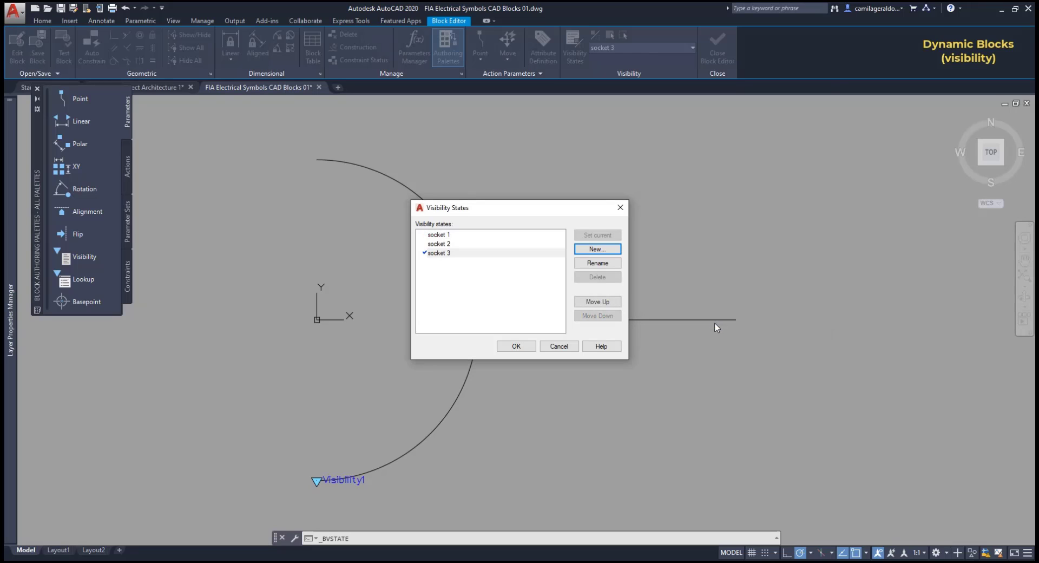
click(516, 346)
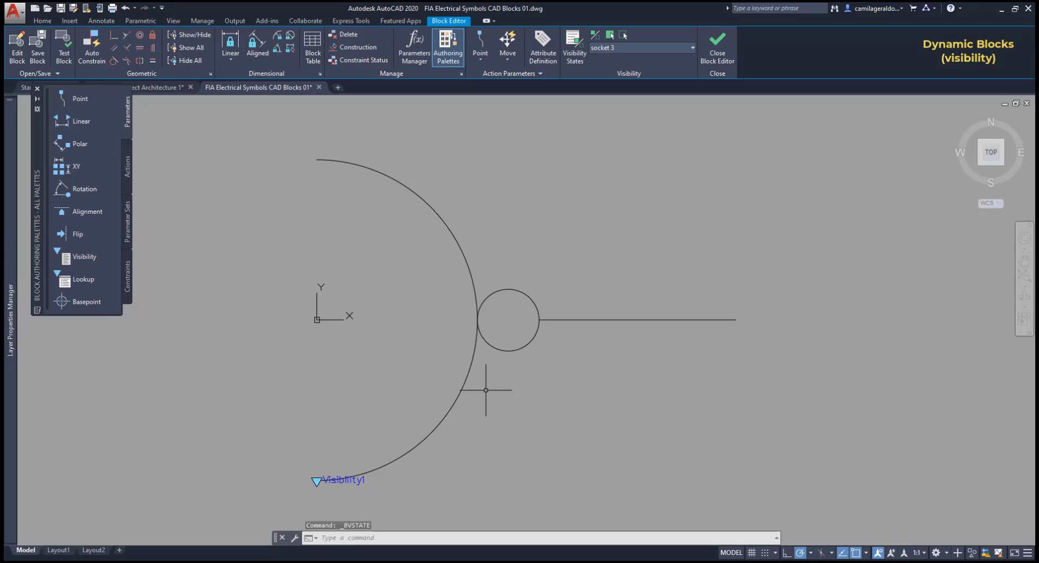
Step: Close the arc in the socket 3 state with a vertical line from its upper to its lower endpoint
text(l)
key(Return)
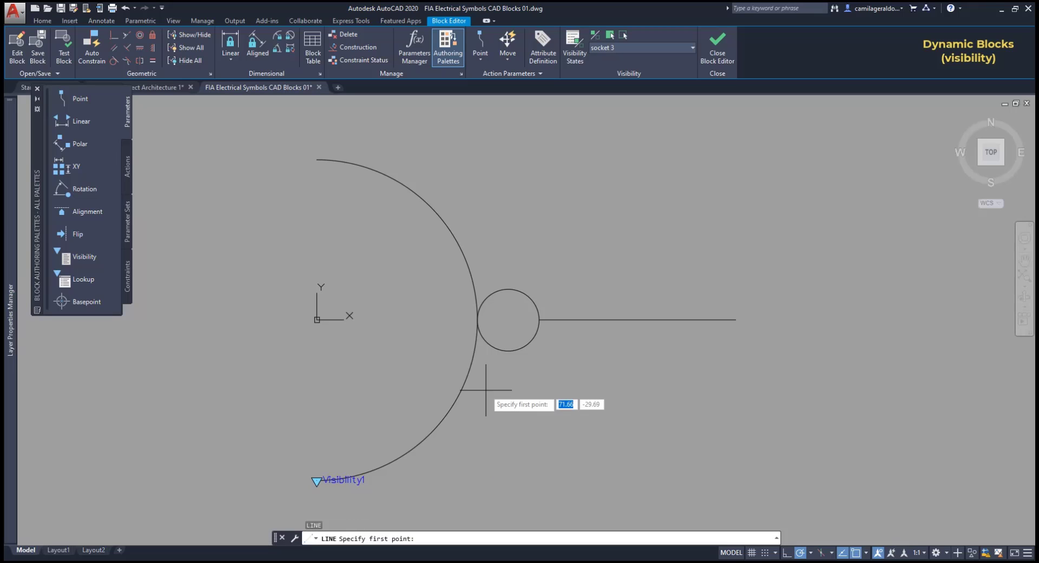
click(317, 159)
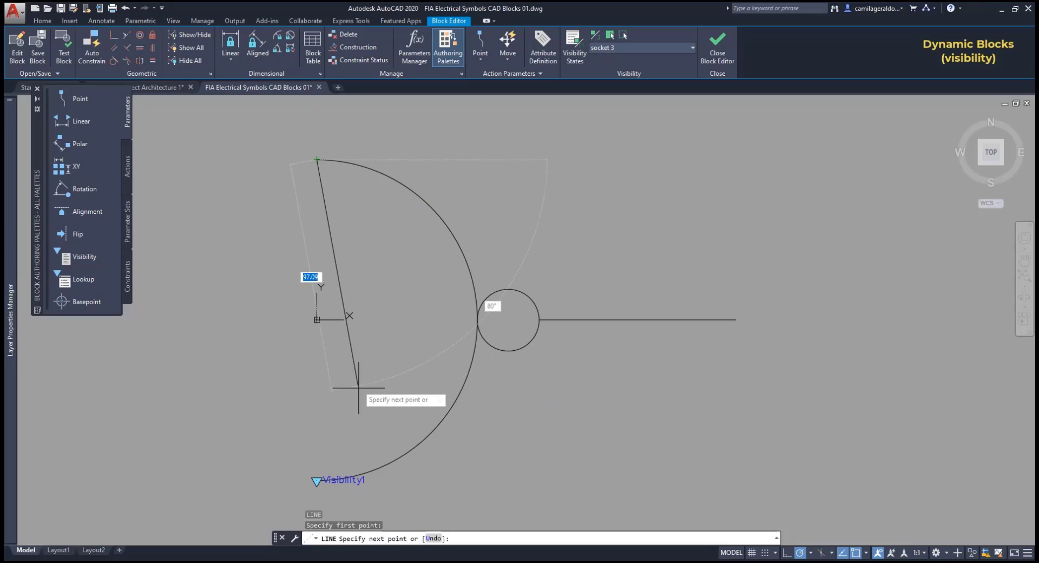
click(317, 479)
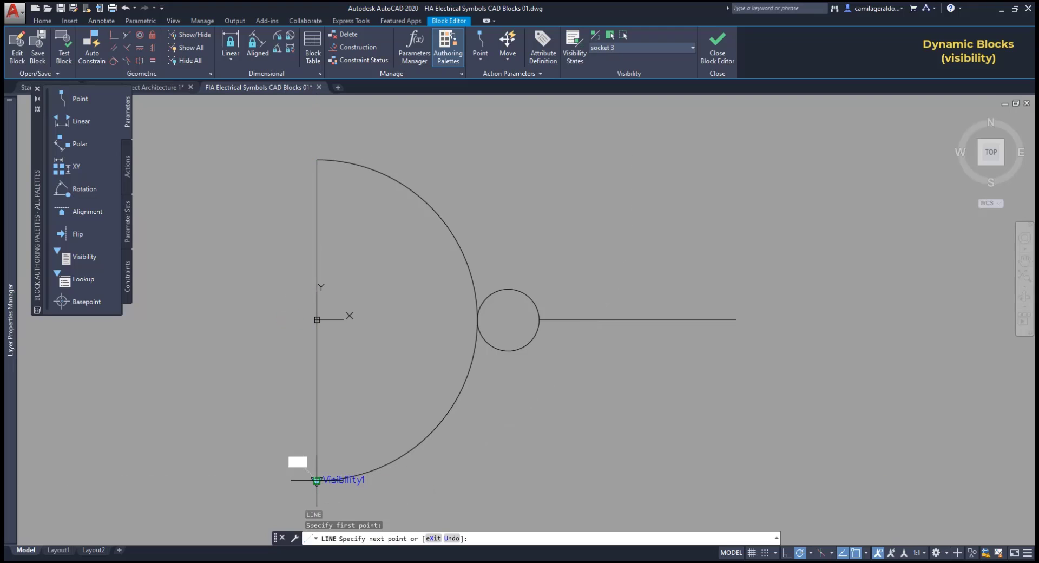
key(Escape)
Step: Hatch the closed half-circle and the small circle beside it with the SOLID pattern in the socket 3 state
text(h)
key(Return)
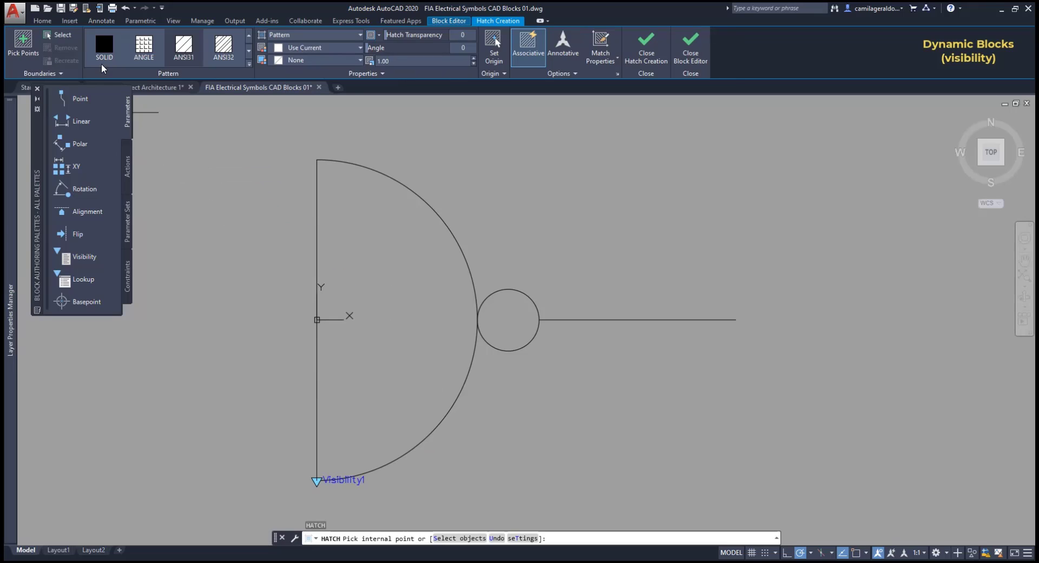
click(105, 41)
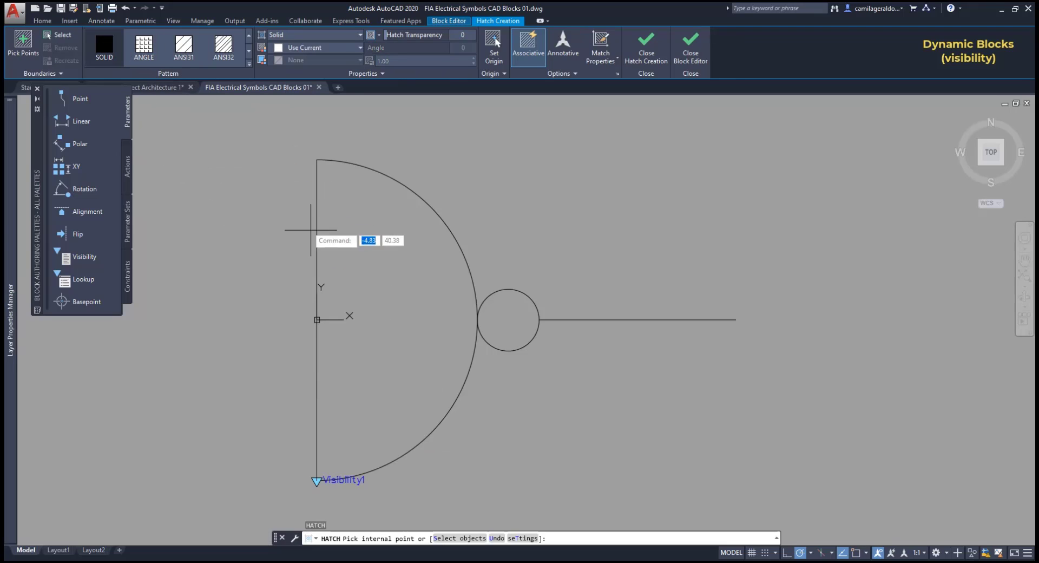
click(409, 297)
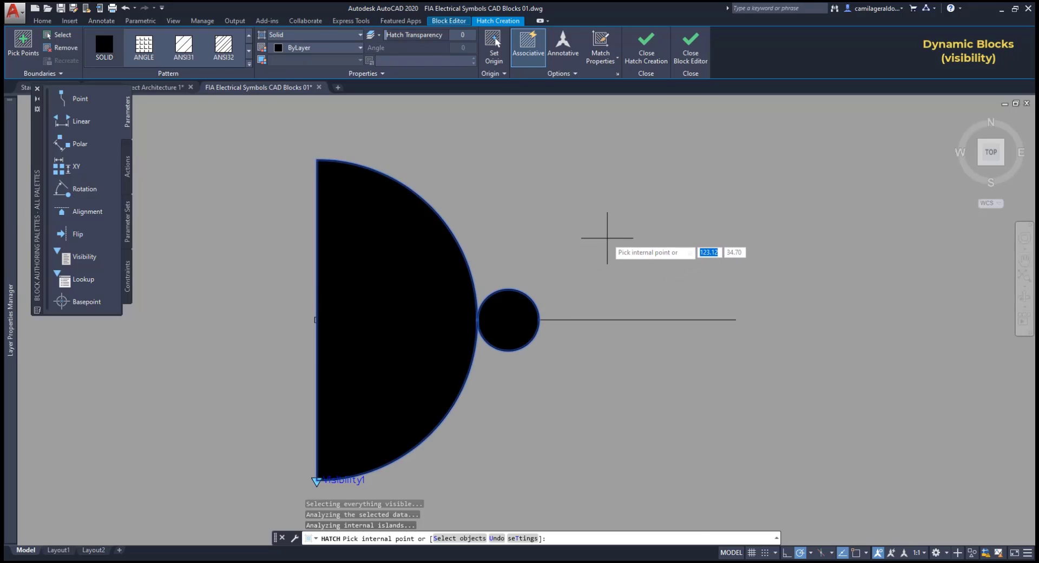
key(Return)
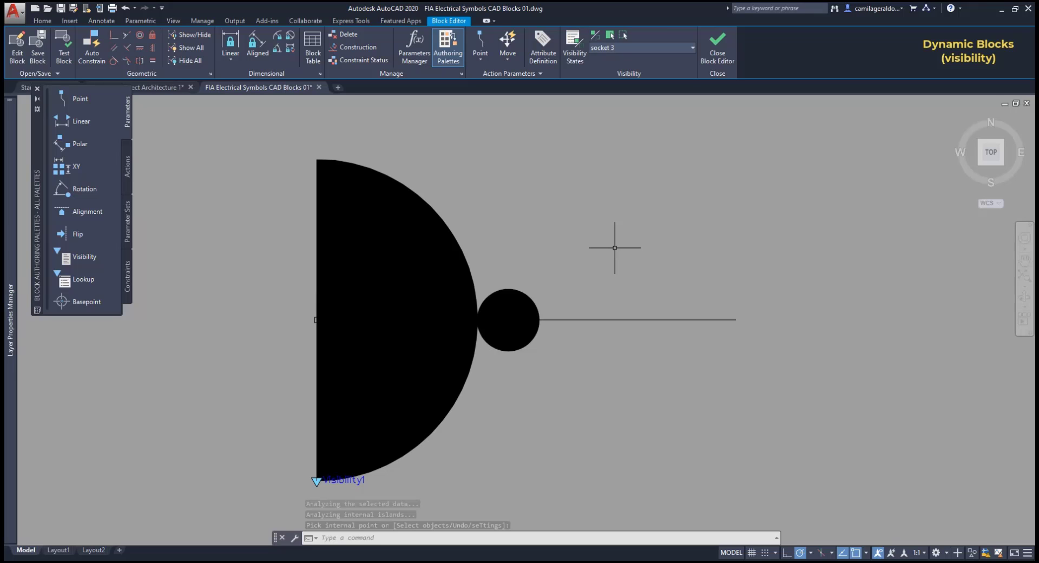
Step: Switch the current visibility state between socket 1 and socket 2 to compare which objects each shows, ending on socket 2
click(658, 49)
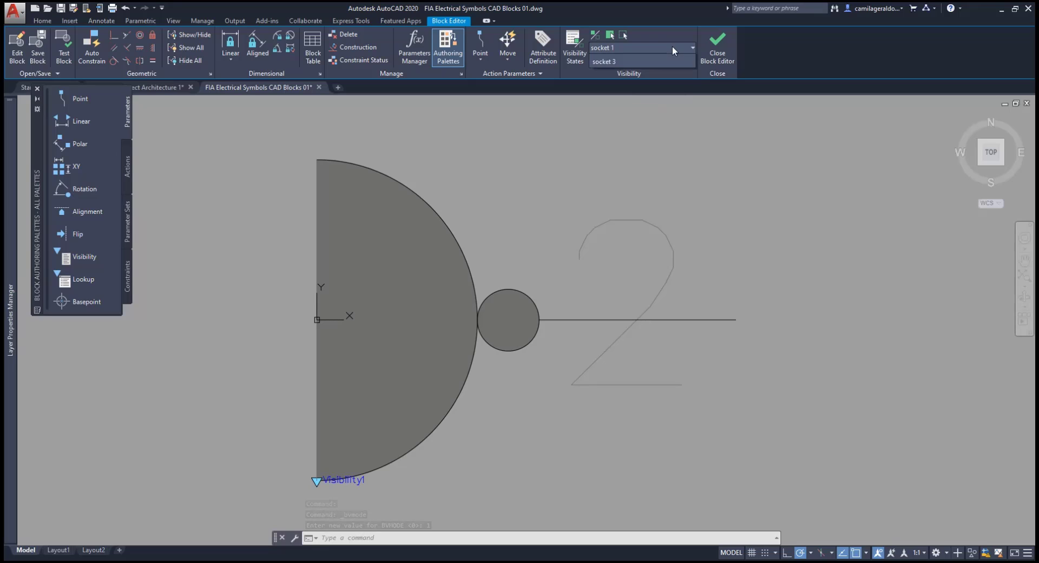
click(673, 46)
click(667, 72)
click(668, 50)
click(663, 62)
click(665, 49)
click(664, 70)
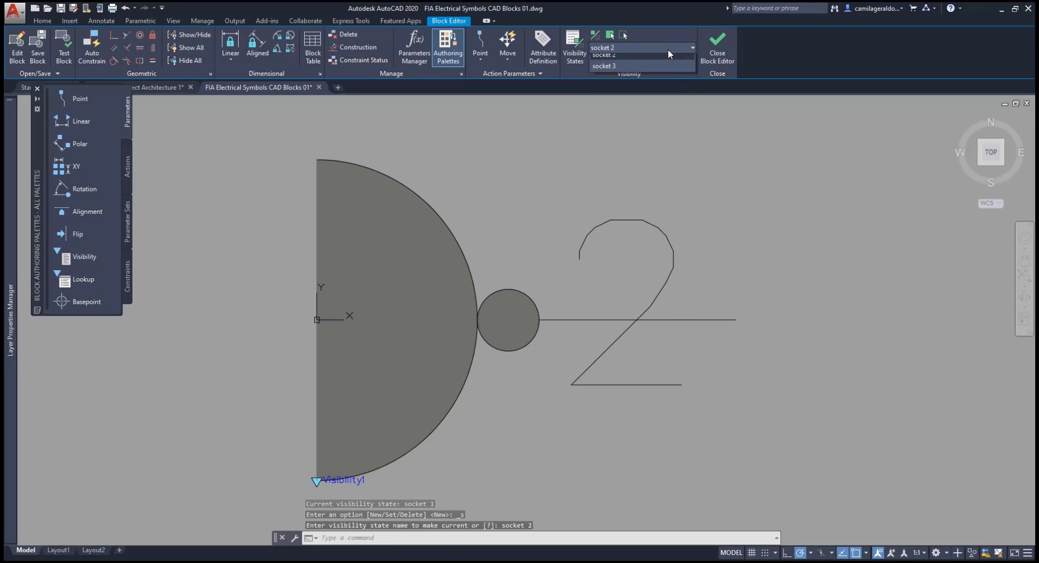
click(661, 131)
scroll(661, 131, down, 1)
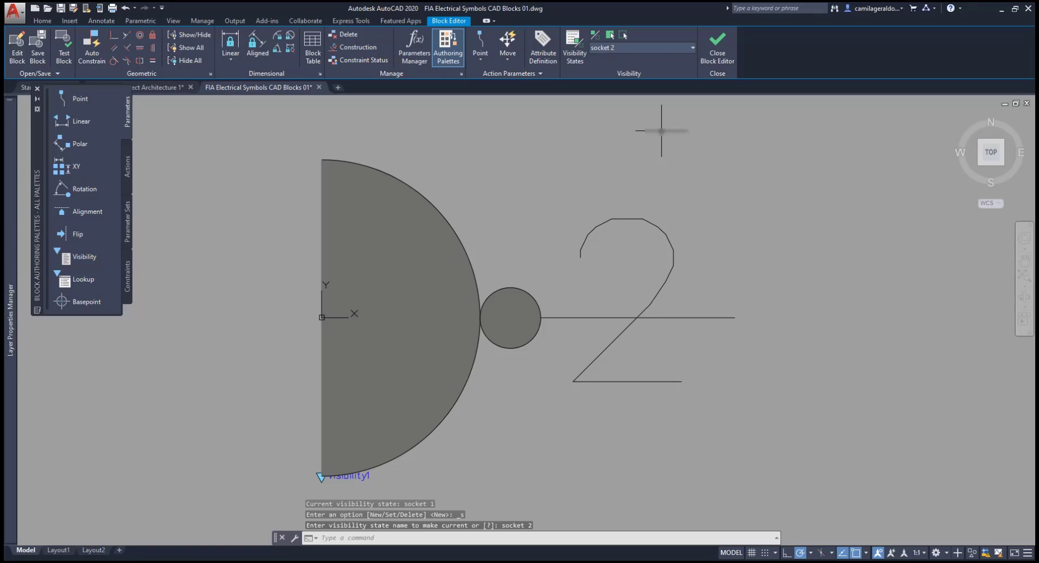
Step: Turn off the dimmed display of hidden objects and close the block editor, saving the block changes
click(594, 39)
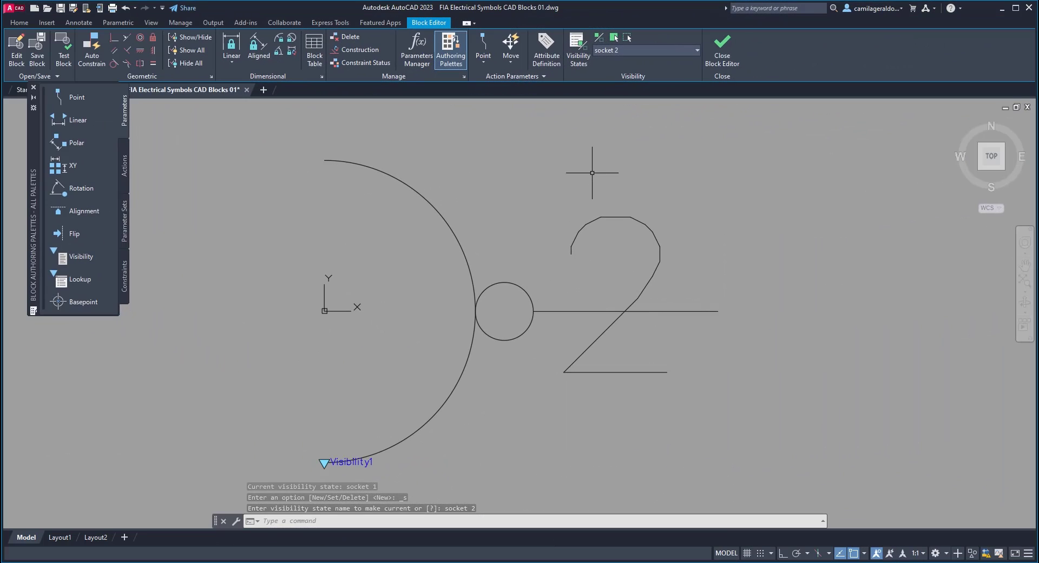
click(730, 48)
click(543, 267)
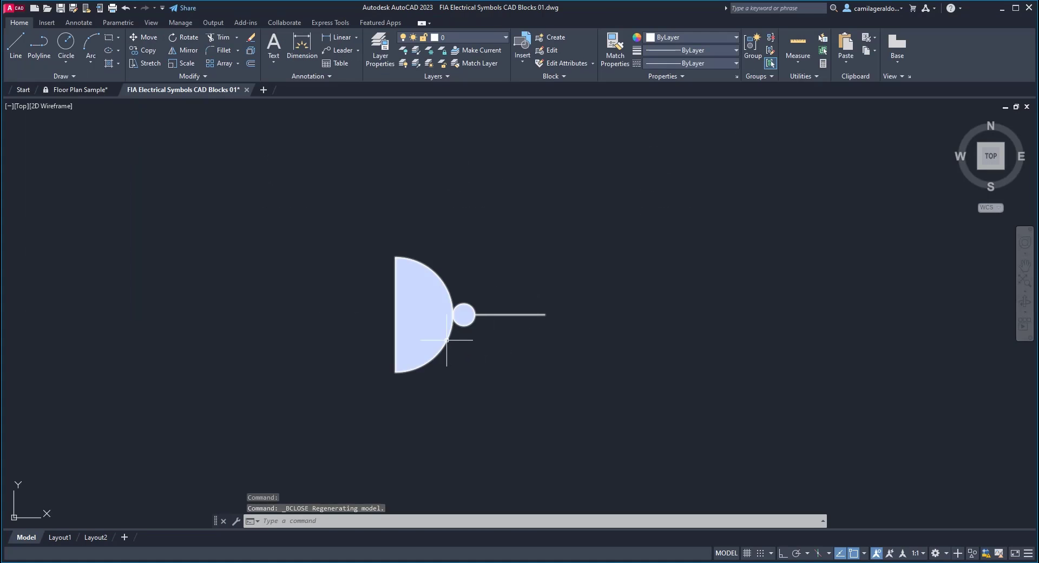
Step: Switch the inserted socket block to the socket 2 visibility state and then to socket 1
click(396, 373)
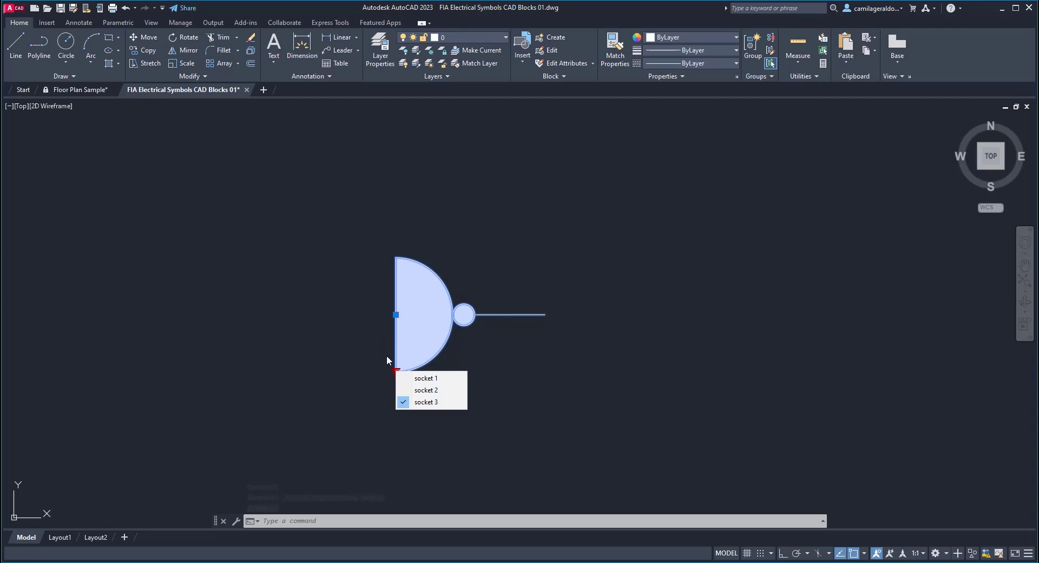
click(417, 390)
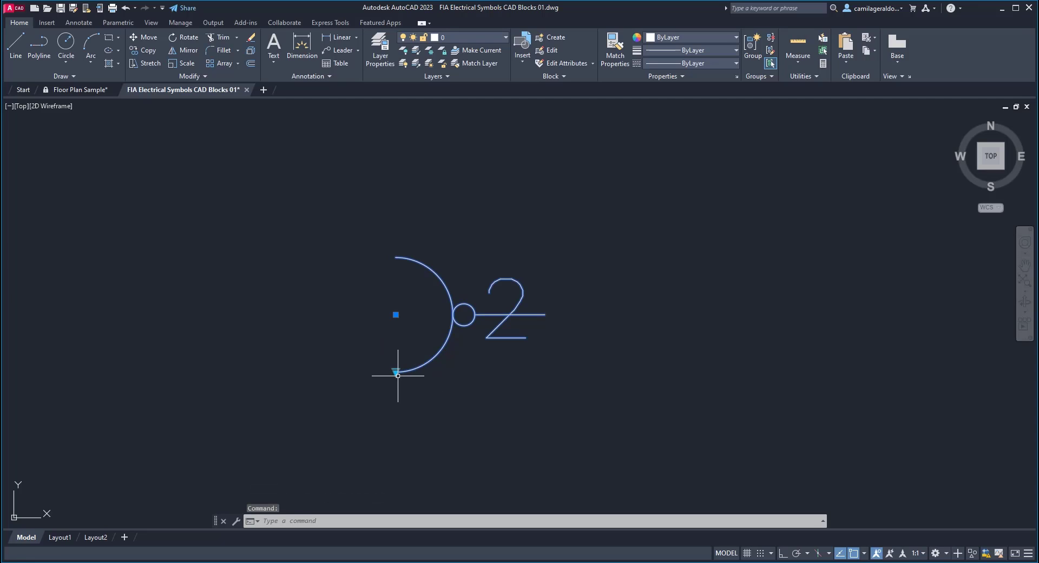
click(397, 372)
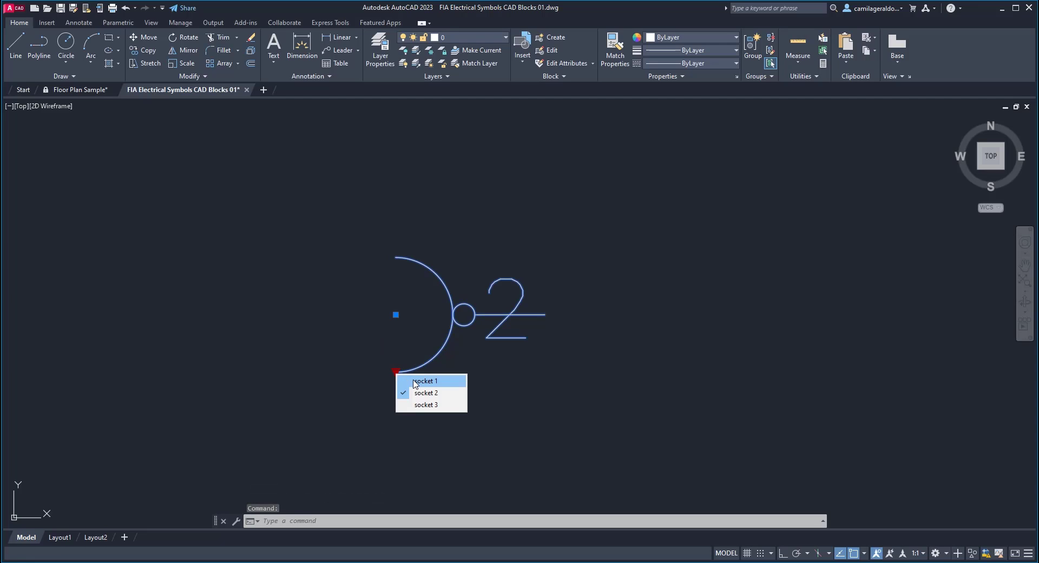
click(412, 383)
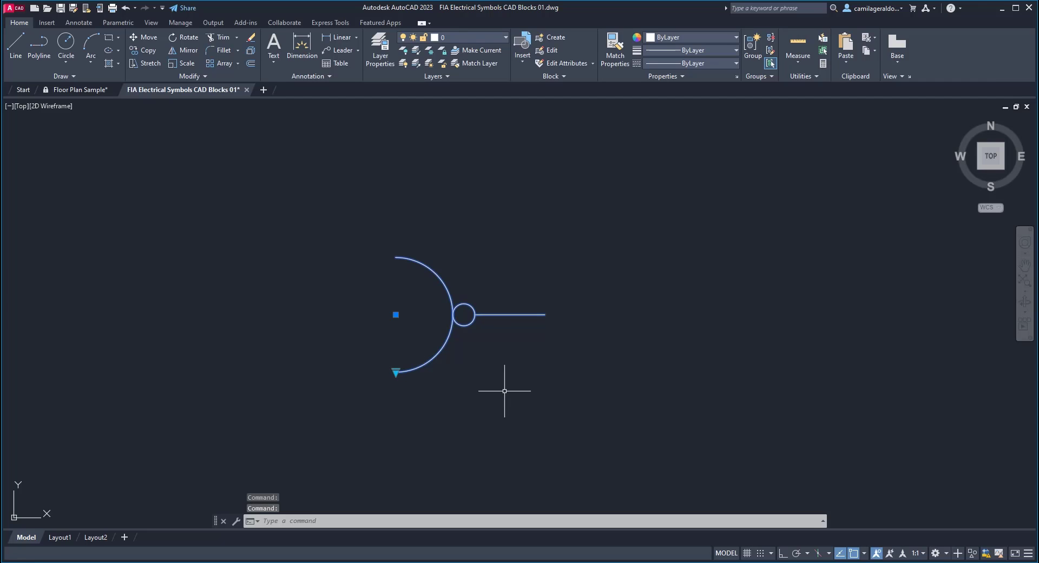